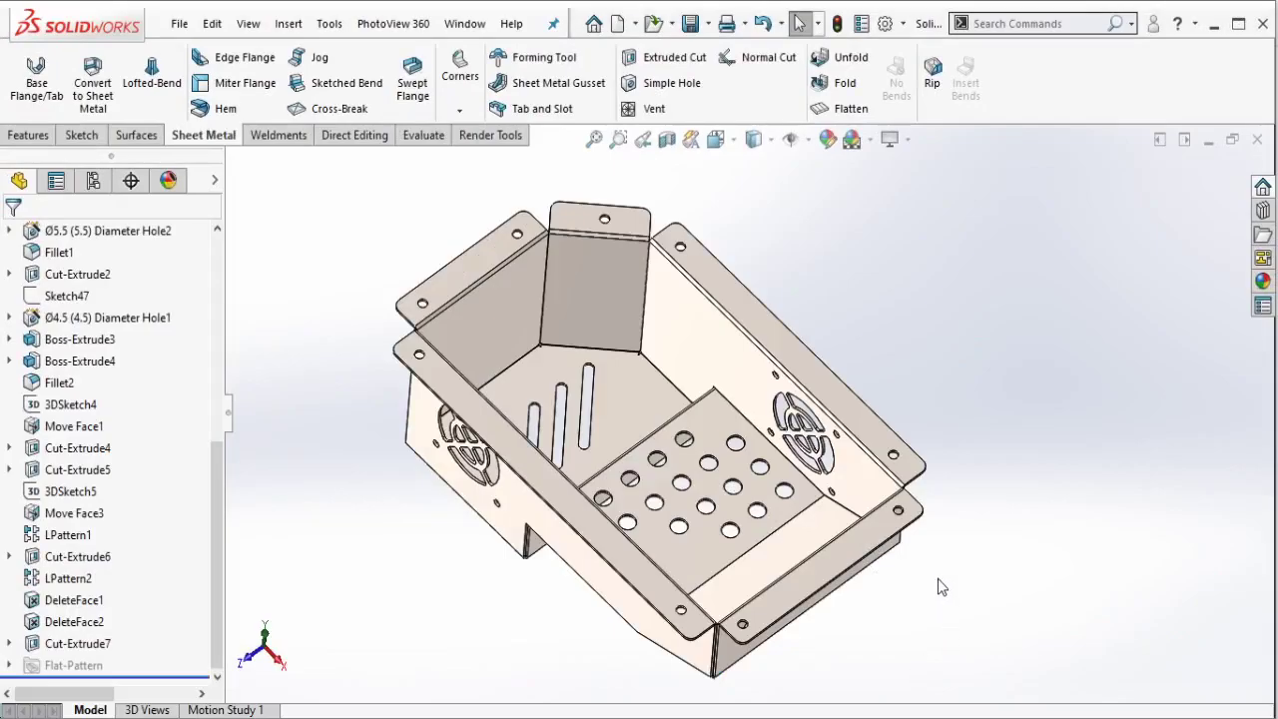
Step: Inspect the finished tray from several angles, unfolding it to its flat pattern and folding it back
{"action": "middle_click_drag", "start_coordinate": [938, 579], "coordinate": [907, 579]}
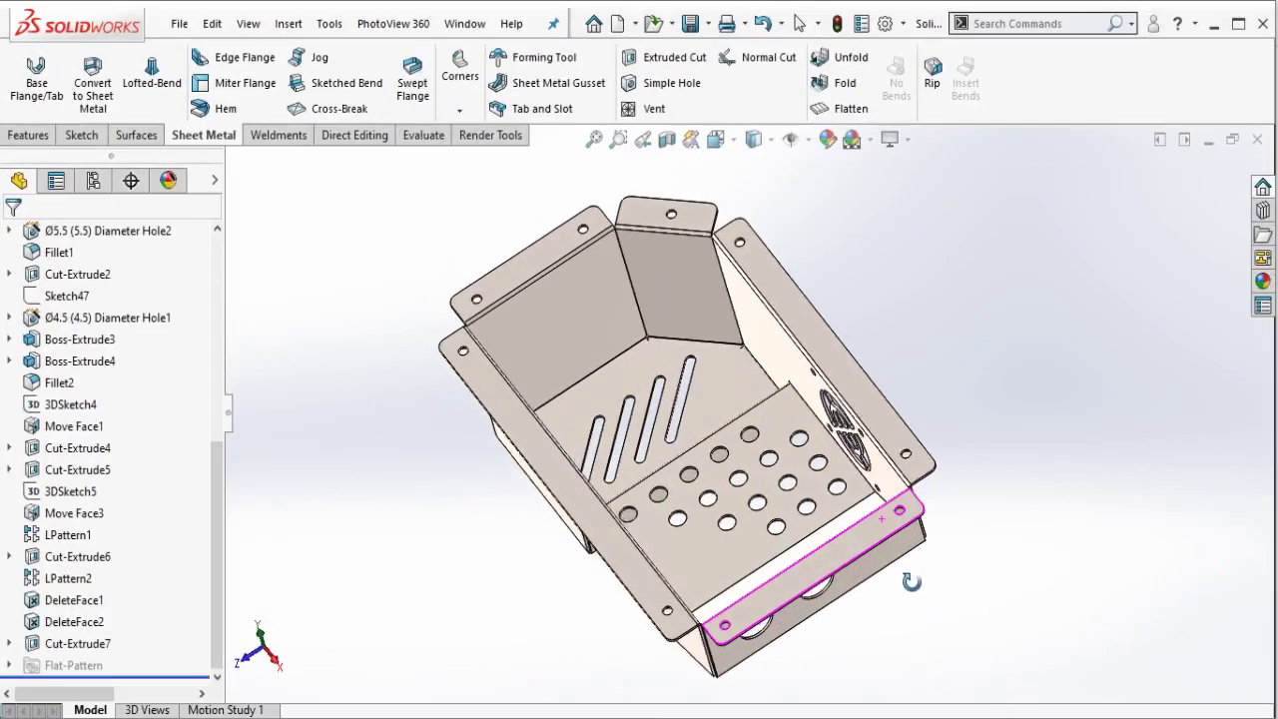
{"action": "mouse_move", "coordinate": [672, 465]}
{"action": "middle_mouse_down"}
{"action": "mouse_move", "coordinate": [1042, 269]}
{"action": "mouse_move", "coordinate": [914, 304]}
{"action": "middle_mouse_up"}
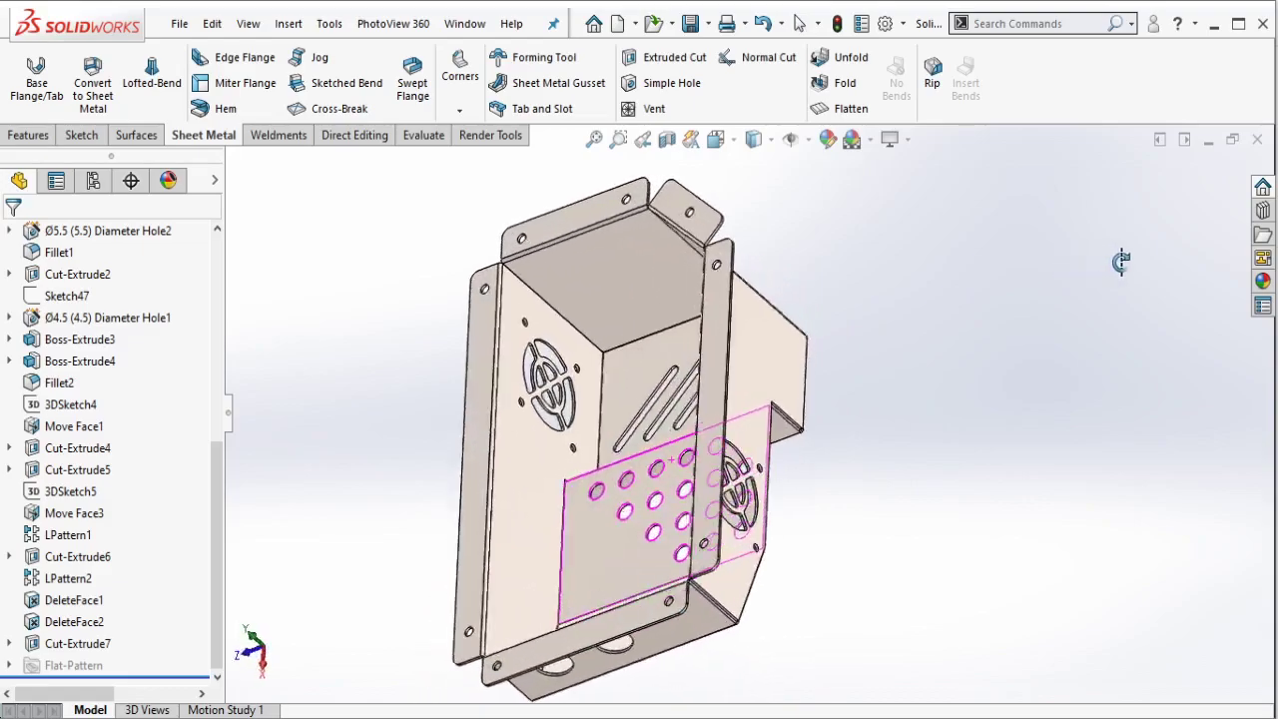
{"action": "key", "text": "Escape"}
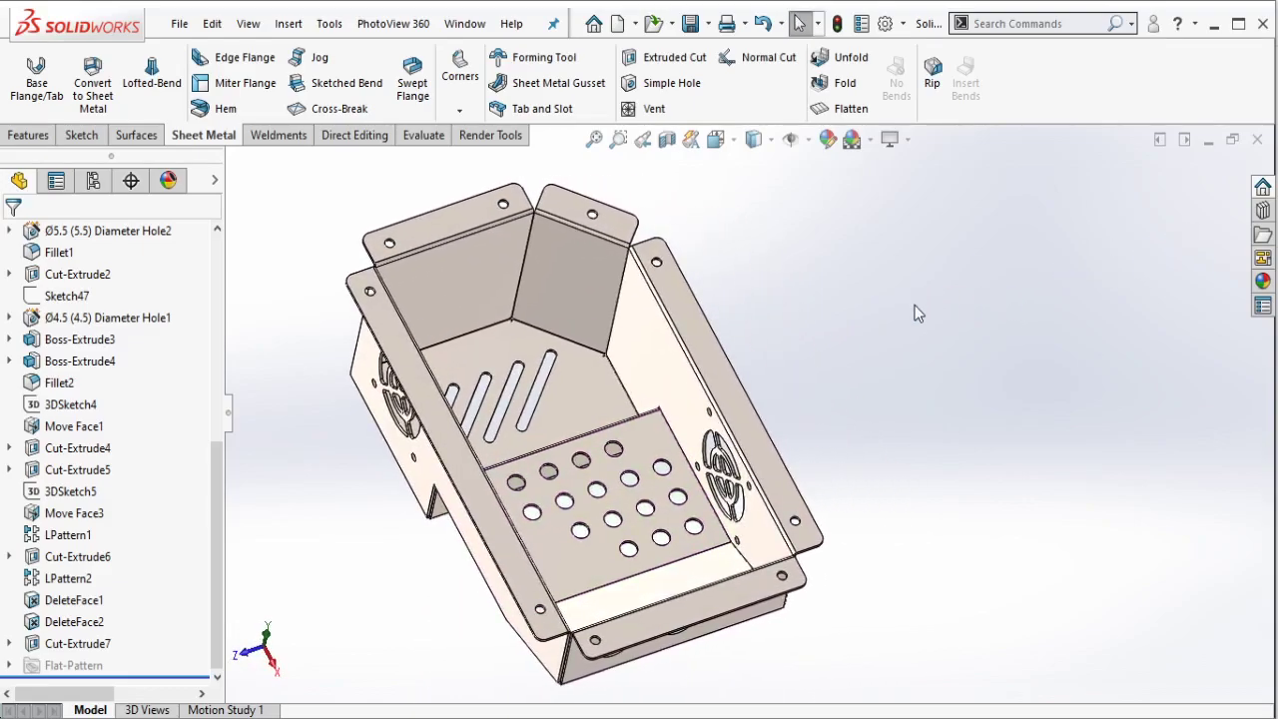
{"action": "left_click", "coordinate": [853, 110]}
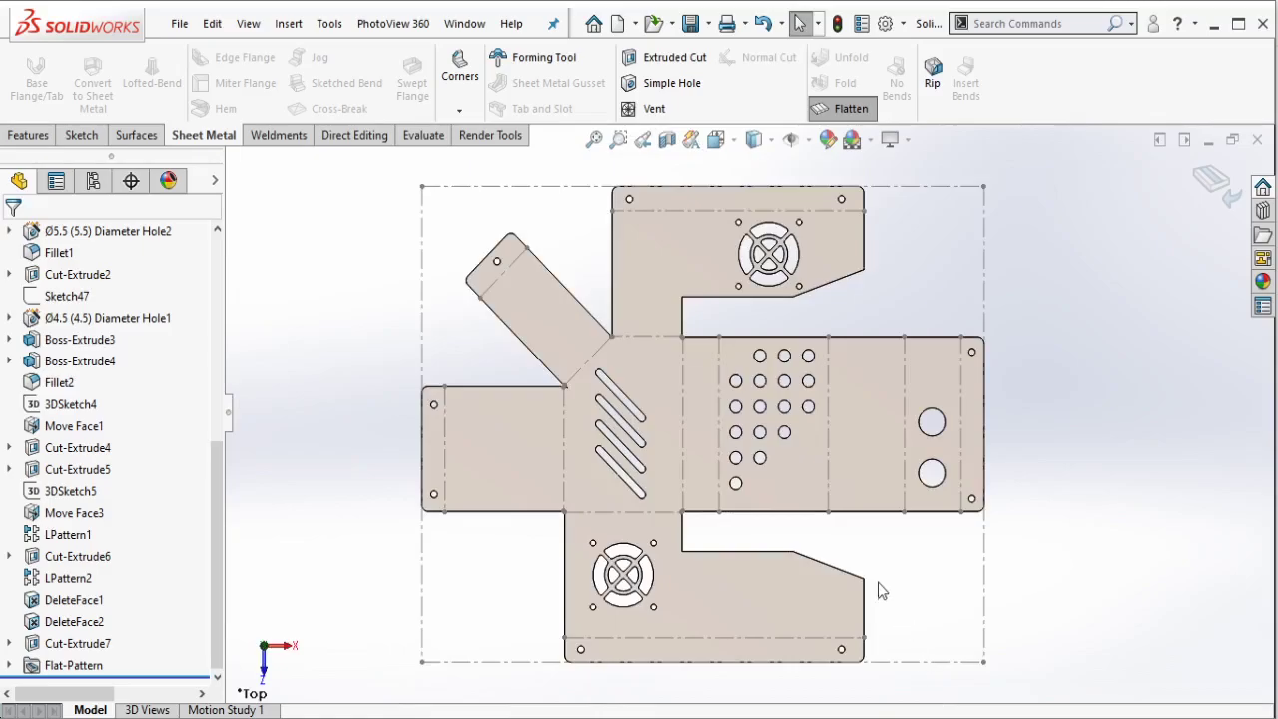
{"action": "mouse_move", "coordinate": [881, 589]}
{"action": "middle_mouse_down"}
{"action": "mouse_move", "coordinate": [749, 246]}
{"action": "mouse_move", "coordinate": [804, 306]}
{"action": "middle_mouse_up"}
{"action": "key", "text": "ctrl+5"}
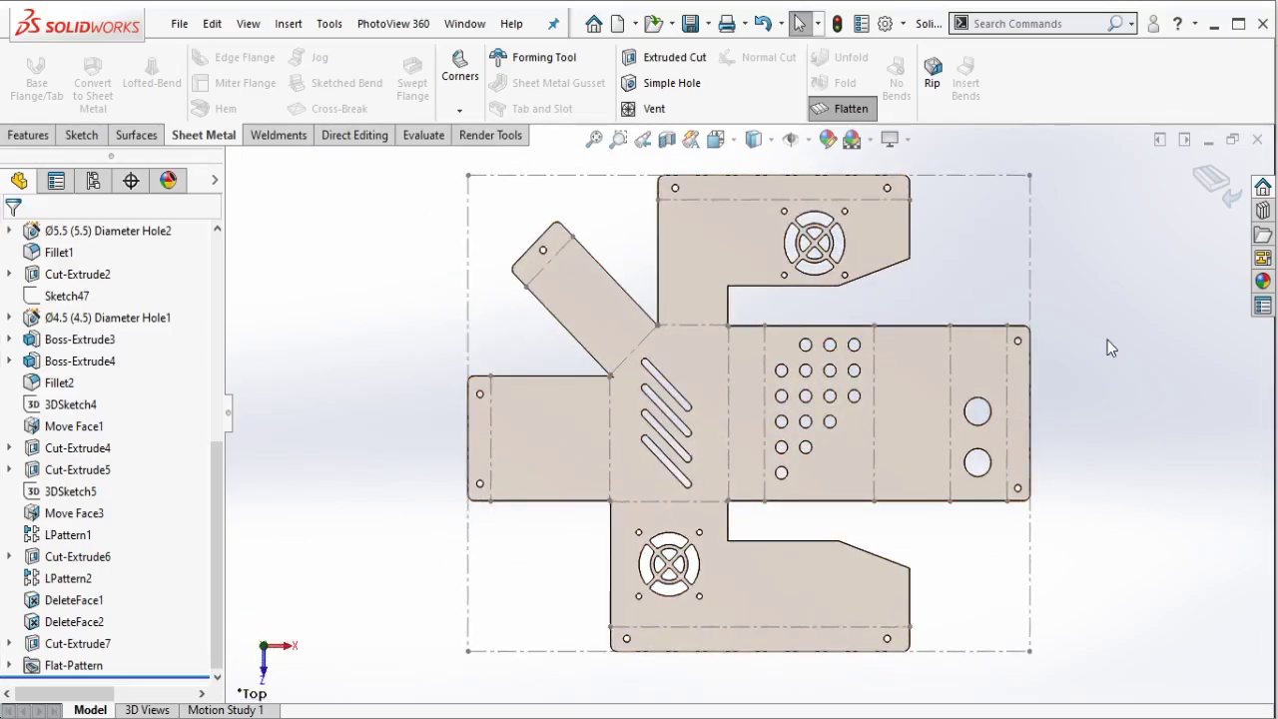
{"action": "left_click", "coordinate": [848, 114]}
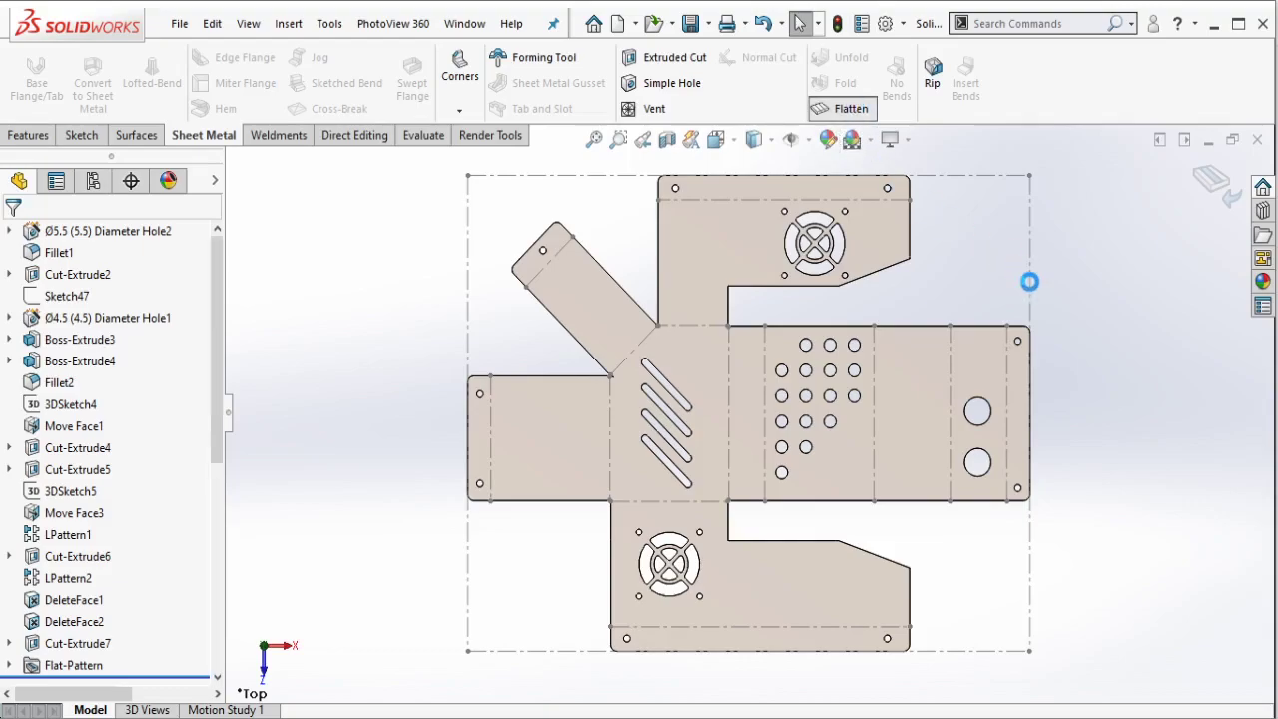
{"action": "middle_click_drag", "start_coordinate": [912, 287], "coordinate": [894, 405]}
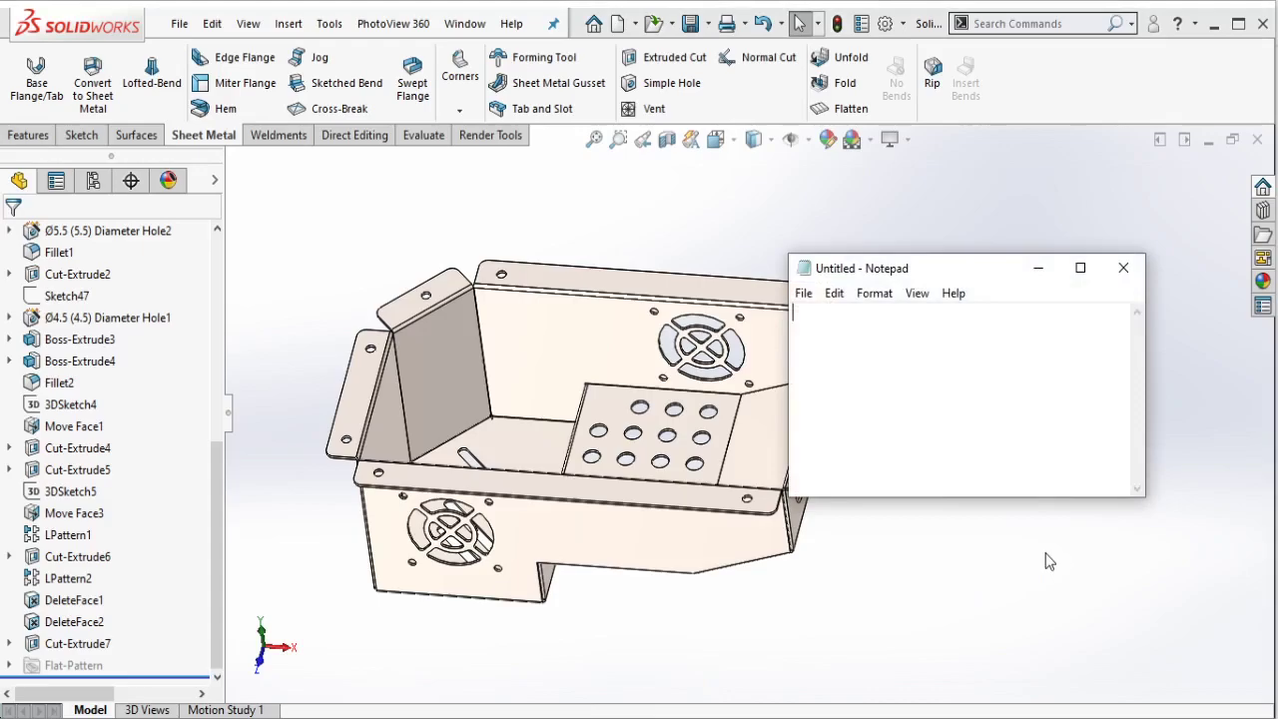
Step: Erase the Notepad note, minimize Notepad, and start a new SolidWorks document
{"action": "left_click_drag", "start_coordinate": [993, 277], "coordinate": [1065, 305]}
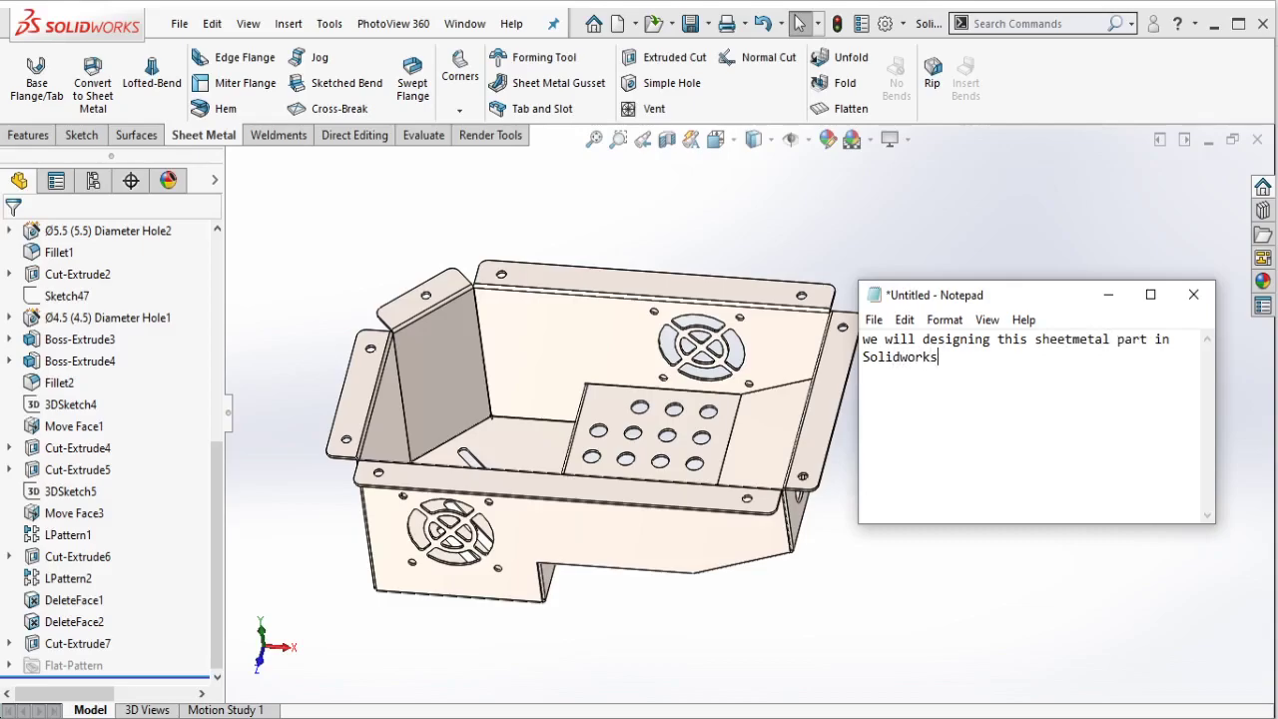
{"action": "key", "text": "ctrl+a"}
{"action": "key", "text": "BackSpace"}
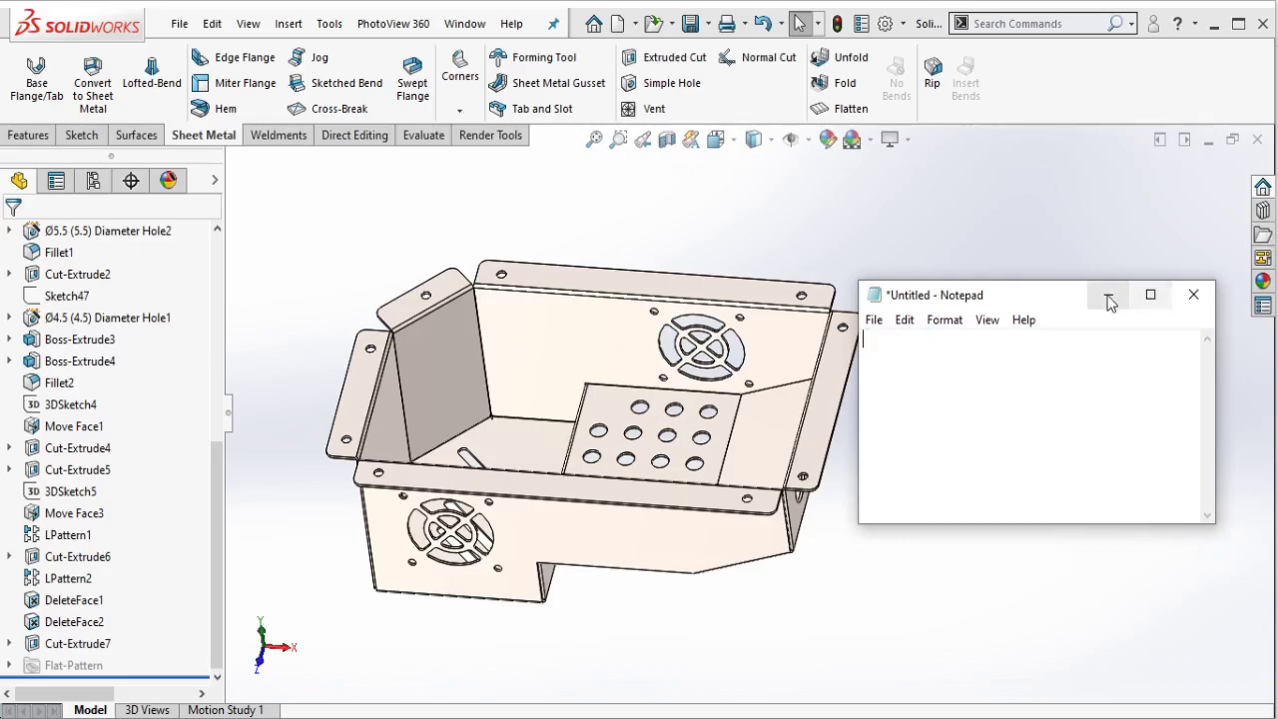
{"action": "left_click", "coordinate": [1108, 295]}
{"action": "left_click", "coordinate": [617, 22]}
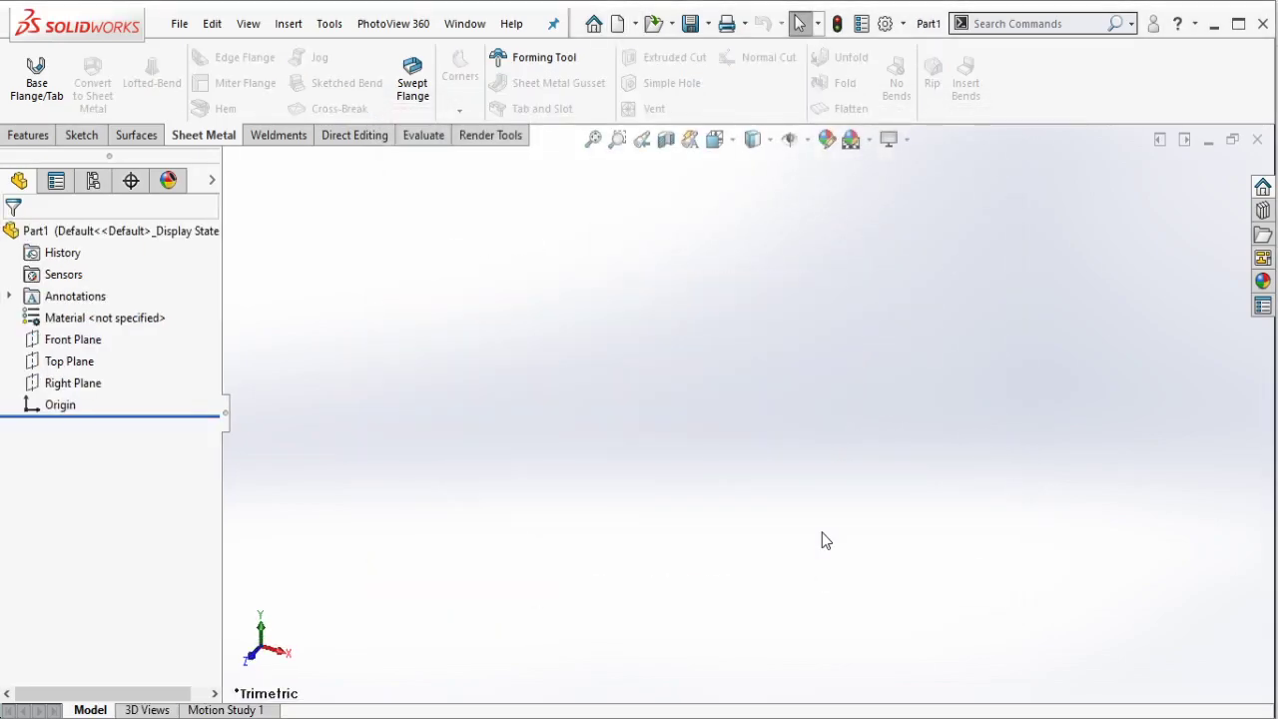
Step: Sketch a corner rectangle on the Top Plane starting from the origin
{"action": "left_click", "coordinate": [97, 368]}
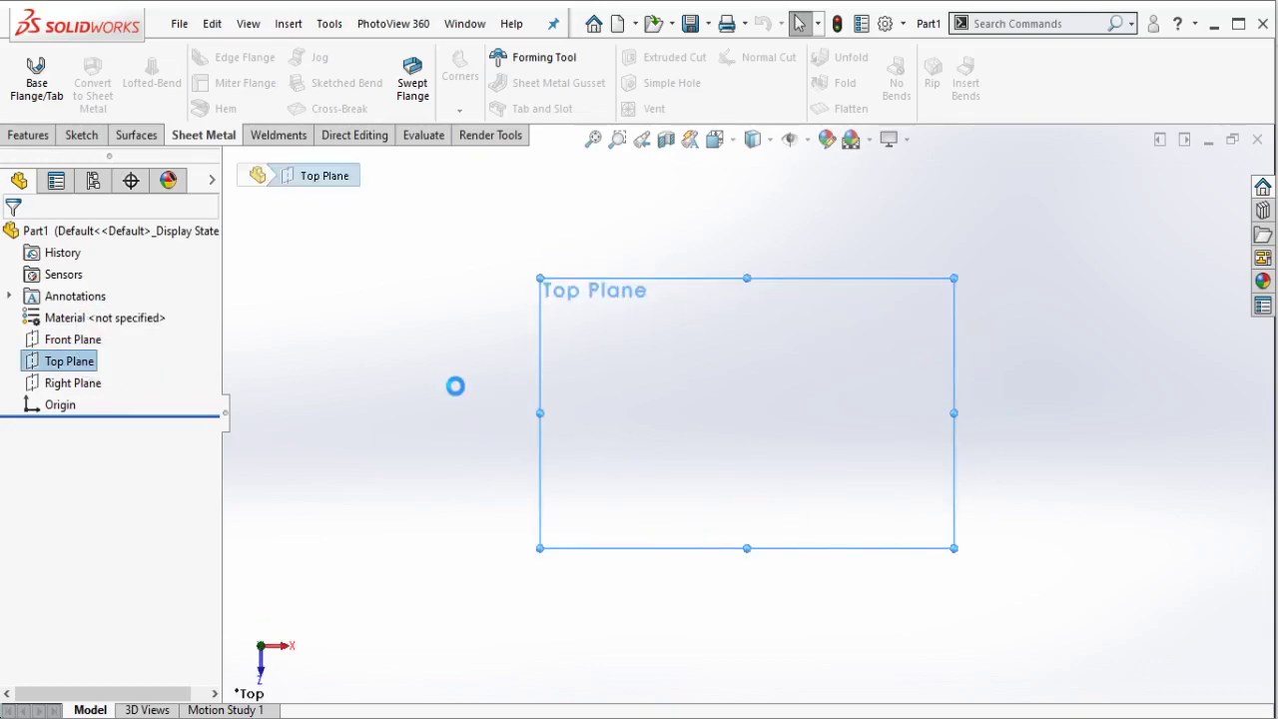
{"action": "left_click", "coordinate": [140, 82]}
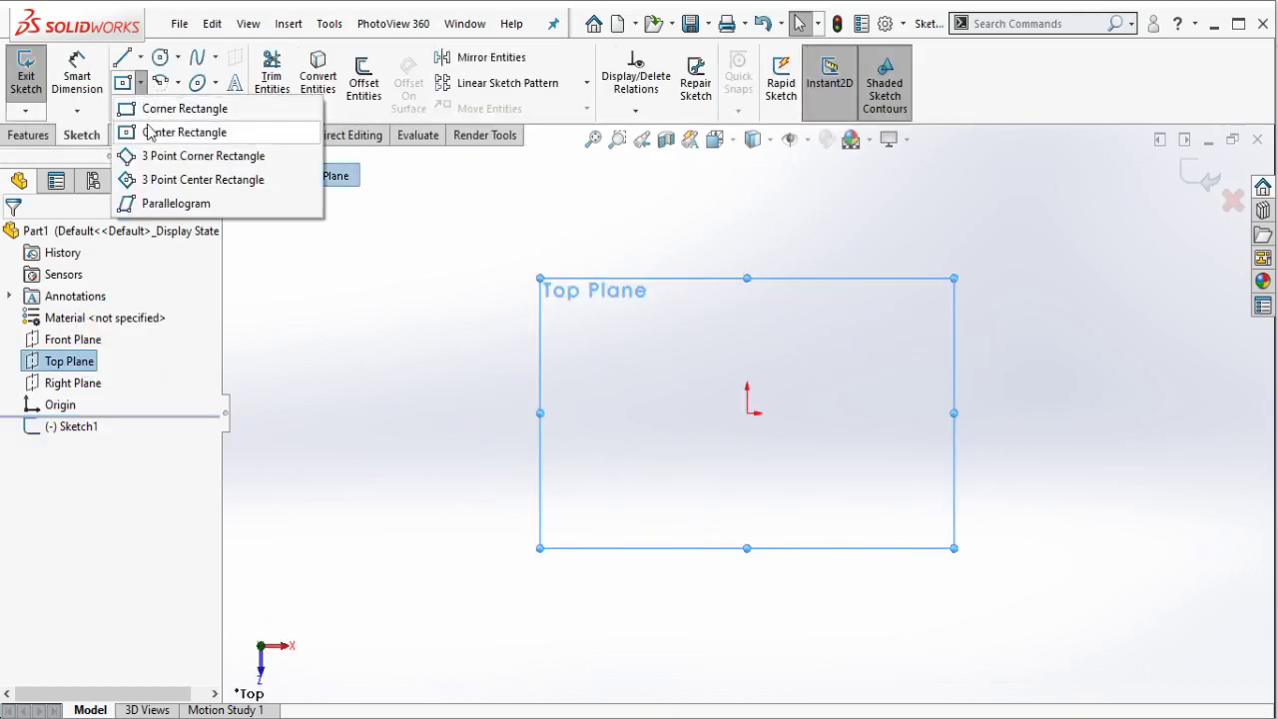
{"action": "left_click", "coordinate": [170, 108]}
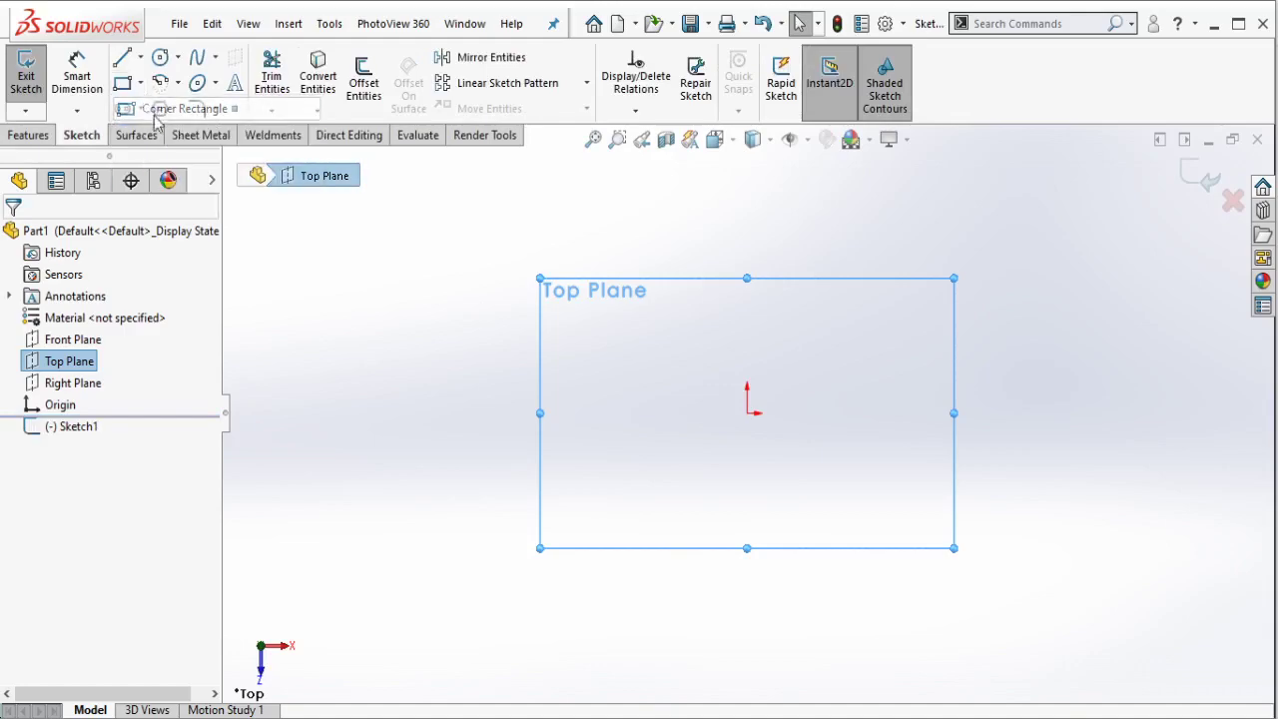
{"action": "left_click", "coordinate": [746, 412]}
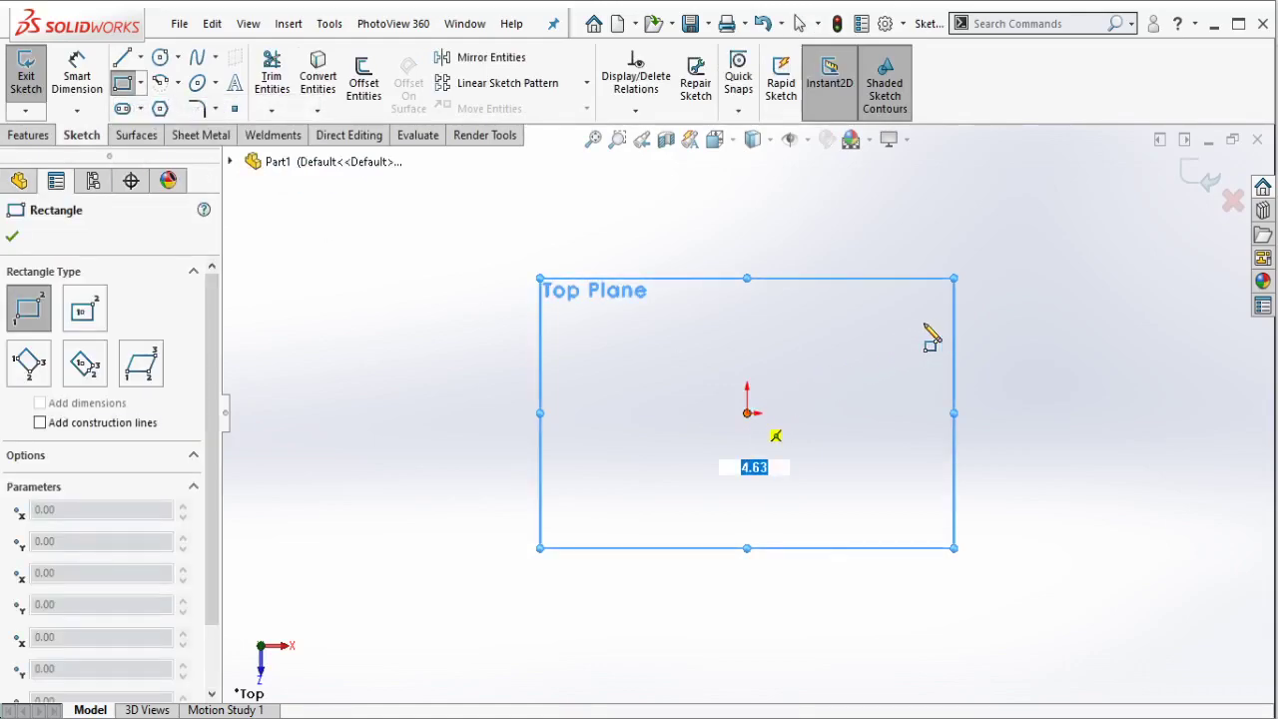
{"action": "left_click", "coordinate": [1075, 253]}
{"action": "key", "text": "Escape"}
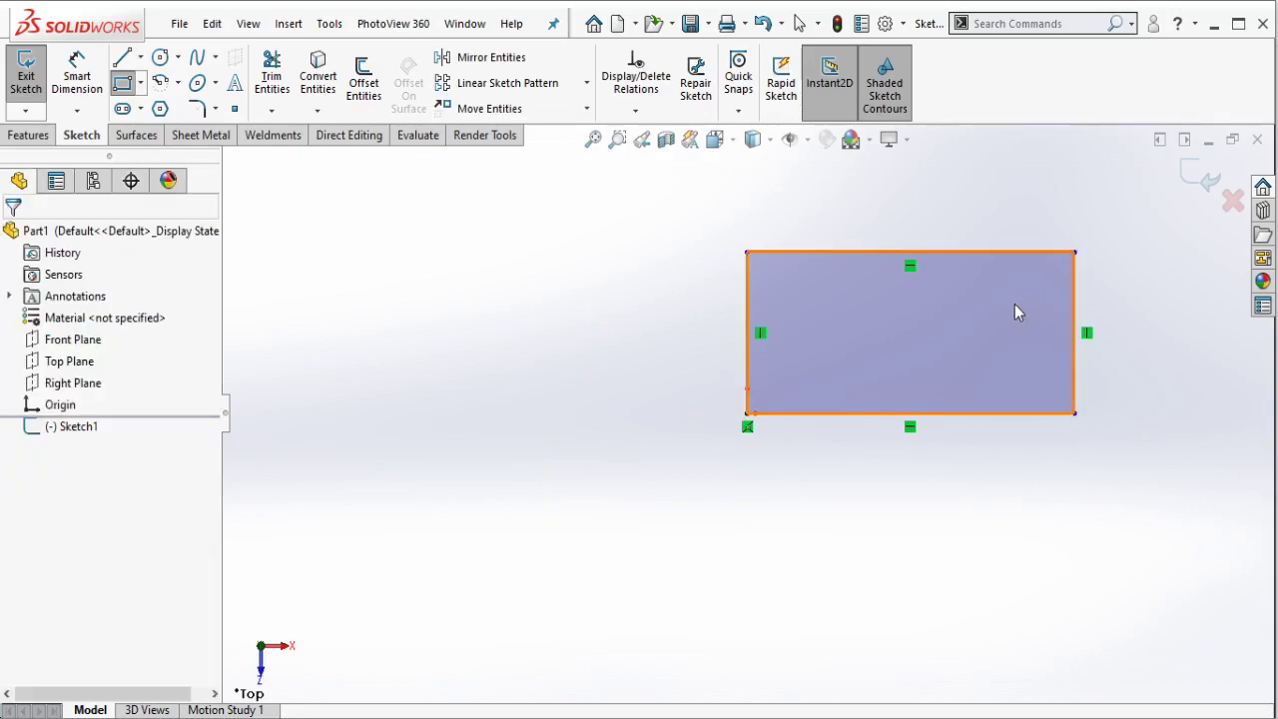
{"action": "middle_click_drag", "start_coordinate": [1014, 304], "coordinate": [828, 352], "text": "ctrl"}
Step: Dimension the rectangle 250 mm wide and 140 mm tall
{"action": "left_click", "coordinate": [77, 75]}
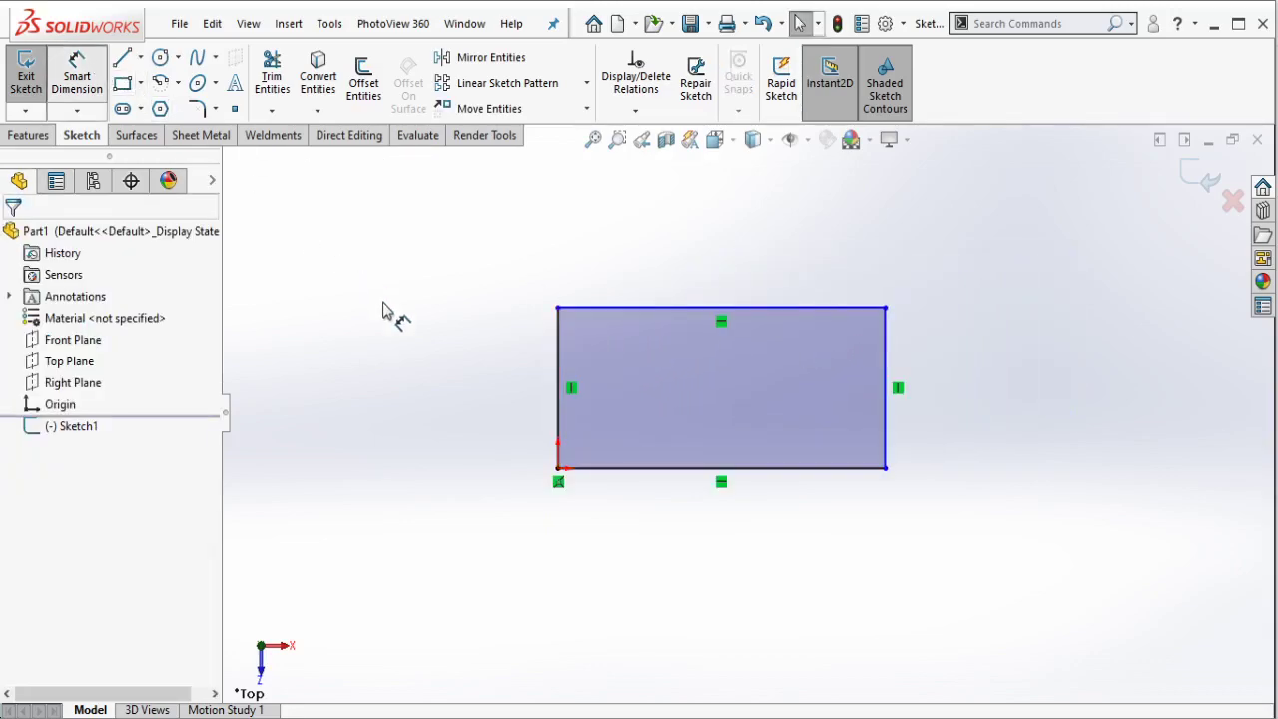
{"action": "left_click", "coordinate": [661, 471]}
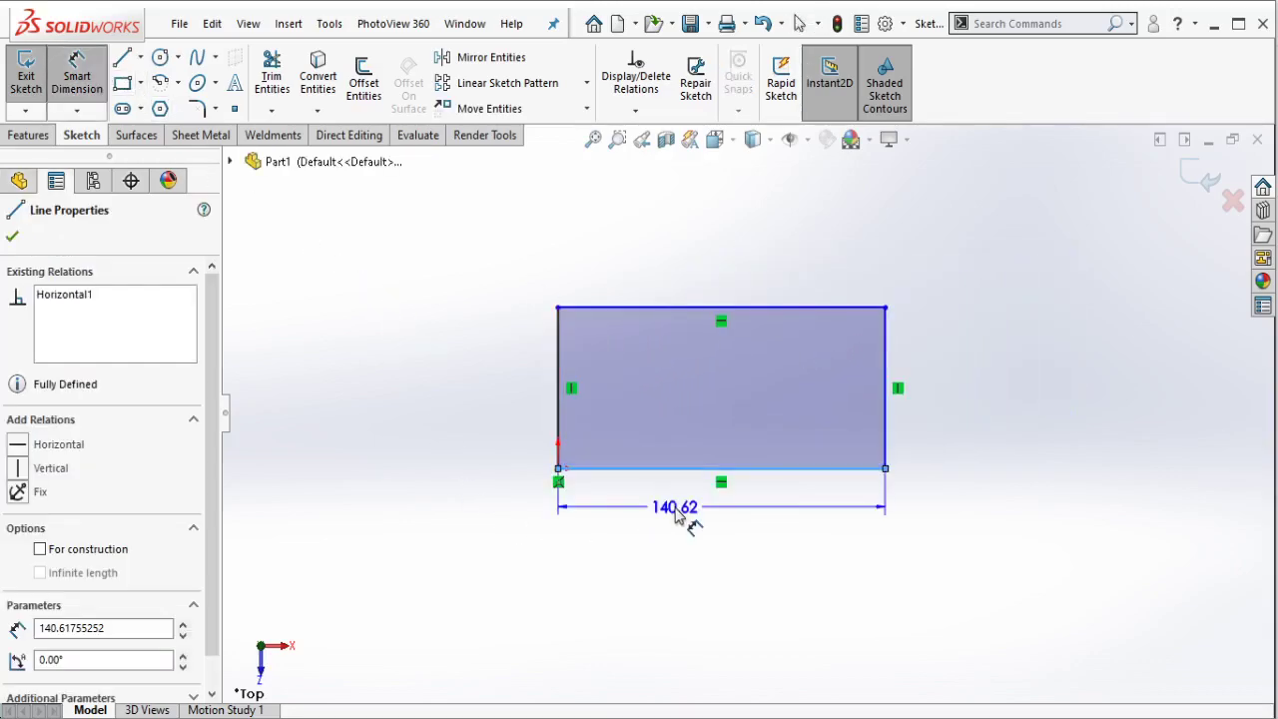
{"action": "left_click", "coordinate": [685, 534]}
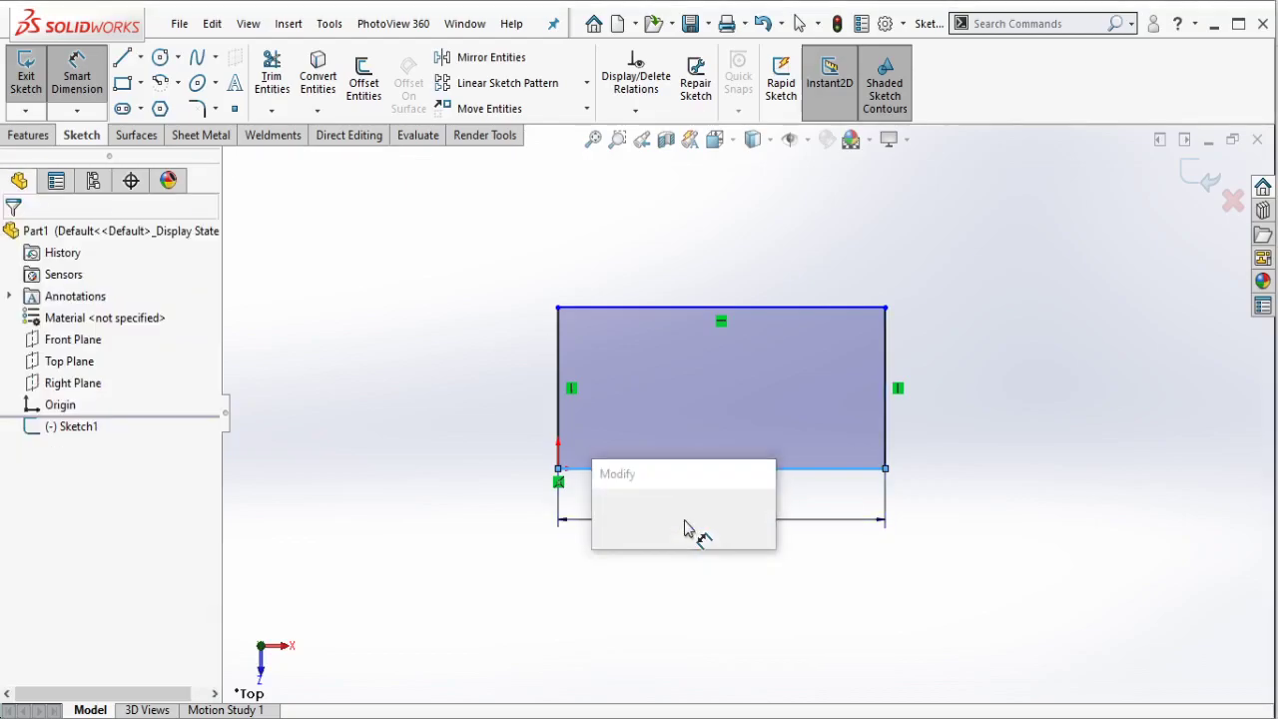
{"action": "double_click", "coordinate": [705, 573]}
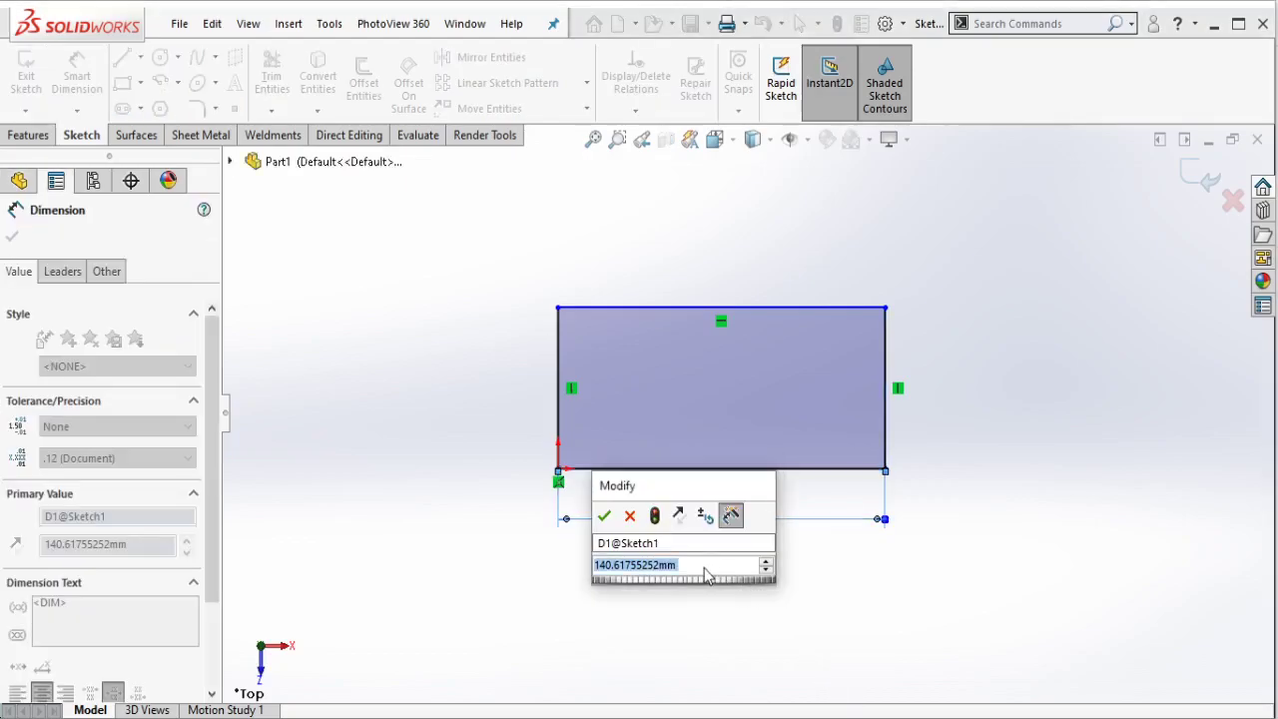
{"action": "type", "text": "25"}
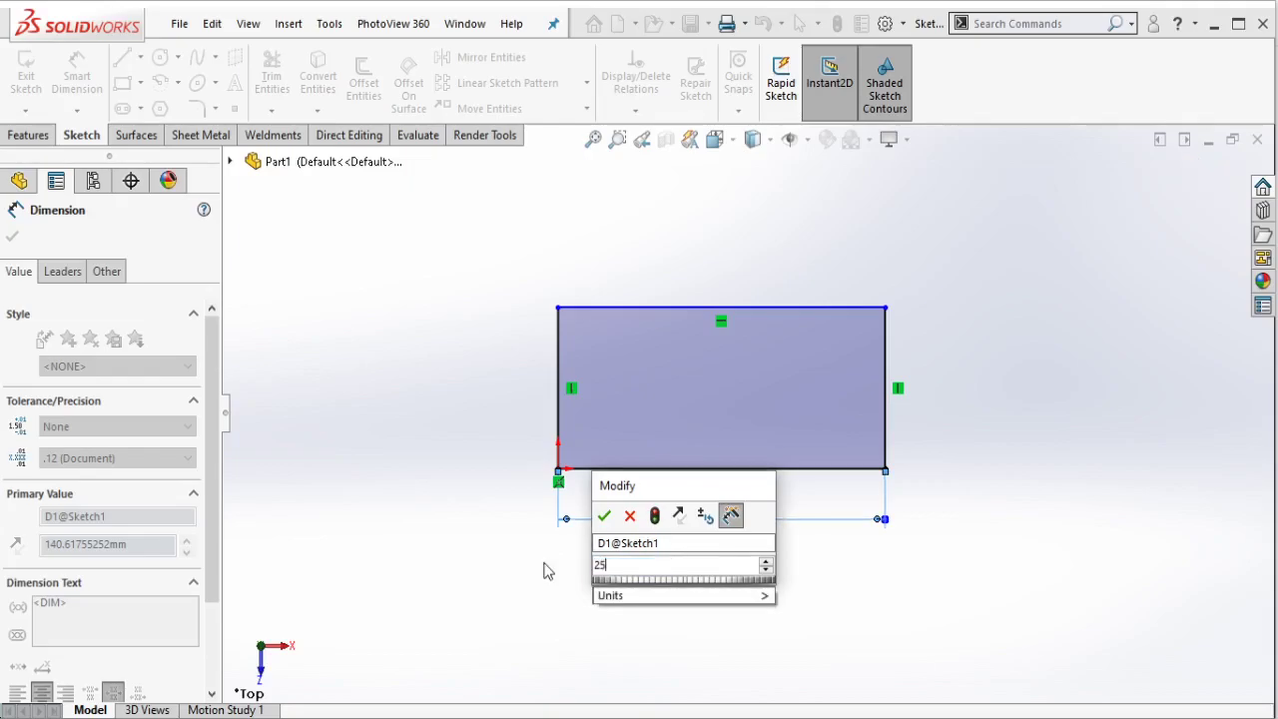
{"action": "type", "text": "0"}
{"action": "left_click", "coordinate": [599, 517]}
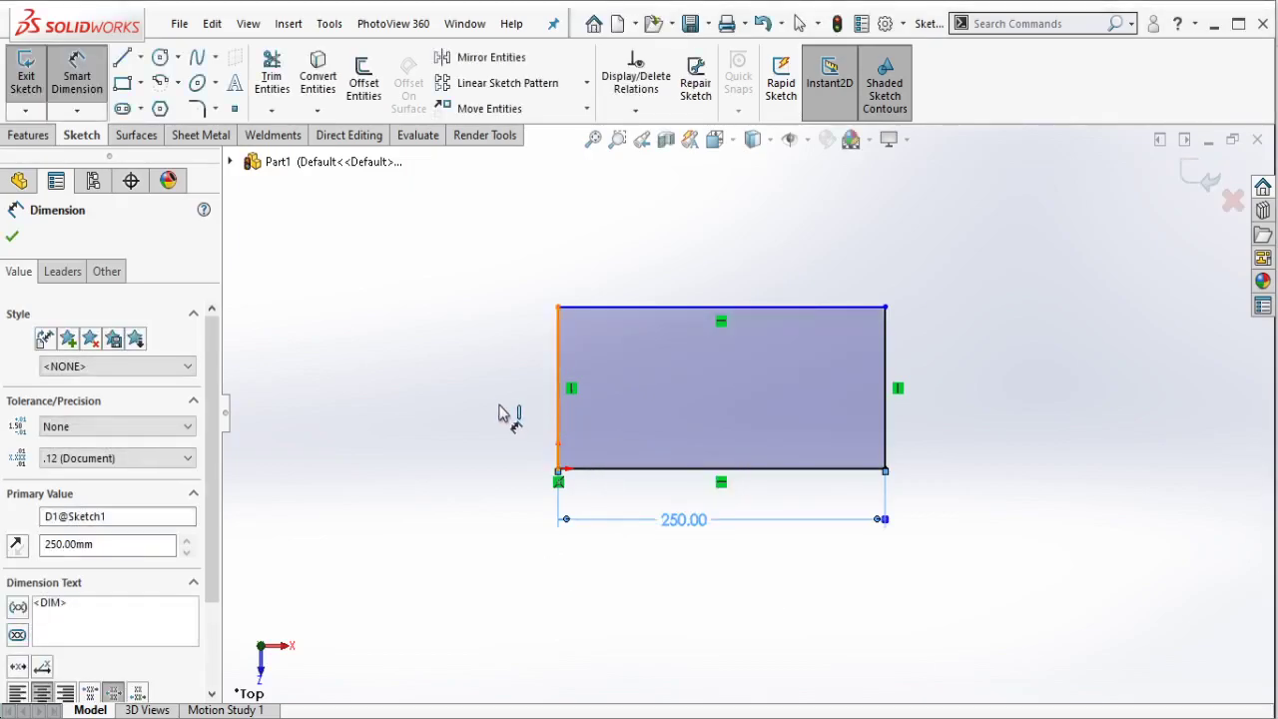
{"action": "left_click", "coordinate": [557, 413]}
{"action": "left_click", "coordinate": [455, 409]}
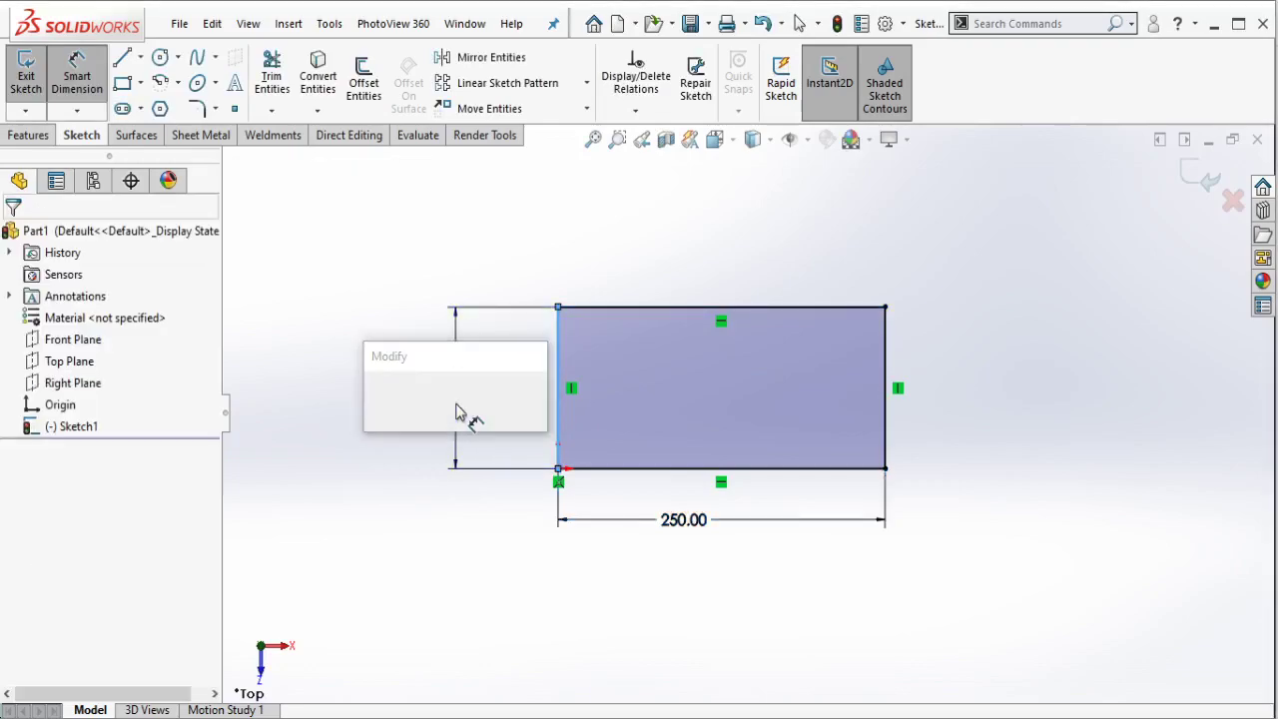
{"action": "type", "text": "140"}
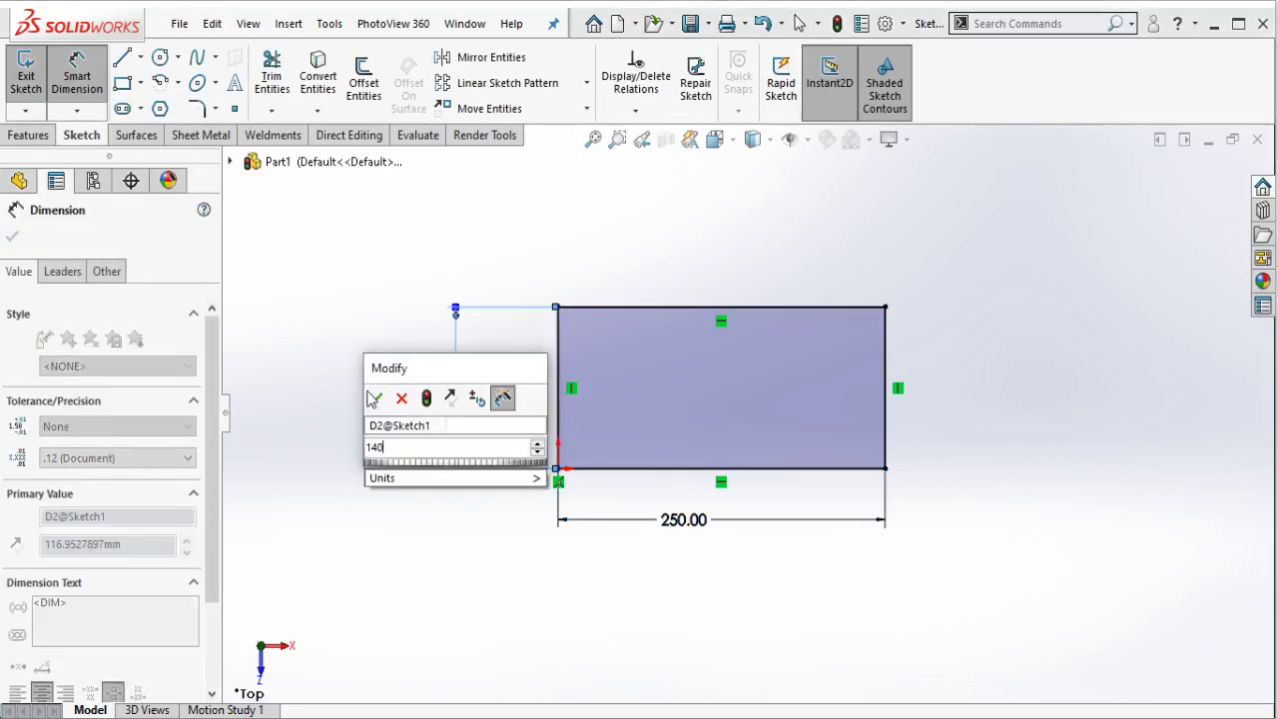
{"action": "left_click", "coordinate": [377, 398]}
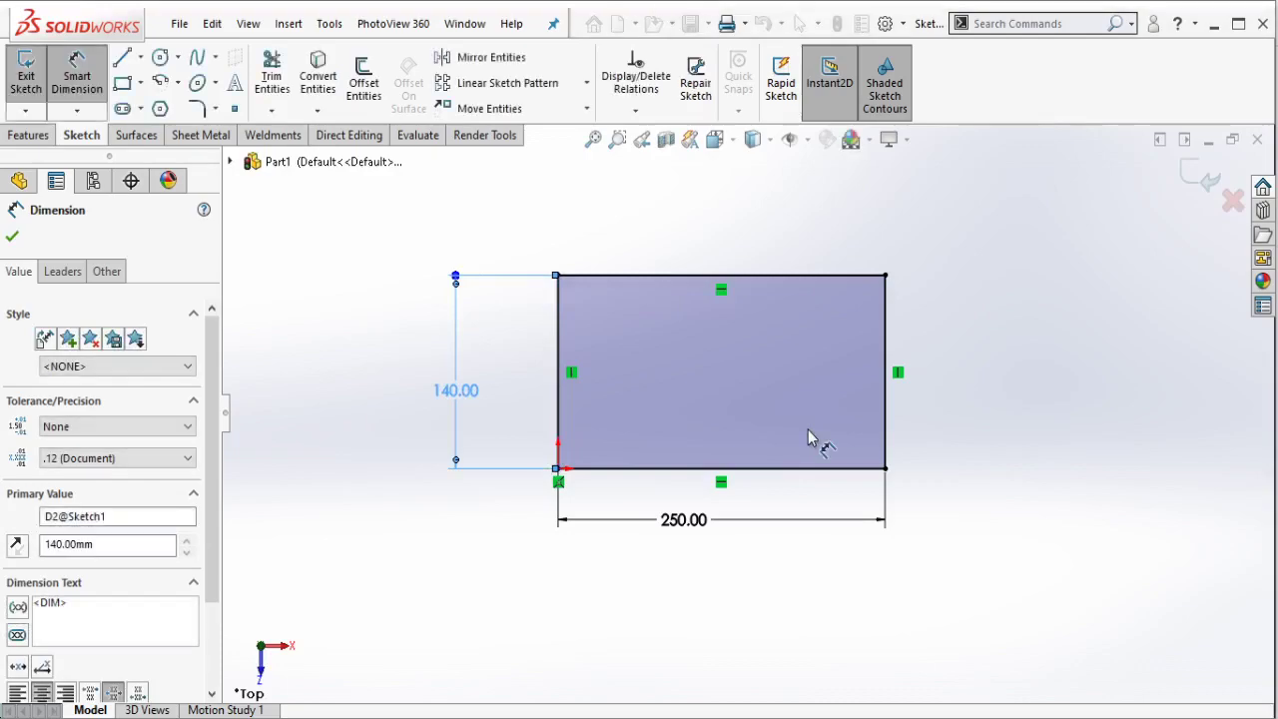
{"action": "key", "text": "Escape"}
{"action": "middle_click_drag", "start_coordinate": [786, 324], "coordinate": [733, 278]}
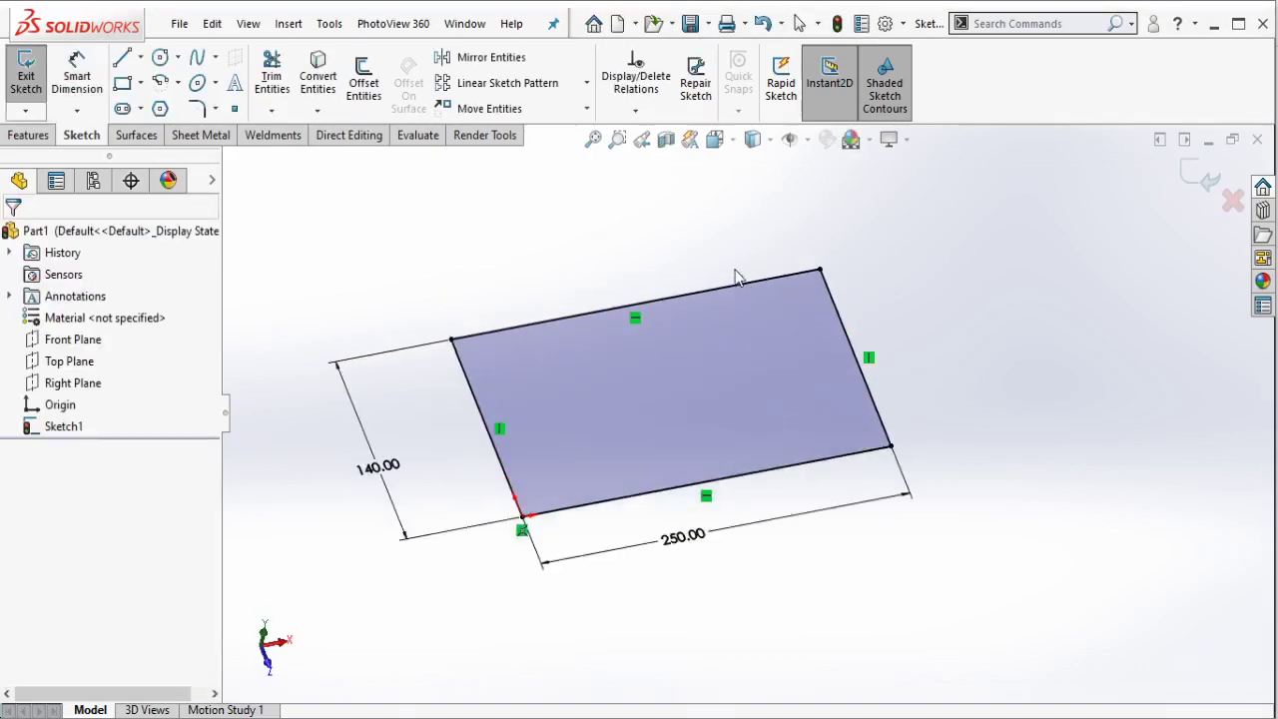
Step: Extrude the rectangle 70 mm as Boss-Extrude1 and select the box's front face
{"action": "left_click", "coordinate": [29, 135]}
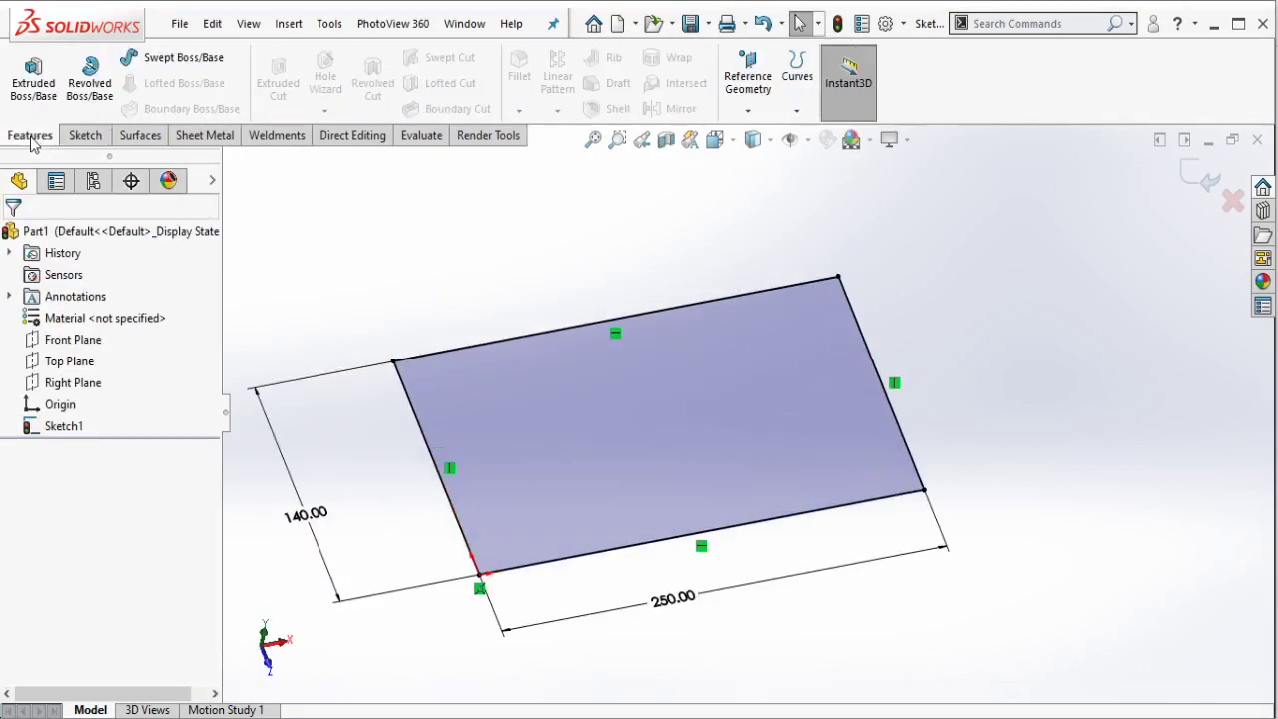
{"action": "left_click", "coordinate": [35, 92]}
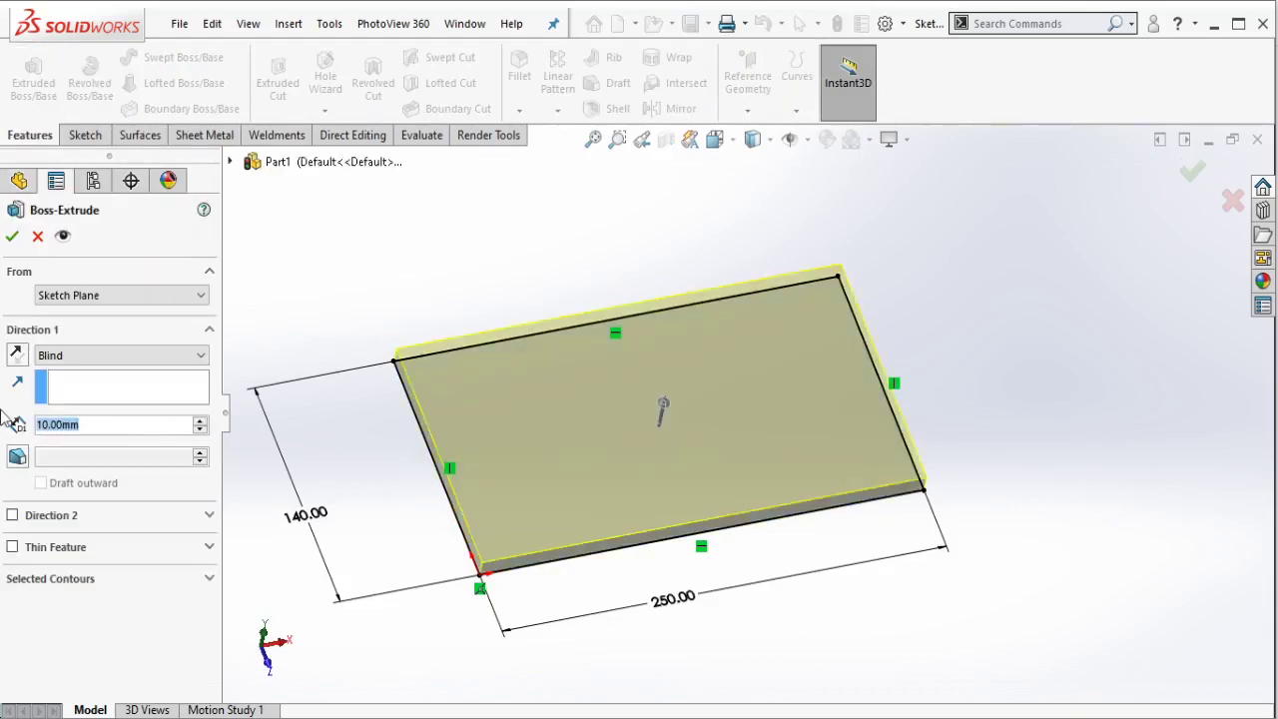
{"action": "type", "text": "70"}
{"action": "key", "text": "Return"}
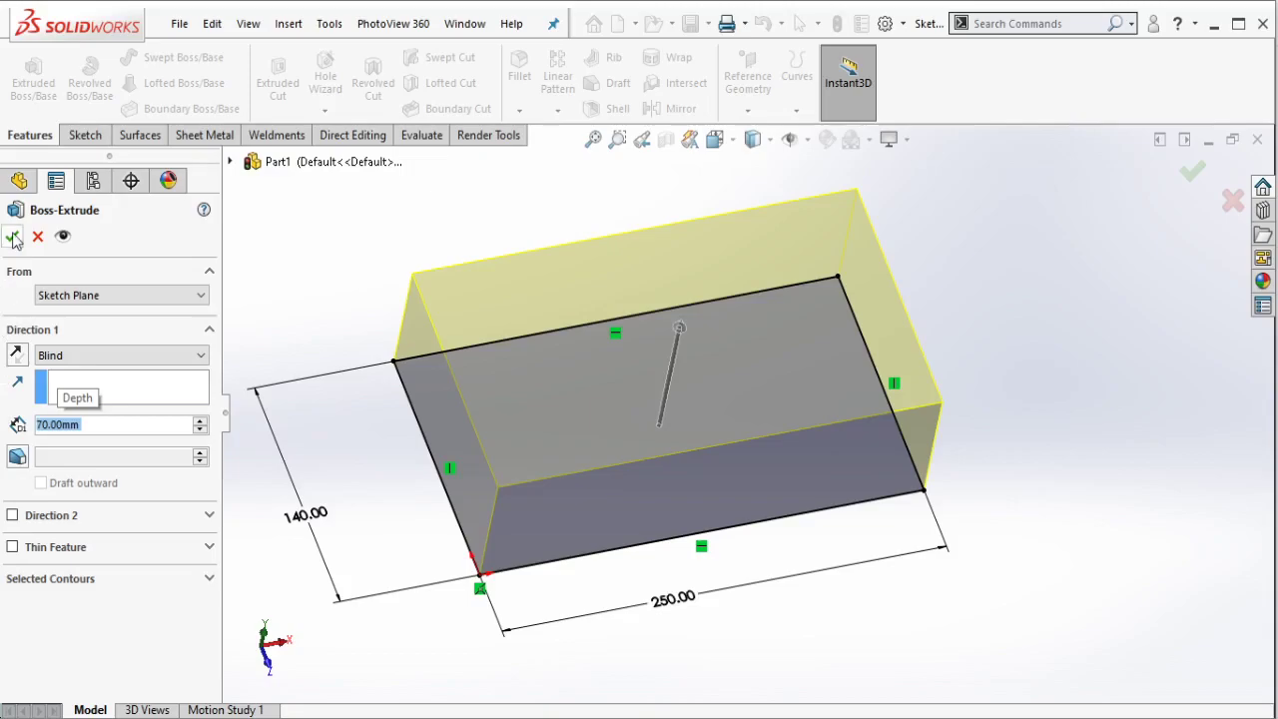
{"action": "left_click", "coordinate": [12, 236]}
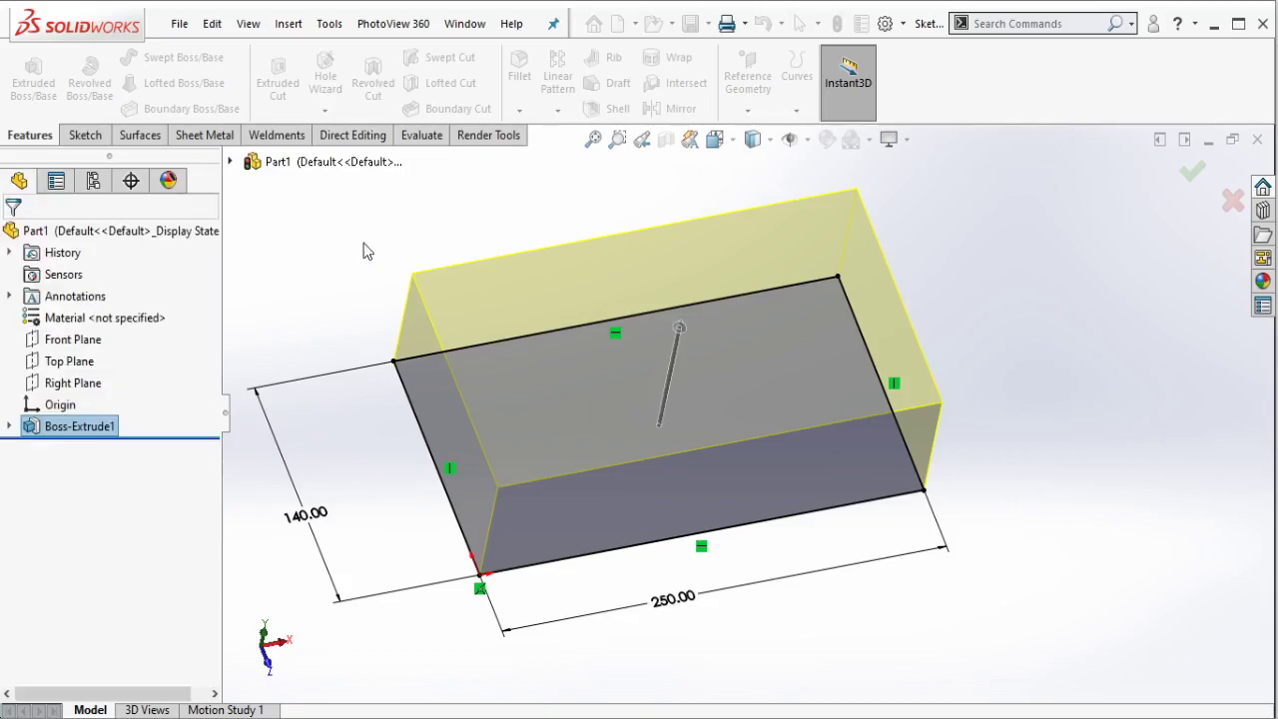
{"action": "mouse_move", "coordinate": [413, 272]}
{"action": "middle_mouse_down"}
{"action": "mouse_move", "coordinate": [699, 246]}
{"action": "mouse_move", "coordinate": [588, 393]}
{"action": "middle_mouse_up"}
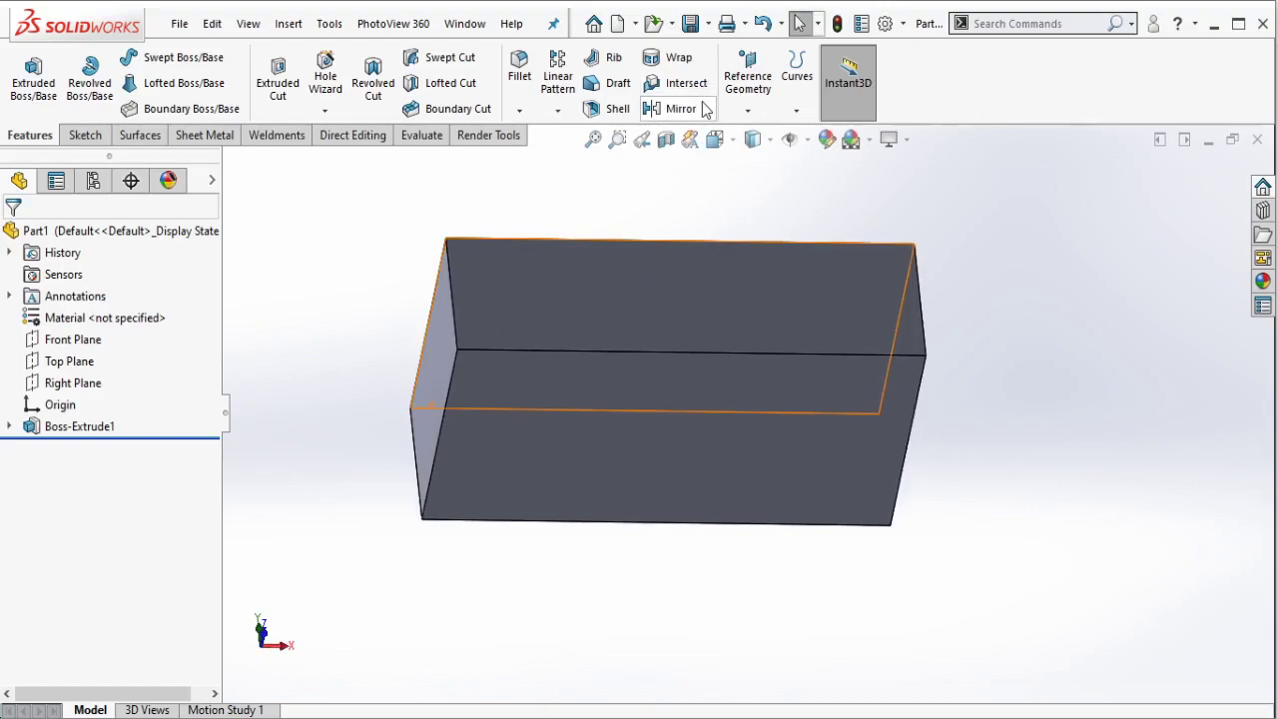
{"action": "left_click", "coordinate": [682, 360]}
Step: Sketch on the front face with its outline converted and a vertical dividing line
{"action": "left_click", "coordinate": [675, 335]}
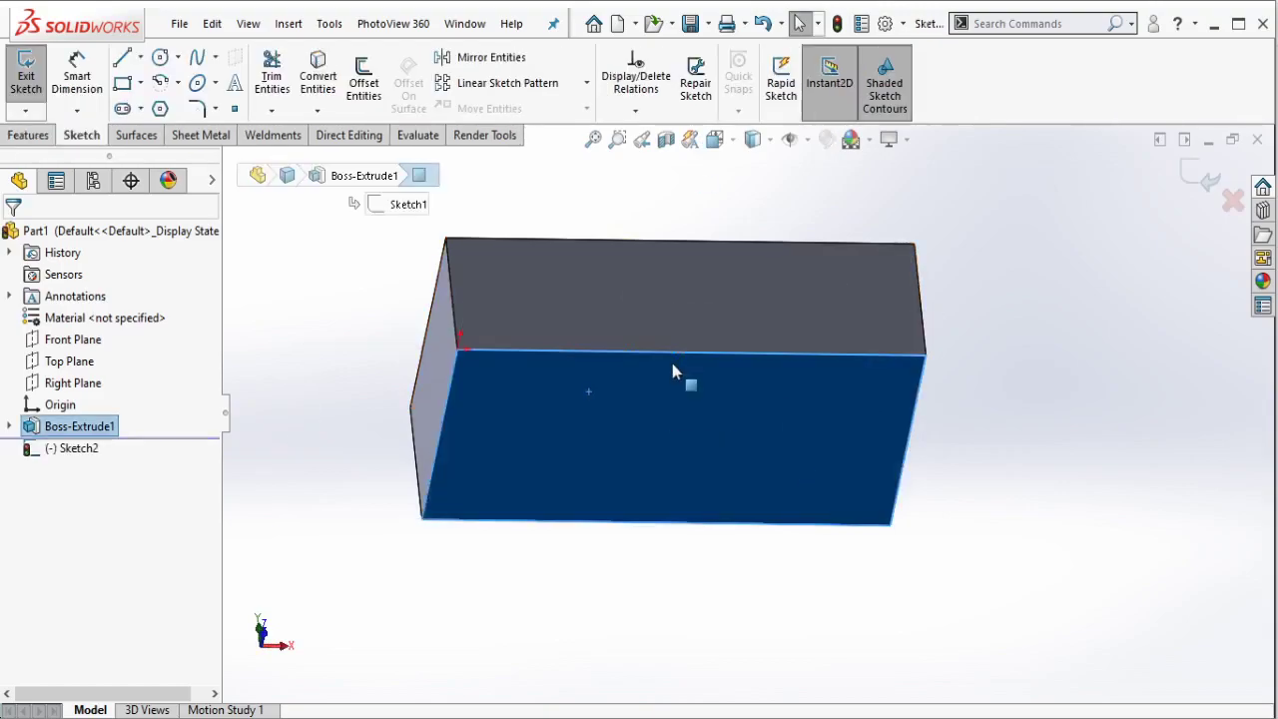
{"action": "left_click", "coordinate": [317, 71]}
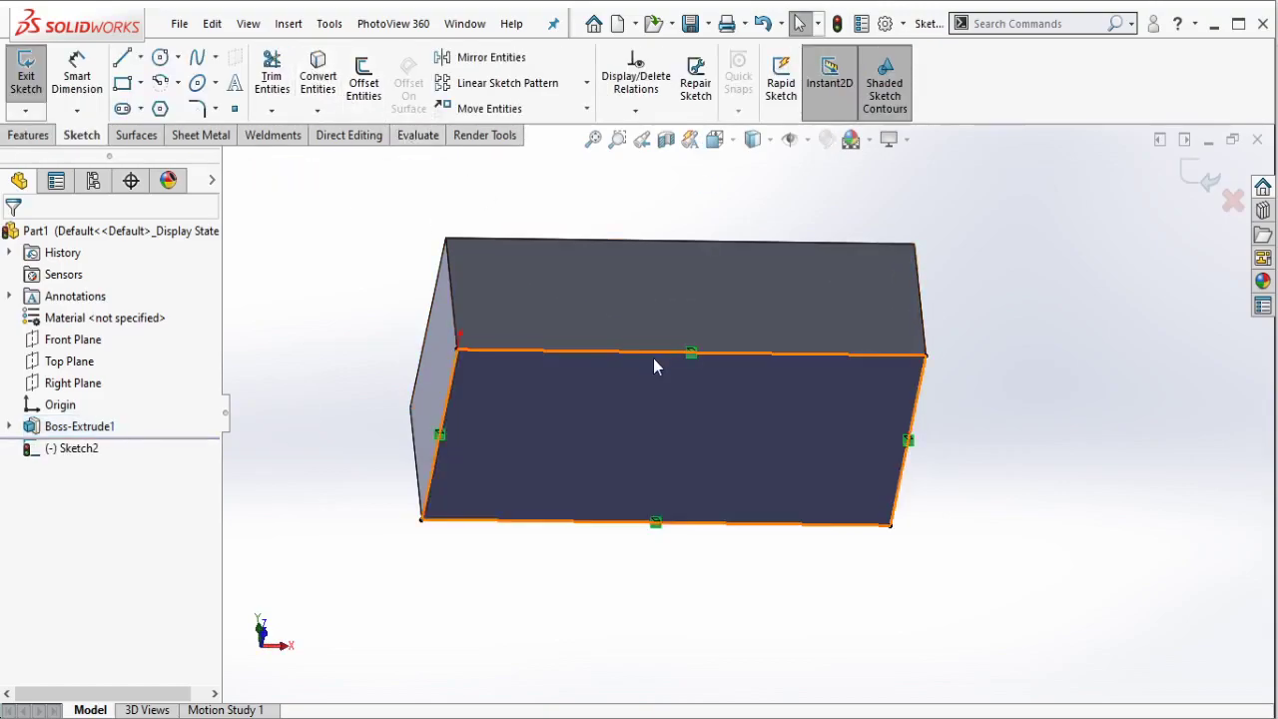
{"action": "left_click", "coordinate": [123, 60]}
{"action": "left_click_drag", "start_coordinate": [683, 181], "coordinate": [499, 612]}
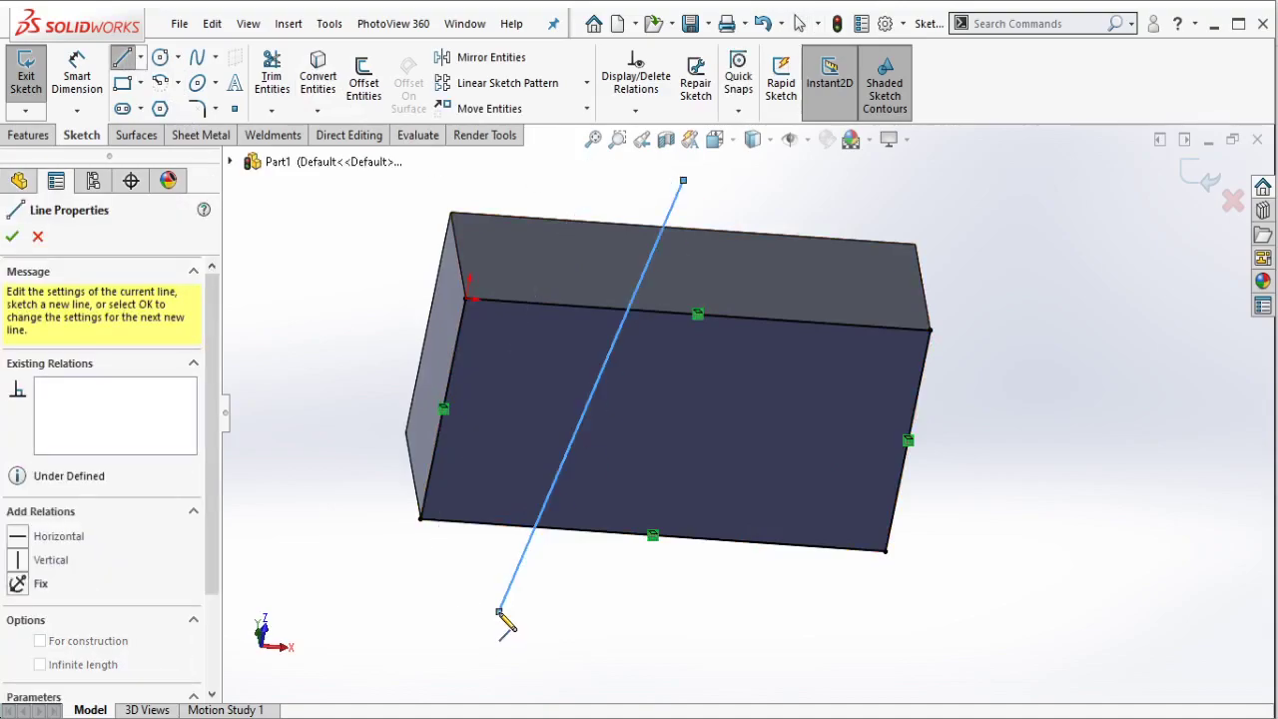
{"action": "key", "text": "Escape"}
{"action": "left_click", "coordinate": [504, 605]}
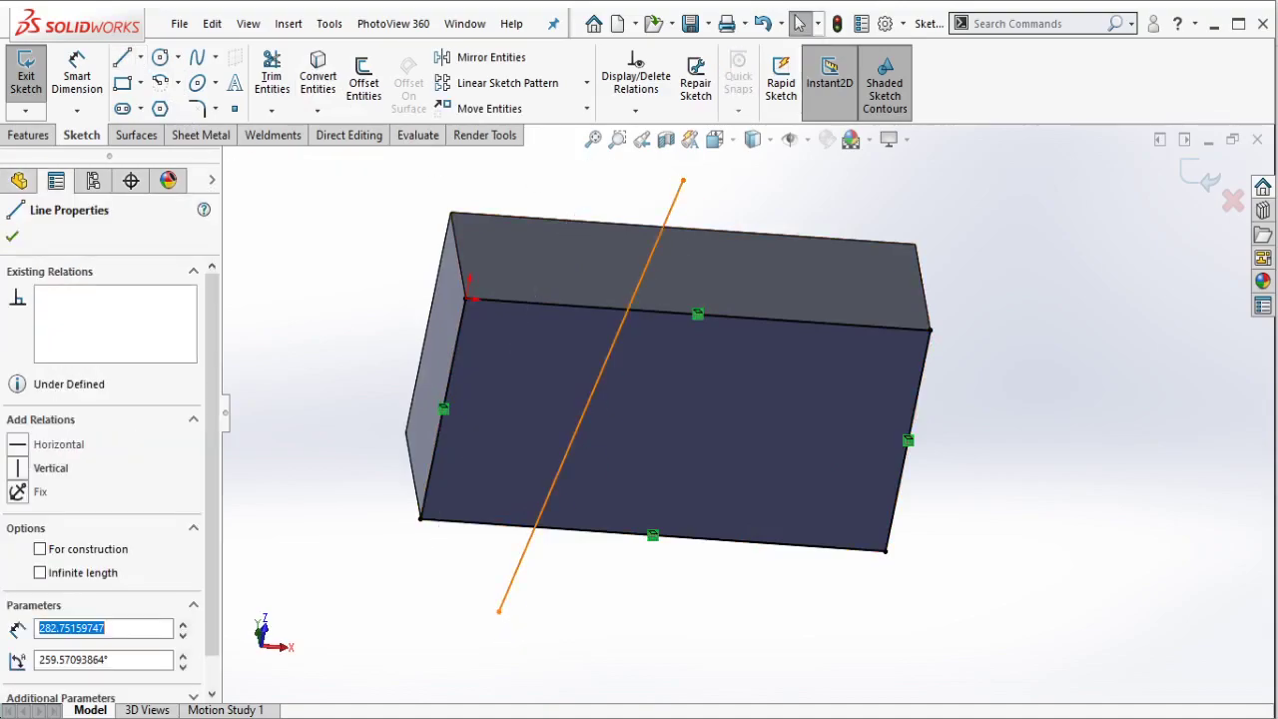
{"action": "left_click", "coordinate": [592, 511]}
{"action": "left_click", "coordinate": [372, 336]}
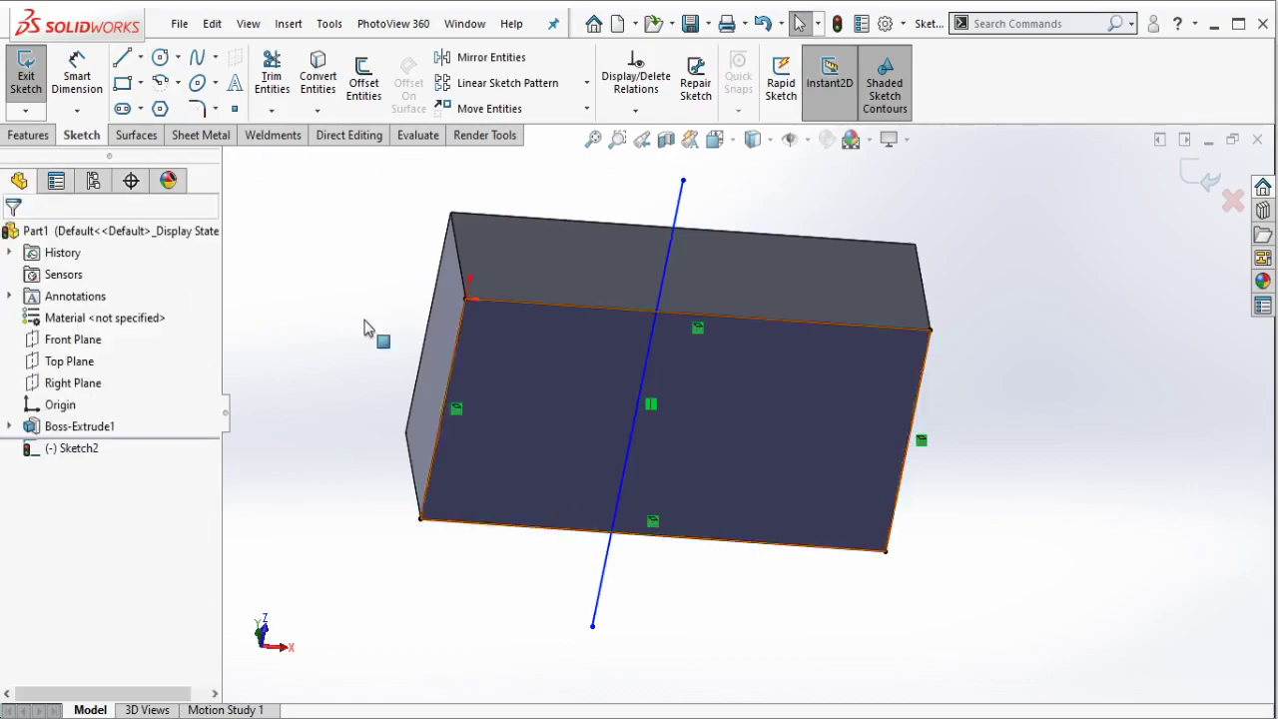
Step: Dimension the vertical line 100 mm from the face's left edge
{"action": "left_click", "coordinate": [88, 74]}
{"action": "left_click", "coordinate": [458, 361]}
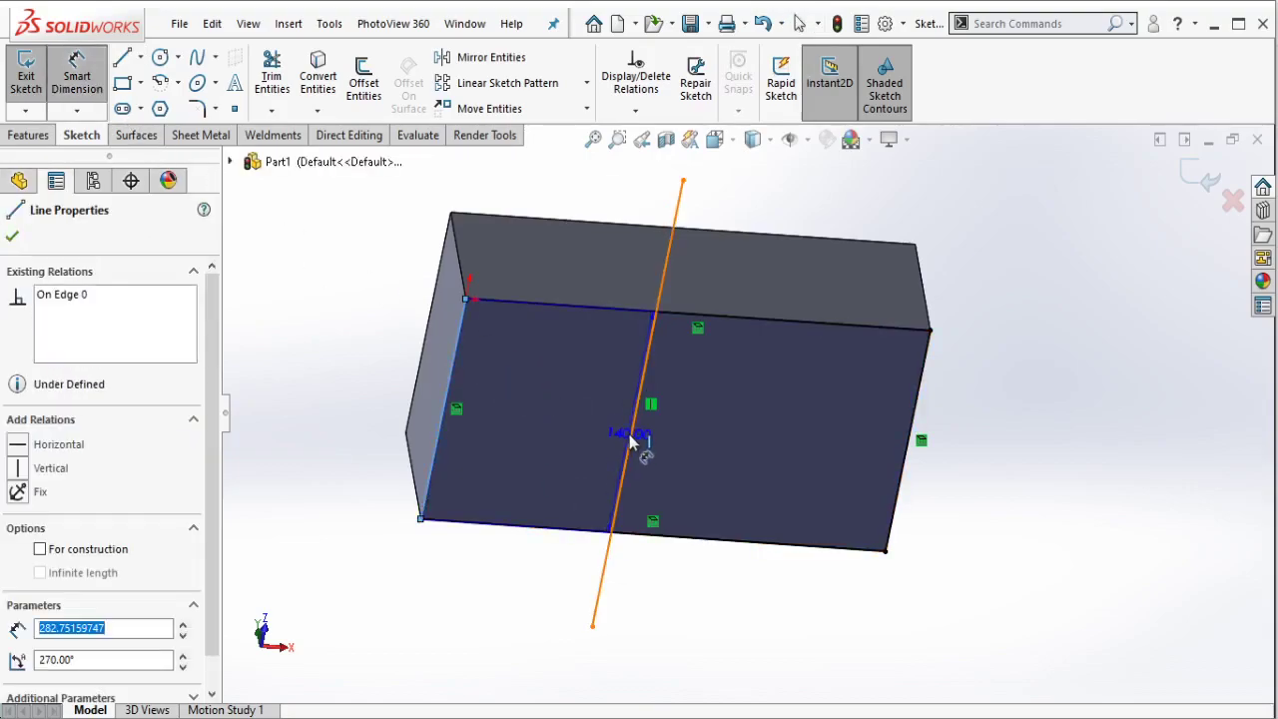
{"action": "left_click", "coordinate": [631, 443]}
{"action": "left_click", "coordinate": [518, 562]}
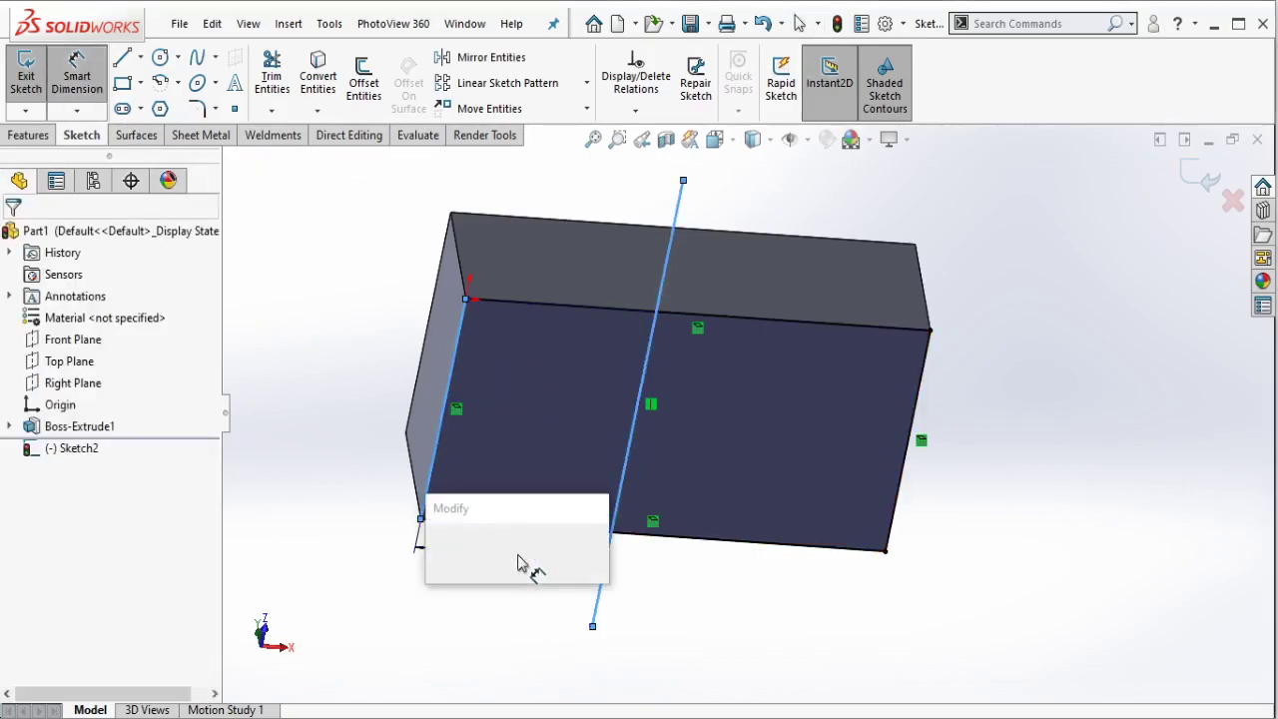
{"action": "type", "text": "100"}
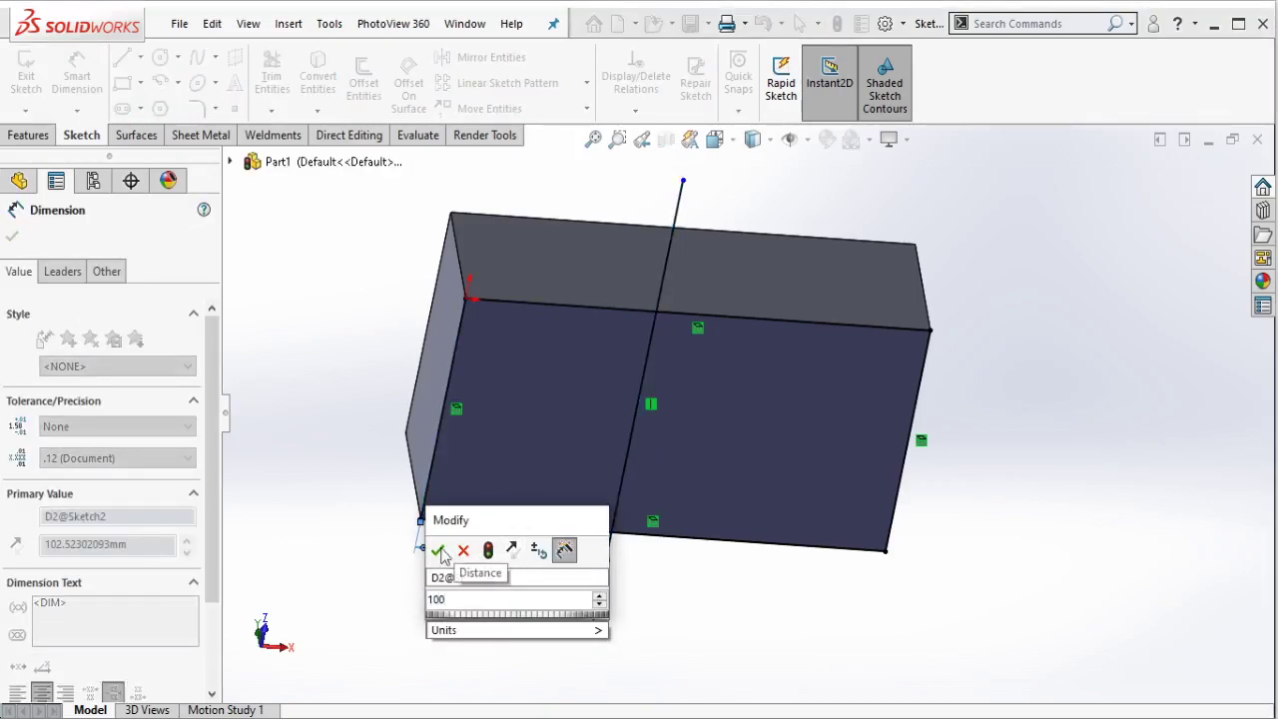
{"action": "left_click", "coordinate": [439, 551]}
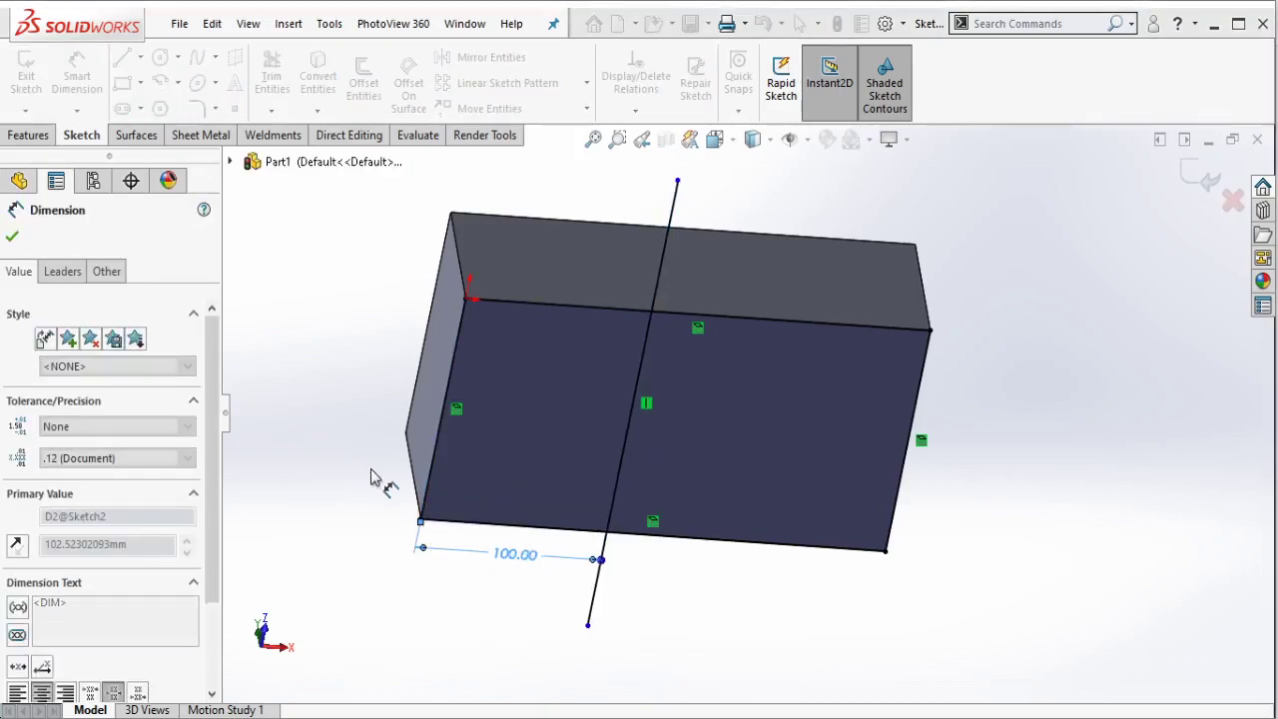
{"action": "key", "text": "Escape"}
Step: Extrude the left 100 mm region 30 mm outward as Boss-Extrude2
{"action": "left_click", "coordinate": [29, 135]}
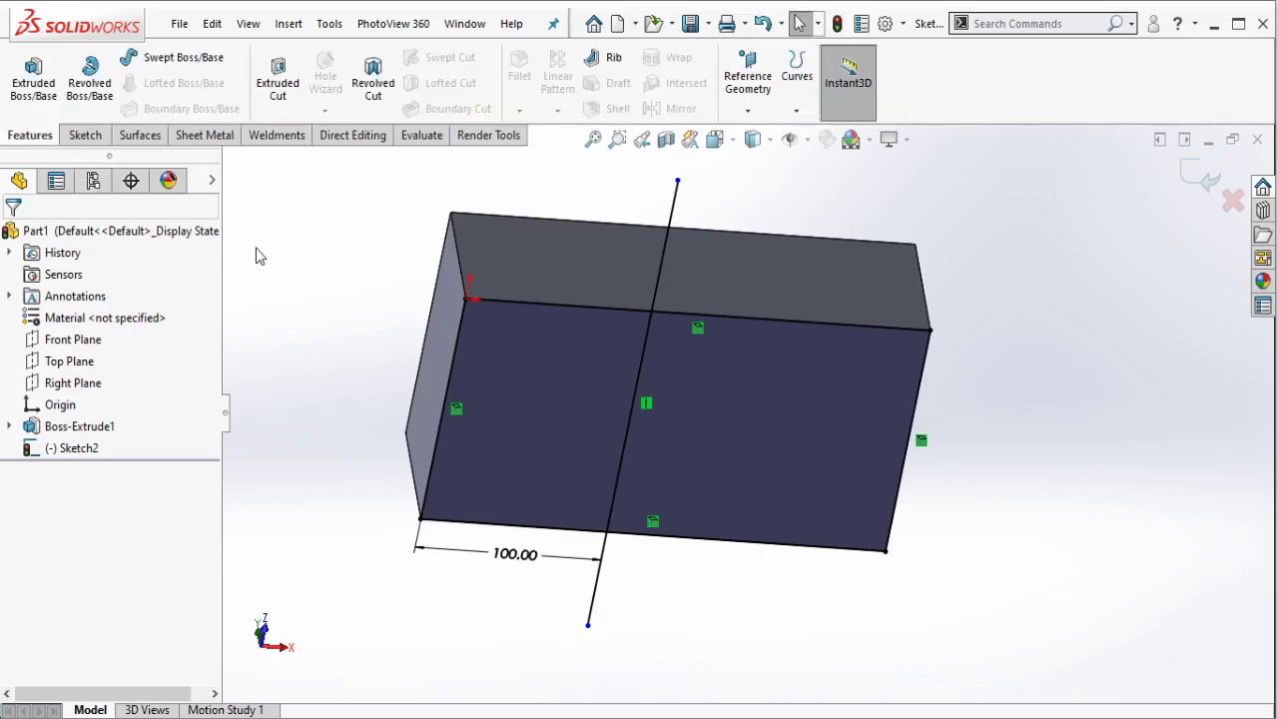
{"action": "left_click", "coordinate": [33, 78]}
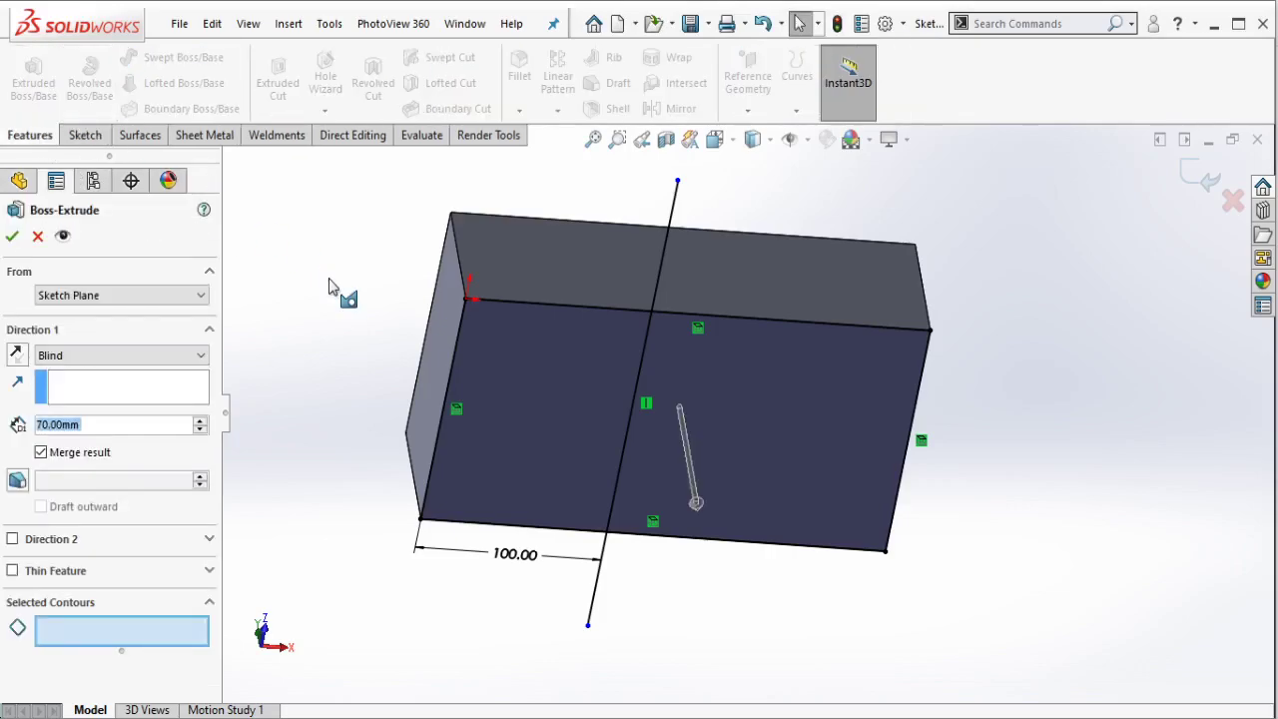
{"action": "left_click", "coordinate": [550, 394]}
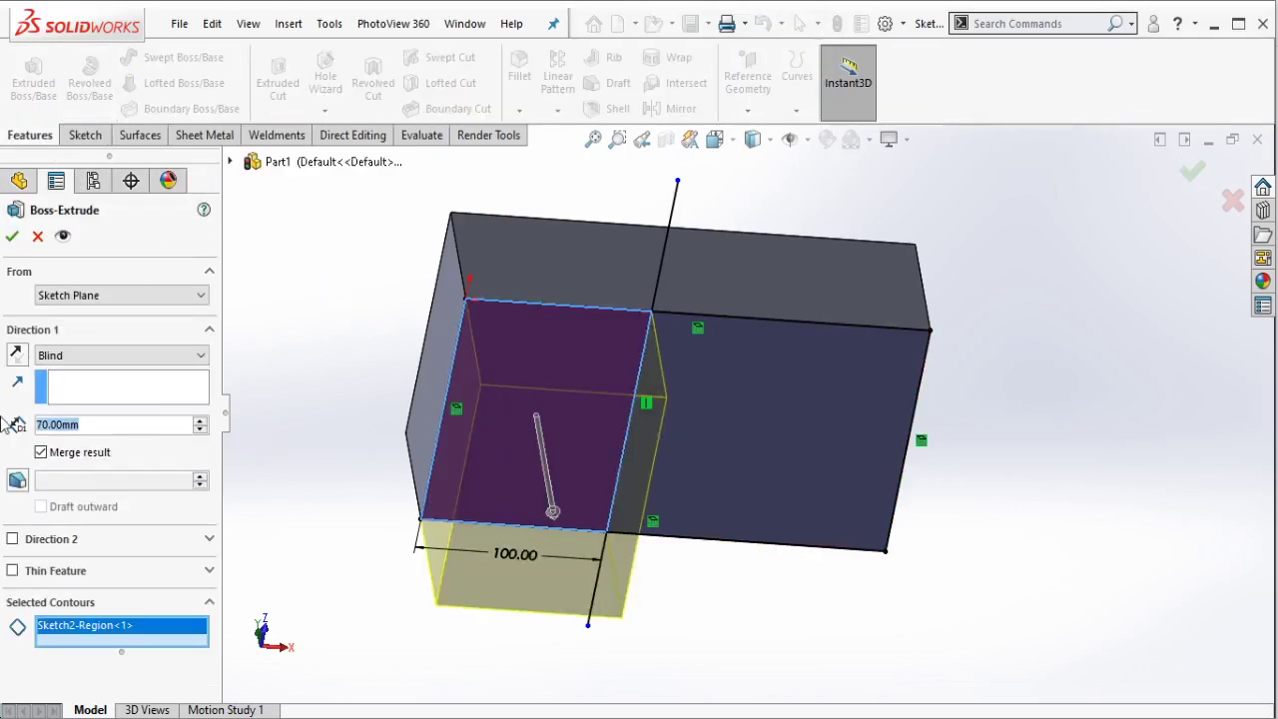
{"action": "type", "text": "30"}
{"action": "key", "text": "Return"}
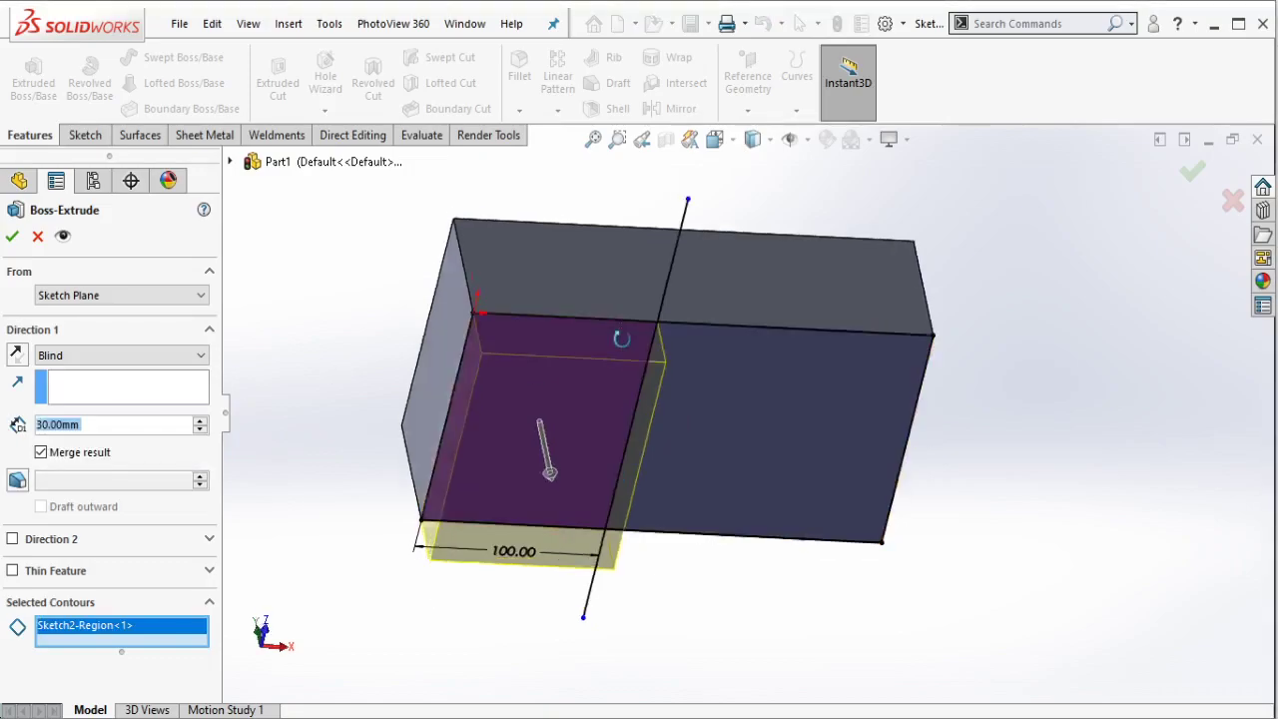
{"action": "right_click", "coordinate": [1107, 252]}
{"action": "mouse_move", "coordinate": [1023, 266]}
{"action": "middle_mouse_down"}
{"action": "mouse_move", "coordinate": [975, 330]}
{"action": "mouse_move", "coordinate": [947, 505]}
{"action": "mouse_move", "coordinate": [933, 502]}
{"action": "middle_mouse_up"}
Step: Chamfer the block's bottom end edge with a 60 mm distance at 20°
{"action": "left_click", "coordinate": [519, 110]}
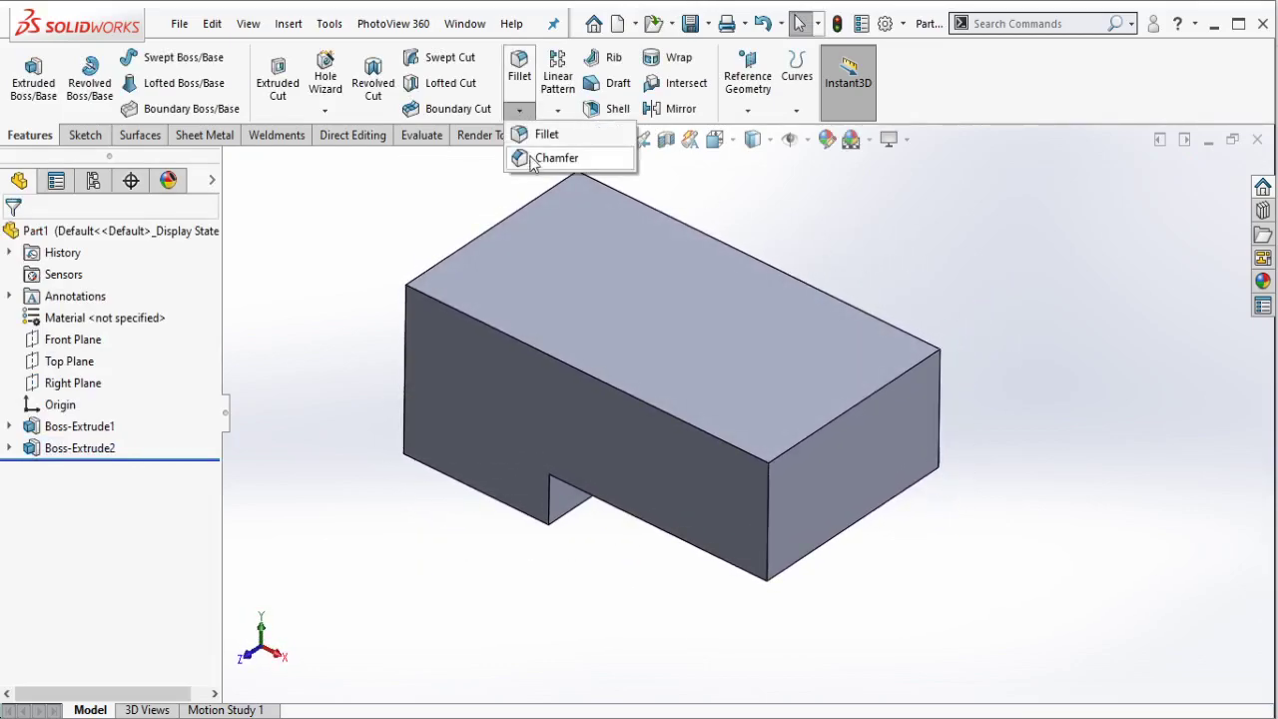
{"action": "left_click", "coordinate": [539, 152]}
{"action": "left_click", "coordinate": [907, 489]}
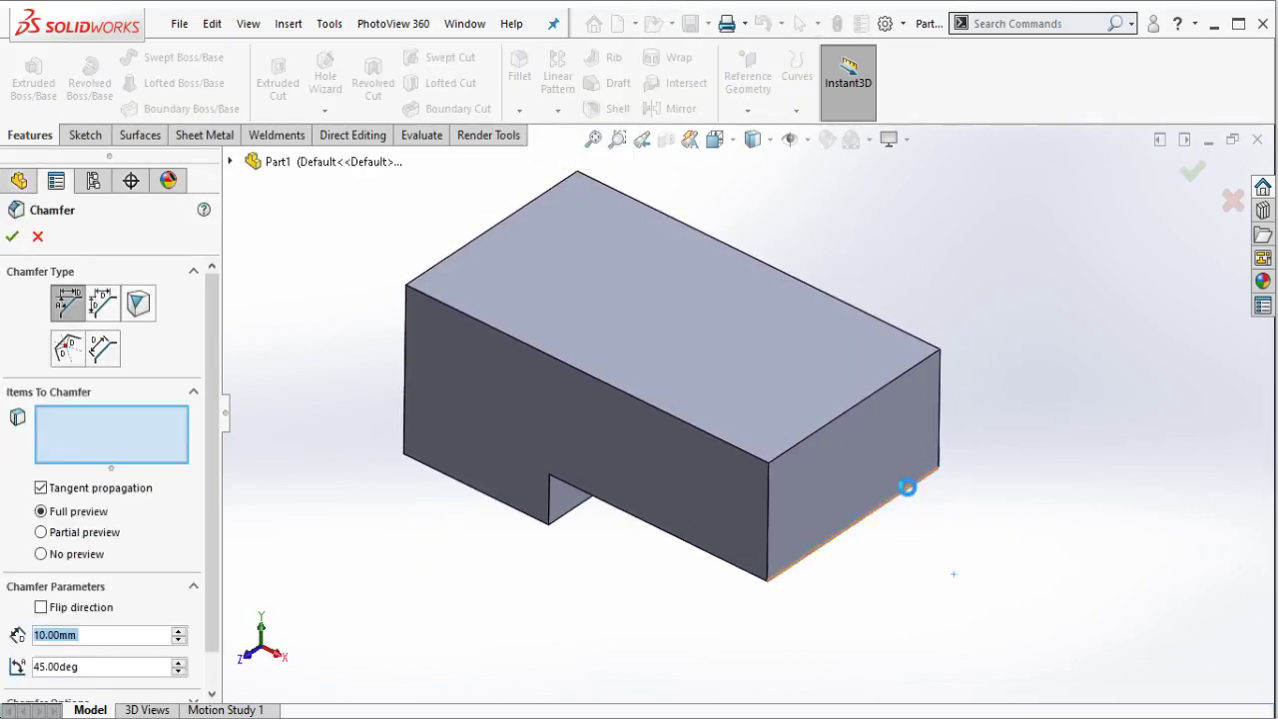
{"action": "middle_click_drag", "start_coordinate": [539, 467], "coordinate": [388, 419]}
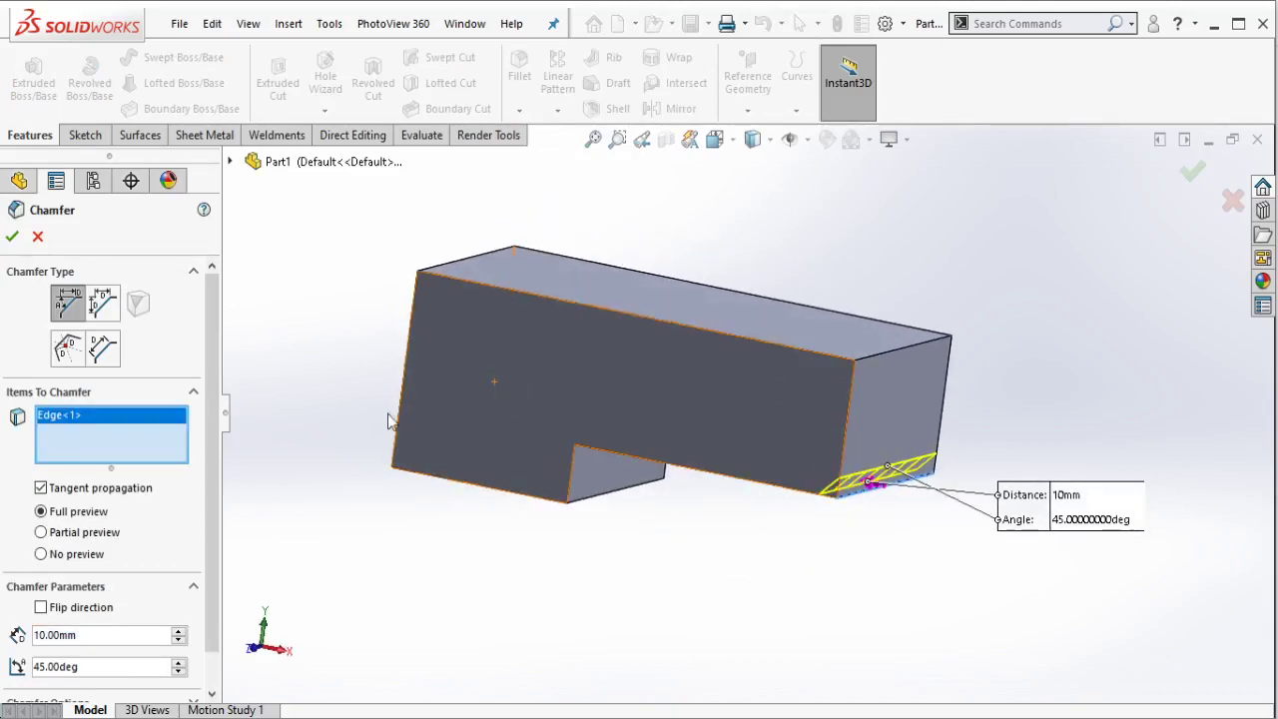
{"action": "scroll", "coordinate": [211, 444], "scroll_direction": "down", "scroll_amount": 2}
{"action": "left_click_drag", "start_coordinate": [90, 595], "coordinate": [3, 595]}
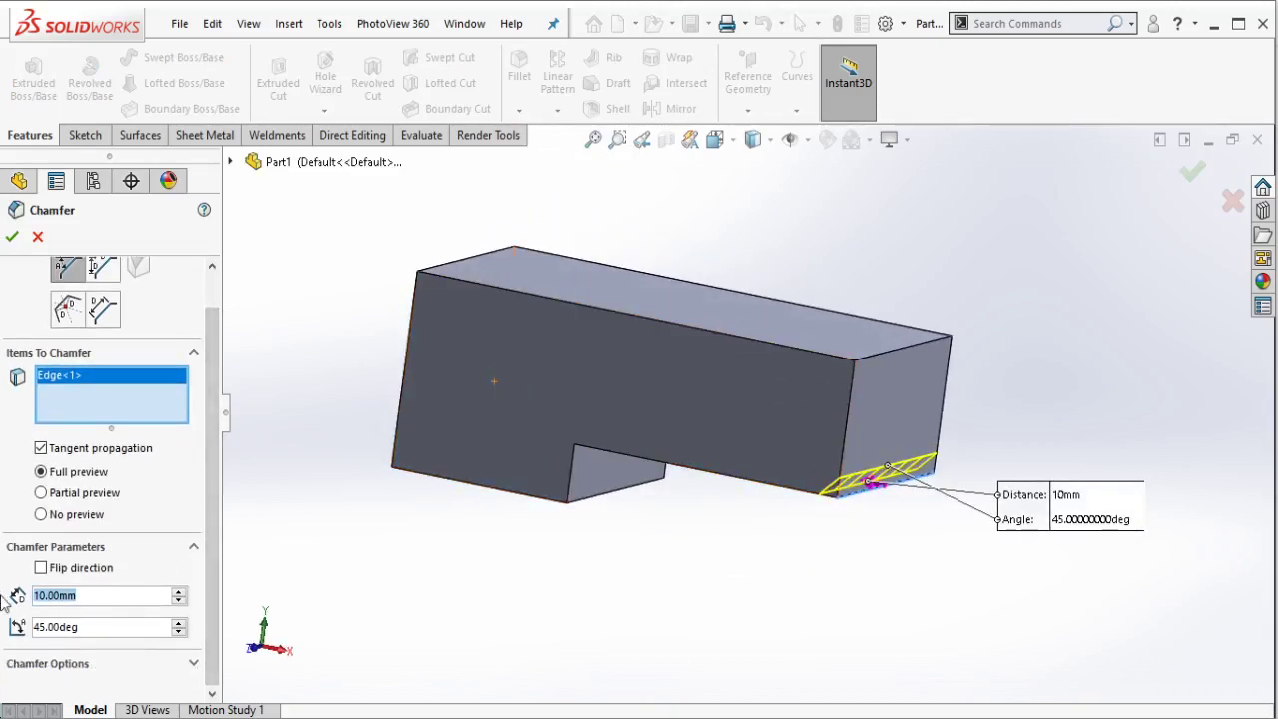
{"action": "type", "text": "60"}
{"action": "key", "text": "Return"}
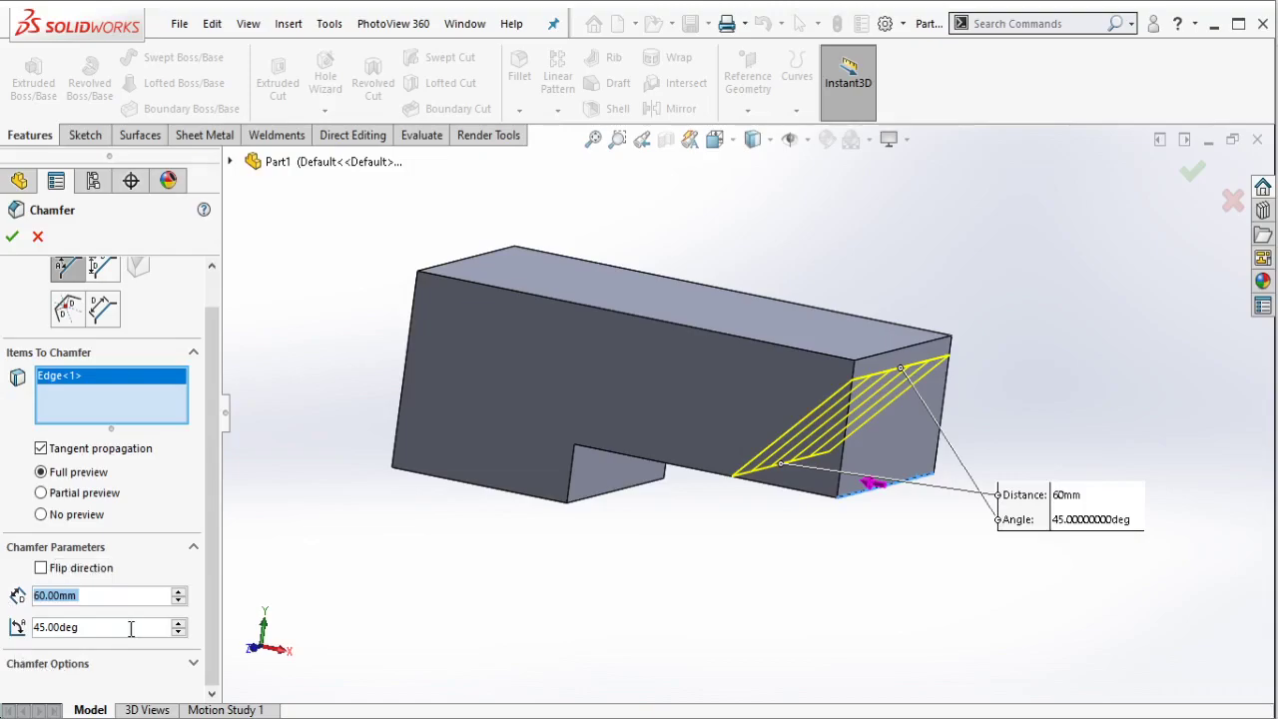
{"action": "left_click_drag", "start_coordinate": [109, 627], "coordinate": [3, 627]}
{"action": "type", "text": "20"}
{"action": "key", "text": "Return"}
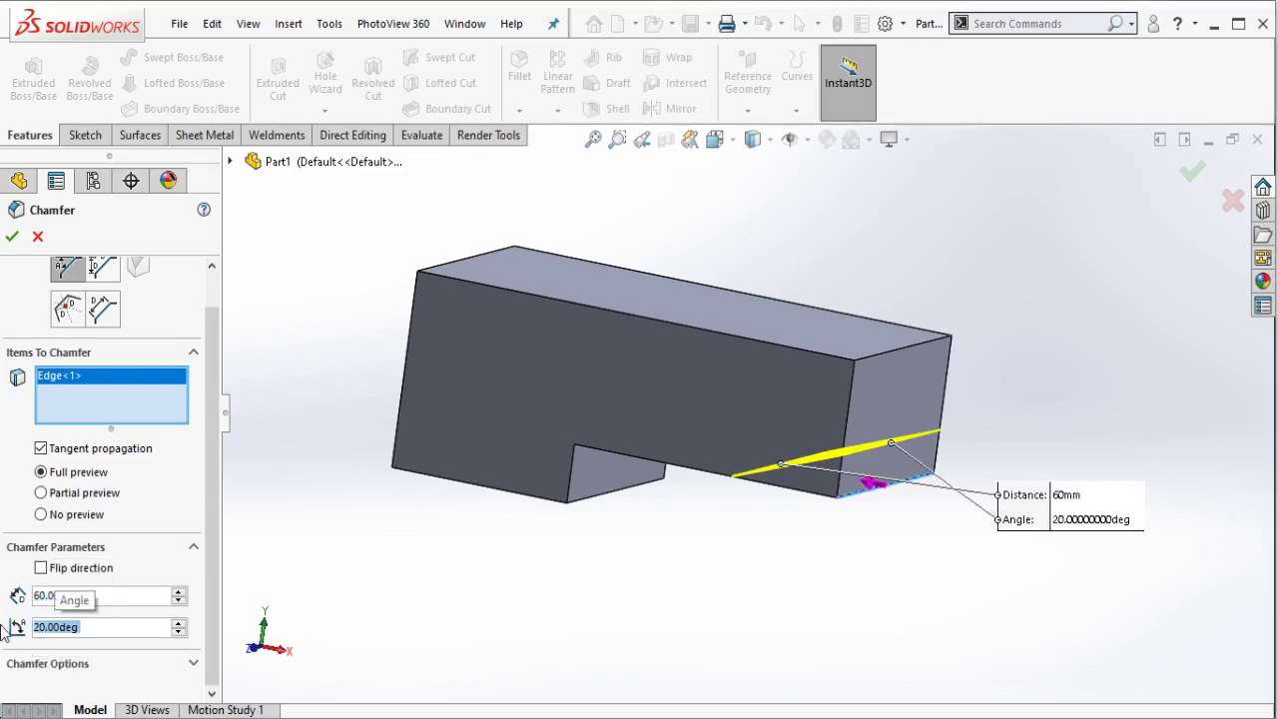
{"action": "left_click", "coordinate": [11, 236]}
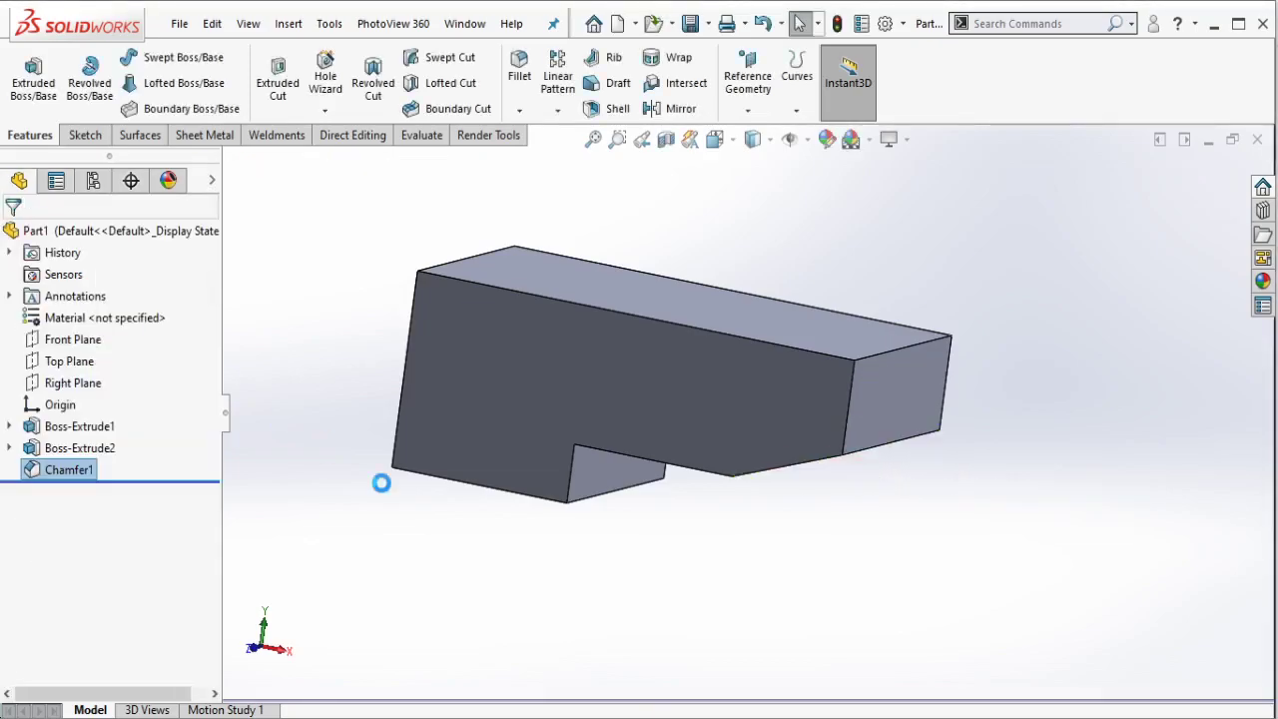
Step: Chamfer the top-face corner edge with a 40 mm distance at 45° as Chamfer2
{"action": "middle_click_drag", "start_coordinate": [383, 488], "coordinate": [485, 495]}
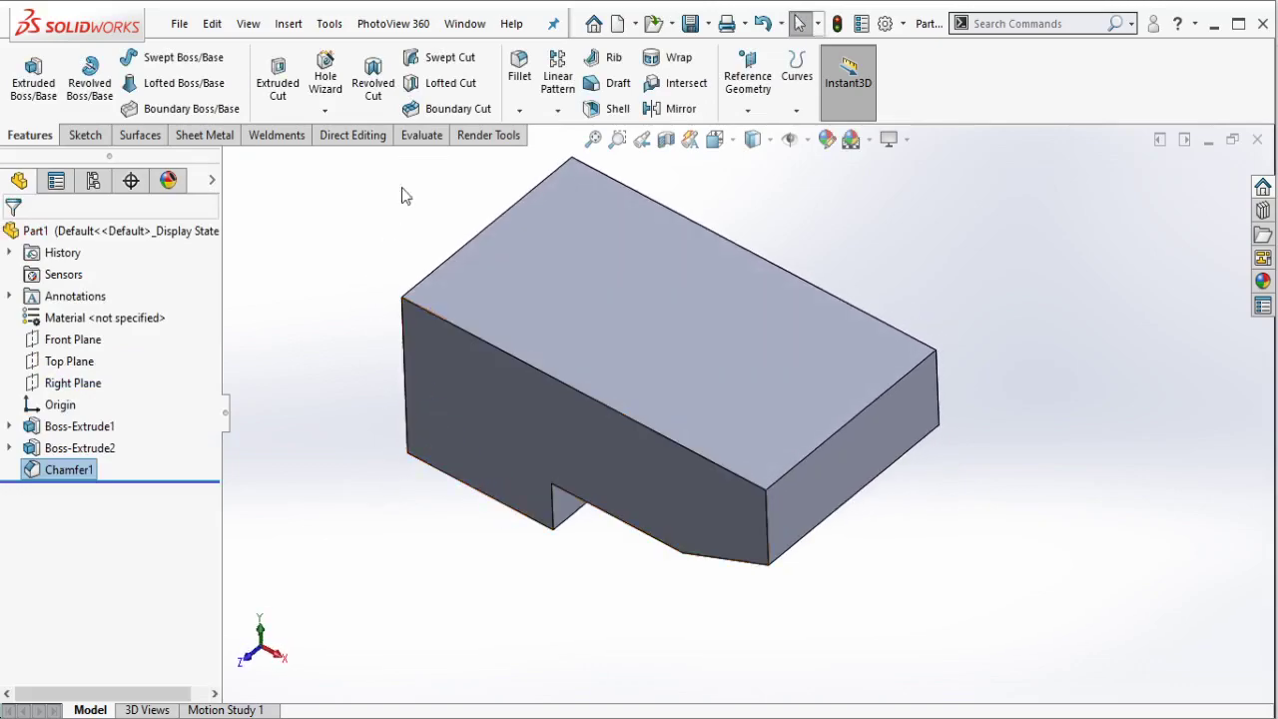
{"action": "left_click", "coordinate": [520, 109]}
{"action": "left_click", "coordinate": [527, 162]}
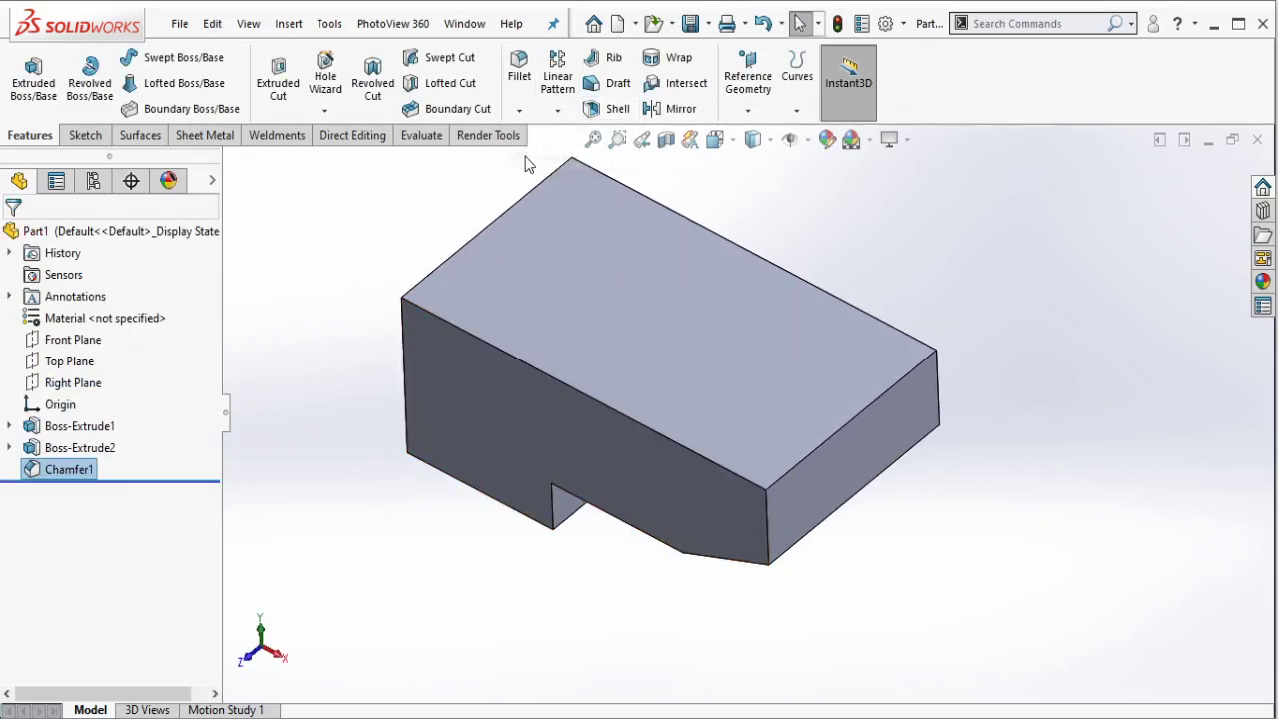
{"action": "left_click", "coordinate": [573, 185]}
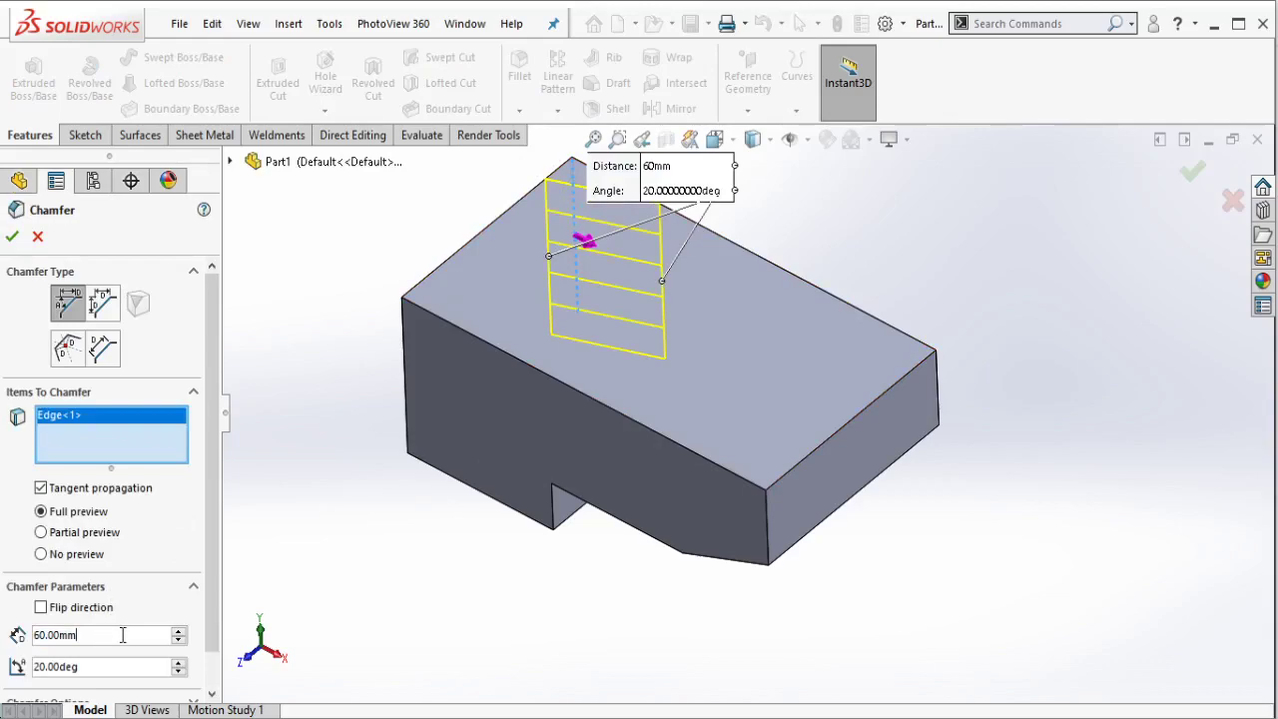
{"action": "type", "text": "40"}
{"action": "key", "text": "Return"}
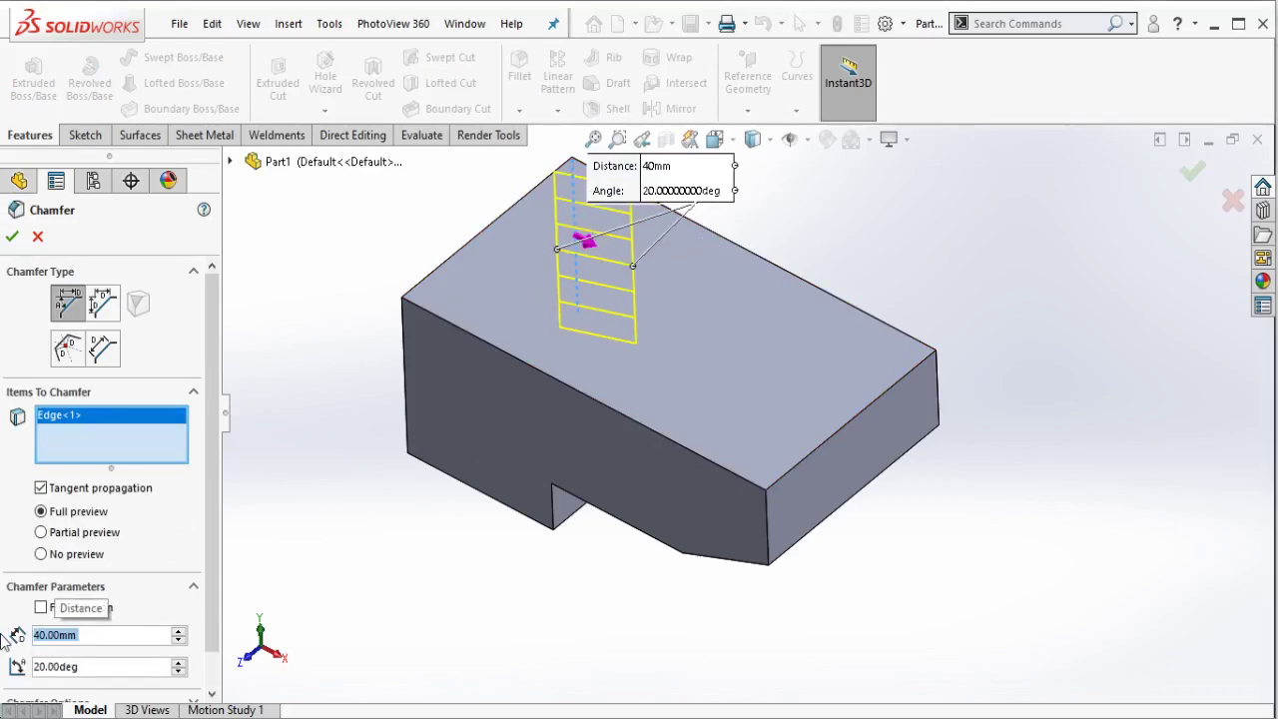
{"action": "left_click", "coordinate": [105, 664]}
{"action": "type", "text": "45"}
{"action": "key", "text": "Return"}
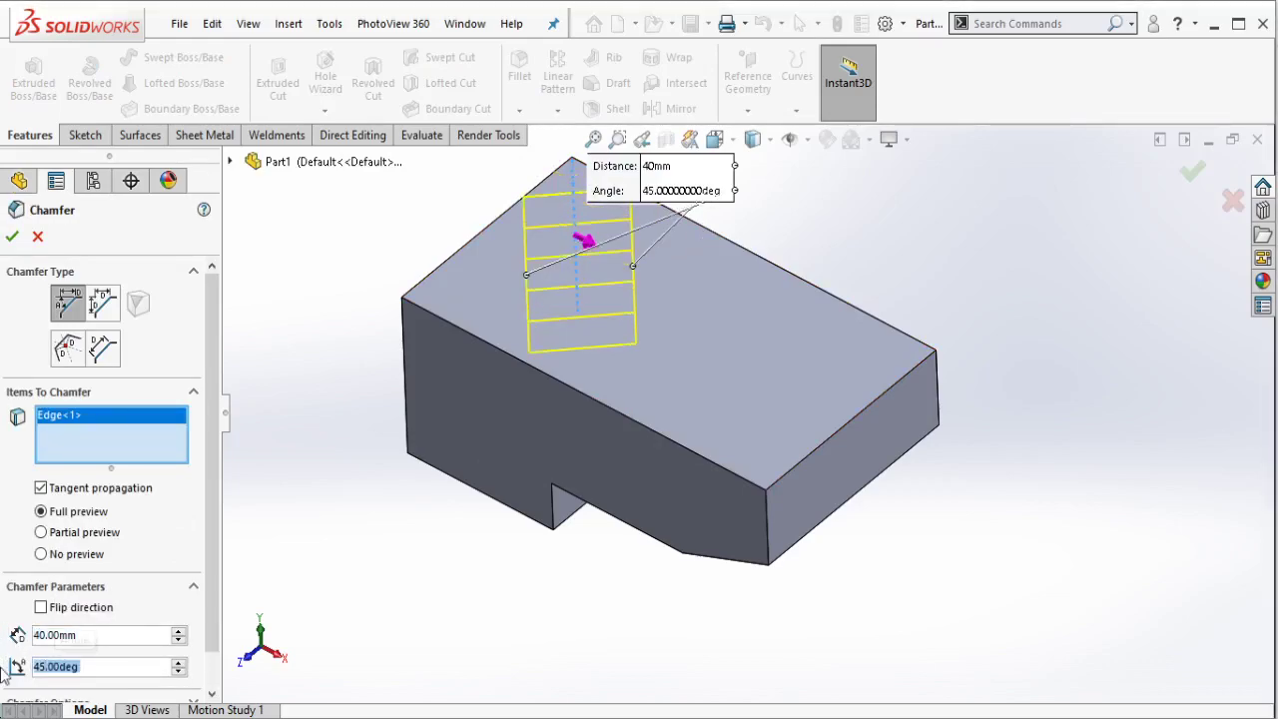
{"action": "key", "text": "Return"}
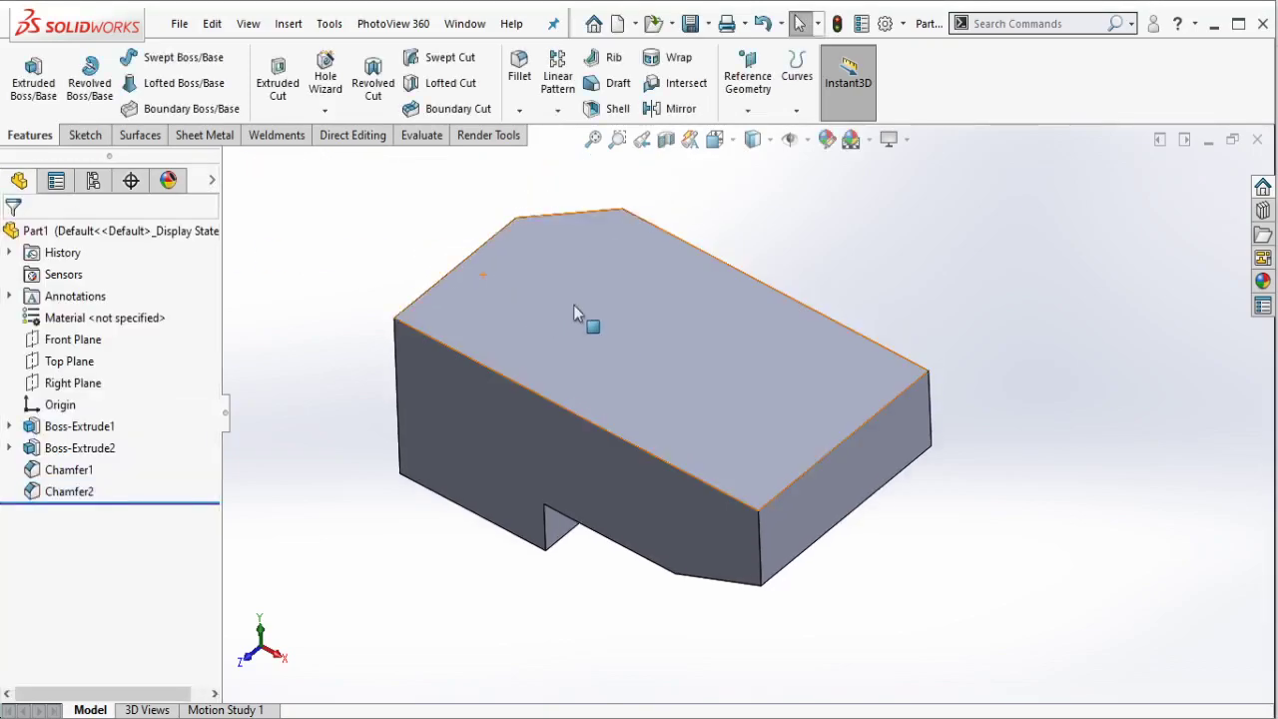
Step: Hide and restore the Sheet Metal tool group, then display its tools
{"action": "left_click", "coordinate": [205, 136]}
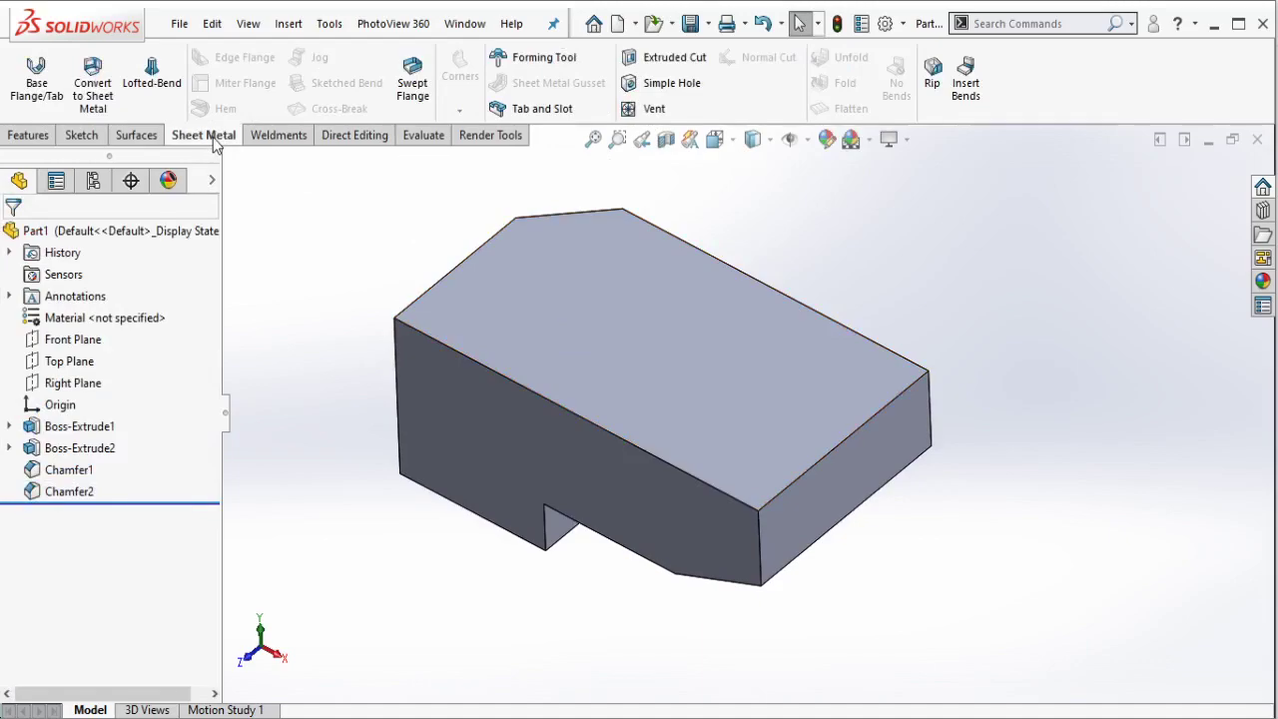
{"action": "right_click", "coordinate": [212, 142]}
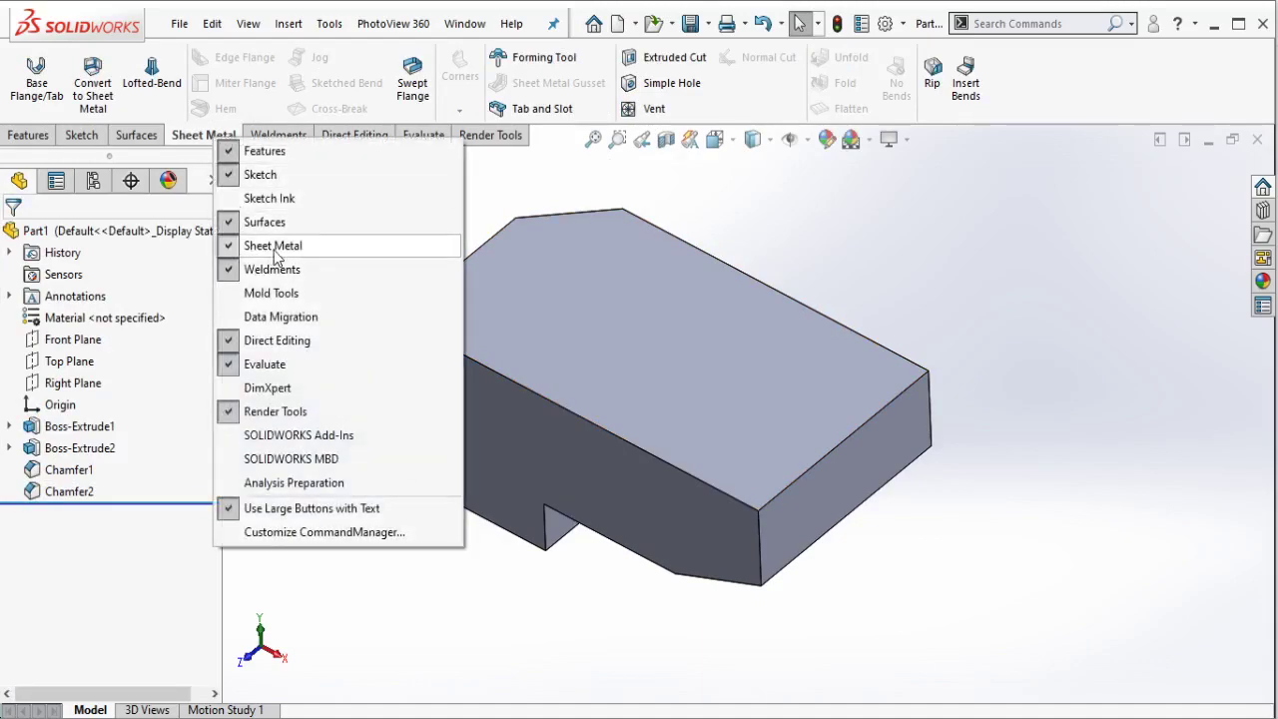
{"action": "left_click", "coordinate": [274, 253]}
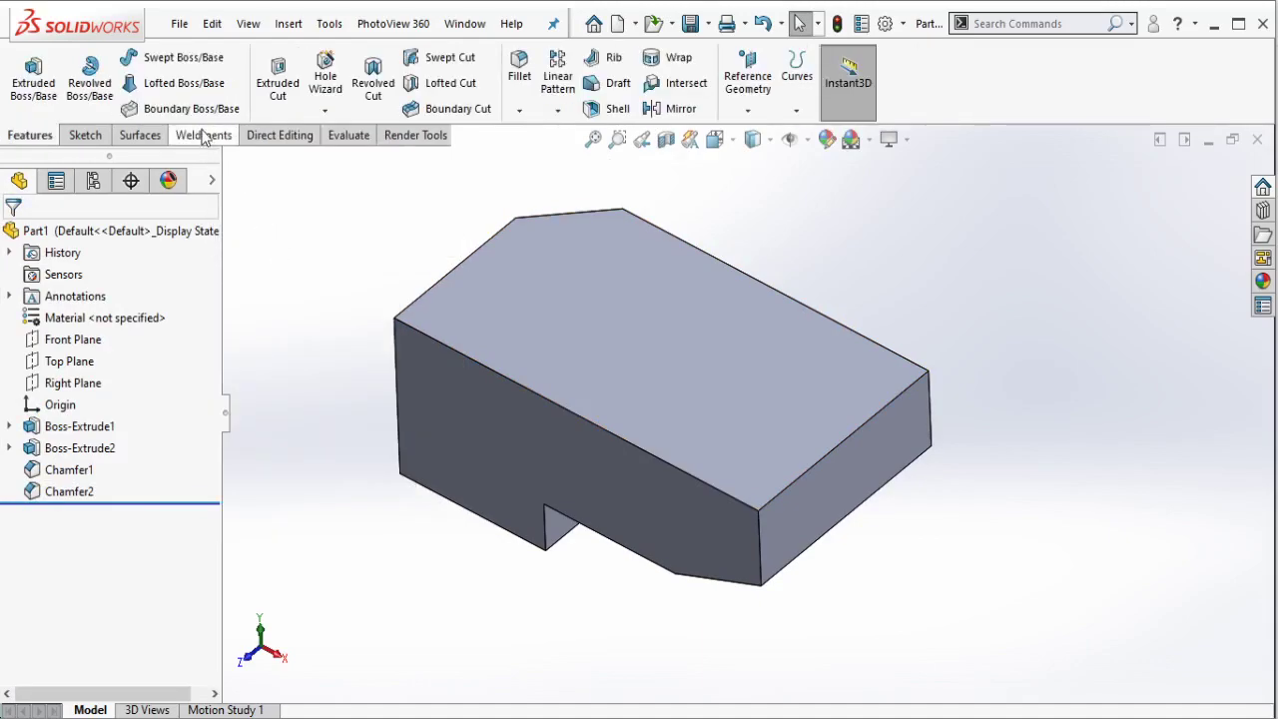
{"action": "right_click", "coordinate": [204, 137]}
{"action": "left_click", "coordinate": [270, 237]}
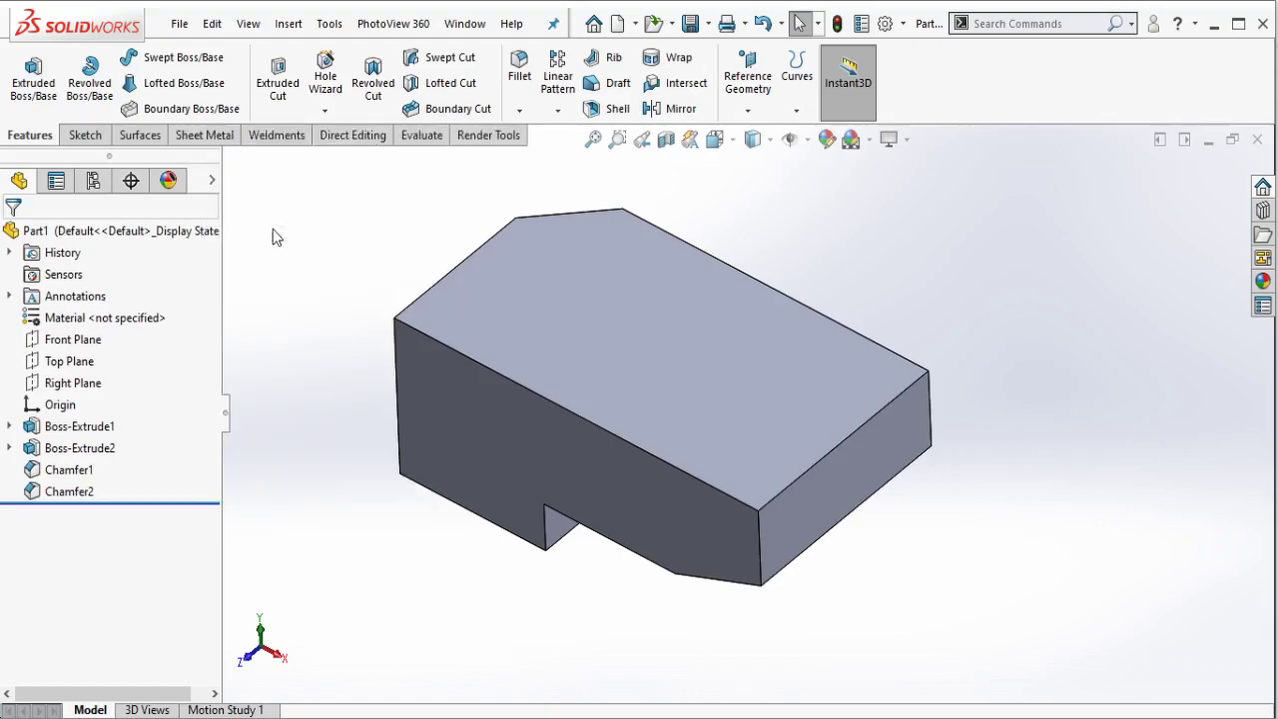
{"action": "left_click", "coordinate": [210, 136]}
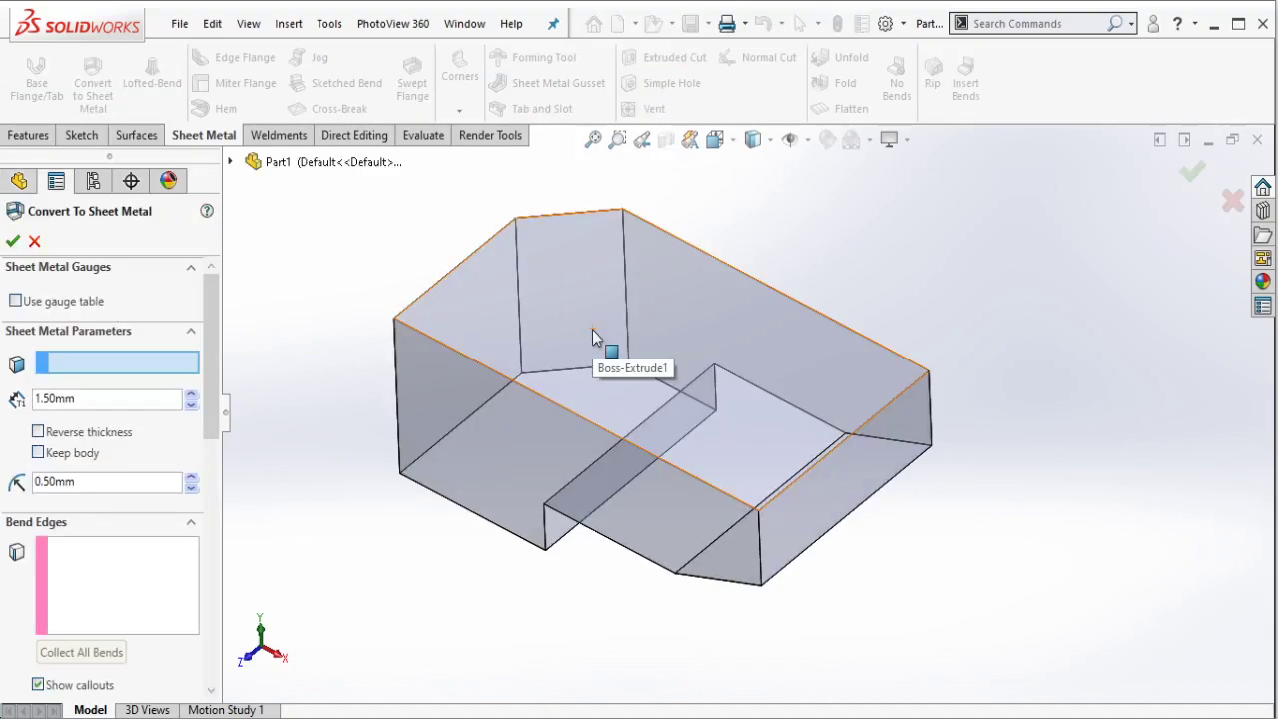
Step: Pick the fixed bottom face, dismiss the chamfer warning, and add five vertical corner edges as bends
{"action": "middle_click_drag", "start_coordinate": [586, 377], "coordinate": [573, 422]}
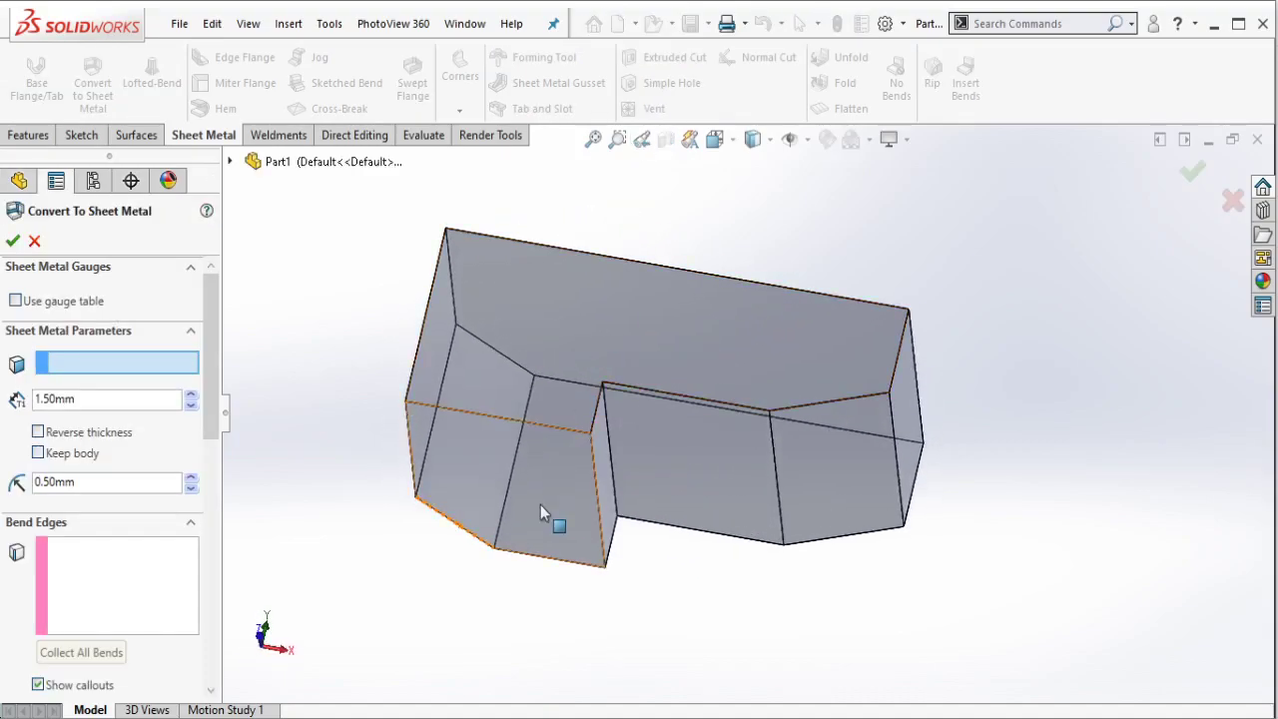
{"action": "left_click", "coordinate": [597, 498]}
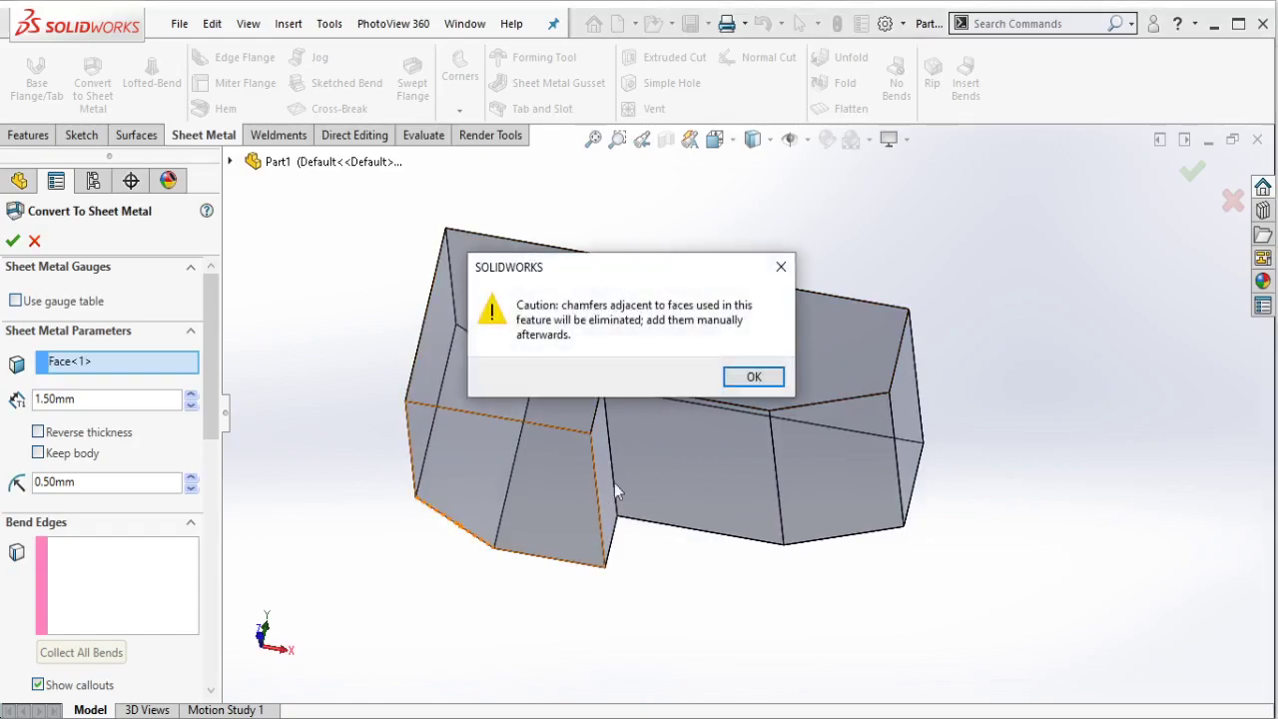
{"action": "left_click", "coordinate": [750, 377]}
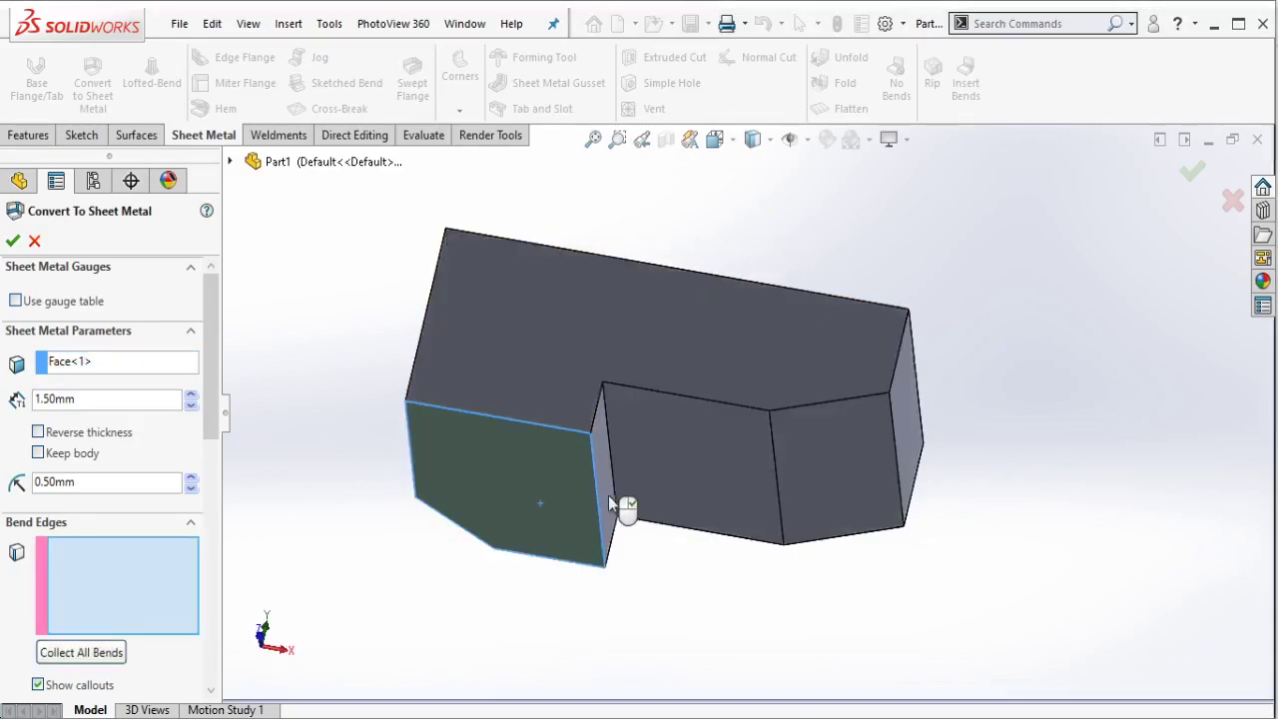
{"action": "left_click", "coordinate": [596, 494]}
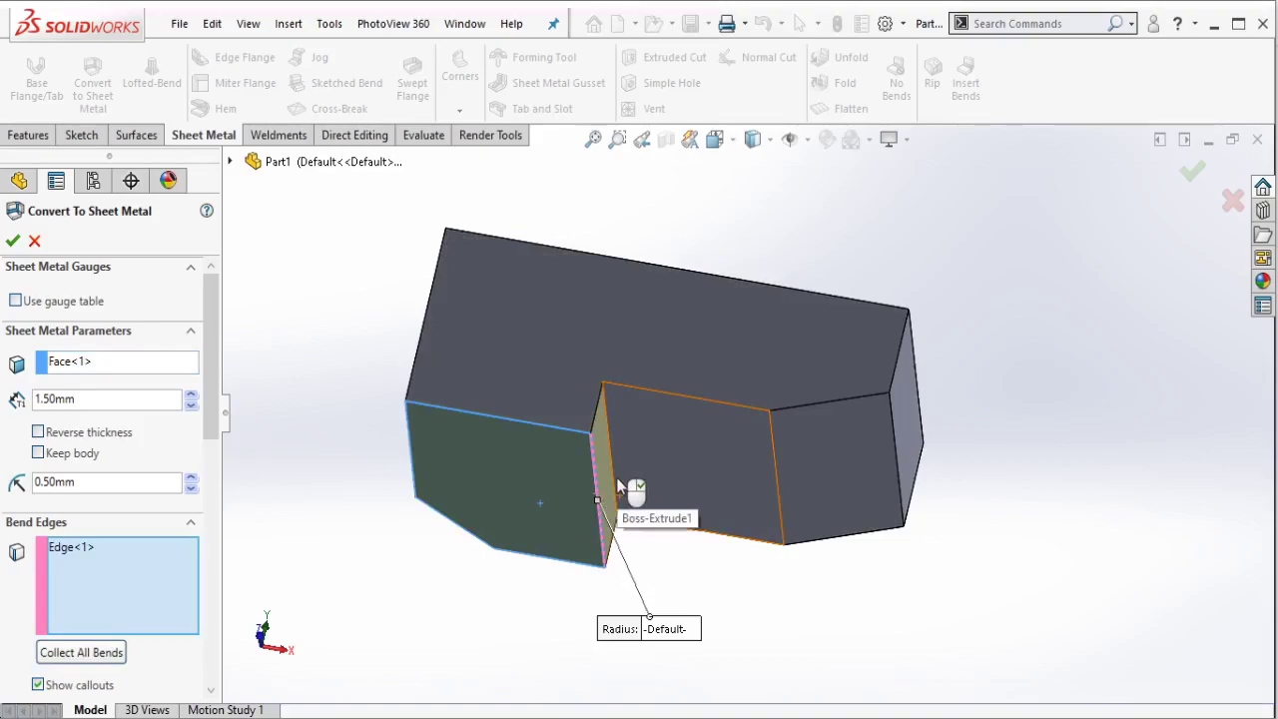
{"action": "left_click", "coordinate": [609, 479]}
{"action": "left_click", "coordinate": [776, 499]}
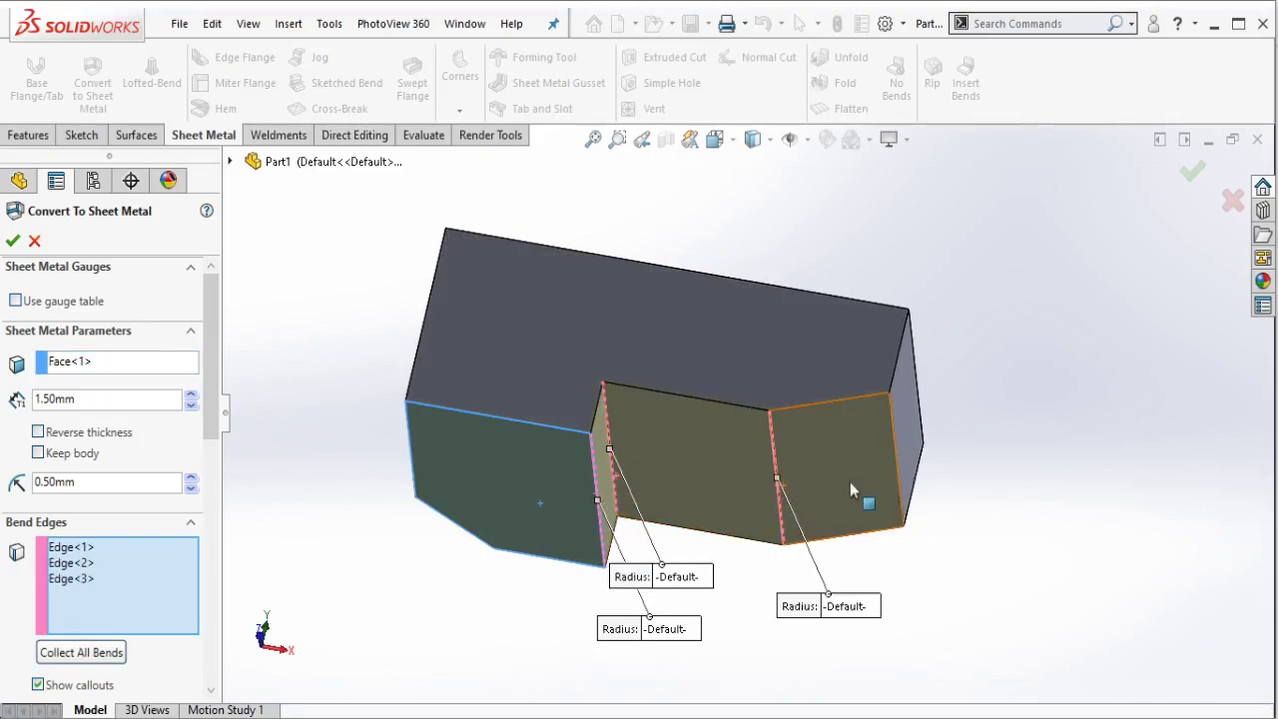
{"action": "left_click", "coordinate": [898, 460]}
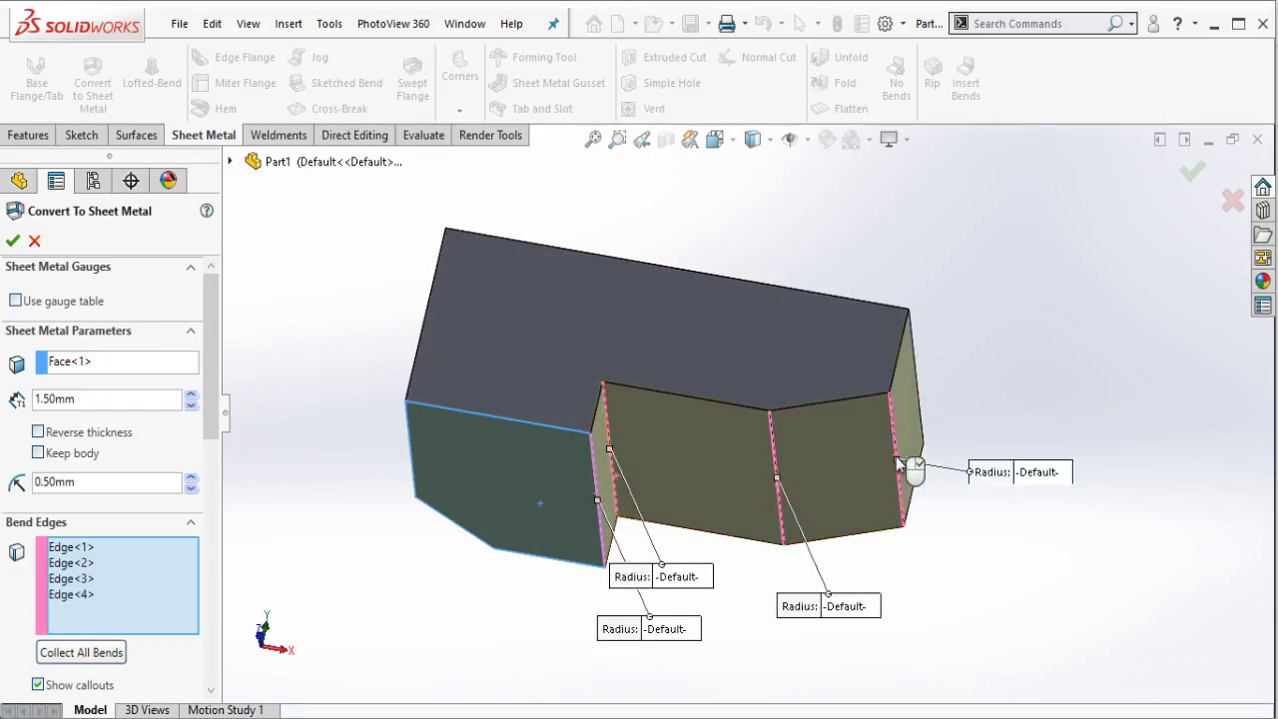
{"action": "left_click", "coordinate": [546, 453]}
Step: Add the remaining hidden corner and bottom edges as bends and review the 1.50 mm thickness settings
{"action": "mouse_move", "coordinate": [546, 453]}
{"action": "middle_mouse_down"}
{"action": "mouse_move", "coordinate": [563, 373]}
{"action": "mouse_move", "coordinate": [556, 416]}
{"action": "middle_mouse_up"}
{"action": "left_click", "coordinate": [563, 372]}
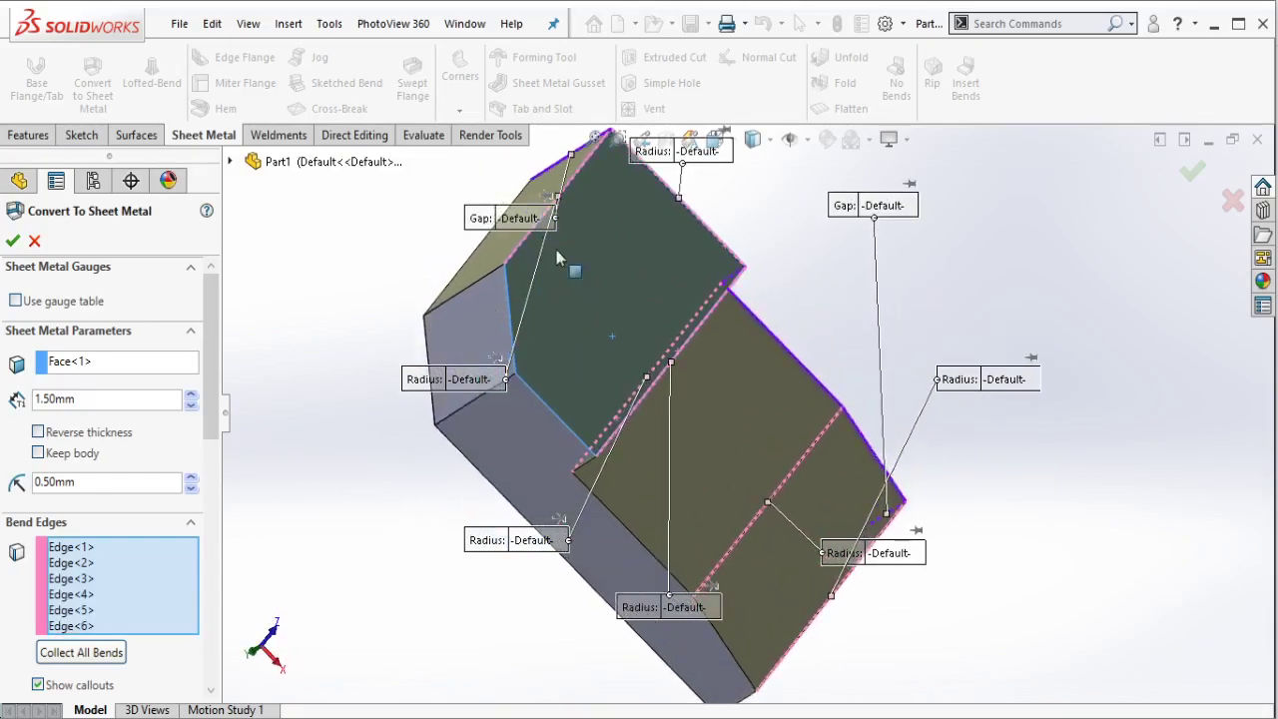
{"action": "left_click", "coordinate": [557, 419]}
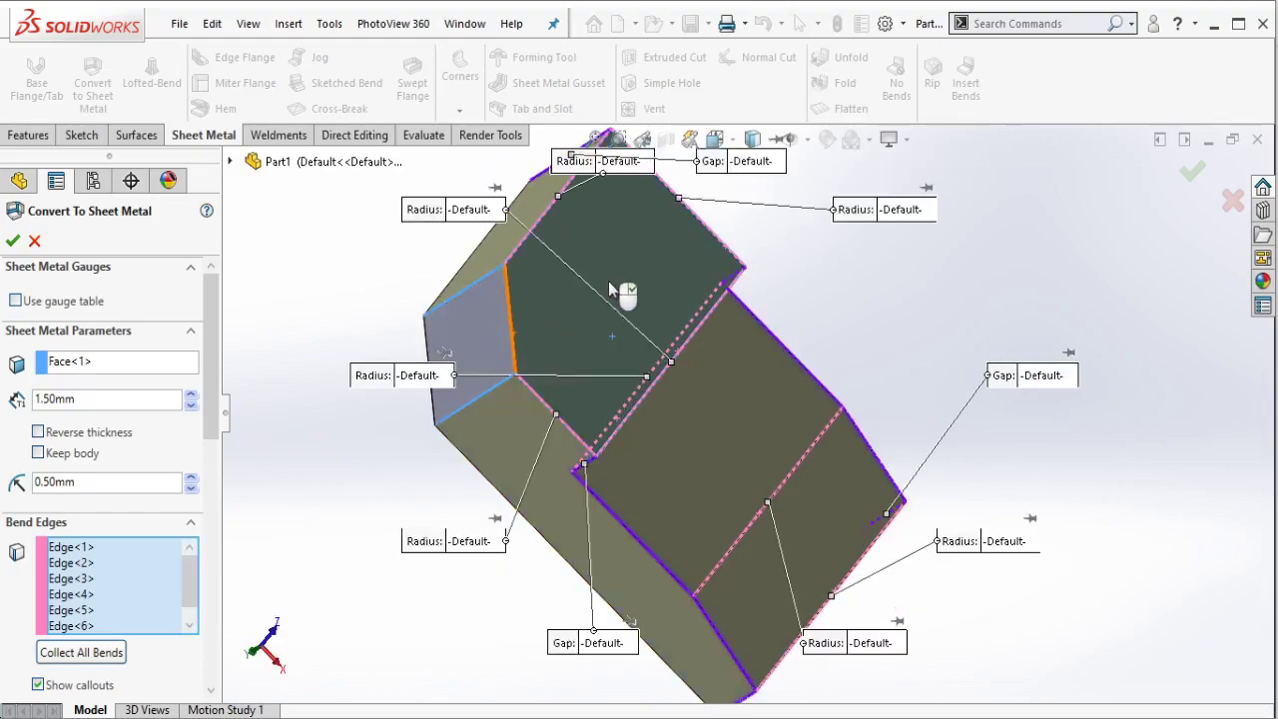
{"action": "mouse_move", "coordinate": [619, 292]}
{"action": "middle_mouse_down"}
{"action": "mouse_move", "coordinate": [577, 417]}
{"action": "mouse_move", "coordinate": [162, 437]}
{"action": "middle_mouse_up"}
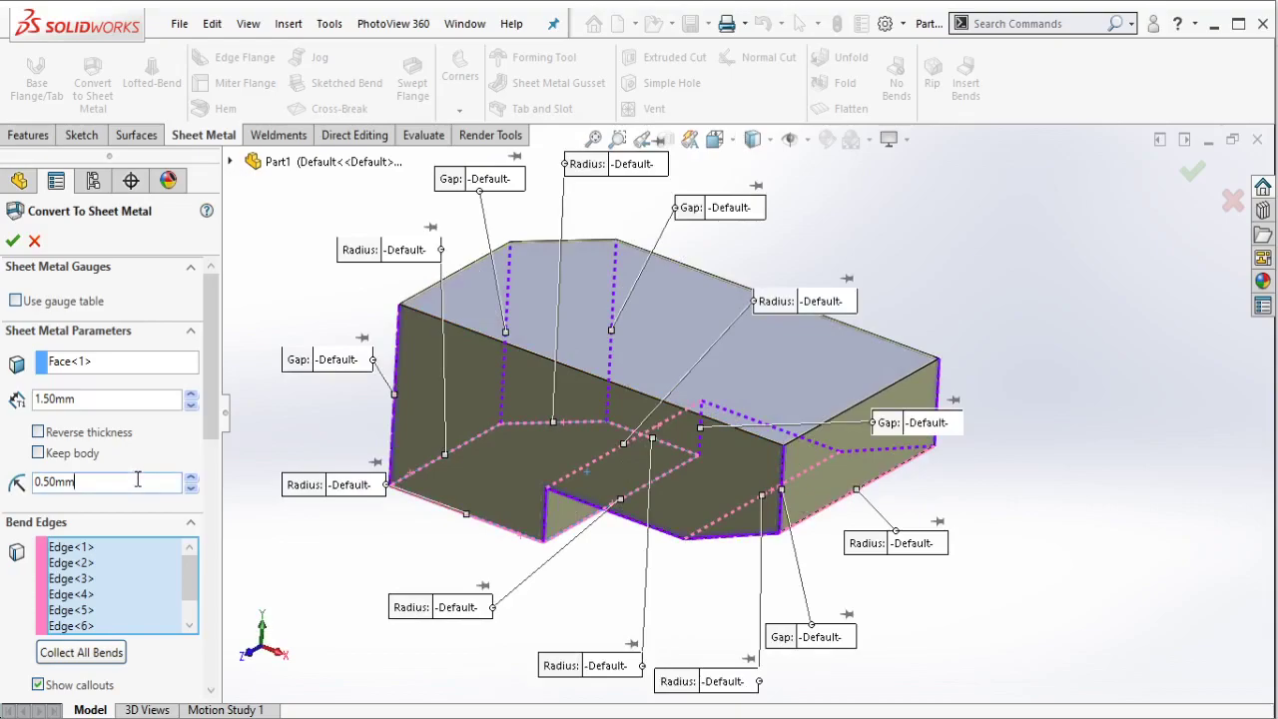
{"action": "left_click", "coordinate": [135, 398]}
{"action": "left_click_drag", "start_coordinate": [210, 502], "coordinate": [185, 606]}
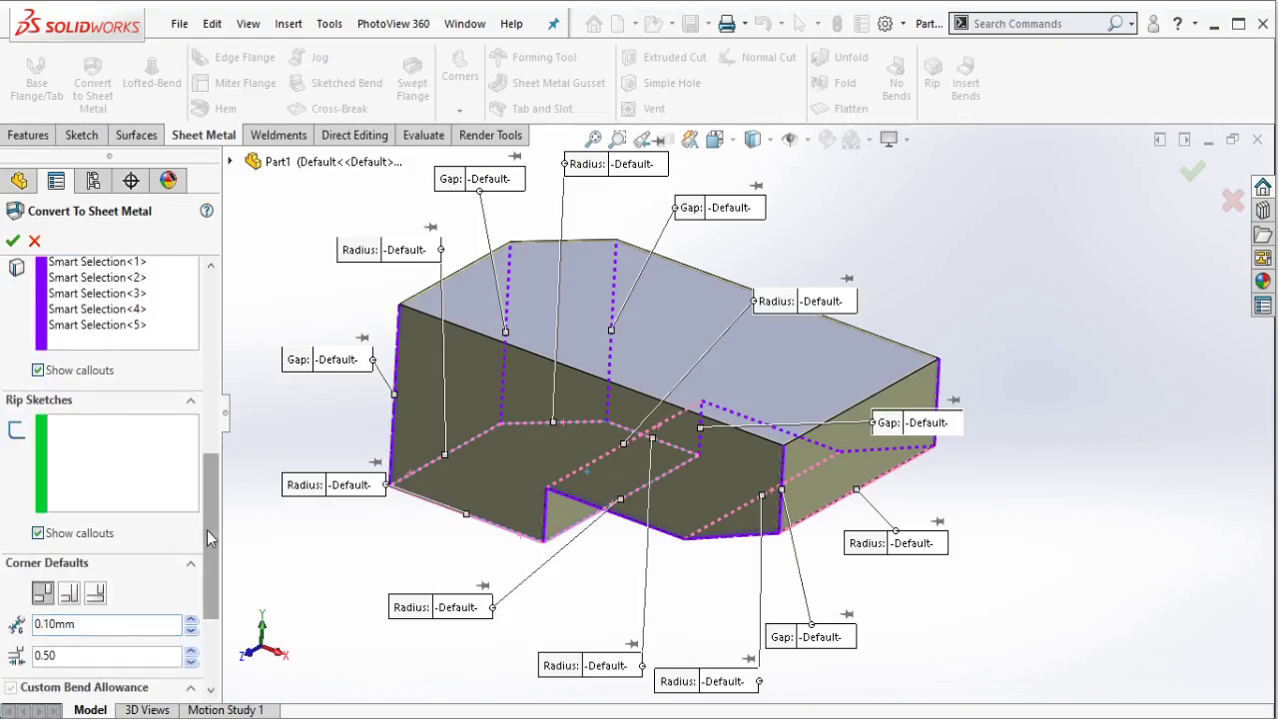
{"action": "left_click_drag", "start_coordinate": [210, 530], "coordinate": [205, 612]}
{"action": "scroll", "coordinate": [204, 614], "scroll_direction": "up", "scroll_amount": 2}
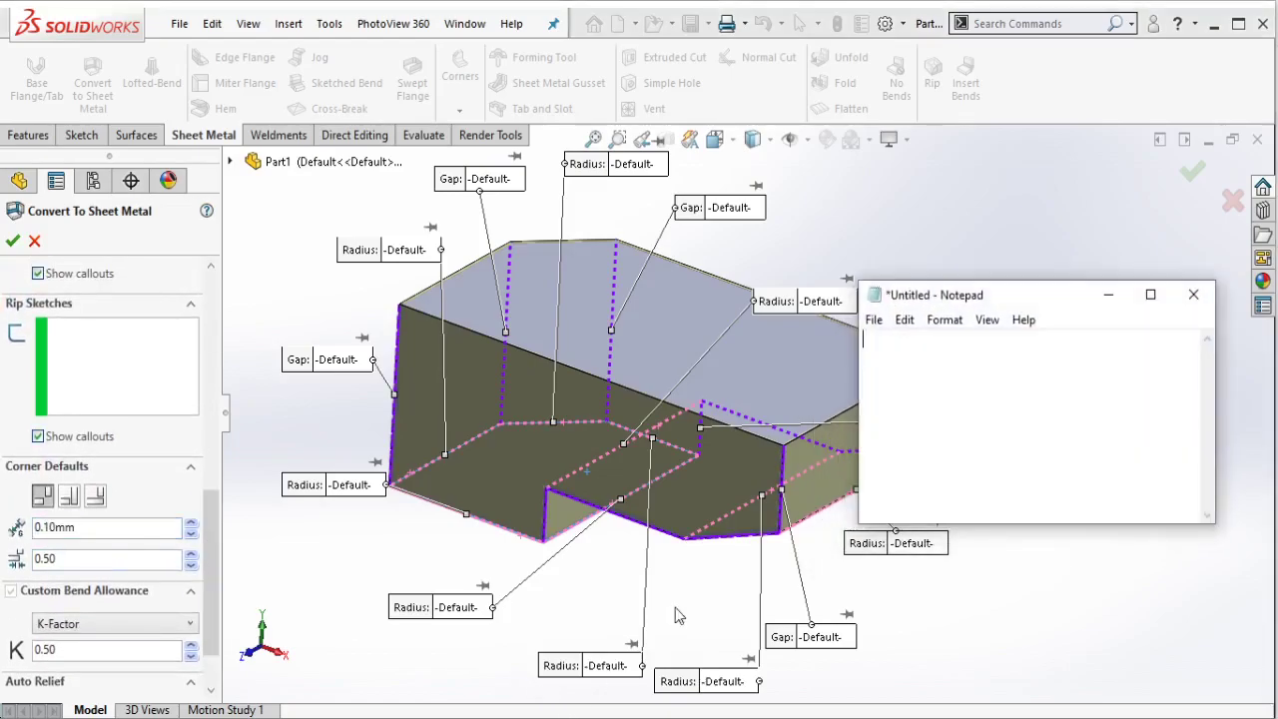
Step: Type '<< this is gap between plate' in Notepad at lower left and zoom into the wall gap
{"action": "left_click_drag", "start_coordinate": [1013, 297], "coordinate": [252, 489]}
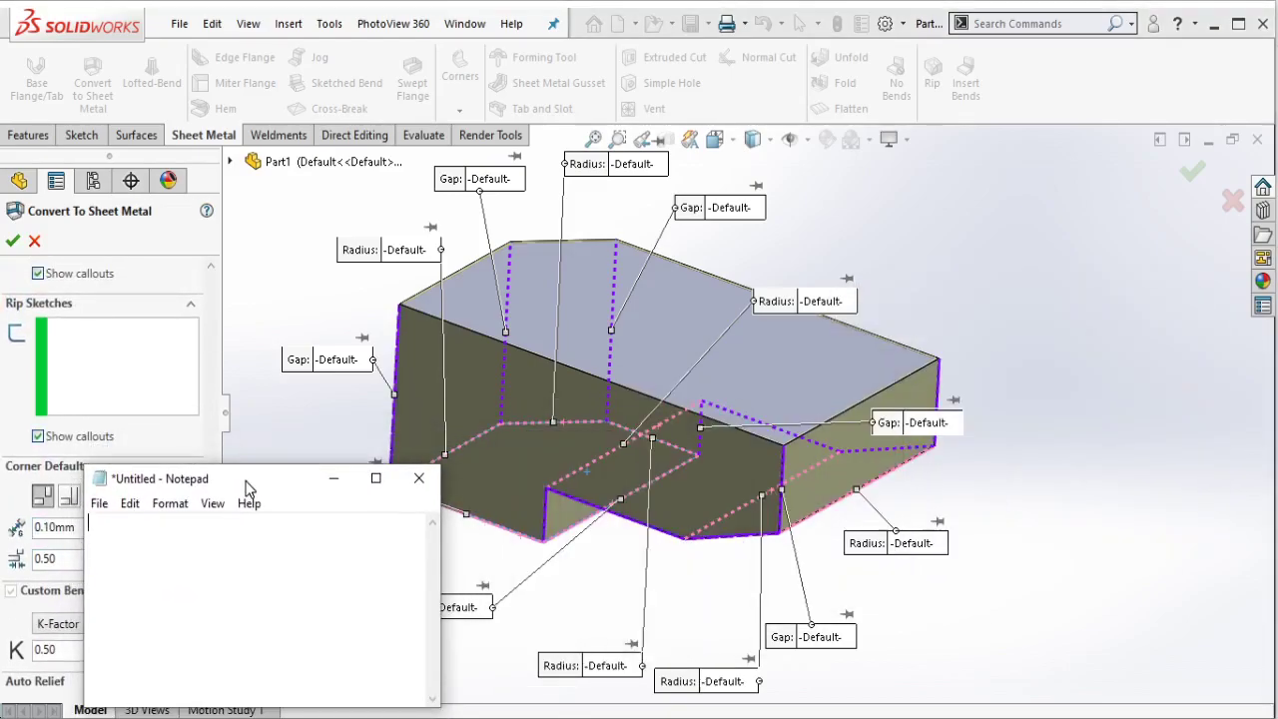
{"action": "type", "text": "<<"}
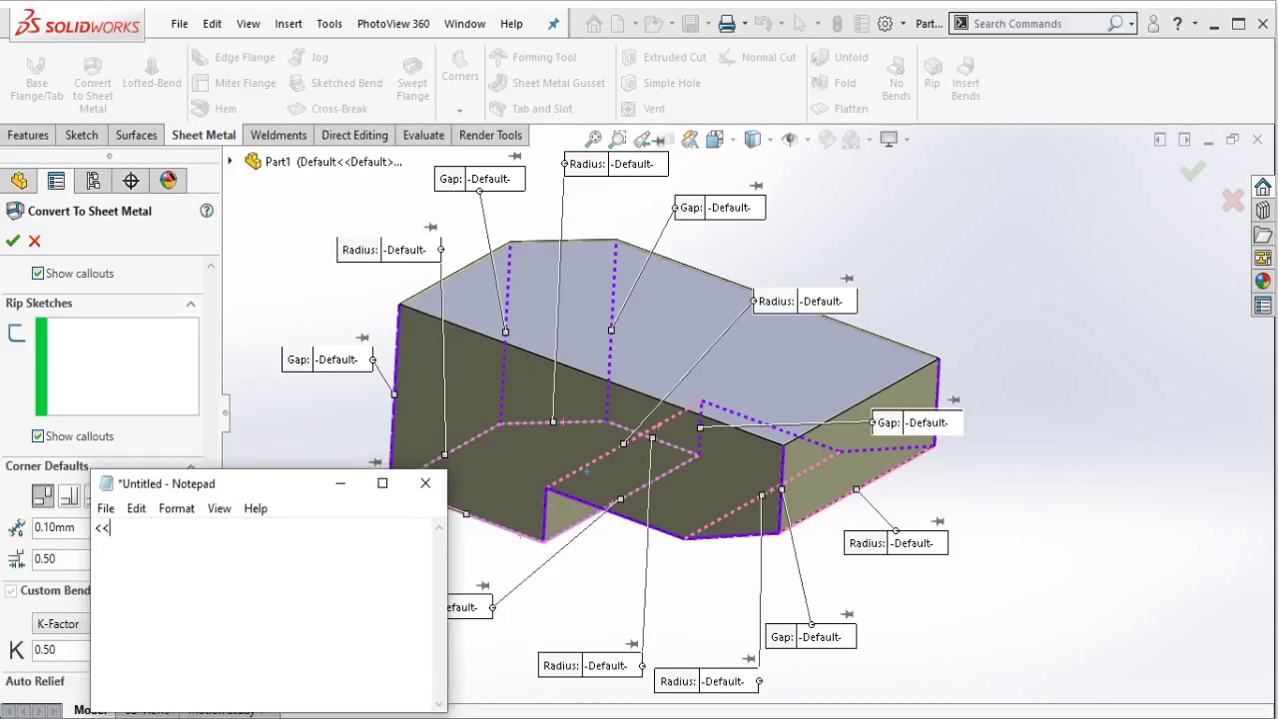
{"action": "type", "text": " this is gap between plate"}
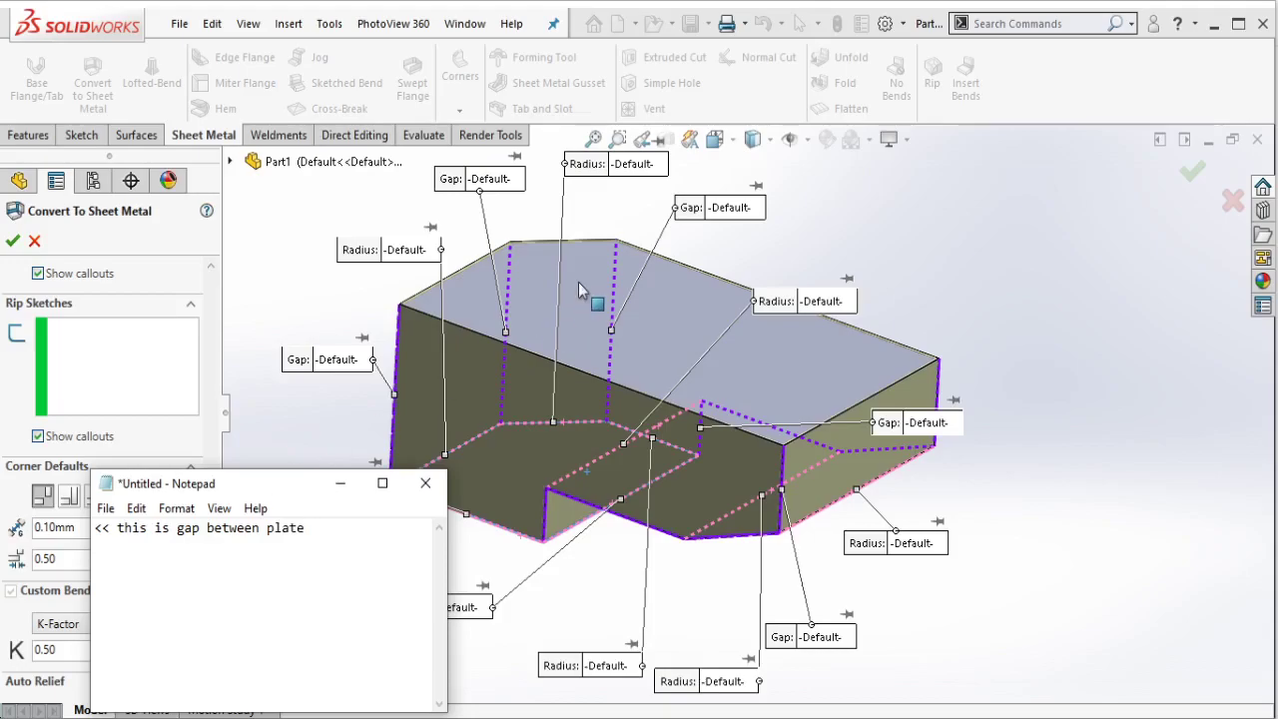
{"action": "middle_click_drag", "start_coordinate": [579, 290], "coordinate": [550, 419]}
{"action": "scroll", "coordinate": [635, 443], "scroll_direction": "down", "scroll_amount": 5}
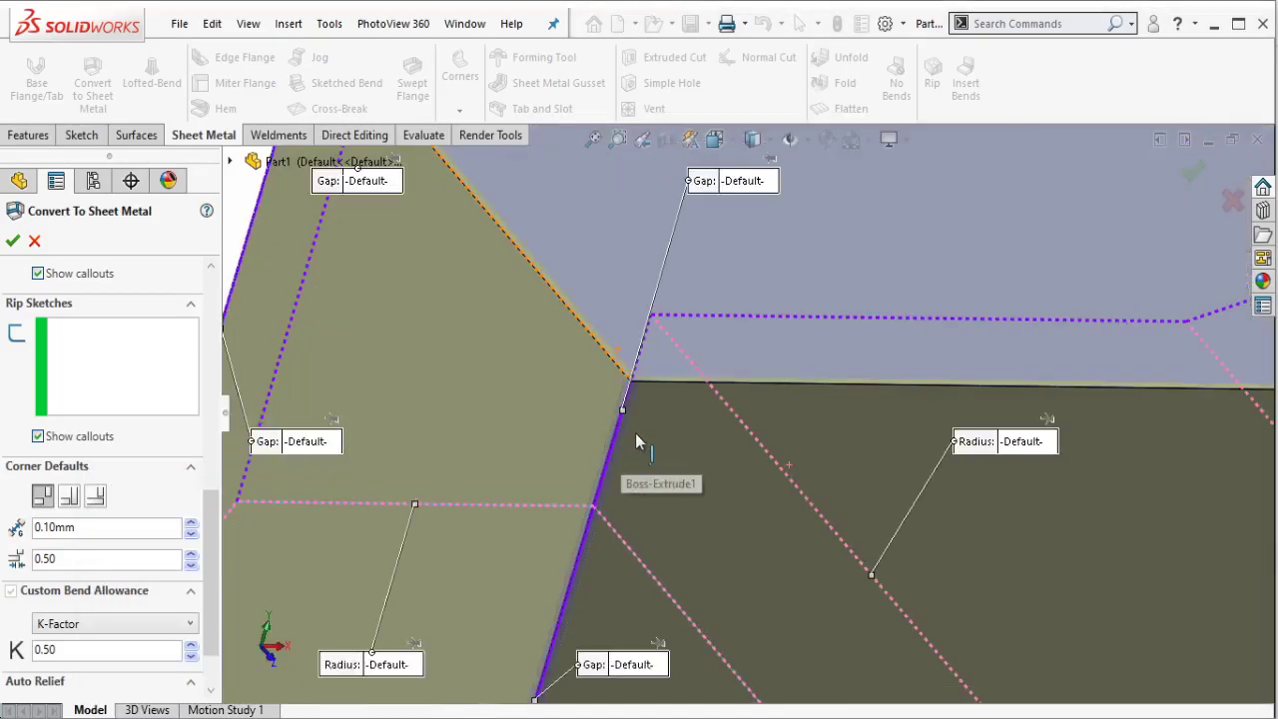
{"action": "scroll", "coordinate": [639, 440], "scroll_direction": "down", "scroll_amount": 3}
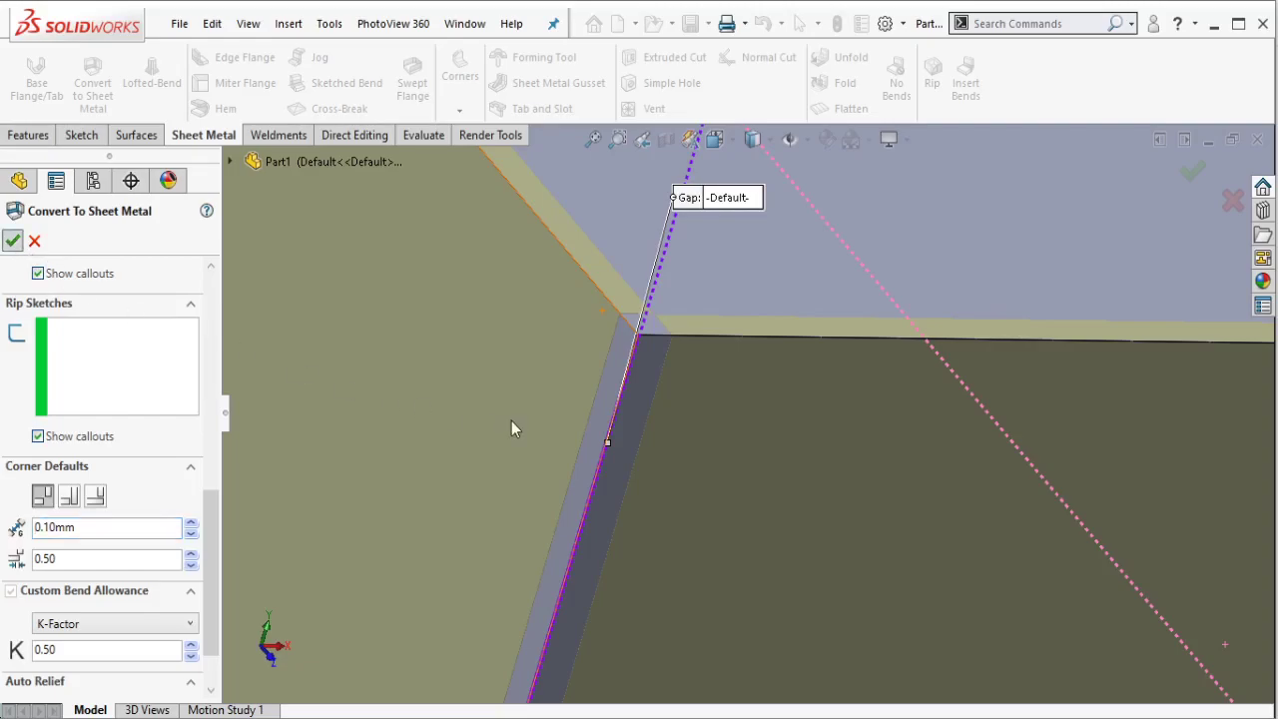
Step: Accept the sheet-metal conversion, then erase and minimize the Notepad note
{"action": "key", "text": "Return"}
{"action": "key", "text": "alt+Tab"}
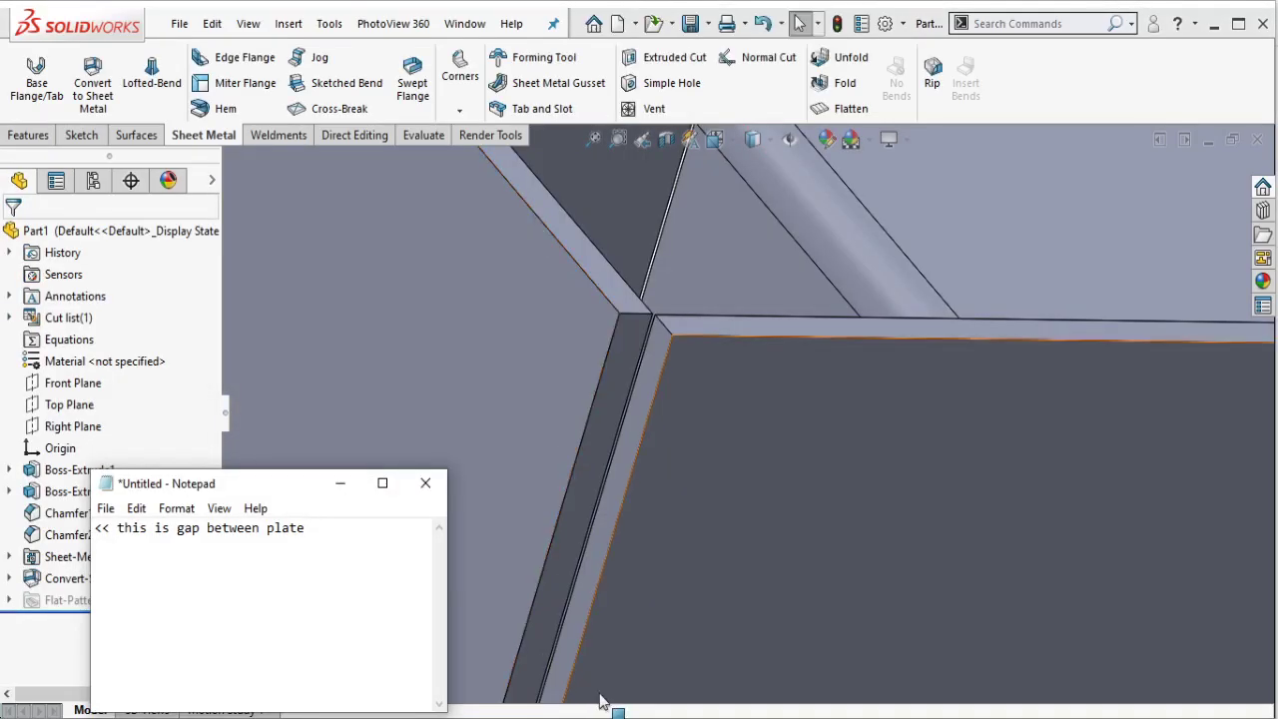
{"action": "key", "text": "ctrl+a"}
{"action": "key", "text": "BackSpace"}
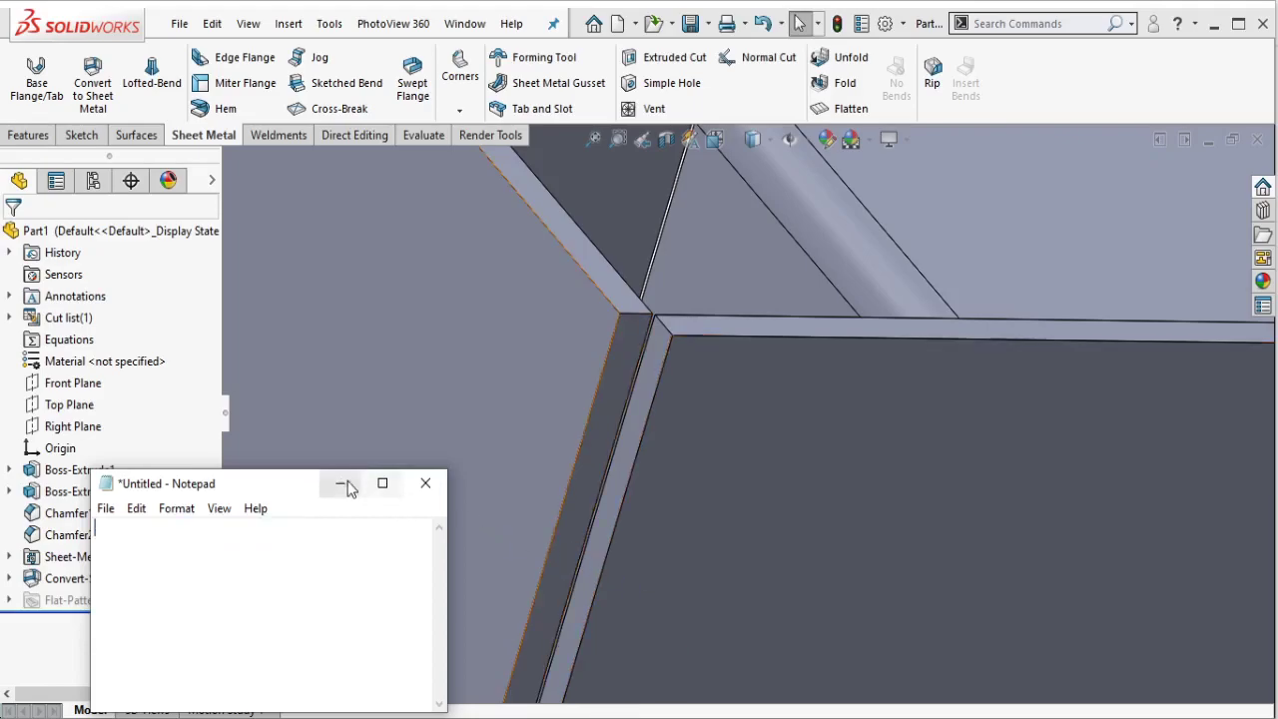
{"action": "left_click", "coordinate": [340, 483]}
Step: Return the tray to an isometric view of the whole part
{"action": "mouse_move", "coordinate": [585, 403]}
{"action": "middle_mouse_down"}
{"action": "mouse_move", "coordinate": [841, 406]}
{"action": "mouse_move", "coordinate": [829, 352]}
{"action": "middle_mouse_up"}
{"action": "key", "text": "ctrl+7"}
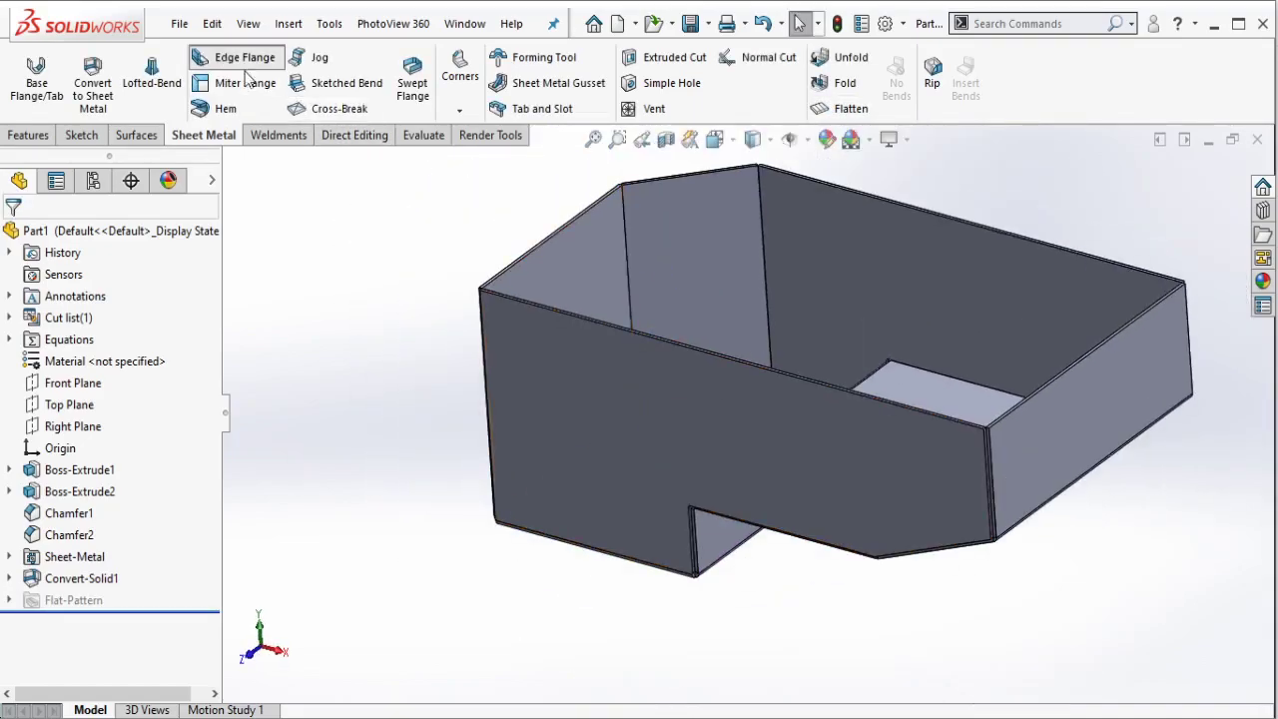
{"action": "scroll", "coordinate": [545, 322], "scroll_direction": "down", "scroll_amount": 3}
Step: Select five top wall edges of the tray for an edge flange
{"action": "scroll", "coordinate": [545, 321], "scroll_direction": "down", "scroll_amount": 2}
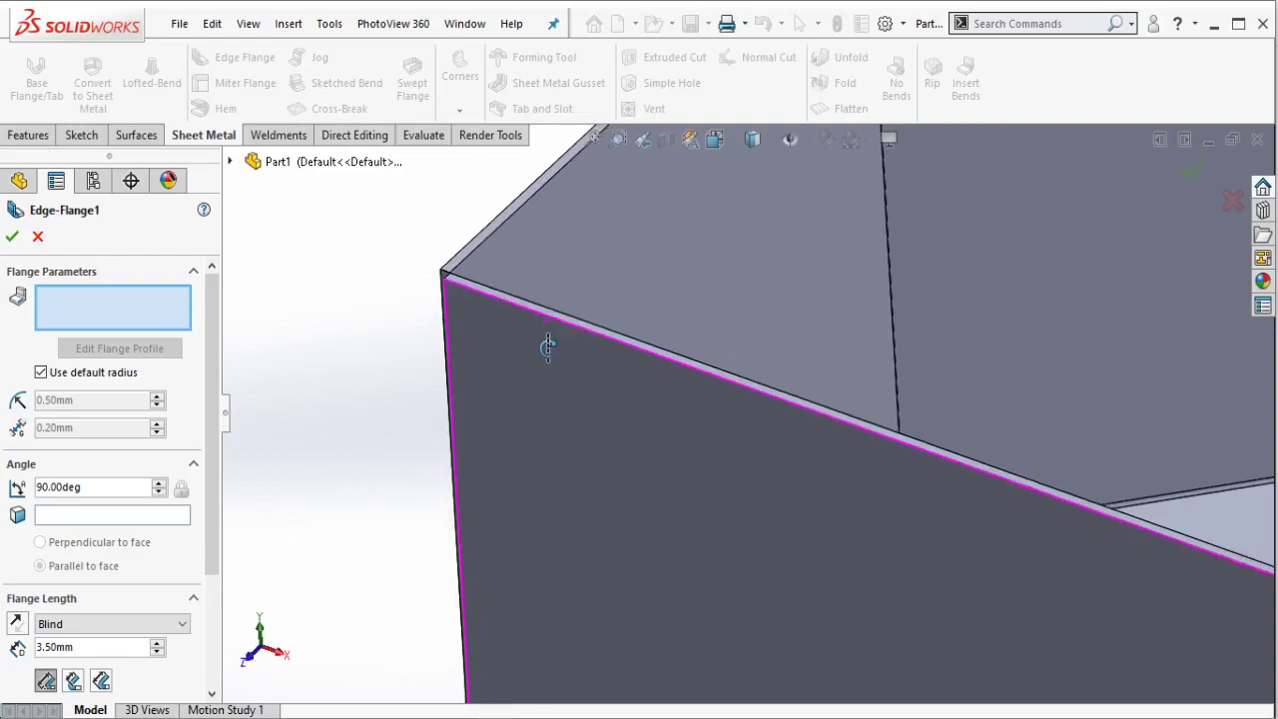
{"action": "left_click", "coordinate": [551, 317]}
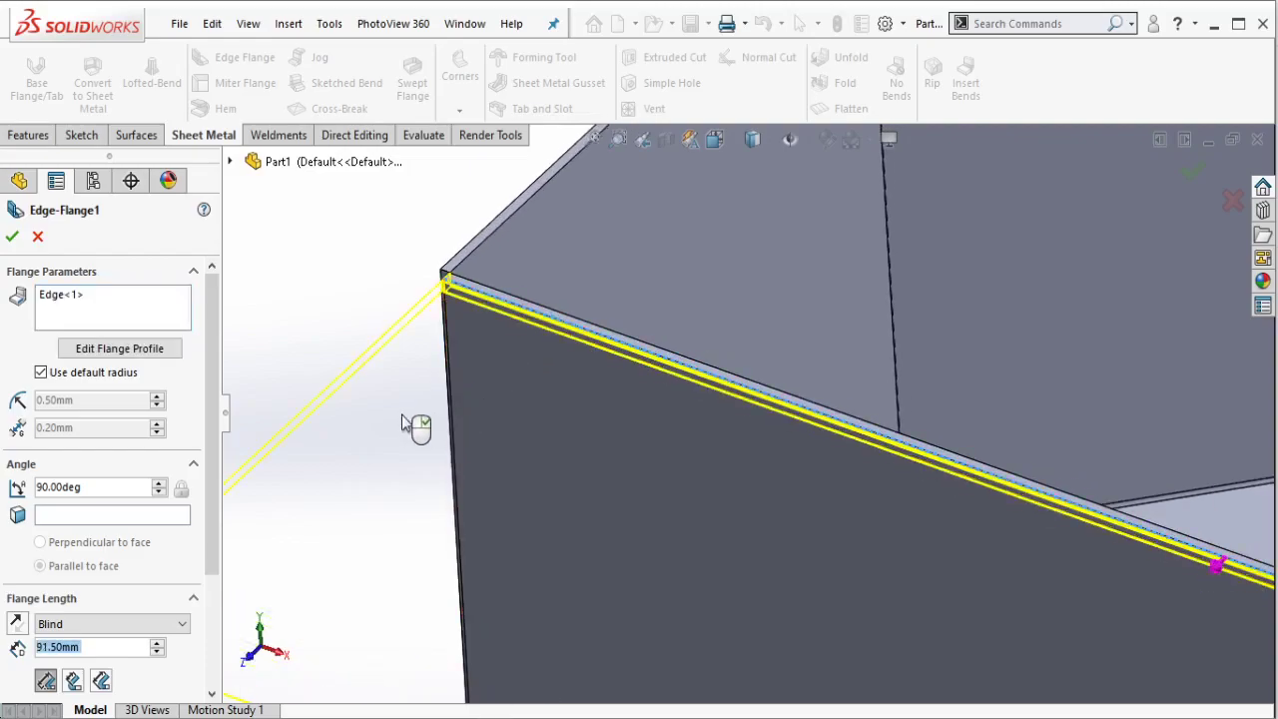
{"action": "scroll", "coordinate": [454, 264], "scroll_direction": "up", "scroll_amount": 3}
{"action": "left_click", "coordinate": [719, 279]}
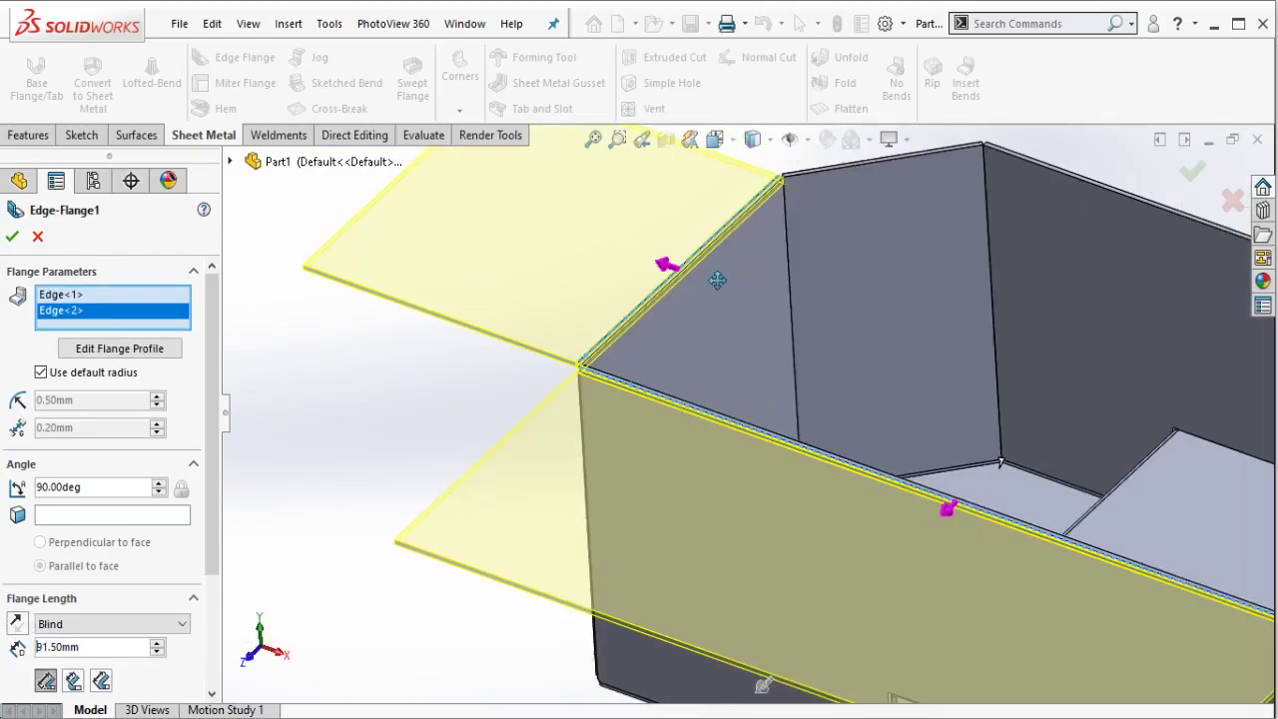
{"action": "middle_click_drag", "start_coordinate": [719, 279], "coordinate": [909, 332]}
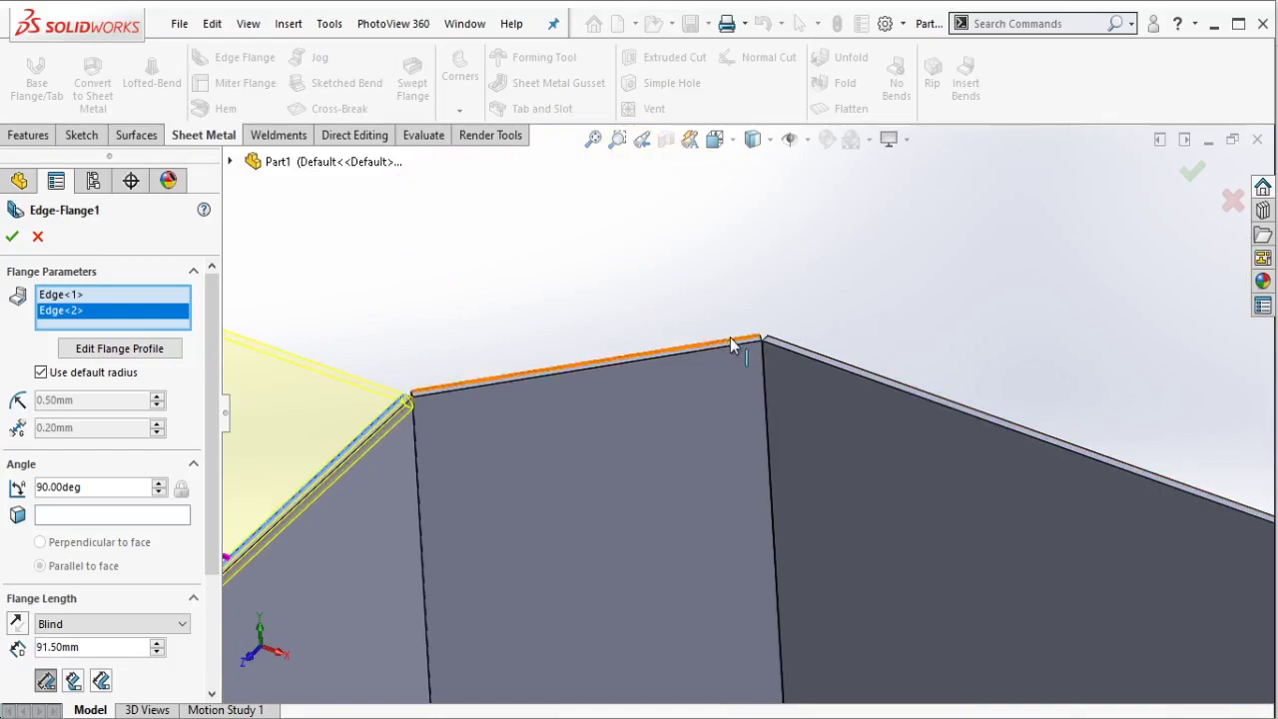
{"action": "left_click", "coordinate": [732, 345]}
{"action": "left_click", "coordinate": [802, 357]}
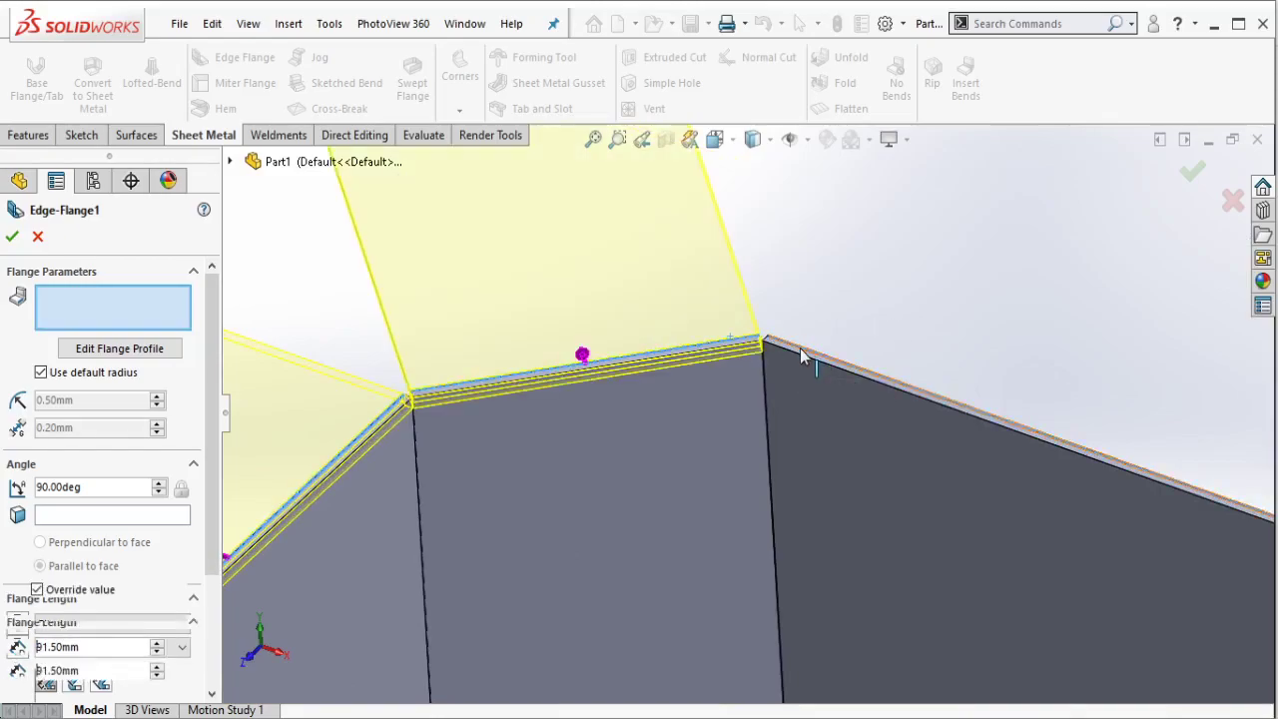
{"action": "scroll", "coordinate": [819, 369], "scroll_direction": "up", "scroll_amount": 3}
{"action": "middle_click_drag", "start_coordinate": [901, 433], "coordinate": [1030, 475]}
{"action": "scroll", "coordinate": [1031, 475], "scroll_direction": "down", "scroll_amount": 3}
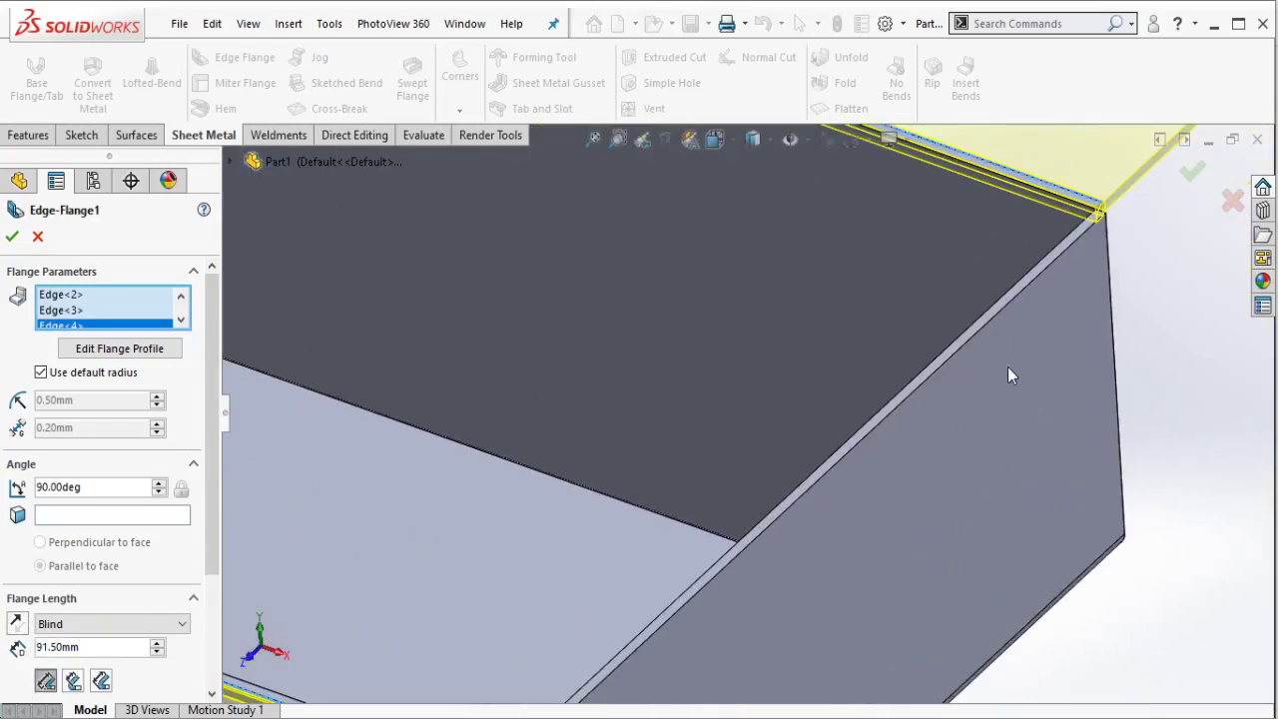
{"action": "left_click", "coordinate": [973, 342]}
Step: Set the flange length to 20 mm and keep the first flange position option
{"action": "scroll", "coordinate": [885, 347], "scroll_direction": "up", "scroll_amount": 2}
{"action": "scroll", "coordinate": [884, 346], "scroll_direction": "up", "scroll_amount": 5}
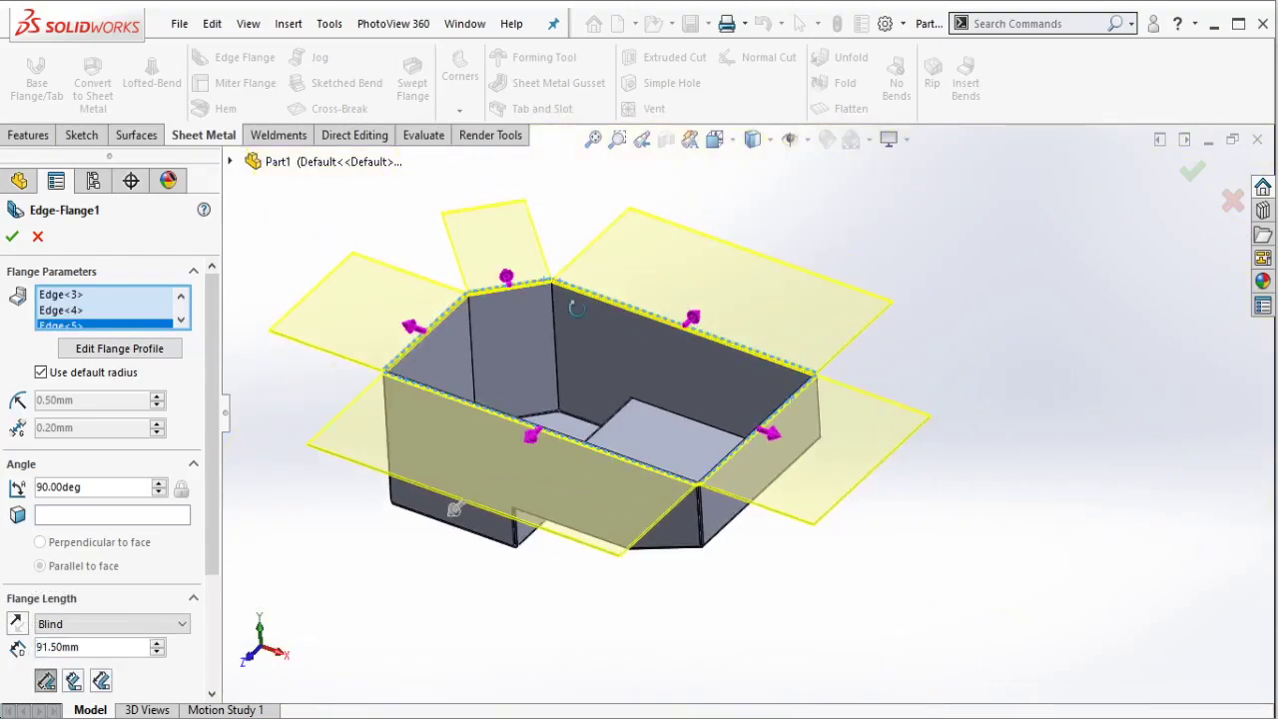
{"action": "scroll", "coordinate": [579, 334], "scroll_direction": "down", "scroll_amount": 1}
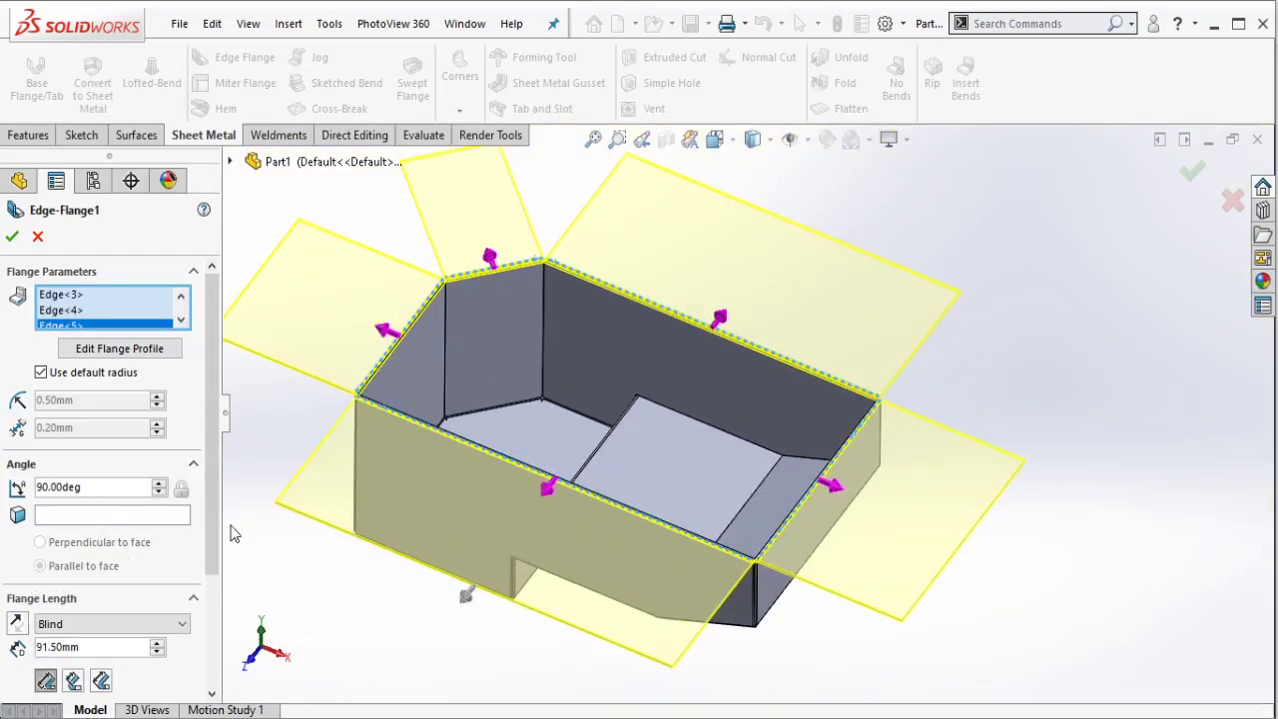
{"action": "scroll", "coordinate": [211, 534], "scroll_direction": "down", "scroll_amount": 2}
{"action": "double_click", "coordinate": [120, 568]}
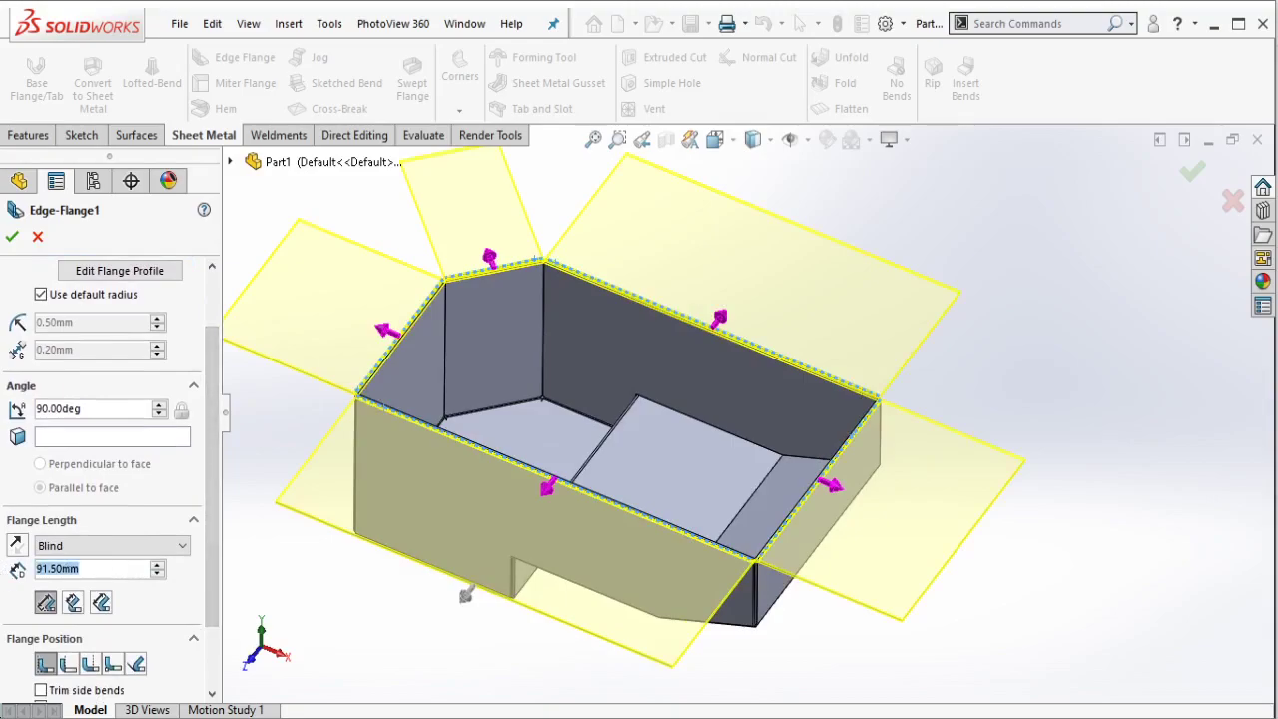
{"action": "type", "text": "20"}
{"action": "key", "text": "Return"}
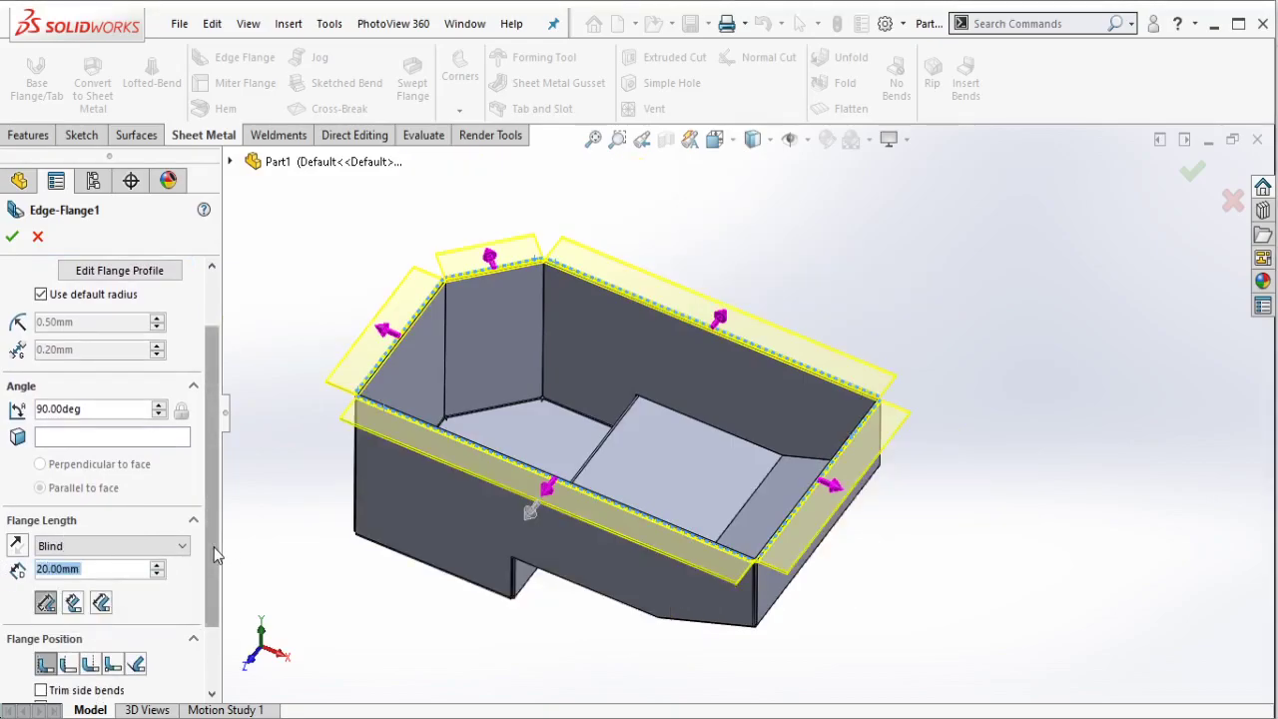
{"action": "scroll", "coordinate": [229, 557], "scroll_direction": "down", "scroll_amount": 2}
{"action": "scroll", "coordinate": [506, 393], "scroll_direction": "down", "scroll_amount": 3}
{"action": "scroll", "coordinate": [507, 393], "scroll_direction": "down", "scroll_amount": 2}
{"action": "middle_click_drag", "start_coordinate": [506, 393], "coordinate": [480, 419]}
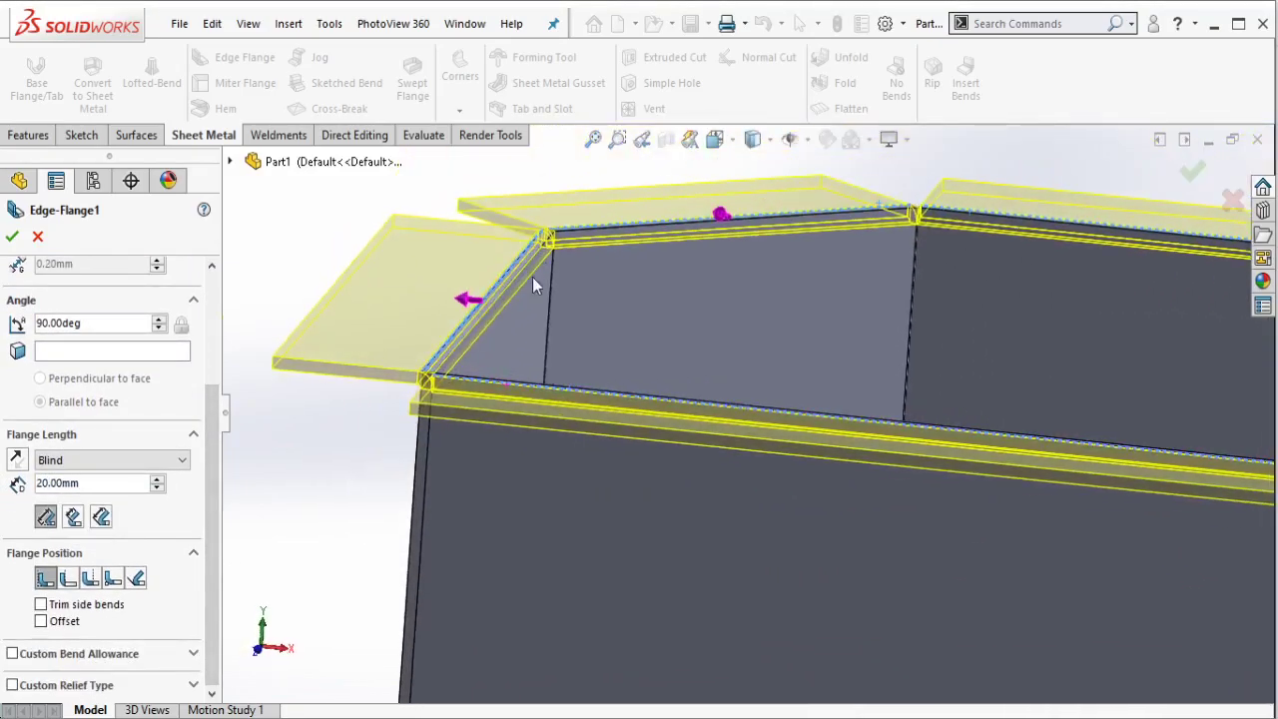
{"action": "scroll", "coordinate": [479, 419], "scroll_direction": "down", "scroll_amount": 4}
{"action": "scroll", "coordinate": [489, 409], "scroll_direction": "down", "scroll_amount": 3}
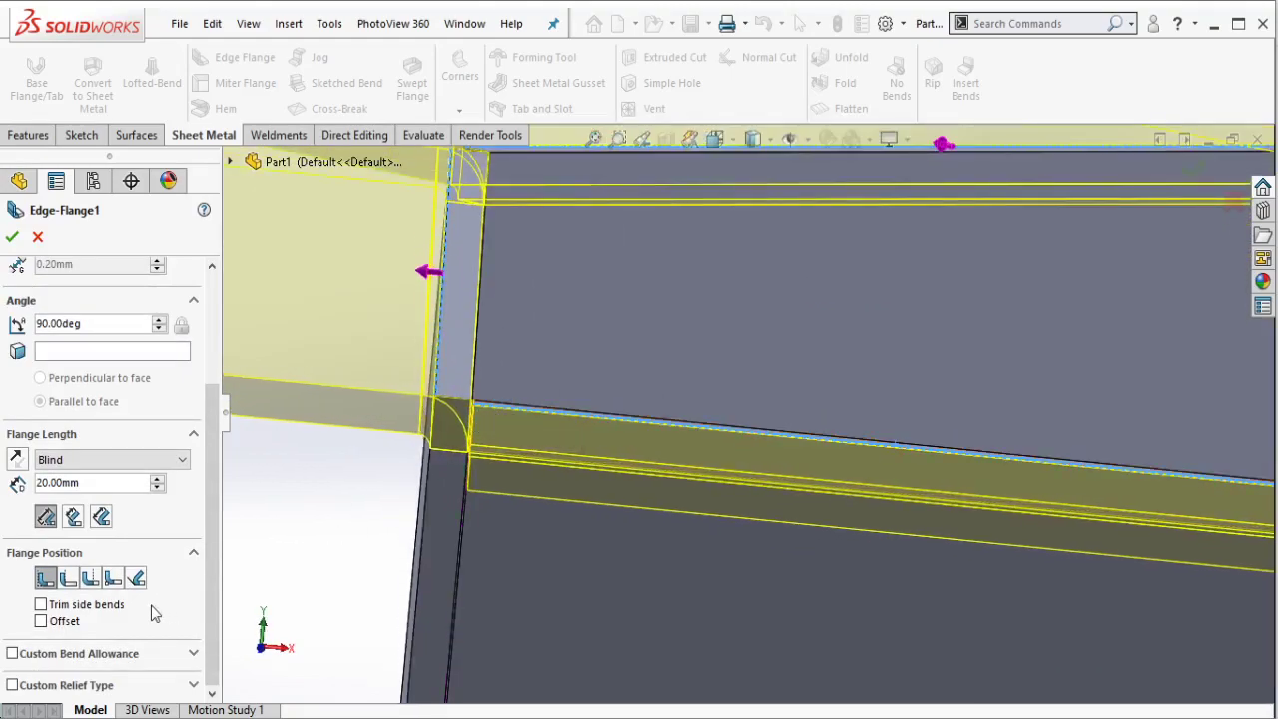
{"action": "left_click", "coordinate": [68, 582]}
{"action": "left_click", "coordinate": [90, 585]}
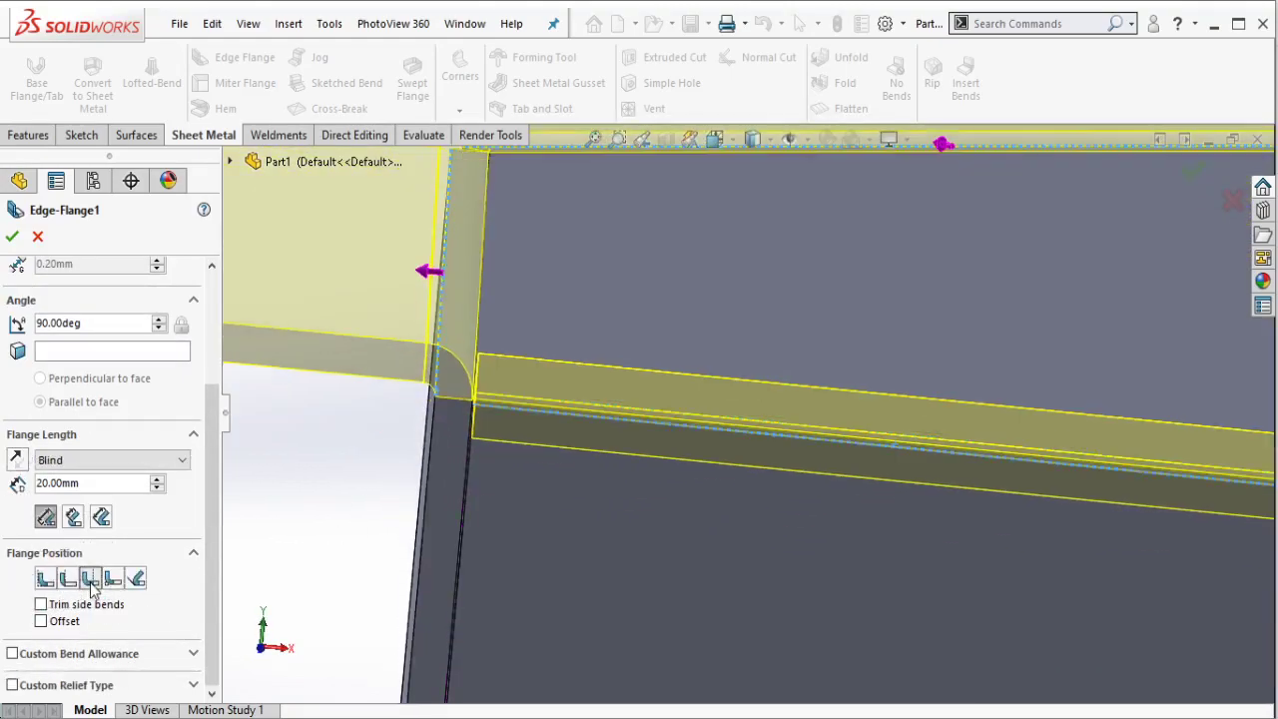
{"action": "left_click", "coordinate": [68, 582]}
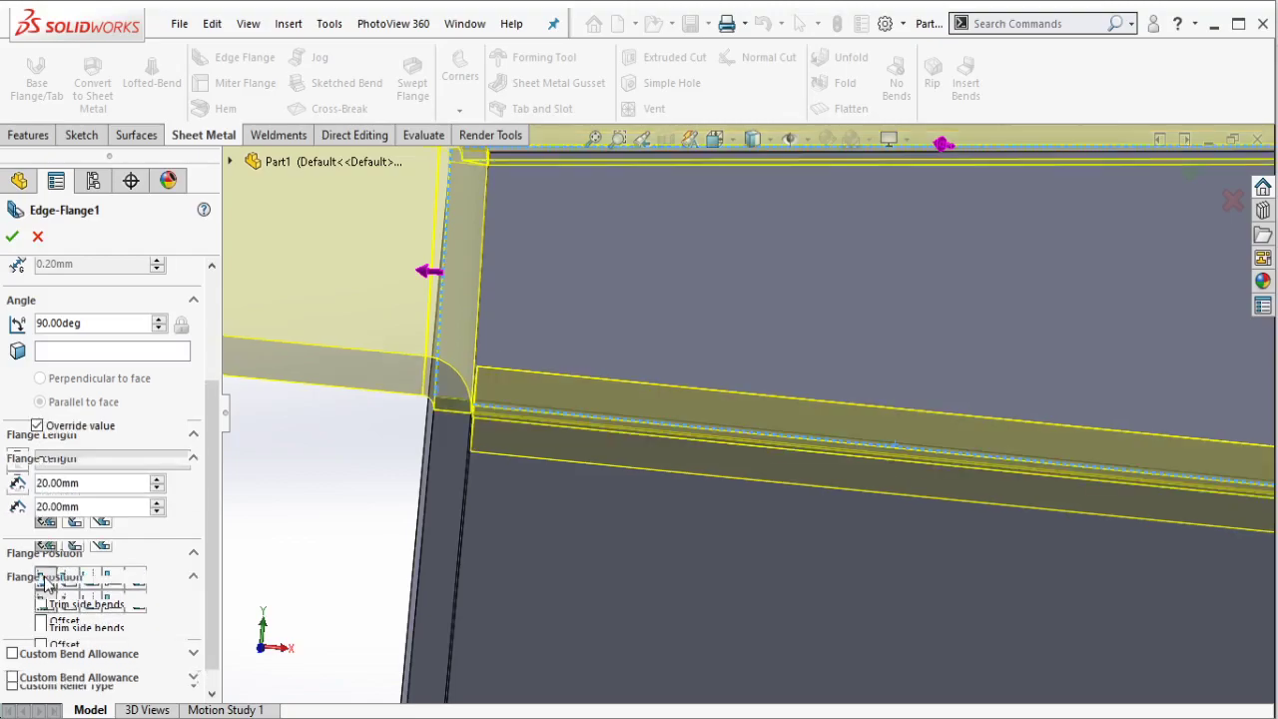
{"action": "left_click", "coordinate": [45, 582]}
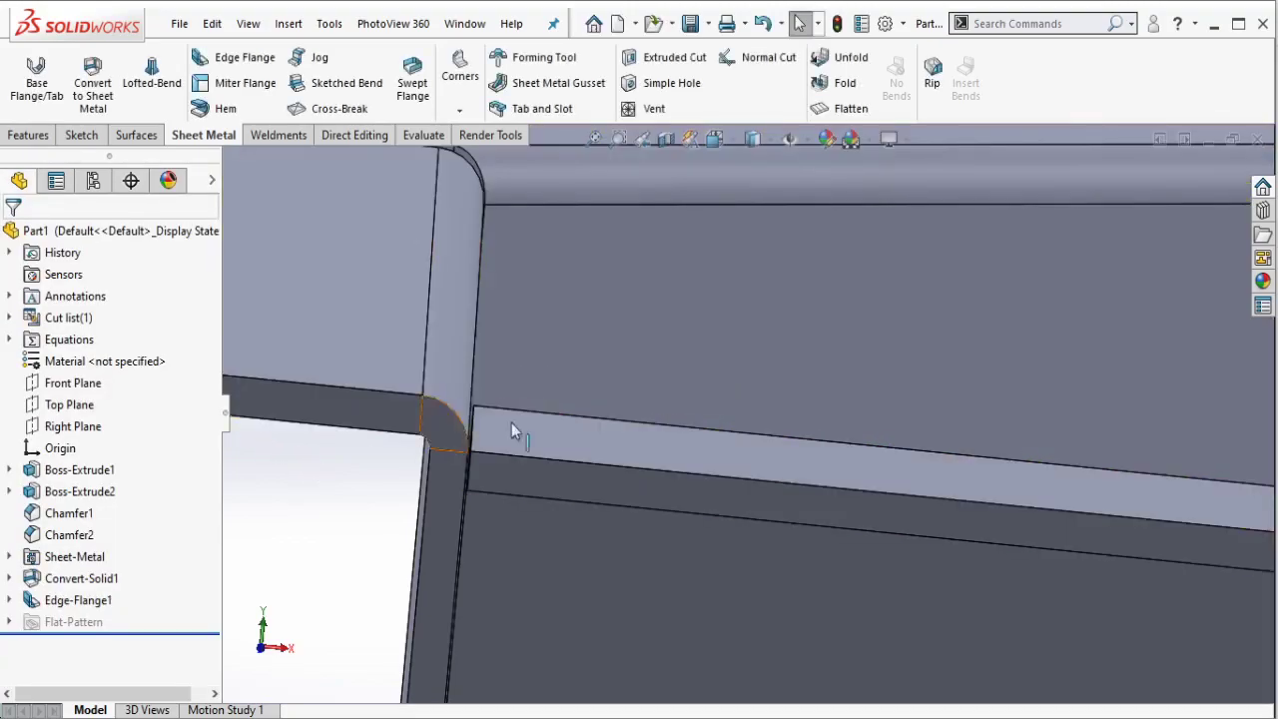
Step: View the flanged tray from above and select the front-left flange's top face
{"action": "scroll", "coordinate": [930, 409], "scroll_direction": "up", "scroll_amount": 5}
{"action": "middle_click_drag", "start_coordinate": [931, 409], "coordinate": [875, 489]}
{"action": "scroll", "coordinate": [940, 582], "scroll_direction": "up", "scroll_amount": 5}
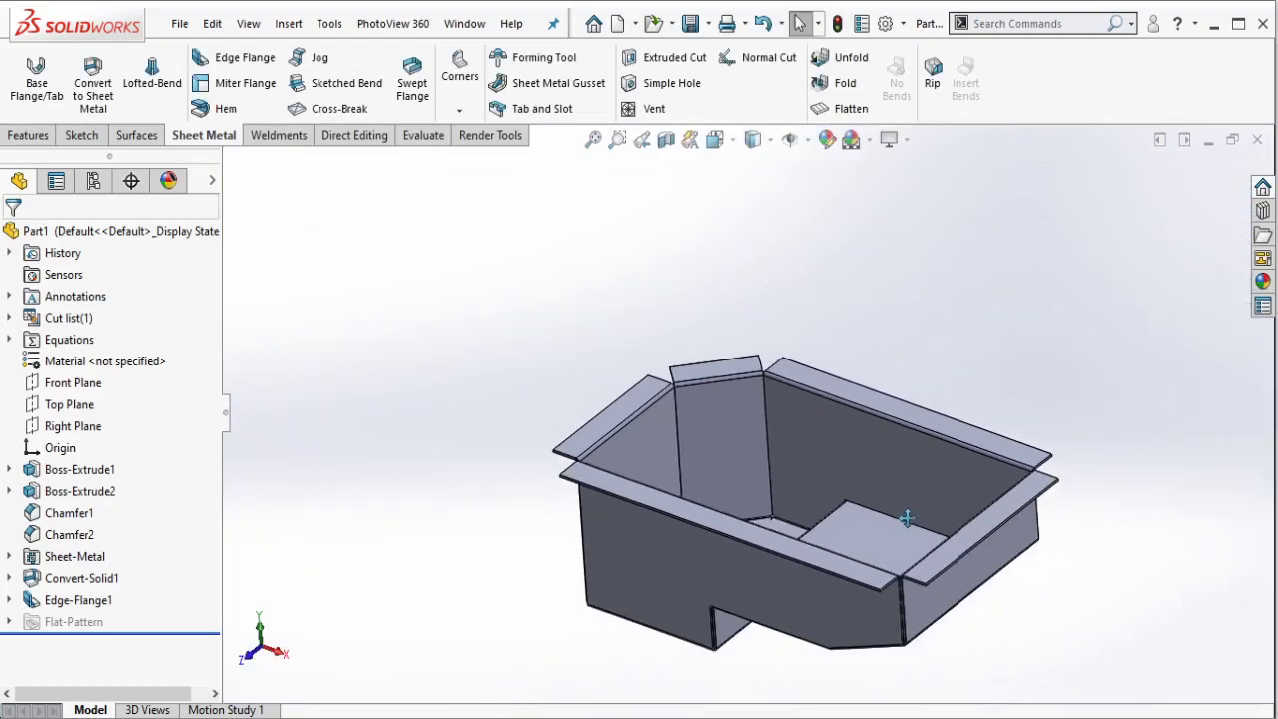
{"action": "middle_click_drag", "start_coordinate": [811, 445], "coordinate": [833, 494]}
{"action": "scroll", "coordinate": [666, 442], "scroll_direction": "down", "scroll_amount": 3}
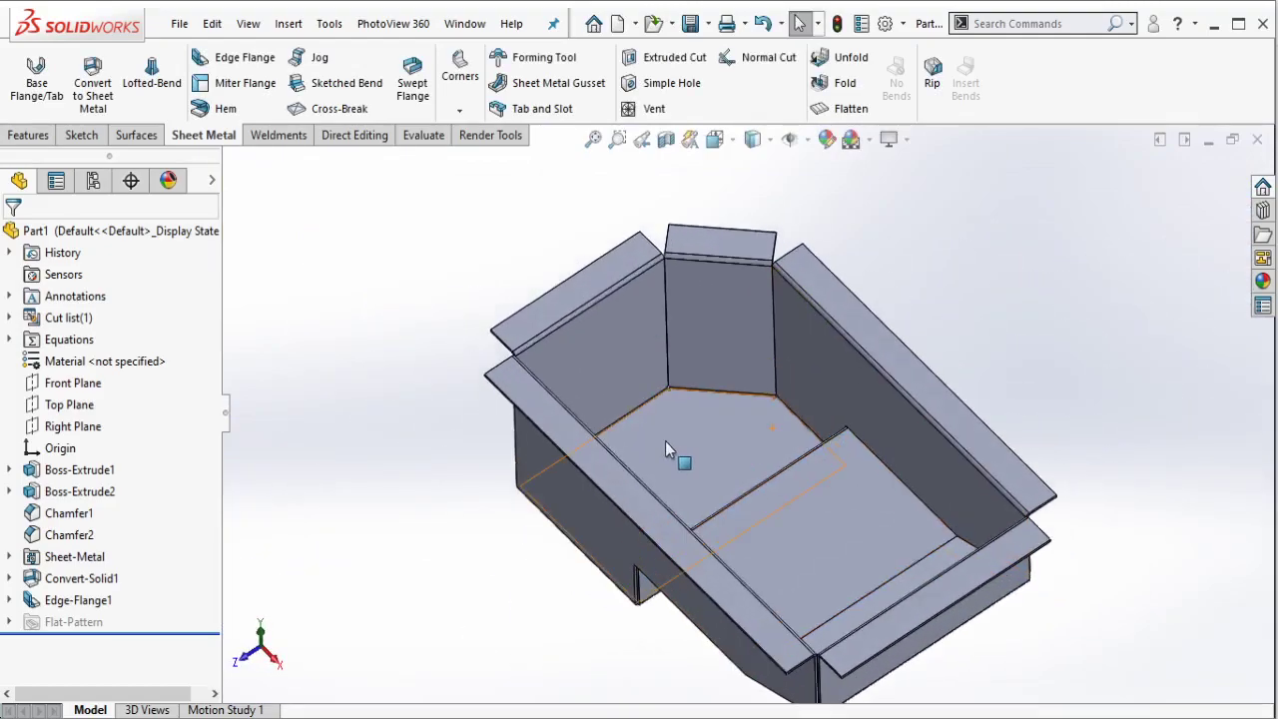
{"action": "left_click", "coordinate": [579, 431]}
Step: Start a sketch on the front-left flange face using the Centerline tool
{"action": "left_click", "coordinate": [736, 374]}
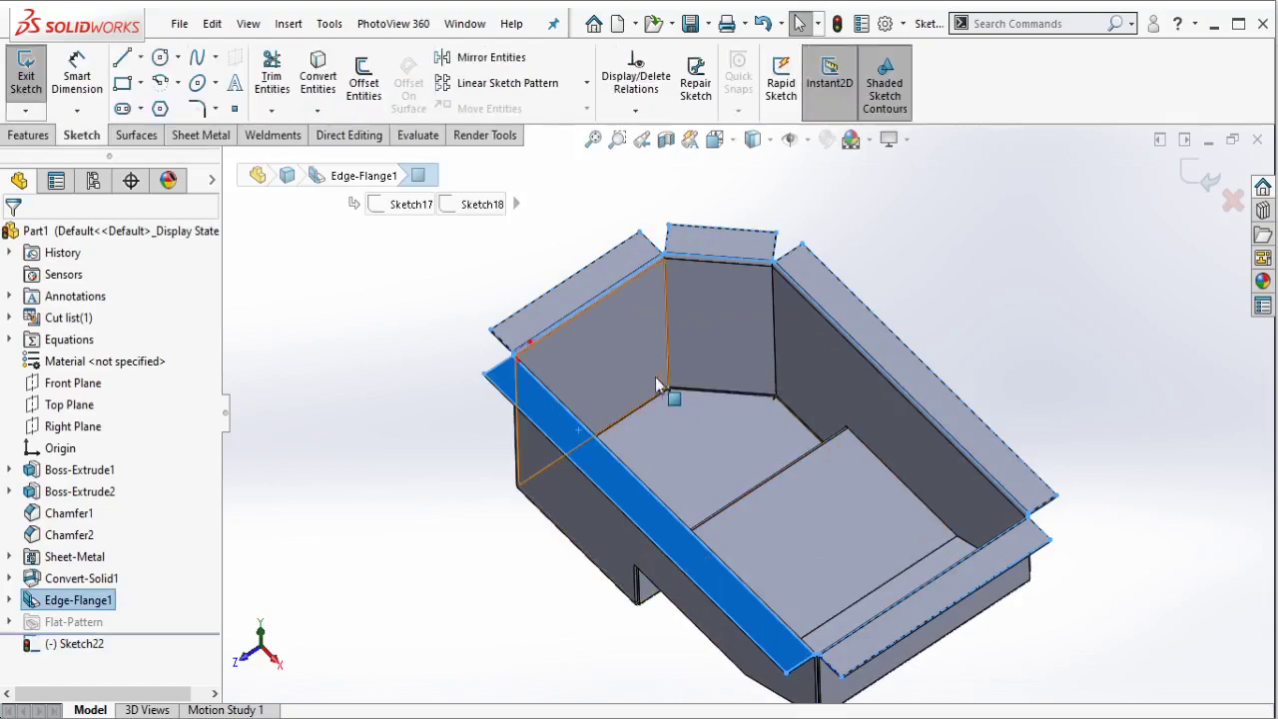
{"action": "scroll", "coordinate": [522, 363], "scroll_direction": "down", "scroll_amount": 5}
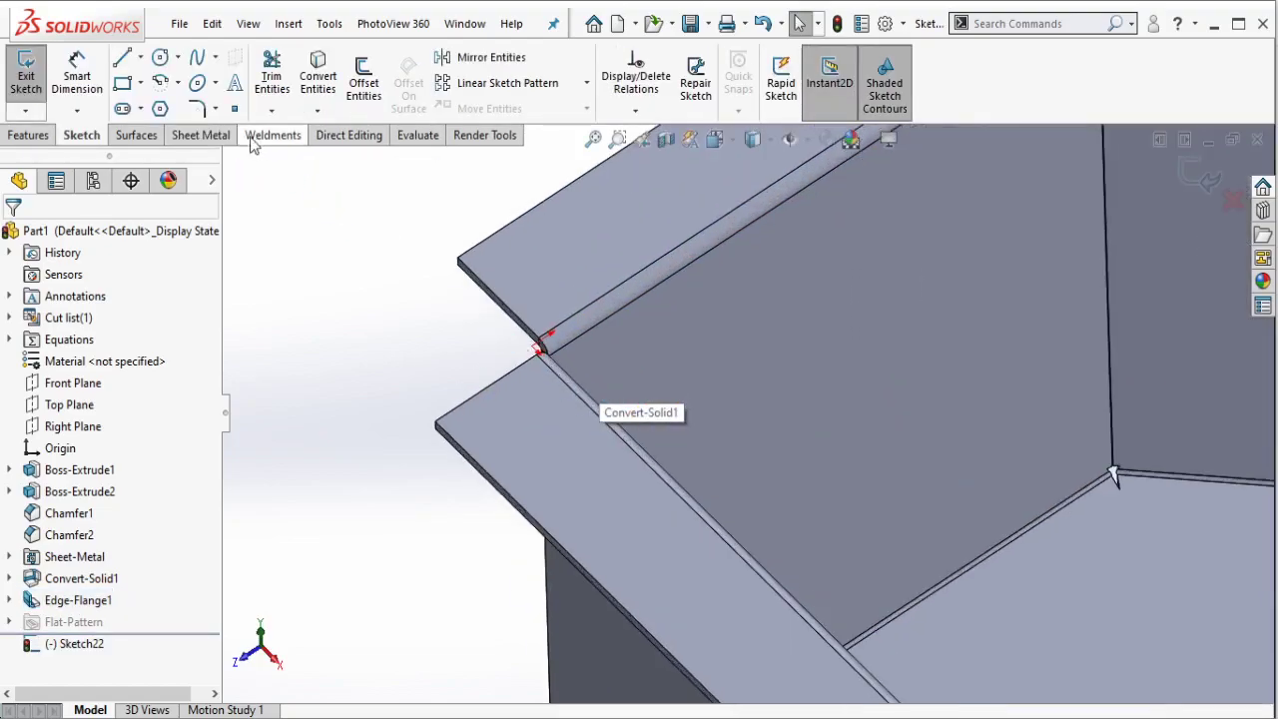
{"action": "left_click", "coordinate": [141, 58]}
{"action": "left_click", "coordinate": [141, 107]}
{"action": "scroll", "coordinate": [542, 332], "scroll_direction": "down", "scroll_amount": 3}
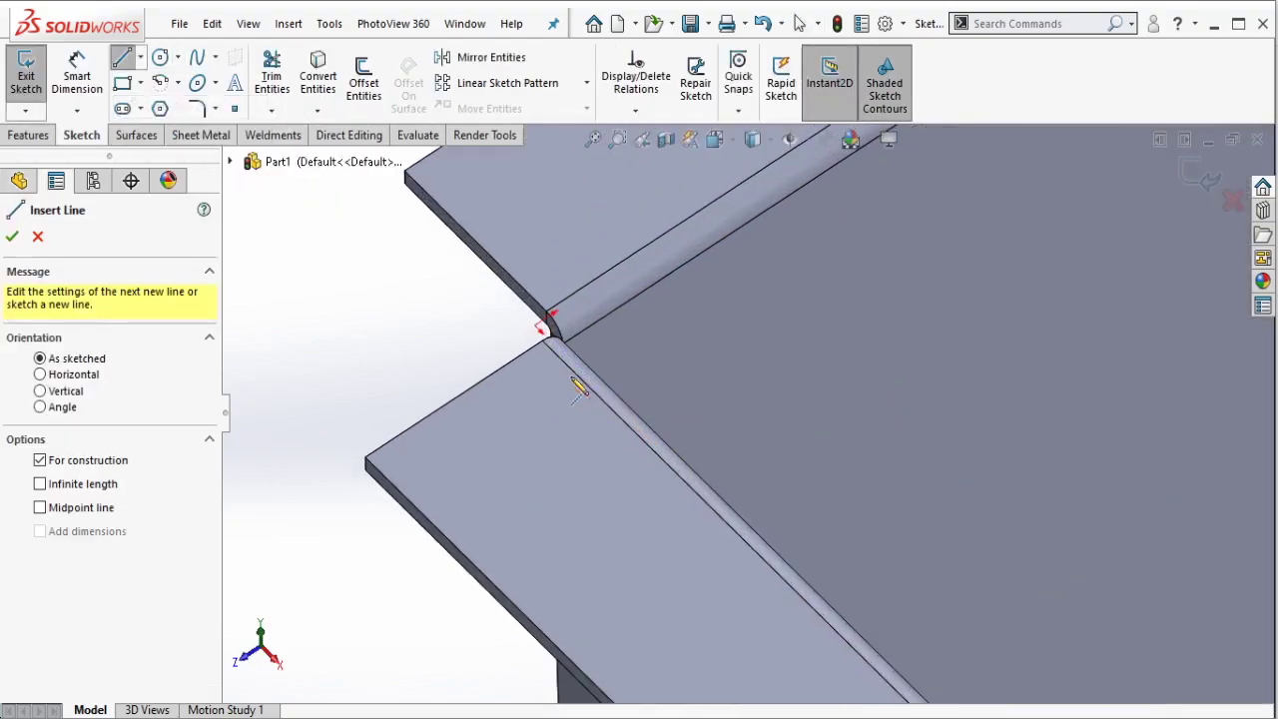
{"action": "scroll", "coordinate": [542, 329], "scroll_direction": "down", "scroll_amount": 2}
Step: Draw centerlines from the flange corner along the front flange to its far corner
{"action": "left_click", "coordinate": [538, 317]}
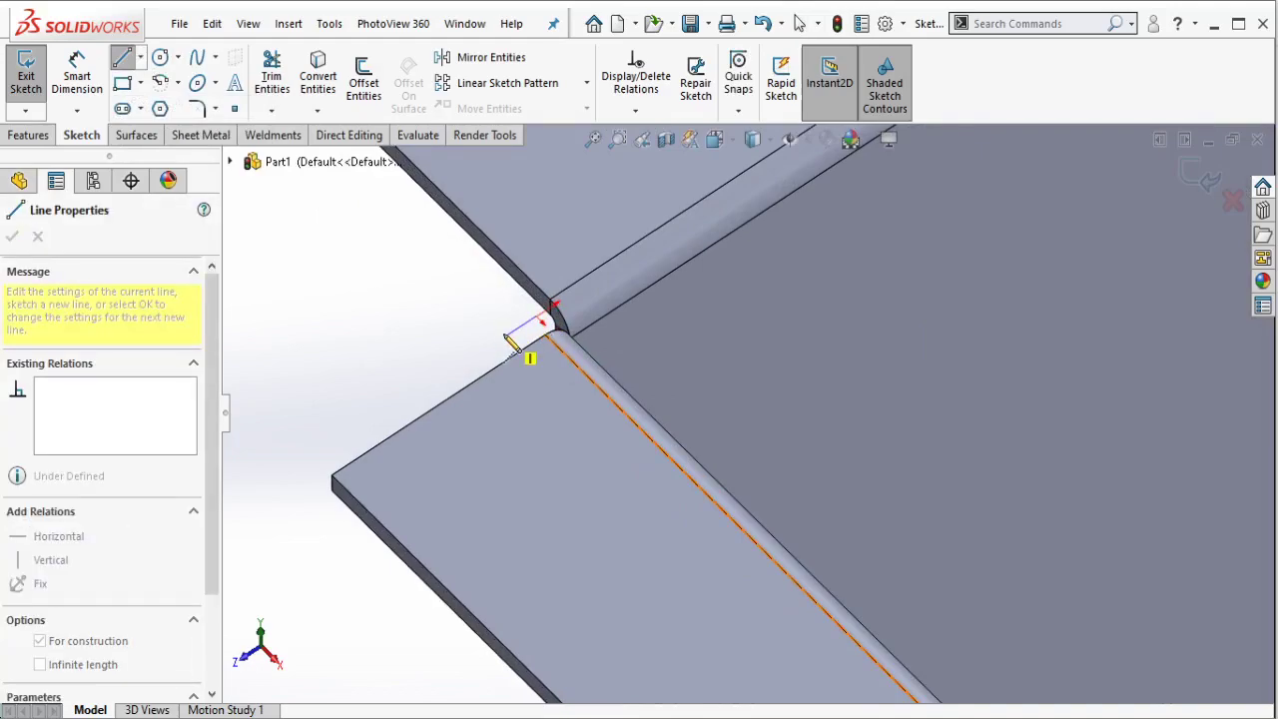
{"action": "left_click", "coordinate": [423, 389]}
{"action": "middle_click_drag", "start_coordinate": [436, 399], "coordinate": [589, 369], "text": "ctrl"}
{"action": "scroll", "coordinate": [713, 456], "scroll_direction": "up", "scroll_amount": 3}
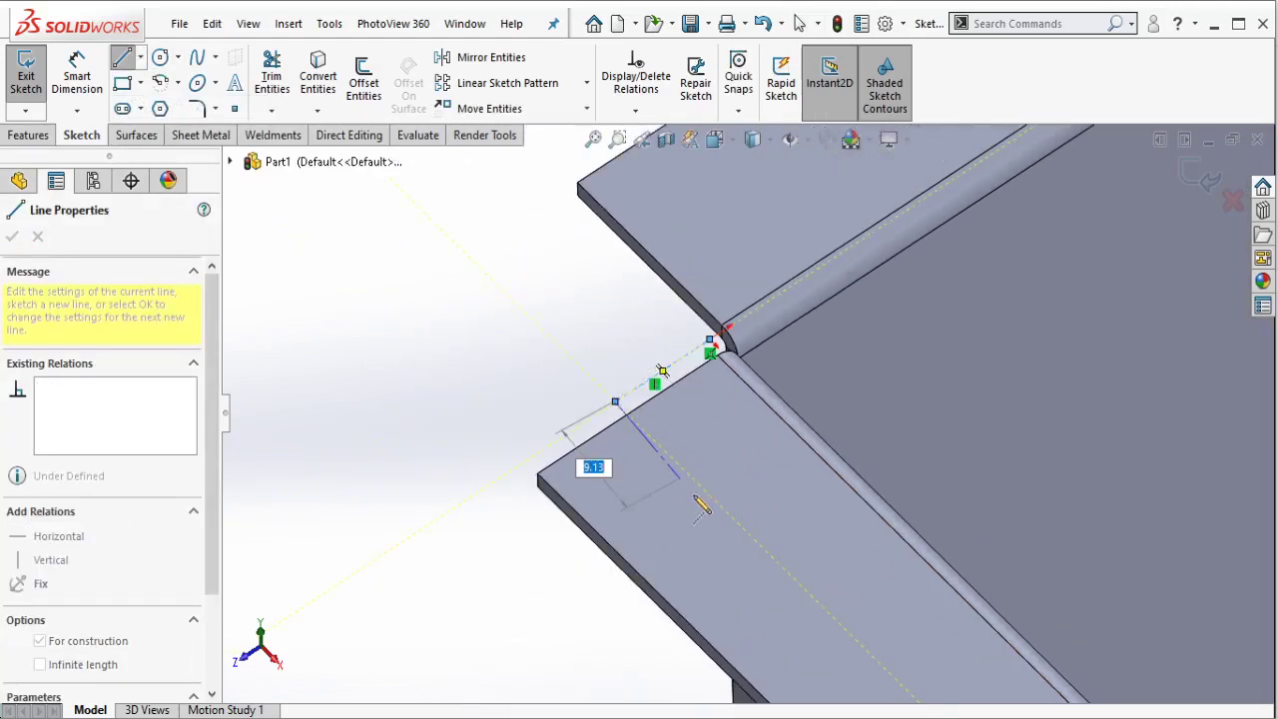
{"action": "scroll", "coordinate": [798, 555], "scroll_direction": "up", "scroll_amount": 3}
{"action": "scroll", "coordinate": [778, 540], "scroll_direction": "up", "scroll_amount": 2}
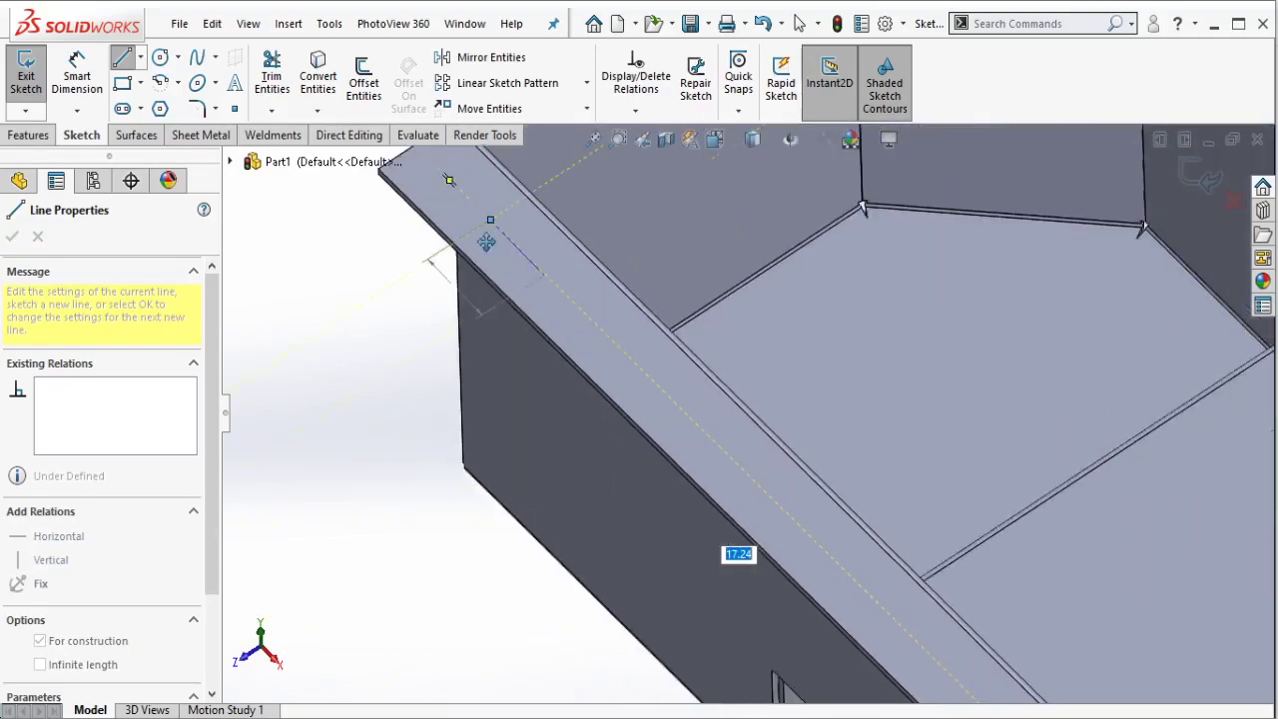
{"action": "middle_click_drag", "start_coordinate": [652, 452], "coordinate": [519, 307], "text": "ctrl"}
{"action": "scroll", "coordinate": [633, 370], "scroll_direction": "down", "scroll_amount": 3}
{"action": "scroll", "coordinate": [649, 419], "scroll_direction": "down", "scroll_amount": 2}
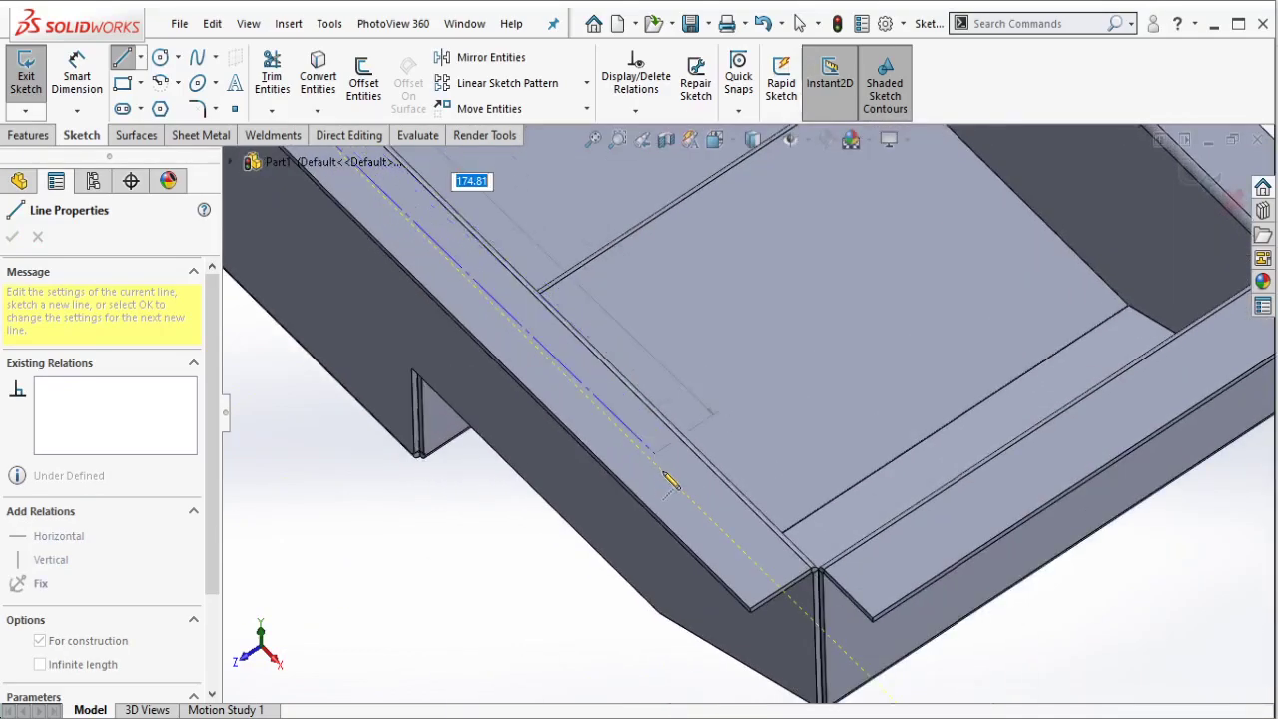
{"action": "scroll", "coordinate": [696, 515], "scroll_direction": "up", "scroll_amount": 3}
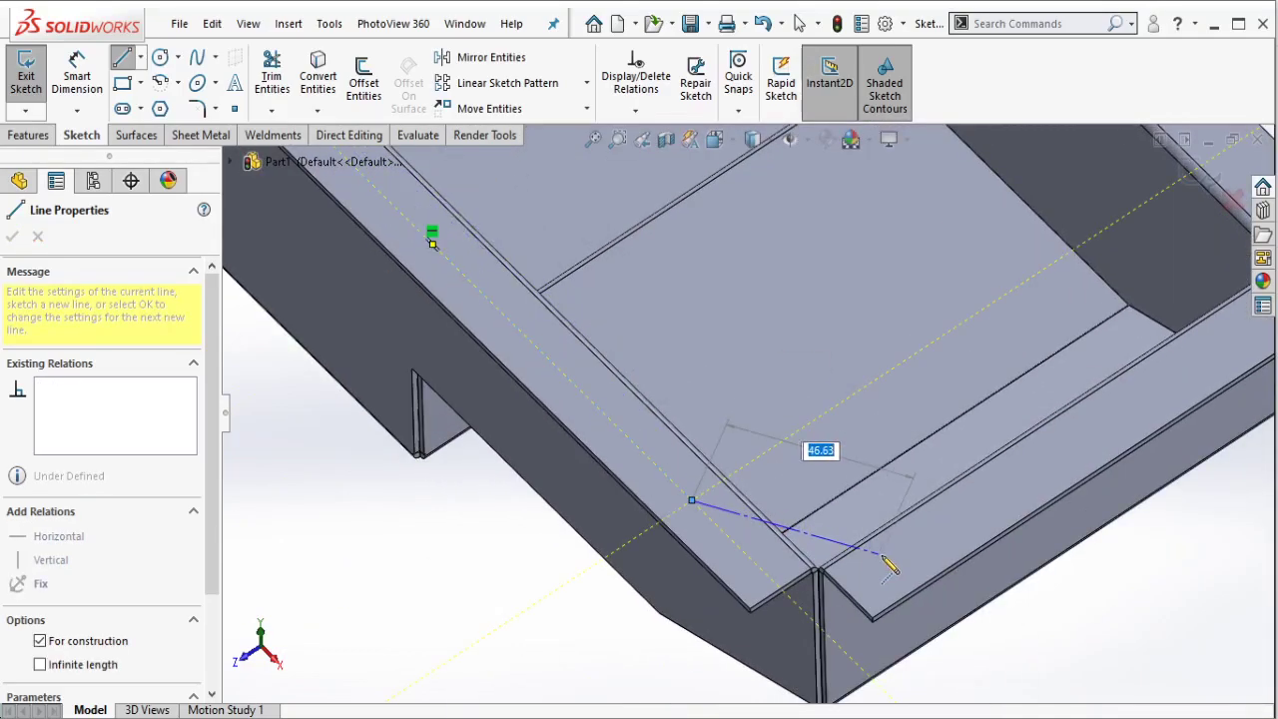
{"action": "scroll", "coordinate": [938, 540], "scroll_direction": "down", "scroll_amount": 3}
{"action": "middle_click_drag", "start_coordinate": [938, 539], "coordinate": [648, 629], "text": "ctrl"}
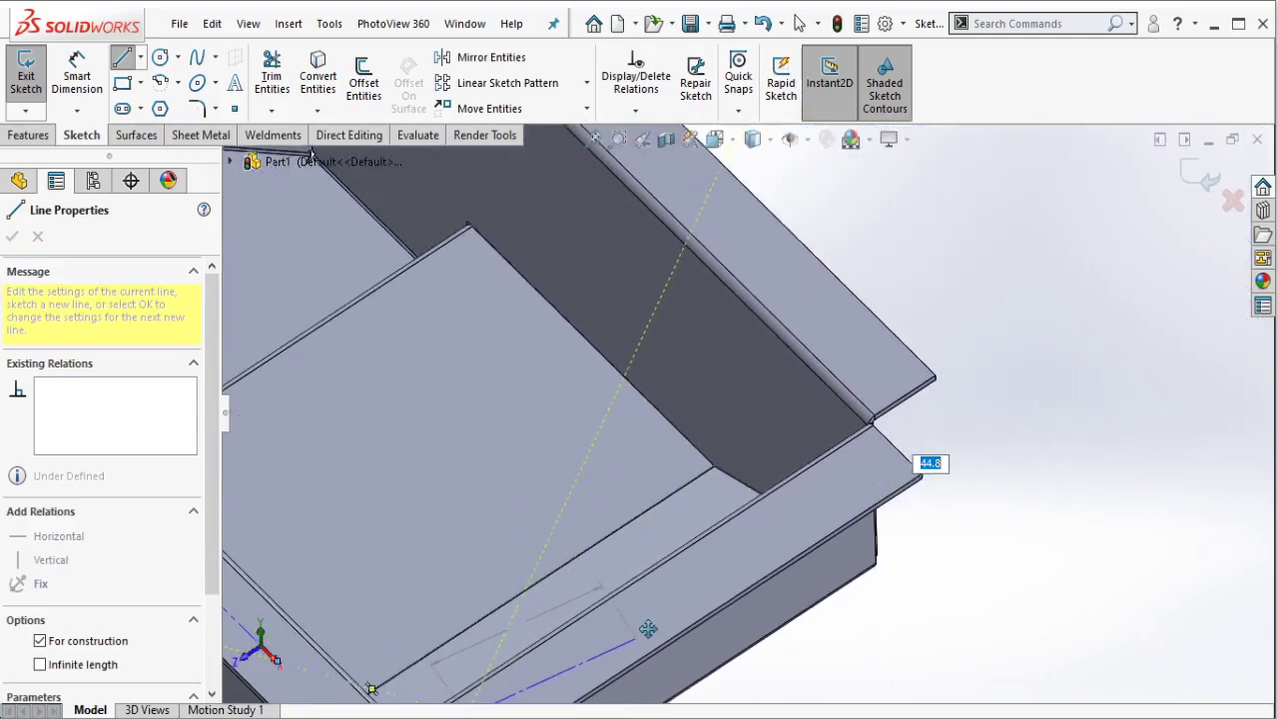
{"action": "left_click", "coordinate": [829, 477]}
Step: Continue the centerline chain over the right, back and left flanges, closing at the start corner
{"action": "scroll", "coordinate": [857, 363], "scroll_direction": "up", "scroll_amount": 3}
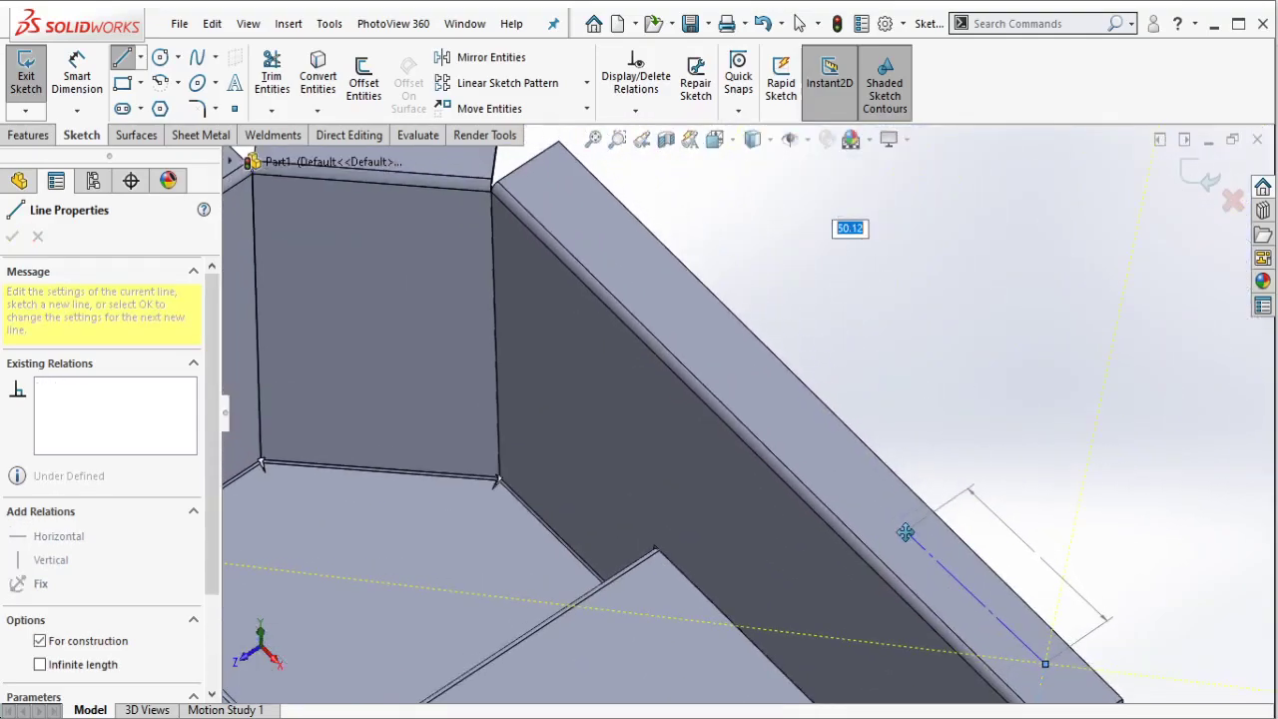
{"action": "scroll", "coordinate": [744, 378], "scroll_direction": "down", "scroll_amount": 2}
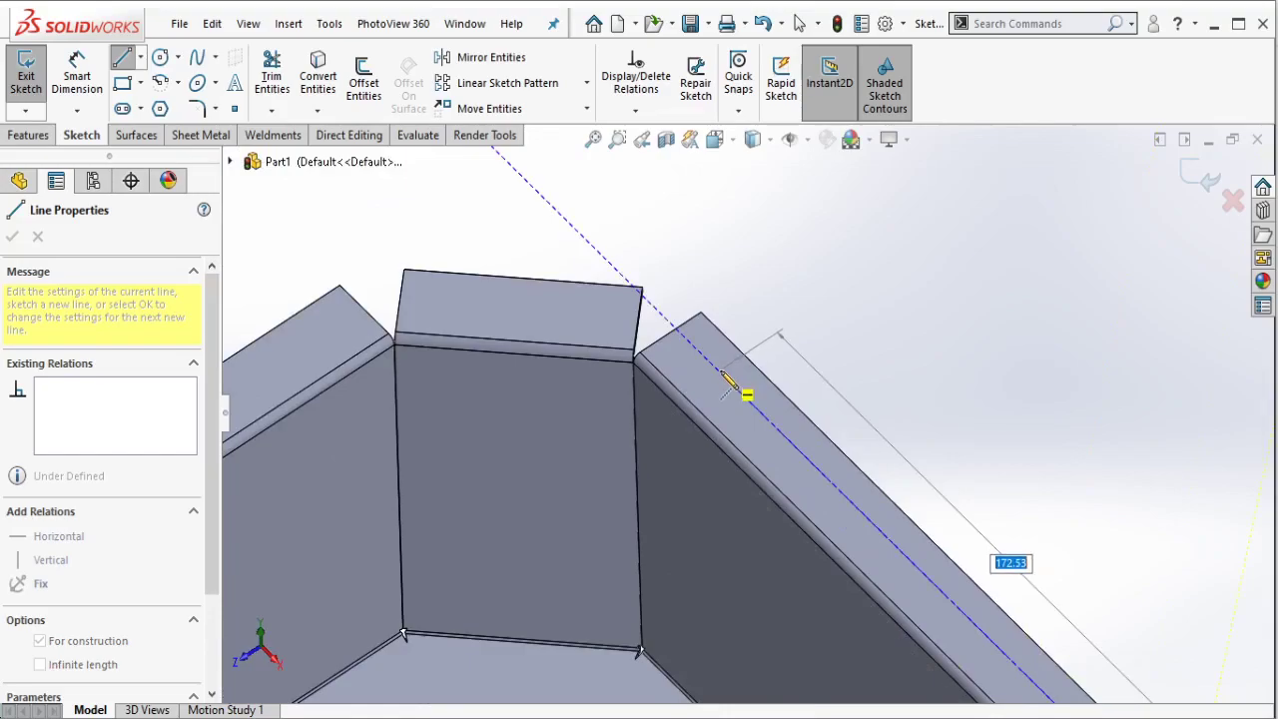
{"action": "left_click", "coordinate": [726, 379]}
{"action": "left_click", "coordinate": [526, 309]}
{"action": "middle_click_drag", "start_coordinate": [519, 305], "coordinate": [744, 295], "text": "ctrl"}
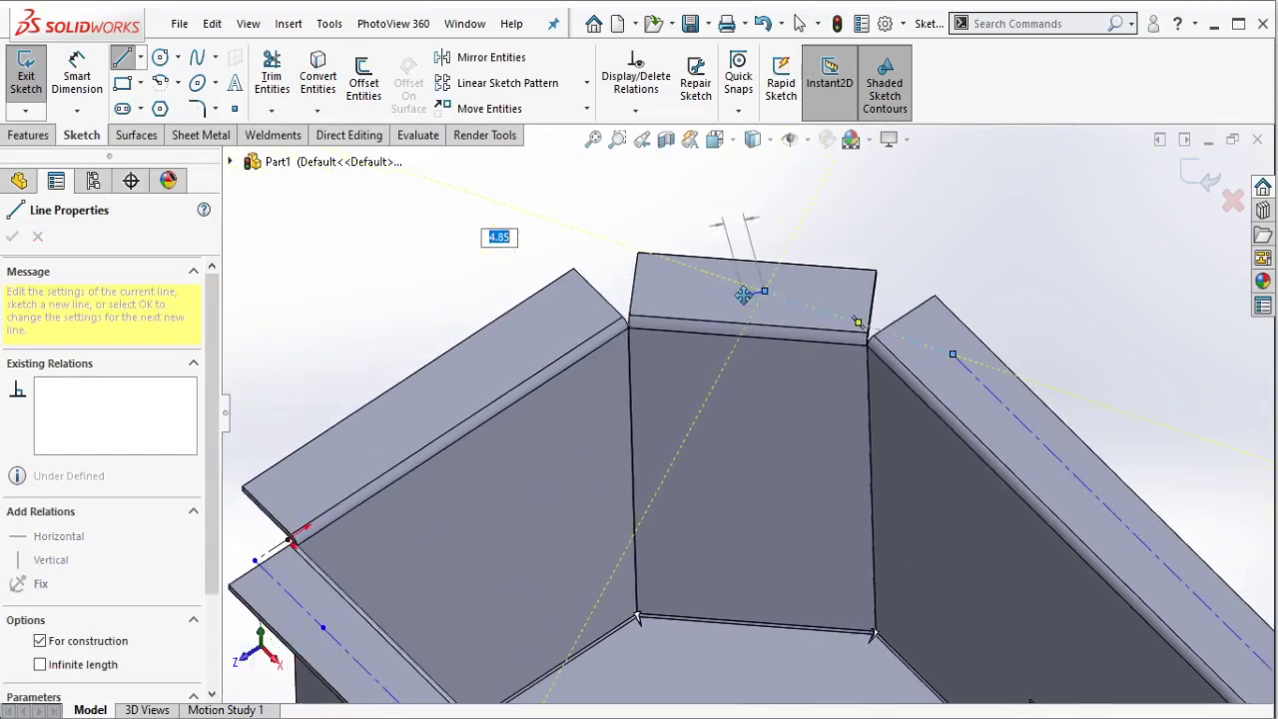
{"action": "left_click", "coordinate": [552, 316]}
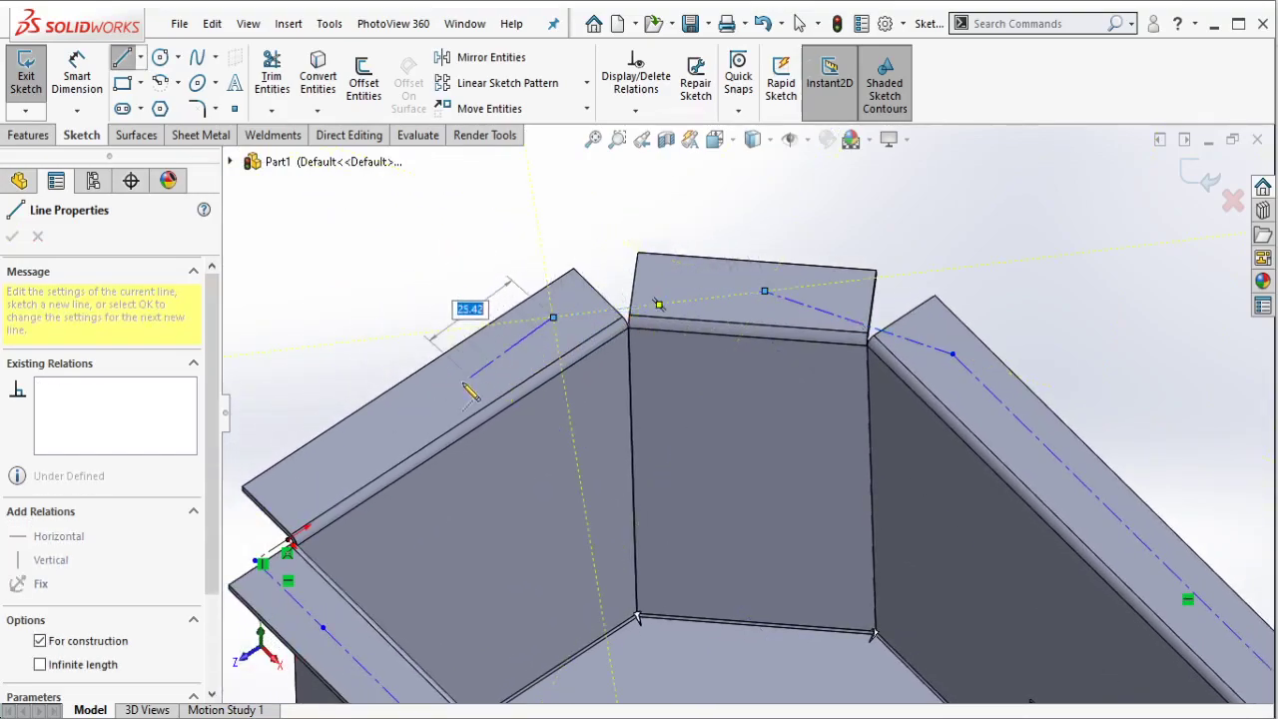
{"action": "left_click", "coordinate": [337, 462]}
{"action": "left_click", "coordinate": [289, 539]}
{"action": "key", "text": "Escape"}
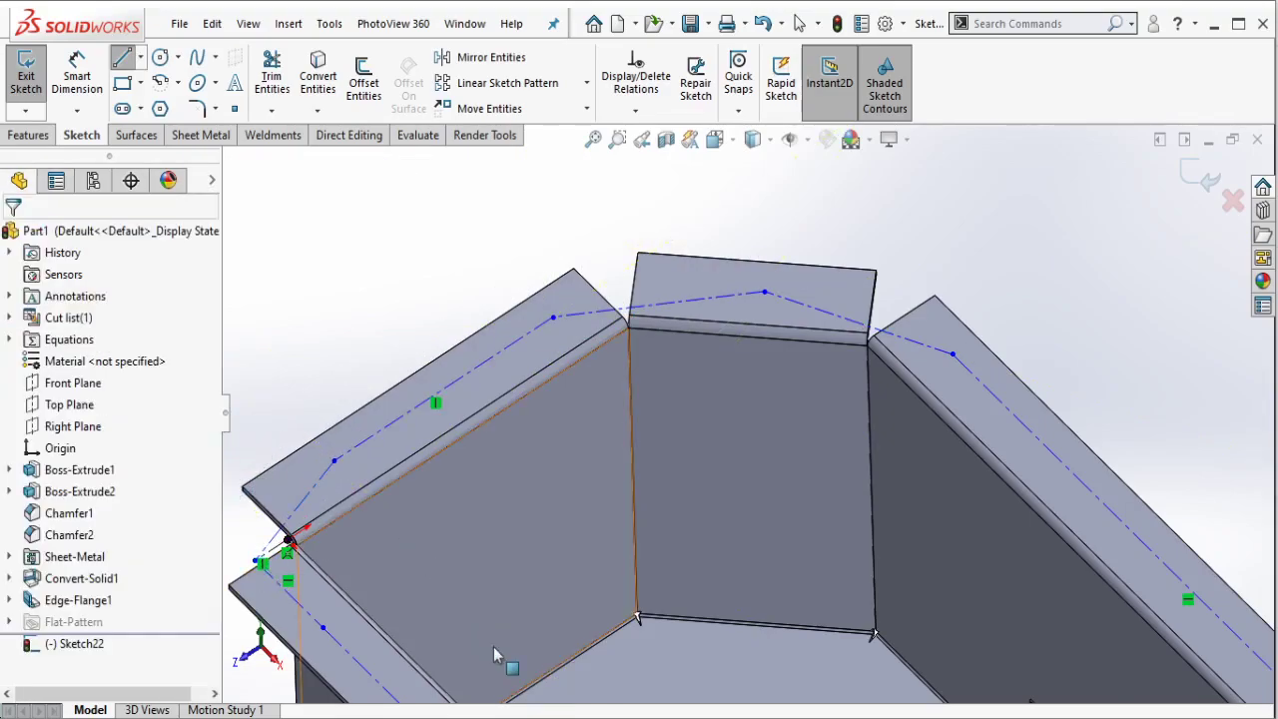
{"action": "key", "text": "Escape"}
{"action": "middle_click_drag", "start_coordinate": [493, 654], "coordinate": [540, 627]}
Step: Dimension the construction line 10 mm from the flange edge
{"action": "key", "text": "d"}
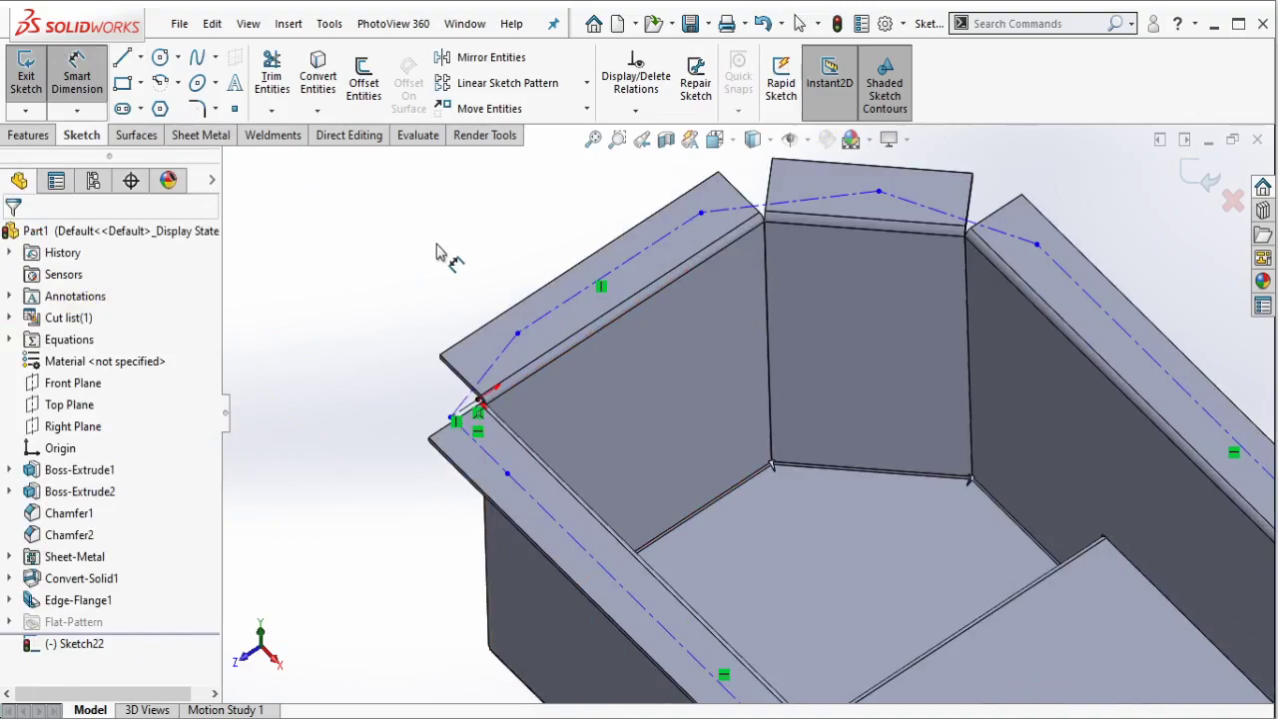
{"action": "left_click", "coordinate": [535, 514]}
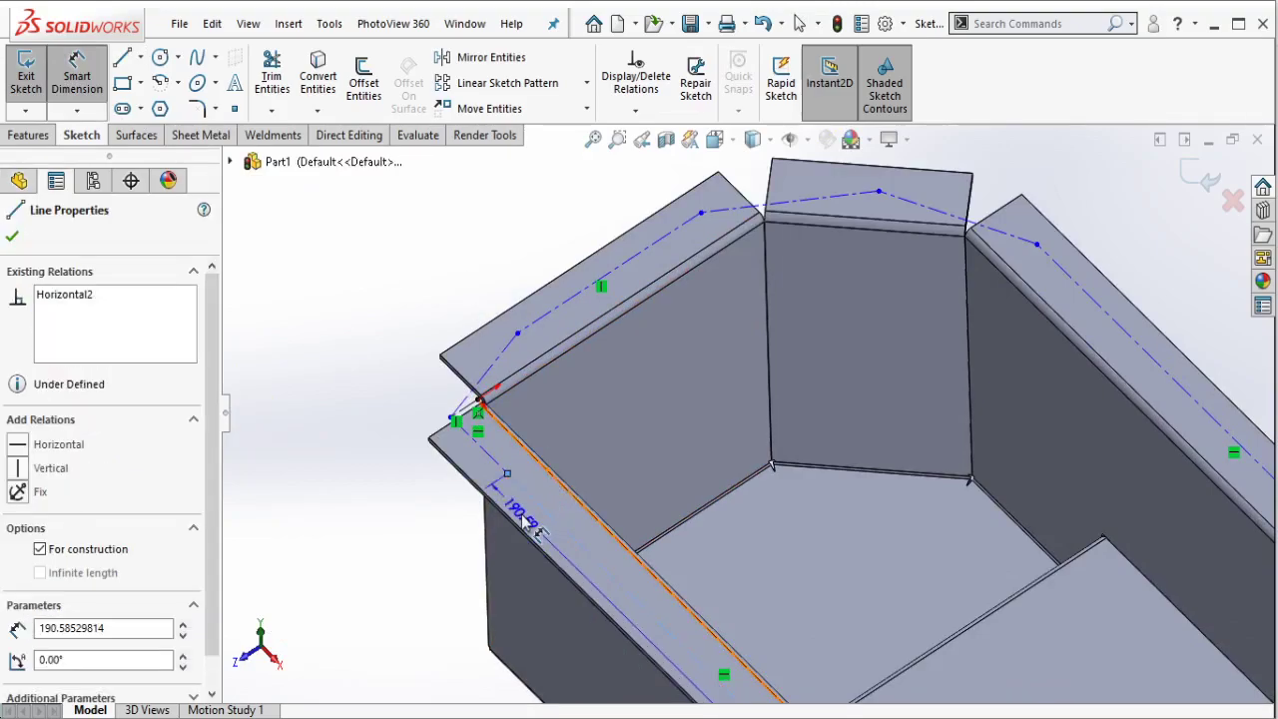
{"action": "left_click", "coordinate": [509, 521]}
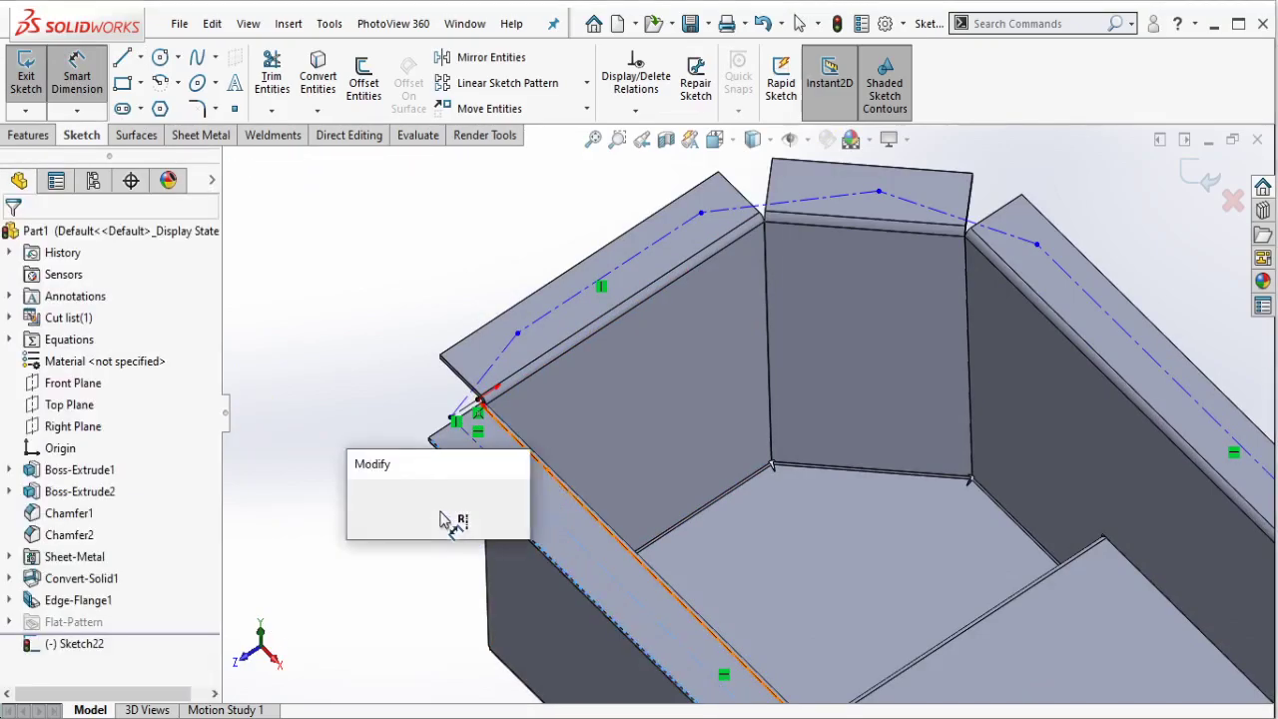
{"action": "type", "text": "10"}
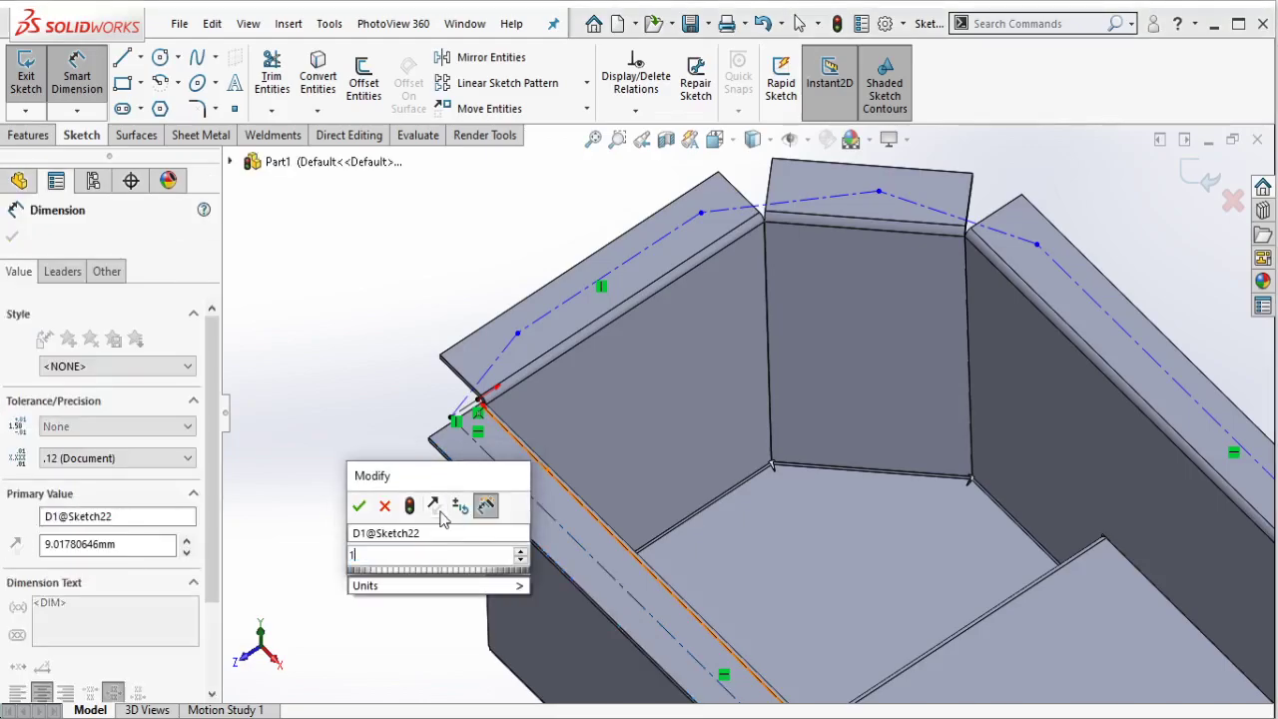
{"action": "left_click", "coordinate": [360, 508]}
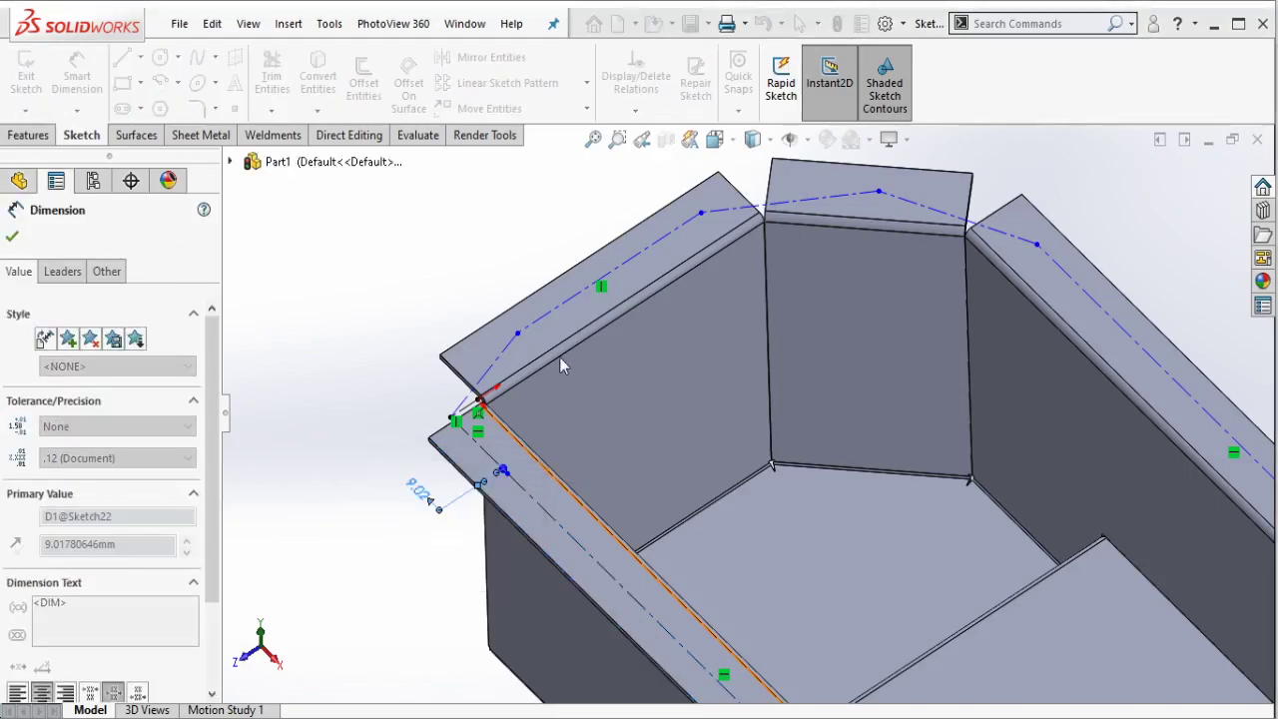
Step: Add a second dimension to the construction line, entering a value of 20
{"action": "scroll", "coordinate": [509, 440], "scroll_direction": "down", "scroll_amount": 2}
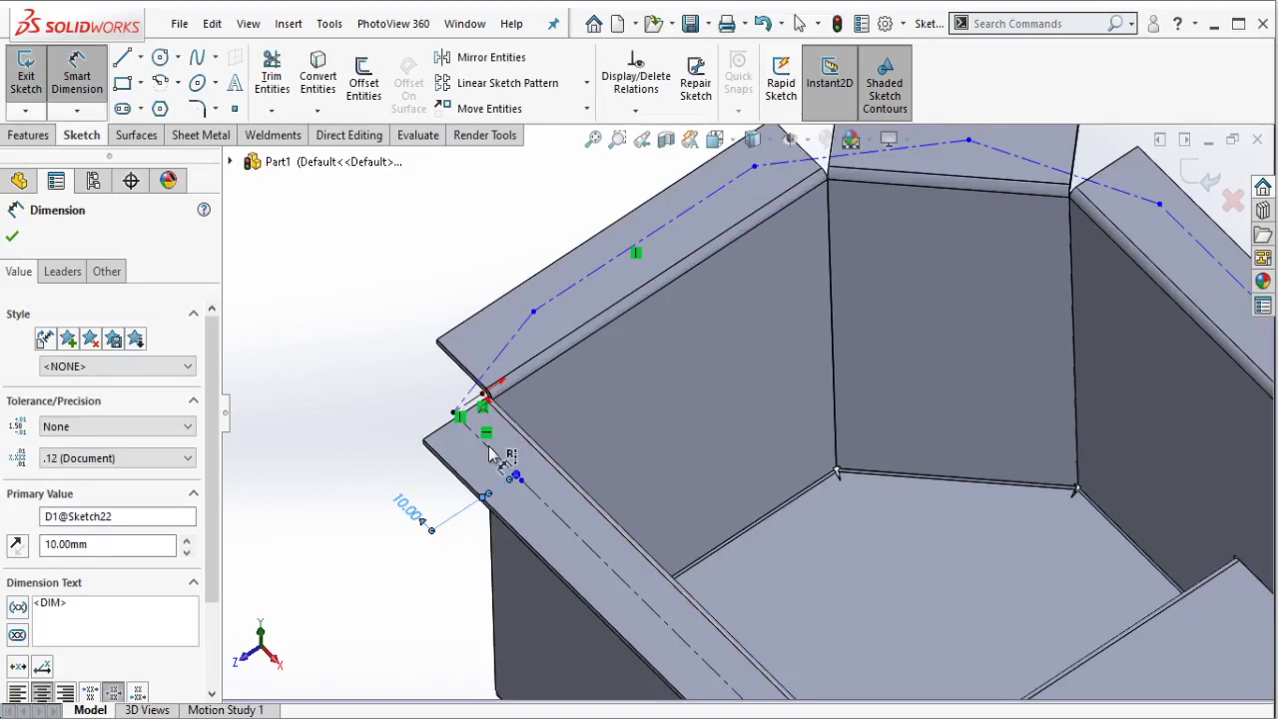
{"action": "left_click", "coordinate": [499, 444]}
{"action": "left_click", "coordinate": [431, 482]}
{"action": "left_click", "coordinate": [431, 482]}
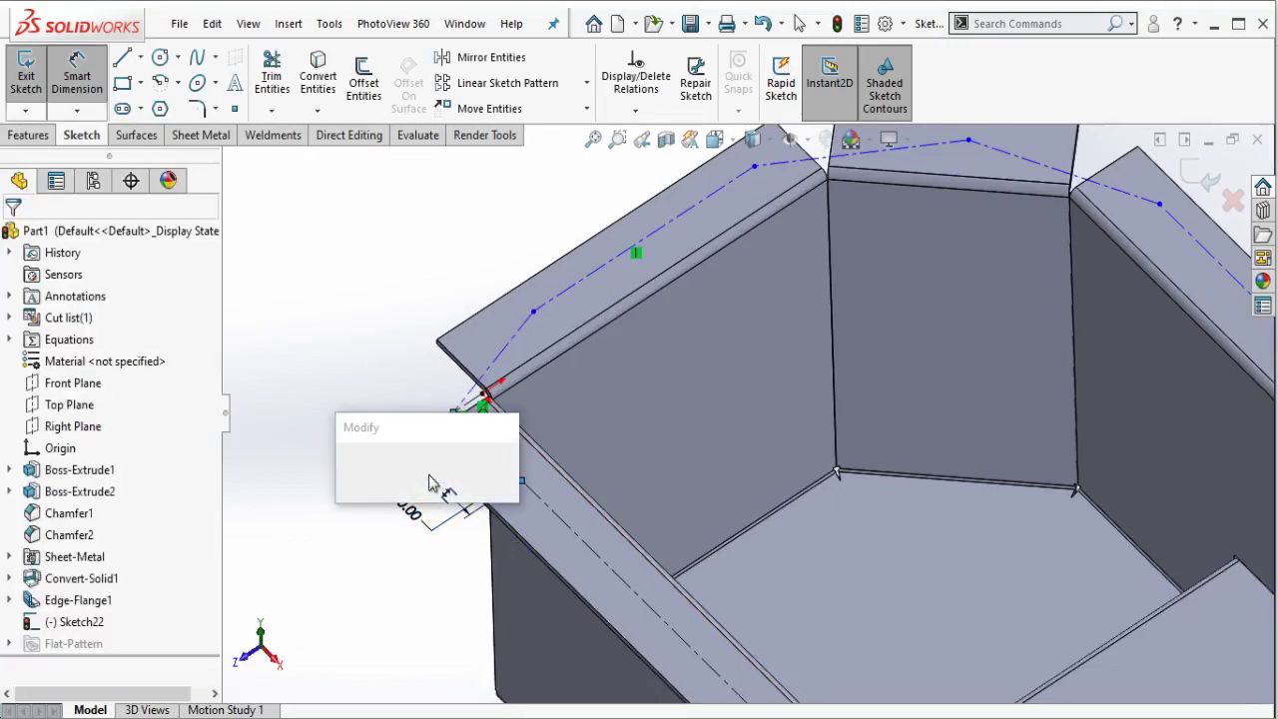
{"action": "type", "text": "20"}
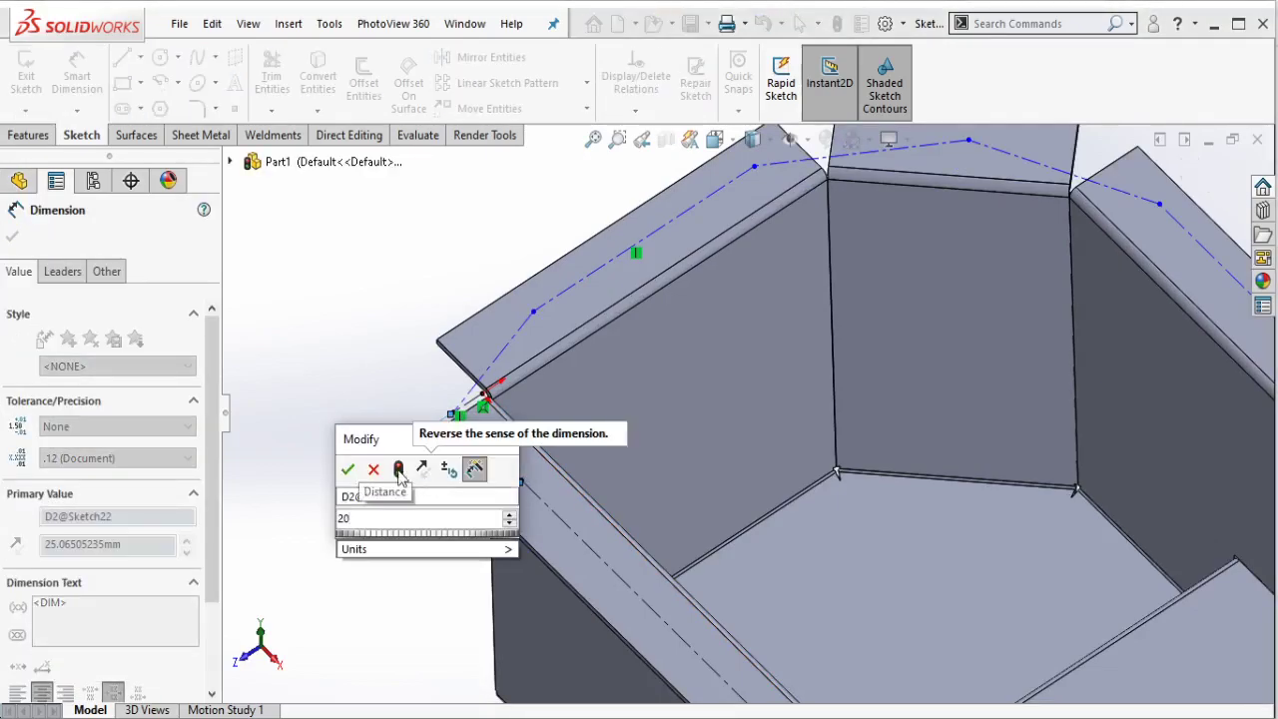
{"action": "left_click", "coordinate": [347, 469]}
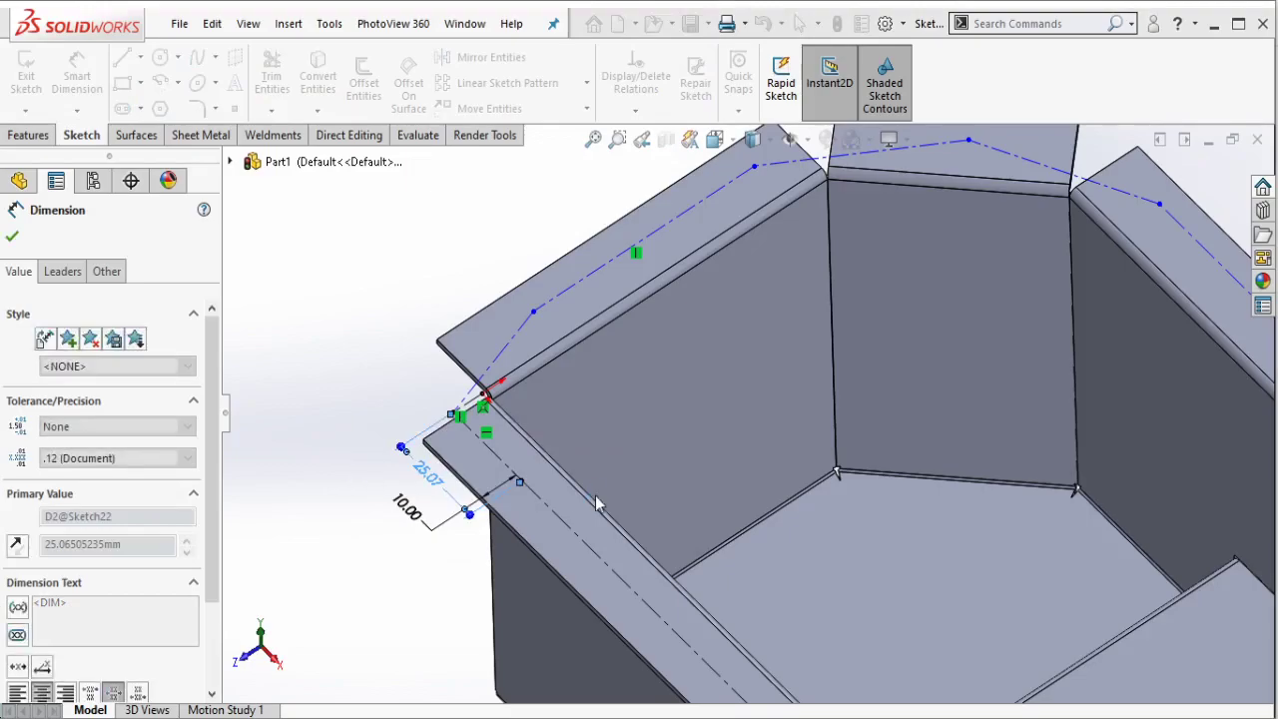
{"action": "key", "text": "Escape"}
Step: Drag the construction line's end point into the flange corner
{"action": "middle_click_drag", "start_coordinate": [653, 513], "coordinate": [692, 512]}
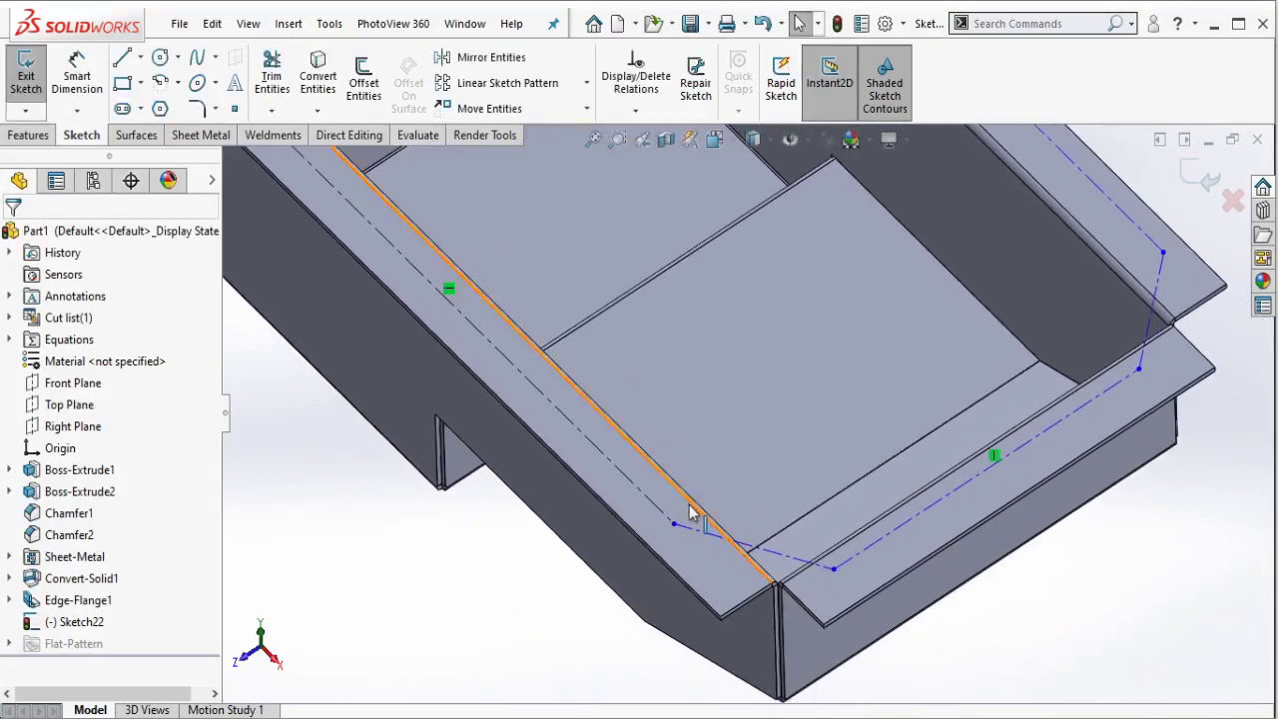
{"action": "scroll", "coordinate": [678, 516], "scroll_direction": "down", "scroll_amount": 2}
{"action": "left_click_drag", "start_coordinate": [656, 515], "coordinate": [725, 576]}
{"action": "left_click", "coordinate": [473, 565]}
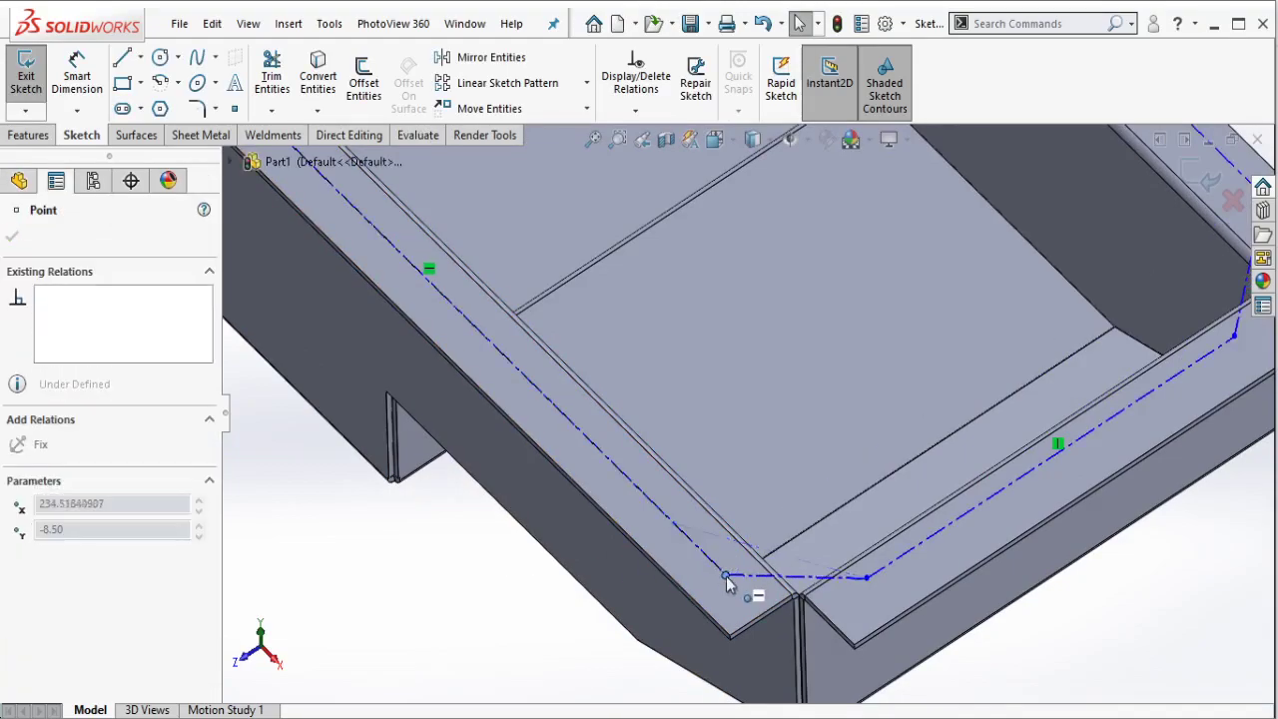
{"action": "left_click", "coordinate": [77, 80]}
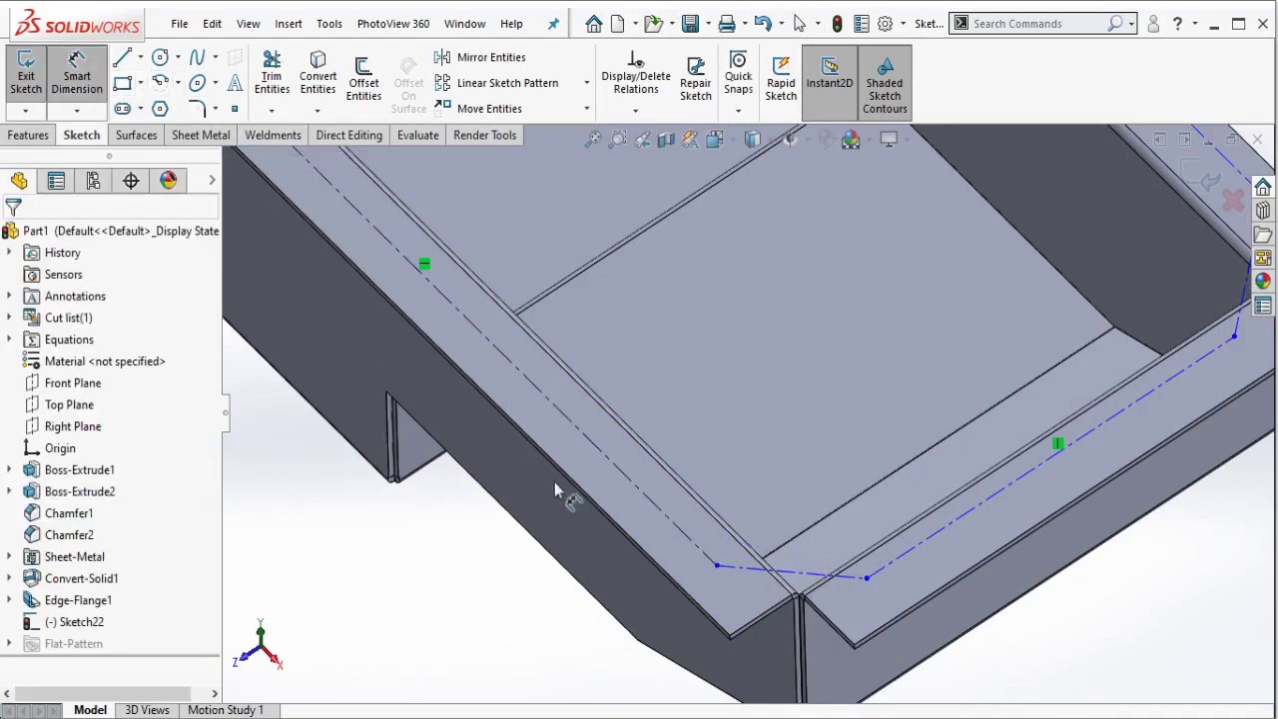
Step: Dimension the front-flange centerline 210 mm long and 10 mm from the flange edge
{"action": "left_click", "coordinate": [544, 517]}
{"action": "left_click", "coordinate": [502, 576]}
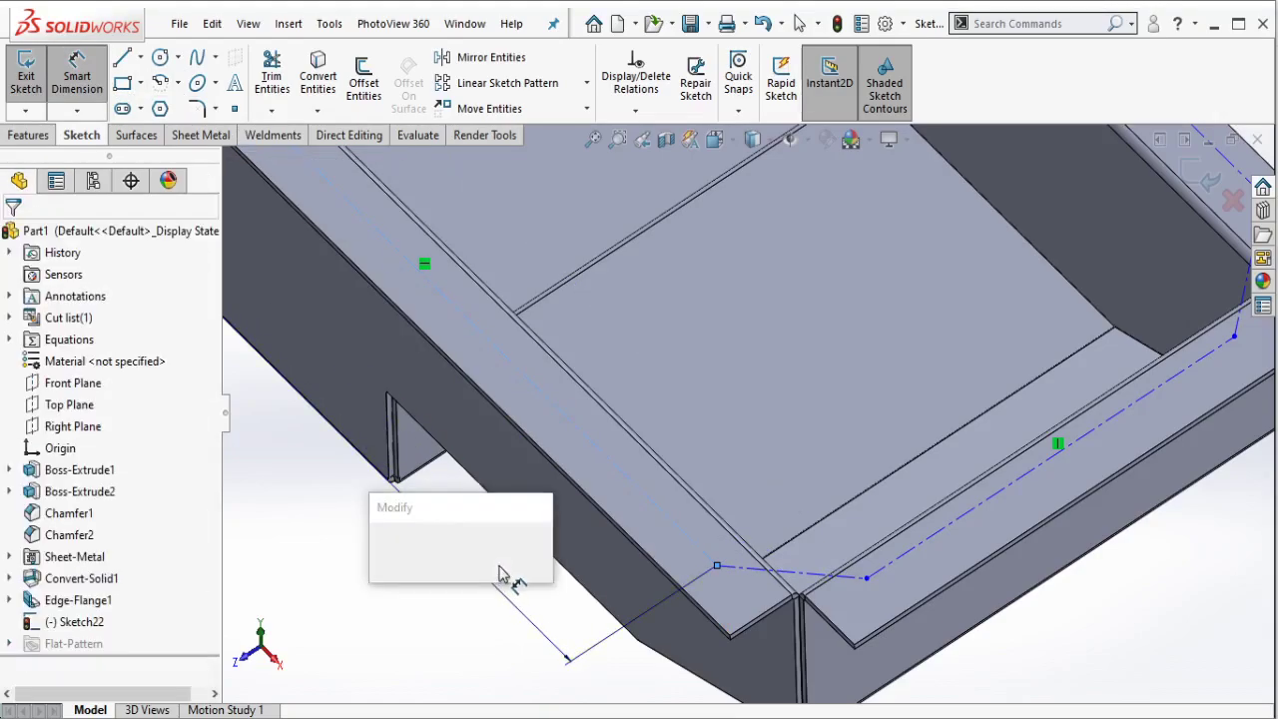
{"action": "type", "text": "21"}
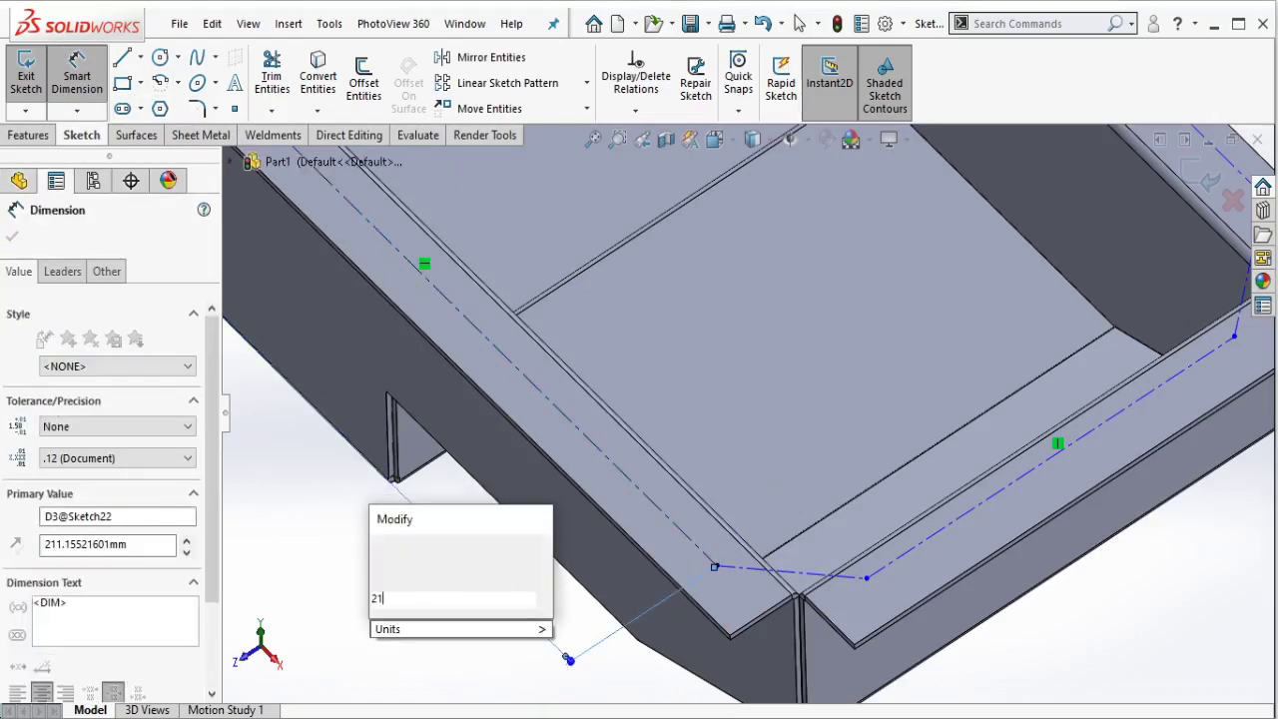
{"action": "type", "text": "0"}
{"action": "left_click", "coordinate": [383, 549]}
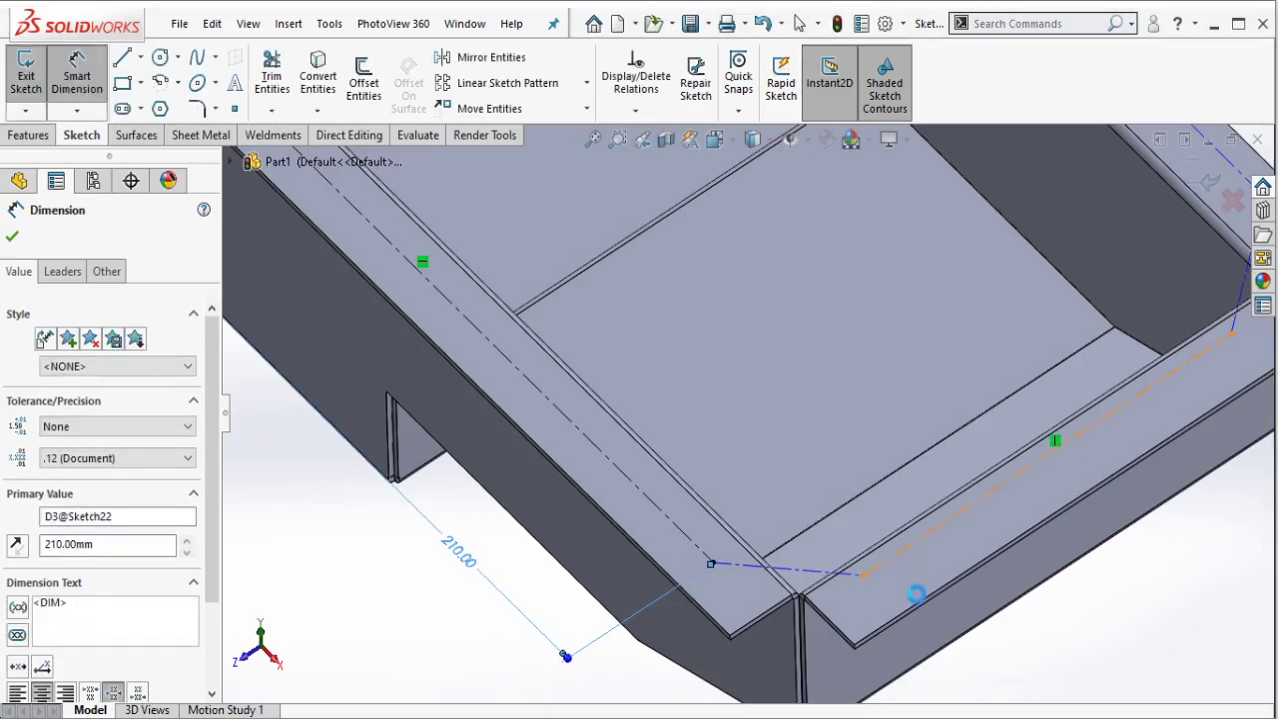
{"action": "left_click", "coordinate": [920, 612]}
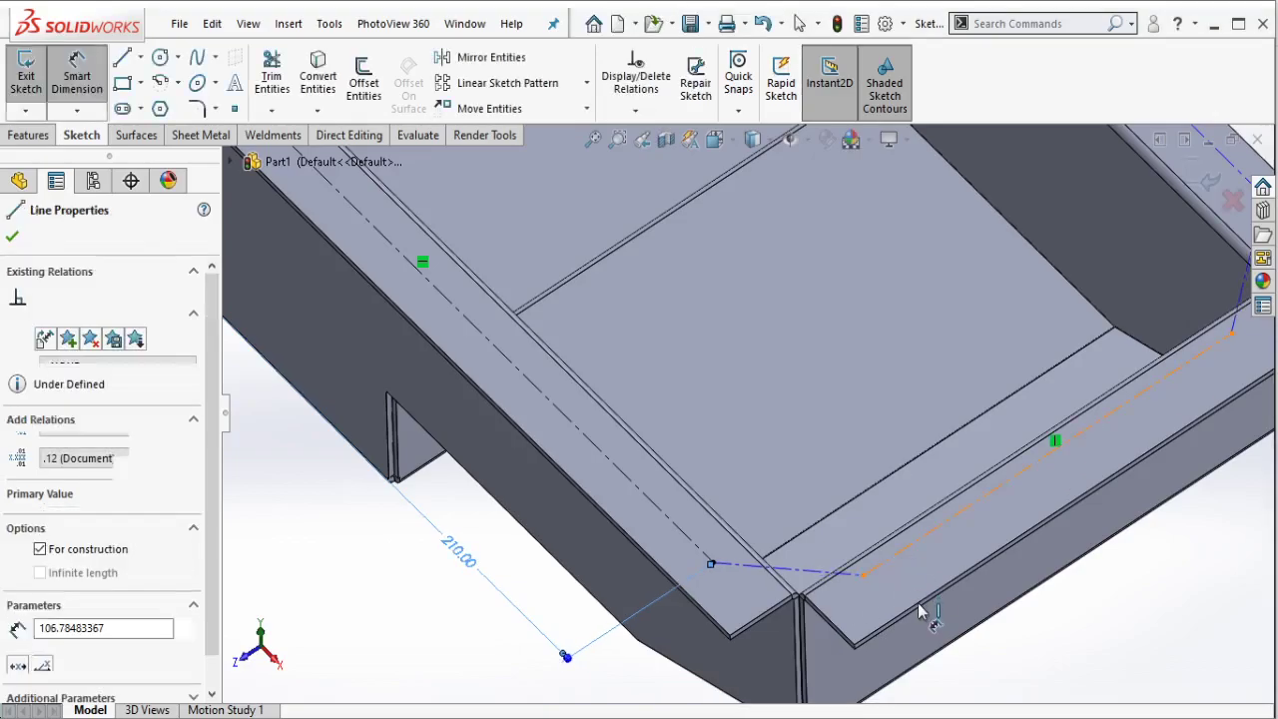
{"action": "left_click", "coordinate": [1036, 664]}
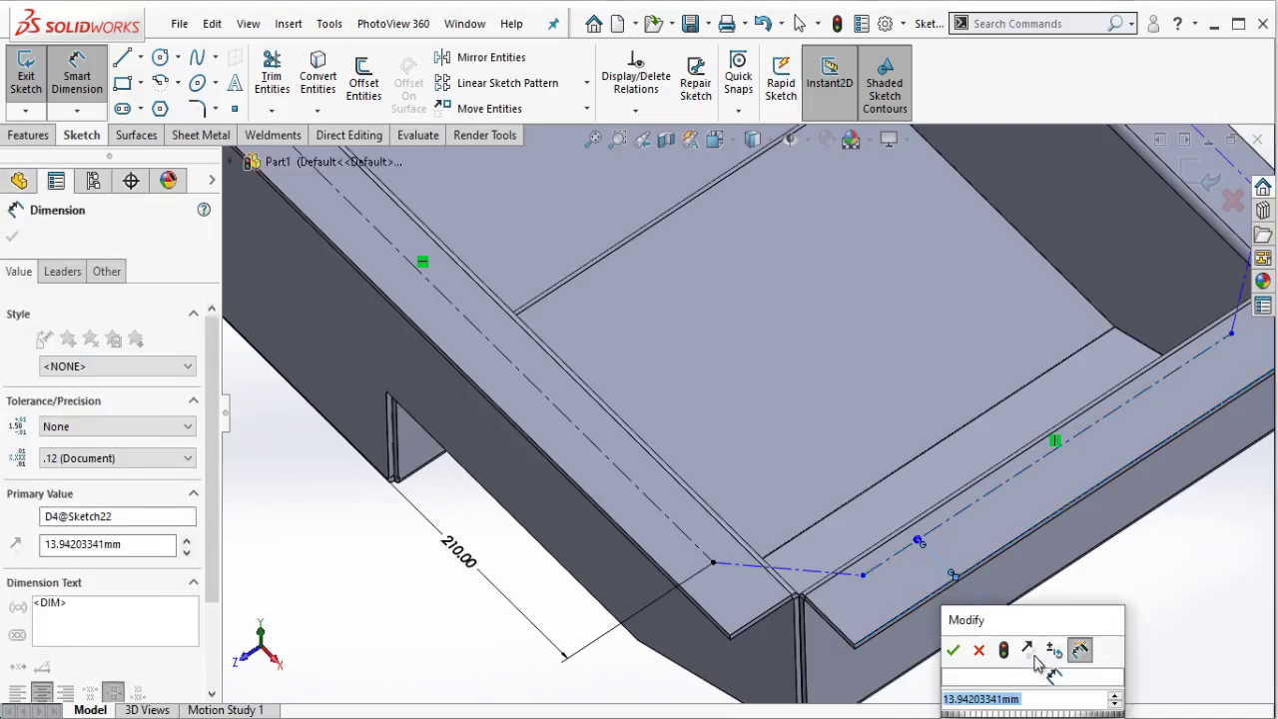
{"action": "type", "text": "10"}
{"action": "left_click", "coordinate": [953, 651]}
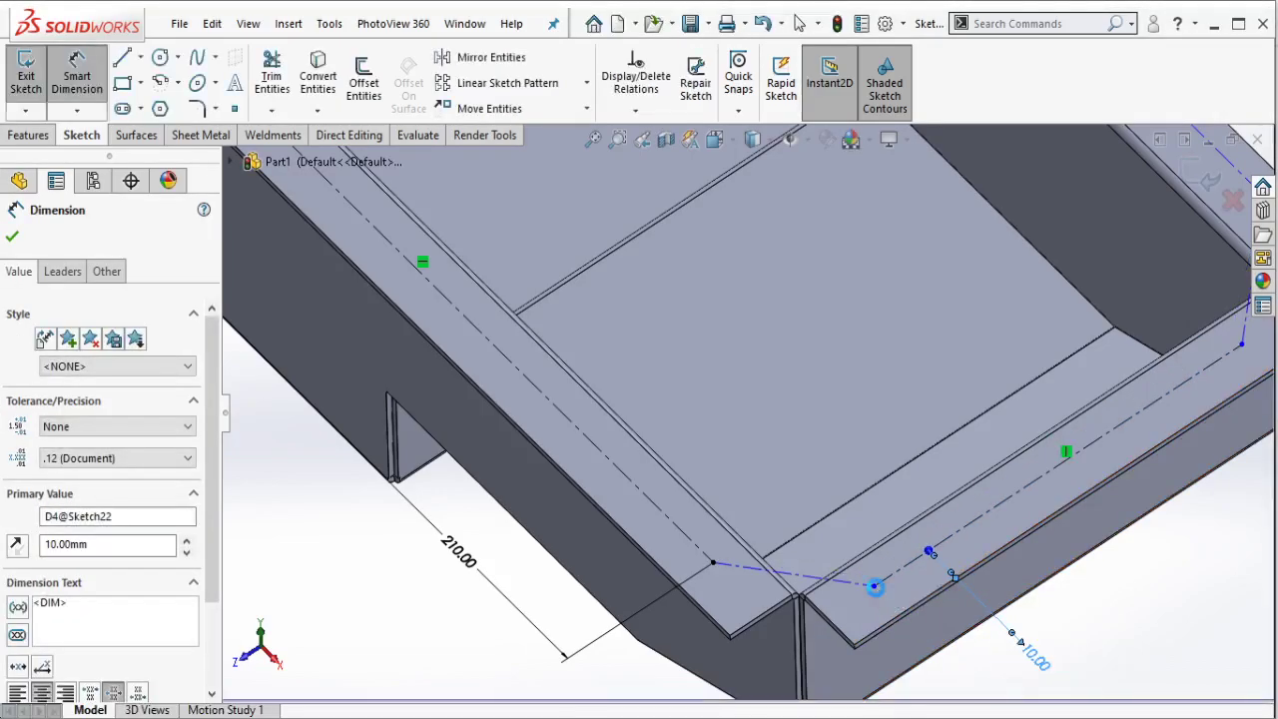
Step: Set the corner sketch point 25 mm from the adjacent construction line
{"action": "left_click", "coordinate": [711, 560]}
{"action": "left_click", "coordinate": [740, 580]}
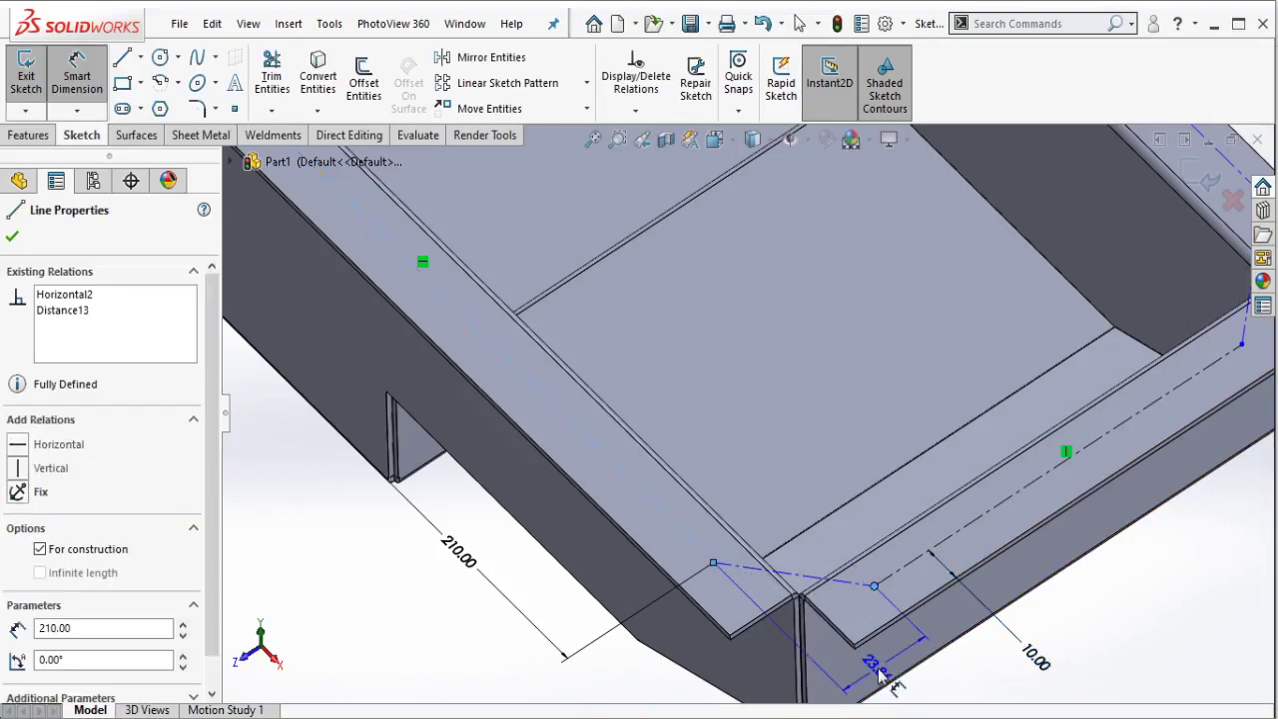
{"action": "left_click", "coordinate": [930, 697]}
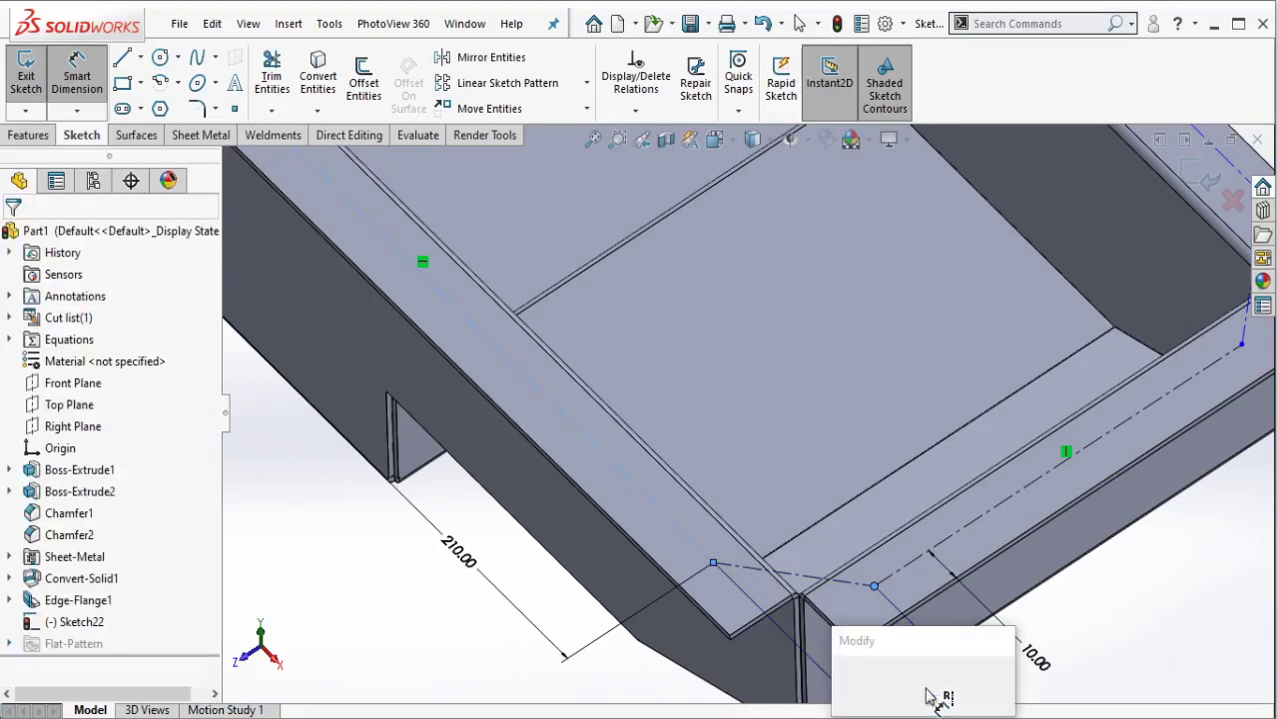
{"action": "left_click", "coordinate": [847, 684]}
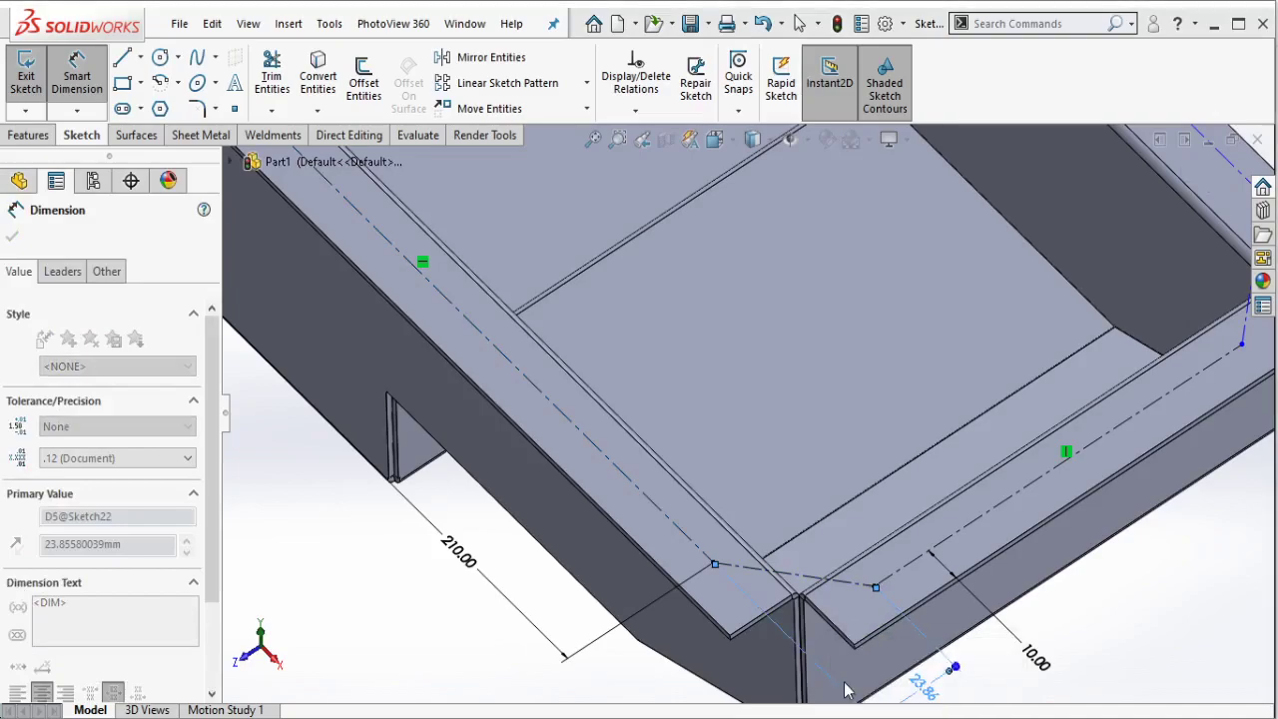
{"action": "type", "text": "25"}
{"action": "key", "text": "Return"}
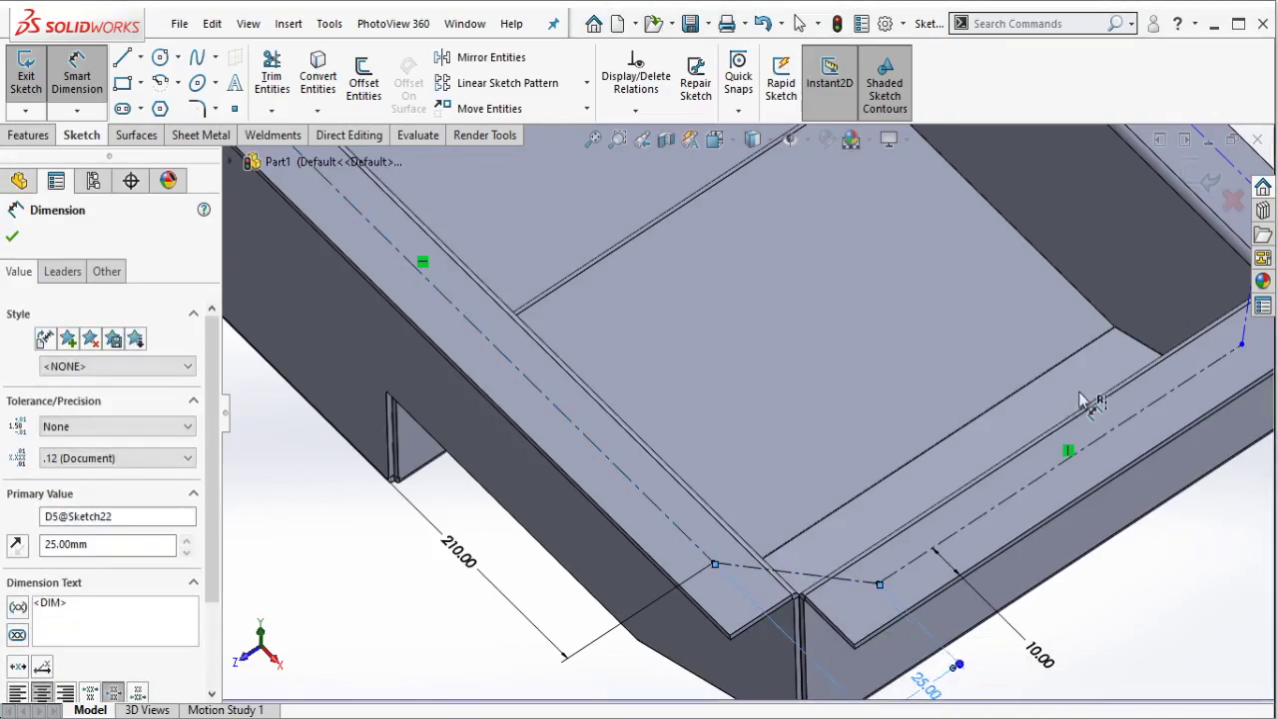
{"action": "scroll", "coordinate": [1081, 400], "scroll_direction": "down", "scroll_amount": 1}
Step: Dimension a sketch point at 135 mm and offset the upper-flange centerline 10 mm from the edge
{"action": "scroll", "coordinate": [1099, 400], "scroll_direction": "down", "scroll_amount": 1}
{"action": "scroll", "coordinate": [1069, 391], "scroll_direction": "down", "scroll_amount": 1}
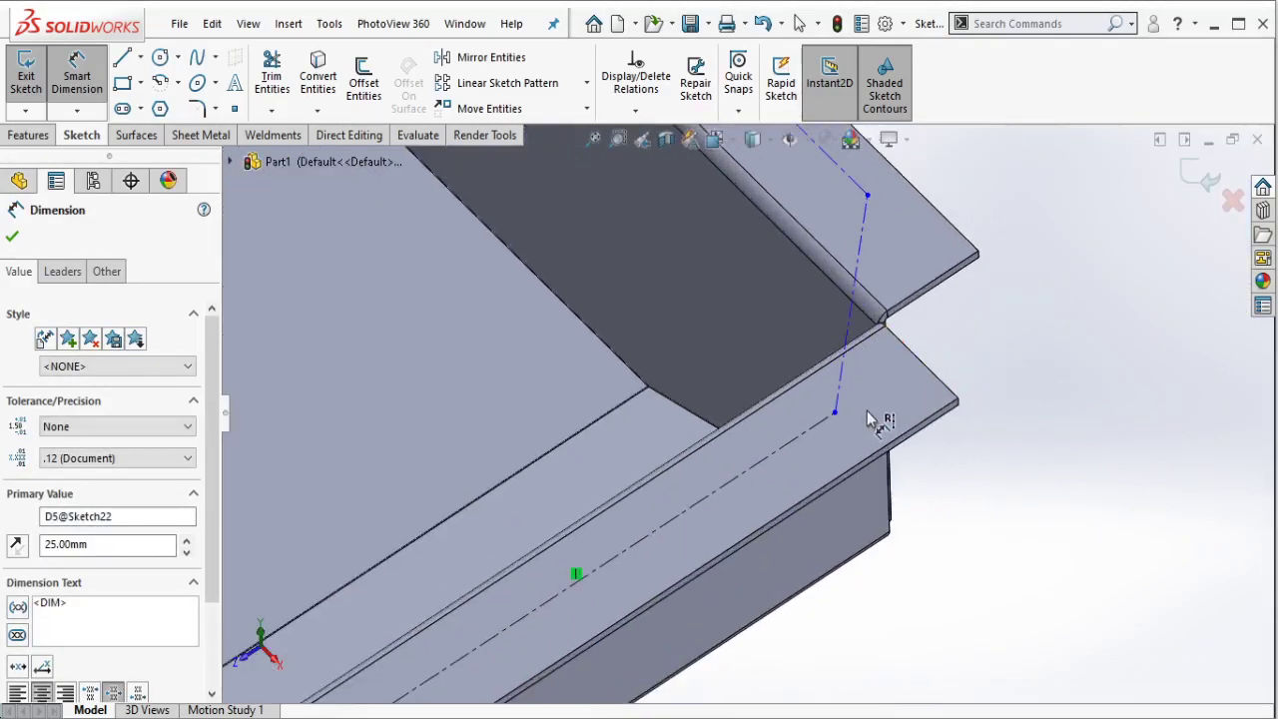
{"action": "left_click", "coordinate": [836, 414]}
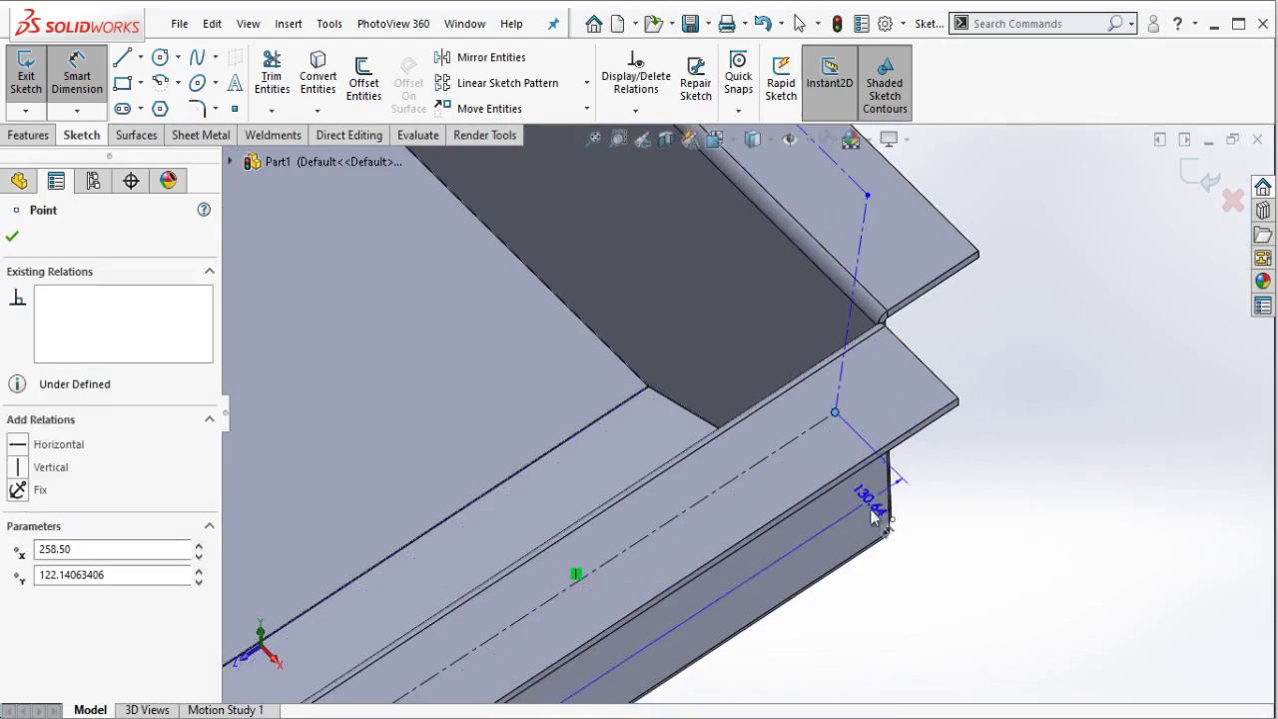
{"action": "left_click", "coordinate": [904, 591]}
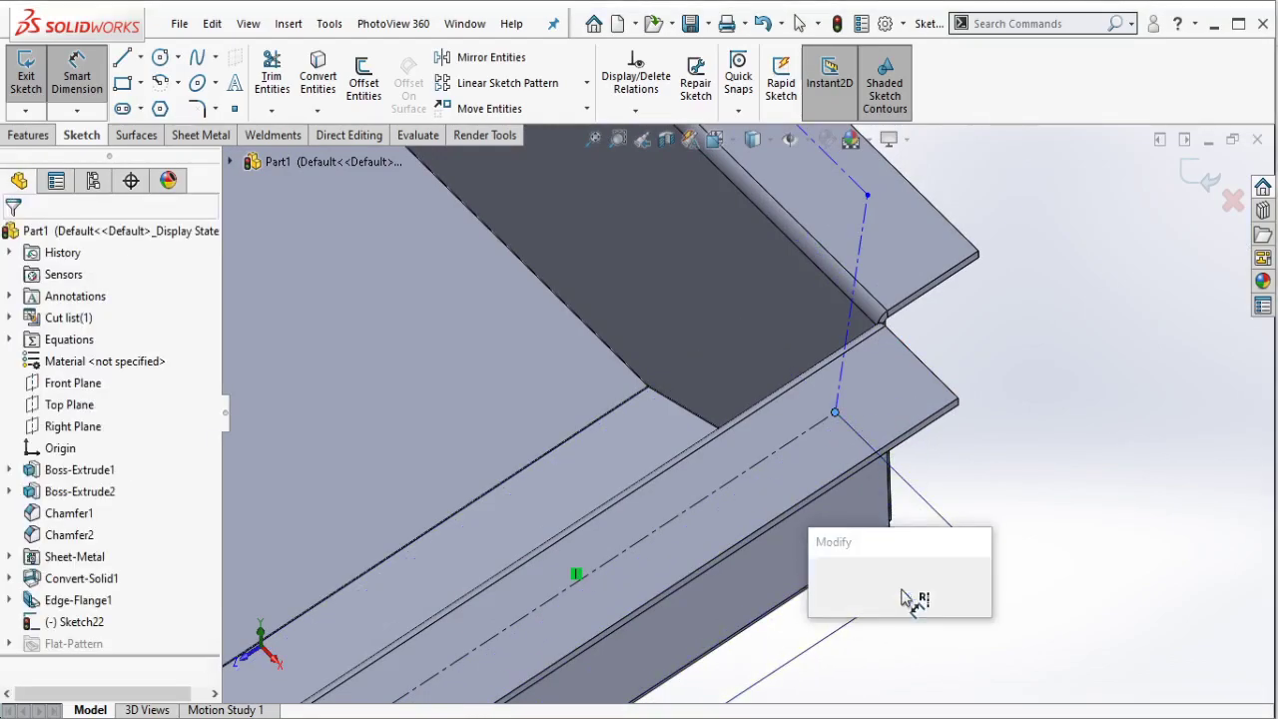
{"action": "type", "text": "135"}
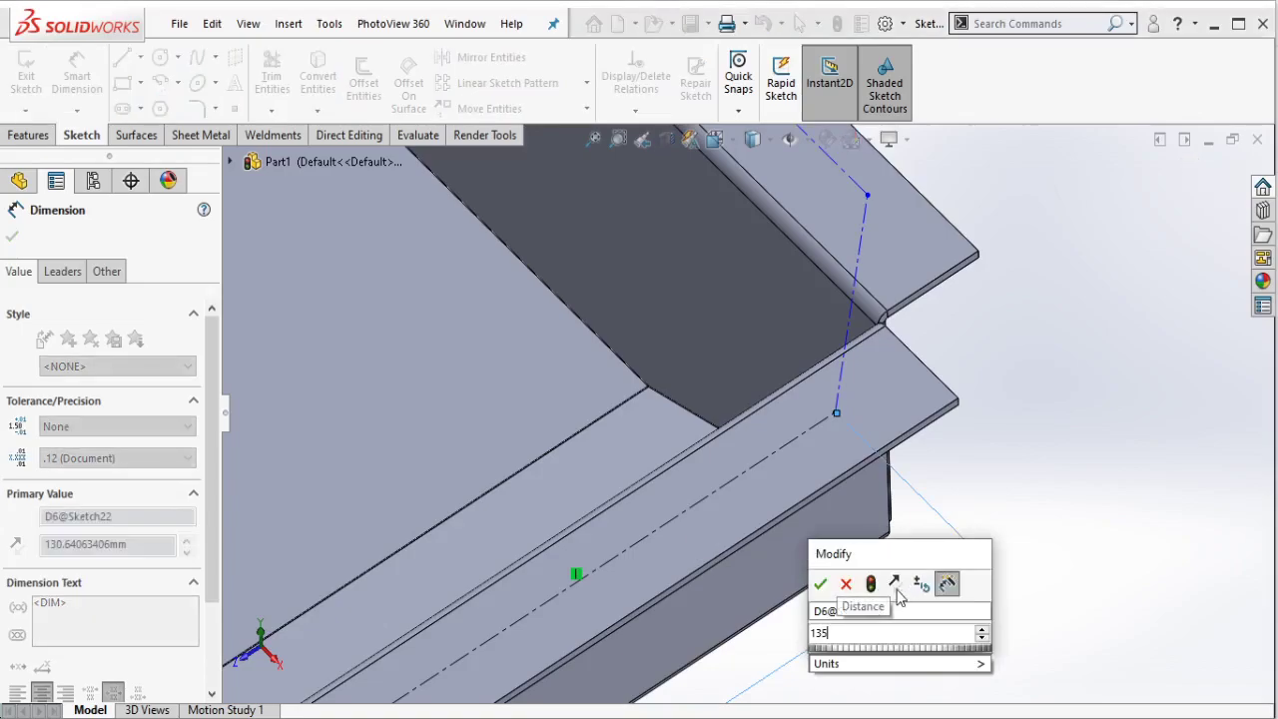
{"action": "left_click", "coordinate": [844, 584]}
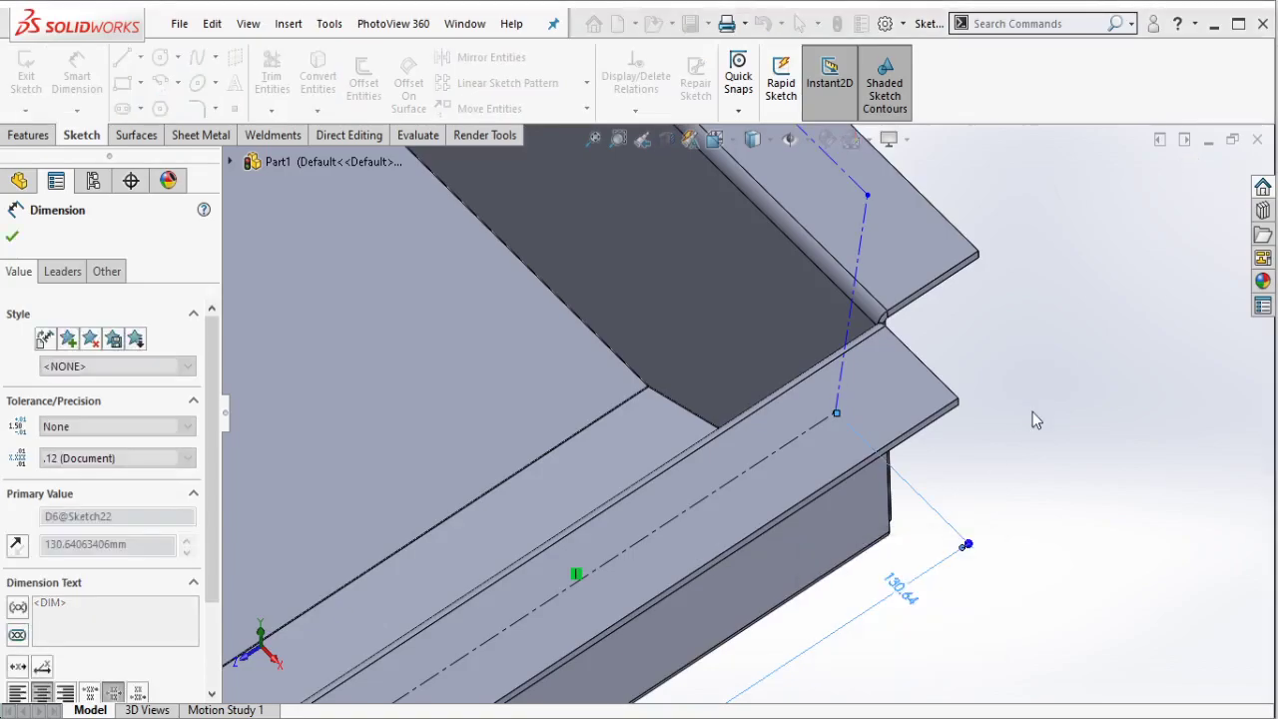
{"action": "middle_click_drag", "start_coordinate": [898, 343], "coordinate": [868, 436]}
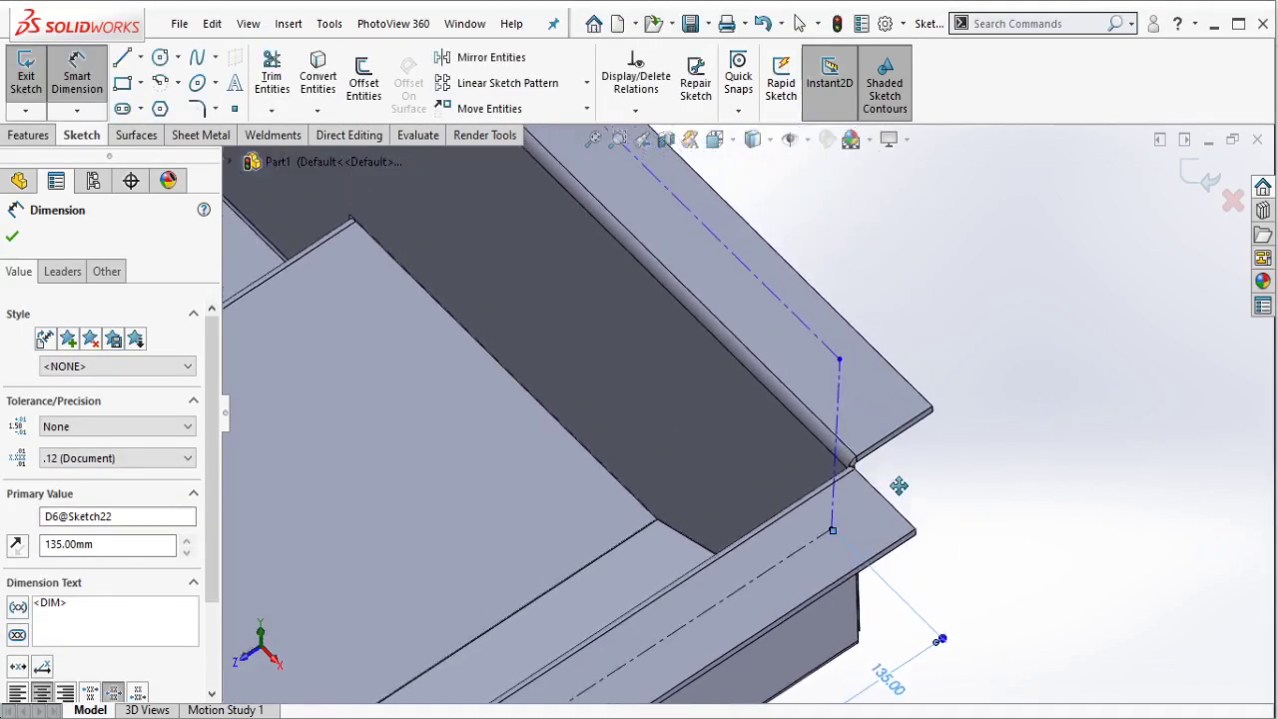
{"action": "left_click", "coordinate": [806, 431]}
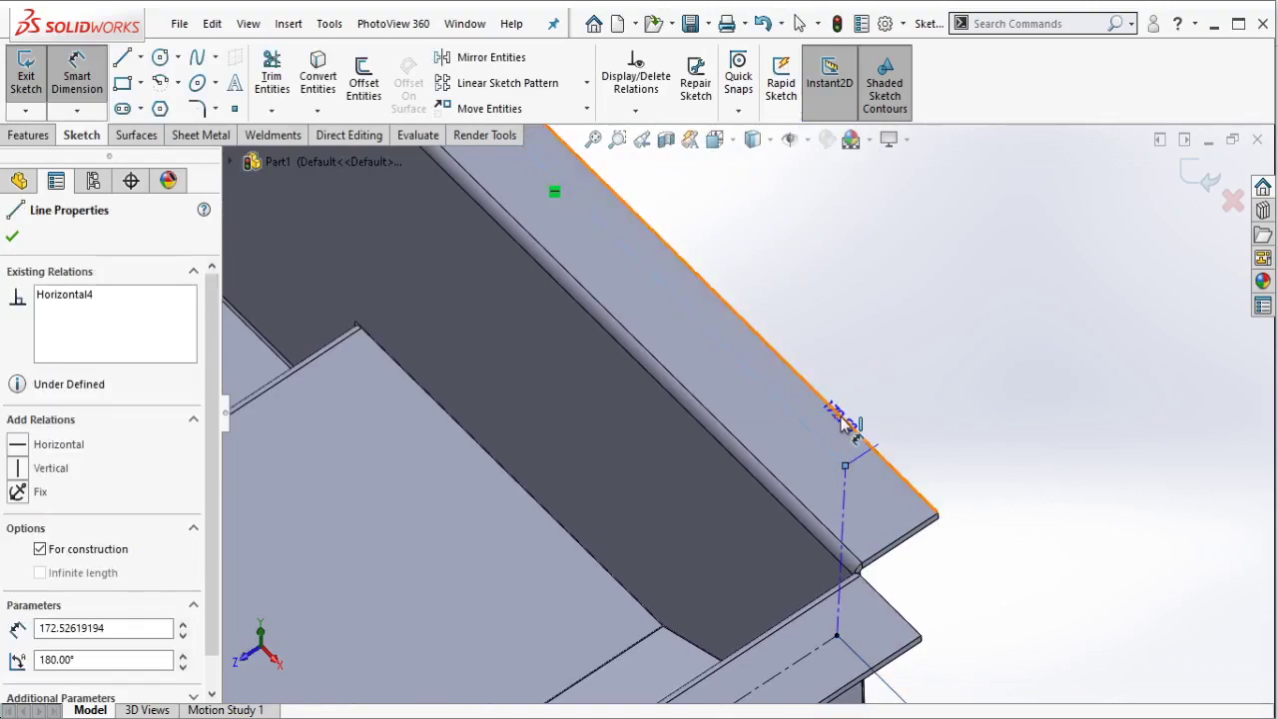
{"action": "left_click", "coordinate": [848, 424]}
{"action": "left_click", "coordinate": [880, 417]}
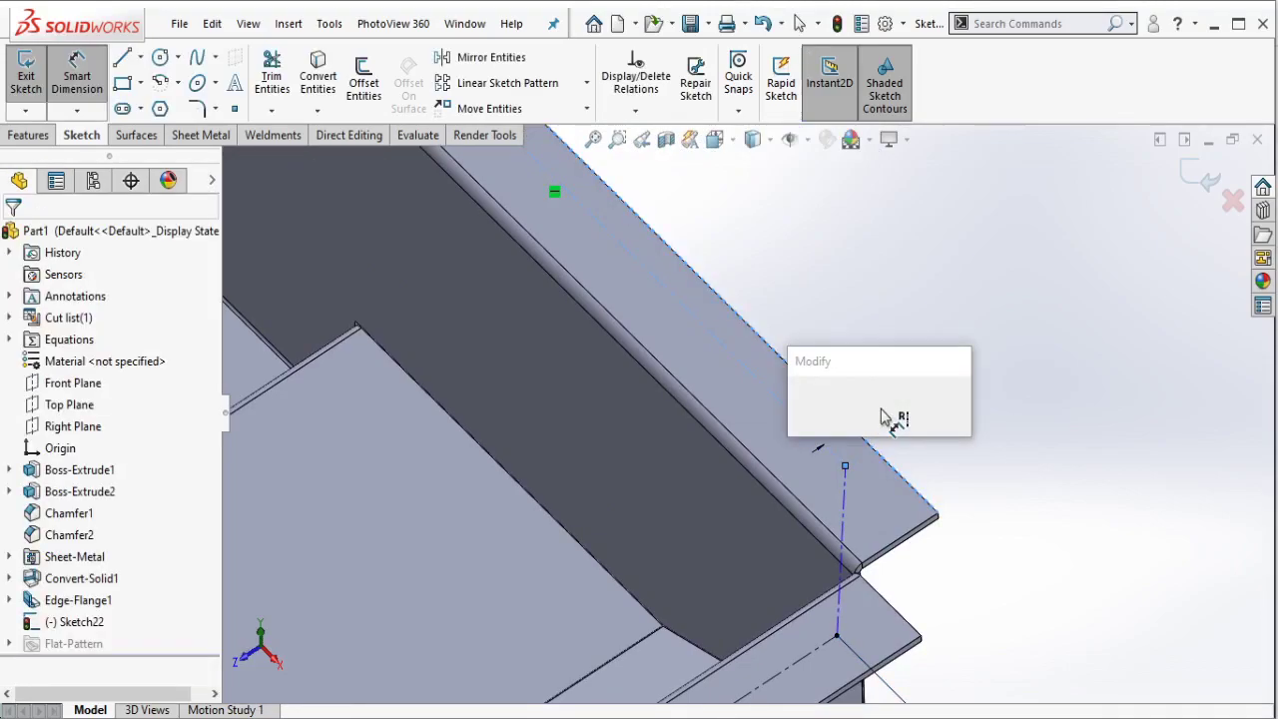
{"action": "type", "text": "10"}
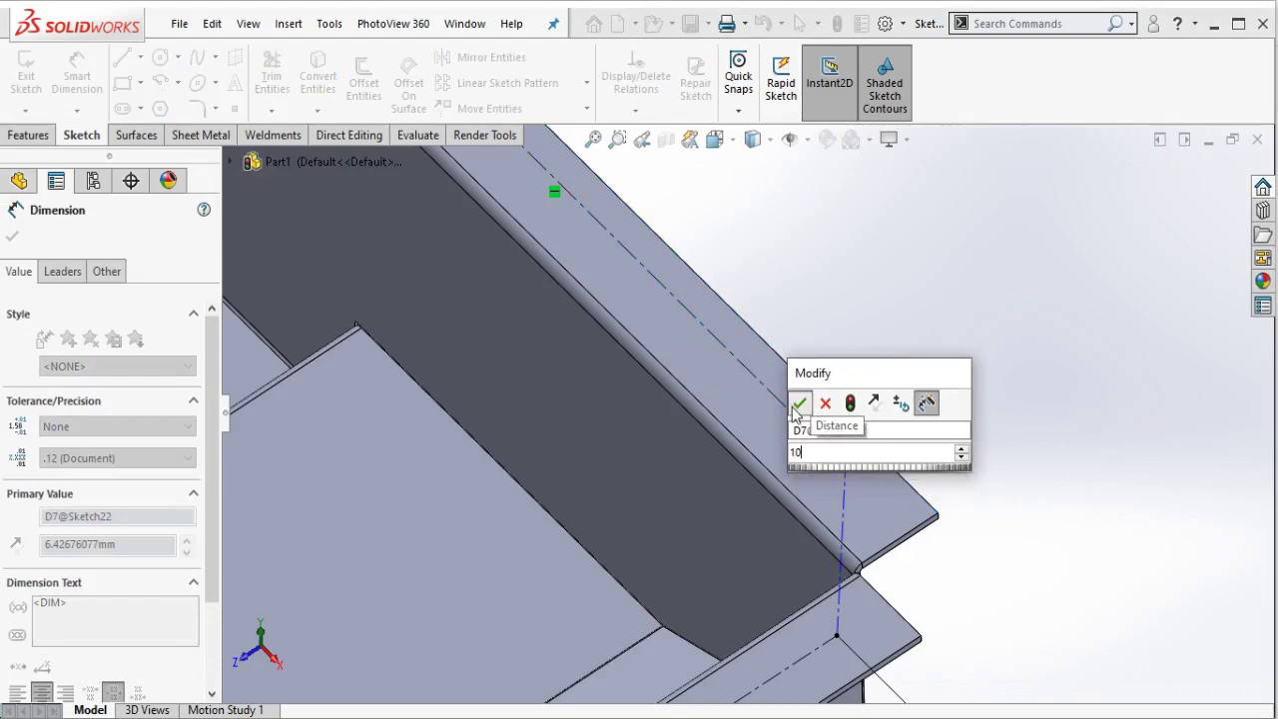
{"action": "left_click", "coordinate": [798, 404]}
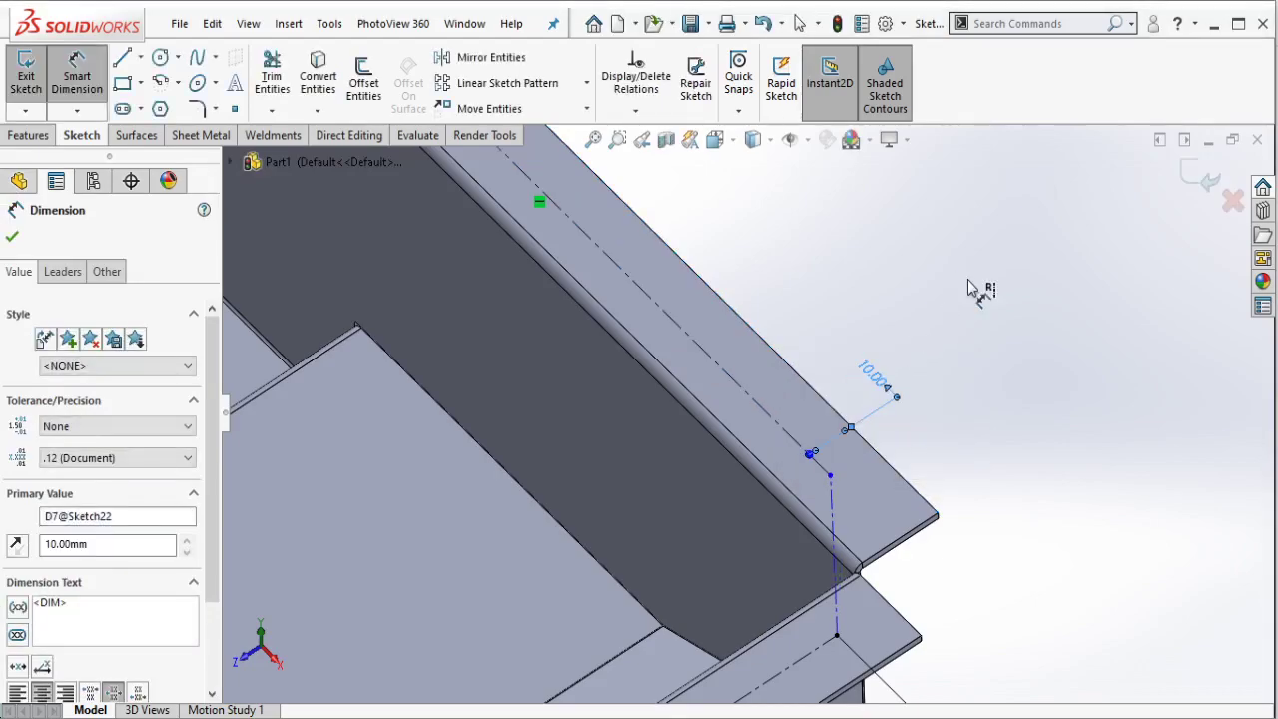
Step: Add a 30 mm line-to-point distance and a 170 mm length on the long flange centerline
{"action": "middle_click_drag", "start_coordinate": [968, 288], "coordinate": [869, 403]}
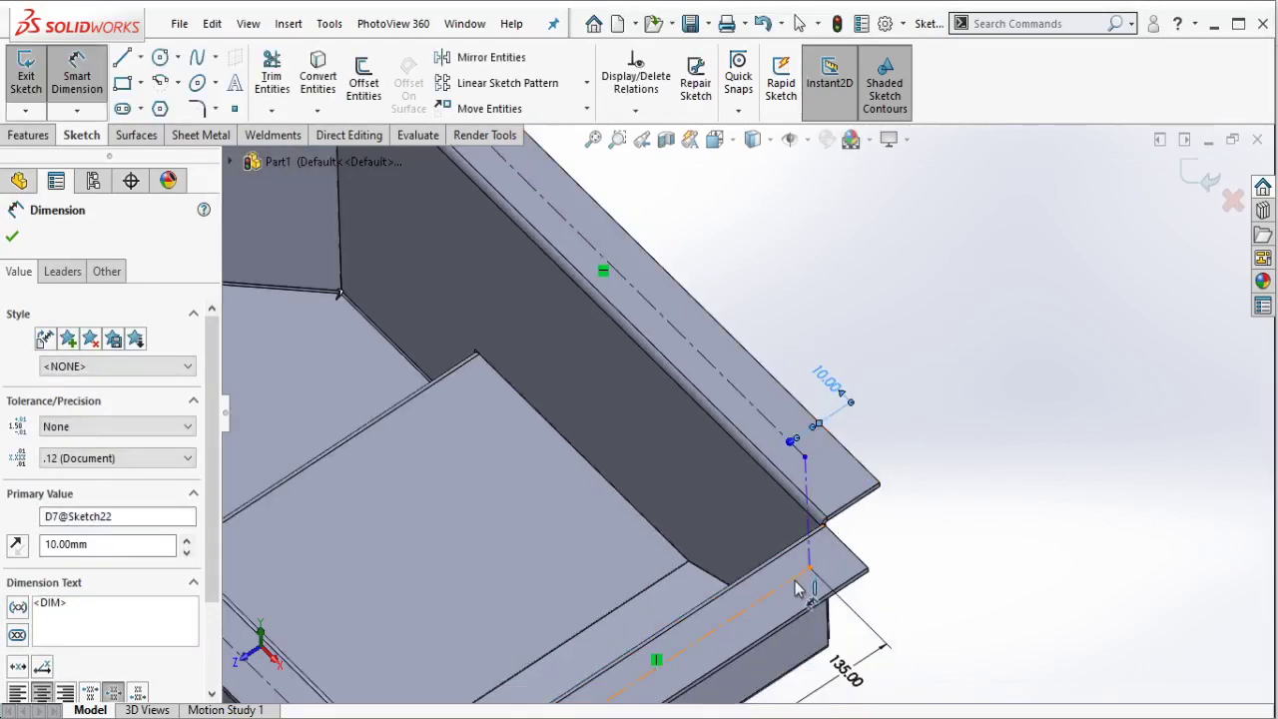
{"action": "left_click", "coordinate": [814, 535]}
{"action": "left_click", "coordinate": [805, 457]}
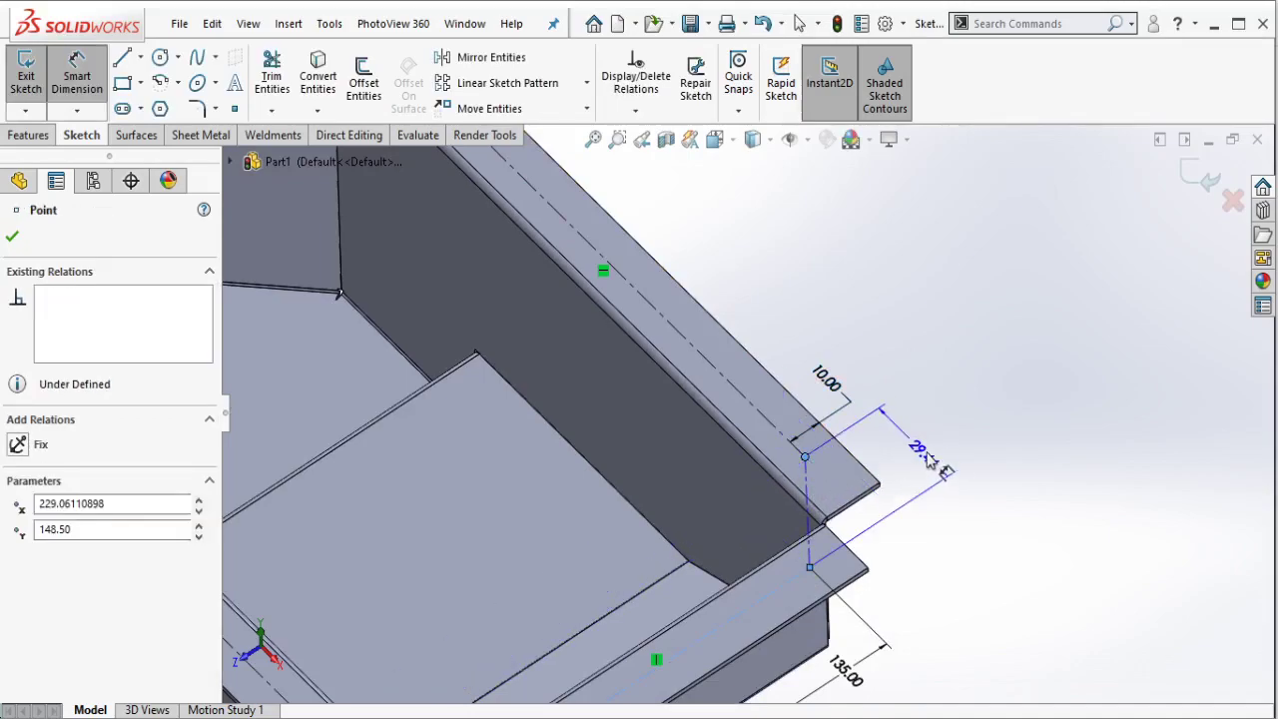
{"action": "left_click", "coordinate": [938, 454]}
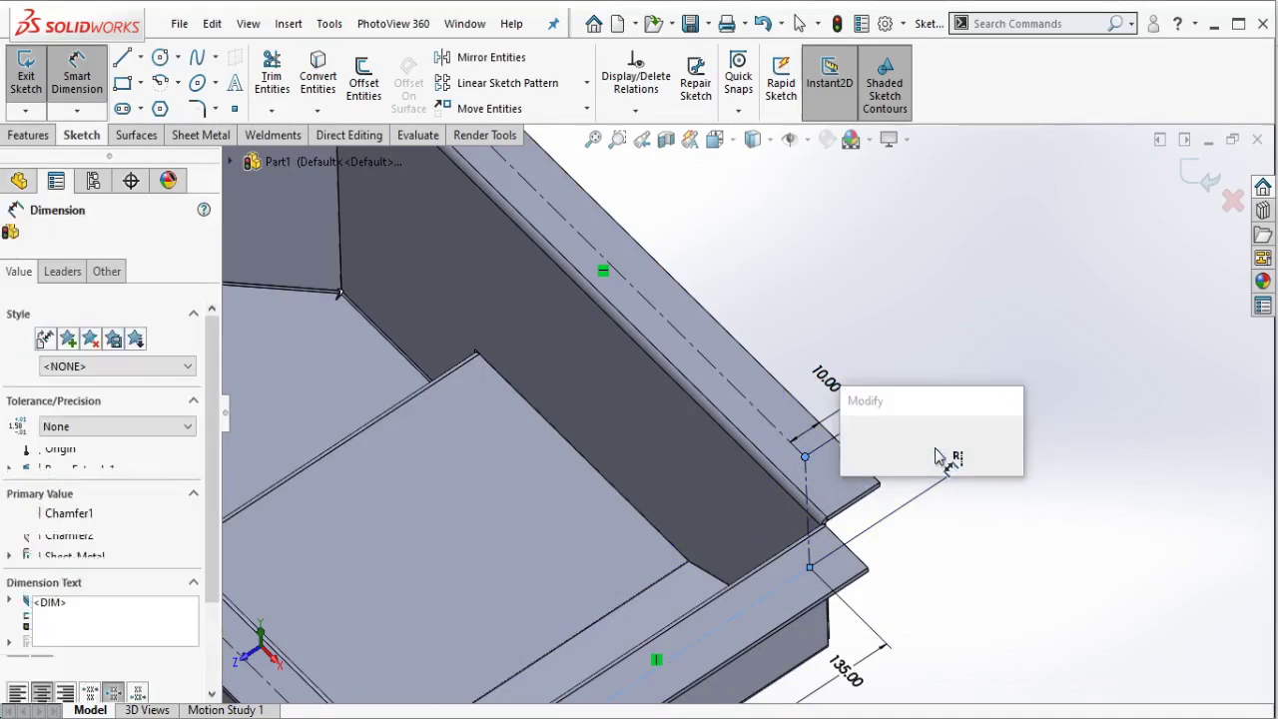
{"action": "type", "text": "30"}
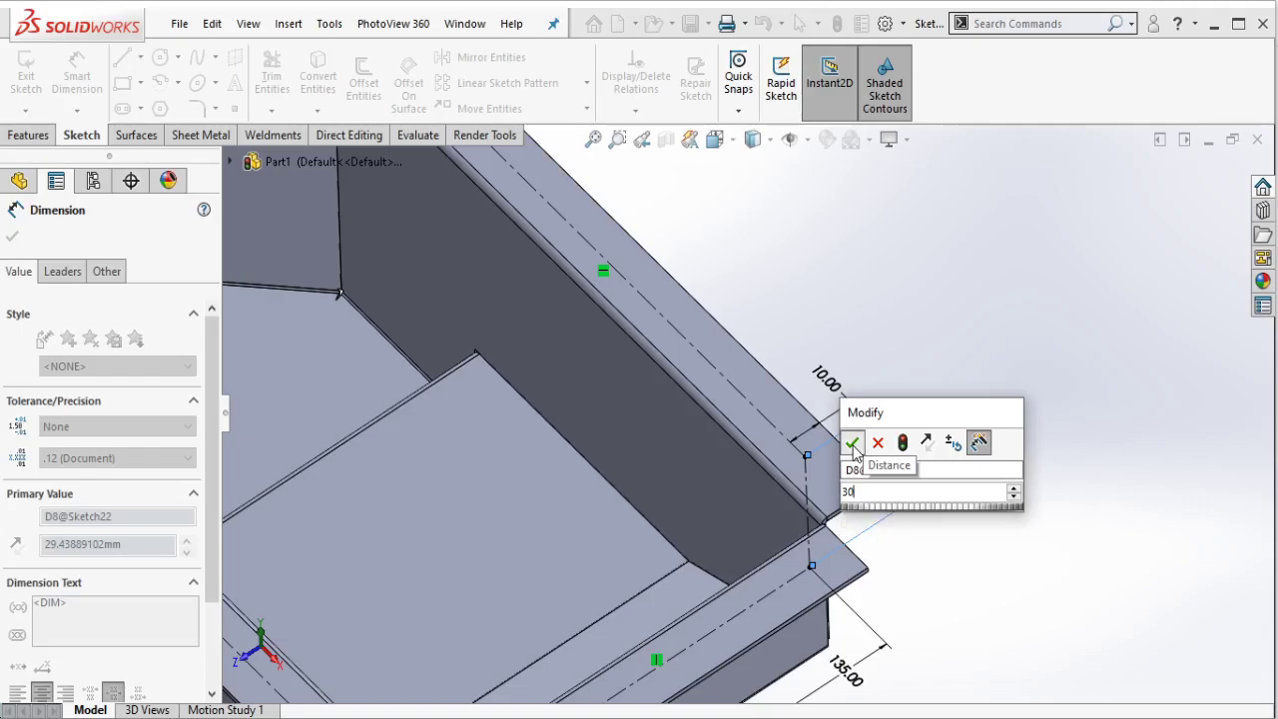
{"action": "left_click", "coordinate": [851, 442]}
{"action": "scroll", "coordinate": [585, 256], "scroll_direction": "up", "scroll_amount": 3}
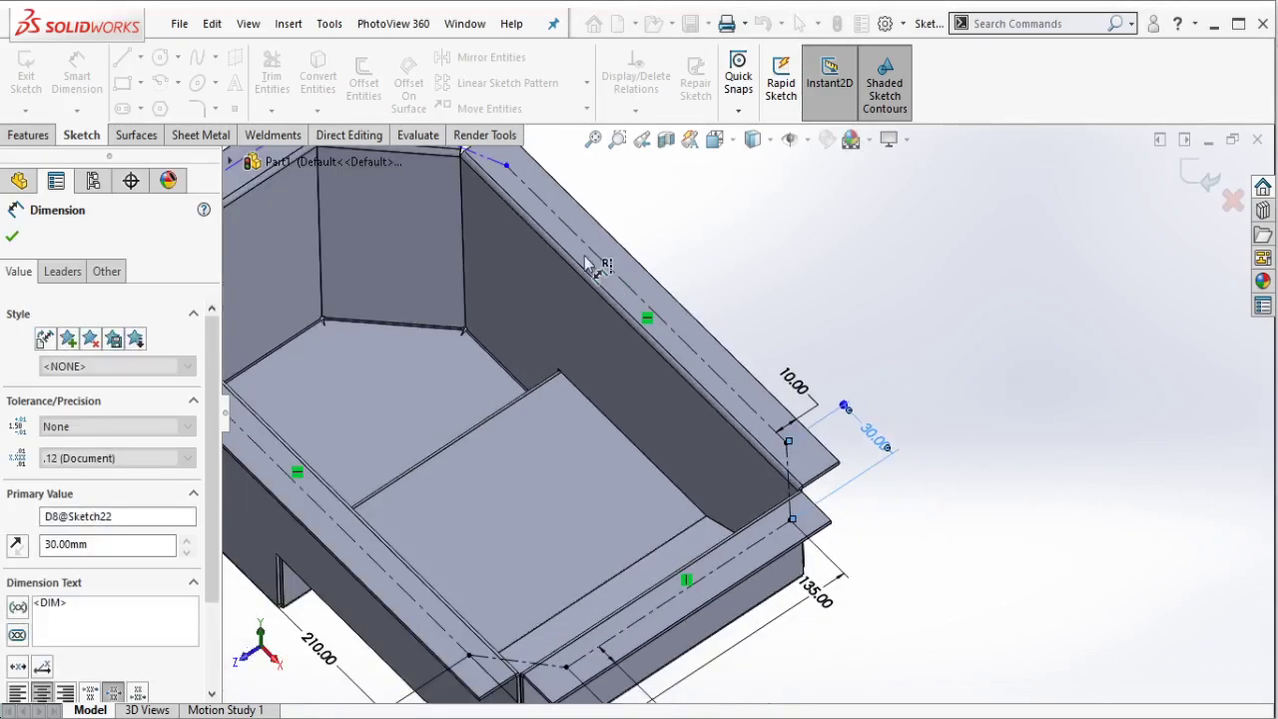
{"action": "scroll", "coordinate": [584, 256], "scroll_direction": "up", "scroll_amount": 2}
{"action": "scroll", "coordinate": [728, 319], "scroll_direction": "down", "scroll_amount": 2}
{"action": "scroll", "coordinate": [729, 319], "scroll_direction": "down", "scroll_amount": 3}
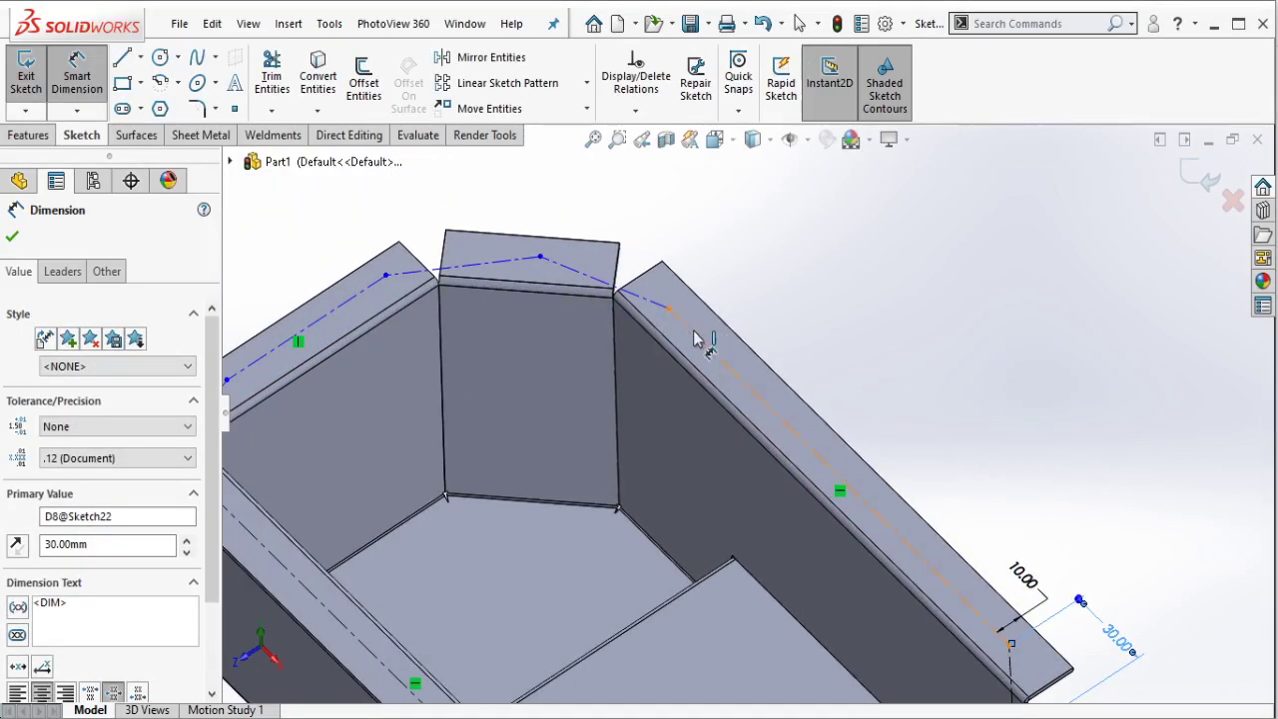
{"action": "left_click", "coordinate": [696, 340]}
{"action": "left_click", "coordinate": [827, 341]}
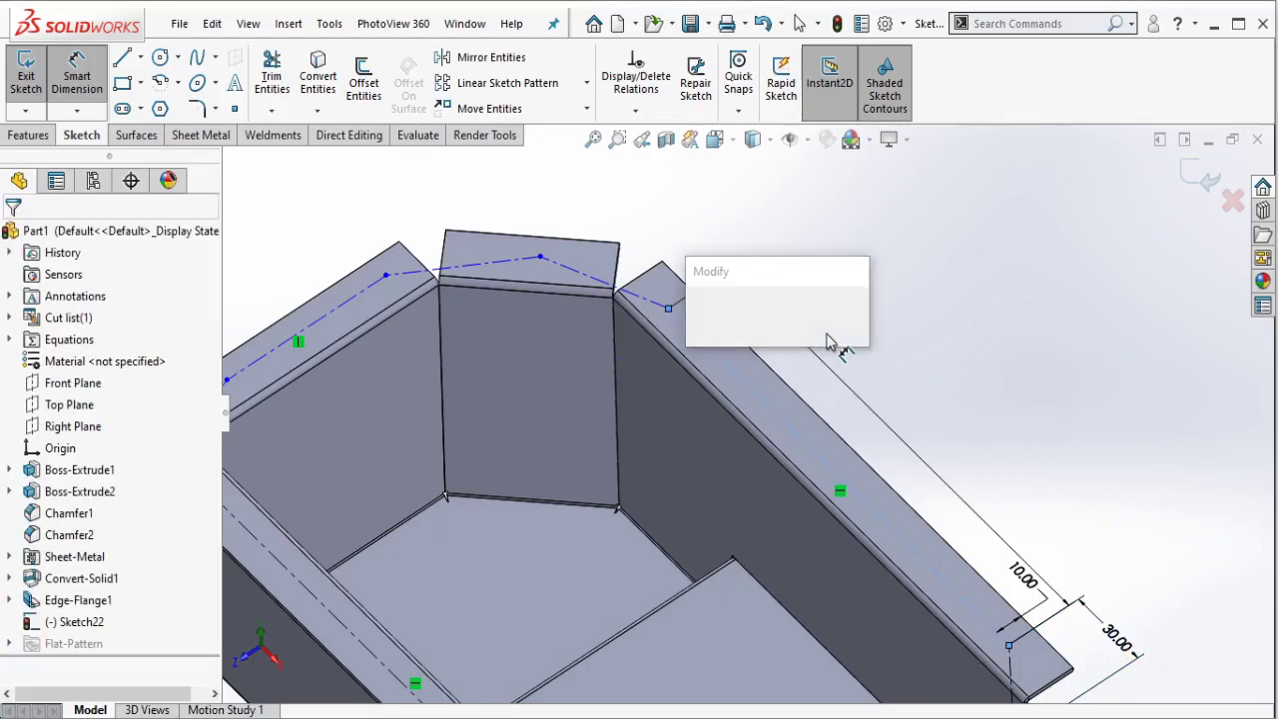
{"action": "type", "text": "170"}
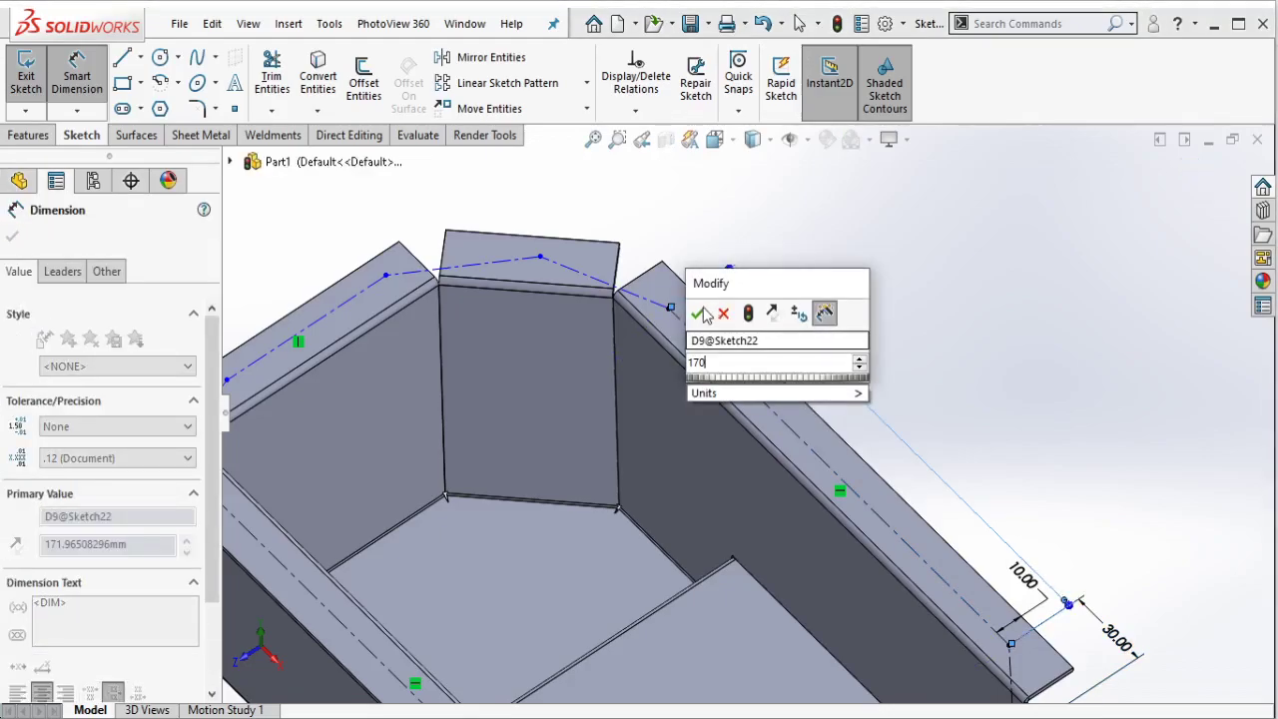
{"action": "left_click", "coordinate": [699, 313]}
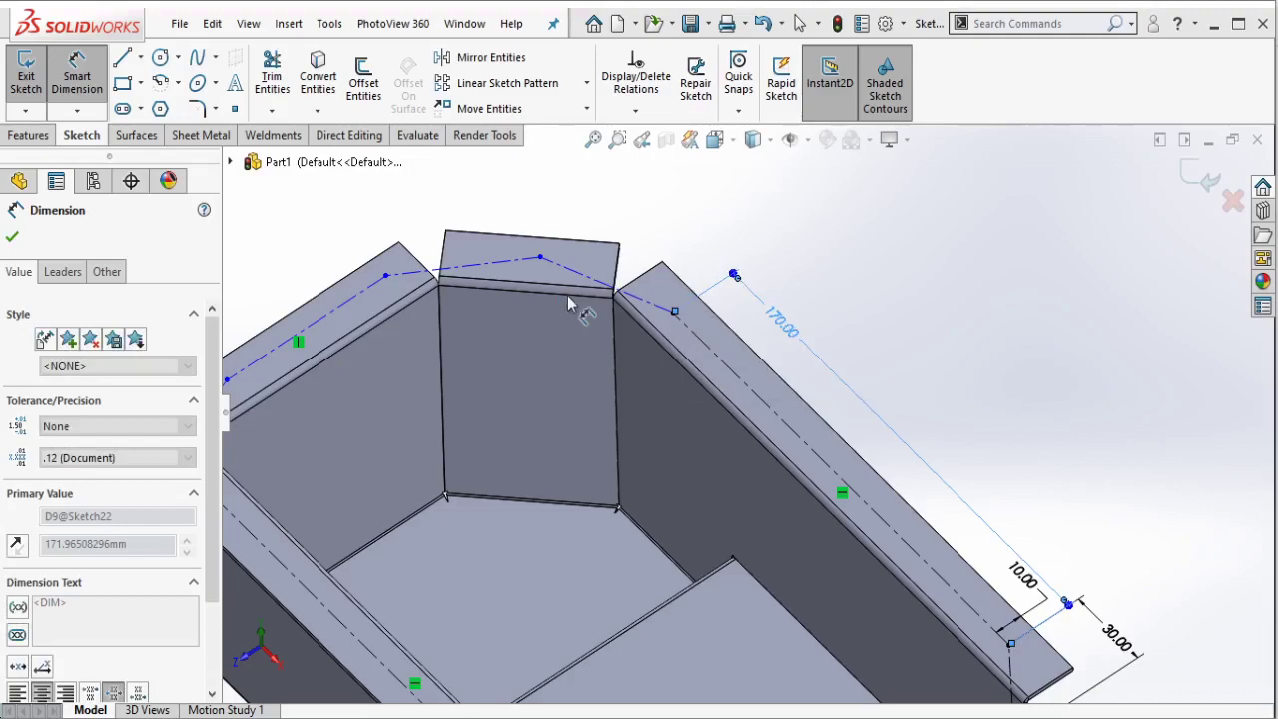
Step: Locate the corner point at 45 mm and set 20 mm between two end-flange points
{"action": "scroll", "coordinate": [559, 289], "scroll_direction": "down", "scroll_amount": 1}
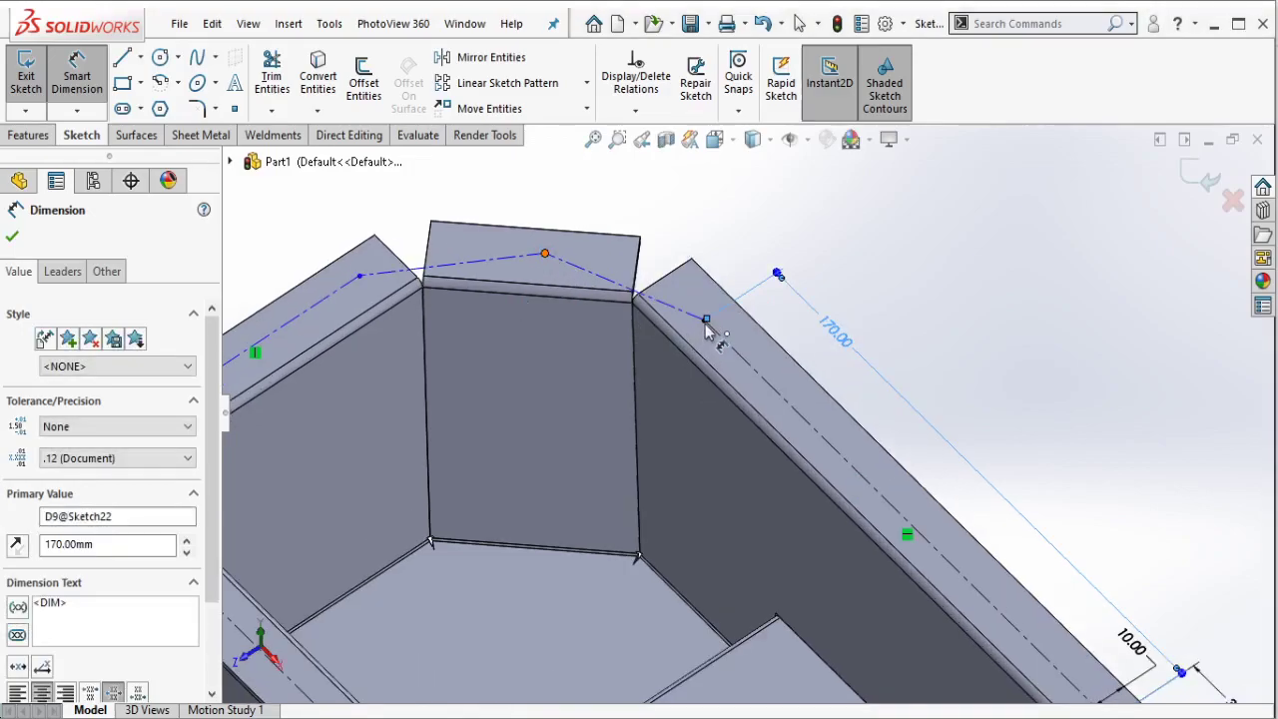
{"action": "left_click", "coordinate": [705, 320]}
{"action": "left_click", "coordinate": [705, 281]}
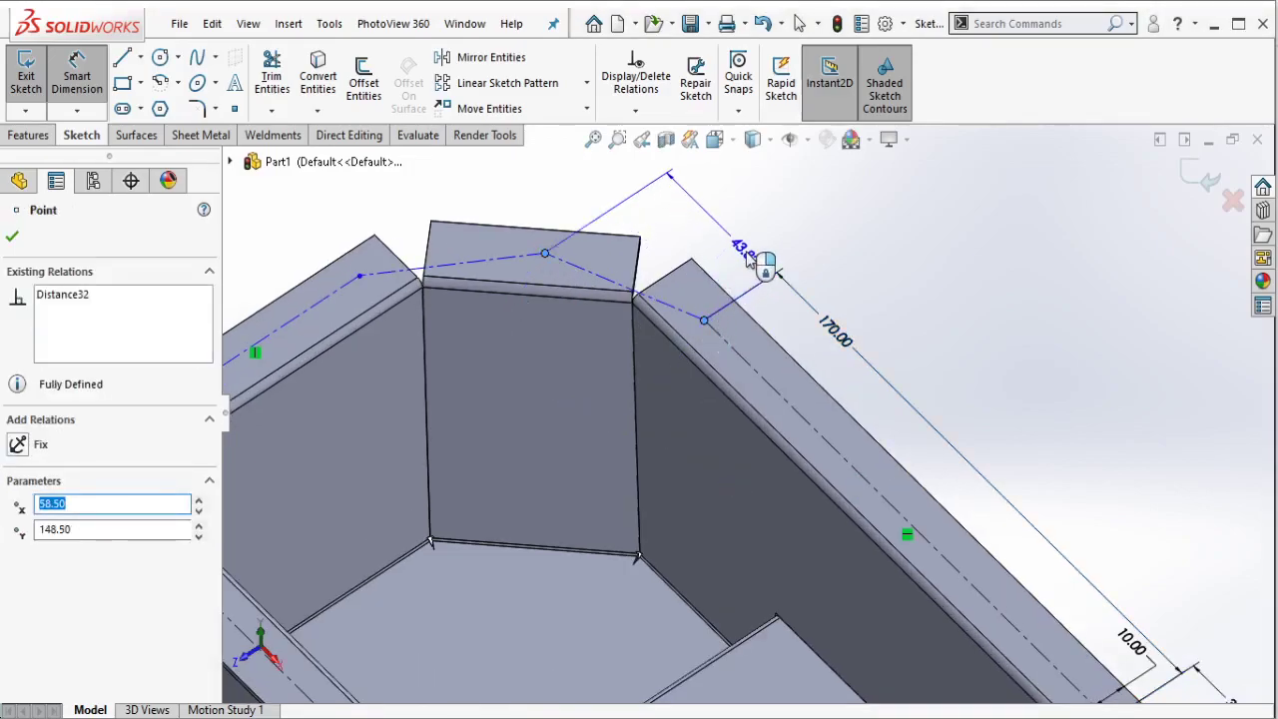
{"action": "left_click", "coordinate": [751, 260]}
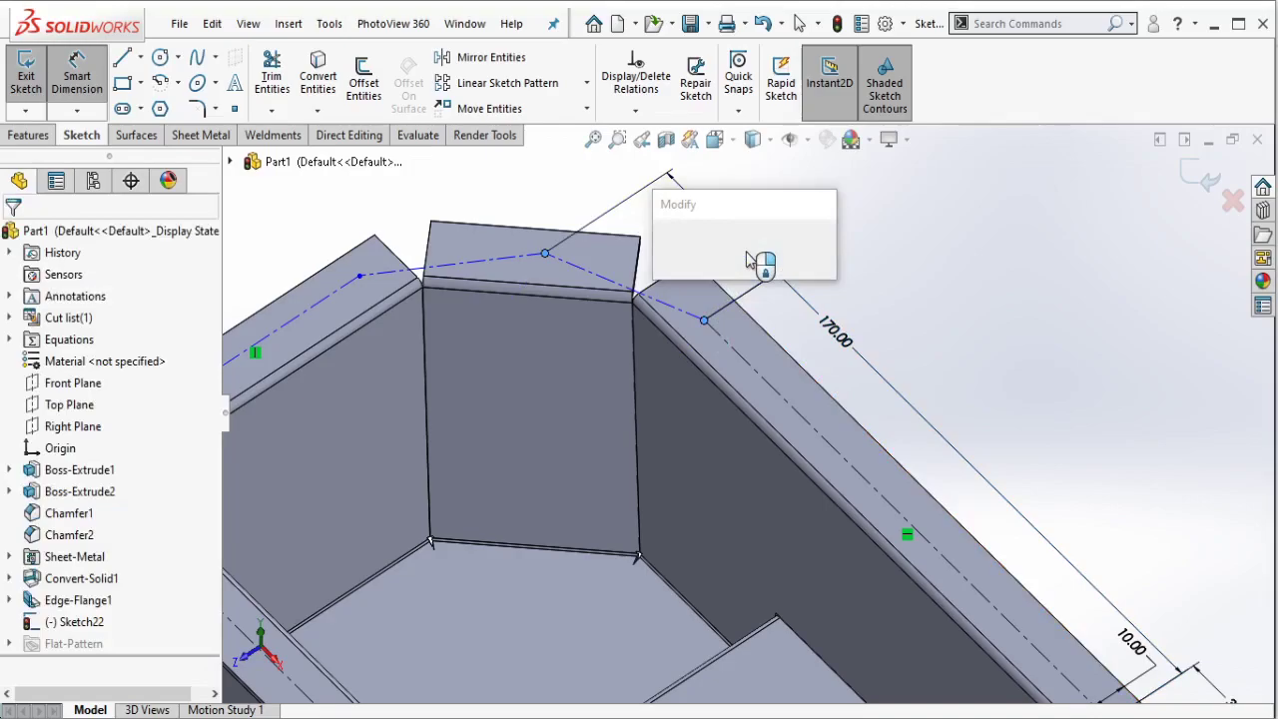
{"action": "type", "text": "45"}
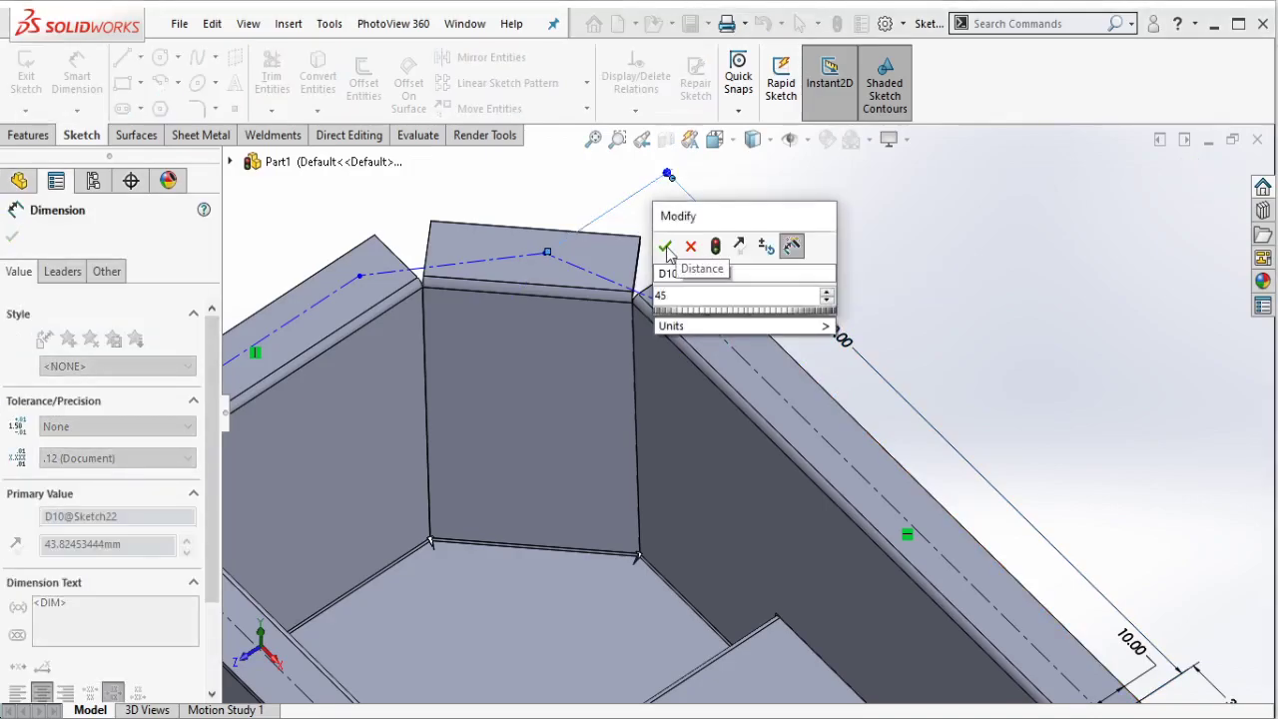
{"action": "left_click", "coordinate": [666, 247]}
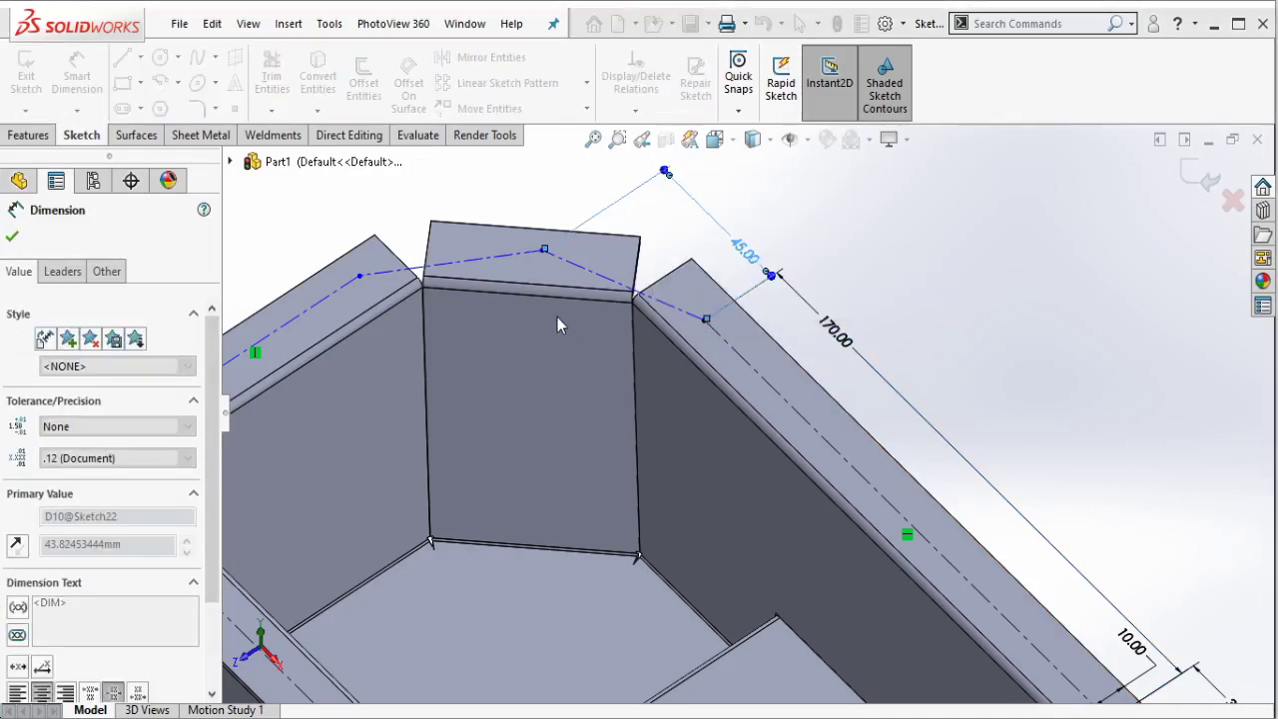
{"action": "left_click", "coordinate": [554, 259]}
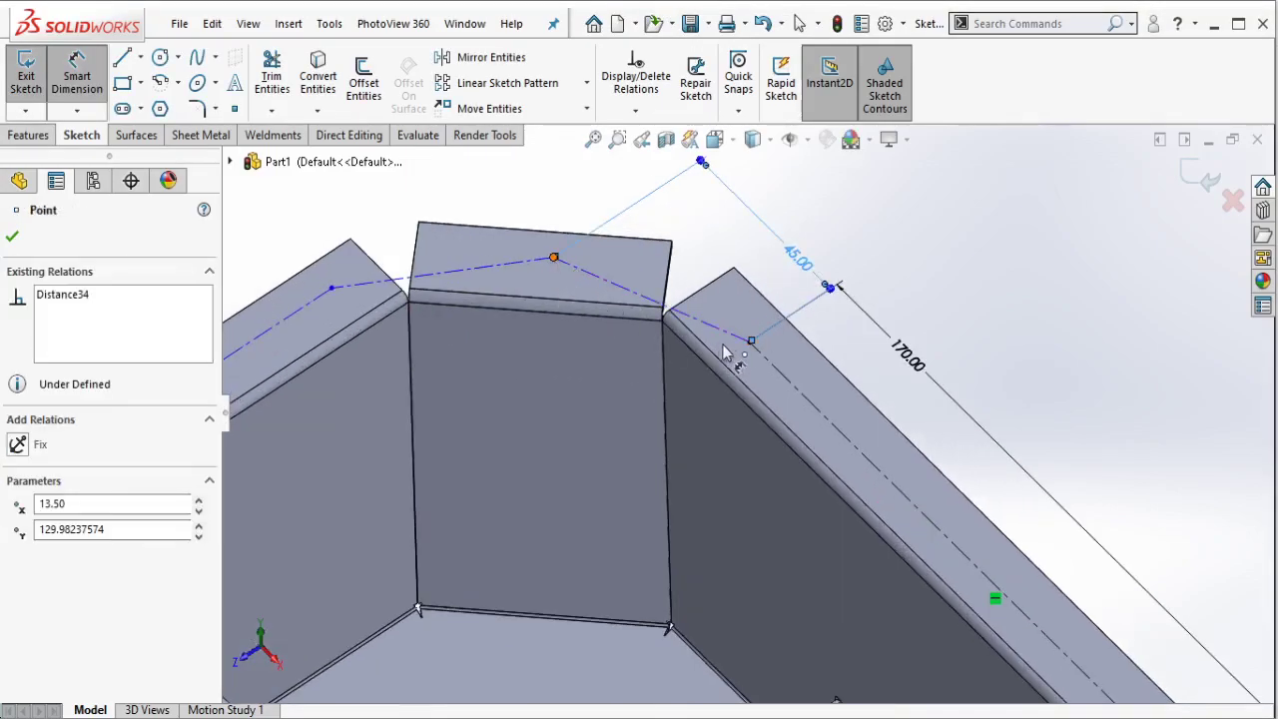
{"action": "left_click", "coordinate": [751, 345]}
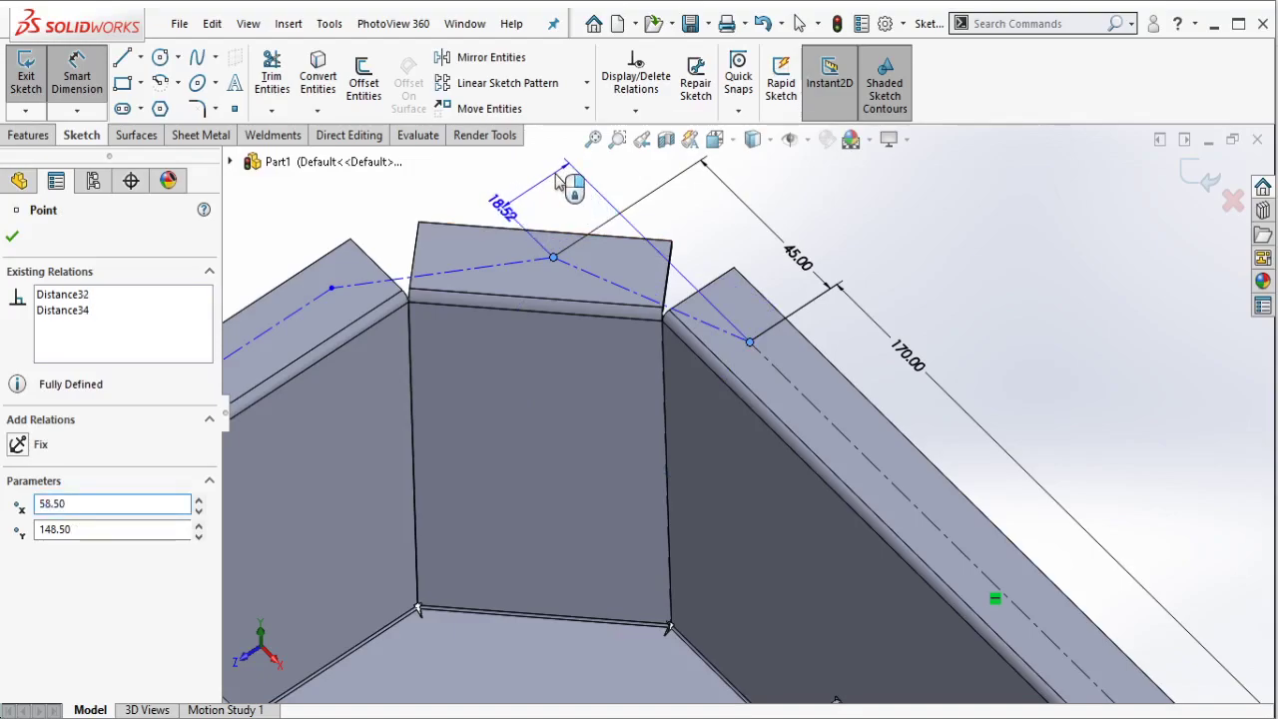
{"action": "left_click", "coordinate": [556, 181]}
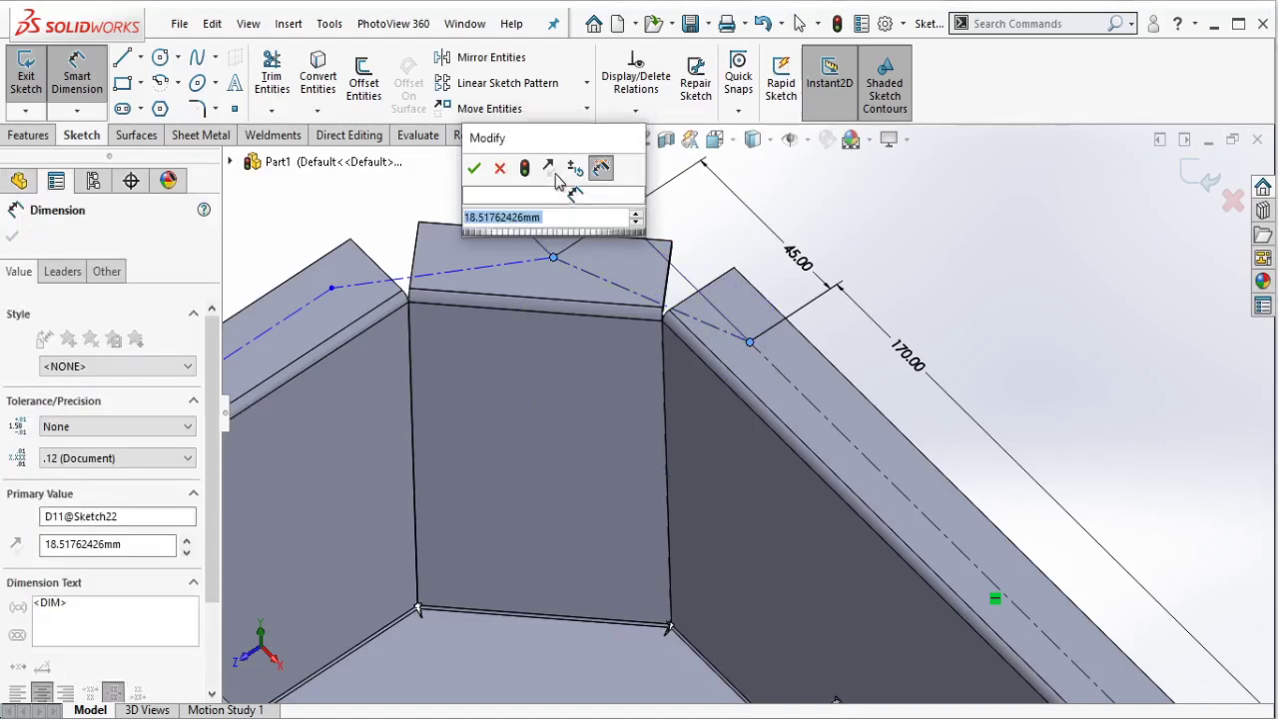
{"action": "type", "text": "20"}
{"action": "left_click", "coordinate": [471, 170]}
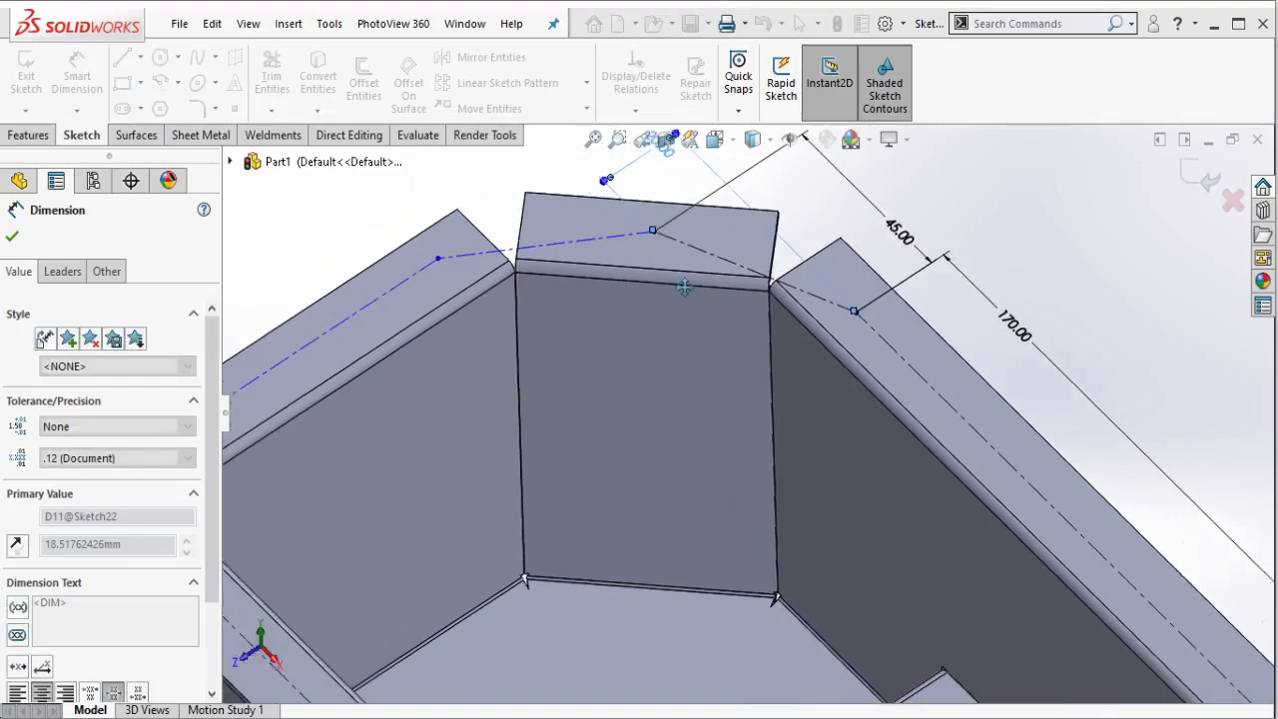
Step: Dimension the left-flange construction lines with 15 mm and 10 mm offsets
{"action": "middle_click_drag", "start_coordinate": [553, 324], "coordinate": [526, 377]}
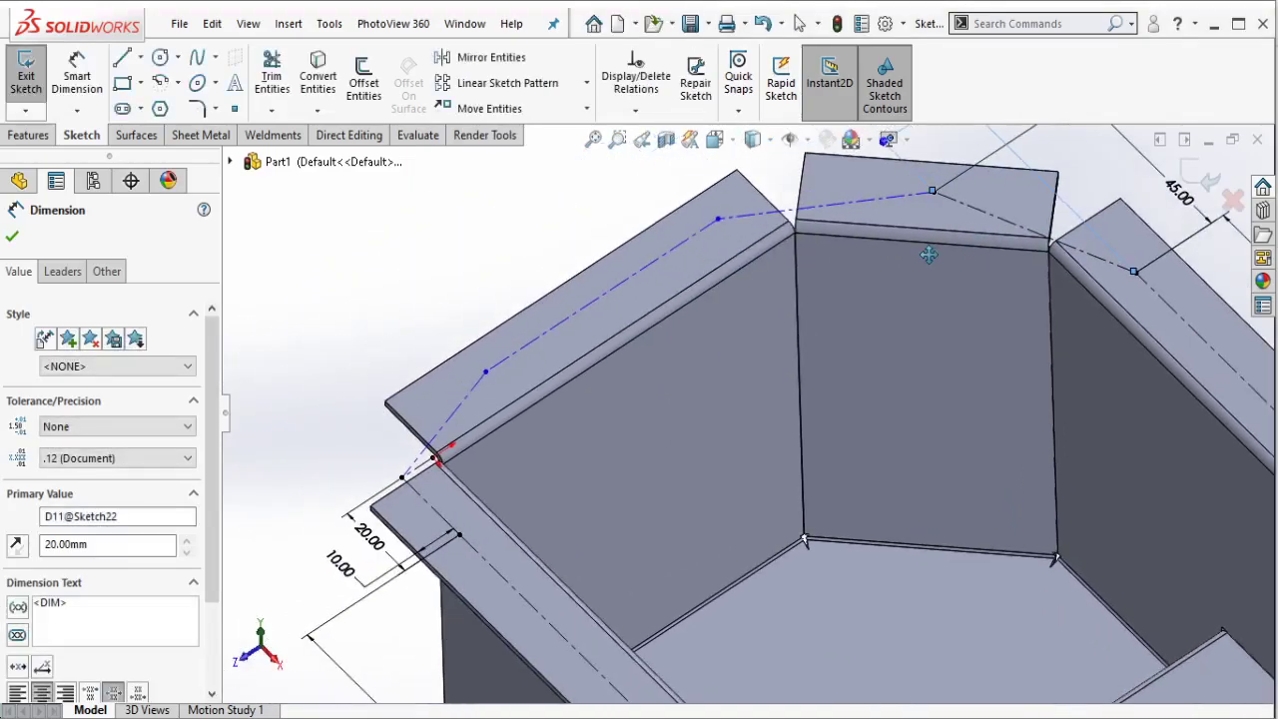
{"action": "left_click", "coordinate": [486, 374]}
{"action": "double_click", "coordinate": [390, 361]}
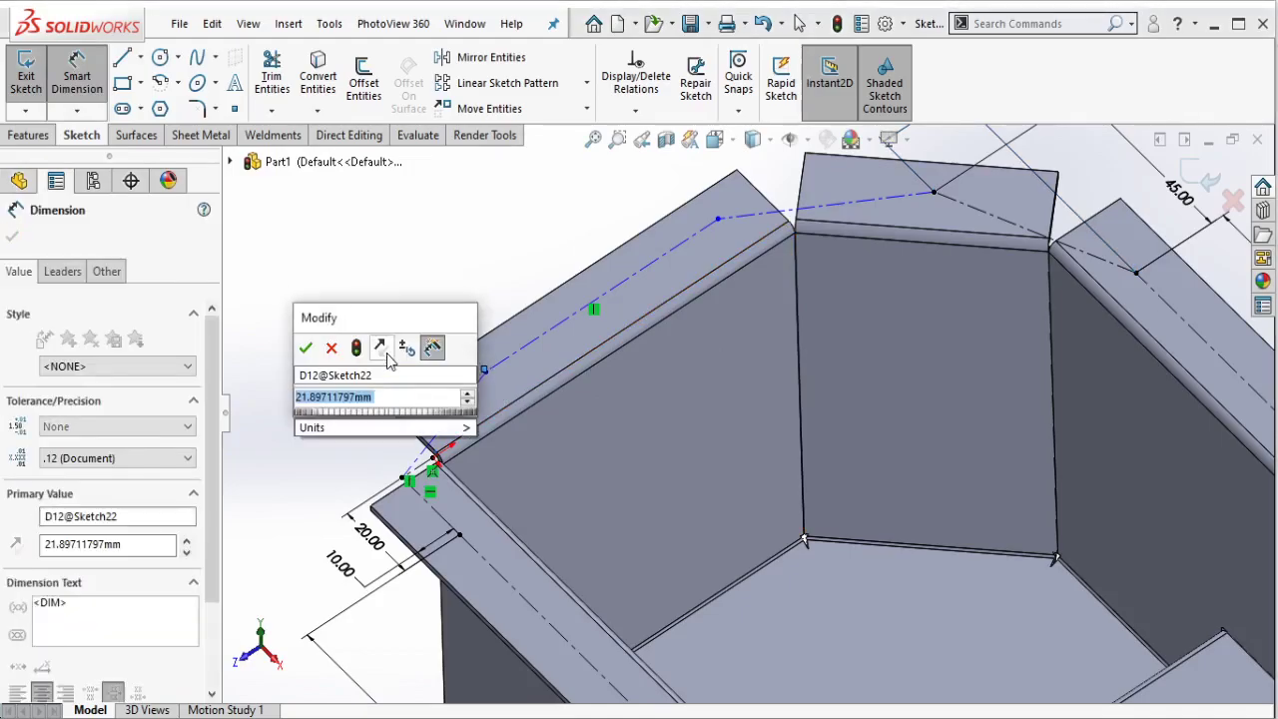
{"action": "type", "text": "15"}
{"action": "left_click", "coordinate": [306, 349]}
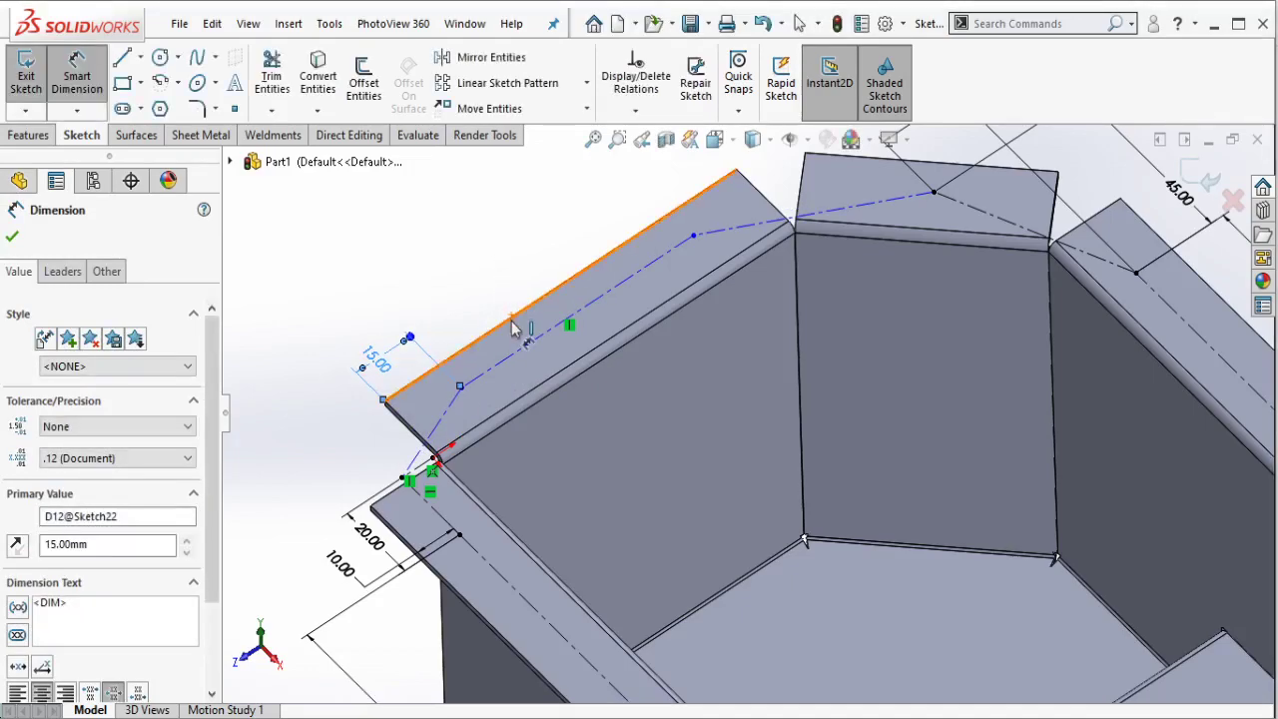
{"action": "left_click", "coordinate": [515, 278]}
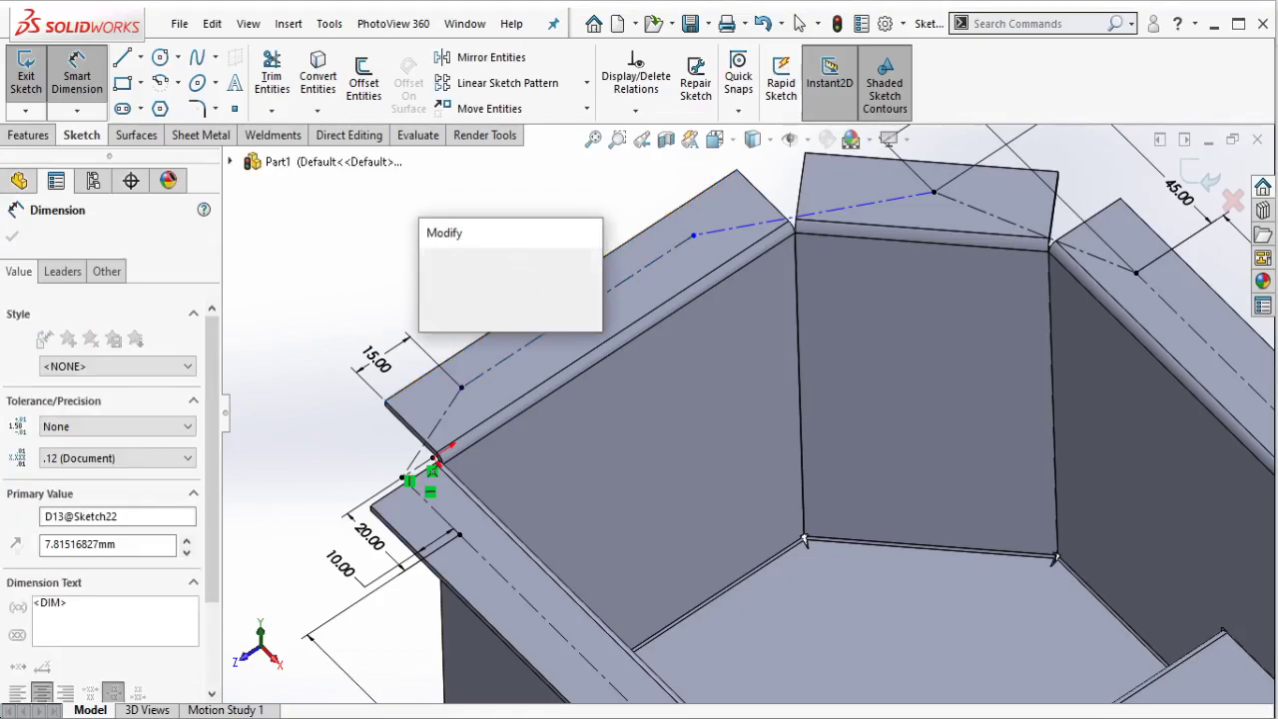
{"action": "left_click", "coordinate": [431, 264]}
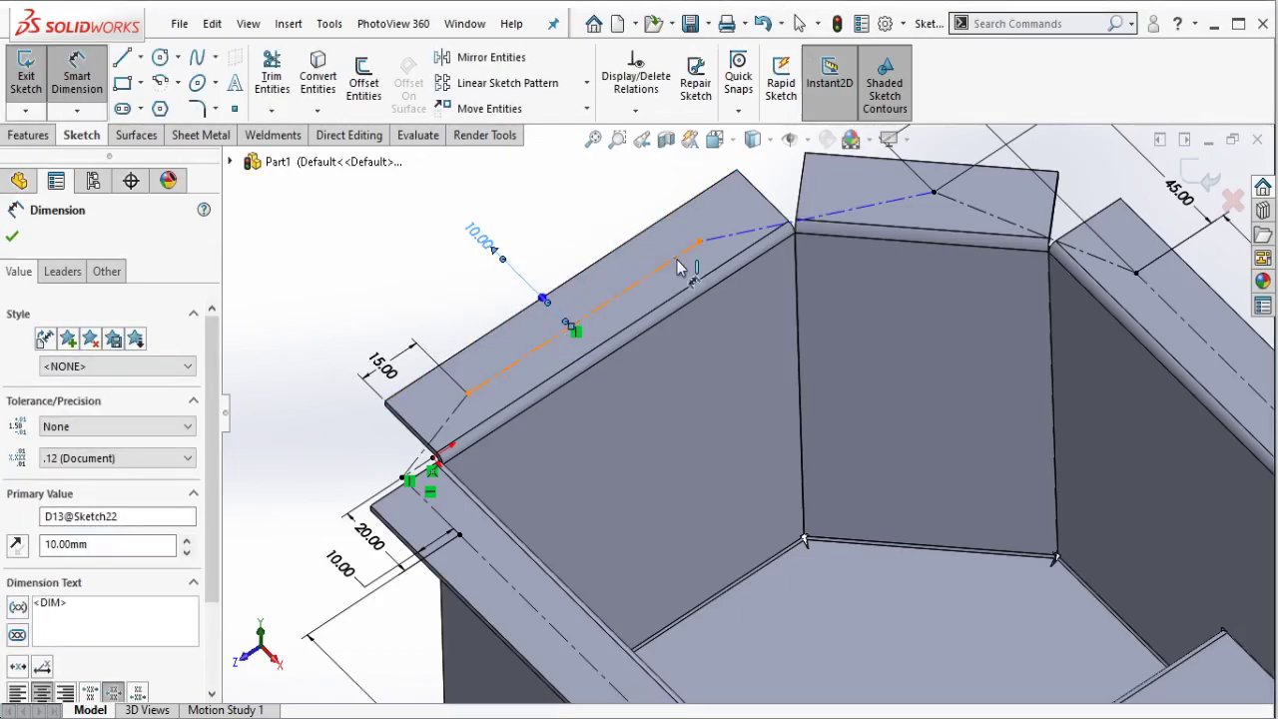
Step: Set the construction line length to 70 mm, completing Sketch22
{"action": "left_click", "coordinate": [619, 247]}
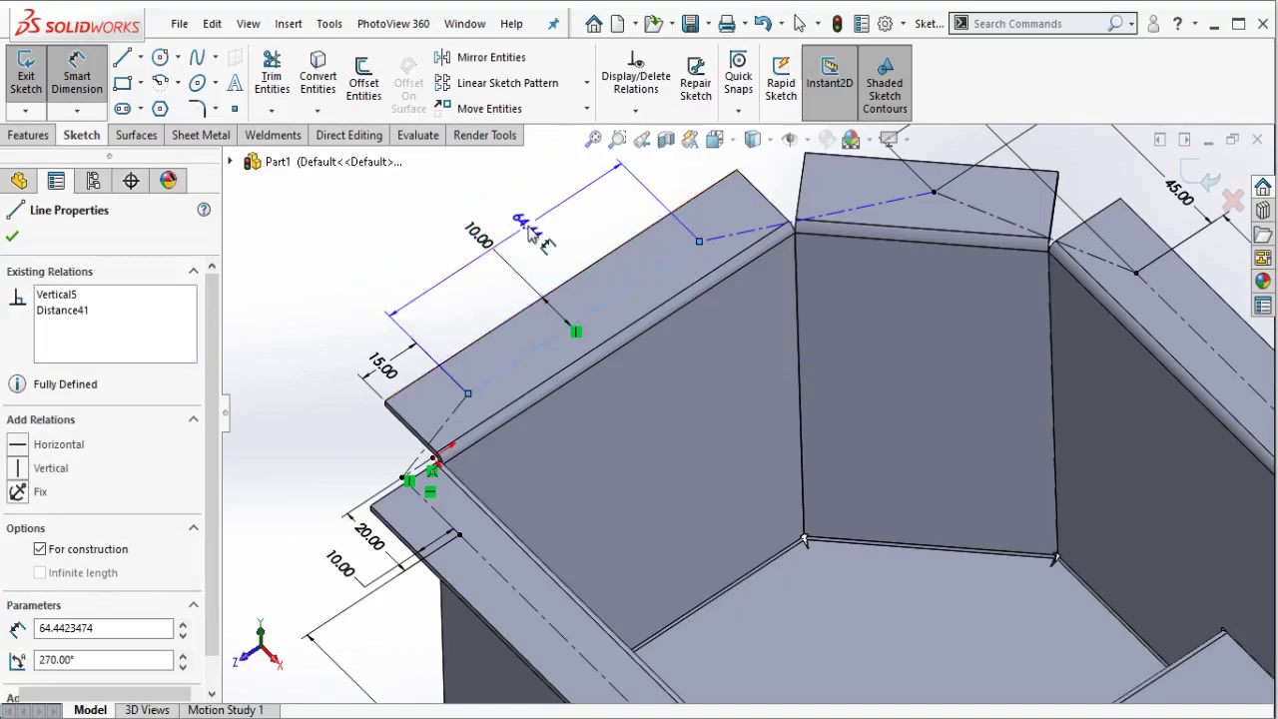
{"action": "left_click", "coordinate": [530, 234]}
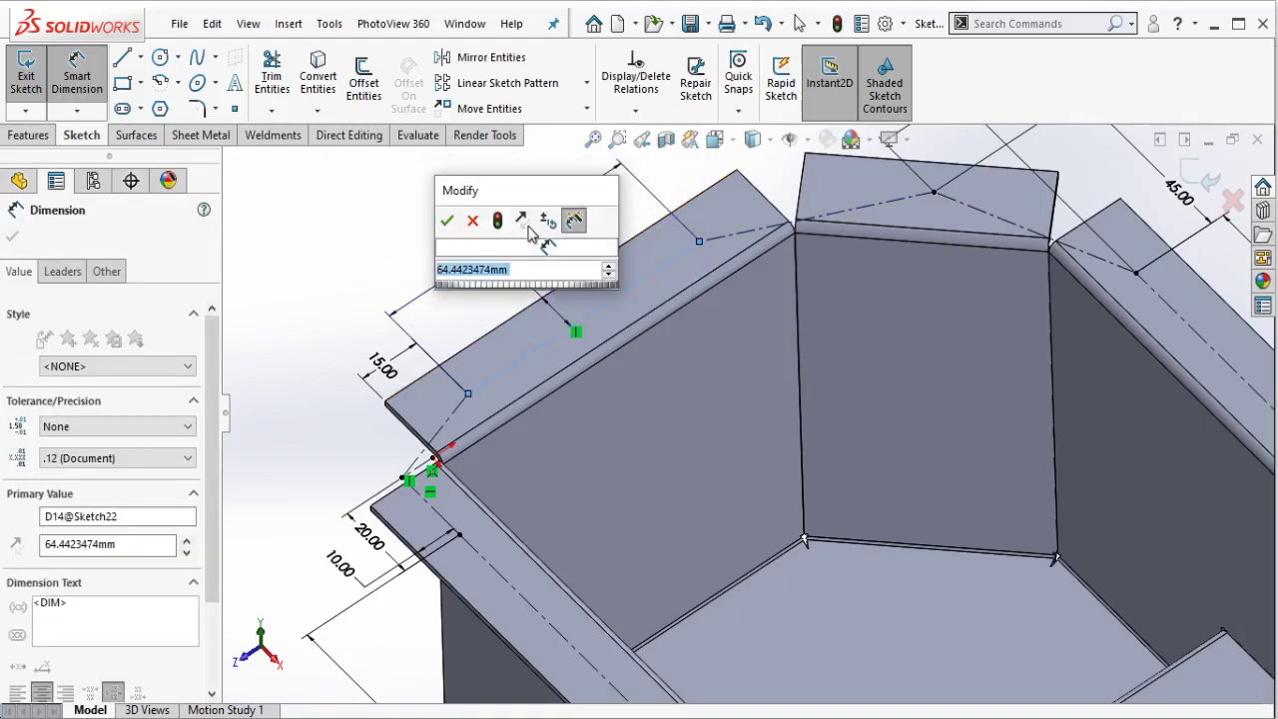
{"action": "type", "text": "70"}
{"action": "left_click", "coordinate": [445, 221]}
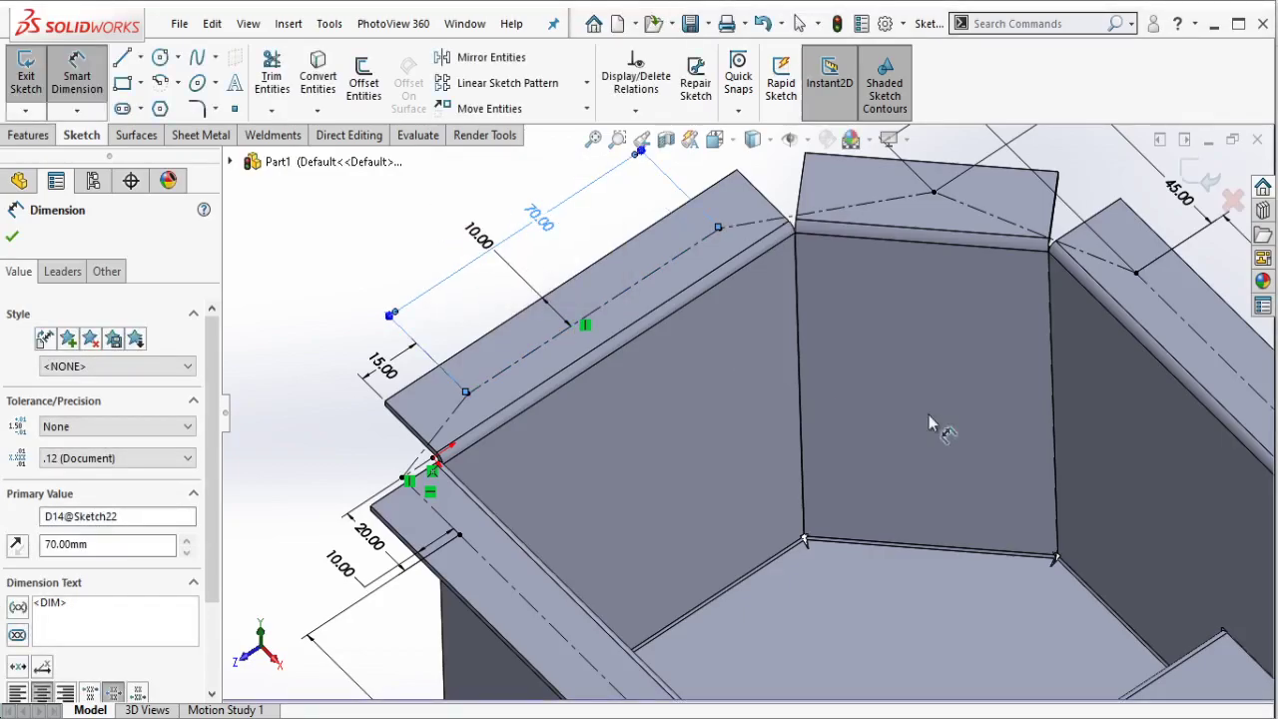
{"action": "middle_click_drag", "start_coordinate": [928, 414], "coordinate": [807, 325]}
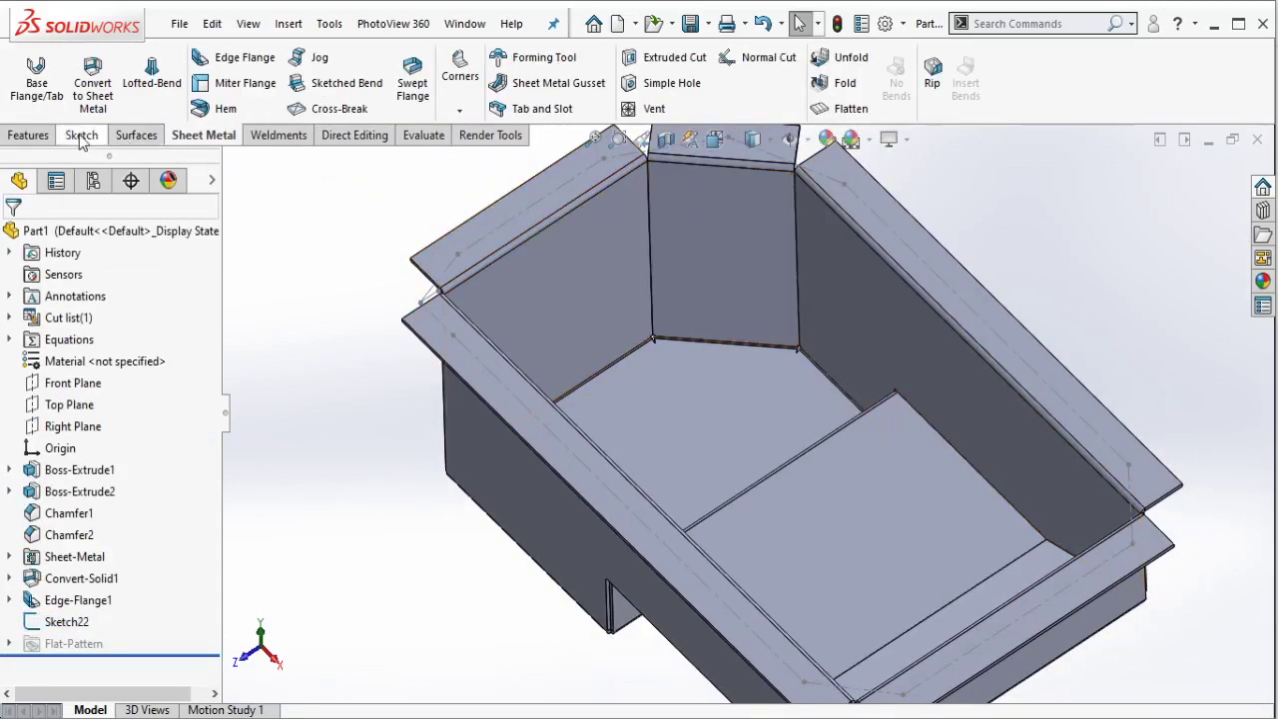
Step: Start a Hole Wizard feature and place hole points on the top and lower flanges
{"action": "left_click", "coordinate": [30, 135]}
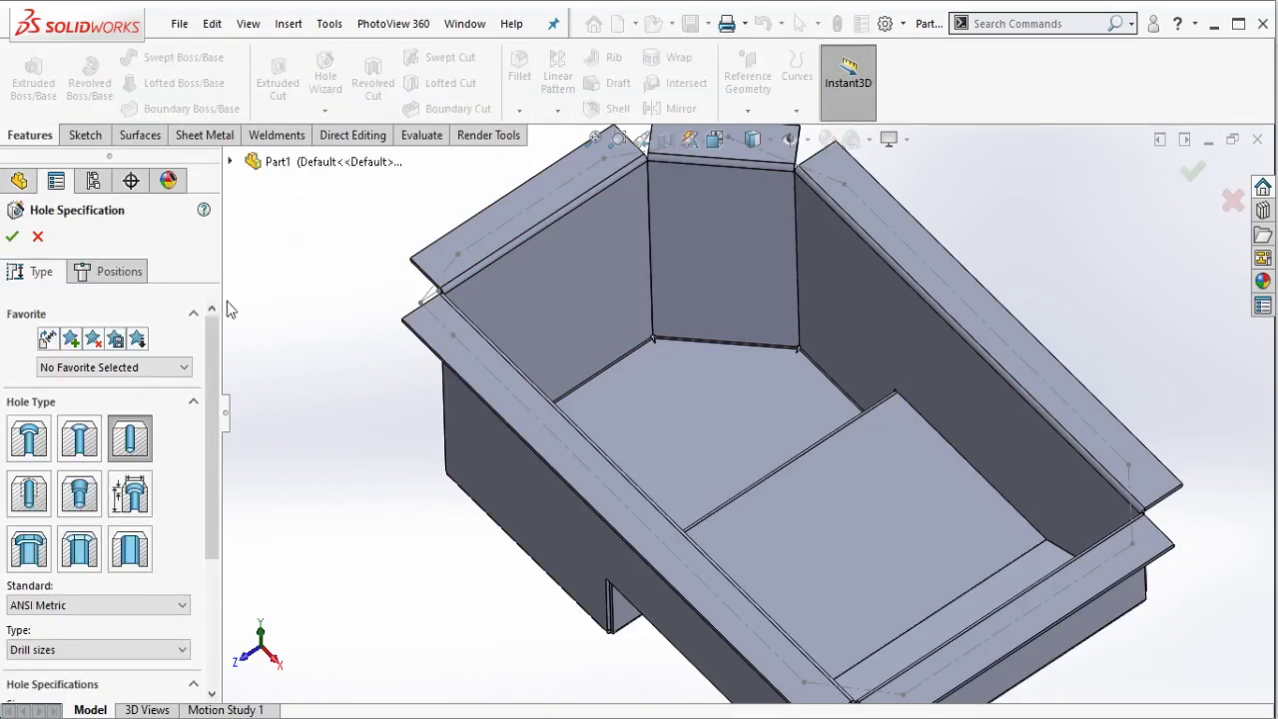
{"action": "left_click", "coordinate": [117, 271]}
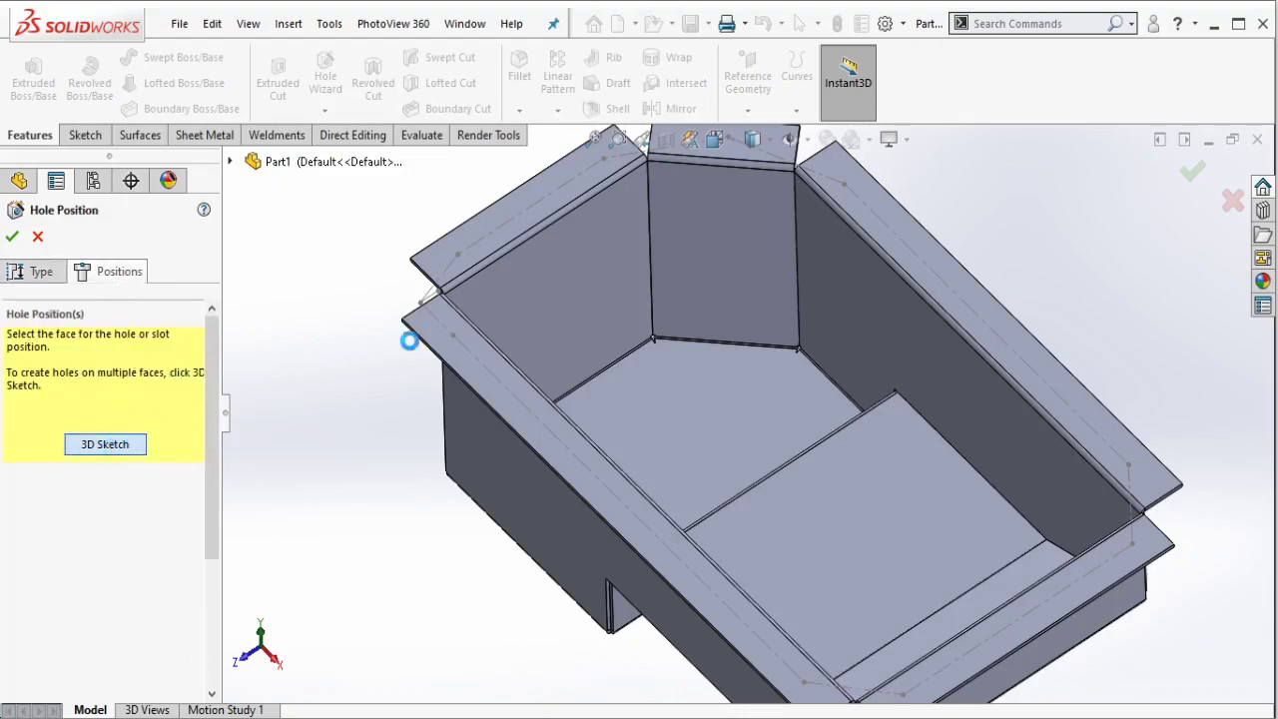
{"action": "scroll", "coordinate": [506, 286], "scroll_direction": "down", "scroll_amount": 2}
{"action": "scroll", "coordinate": [505, 279], "scroll_direction": "down", "scroll_amount": 2}
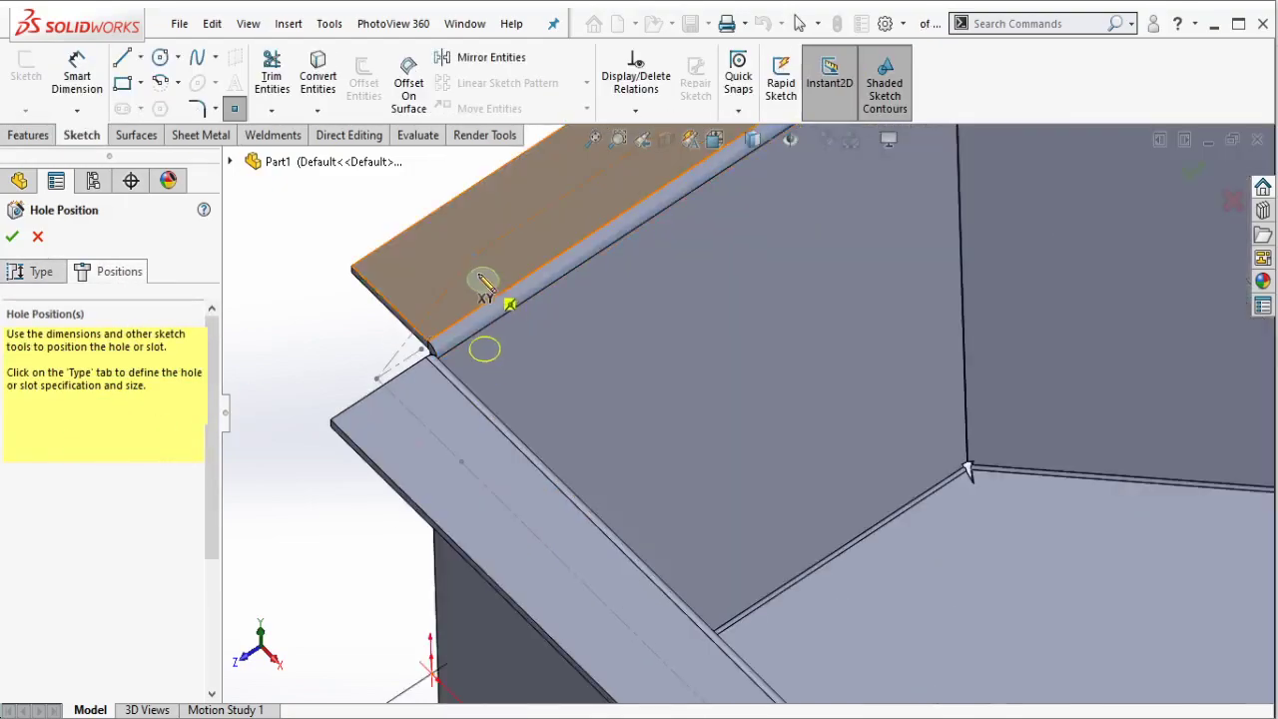
{"action": "left_click", "coordinate": [474, 257]}
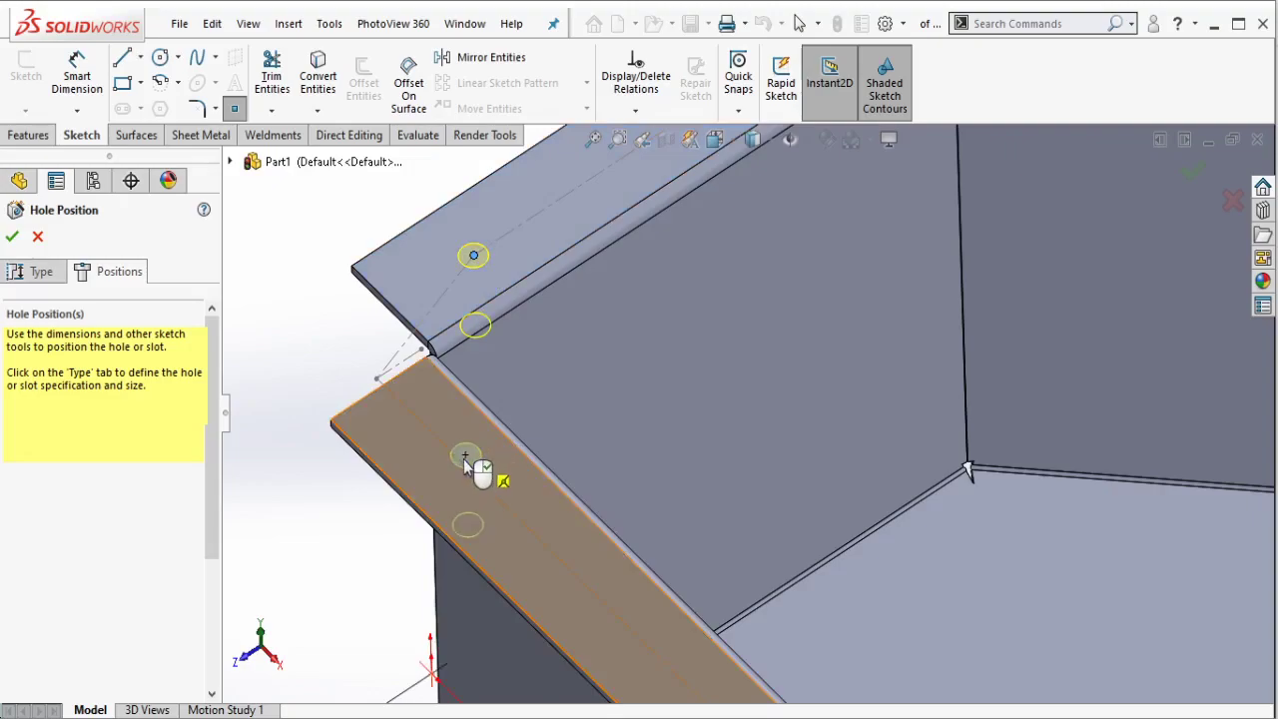
{"action": "left_click", "coordinate": [464, 448]}
Step: Place hole points on the remaining flanges around the tray
{"action": "scroll", "coordinate": [476, 467], "scroll_direction": "up", "scroll_amount": 3}
{"action": "scroll", "coordinate": [779, 530], "scroll_direction": "down", "scroll_amount": 3}
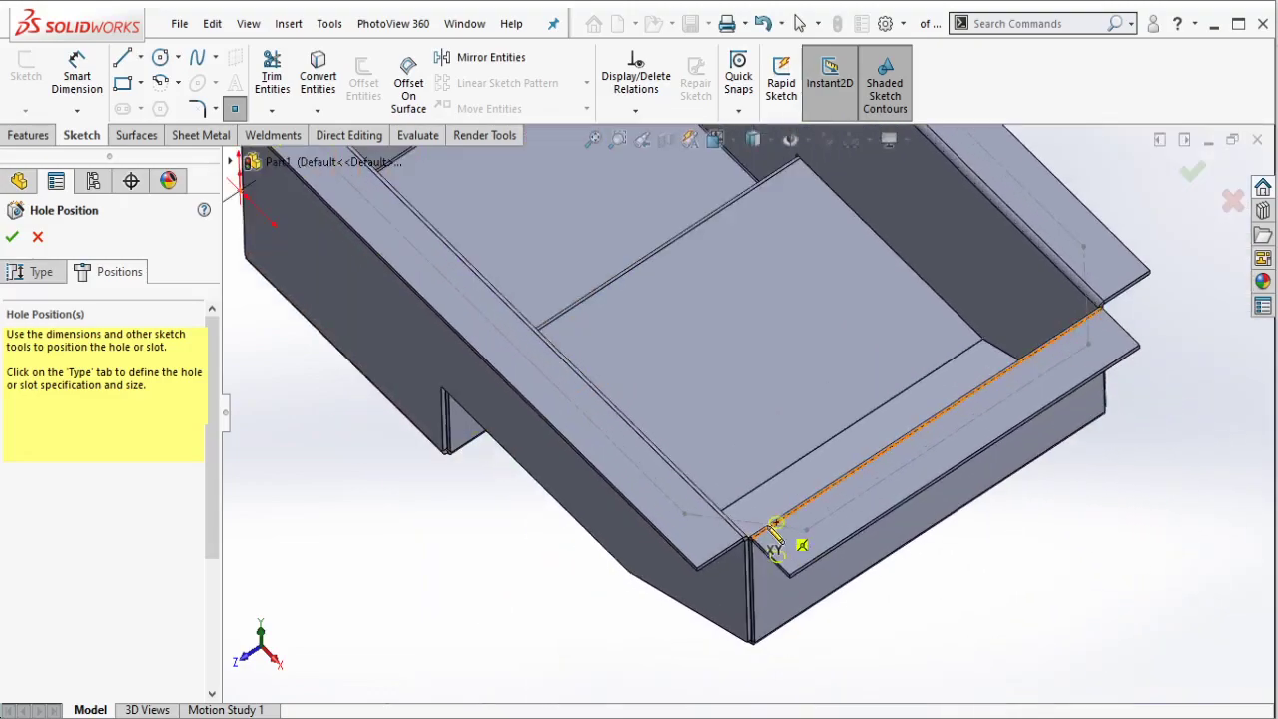
{"action": "scroll", "coordinate": [662, 517], "scroll_direction": "down", "scroll_amount": 2}
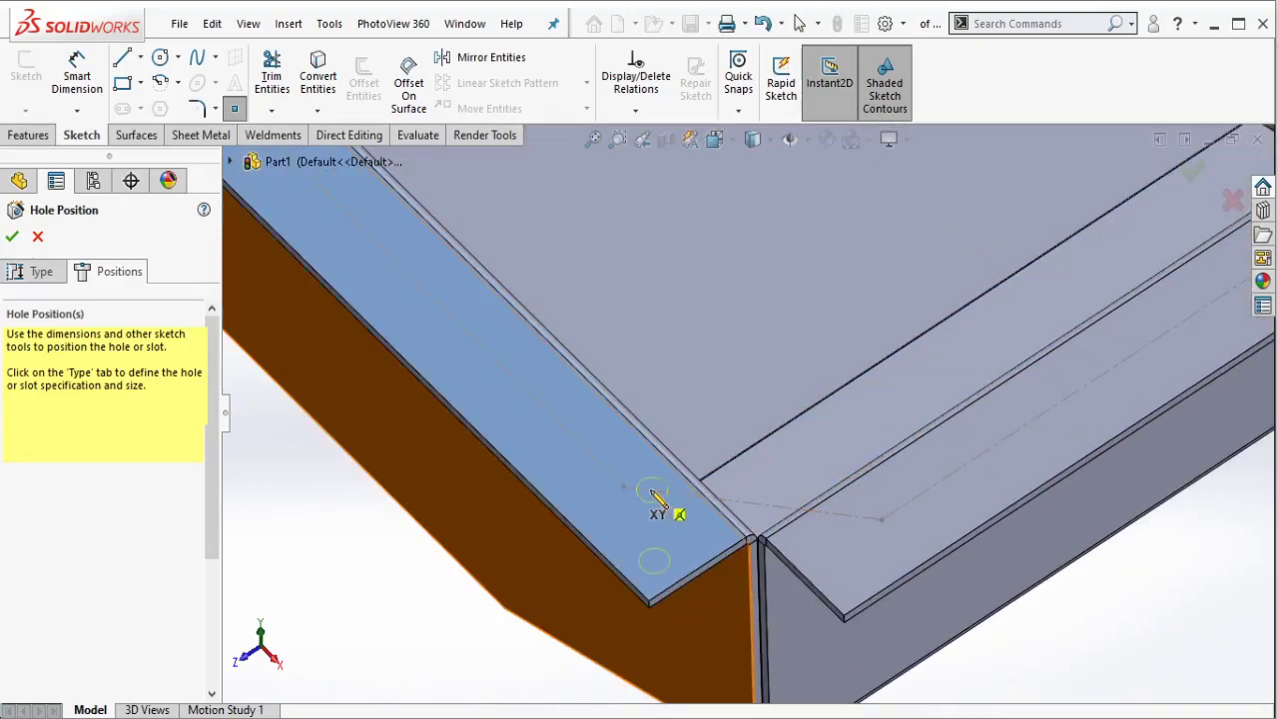
{"action": "mouse_move", "coordinate": [654, 496]}
{"action": "middle_mouse_down"}
{"action": "mouse_move", "coordinate": [631, 513]}
{"action": "mouse_move", "coordinate": [631, 491]}
{"action": "middle_mouse_up"}
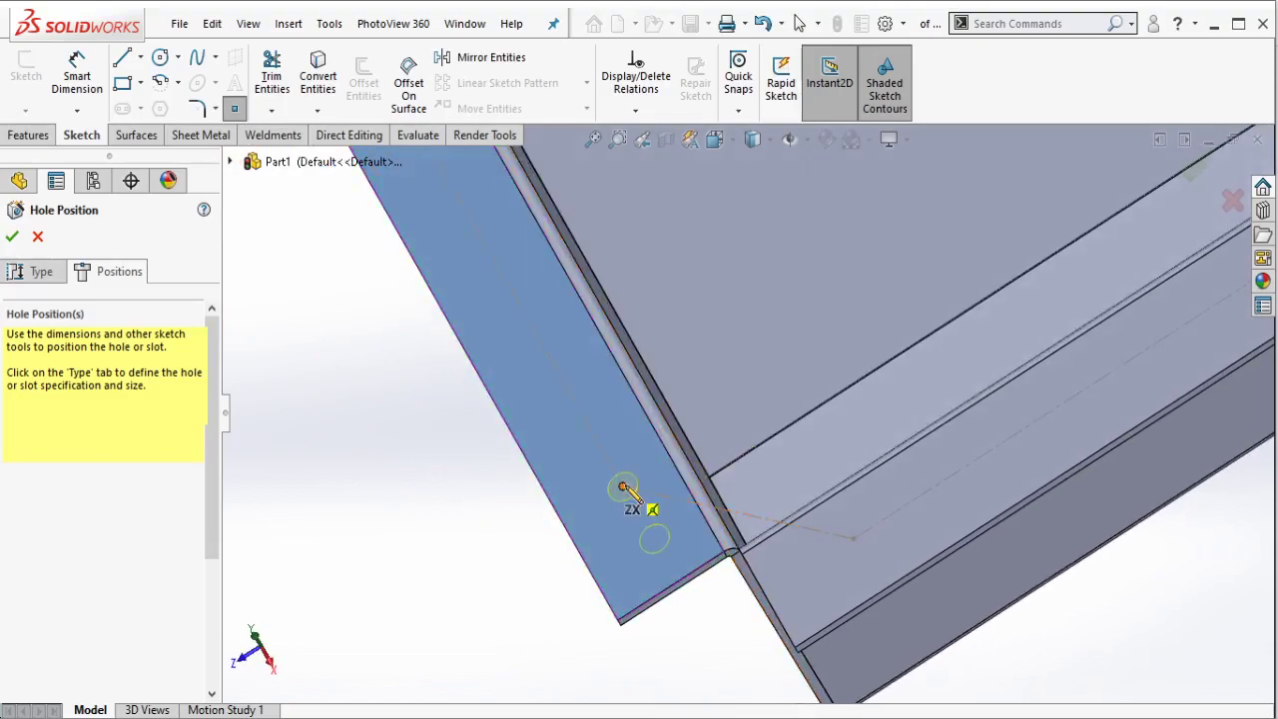
{"action": "left_click", "coordinate": [623, 487]}
{"action": "middle_click_drag", "start_coordinate": [853, 542], "coordinate": [814, 359]}
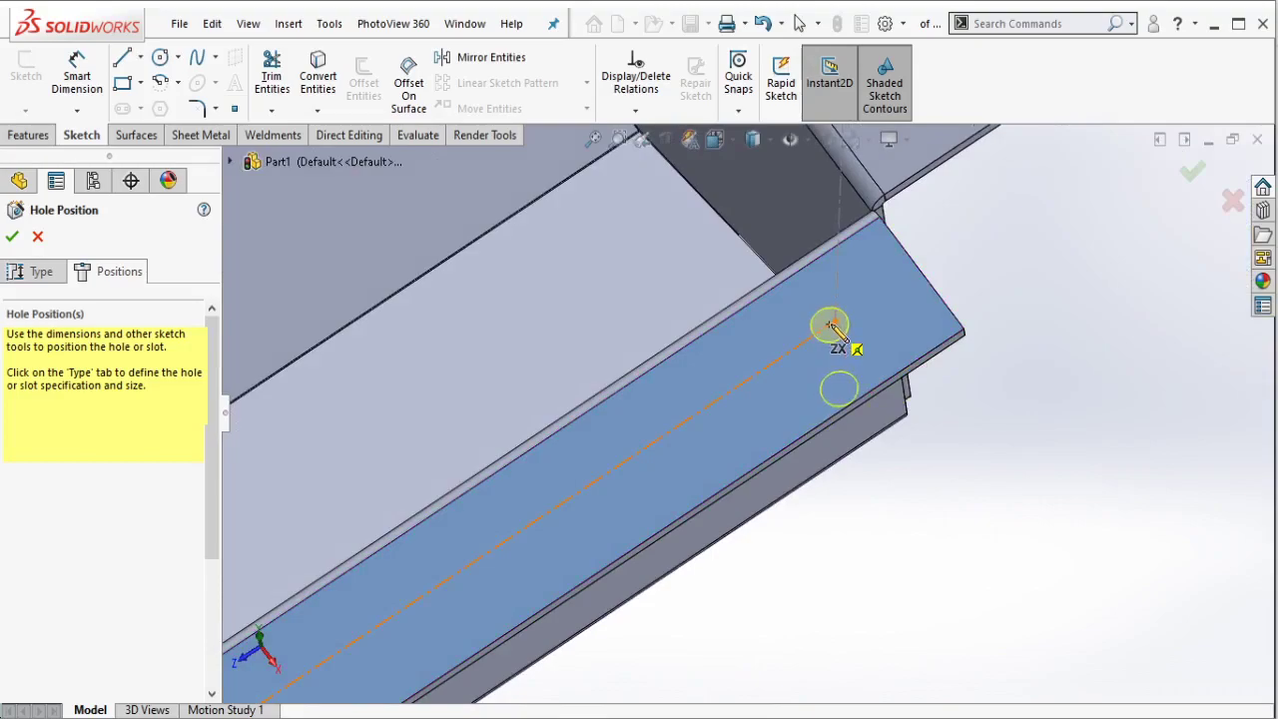
{"action": "middle_click_drag", "start_coordinate": [837, 320], "coordinate": [851, 345]}
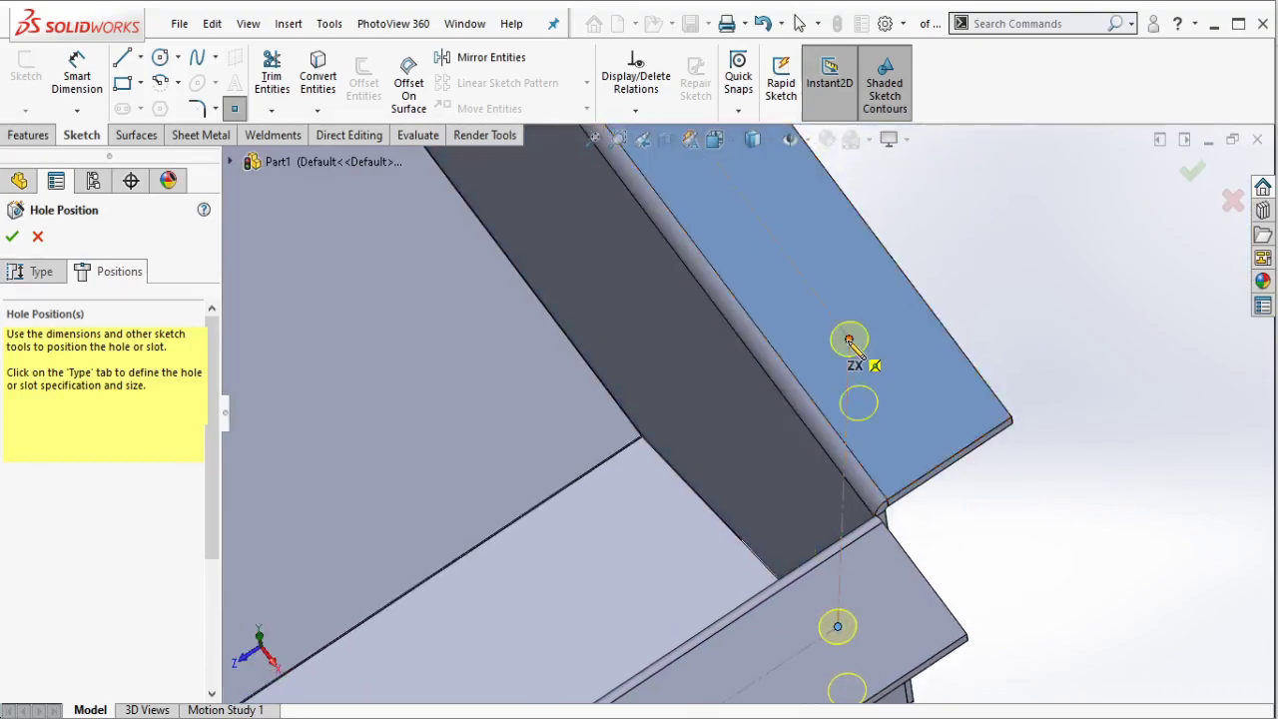
{"action": "mouse_move", "coordinate": [669, 208]}
{"action": "middle_mouse_down"}
{"action": "mouse_move", "coordinate": [639, 336]}
{"action": "mouse_move", "coordinate": [725, 450]}
{"action": "mouse_move", "coordinate": [735, 490]}
{"action": "mouse_move", "coordinate": [726, 421]}
{"action": "mouse_move", "coordinate": [591, 289]}
{"action": "mouse_move", "coordinate": [555, 275]}
{"action": "middle_mouse_up"}
{"action": "left_click", "coordinate": [729, 385]}
{"action": "mouse_move", "coordinate": [456, 293]}
{"action": "middle_mouse_down"}
{"action": "mouse_move", "coordinate": [775, 276]}
{"action": "mouse_move", "coordinate": [645, 271]}
{"action": "mouse_move", "coordinate": [653, 345]}
{"action": "mouse_move", "coordinate": [769, 336]}
{"action": "mouse_move", "coordinate": [383, 297]}
{"action": "middle_mouse_up"}
{"action": "left_click", "coordinate": [602, 237]}
Step: Set the holes to ANSI Metric Ø5.5 size with a Through All end condition
{"action": "left_click", "coordinate": [15, 275]}
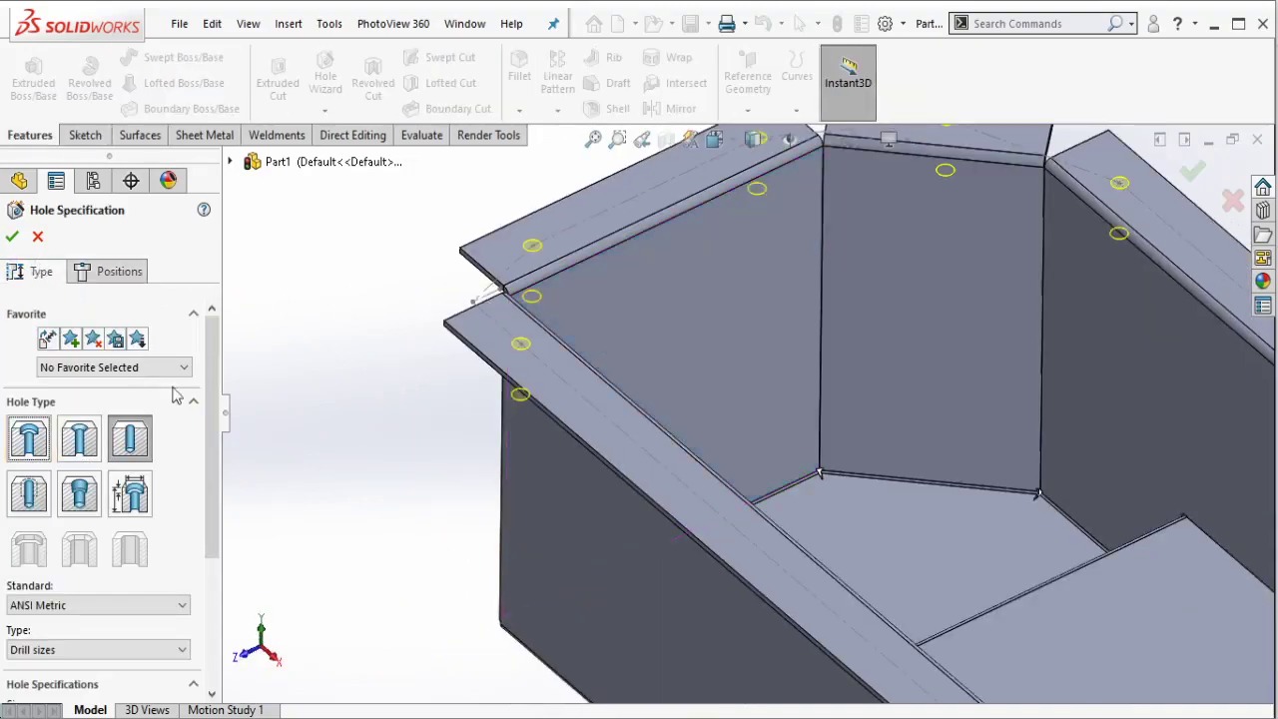
{"action": "scroll", "coordinate": [180, 459], "scroll_direction": "down", "scroll_amount": 5}
{"action": "left_click", "coordinate": [183, 525]}
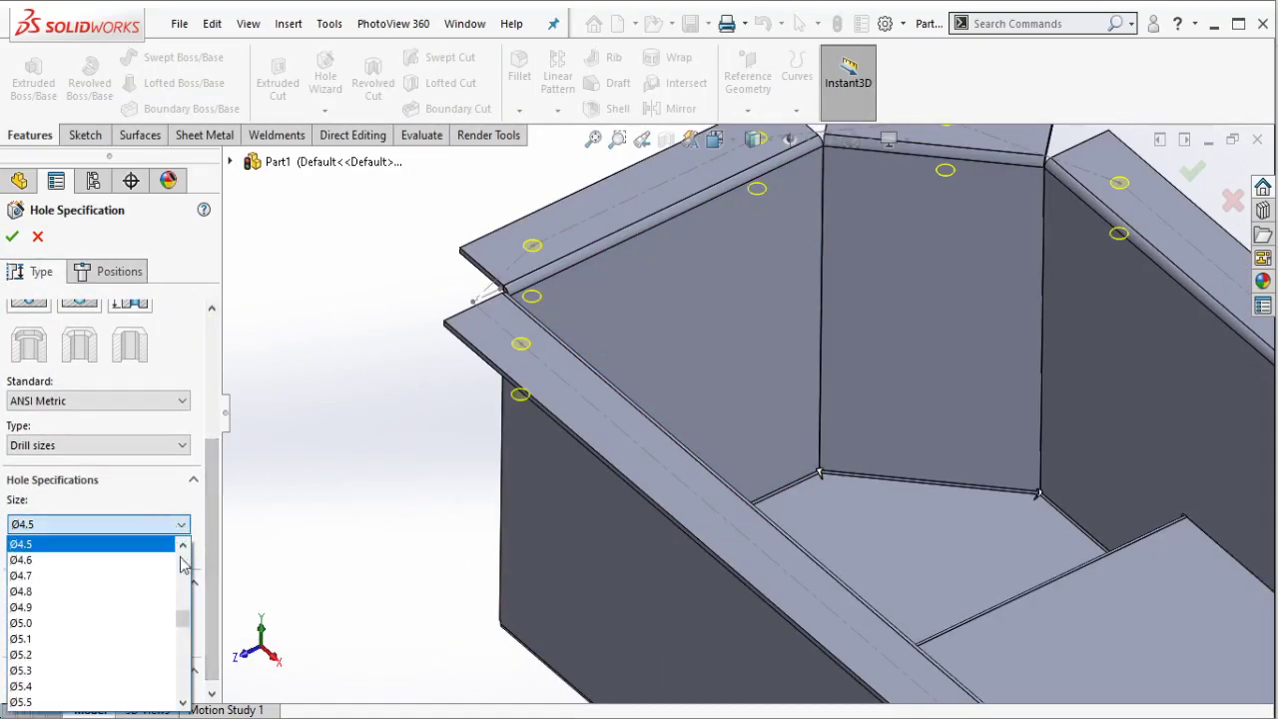
{"action": "left_click_drag", "start_coordinate": [184, 621], "coordinate": [184, 629]}
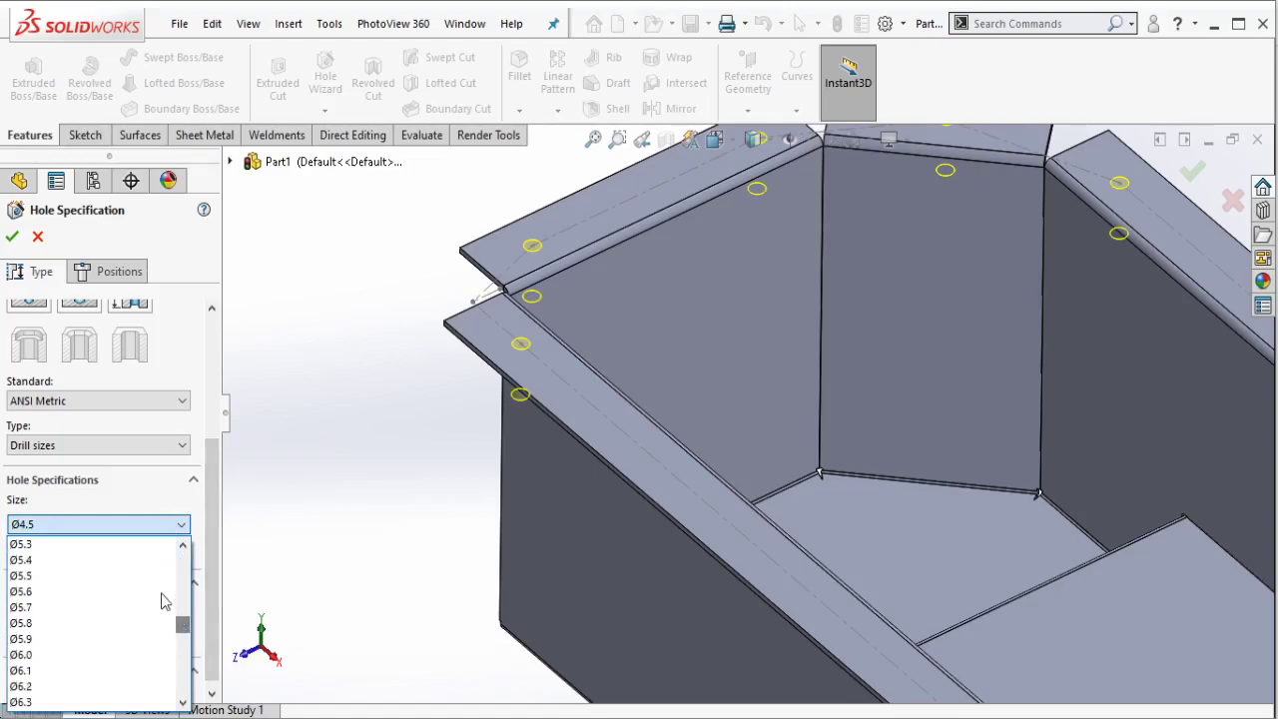
{"action": "left_click", "coordinate": [150, 577]}
{"action": "left_click", "coordinate": [150, 610]}
{"action": "left_click", "coordinate": [150, 639]}
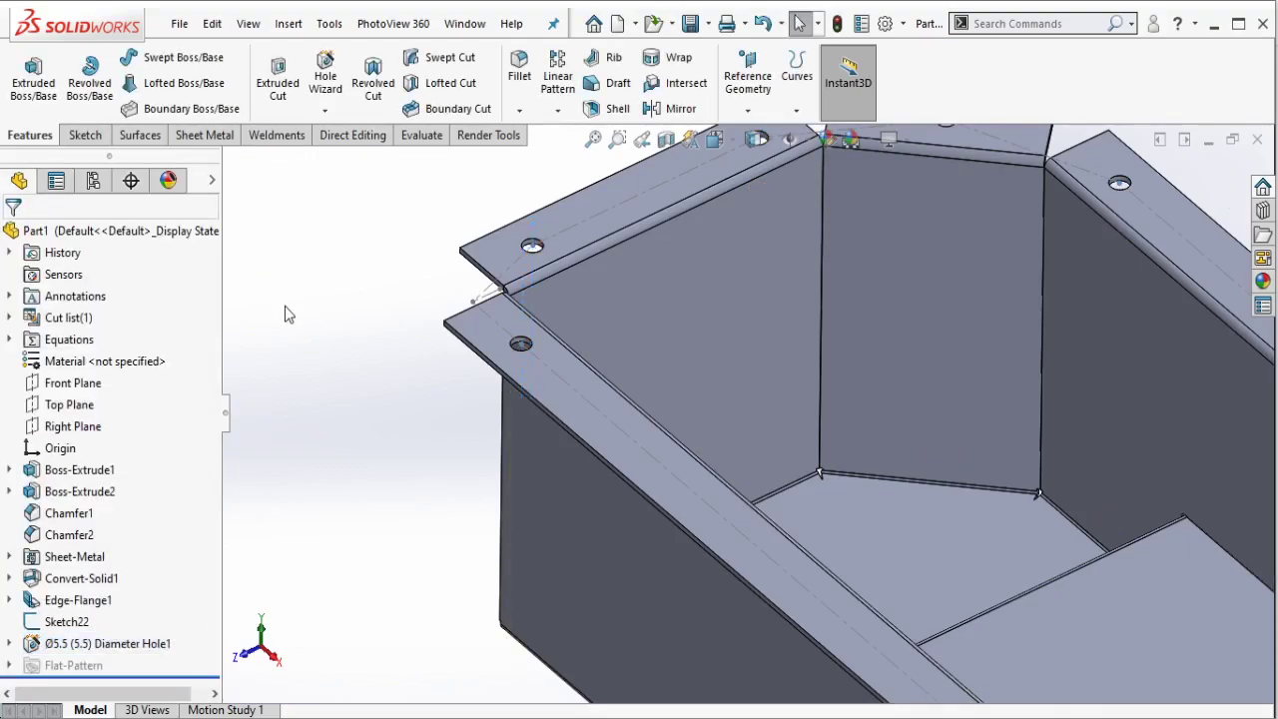
Step: Accept the holes as Hole1 through every flange and bring up the Fillet settings
{"action": "left_click", "coordinate": [490, 292]}
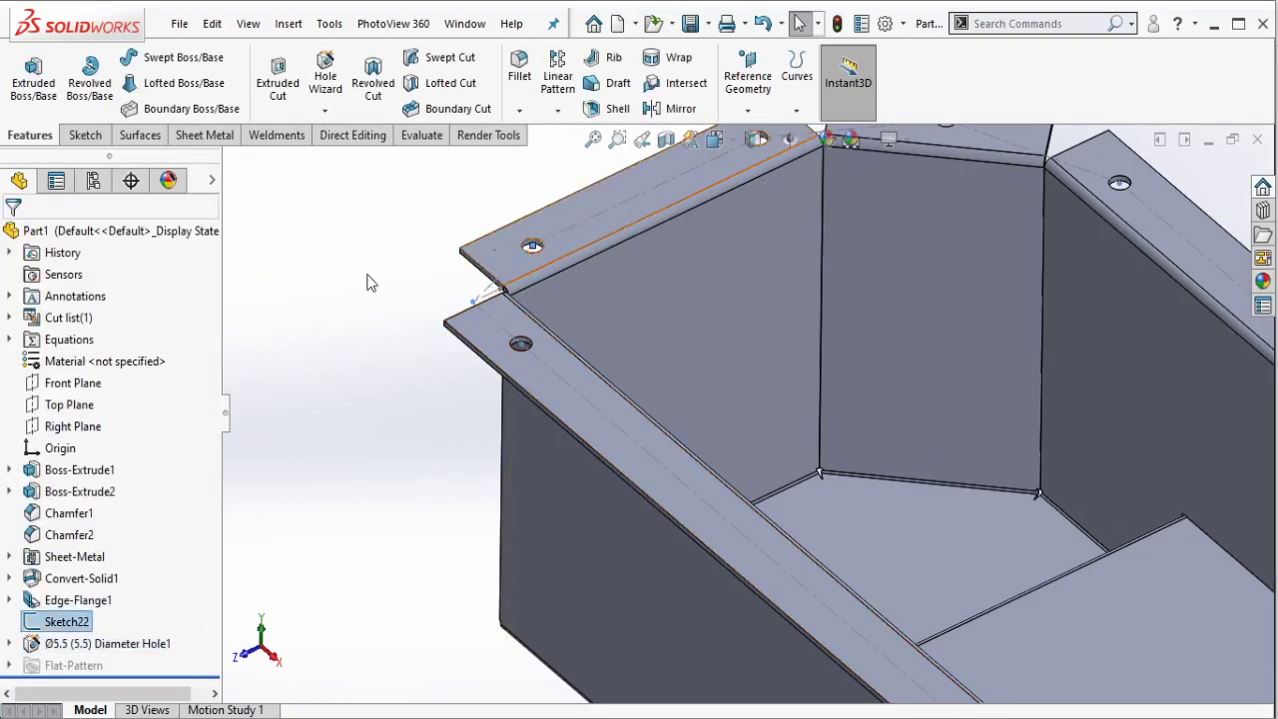
{"action": "scroll", "coordinate": [834, 388], "scroll_direction": "up", "scroll_amount": 5}
{"action": "scroll", "coordinate": [924, 479], "scroll_direction": "down", "scroll_amount": 1}
{"action": "scroll", "coordinate": [914, 452], "scroll_direction": "down", "scroll_amount": 2}
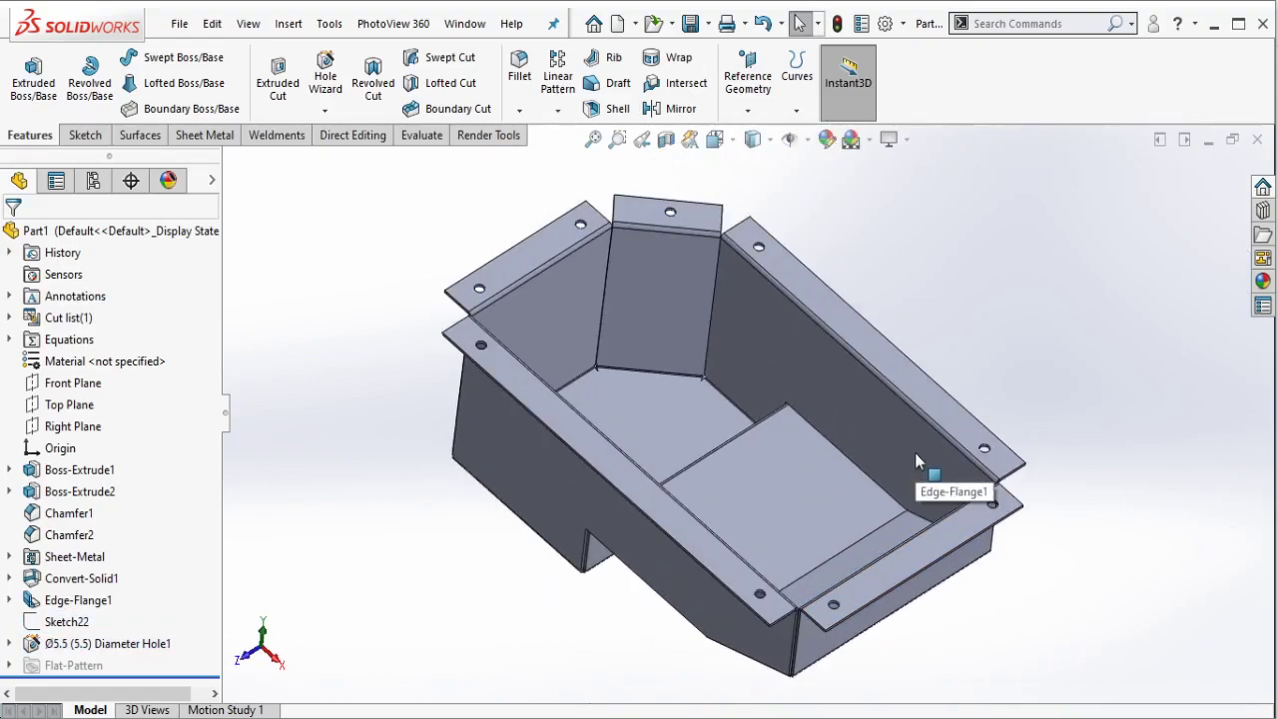
{"action": "scroll", "coordinate": [879, 457], "scroll_direction": "down", "scroll_amount": 1}
{"action": "scroll", "coordinate": [829, 465], "scroll_direction": "down", "scroll_amount": 2}
{"action": "scroll", "coordinate": [830, 465], "scroll_direction": "up", "scroll_amount": 3}
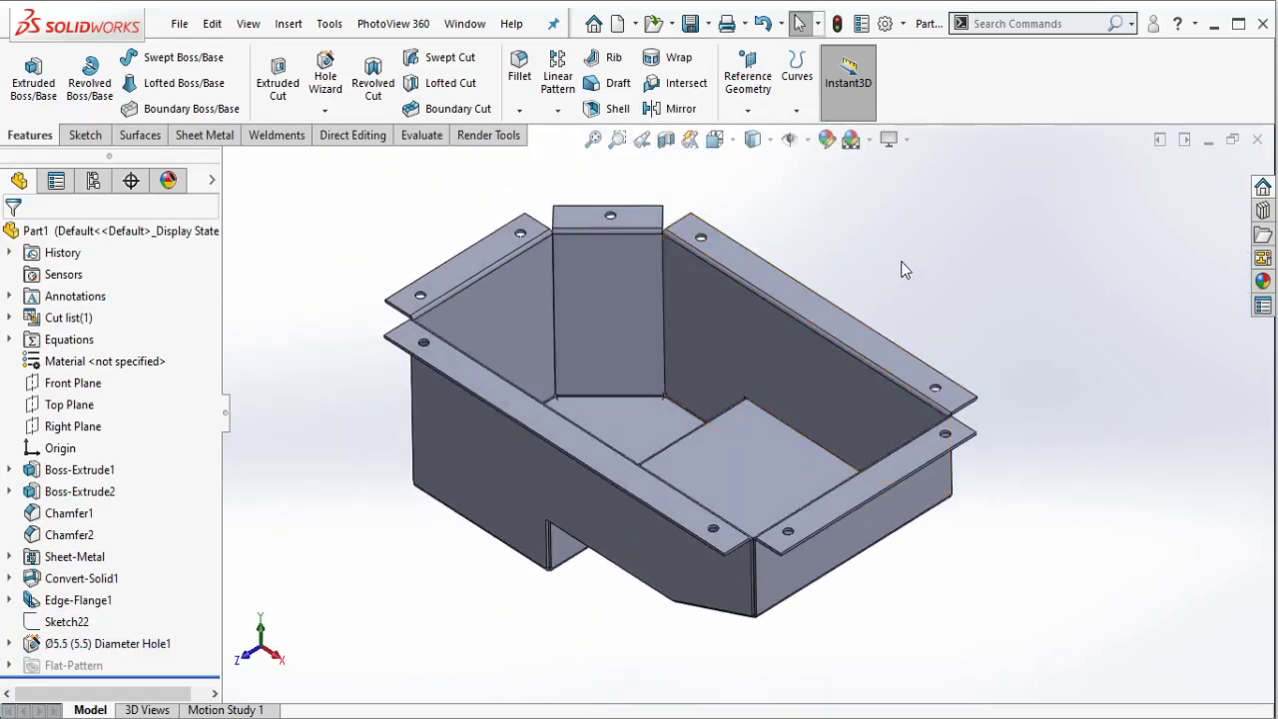
{"action": "middle_click_drag", "start_coordinate": [905, 259], "coordinate": [879, 275]}
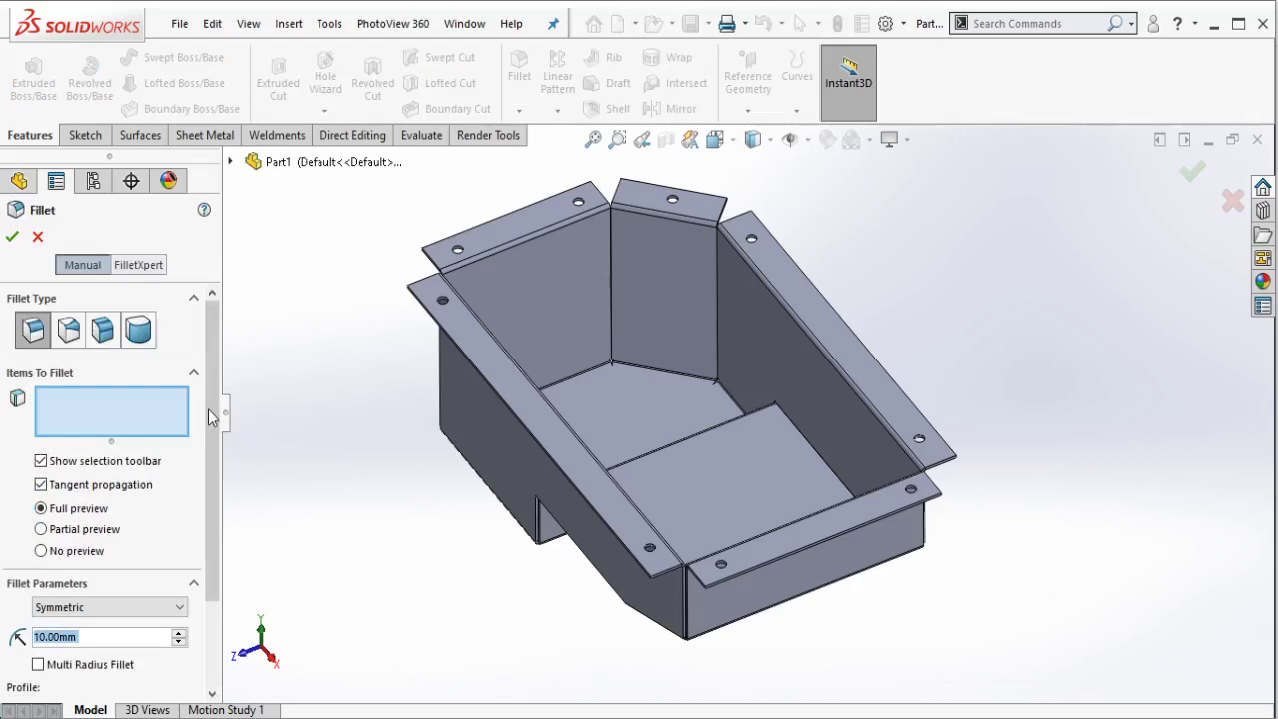
Step: Set the fillet radius to 5 mm
{"action": "scroll", "coordinate": [210, 417], "scroll_direction": "down", "scroll_amount": 3}
{"action": "left_click", "coordinate": [52, 531]}
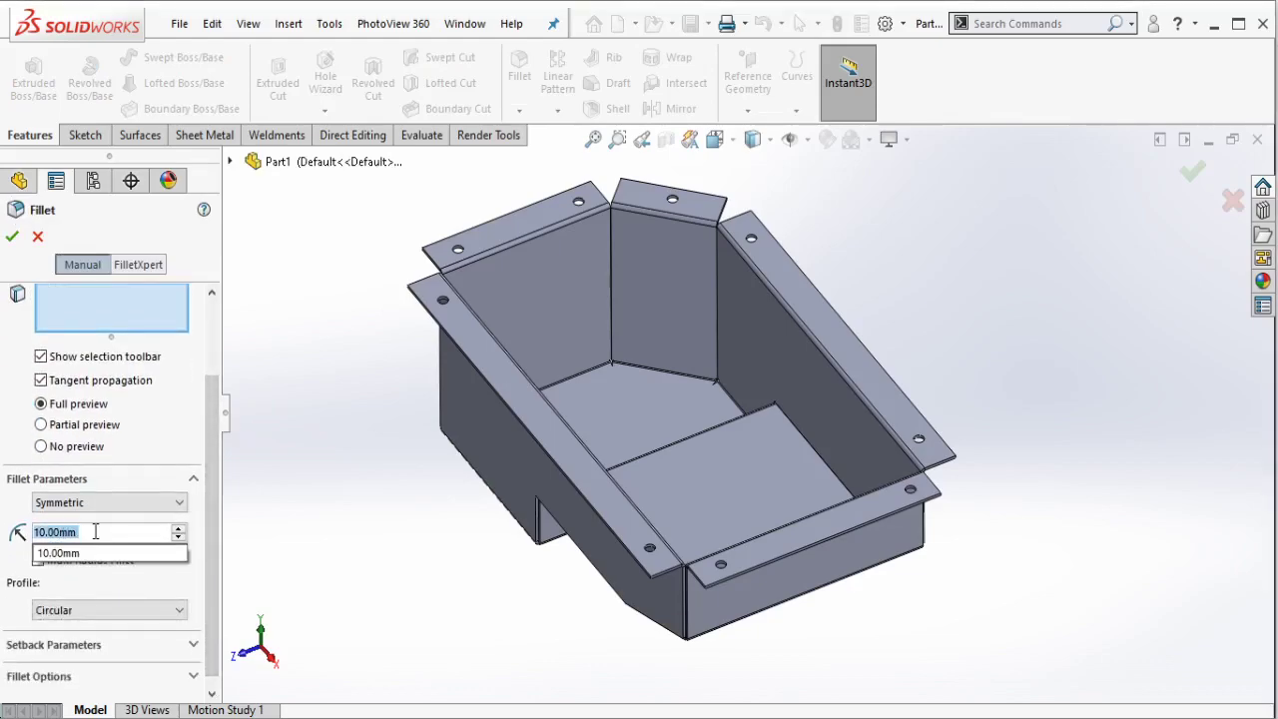
{"action": "type", "text": "5"}
{"action": "key", "text": "Return"}
Step: Select the first five outer flange corner edges for the fillet
{"action": "scroll", "coordinate": [443, 299], "scroll_direction": "down", "scroll_amount": 5}
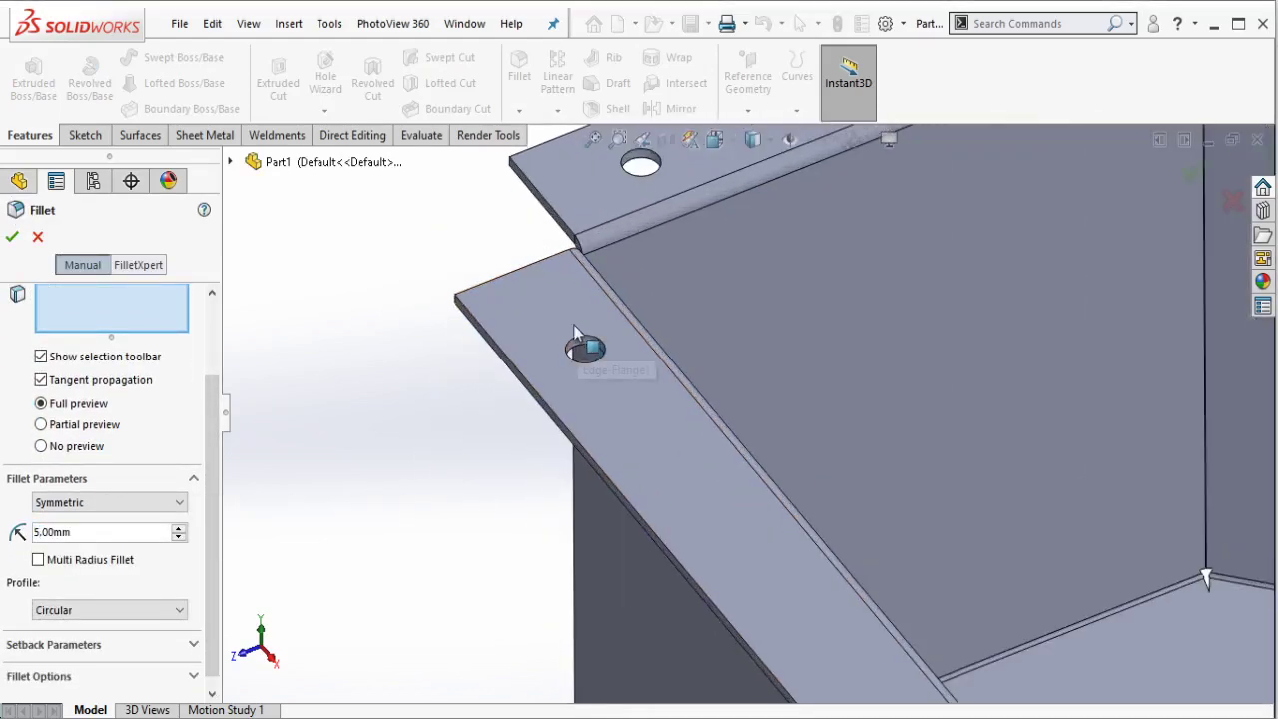
{"action": "scroll", "coordinate": [562, 329], "scroll_direction": "down", "scroll_amount": 3}
{"action": "scroll", "coordinate": [559, 270], "scroll_direction": "down", "scroll_amount": 3}
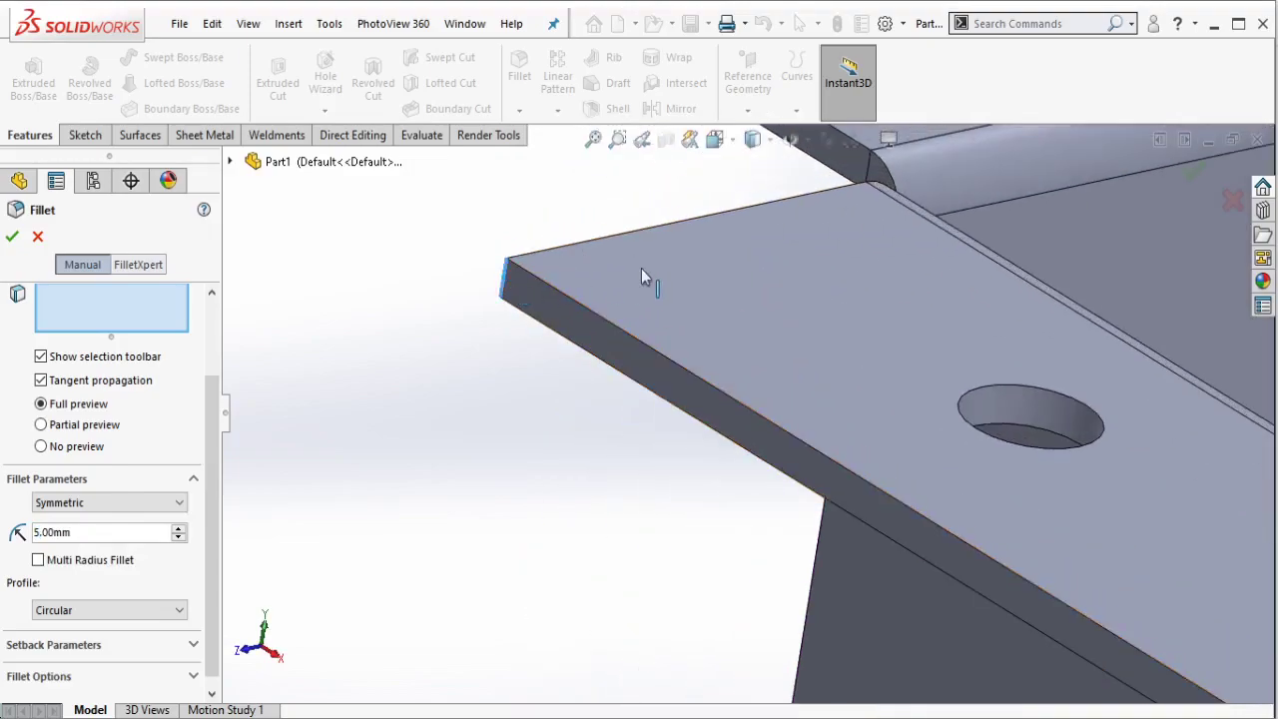
{"action": "left_click", "coordinate": [775, 244]}
{"action": "scroll", "coordinate": [699, 244], "scroll_direction": "up", "scroll_amount": 3}
{"action": "left_click", "coordinate": [614, 205]}
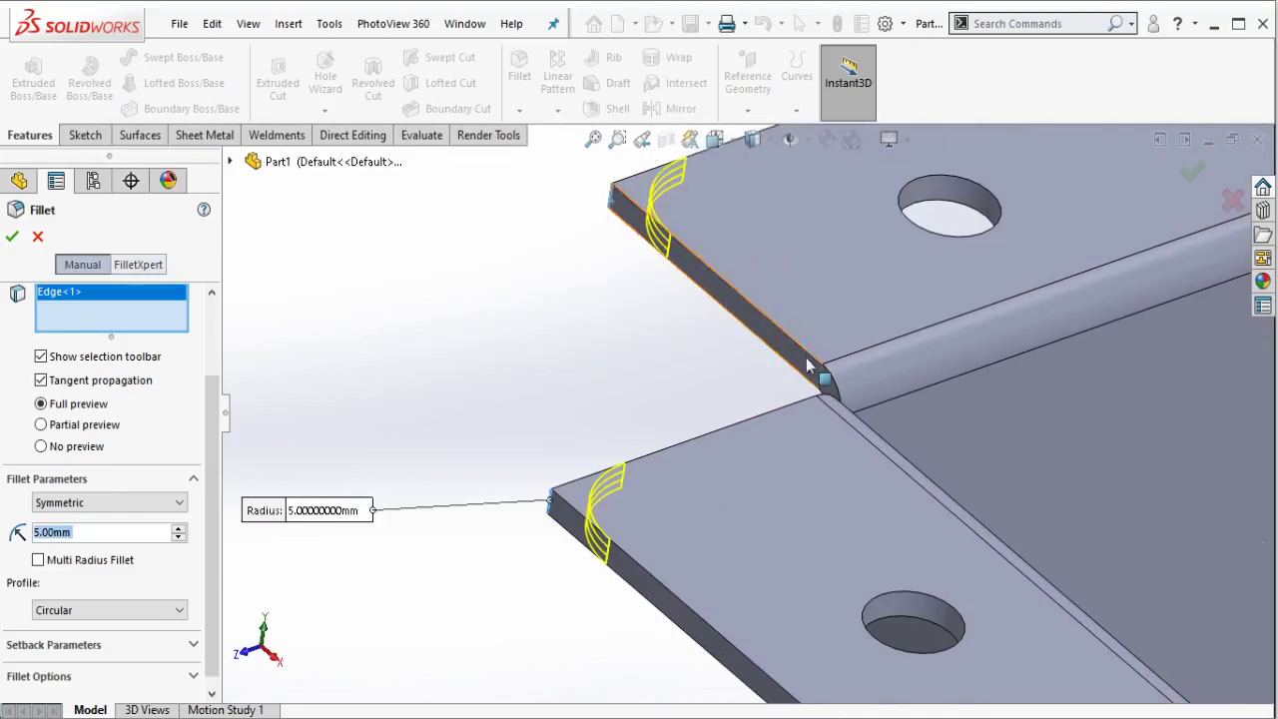
{"action": "middle_click_drag", "start_coordinate": [639, 229], "coordinate": [1046, 280]}
{"action": "scroll", "coordinate": [770, 427], "scroll_direction": "down", "scroll_amount": 3}
{"action": "scroll", "coordinate": [548, 420], "scroll_direction": "down", "scroll_amount": 3}
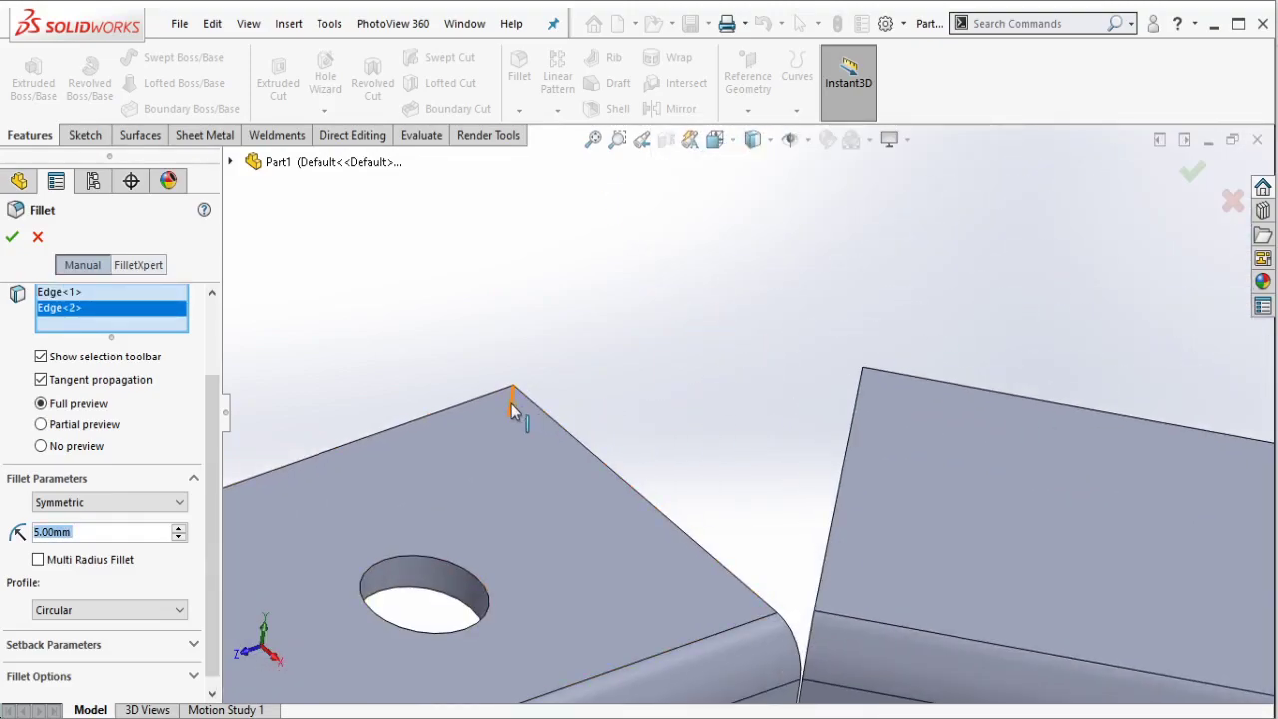
{"action": "left_click", "coordinate": [511, 403]}
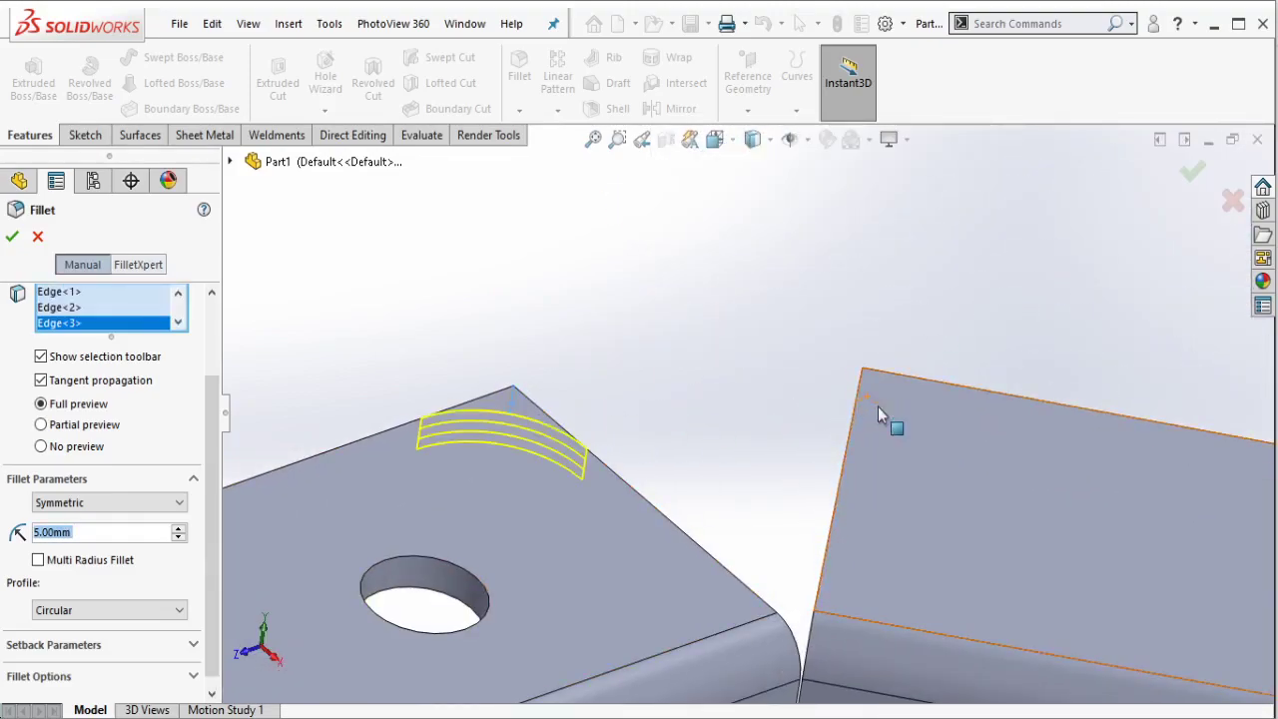
{"action": "middle_click_drag", "start_coordinate": [879, 409], "coordinate": [849, 409]}
{"action": "left_click", "coordinate": [882, 387]}
{"action": "scroll", "coordinate": [918, 470], "scroll_direction": "up", "scroll_amount": 3}
{"action": "middle_click_drag", "start_coordinate": [918, 470], "coordinate": [993, 519]}
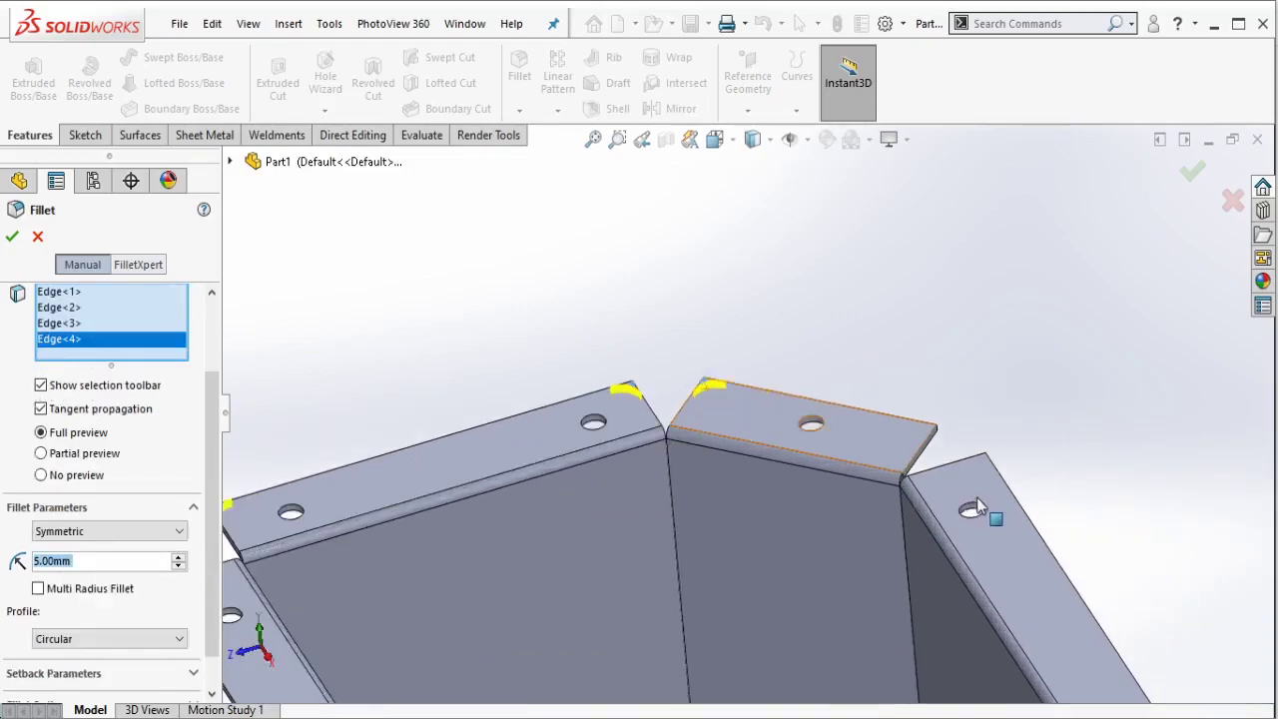
{"action": "scroll", "coordinate": [913, 423], "scroll_direction": "down", "scroll_amount": 3}
{"action": "scroll", "coordinate": [909, 392], "scroll_direction": "down", "scroll_amount": 2}
{"action": "left_click", "coordinate": [907, 385]}
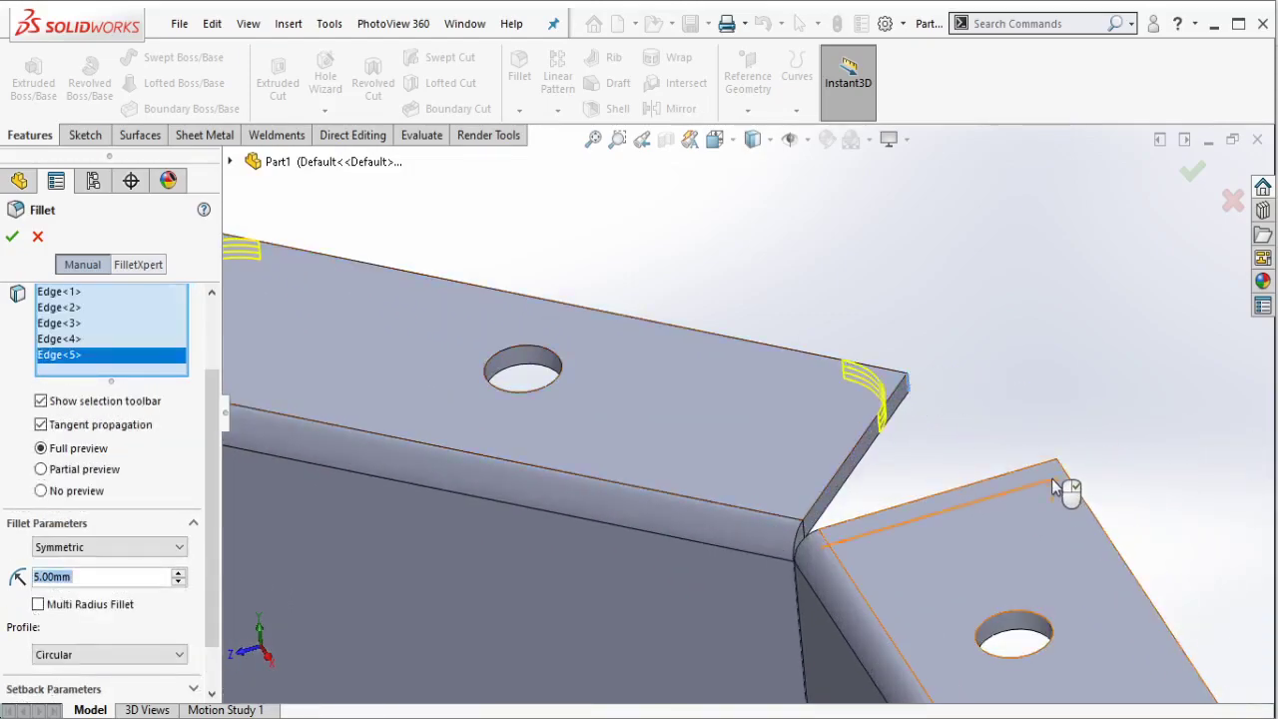
Step: Select the remaining five flange corner edges, completing the ten-edge Fillet1
{"action": "left_click", "coordinate": [1059, 476]}
{"action": "scroll", "coordinate": [907, 556], "scroll_direction": "up", "scroll_amount": 3}
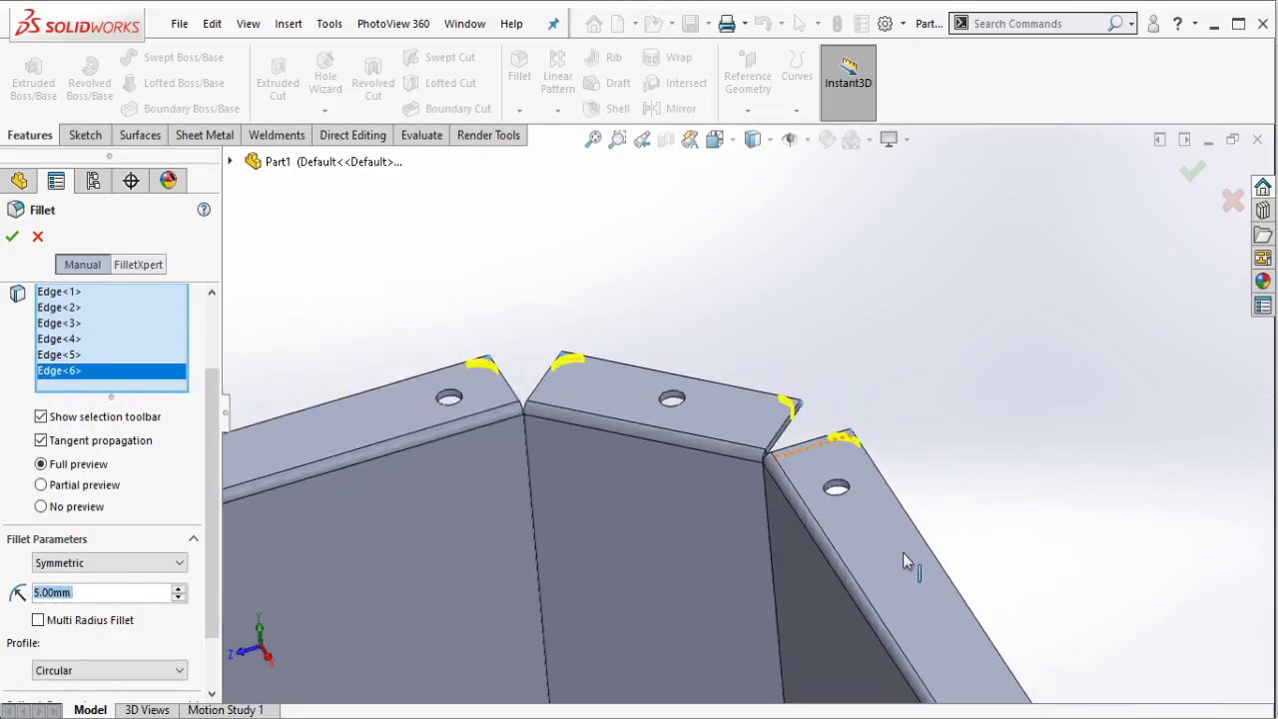
{"action": "scroll", "coordinate": [650, 562], "scroll_direction": "up", "scroll_amount": 2}
{"action": "scroll", "coordinate": [710, 593], "scroll_direction": "down", "scroll_amount": 5}
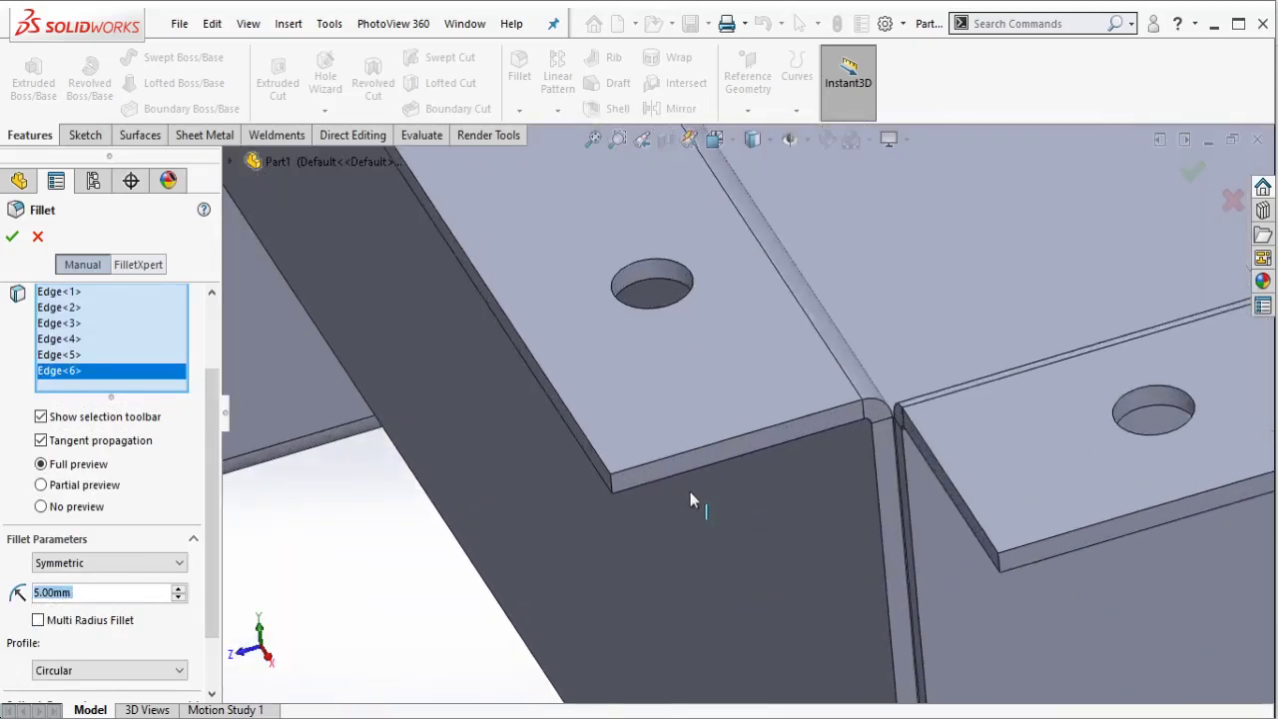
{"action": "left_click", "coordinate": [616, 496]}
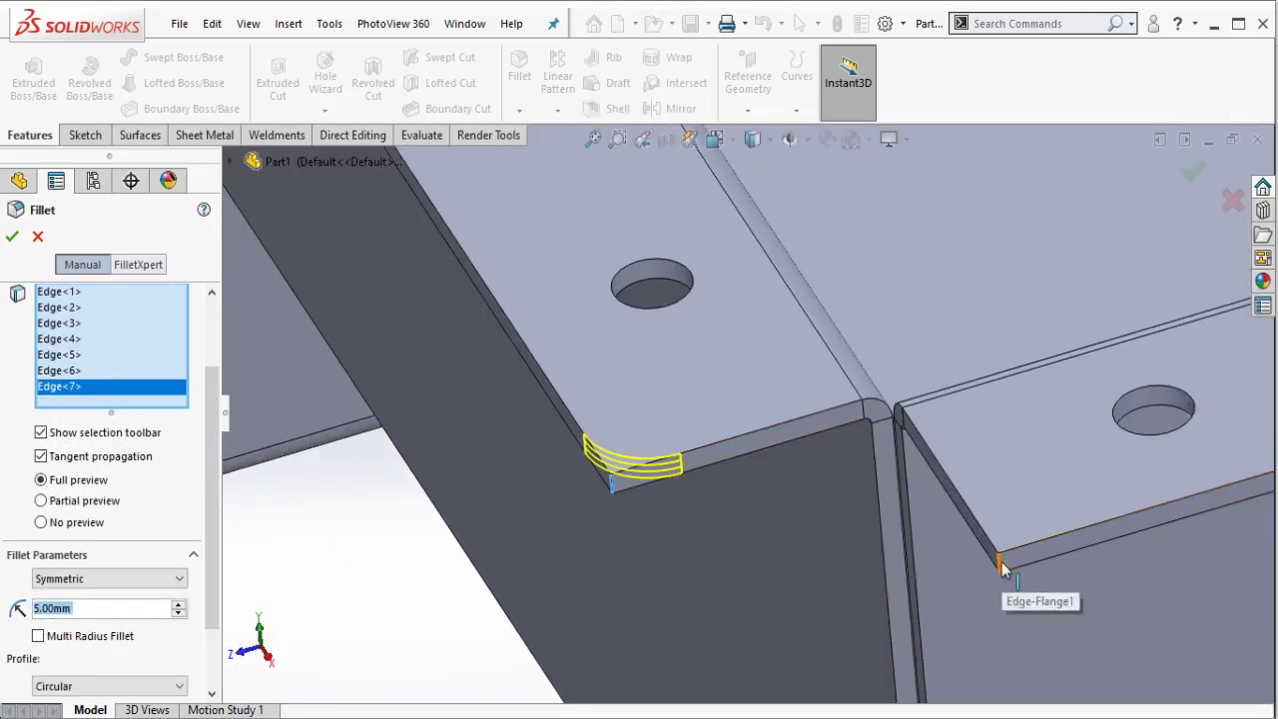
{"action": "left_click", "coordinate": [1003, 567]}
{"action": "scroll", "coordinate": [978, 433], "scroll_direction": "up", "scroll_amount": 3}
{"action": "scroll", "coordinate": [1084, 317], "scroll_direction": "up", "scroll_amount": 2}
{"action": "scroll", "coordinate": [1089, 337], "scroll_direction": "down", "scroll_amount": 4}
{"action": "scroll", "coordinate": [1145, 269], "scroll_direction": "down", "scroll_amount": 2}
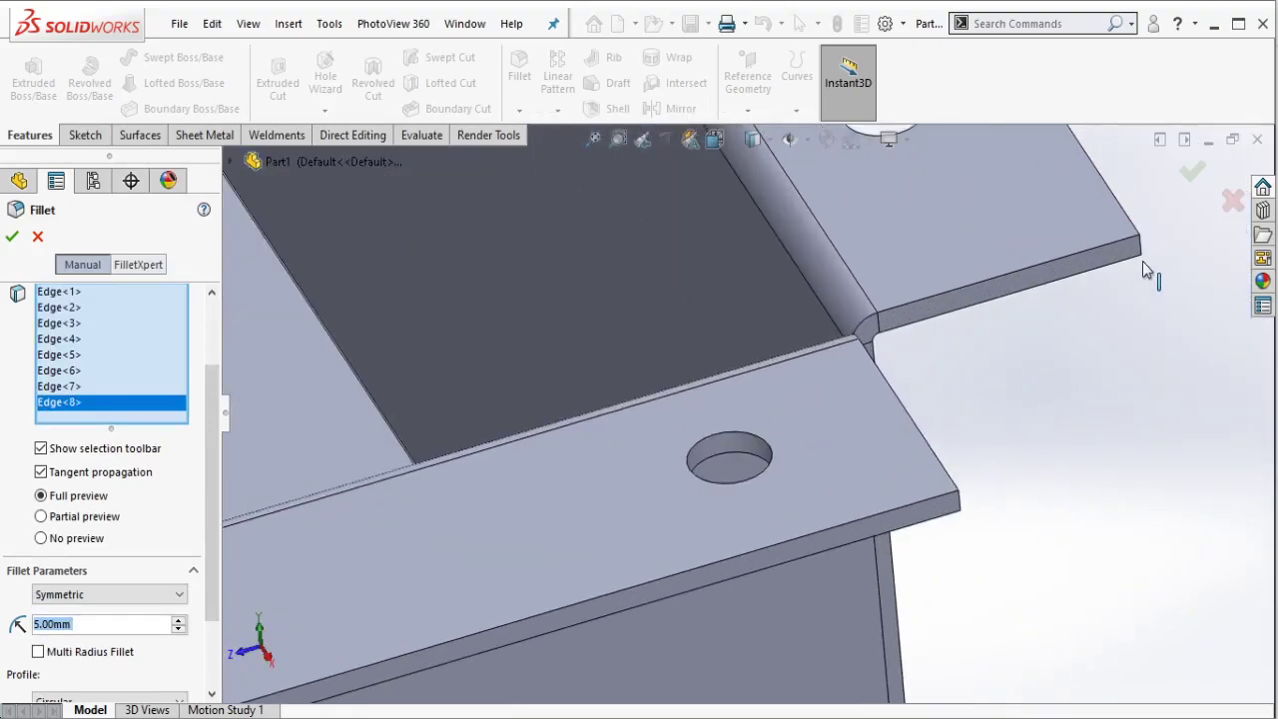
{"action": "left_click", "coordinate": [1144, 256]}
{"action": "left_click", "coordinate": [961, 510]}
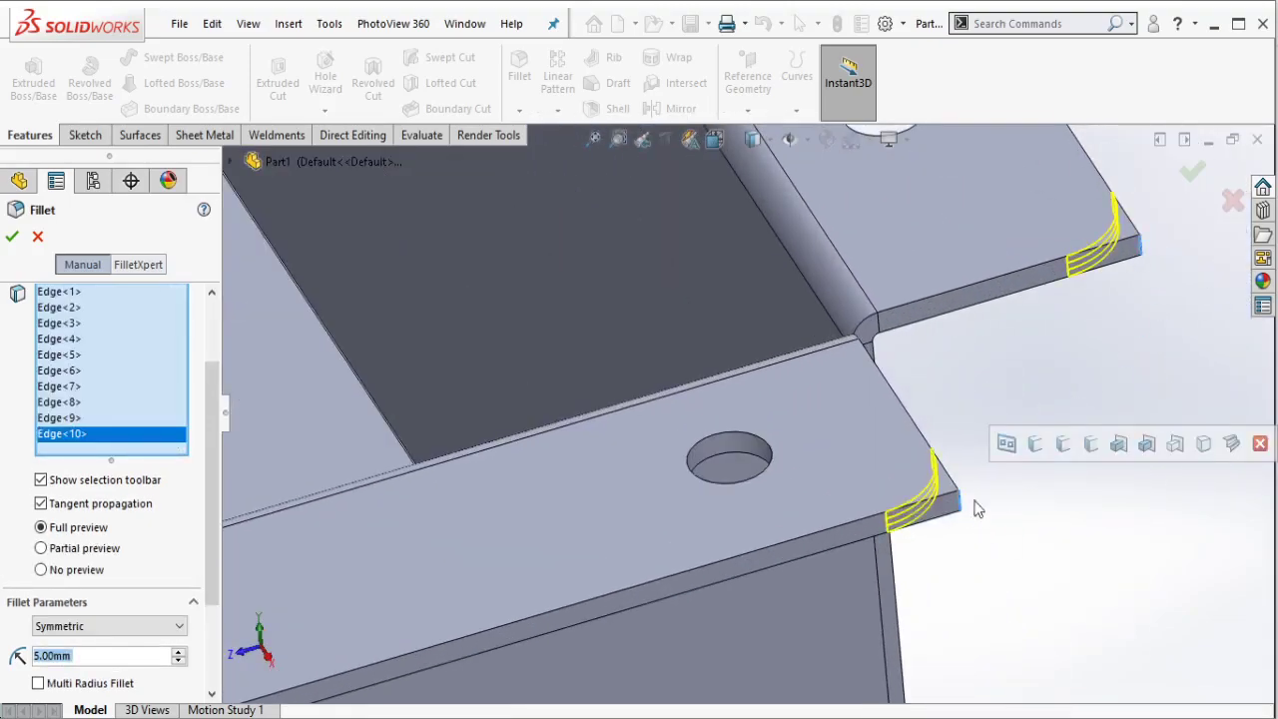
{"action": "scroll", "coordinate": [631, 257], "scroll_direction": "up", "scroll_amount": 3}
{"action": "scroll", "coordinate": [555, 290], "scroll_direction": "up", "scroll_amount": 2}
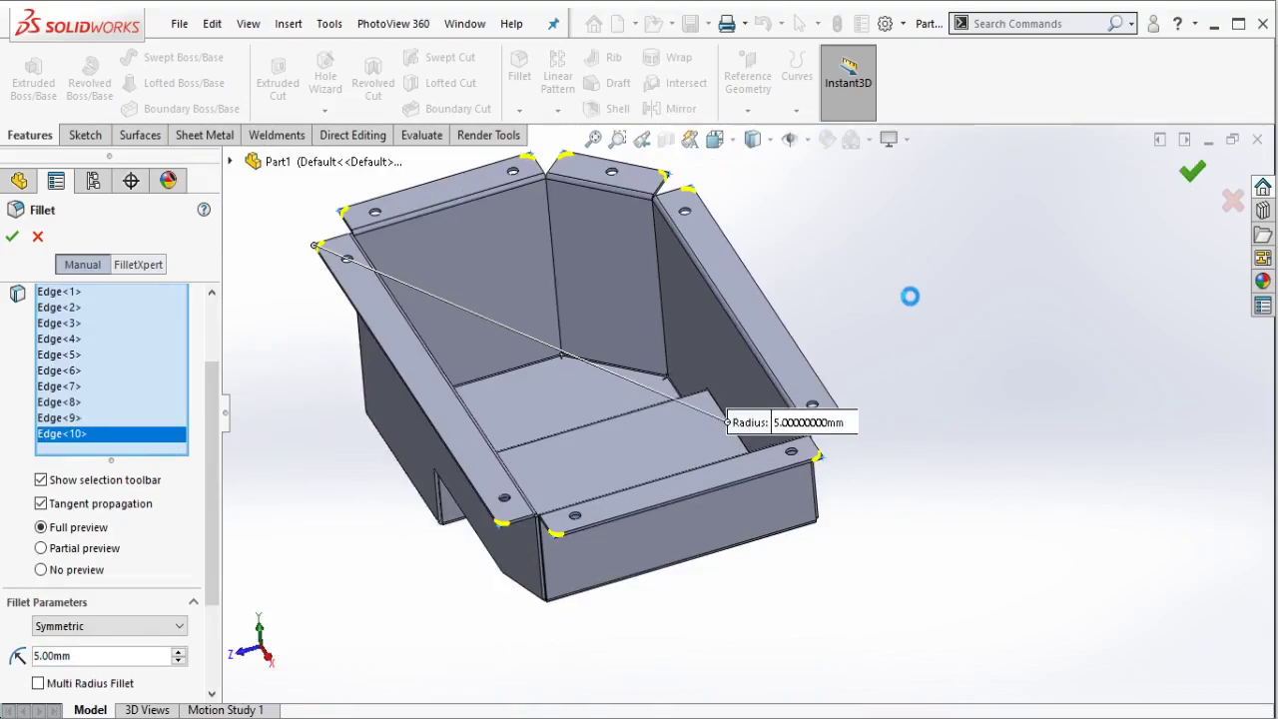
{"action": "scroll", "coordinate": [589, 339], "scroll_direction": "down", "scroll_amount": 2}
Step: Start a sketch on the tray's outer side wall and draw the vent circle
{"action": "scroll", "coordinate": [597, 358], "scroll_direction": "down", "scroll_amount": 3}
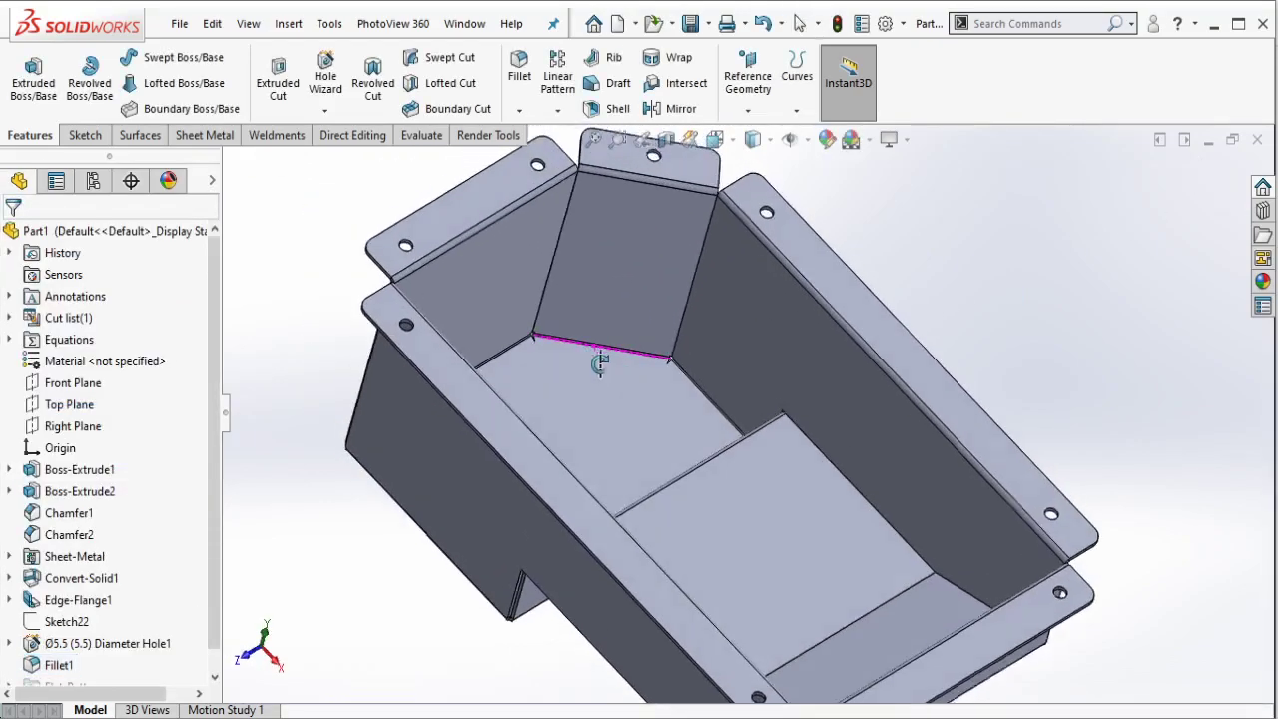
{"action": "mouse_move", "coordinate": [599, 364]}
{"action": "middle_mouse_down"}
{"action": "mouse_move", "coordinate": [805, 279]}
{"action": "mouse_move", "coordinate": [585, 434]}
{"action": "middle_mouse_up"}
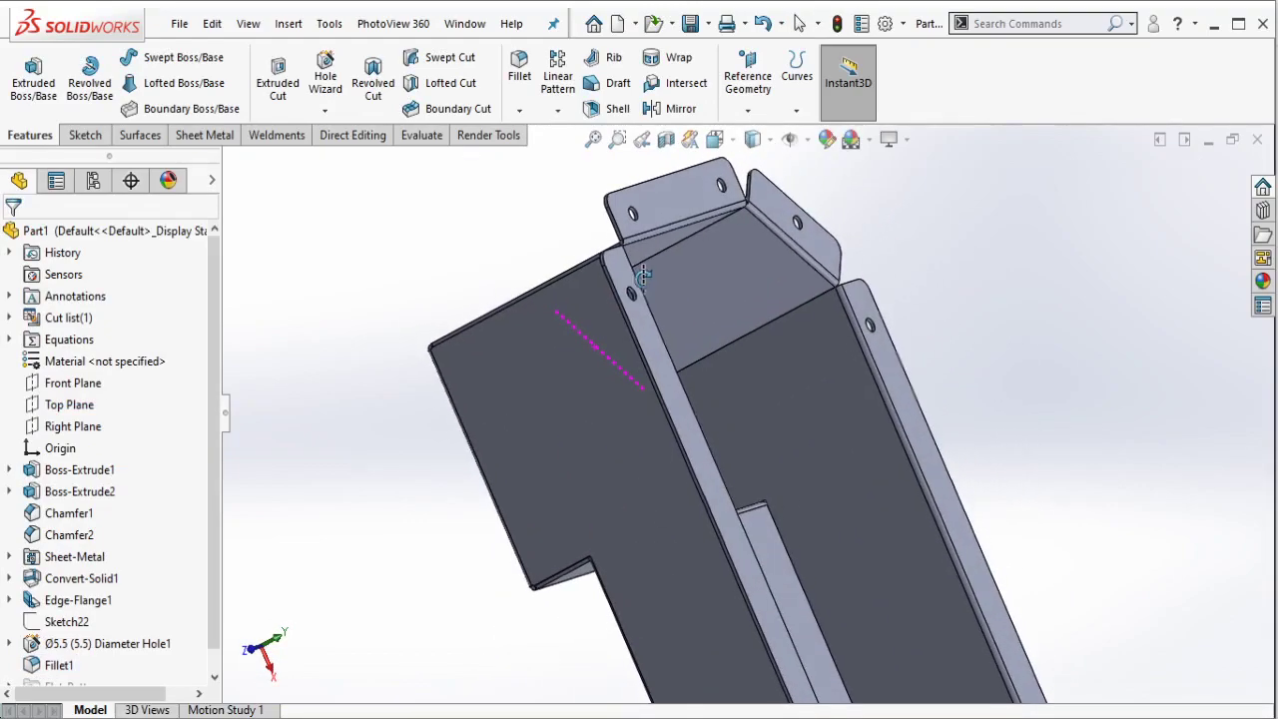
{"action": "left_click", "coordinate": [659, 377]}
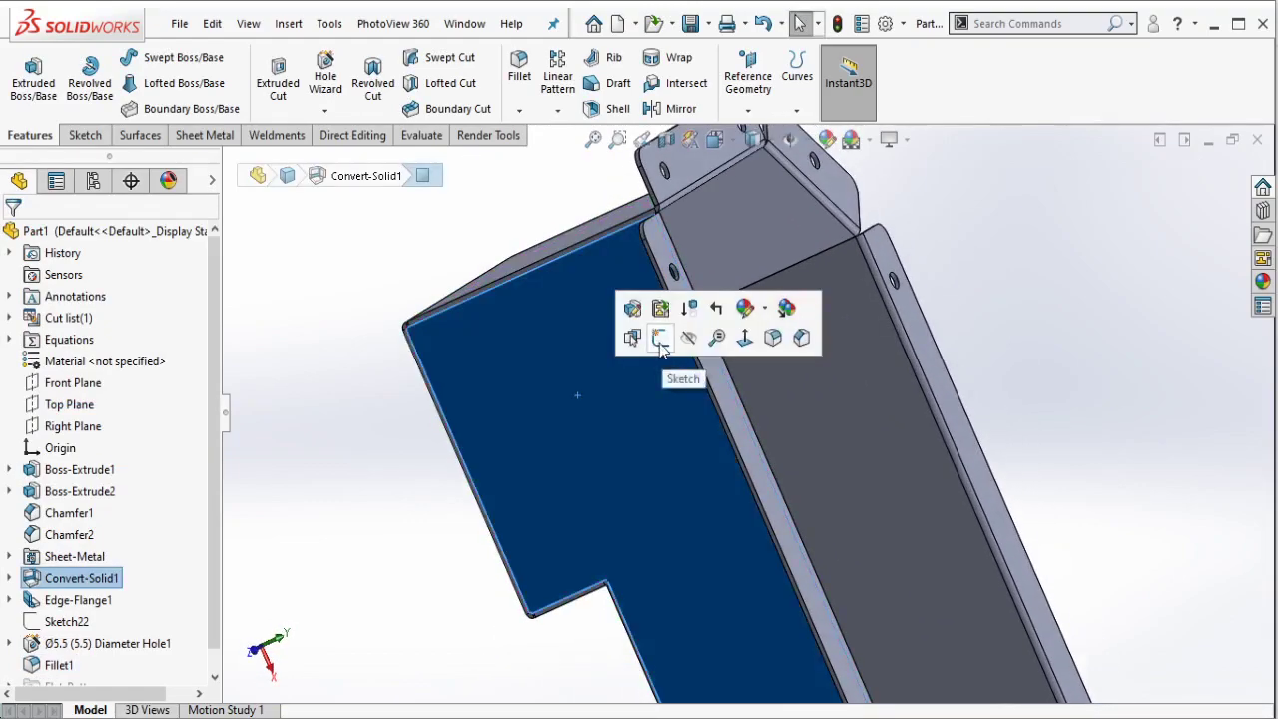
{"action": "left_click", "coordinate": [662, 334]}
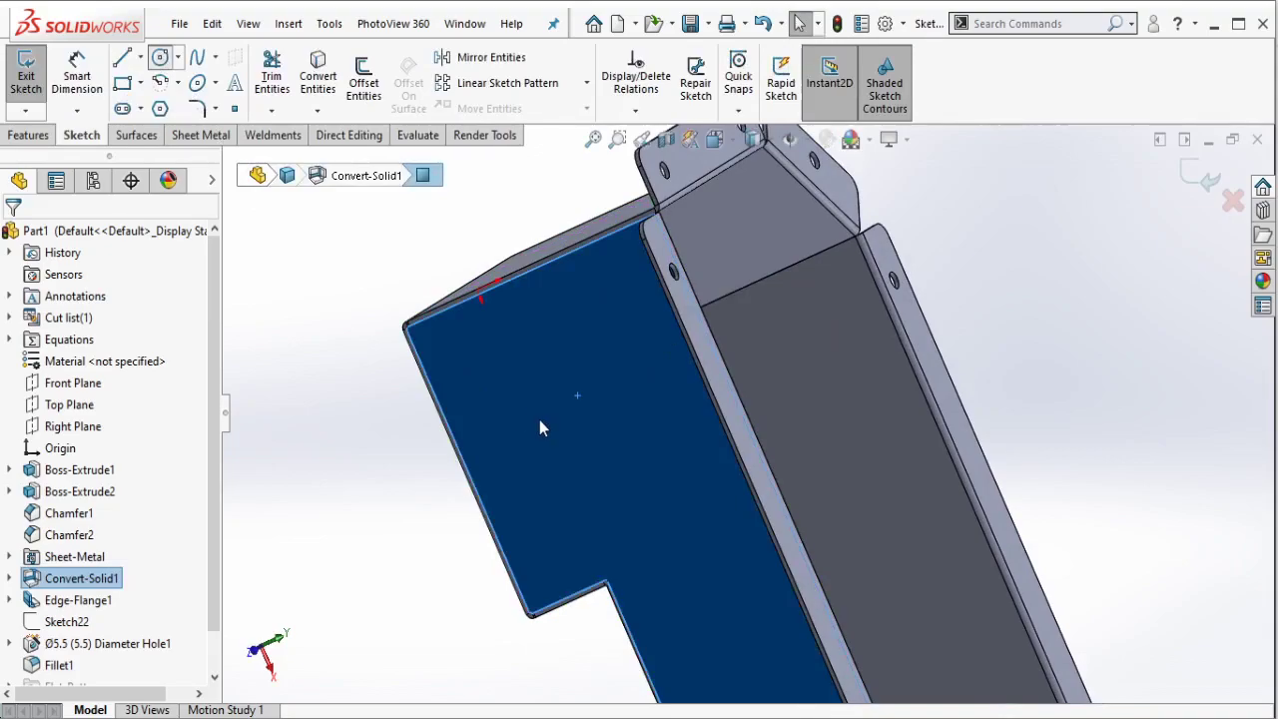
{"action": "left_click", "coordinate": [607, 468]}
{"action": "key", "text": "Escape"}
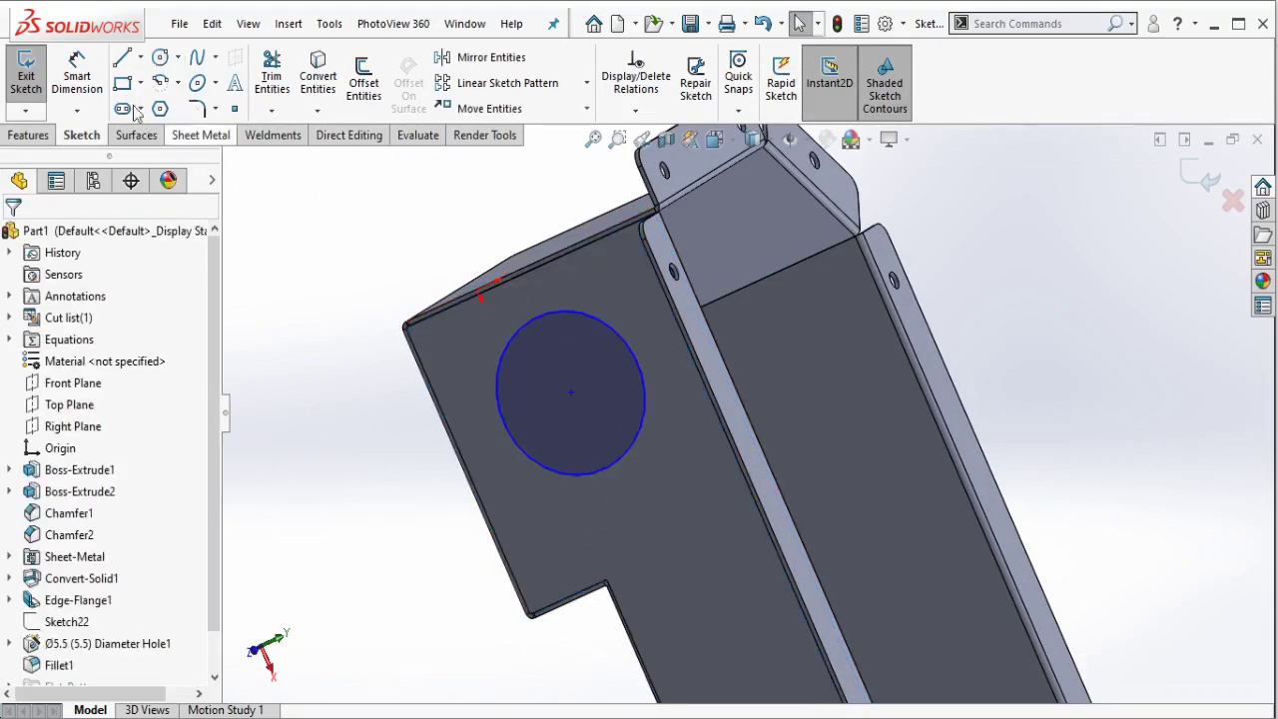
Step: Give the circle a 50 mm diameter with Smart Dimension
{"action": "left_click", "coordinate": [77, 75]}
{"action": "left_click", "coordinate": [508, 430]}
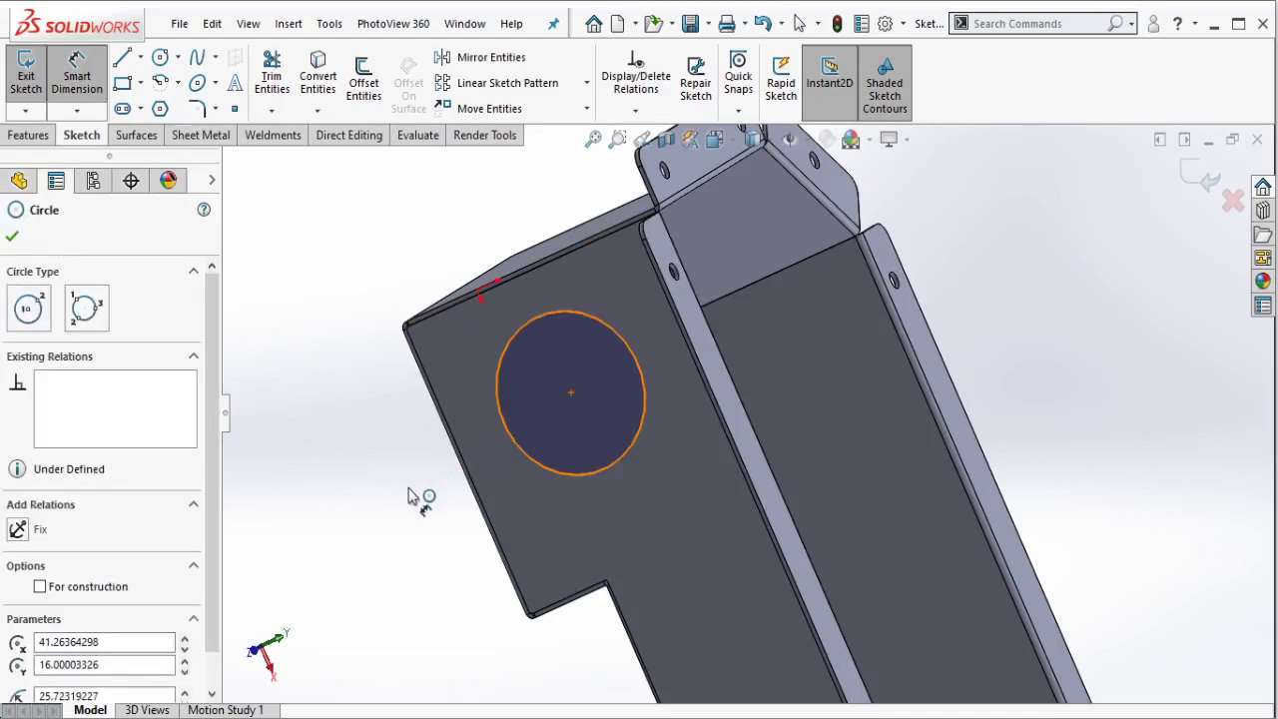
{"action": "left_click", "coordinate": [365, 555]}
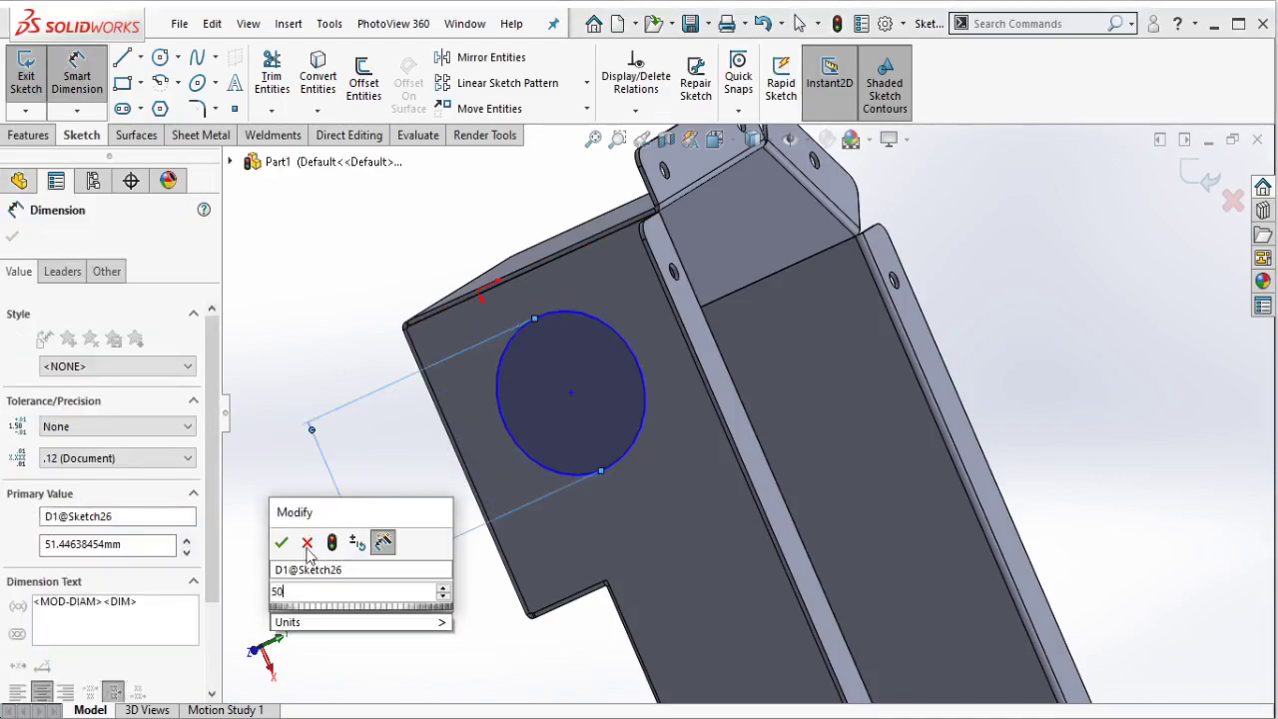
{"action": "type", "text": "50"}
{"action": "left_click", "coordinate": [284, 544]}
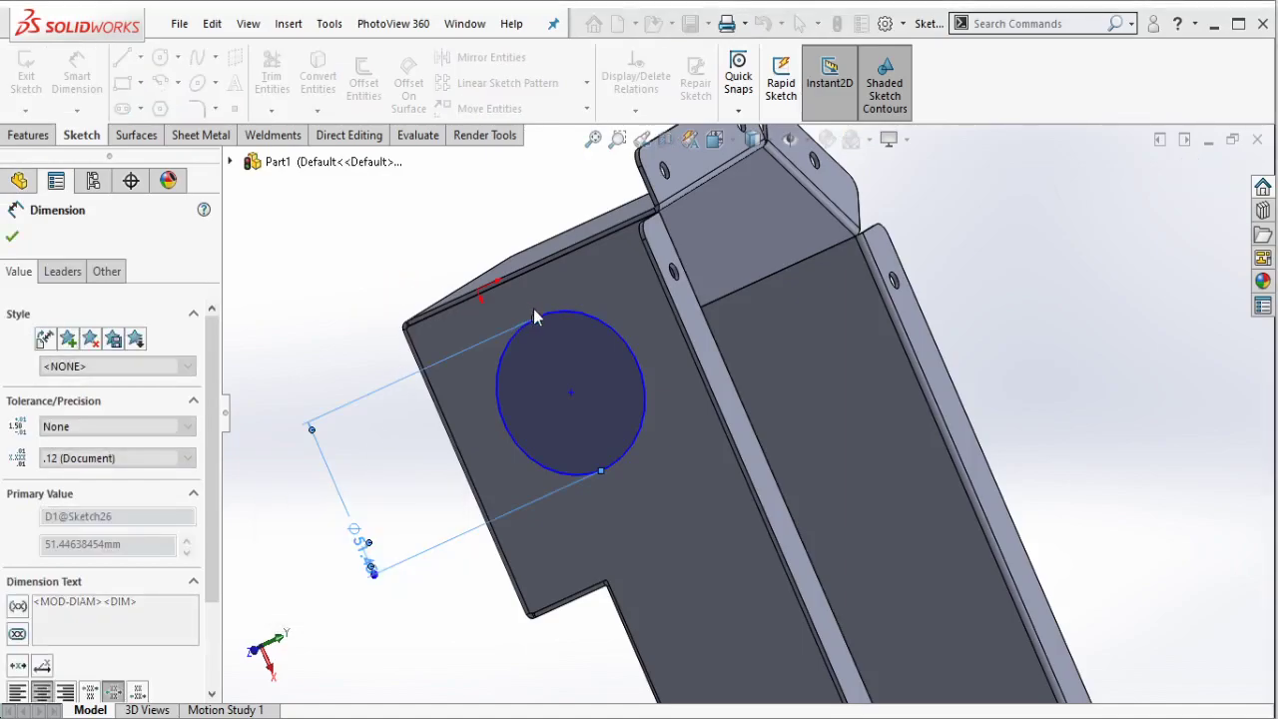
Step: Locate the circle centre 50 mm from the wall's top edge
{"action": "scroll", "coordinate": [533, 316], "scroll_direction": "down", "scroll_amount": 2}
{"action": "middle_click_drag", "start_coordinate": [560, 320], "coordinate": [574, 286]}
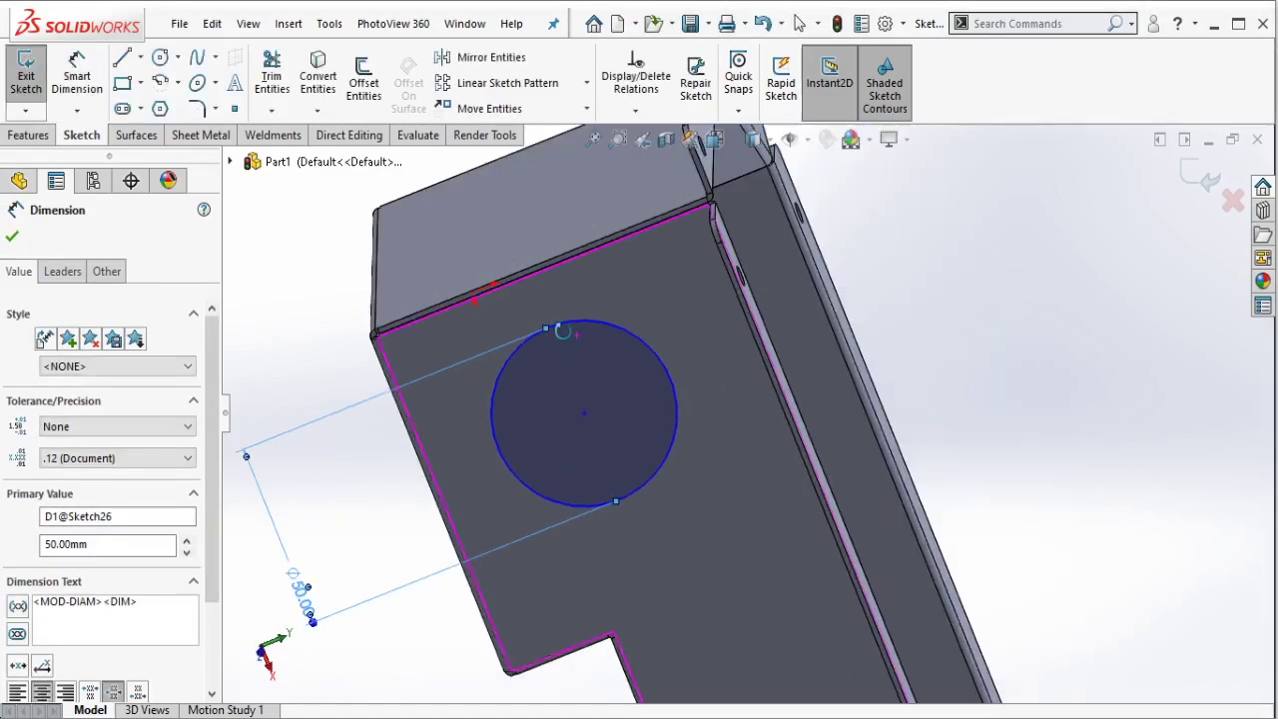
{"action": "left_click", "coordinate": [560, 265]}
{"action": "left_click", "coordinate": [474, 378]}
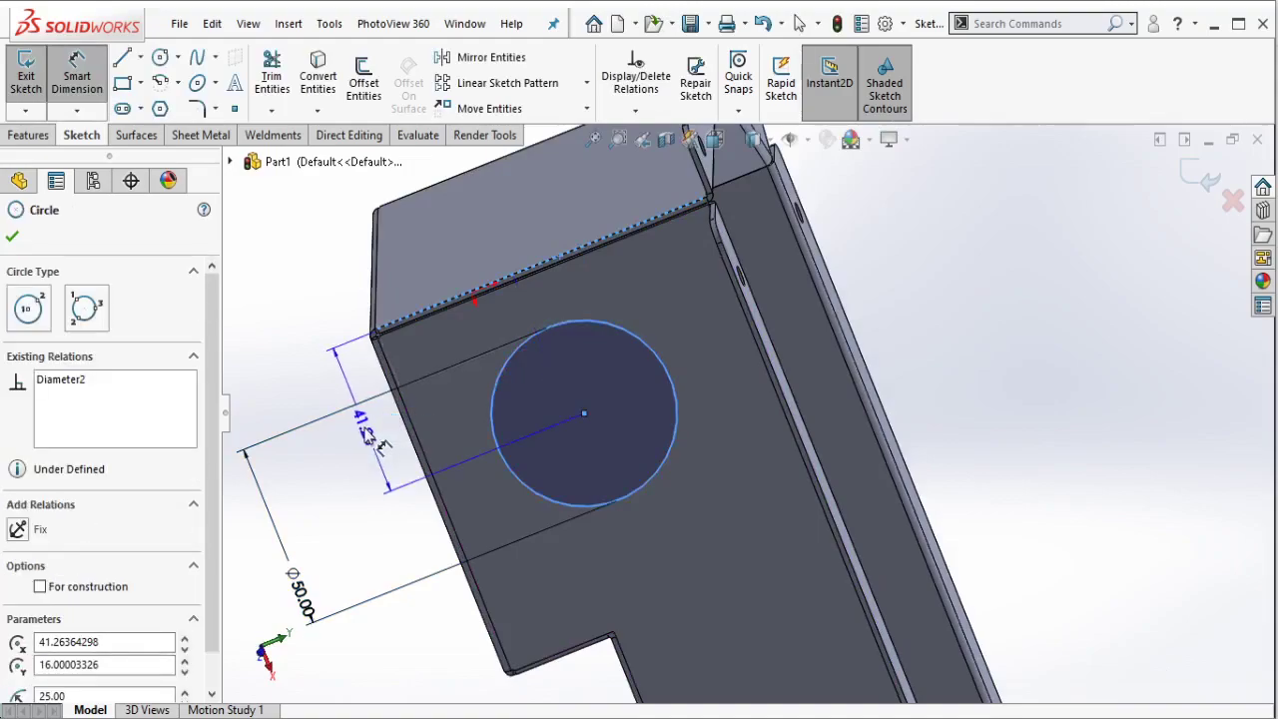
{"action": "left_click", "coordinate": [361, 428]}
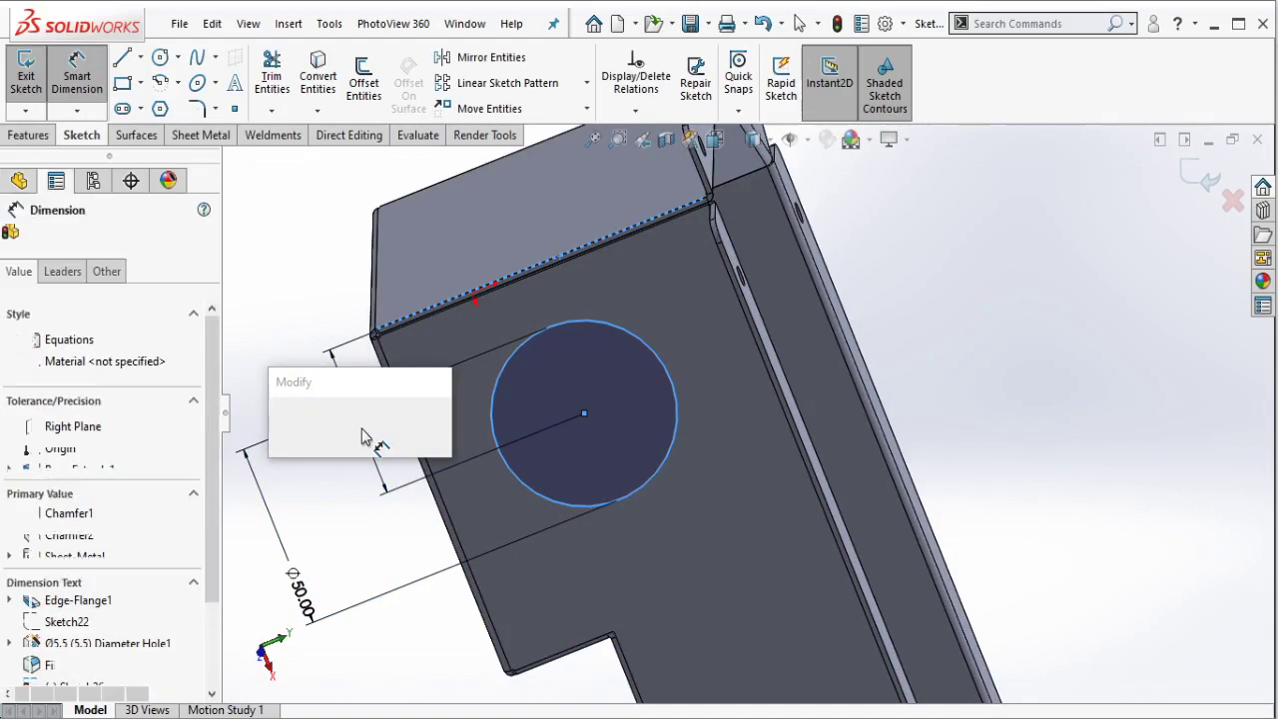
{"action": "type", "text": "50"}
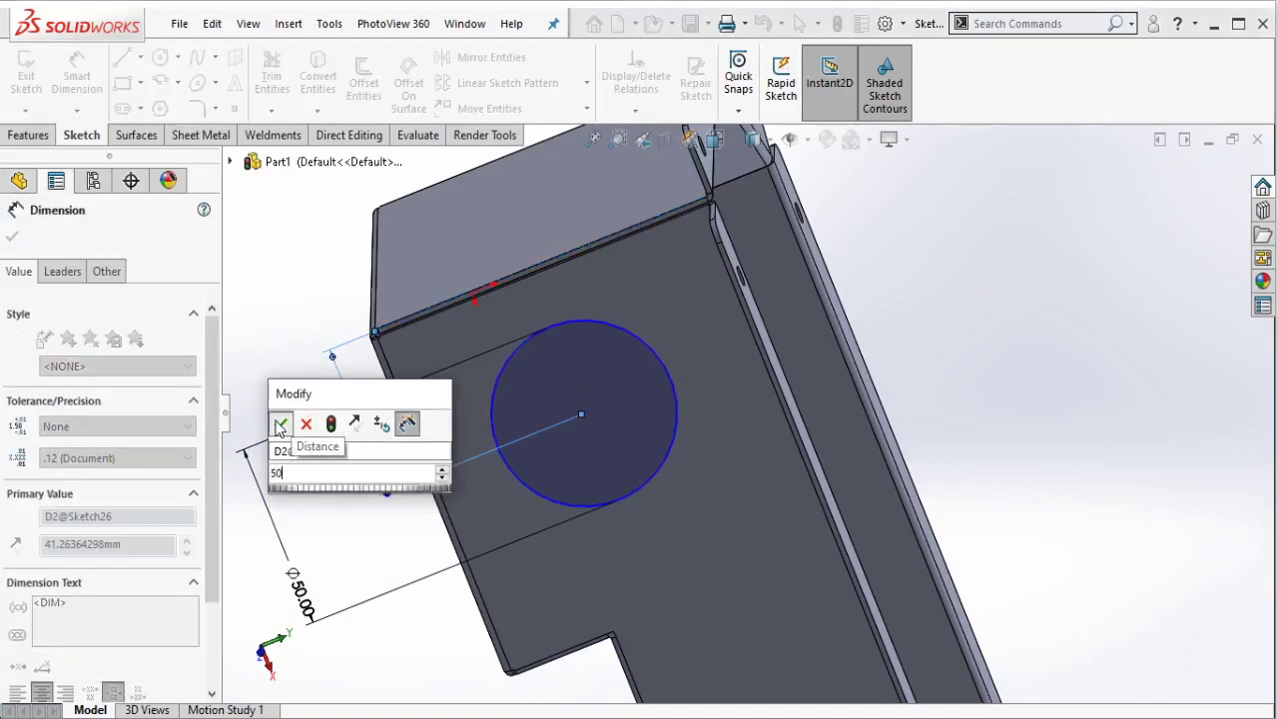
{"action": "left_click", "coordinate": [281, 424]}
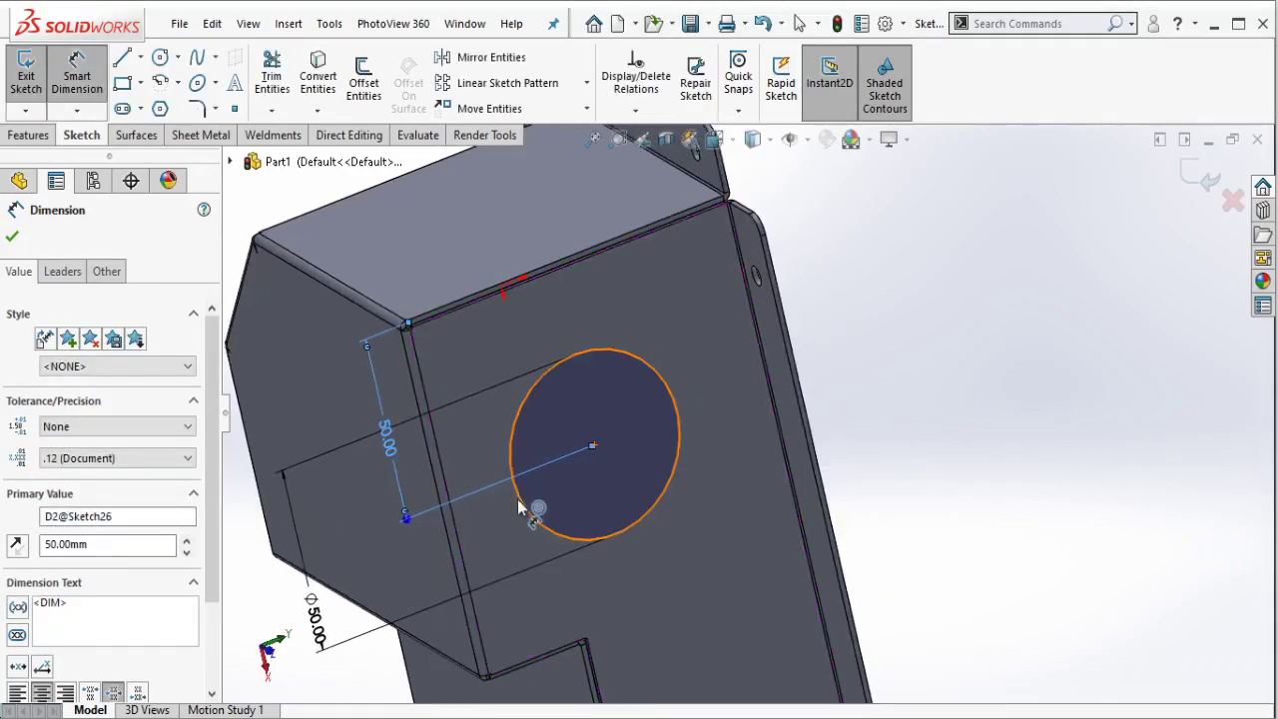
Step: Locate the circle centre 60 mm from the wall's other edge
{"action": "left_click", "coordinate": [517, 509]}
{"action": "left_click", "coordinate": [448, 526]}
{"action": "left_click", "coordinate": [362, 180]}
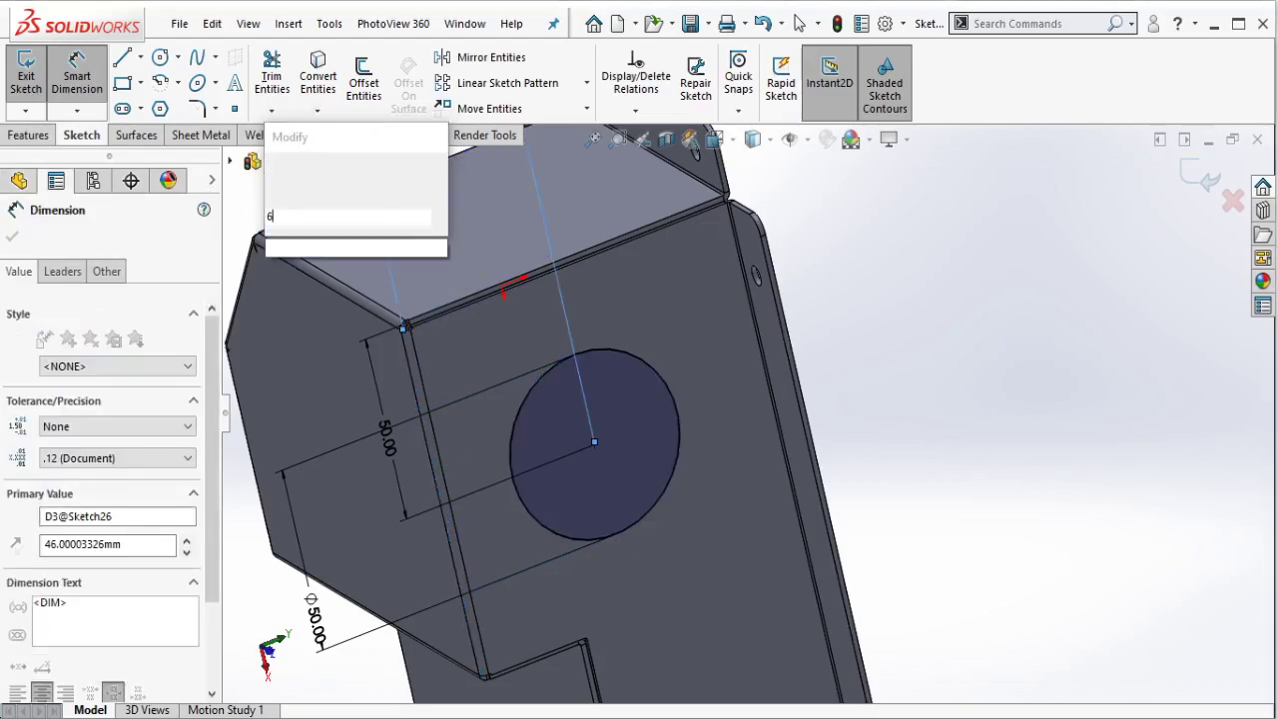
{"action": "type", "text": "60"}
{"action": "key", "text": "Return"}
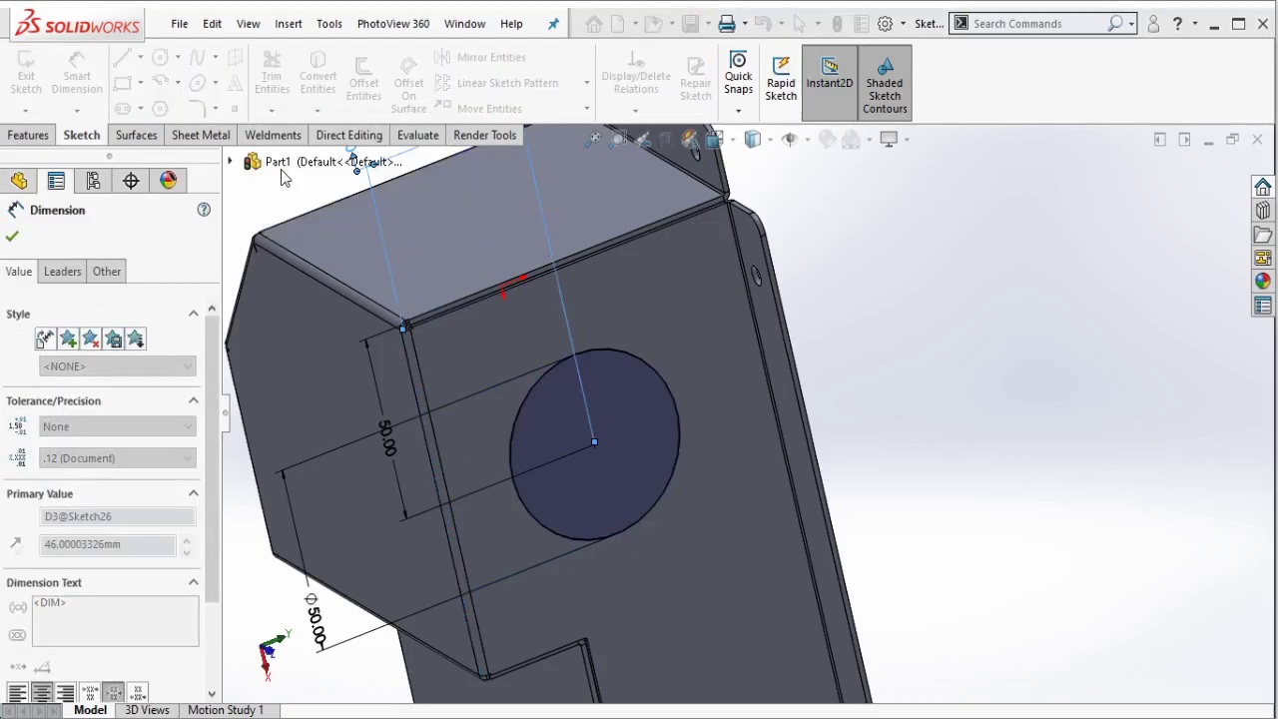
{"action": "left_click", "coordinate": [12, 236]}
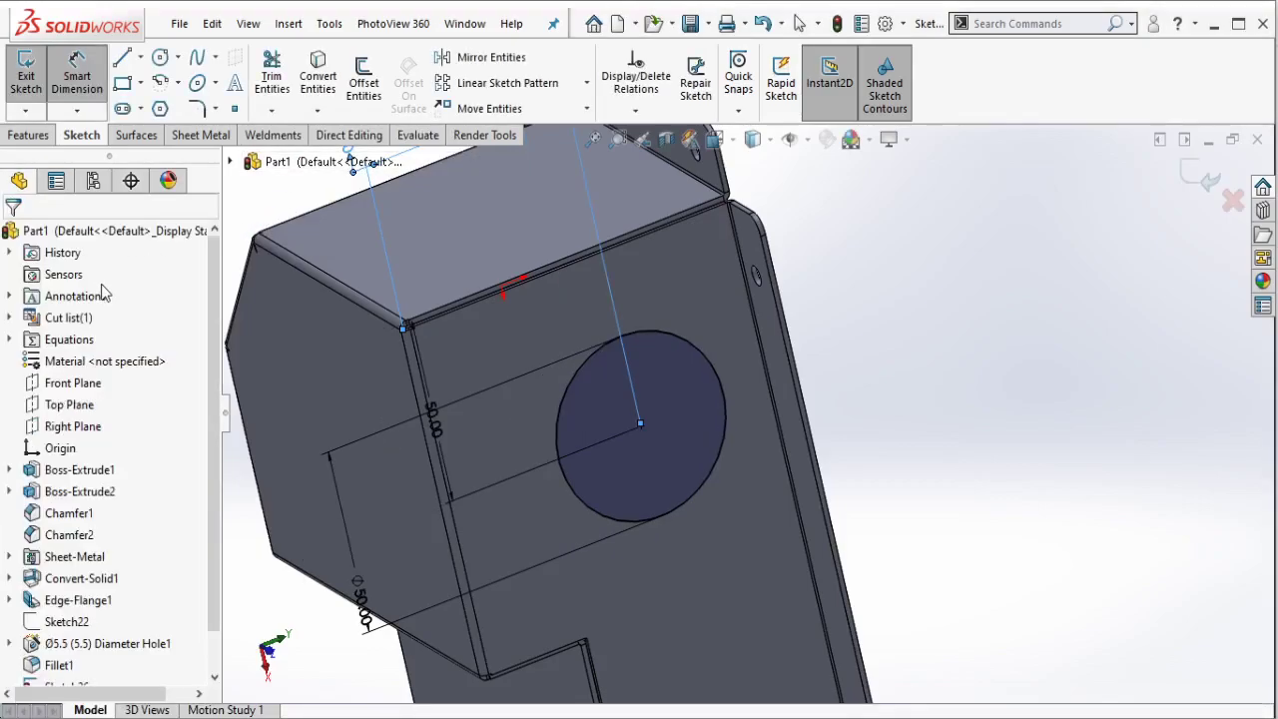
{"action": "left_click", "coordinate": [14, 135]}
Step: Extrude-cut the Ø50 mm circle 10 mm deep (Blind) through the side wall
{"action": "left_click", "coordinate": [288, 88]}
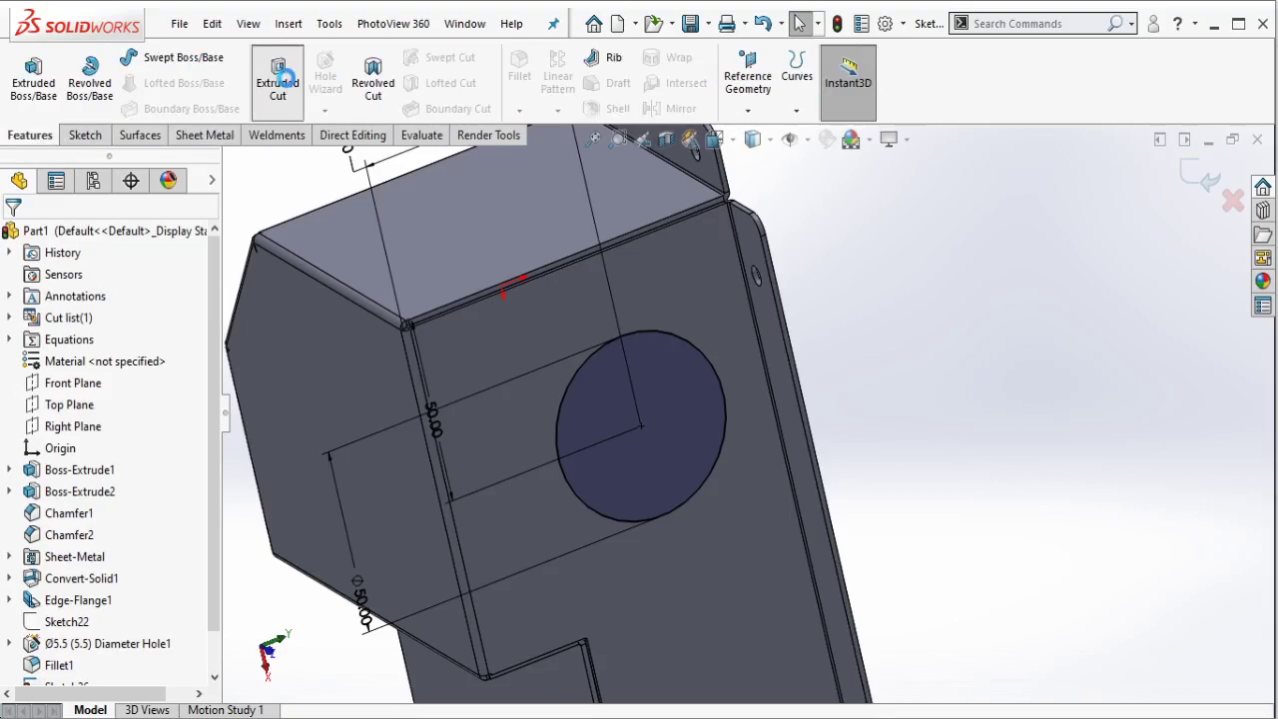
{"action": "type", "text": "1"}
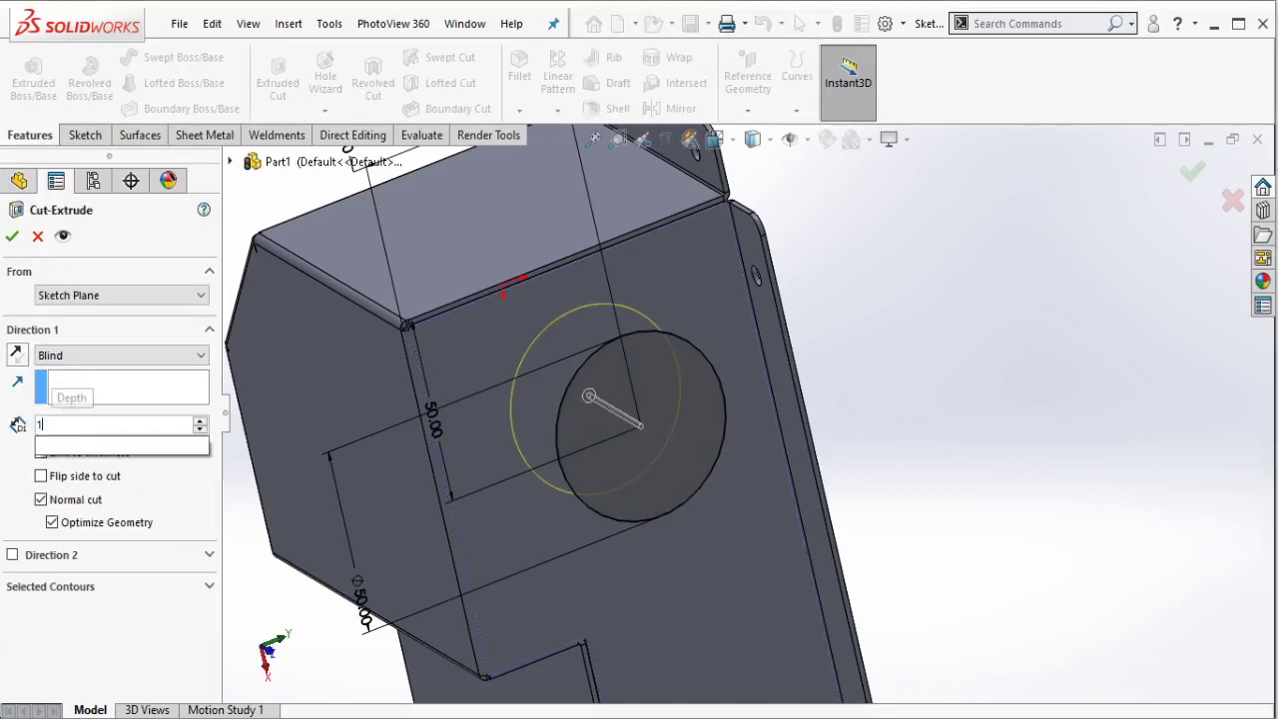
{"action": "type", "text": "0"}
{"action": "key", "text": "Return"}
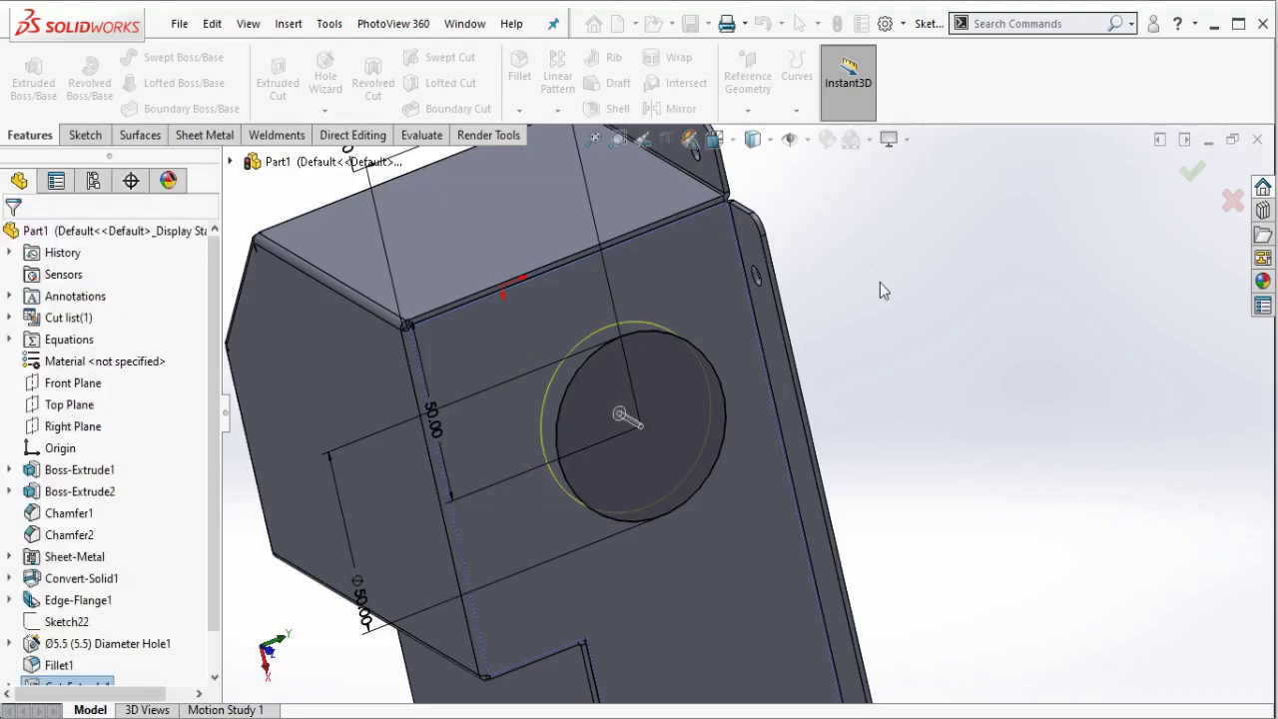
{"action": "scroll", "coordinate": [795, 434], "scroll_direction": "up", "scroll_amount": 5}
{"action": "scroll", "coordinate": [743, 455], "scroll_direction": "up", "scroll_amount": 2}
{"action": "scroll", "coordinate": [743, 455], "scroll_direction": "down", "scroll_amount": 4}
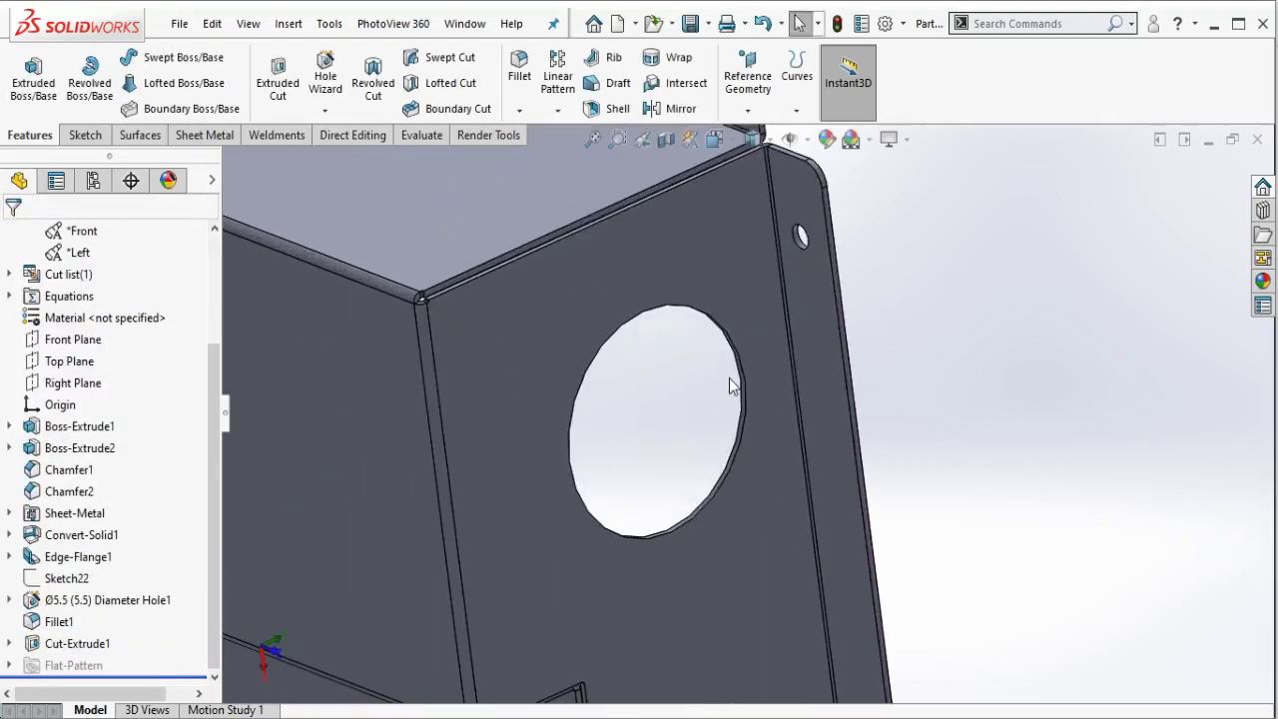
{"action": "scroll", "coordinate": [730, 389], "scroll_direction": "down", "scroll_amount": 2}
Step: Start a sketch on the holed wall and draw a circle centred on the hole
{"action": "left_click", "coordinate": [770, 484]}
{"action": "left_click", "coordinate": [848, 427]}
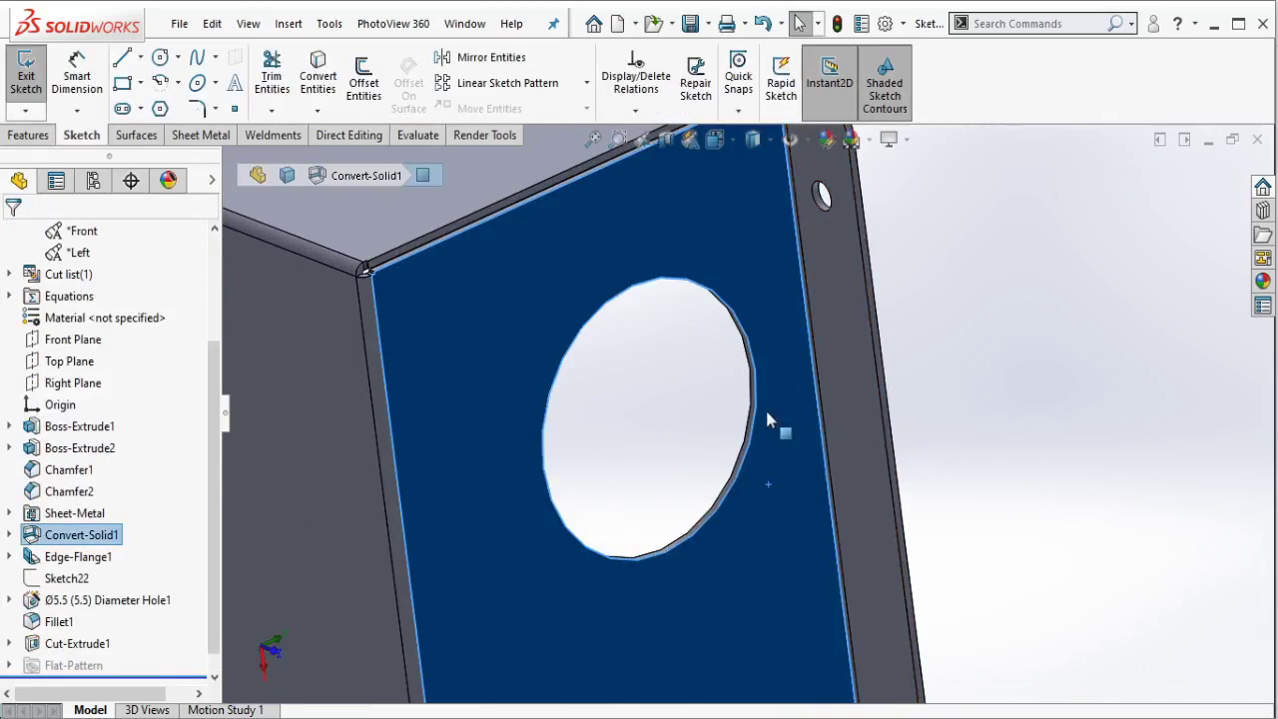
{"action": "left_click", "coordinate": [755, 401]}
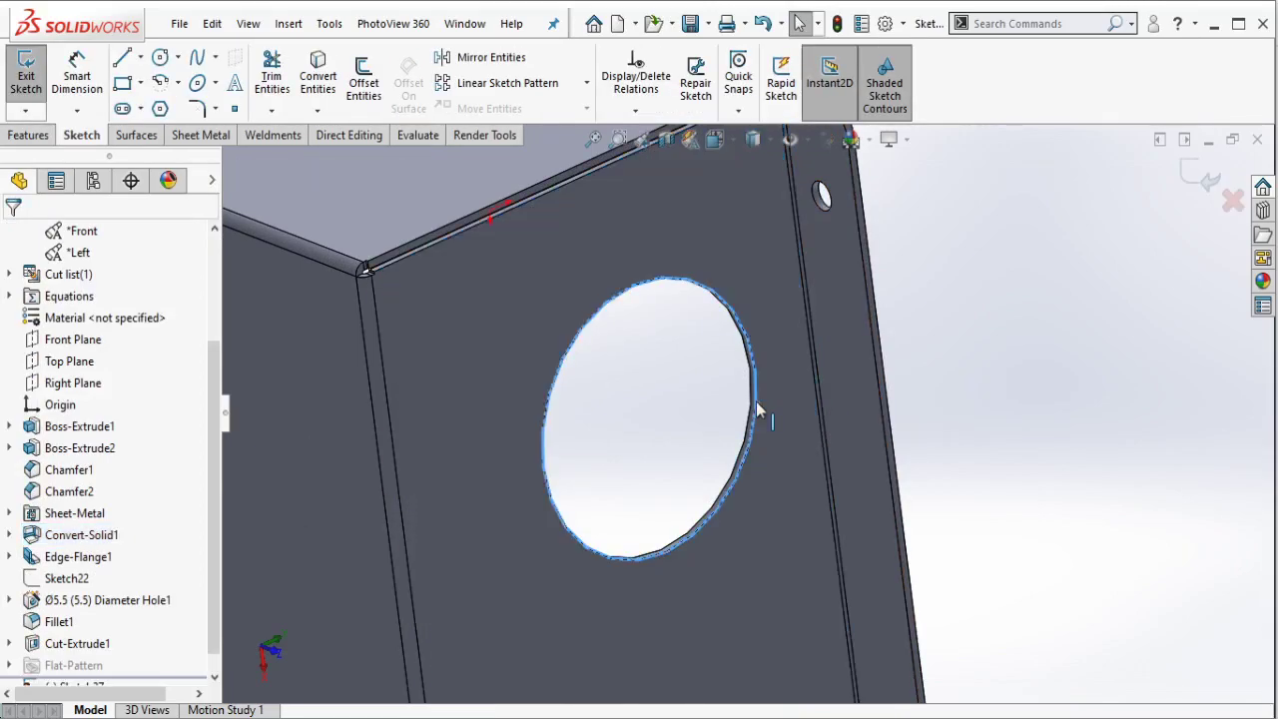
{"action": "key", "text": "c"}
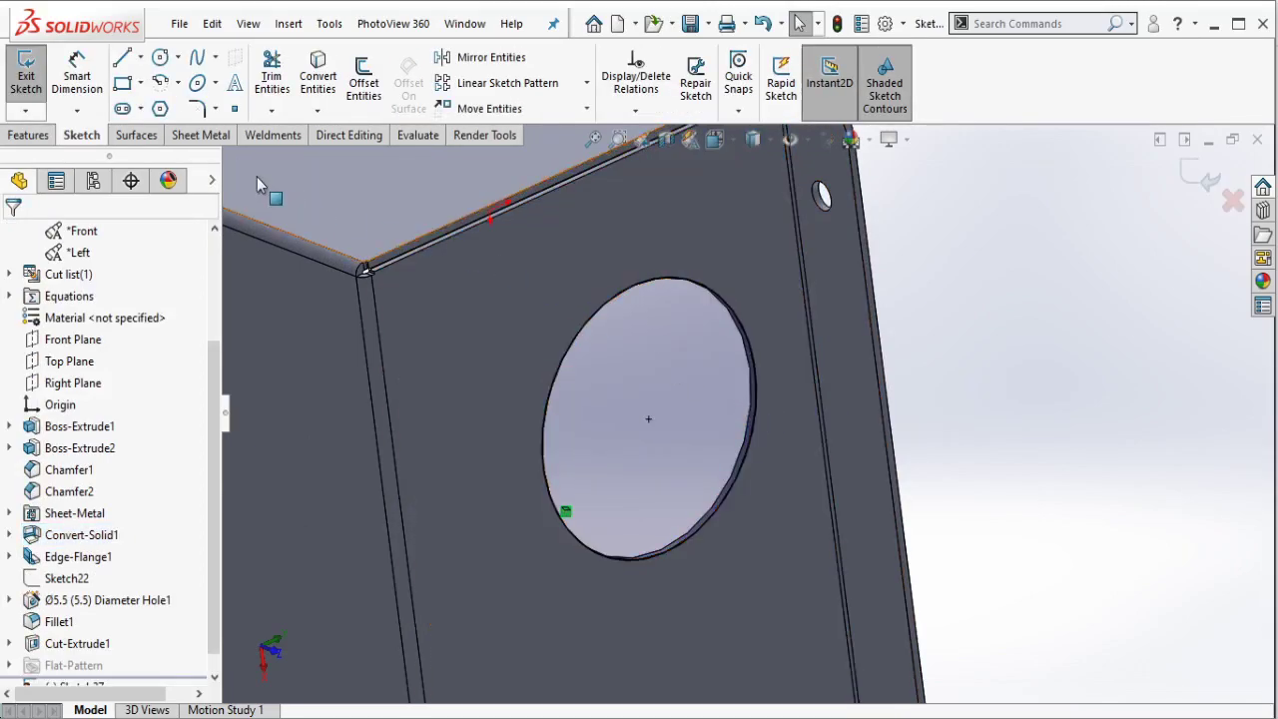
{"action": "left_click", "coordinate": [648, 420]}
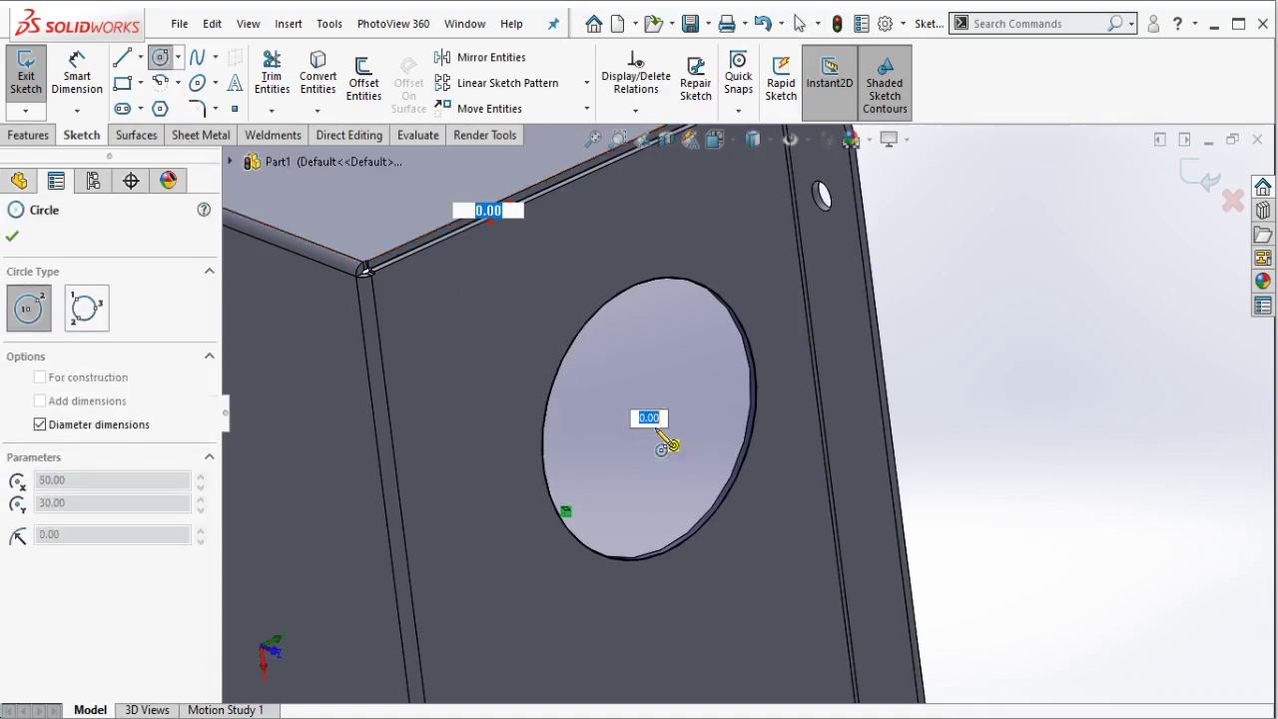
{"action": "left_click", "coordinate": [699, 464]}
Step: Offset the circle by 3 mm to form a second concentric ring
{"action": "scroll", "coordinate": [700, 466], "scroll_direction": "down", "scroll_amount": 3}
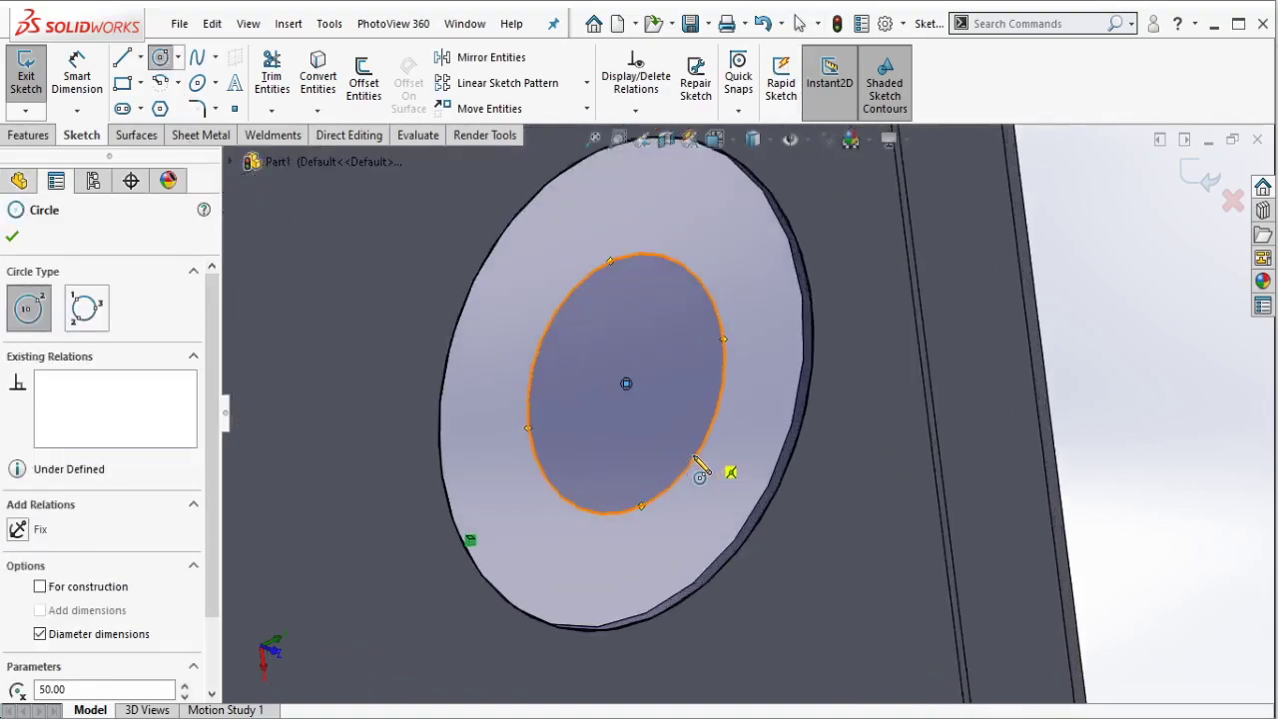
{"action": "left_click", "coordinate": [362, 111]}
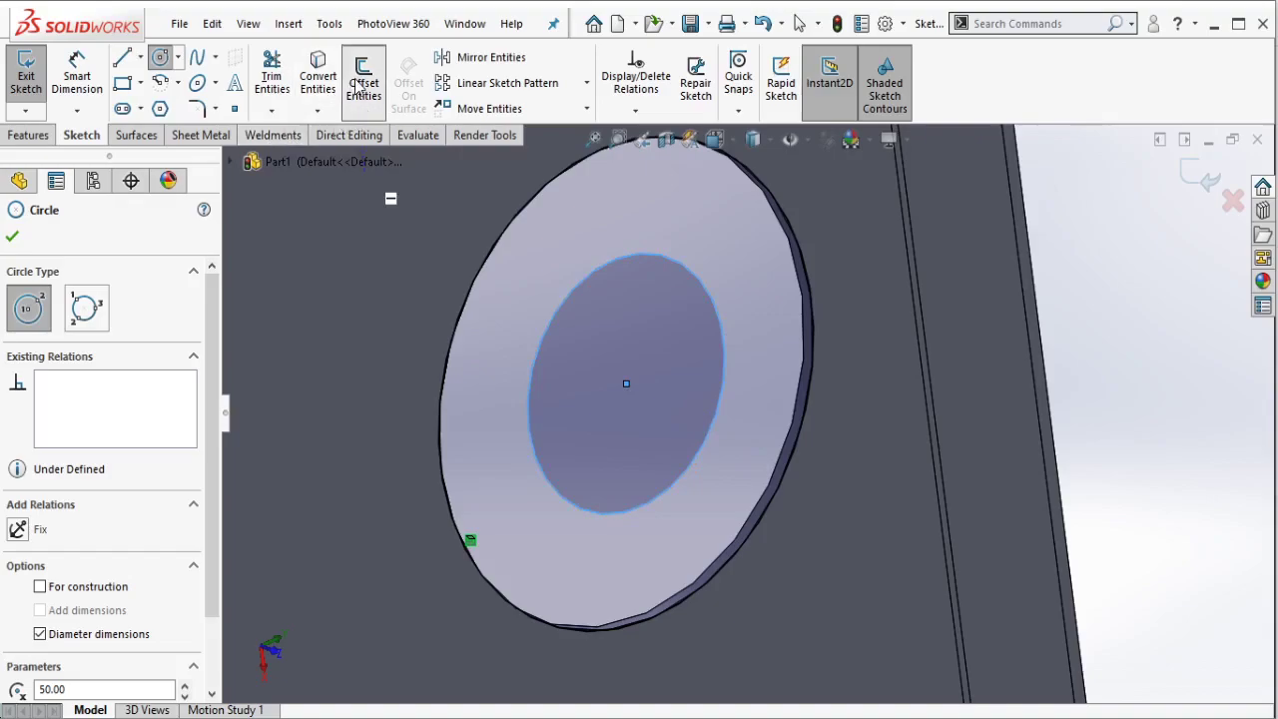
{"action": "left_click", "coordinate": [601, 295]}
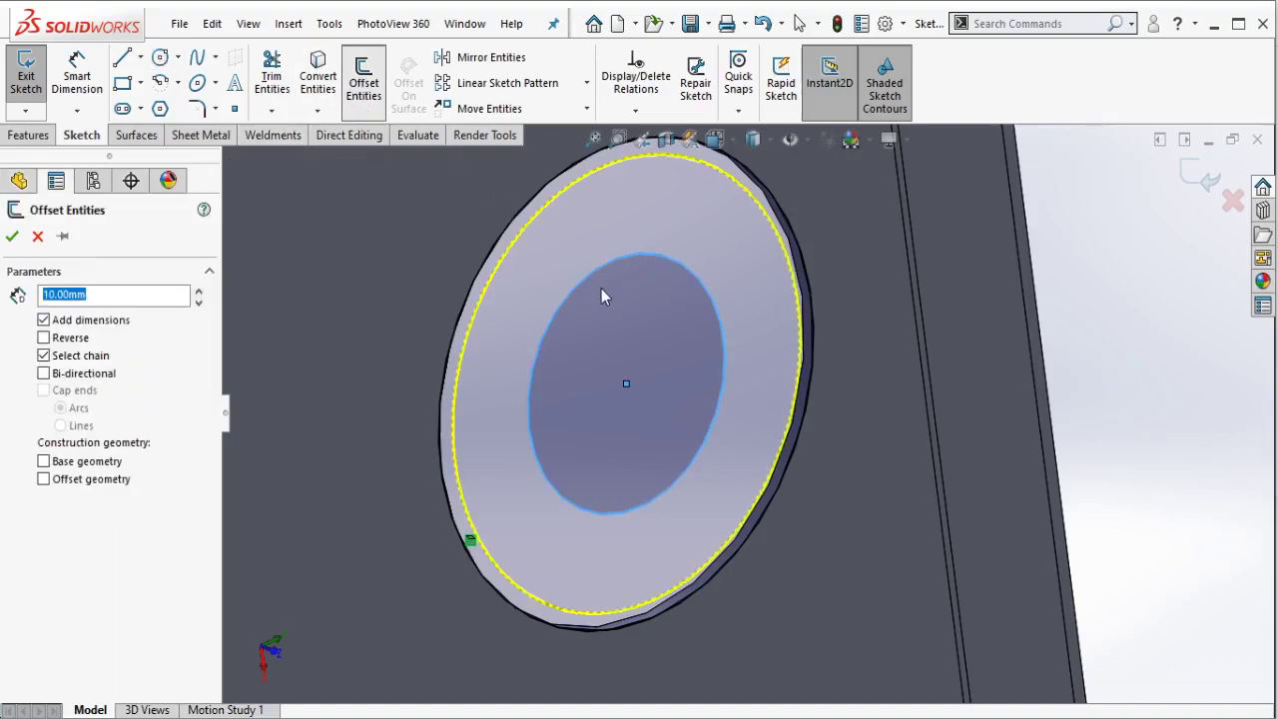
{"action": "type", "text": "3"}
{"action": "key", "text": "Return"}
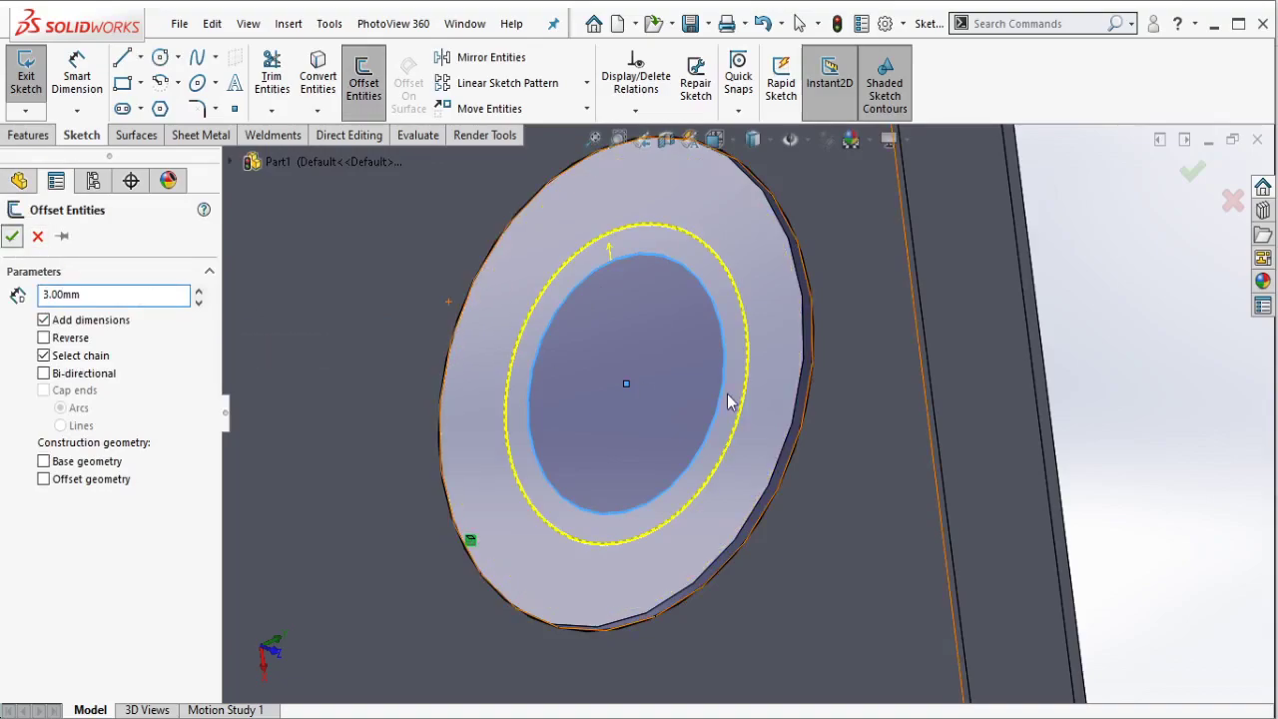
{"action": "key", "text": "Return"}
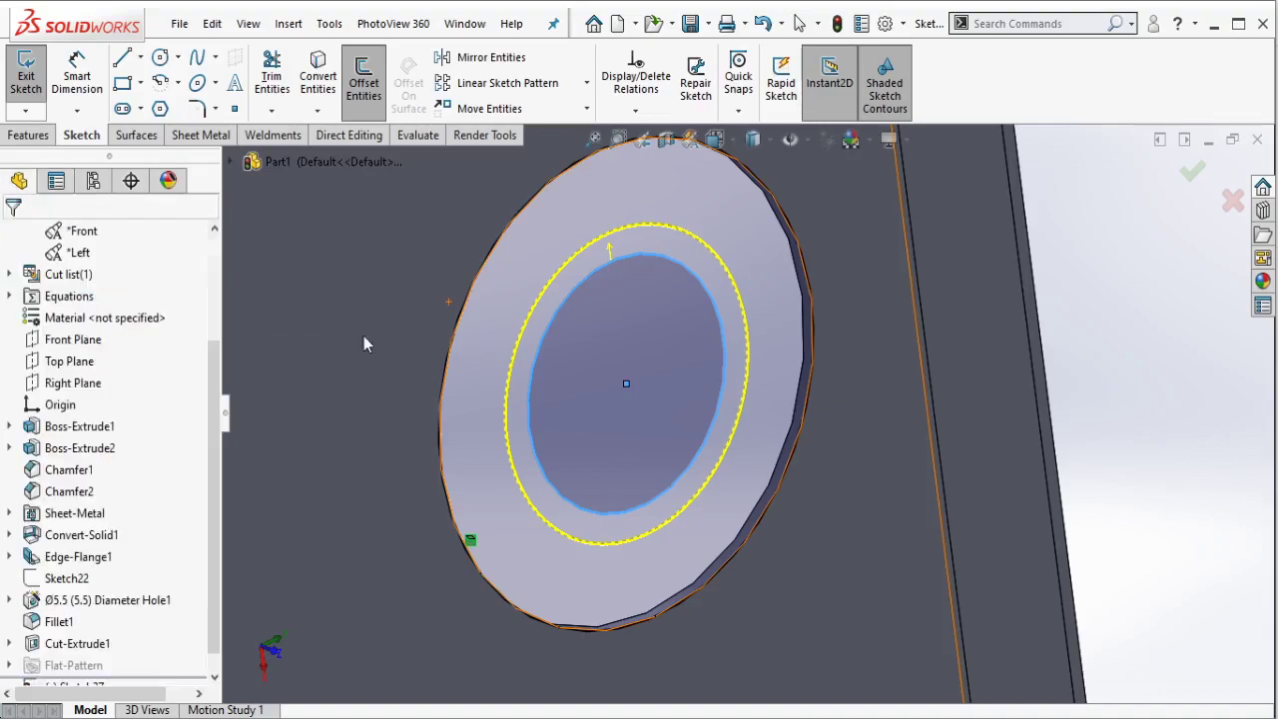
Step: Draw two centre rectangles across the disc as the crossbars
{"action": "scroll", "coordinate": [721, 378], "scroll_direction": "down", "scroll_amount": 1}
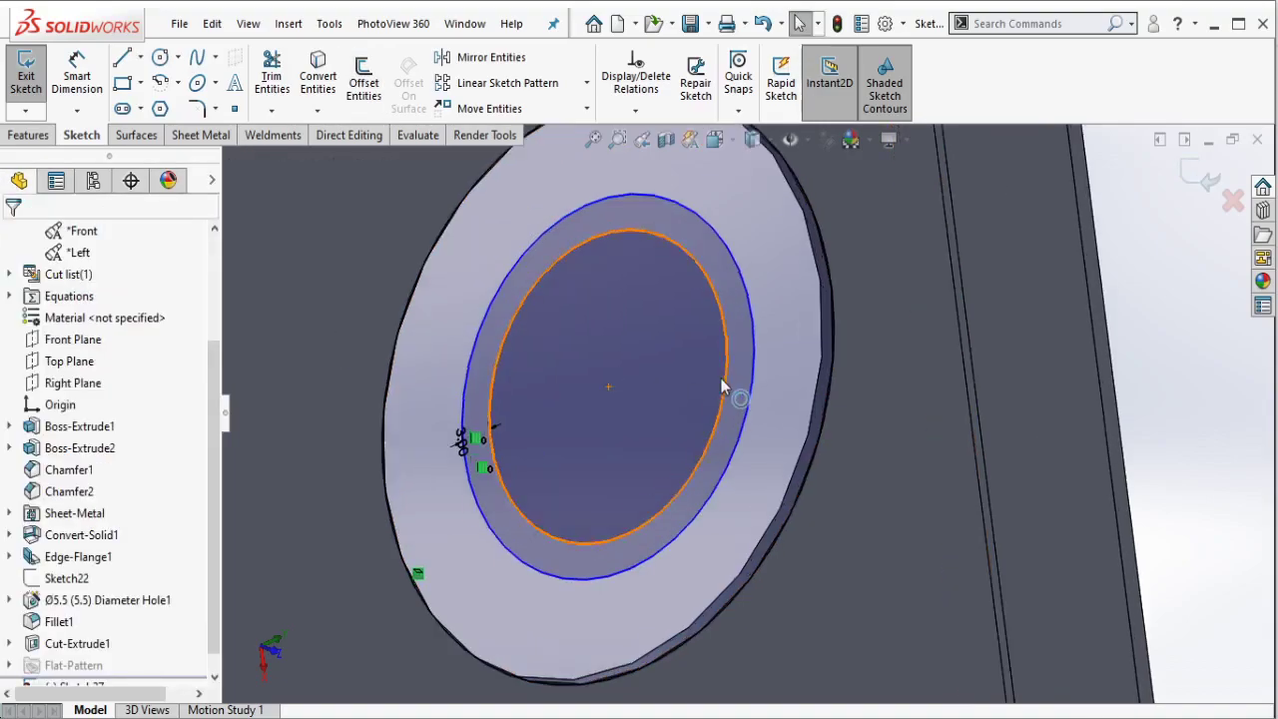
{"action": "left_click", "coordinate": [141, 83]}
{"action": "left_click", "coordinate": [179, 127]}
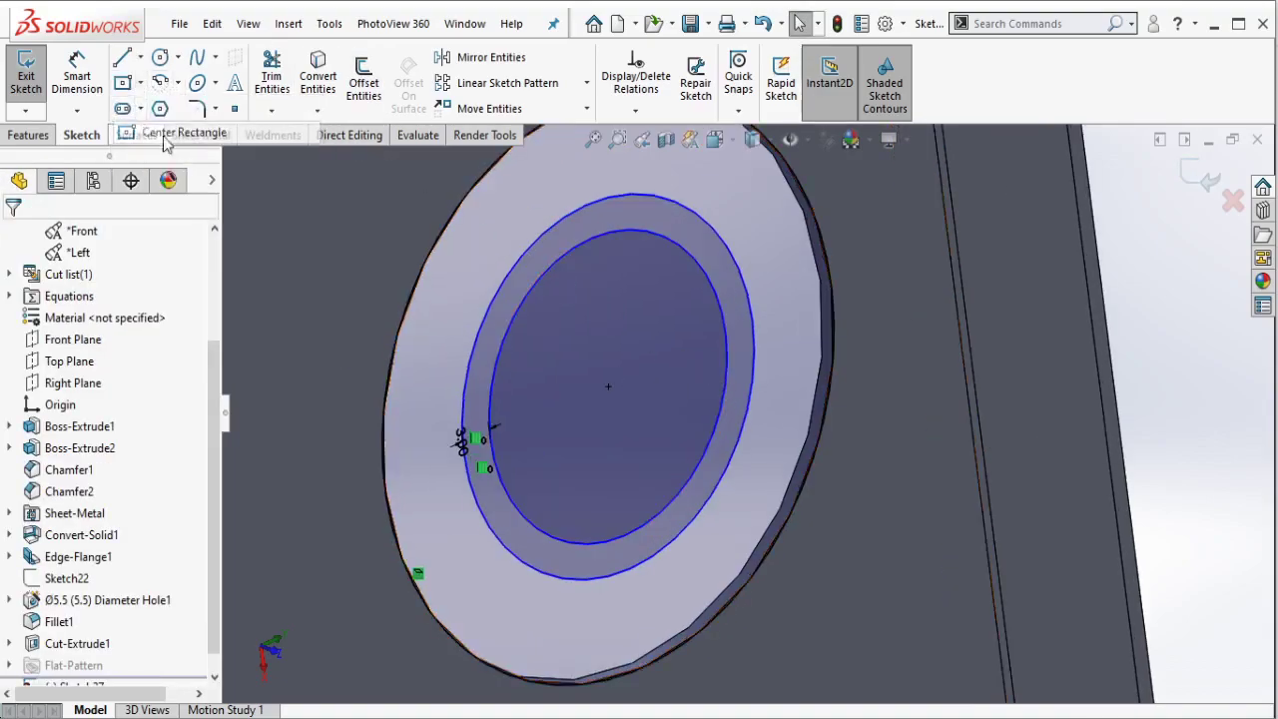
{"action": "left_click", "coordinate": [608, 387]}
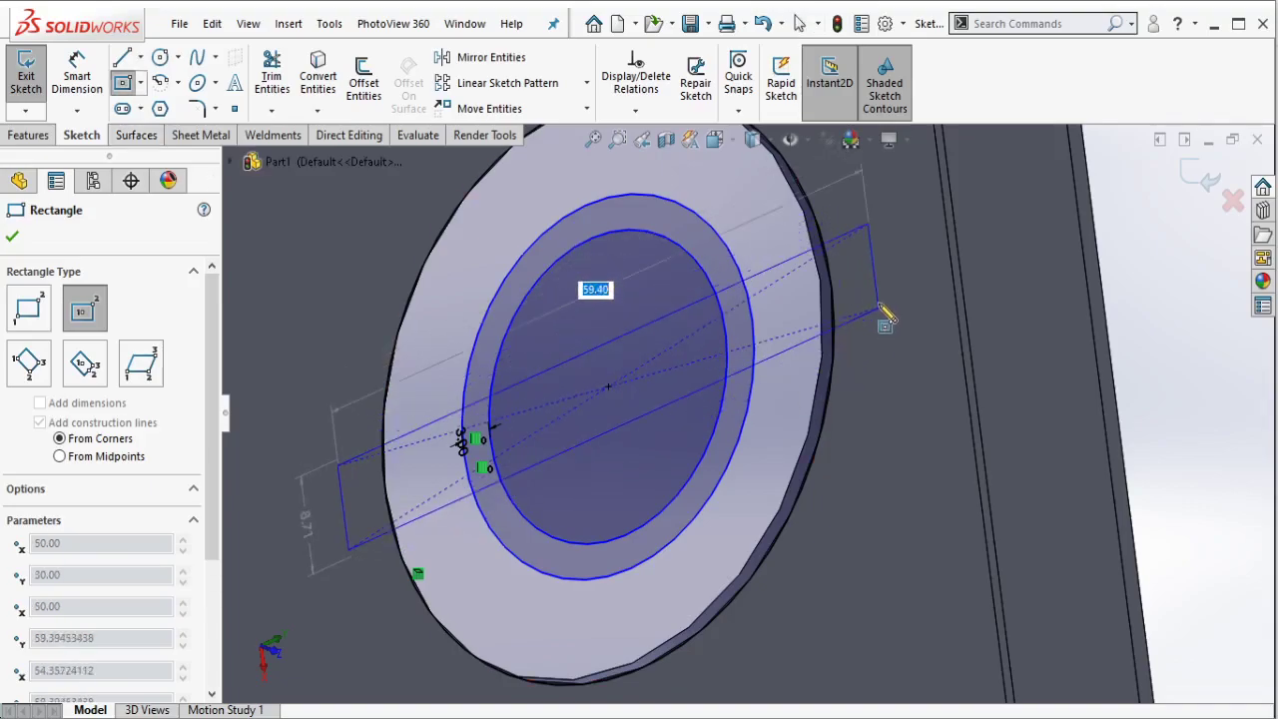
{"action": "left_click", "coordinate": [639, 392]}
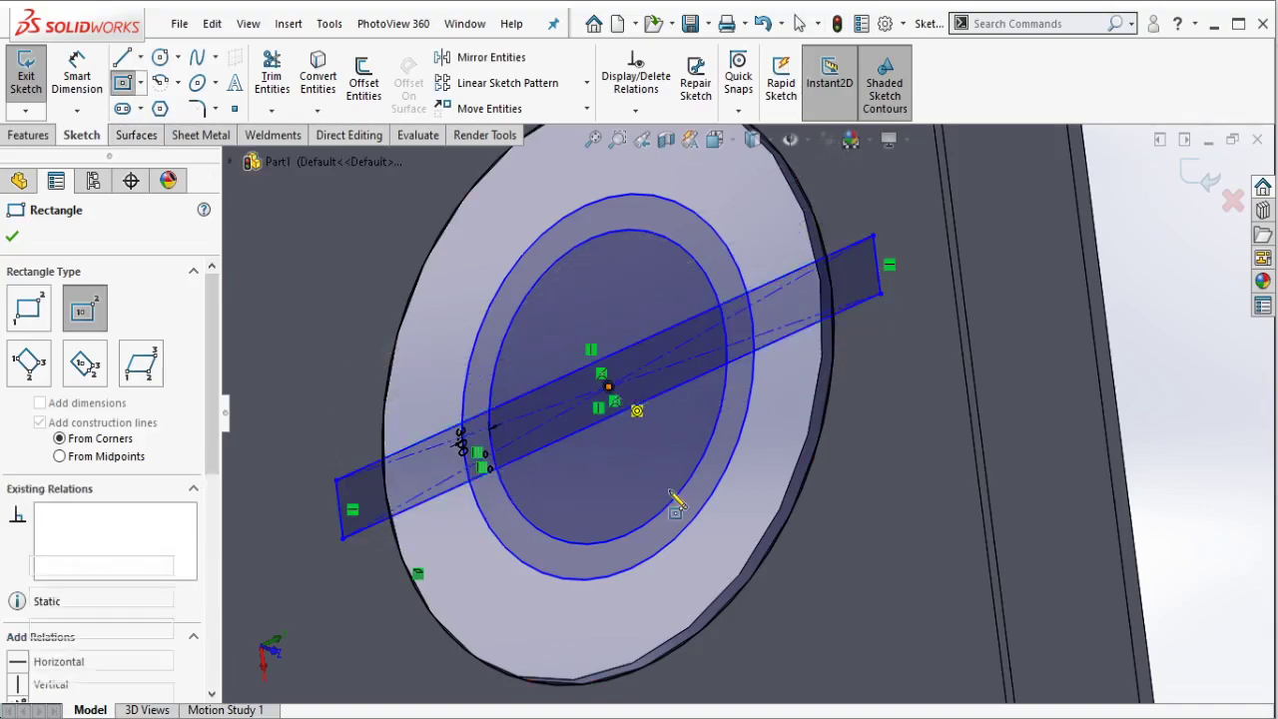
{"action": "left_click", "coordinate": [726, 667]}
{"action": "key", "text": "Escape"}
Step: Make the crossbar end widths equal
{"action": "middle_click_drag", "start_coordinate": [933, 365], "coordinate": [885, 355]}
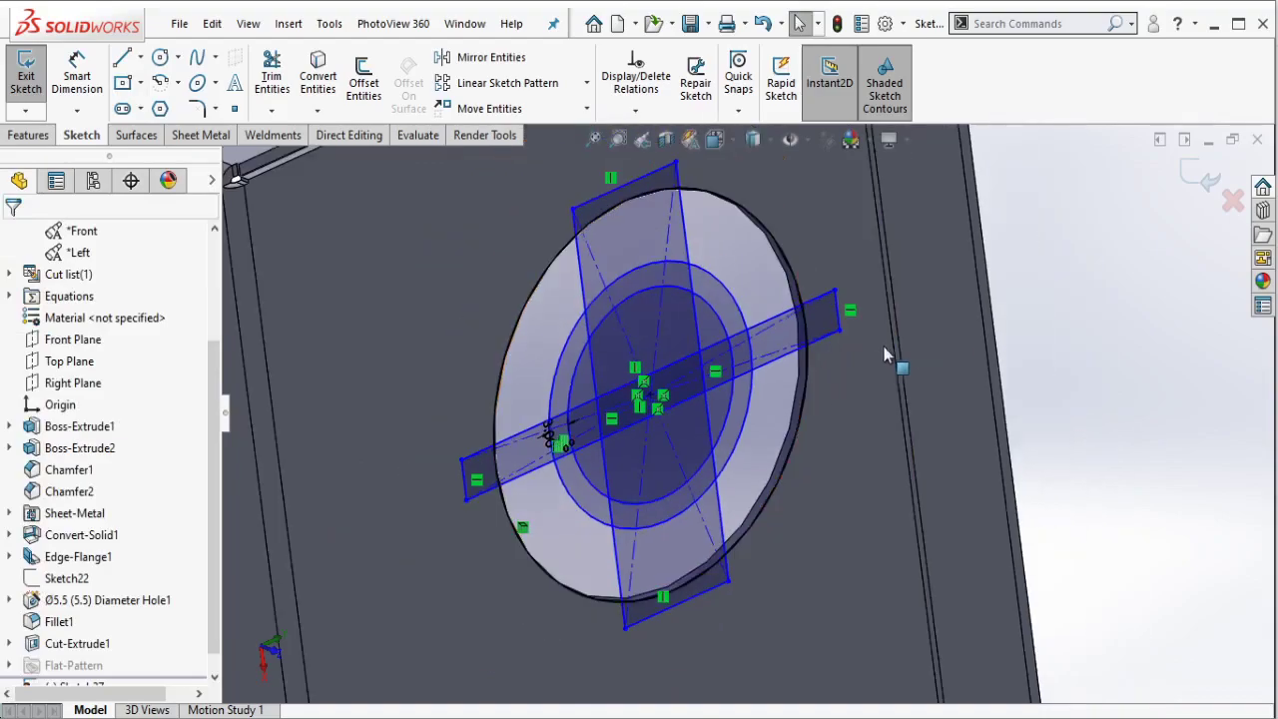
{"action": "left_click", "coordinate": [841, 323]}
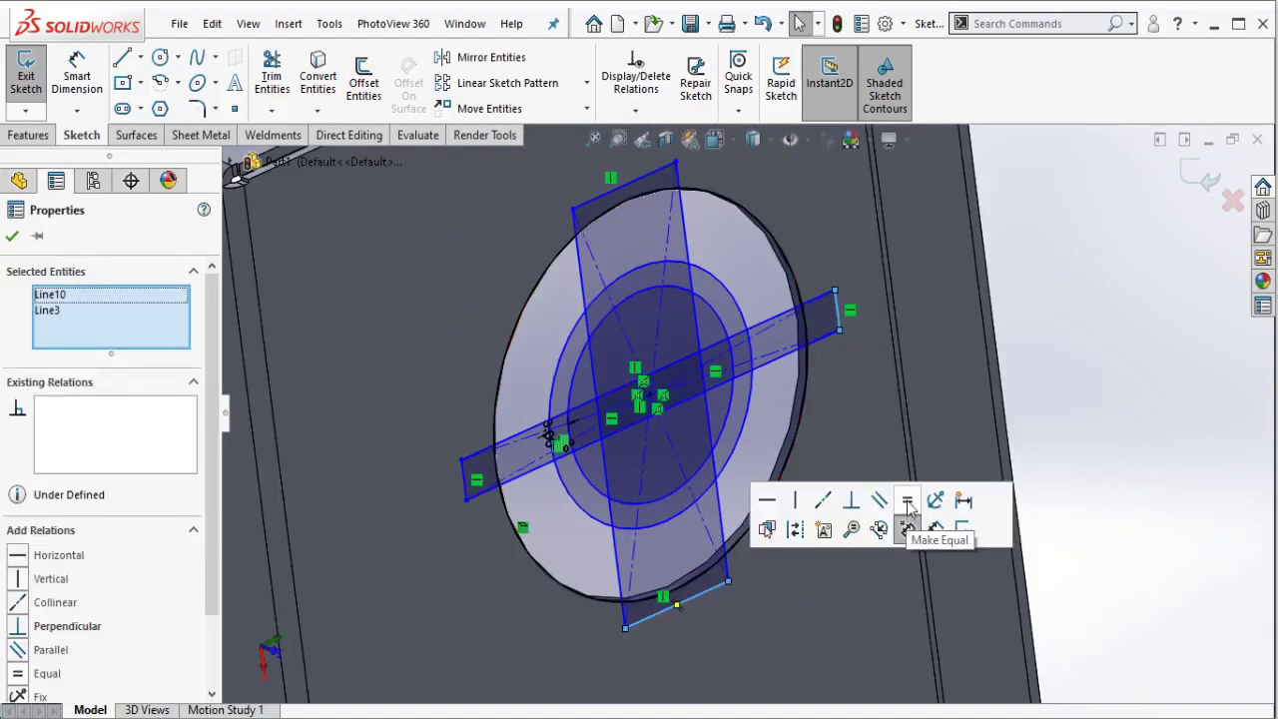
{"action": "left_click", "coordinate": [903, 520]}
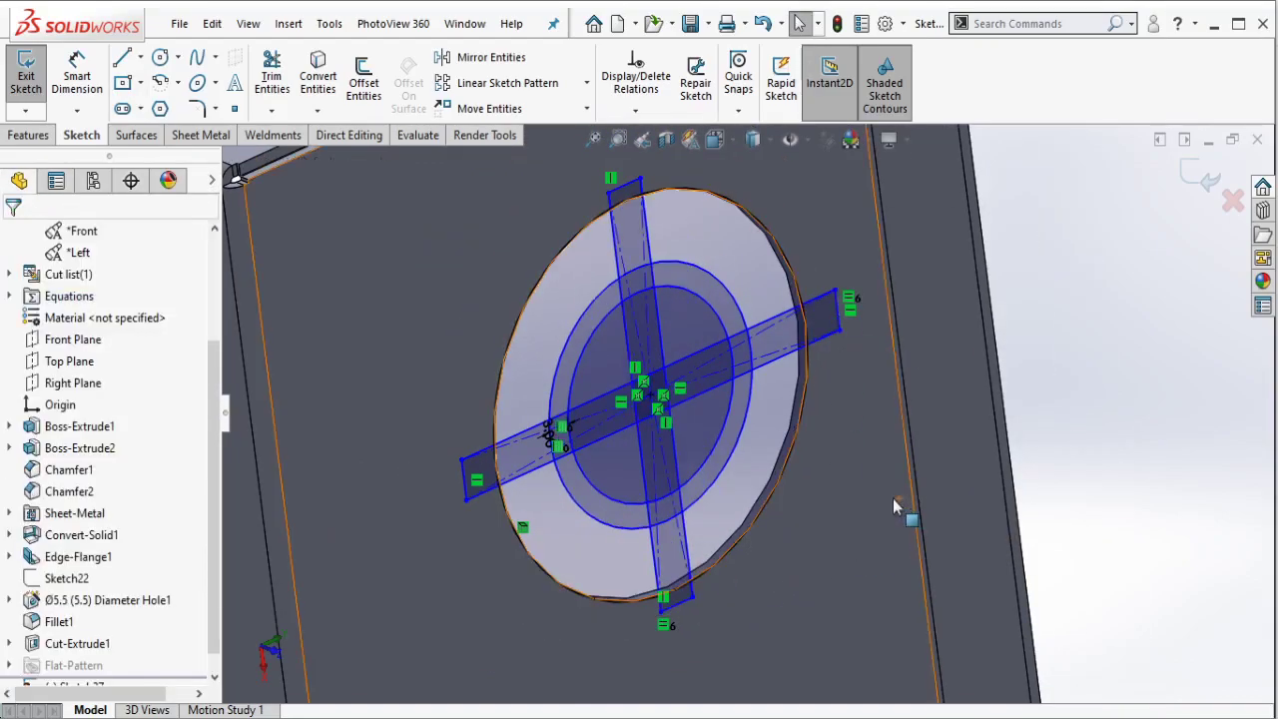
{"action": "left_click", "coordinate": [842, 330]}
{"action": "left_click", "coordinate": [836, 309], "text": "ctrl"}
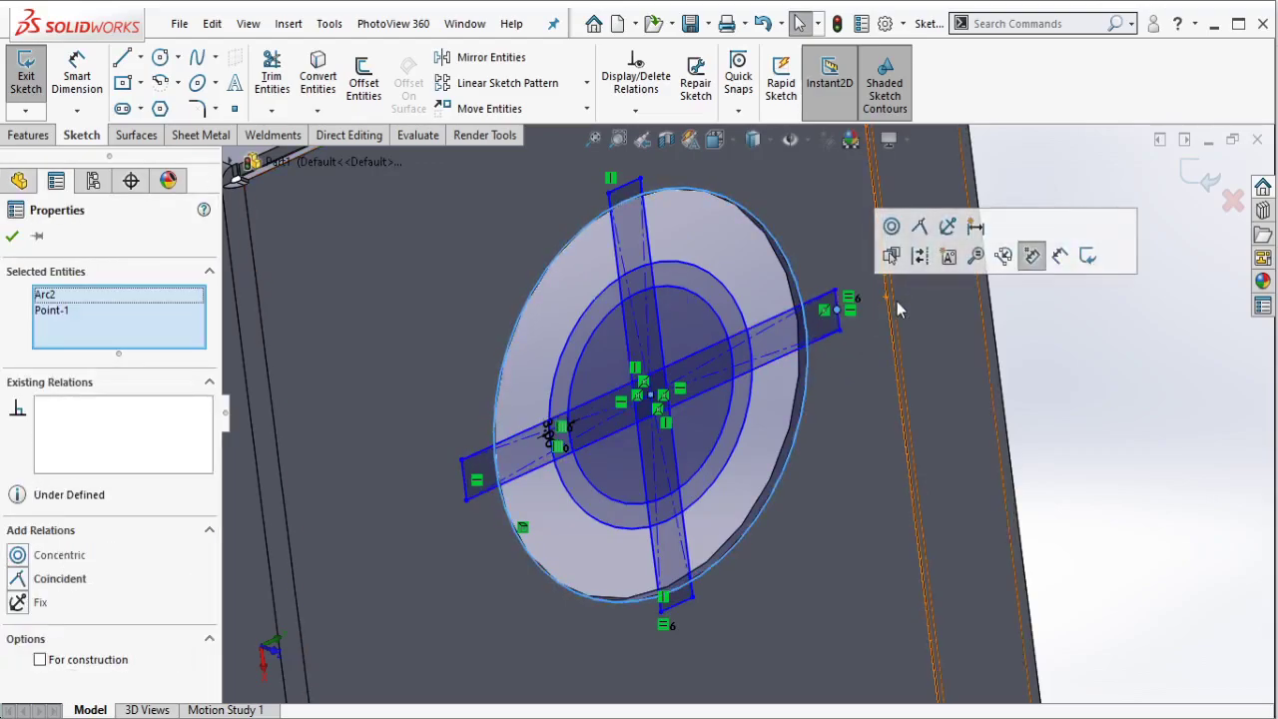
{"action": "key", "text": "Escape"}
Step: Make the first crossbar's end tangent to the disc edge circle
{"action": "middle_click_drag", "start_coordinate": [836, 336], "coordinate": [845, 349]}
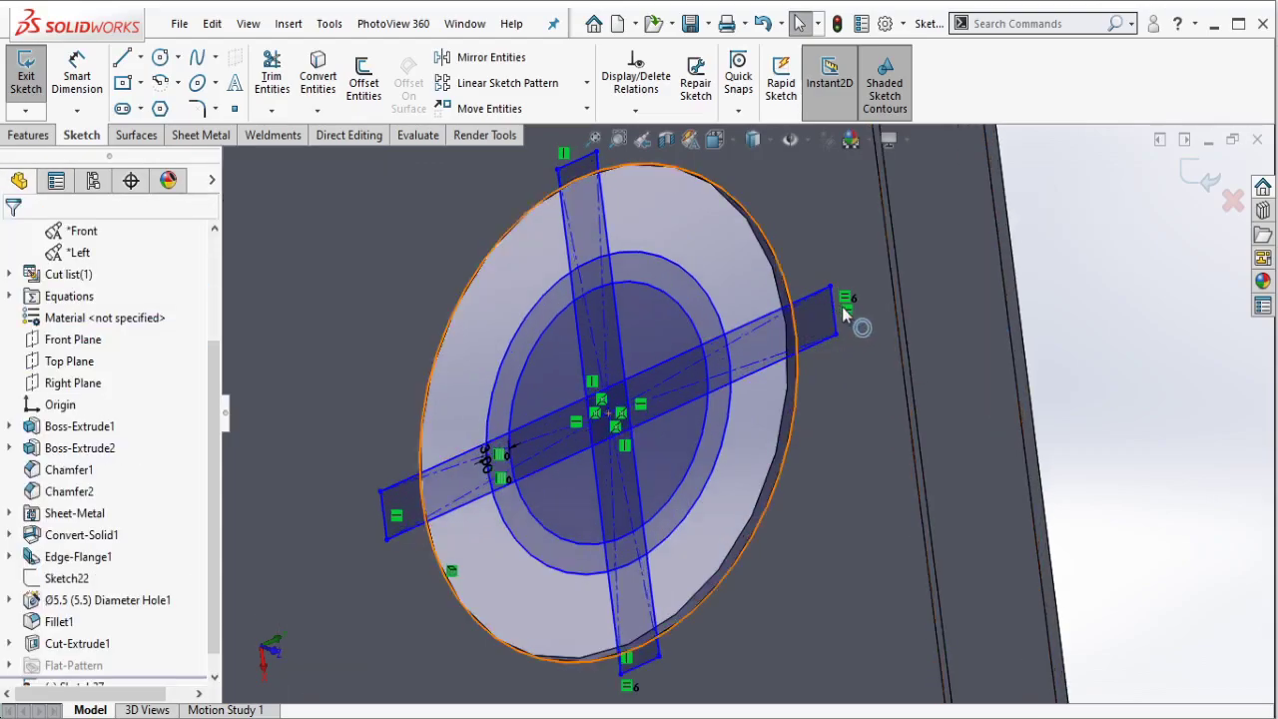
{"action": "left_click", "coordinate": [844, 315]}
{"action": "left_click", "coordinate": [882, 299], "text": "ctrl"}
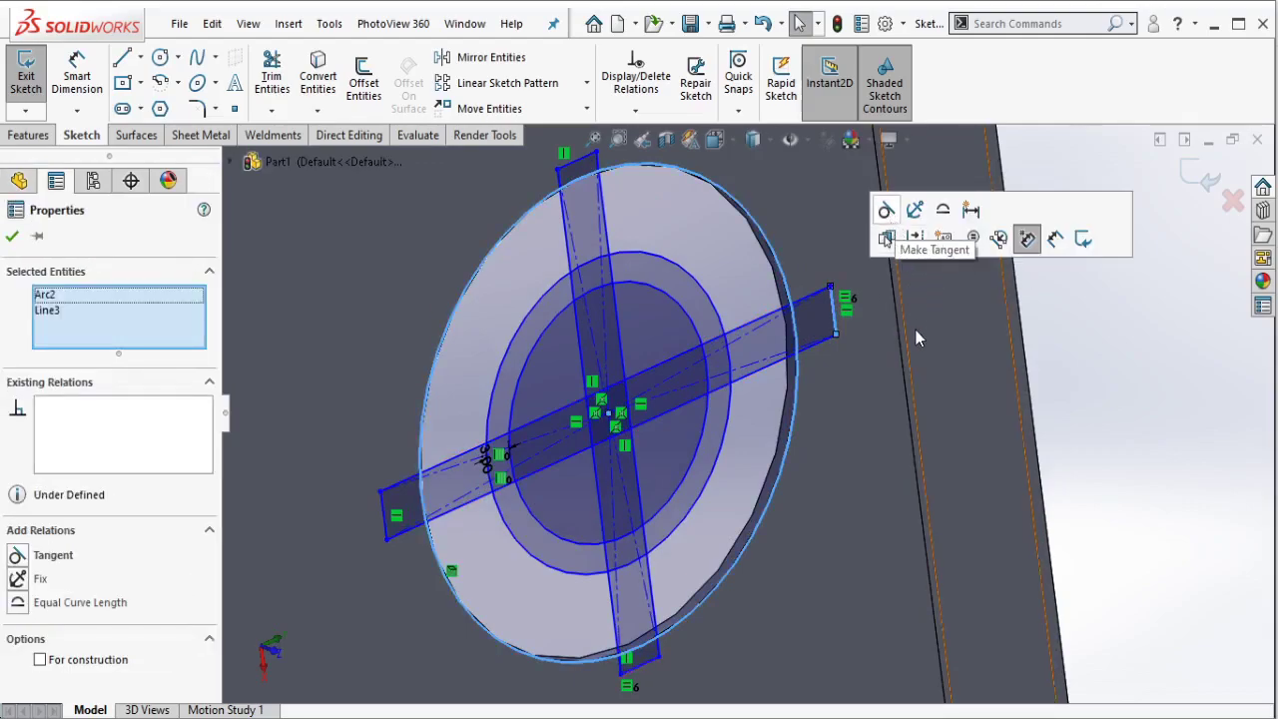
{"action": "left_click", "coordinate": [885, 237]}
{"action": "key", "text": "Escape"}
Step: Make the second crossbar's end tangent to the disc edge as well
{"action": "scroll", "coordinate": [675, 639], "scroll_direction": "down", "scroll_amount": 5}
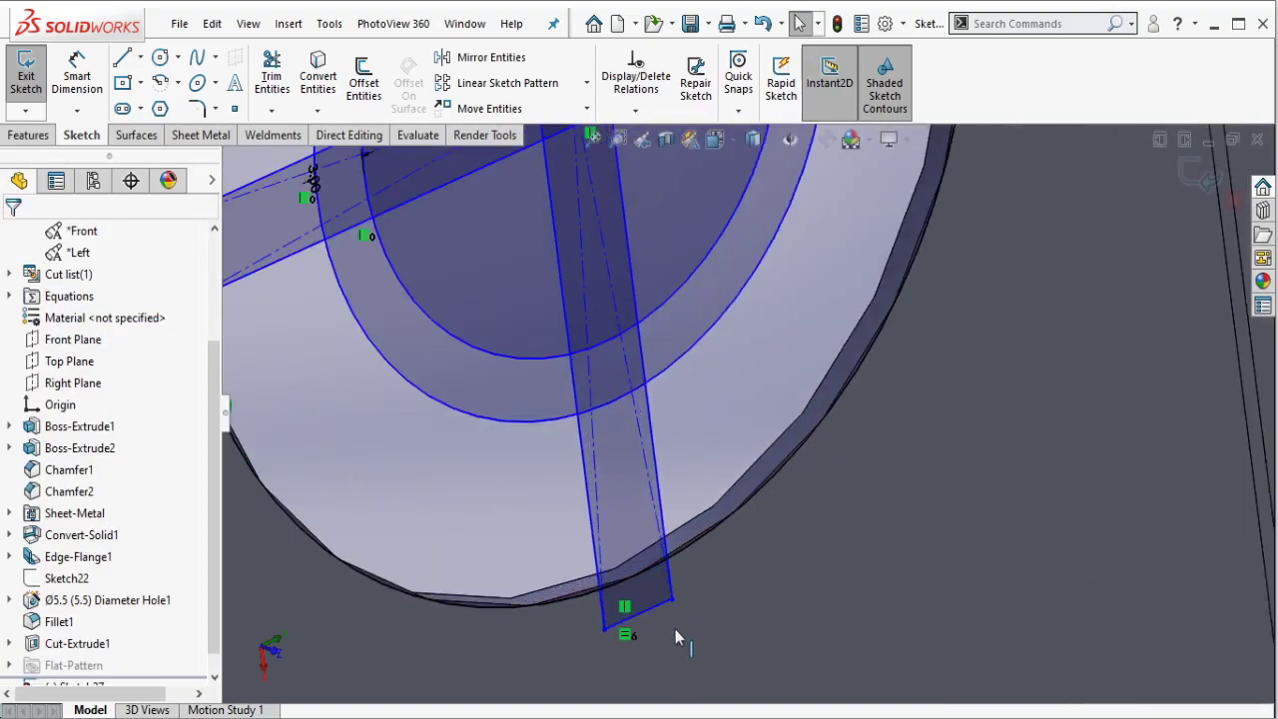
{"action": "left_click", "coordinate": [694, 547]}
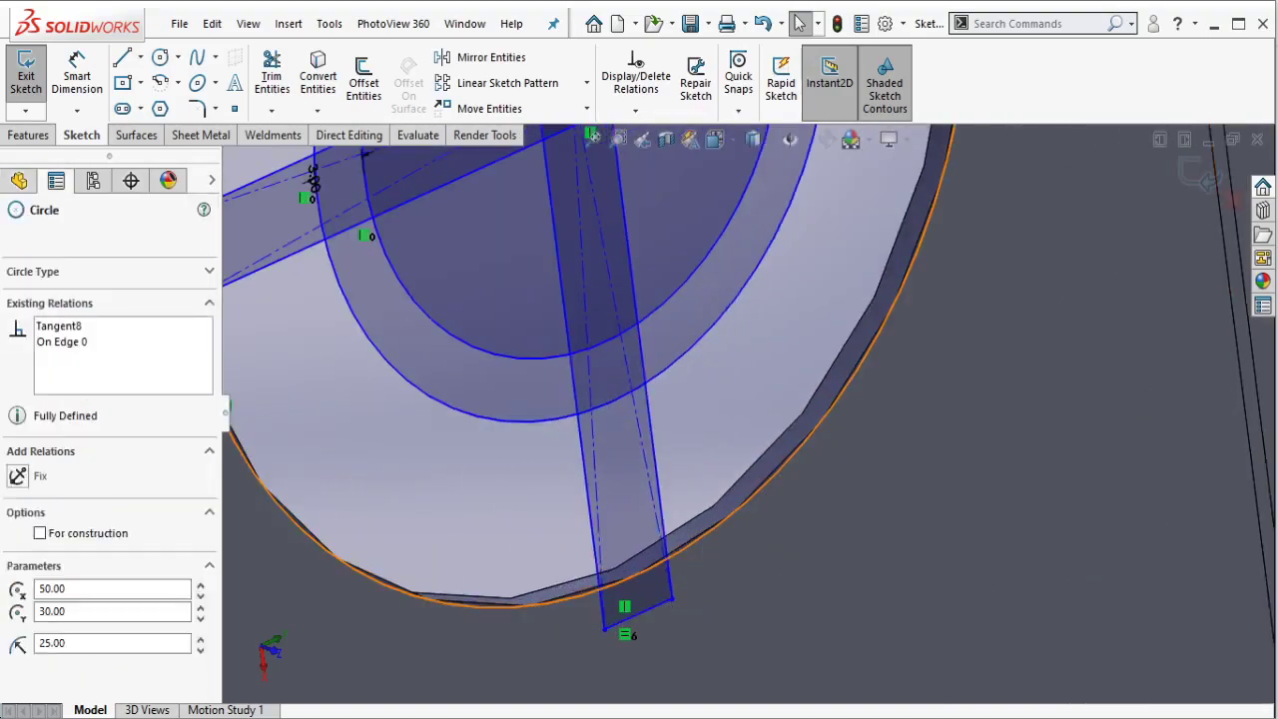
{"action": "left_click", "coordinate": [689, 601]}
{"action": "left_click", "coordinate": [707, 521], "text": "ctrl"}
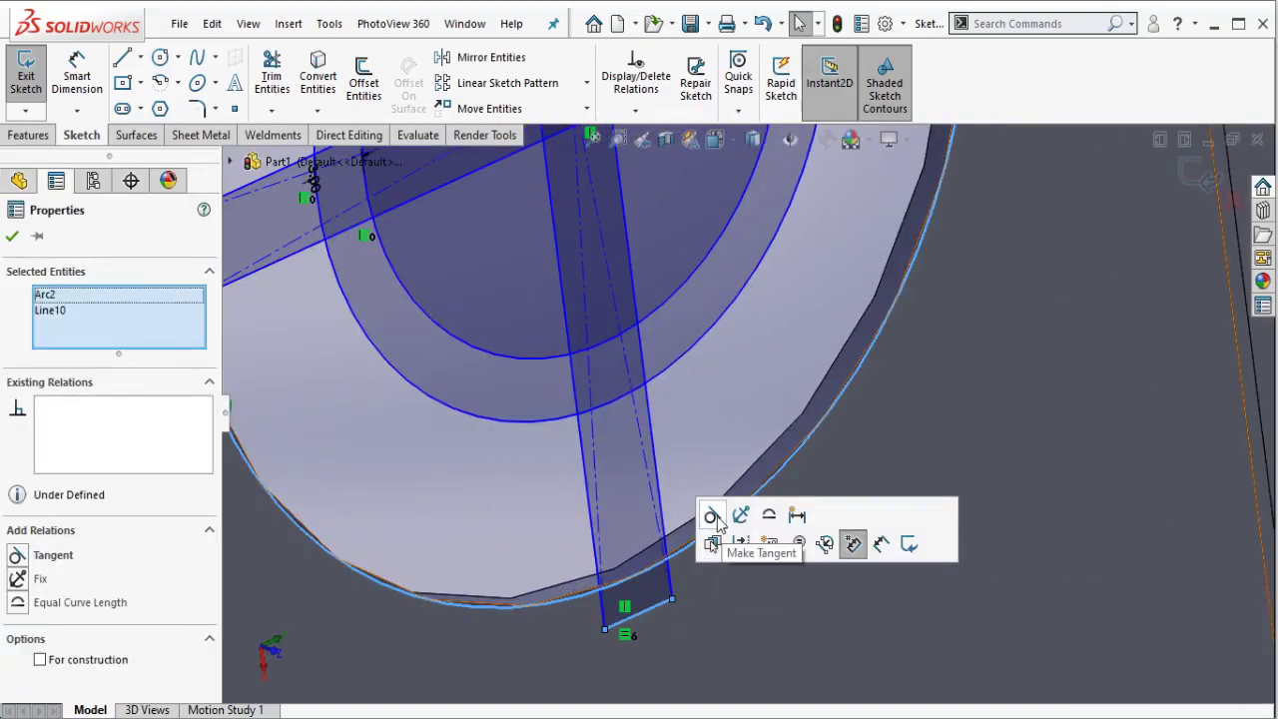
{"action": "left_click", "coordinate": [711, 515]}
{"action": "key", "text": "Escape"}
{"action": "scroll", "coordinate": [717, 516], "scroll_direction": "up", "scroll_amount": 5}
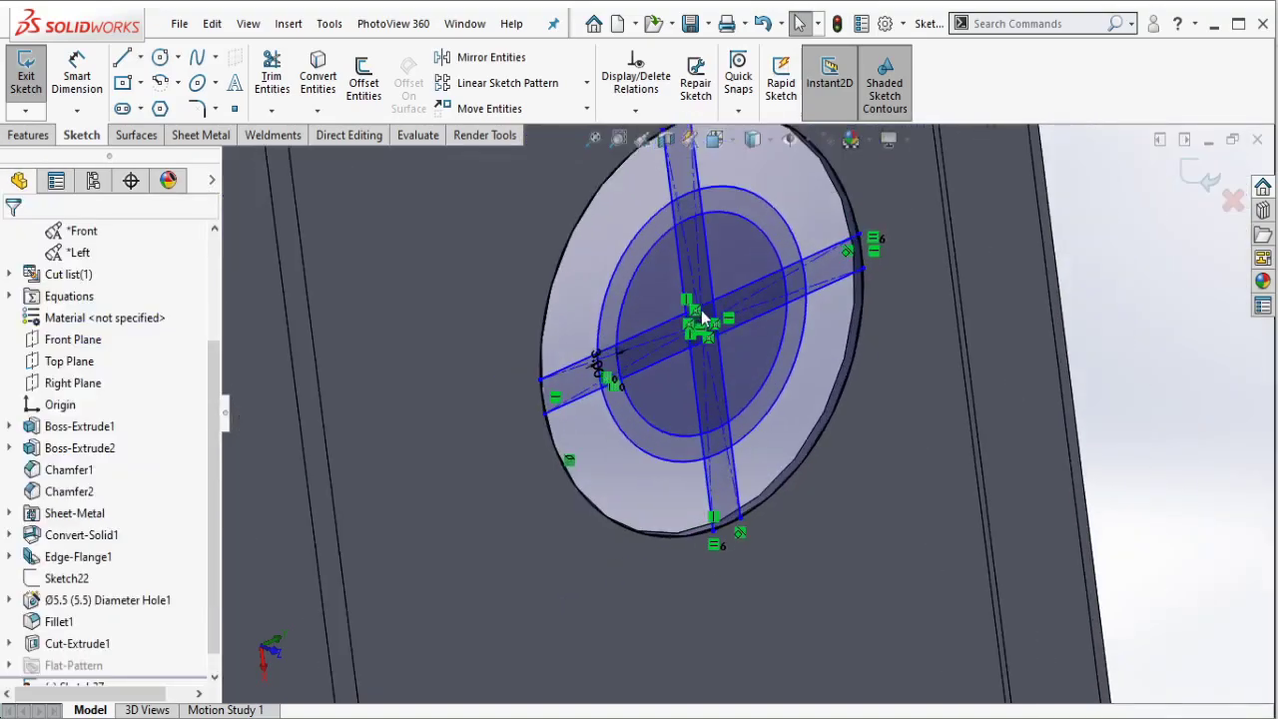
{"action": "scroll", "coordinate": [726, 321], "scroll_direction": "down", "scroll_amount": 2}
{"action": "scroll", "coordinate": [727, 322], "scroll_direction": "up", "scroll_amount": 1}
Step: Dimension the crossbar width as 3 mm with Smart Dimension
{"action": "left_click", "coordinate": [76, 75]}
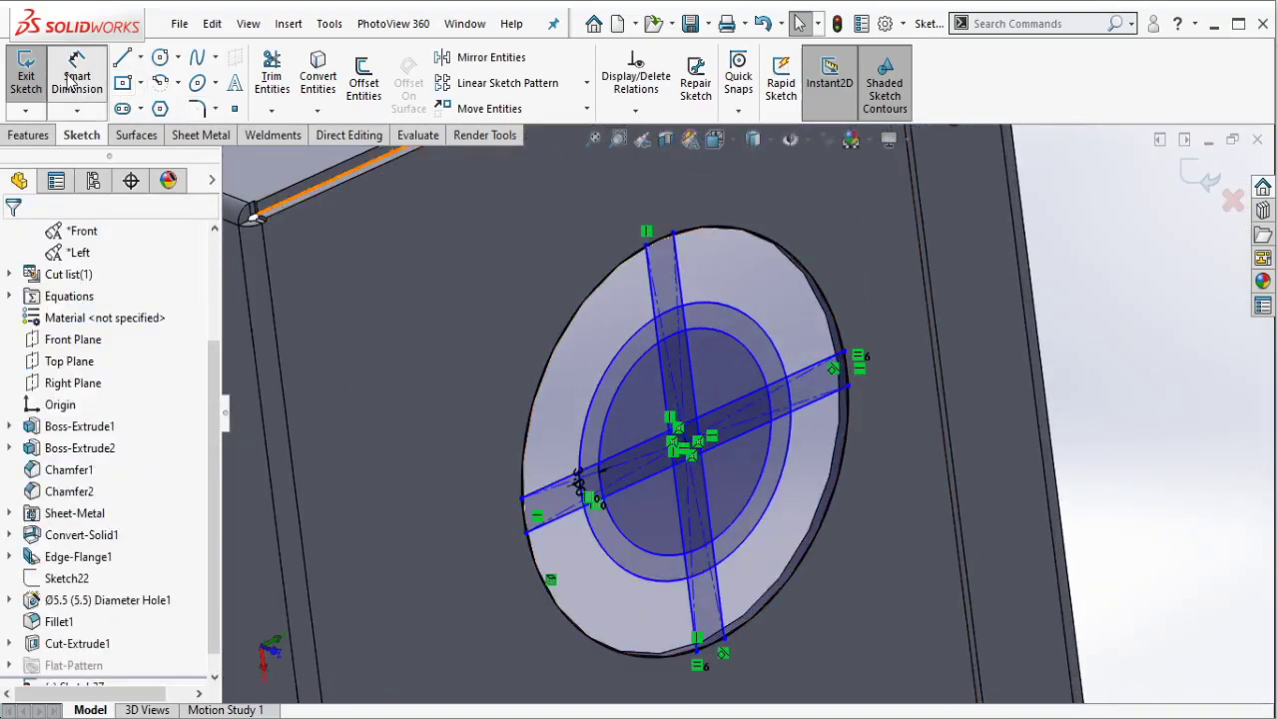
{"action": "left_click", "coordinate": [714, 269]}
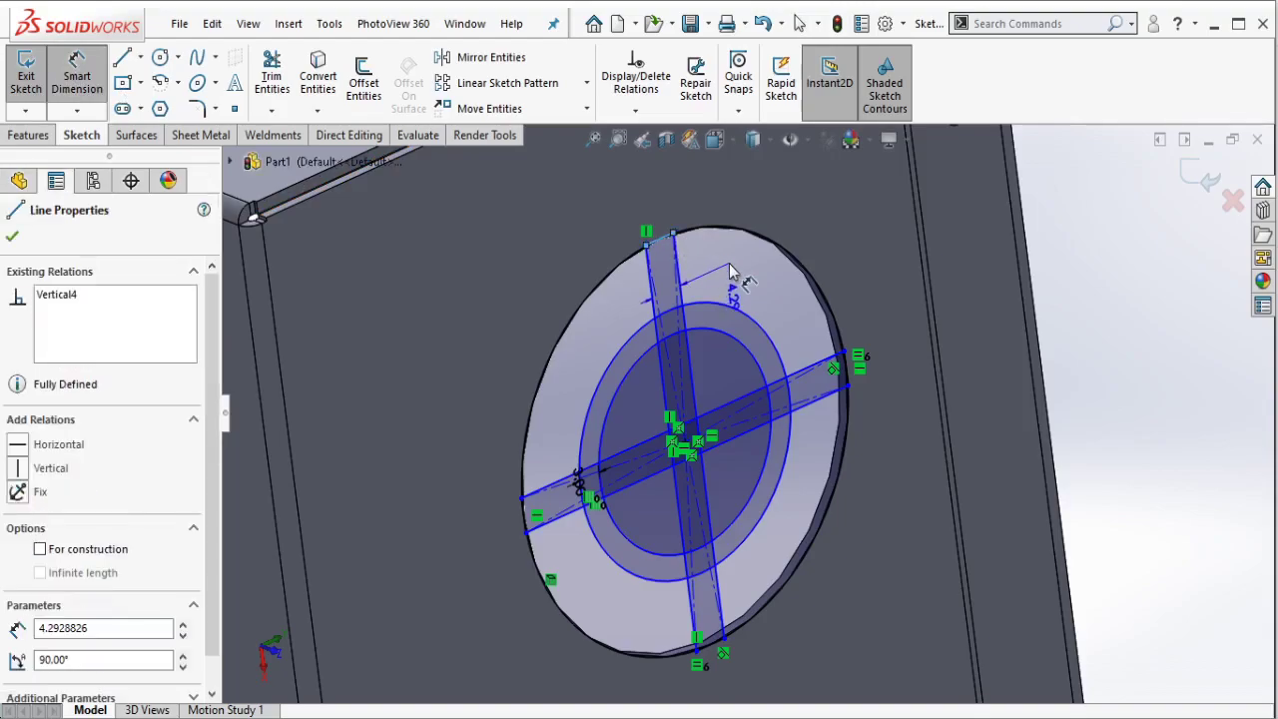
{"action": "left_click", "coordinate": [729, 271]}
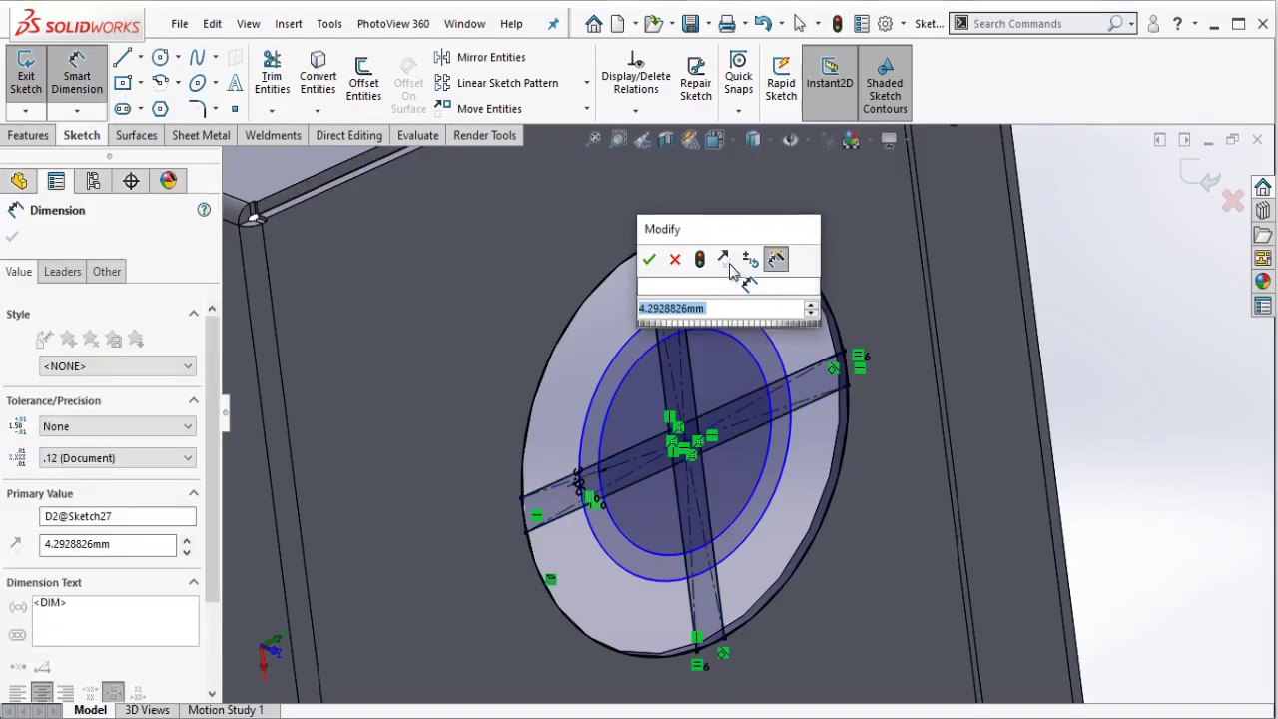
{"action": "type", "text": "3"}
{"action": "left_click", "coordinate": [654, 257]}
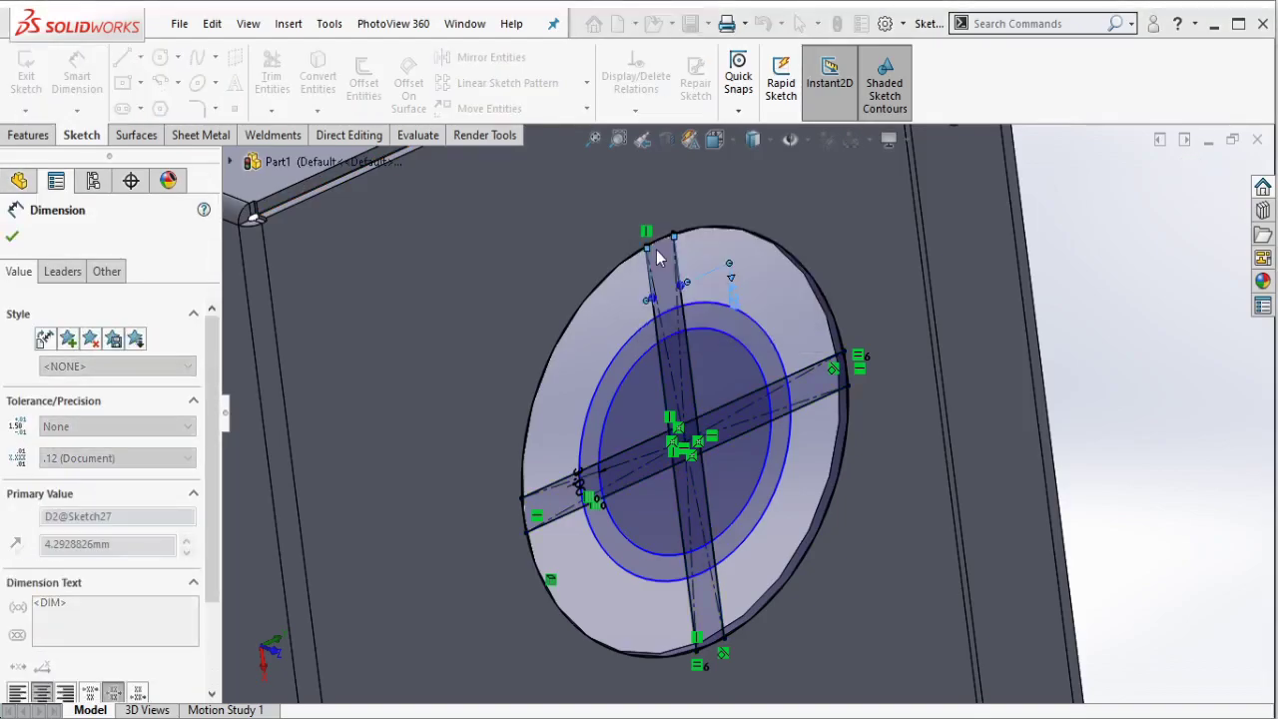
Step: Dimension the larger ring circle at Ø35 mm, then edit it to Ø32 mm
{"action": "left_click", "coordinate": [775, 338]}
{"action": "left_click", "coordinate": [798, 315]}
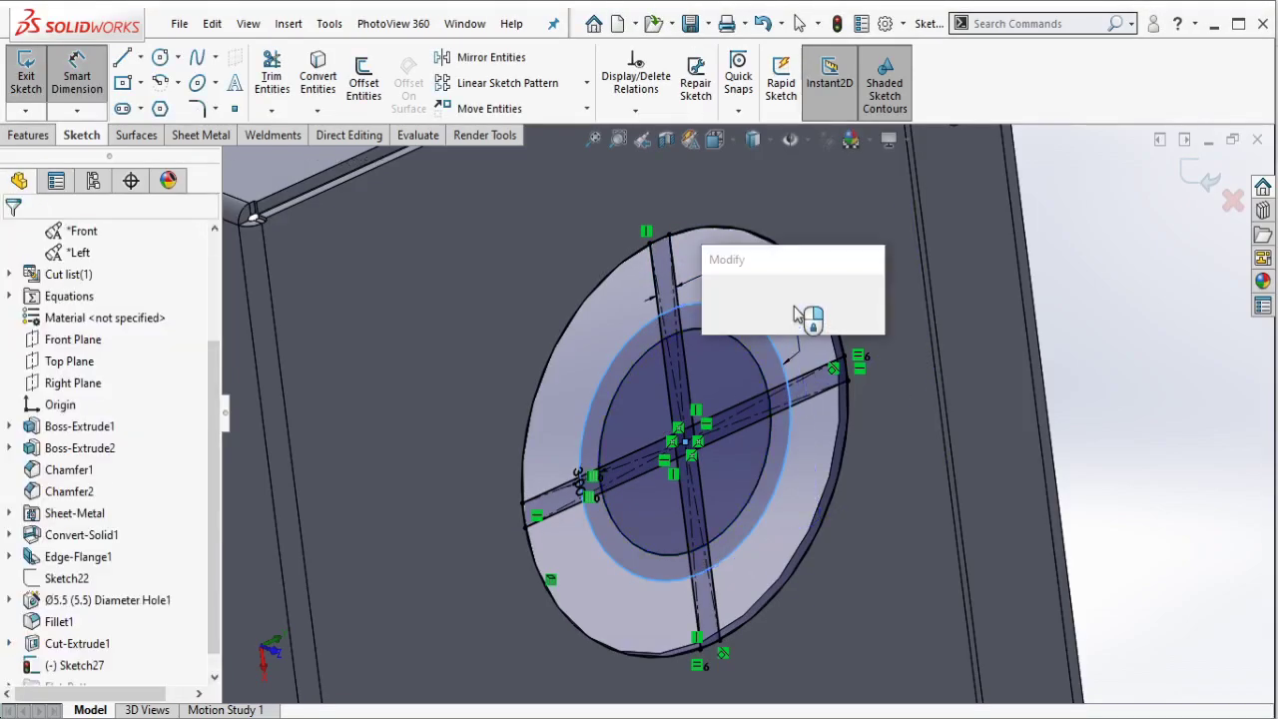
{"action": "type", "text": "35"}
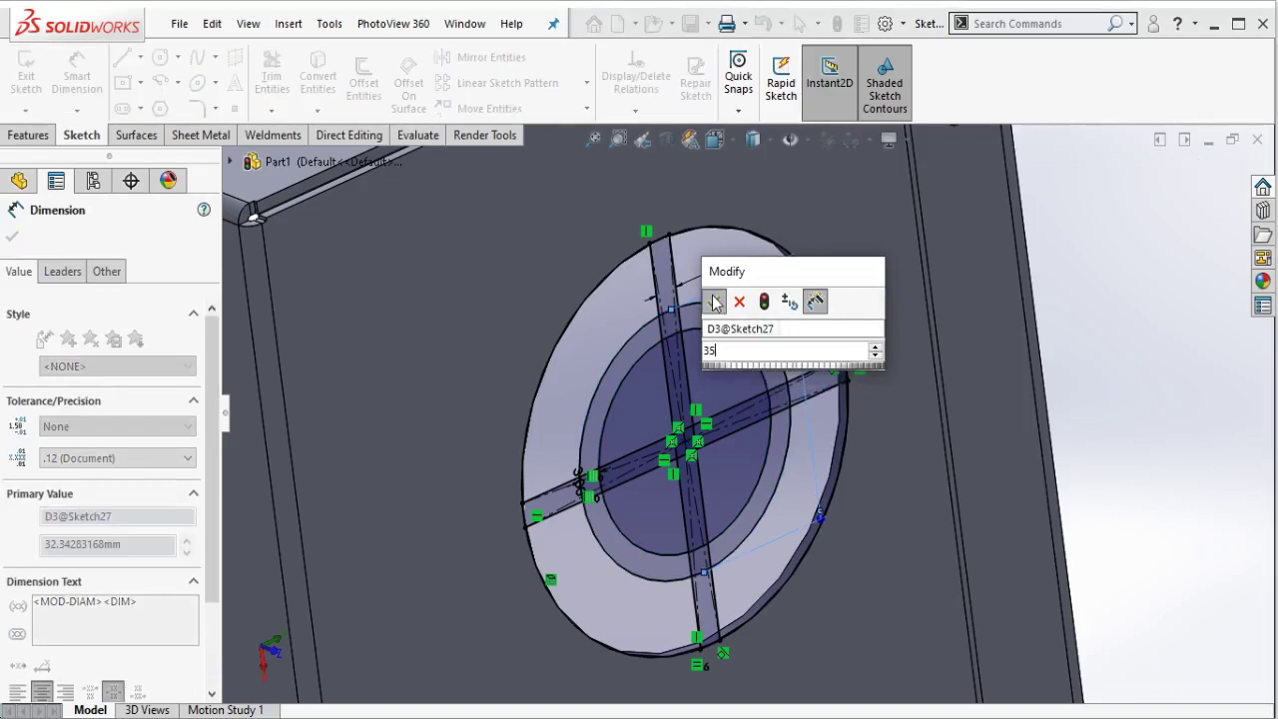
{"action": "left_click", "coordinate": [715, 303]}
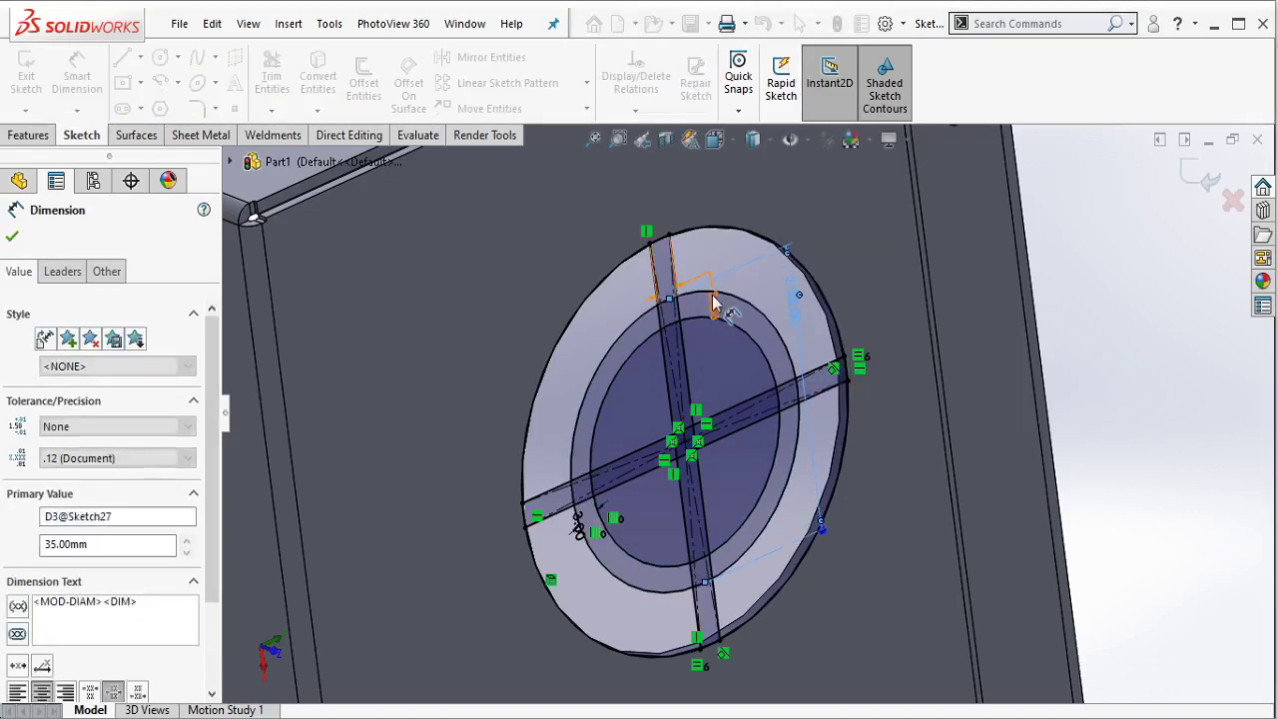
{"action": "middle_click_drag", "start_coordinate": [727, 366], "coordinate": [740, 362]}
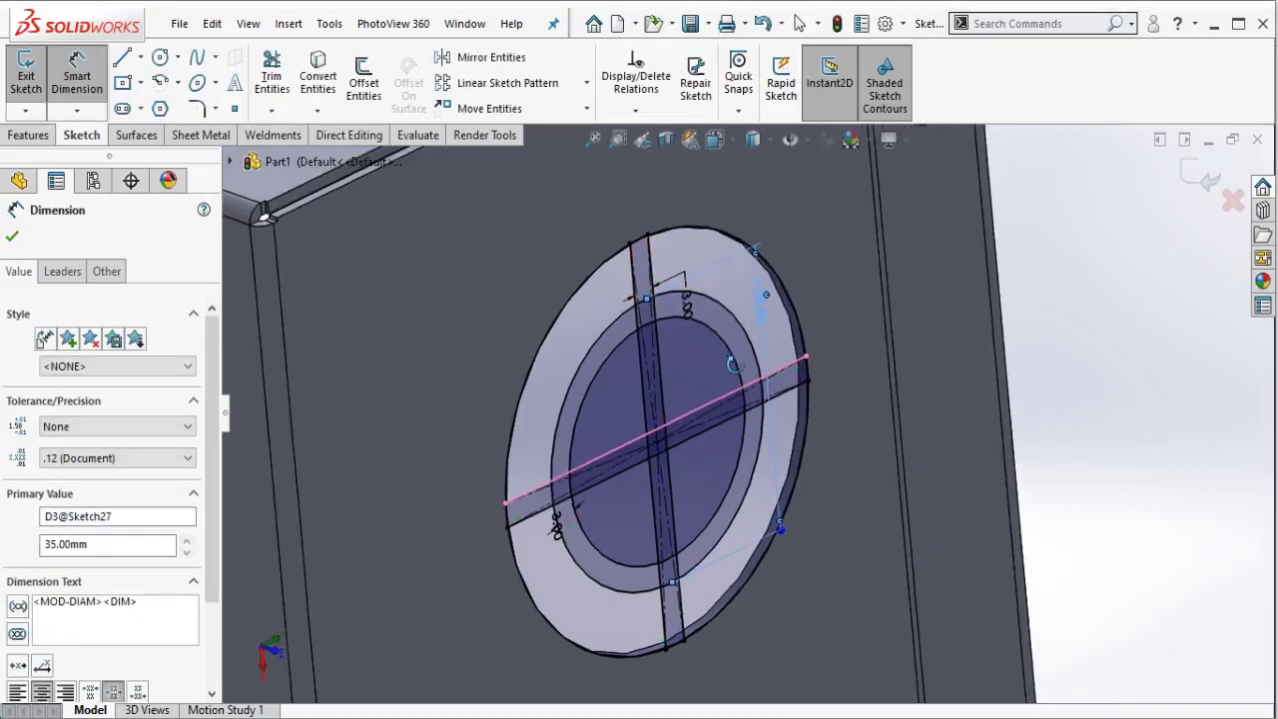
{"action": "double_click", "coordinate": [688, 310]}
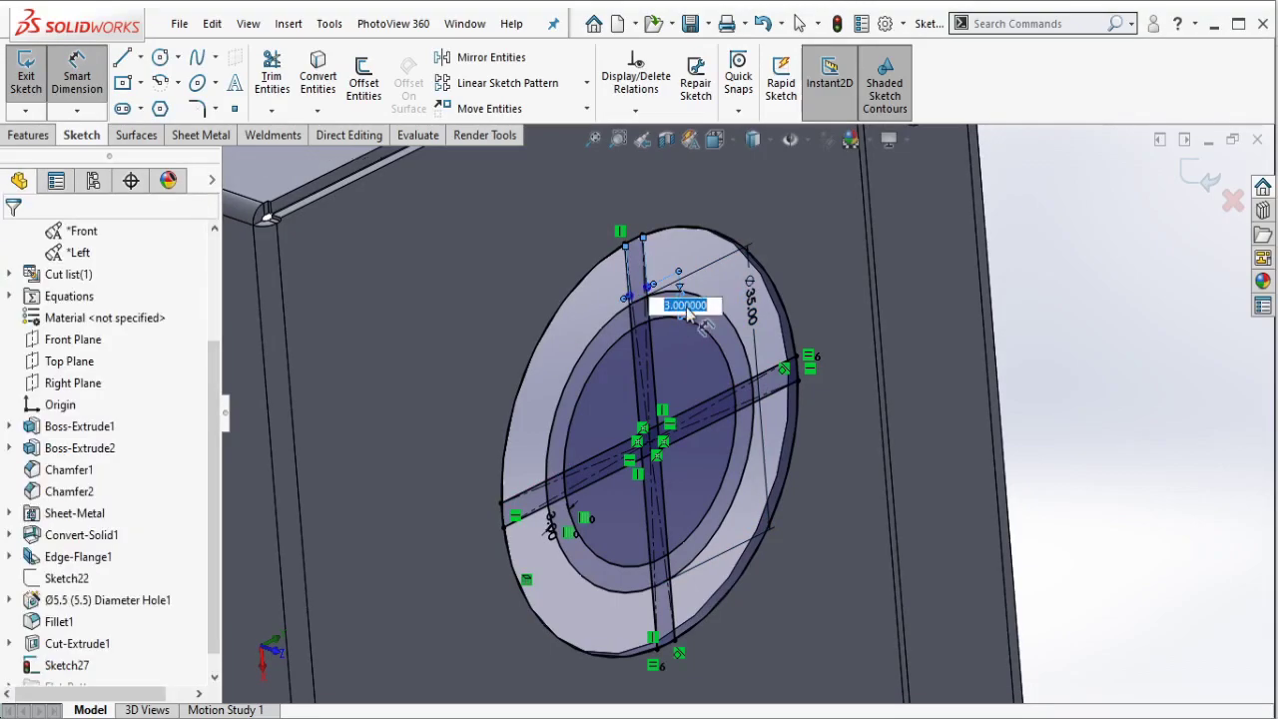
{"action": "scroll", "coordinate": [699, 311], "scroll_direction": "down", "scroll_amount": 2}
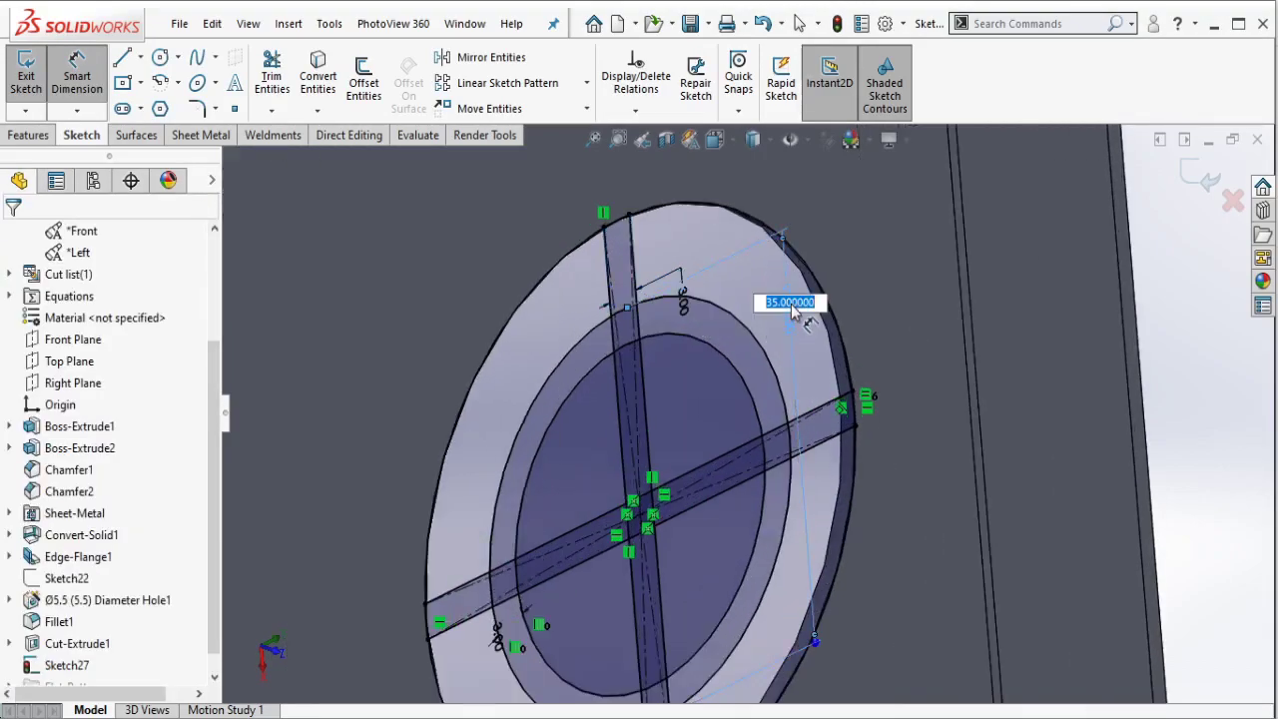
{"action": "type", "text": "32"}
{"action": "key", "text": "Return"}
{"action": "scroll", "coordinate": [778, 374], "scroll_direction": "up", "scroll_amount": 2}
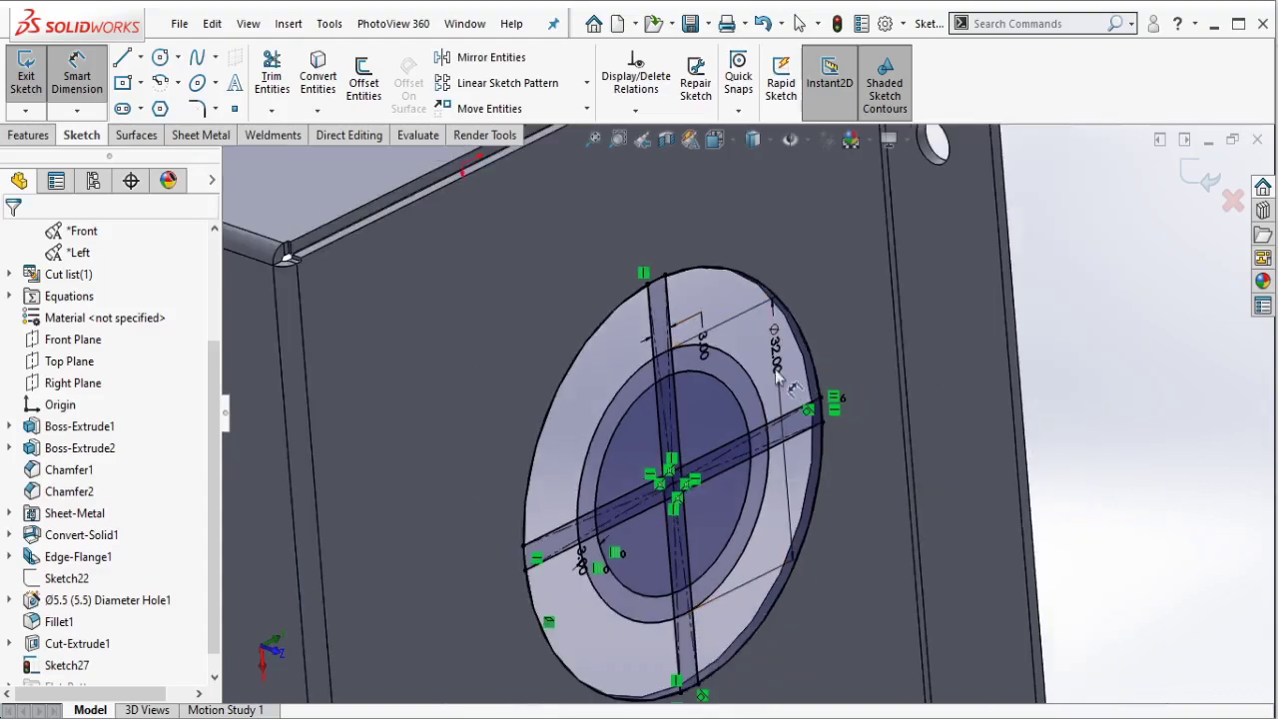
{"action": "left_click", "coordinate": [30, 134]}
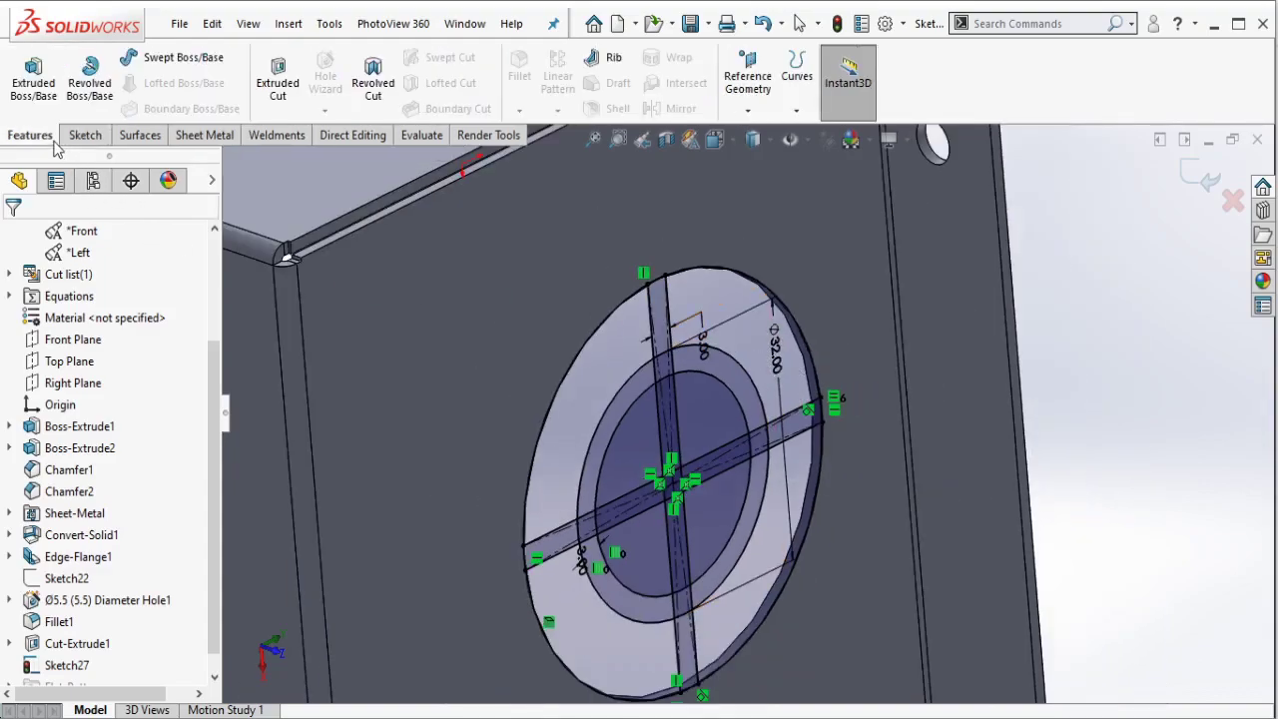
Step: Start a Boss-Extrude on the grille sketch and select the crossbar regions
{"action": "left_click", "coordinate": [47, 66]}
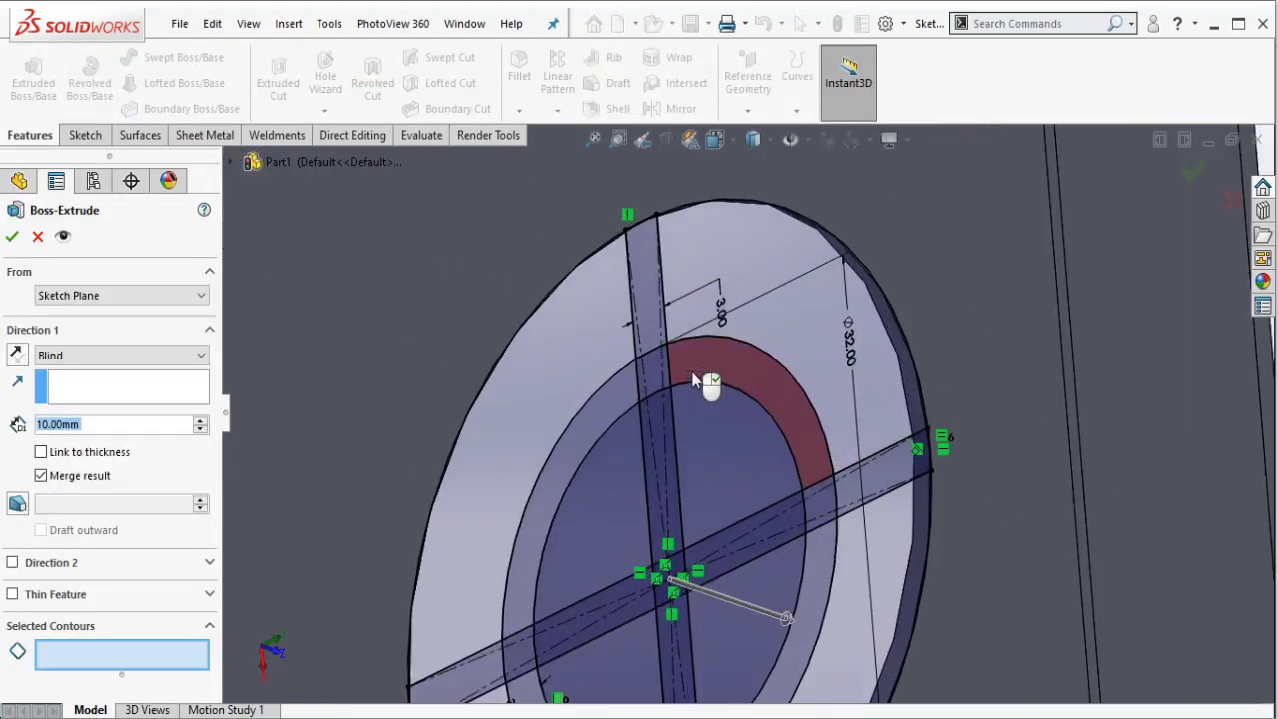
{"action": "left_click", "coordinate": [647, 280]}
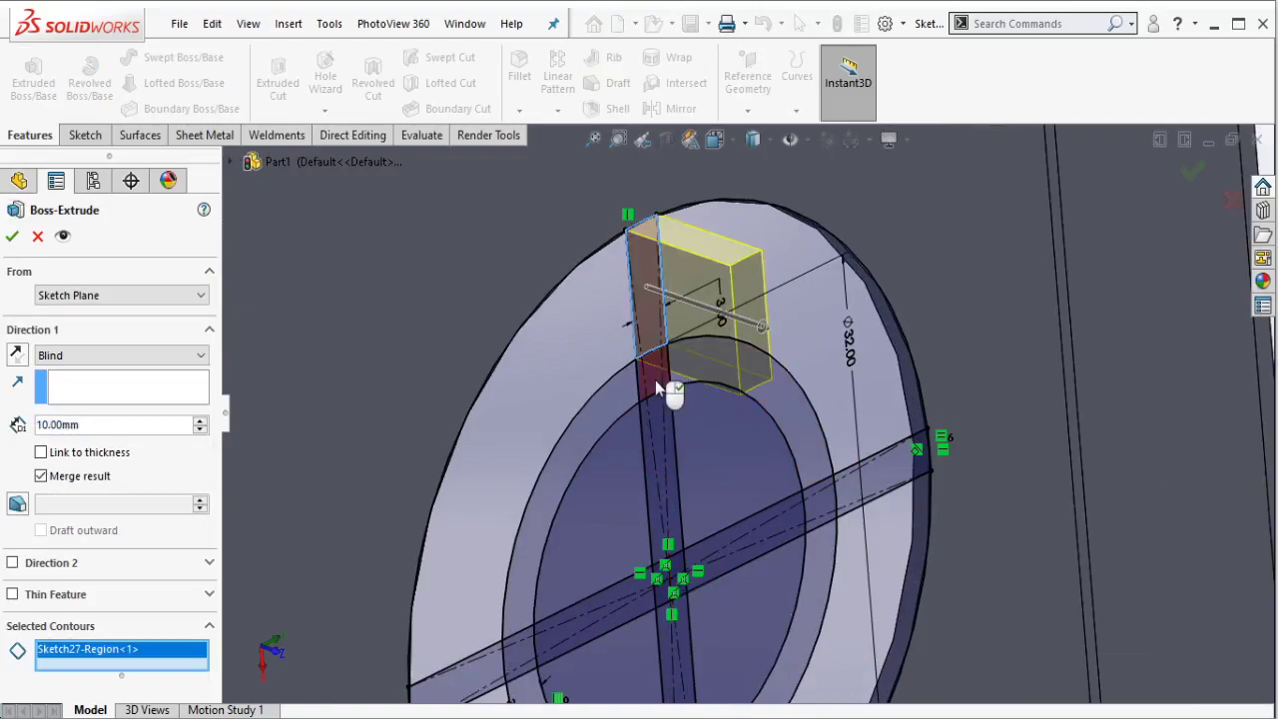
{"action": "left_click", "coordinate": [656, 415]}
{"action": "left_click", "coordinate": [671, 469]}
{"action": "scroll", "coordinate": [669, 581], "scroll_direction": "down", "scroll_amount": 3}
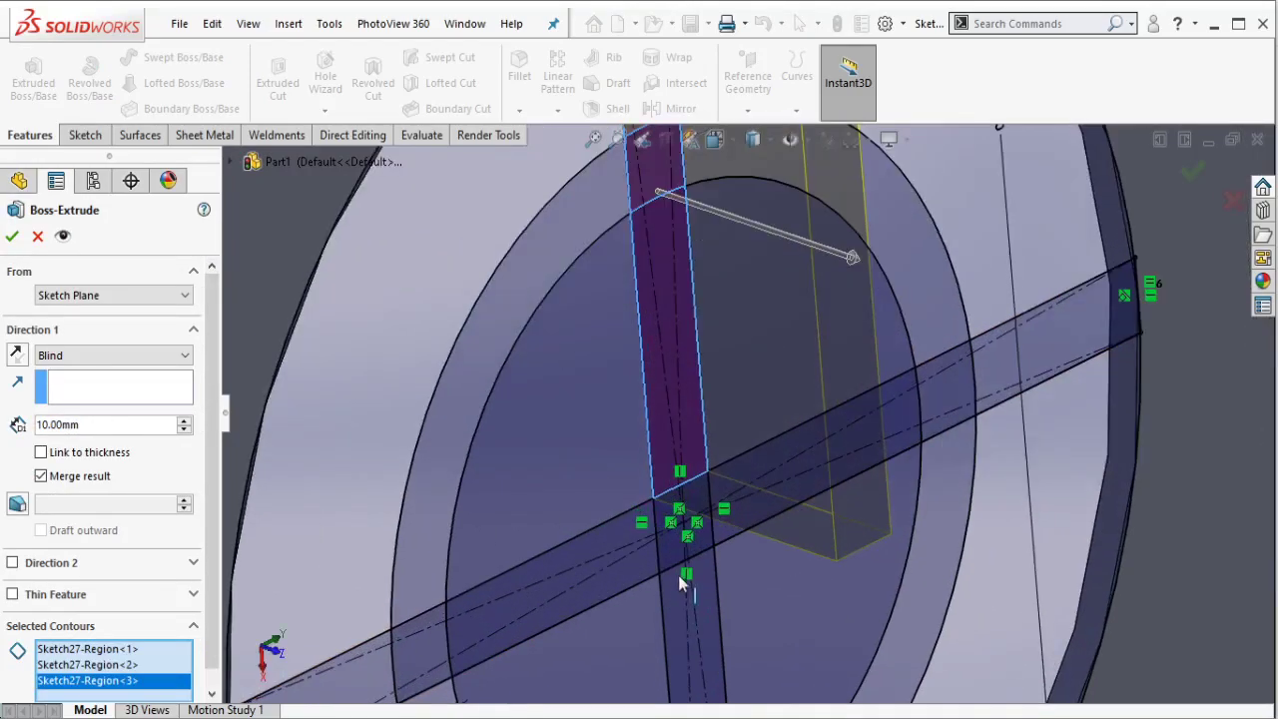
{"action": "left_click", "coordinate": [672, 569]}
{"action": "middle_click_drag", "start_coordinate": [670, 590], "coordinate": [708, 511]}
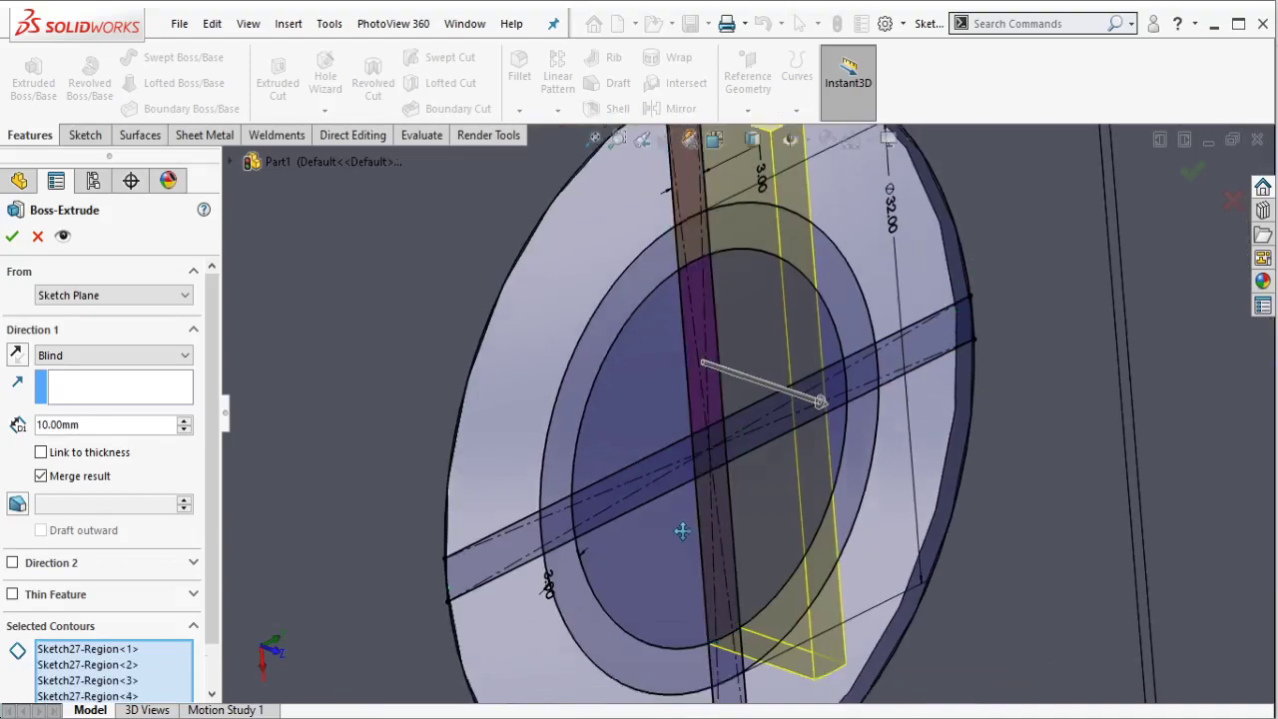
{"action": "scroll", "coordinate": [711, 479], "scroll_direction": "down", "scroll_amount": 2}
{"action": "left_click", "coordinate": [729, 516]}
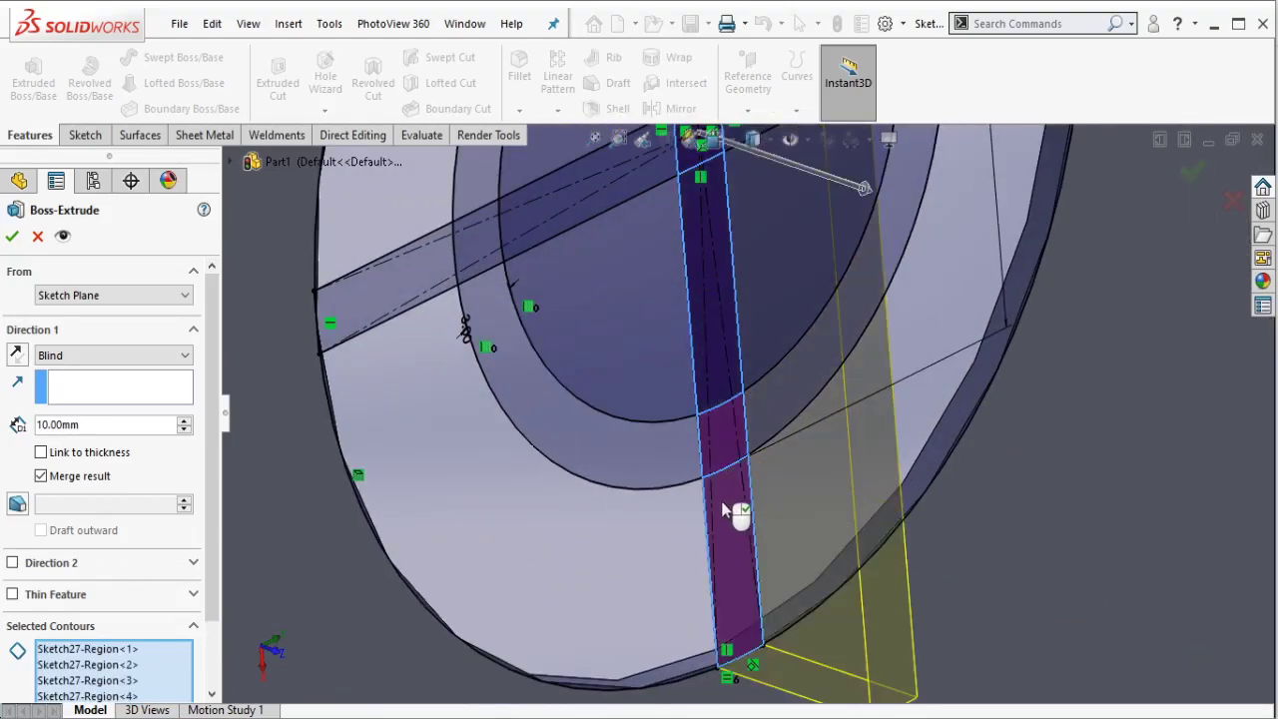
Step: Add the diagonal bar sections, the bar beyond the disc edge and the outer ring region
{"action": "middle_click_drag", "start_coordinate": [729, 516], "coordinate": [725, 252]}
{"action": "scroll", "coordinate": [725, 252], "scroll_direction": "down", "scroll_amount": 2}
{"action": "left_click", "coordinate": [686, 374]}
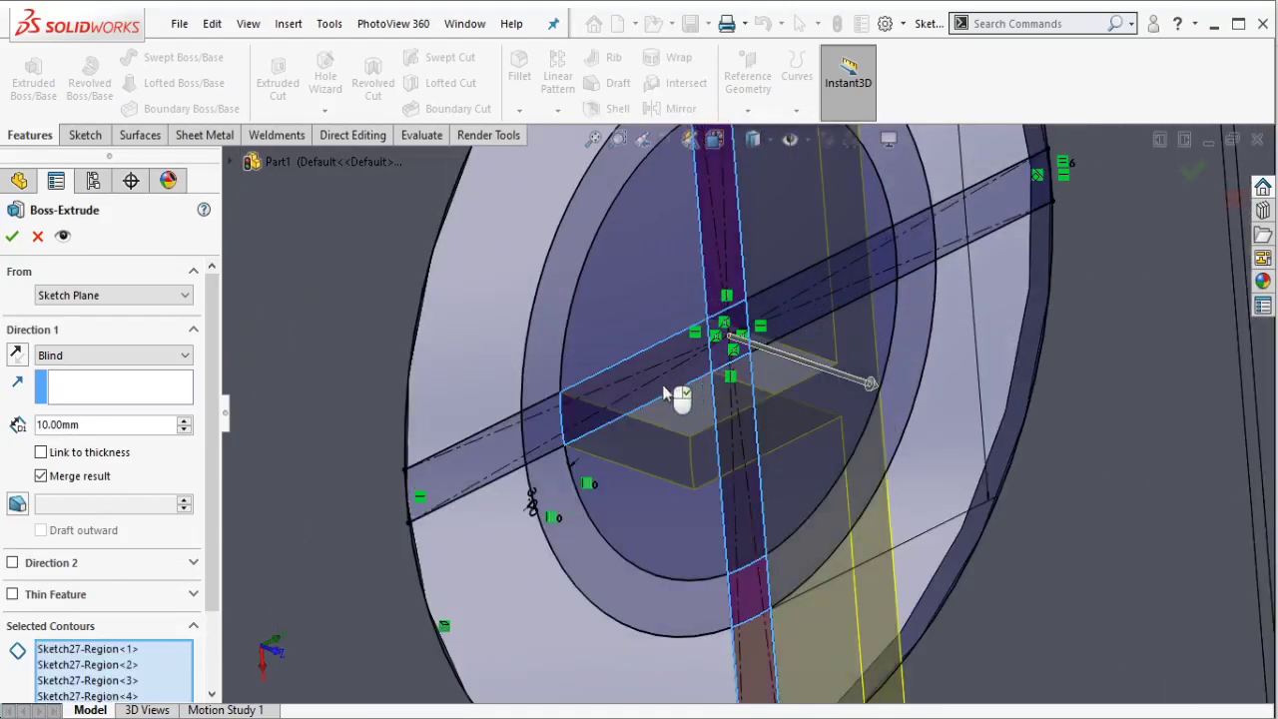
{"action": "left_click", "coordinate": [464, 464]}
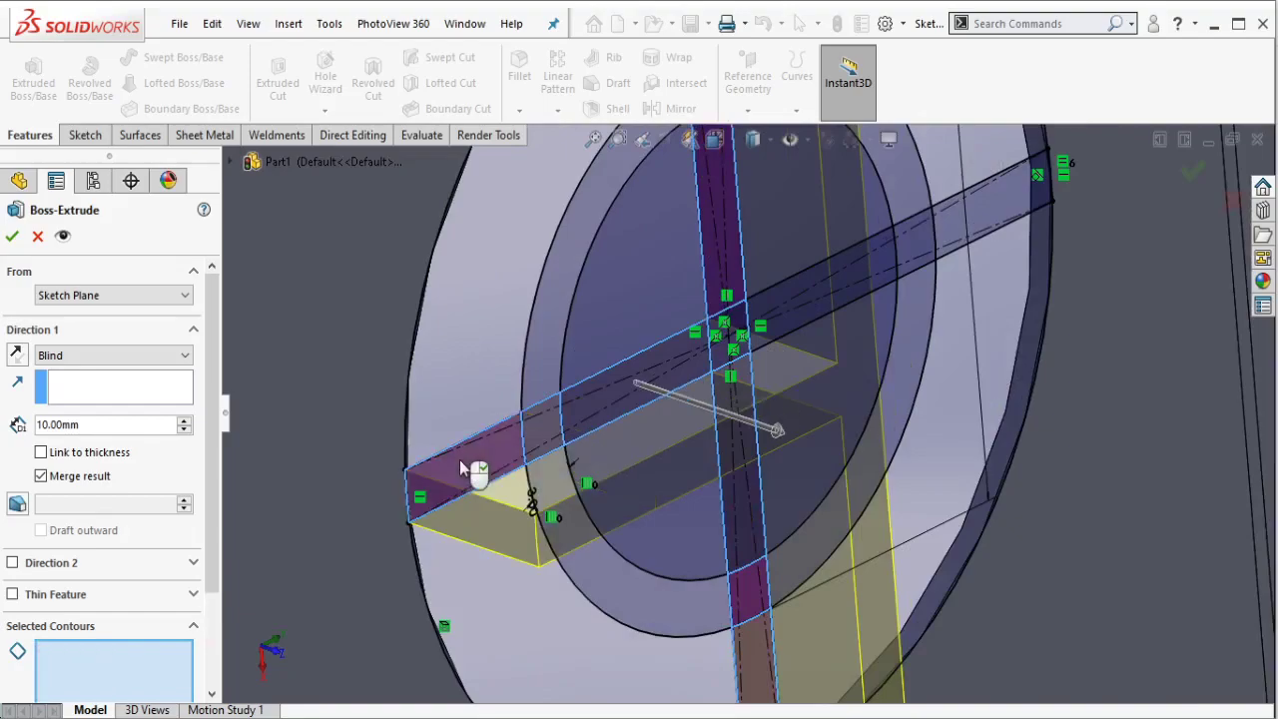
{"action": "left_click", "coordinate": [894, 264]}
{"action": "left_click", "coordinate": [983, 230]}
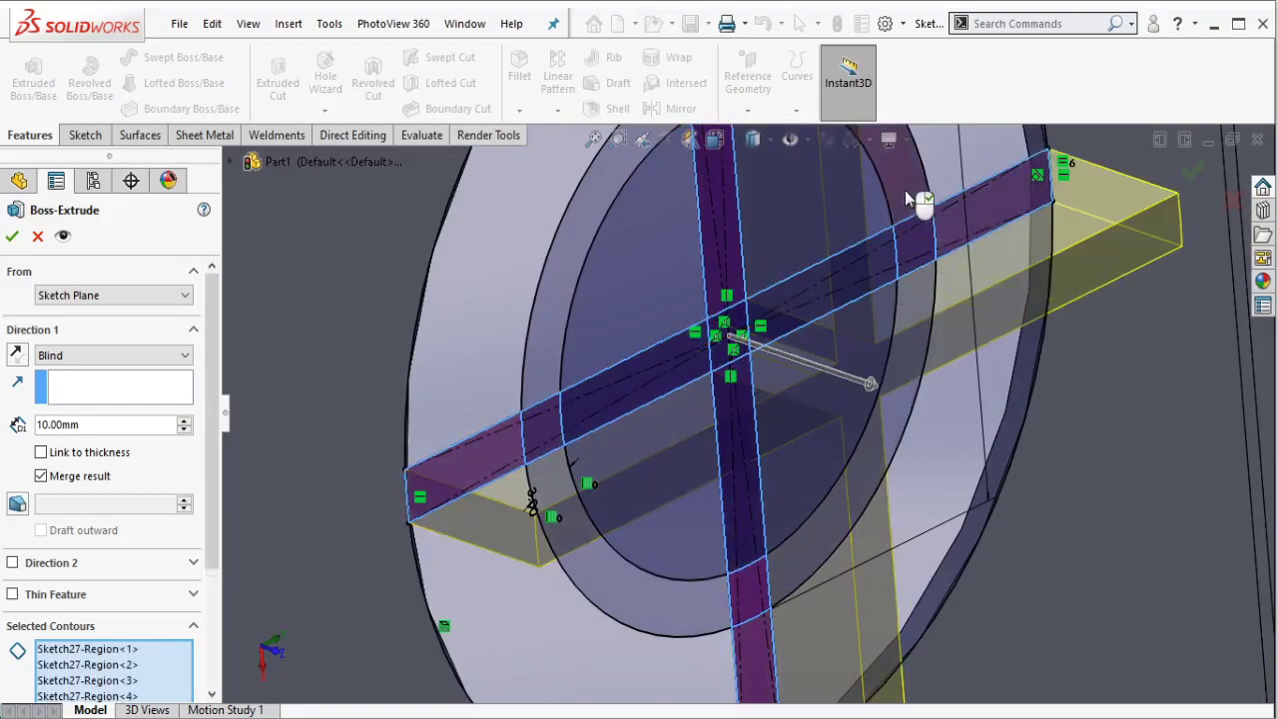
{"action": "left_click", "coordinate": [879, 465]}
Step: Extrude the selected regions Up To Surface, ending at the wall face
{"action": "scroll", "coordinate": [658, 599], "scroll_direction": "up", "scroll_amount": 5}
{"action": "middle_click_drag", "start_coordinate": [909, 286], "coordinate": [820, 271]}
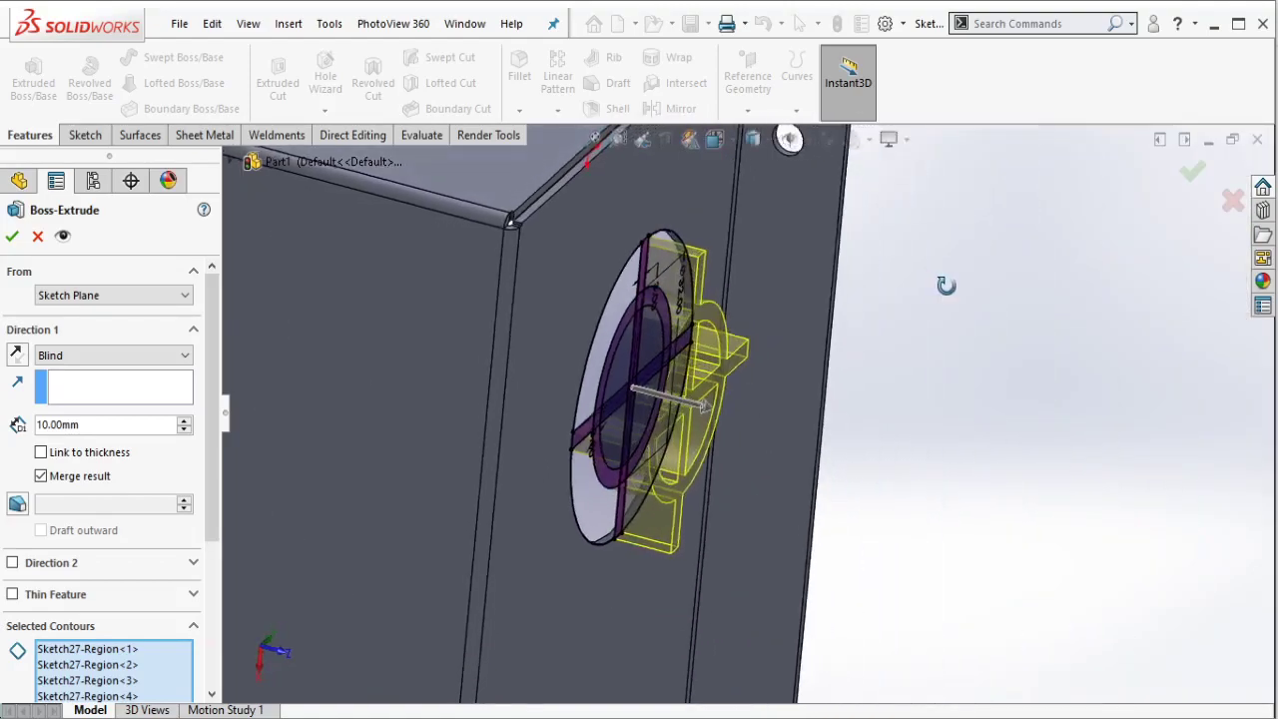
{"action": "left_click", "coordinate": [109, 355]}
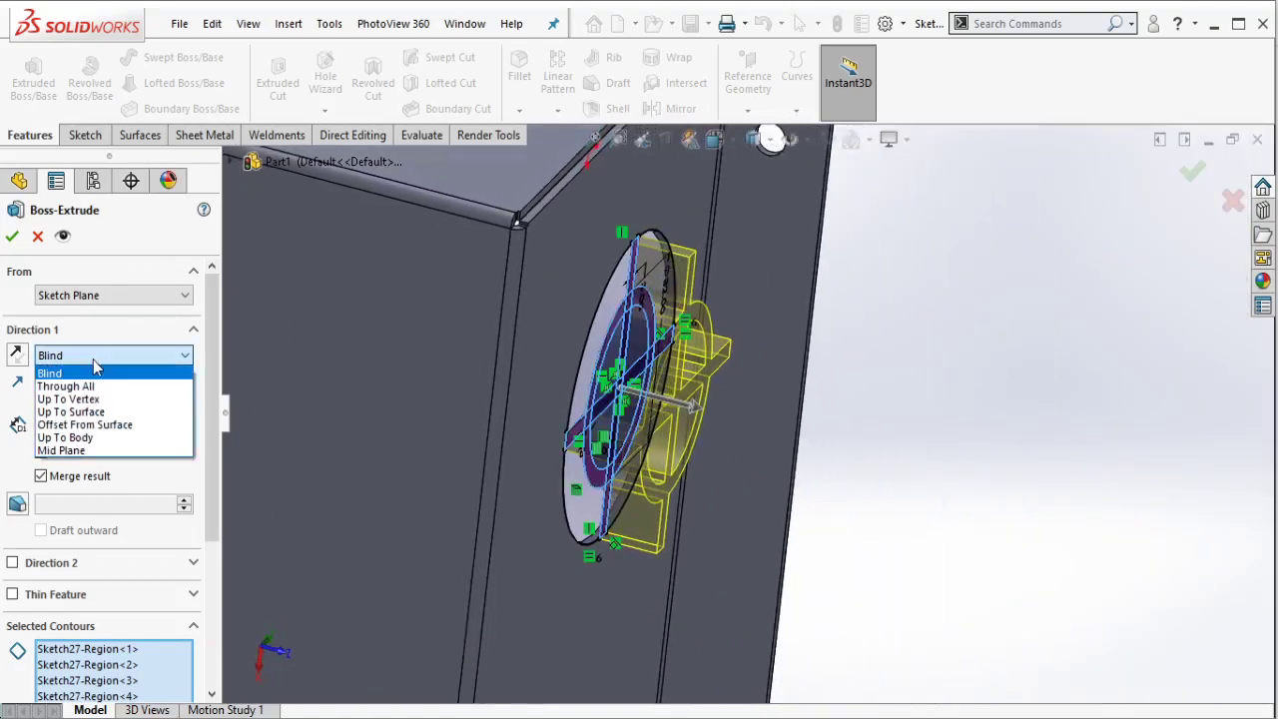
{"action": "left_click", "coordinate": [75, 408]}
{"action": "mouse_move", "coordinate": [699, 239]}
{"action": "middle_mouse_down"}
{"action": "mouse_move", "coordinate": [519, 226]}
{"action": "mouse_move", "coordinate": [716, 222]}
{"action": "middle_mouse_up"}
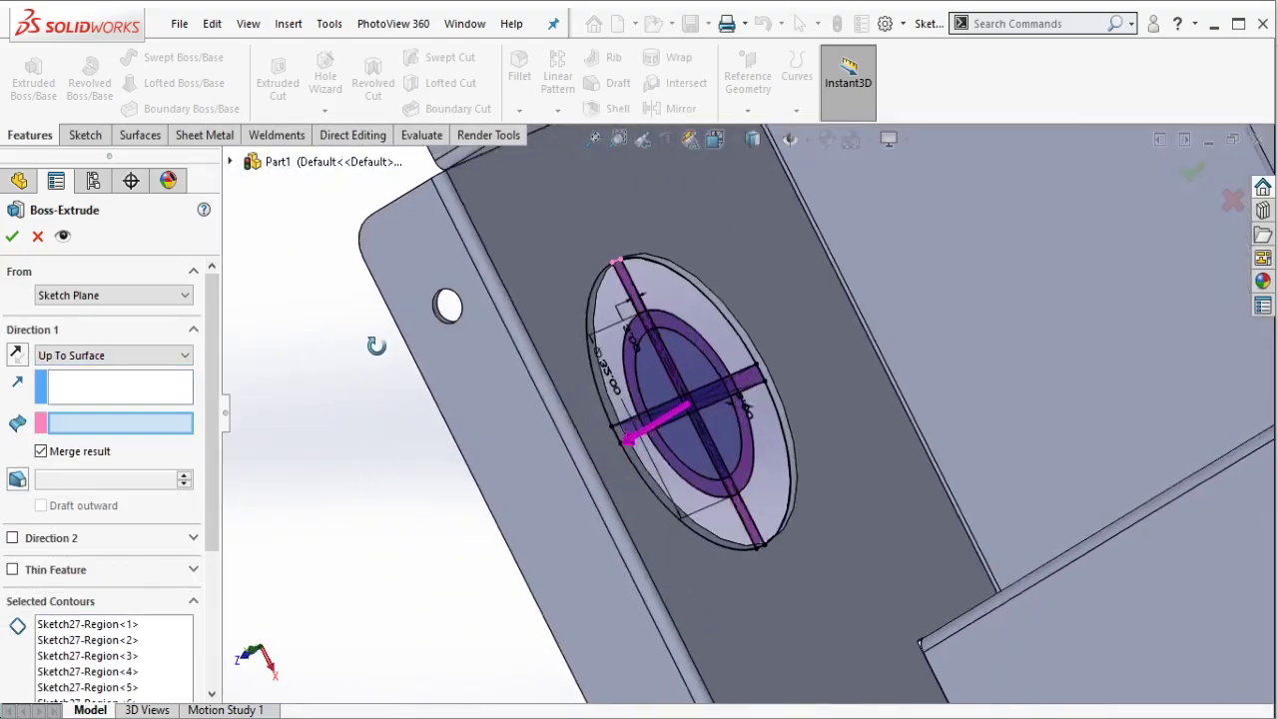
{"action": "left_click", "coordinate": [716, 222]}
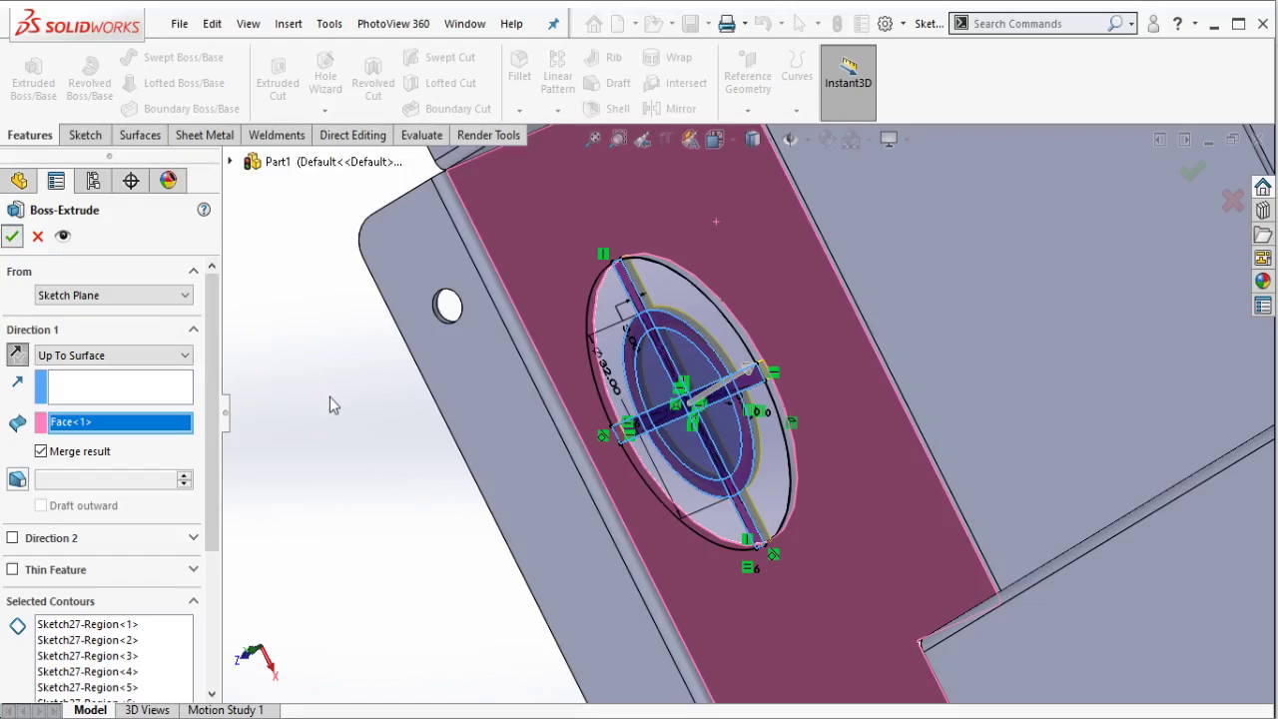
{"action": "key", "text": "Return"}
{"action": "mouse_move", "coordinate": [805, 443]}
{"action": "middle_mouse_down"}
{"action": "mouse_move", "coordinate": [955, 182]}
{"action": "mouse_move", "coordinate": [978, 263]}
{"action": "middle_mouse_up"}
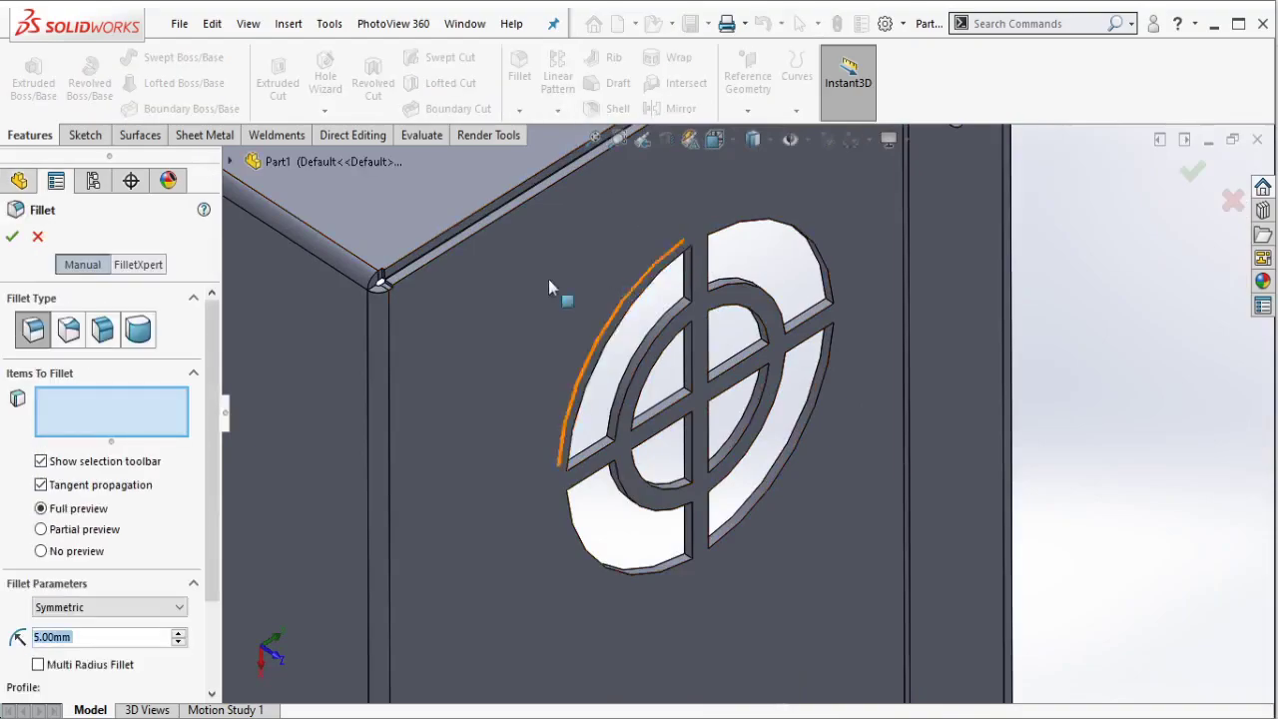
Step: Fillet all connected edges of the grille openings with a 2 mm radius
{"action": "scroll", "coordinate": [136, 514], "scroll_direction": "down", "scroll_amount": 3}
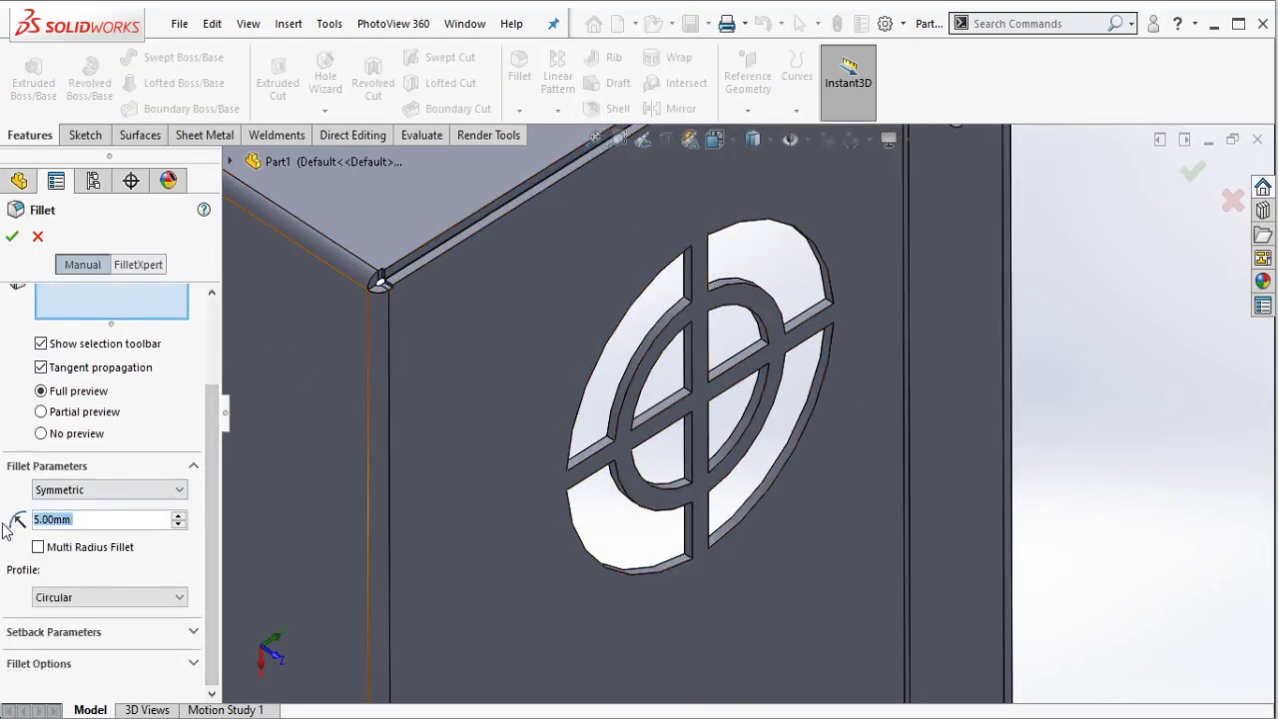
{"action": "type", "text": "2"}
{"action": "scroll", "coordinate": [699, 479], "scroll_direction": "up", "scroll_amount": 5}
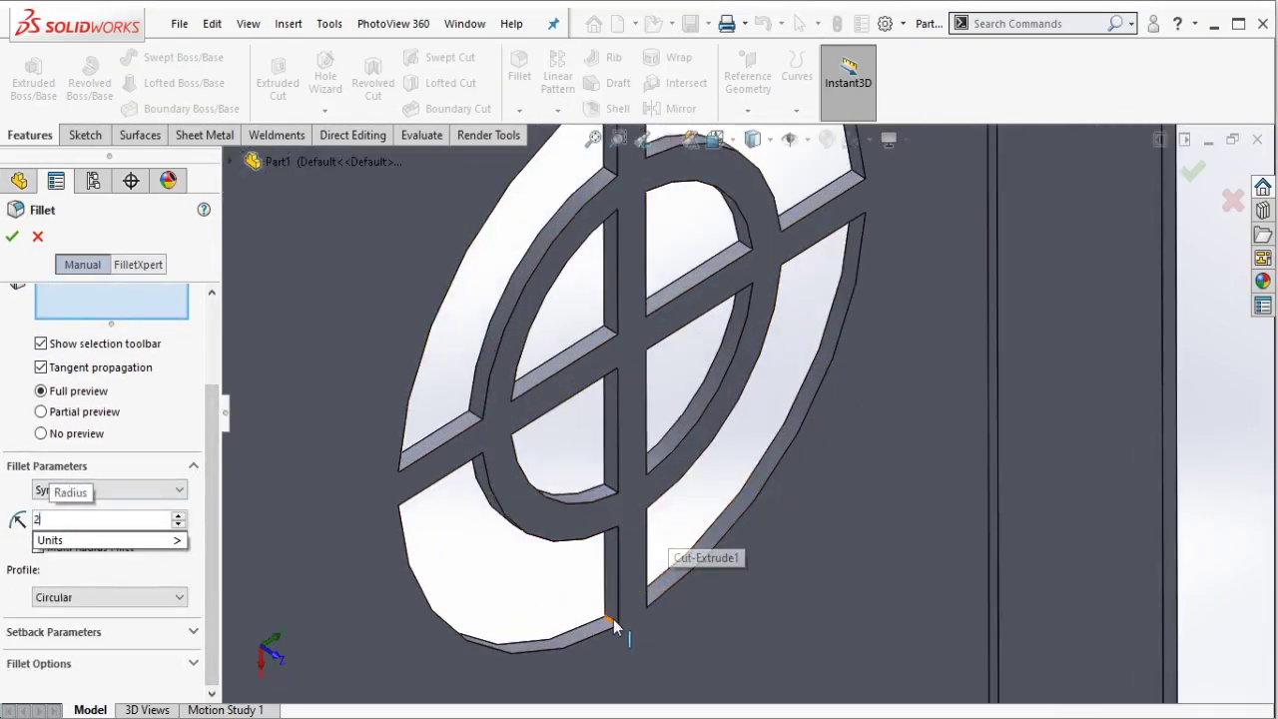
{"action": "key", "text": "Return"}
{"action": "left_click", "coordinate": [612, 623]}
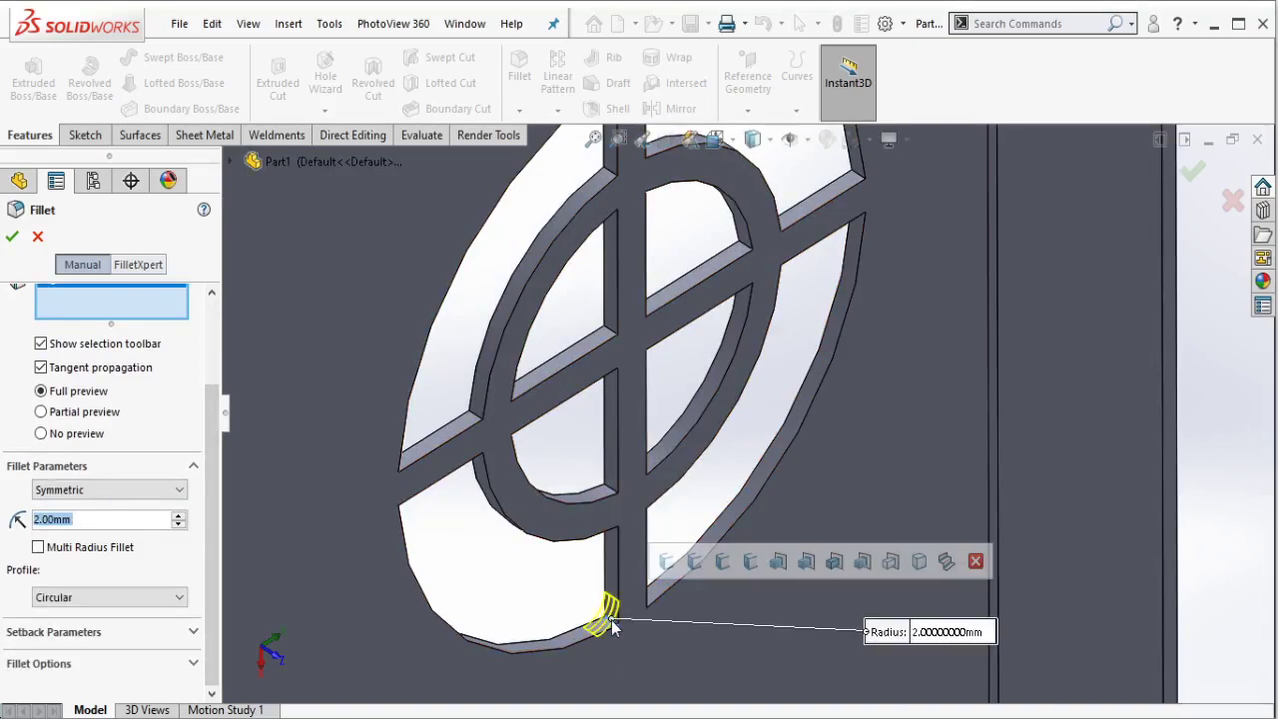
{"action": "left_click", "coordinate": [693, 562]}
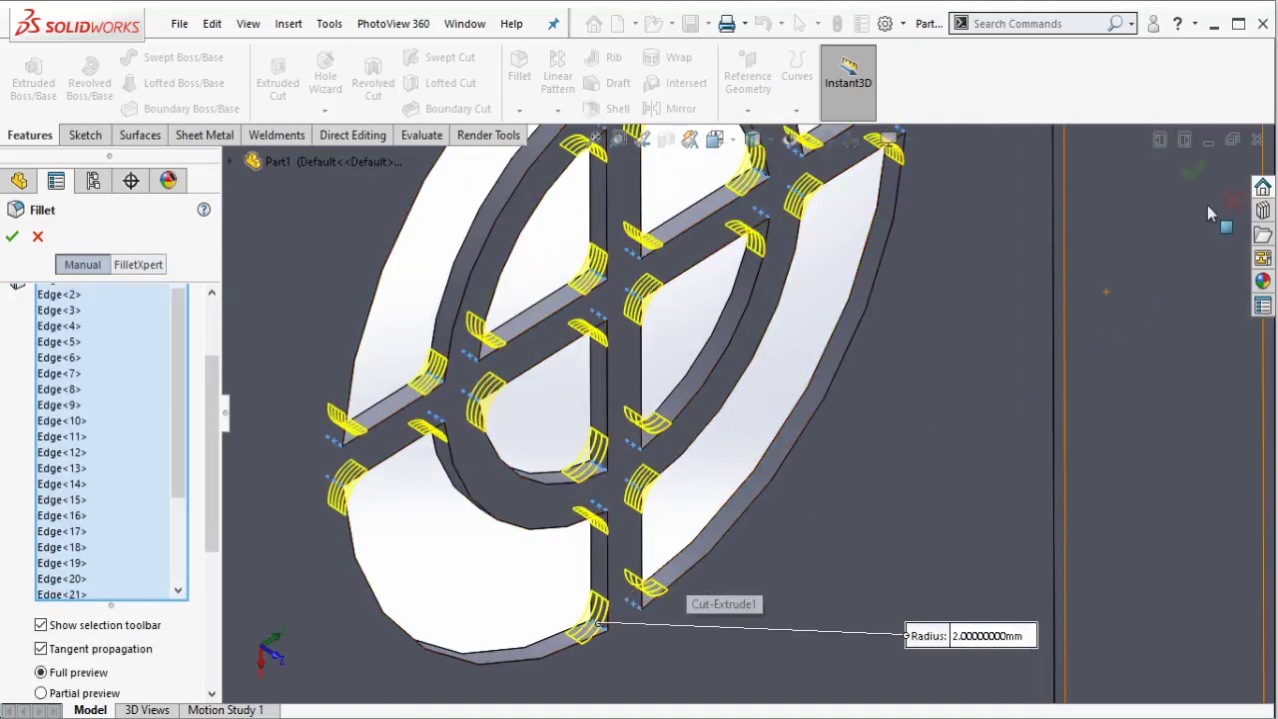
{"action": "left_click", "coordinate": [1190, 171]}
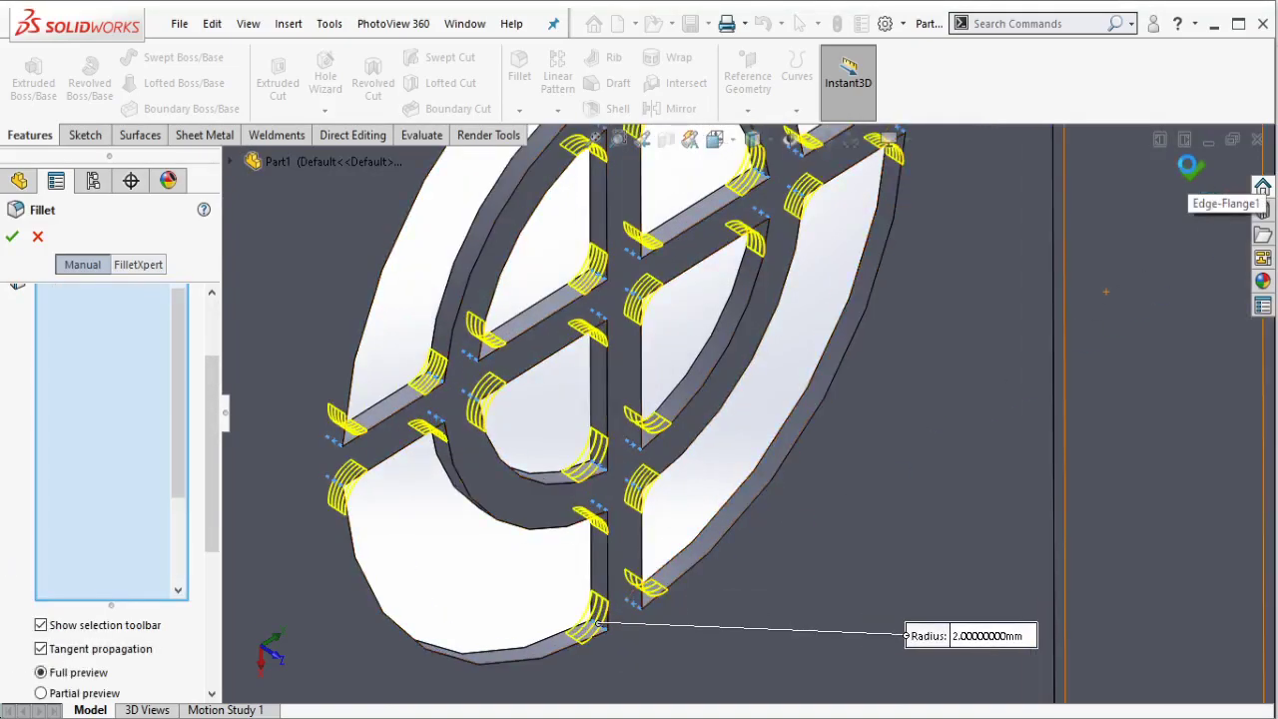
{"action": "scroll", "coordinate": [818, 279], "scroll_direction": "up", "scroll_amount": 5}
{"action": "left_click", "coordinate": [807, 281]}
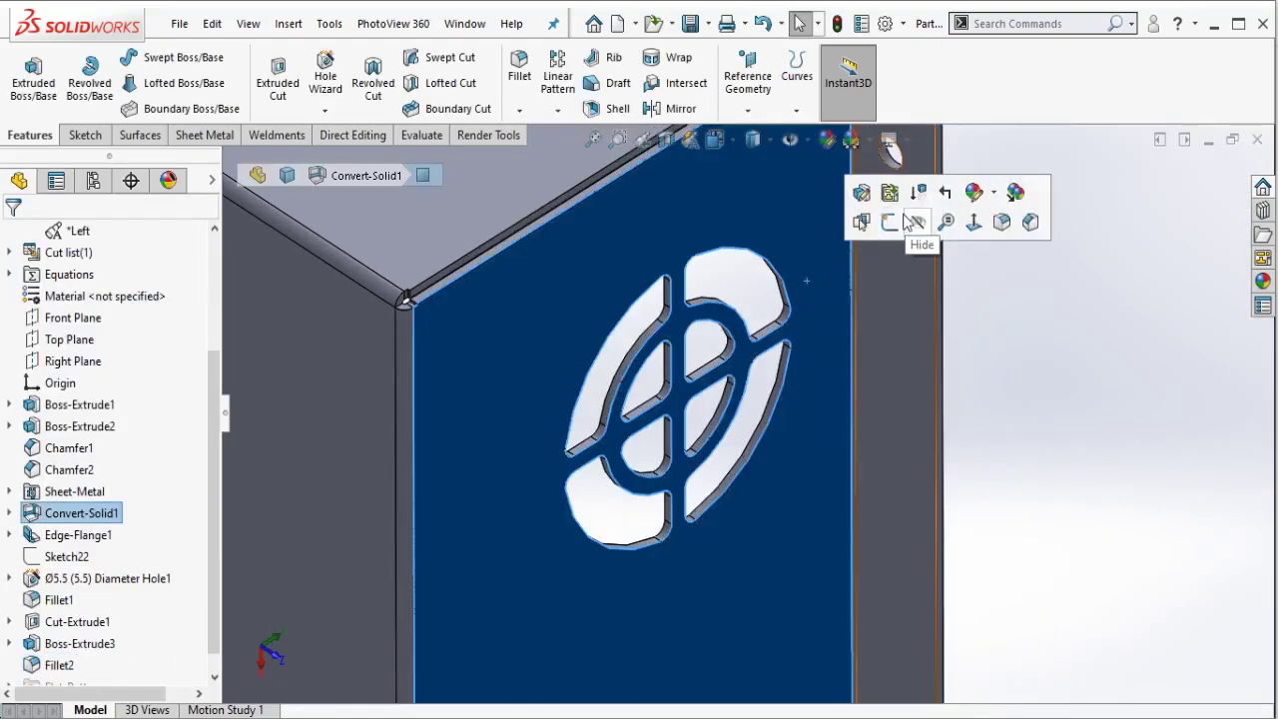
Step: Start a sketch on the vent wall, delete the leftover top arc, and view it Normal To
{"action": "left_click", "coordinate": [890, 221]}
{"action": "left_click", "coordinate": [777, 271]}
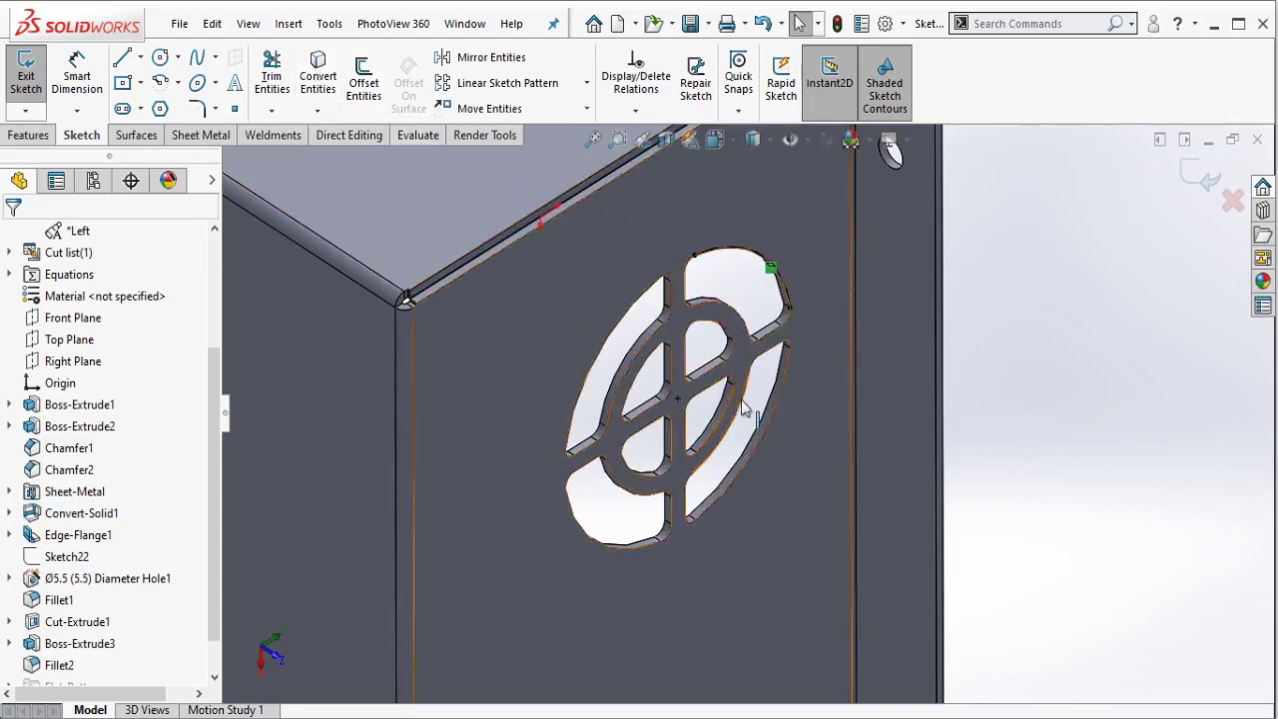
{"action": "scroll", "coordinate": [744, 409], "scroll_direction": "down", "scroll_amount": 2}
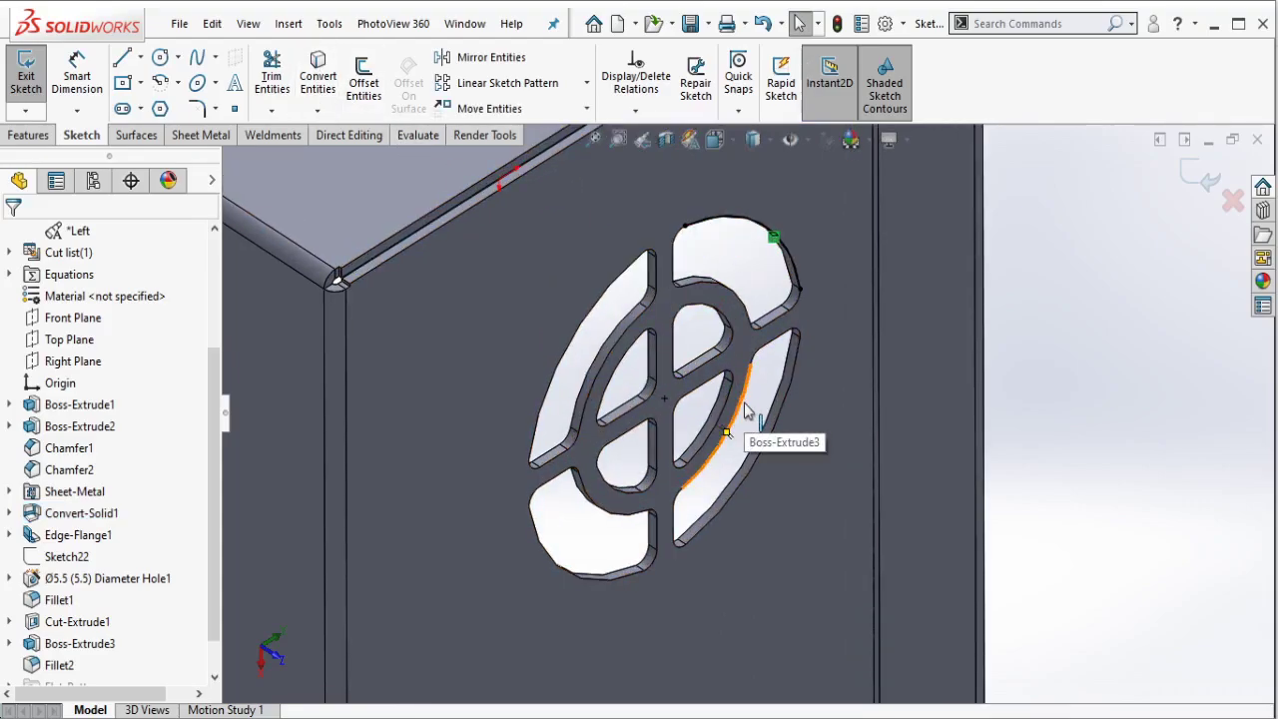
{"action": "left_click", "coordinate": [802, 286]}
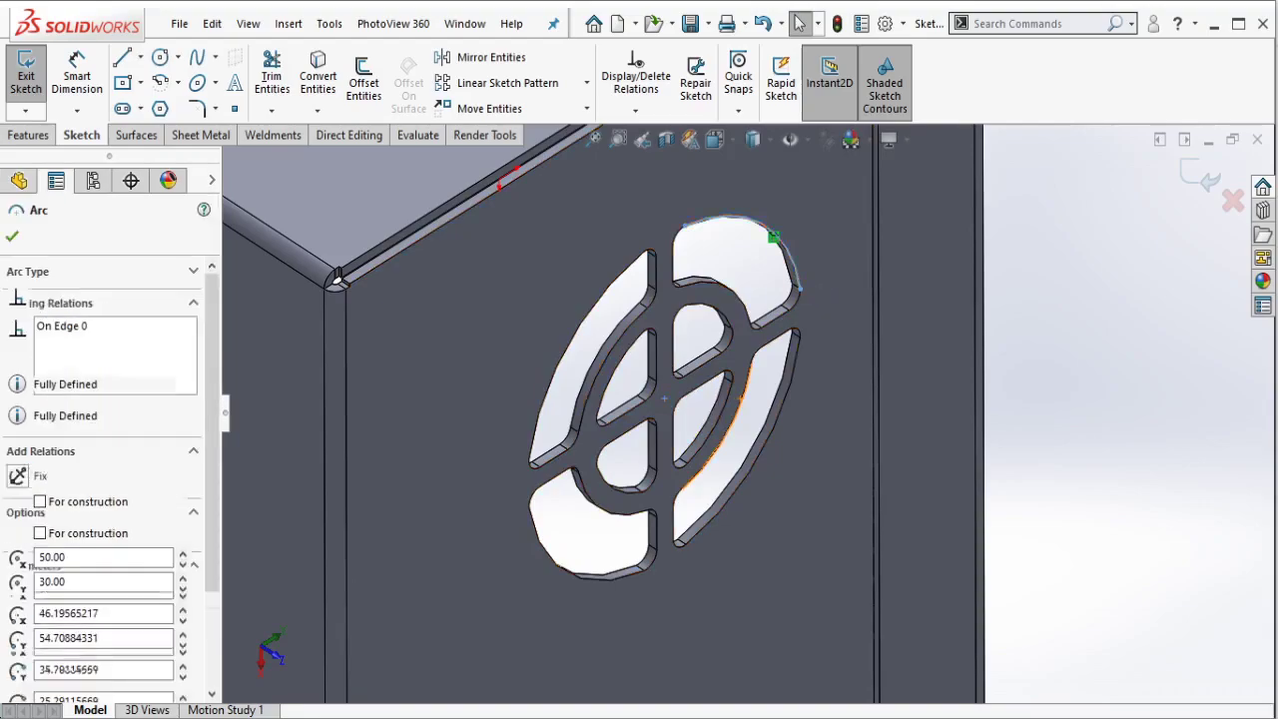
{"action": "right_click", "coordinate": [801, 282]}
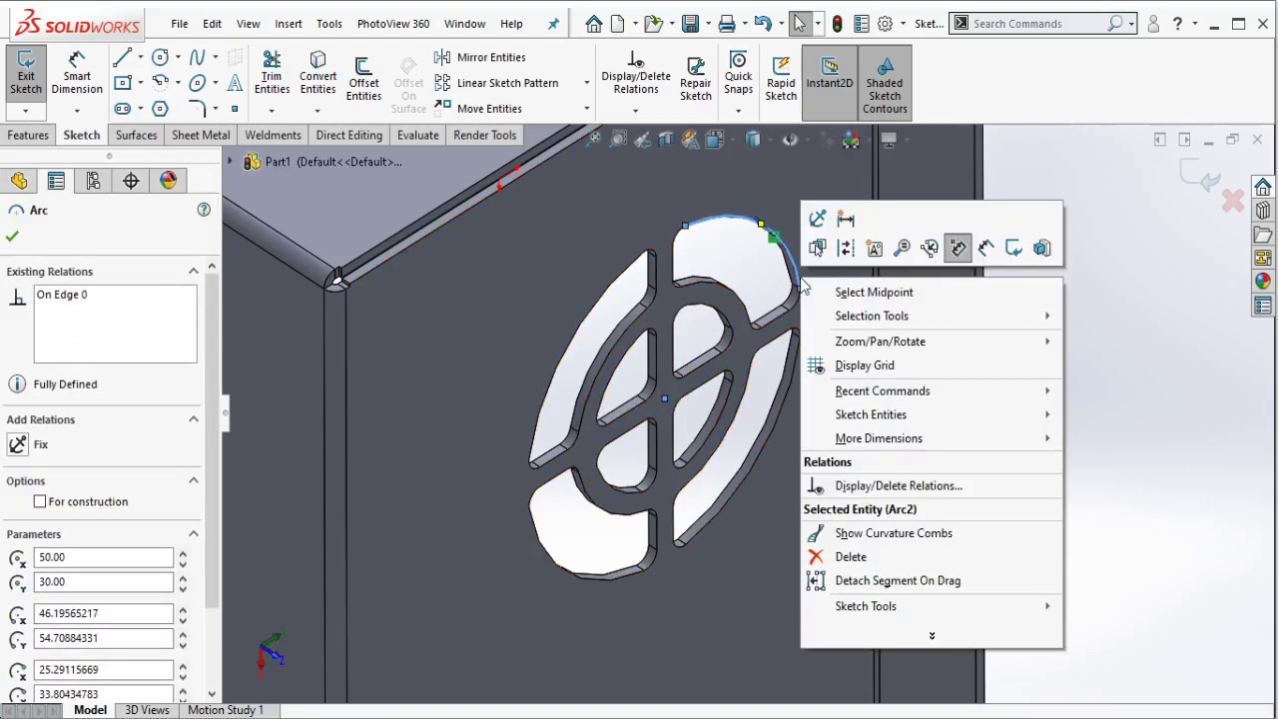
{"action": "left_click", "coordinate": [850, 556]}
{"action": "key", "text": "ctrl+8"}
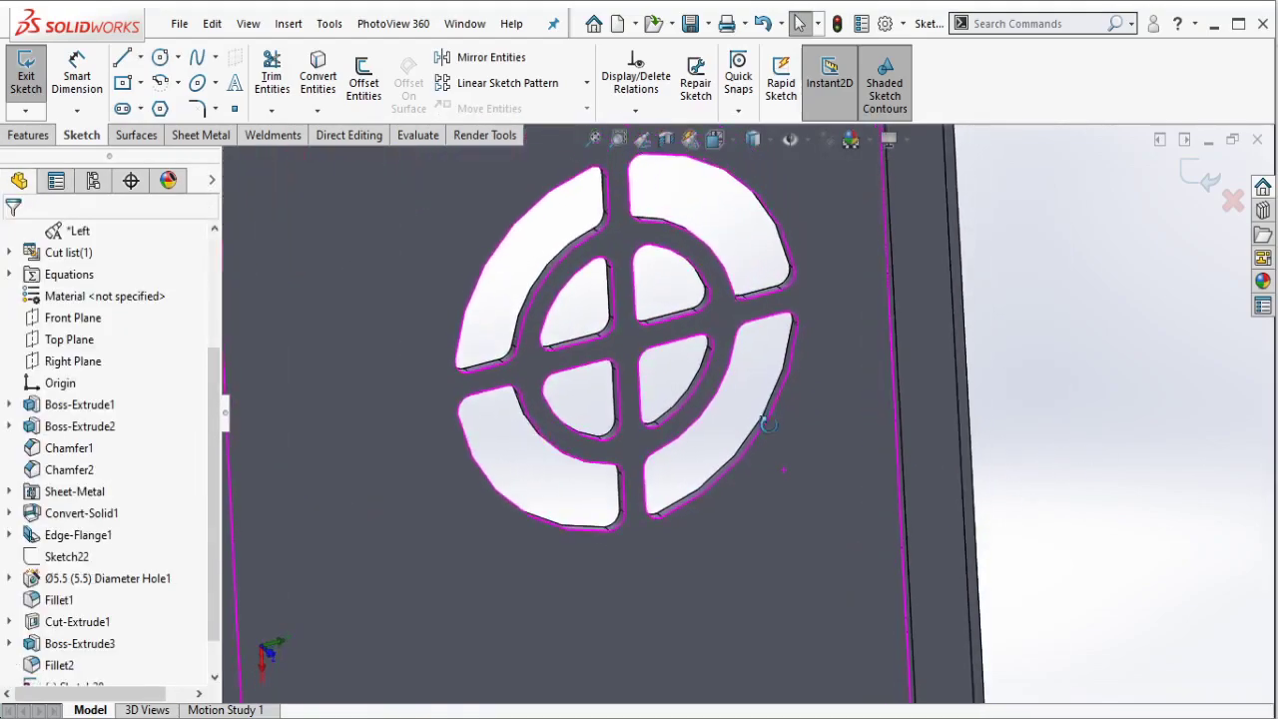
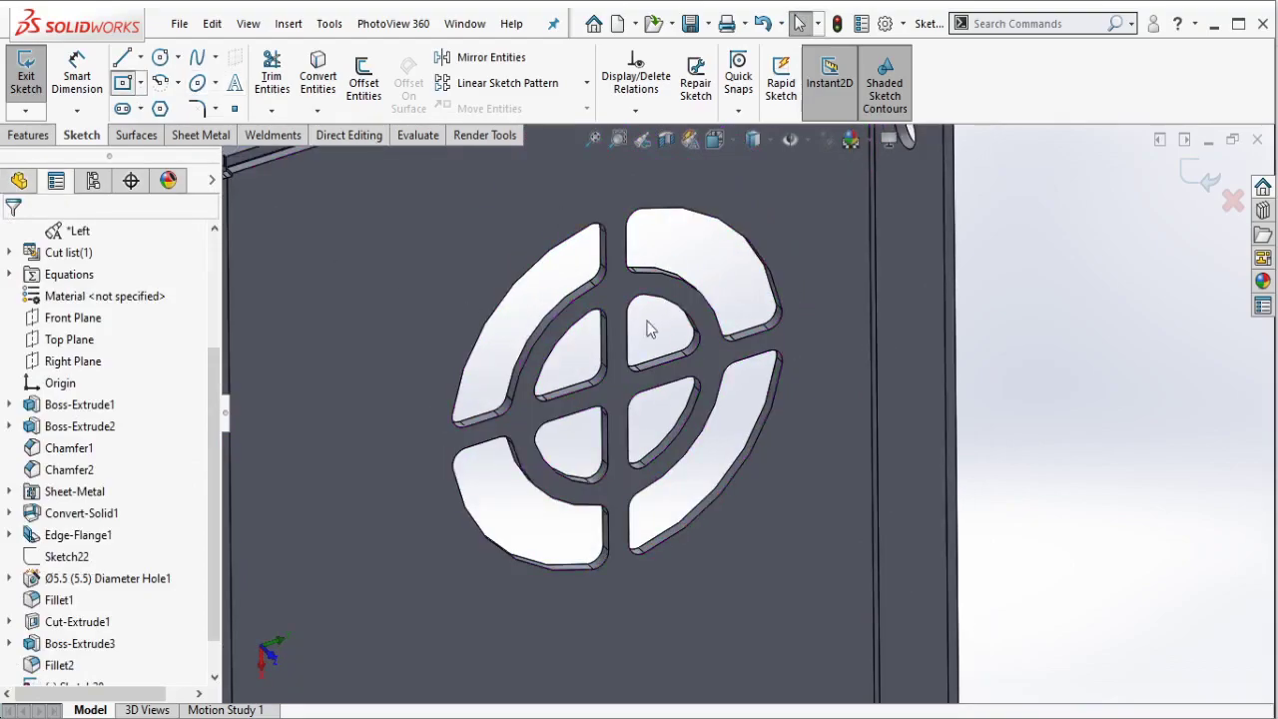
Step: Draw a center rectangle from the fan cutout's centre, enclosing the cutout
{"action": "left_click", "coordinate": [619, 390]}
{"action": "left_click", "coordinate": [806, 534]}
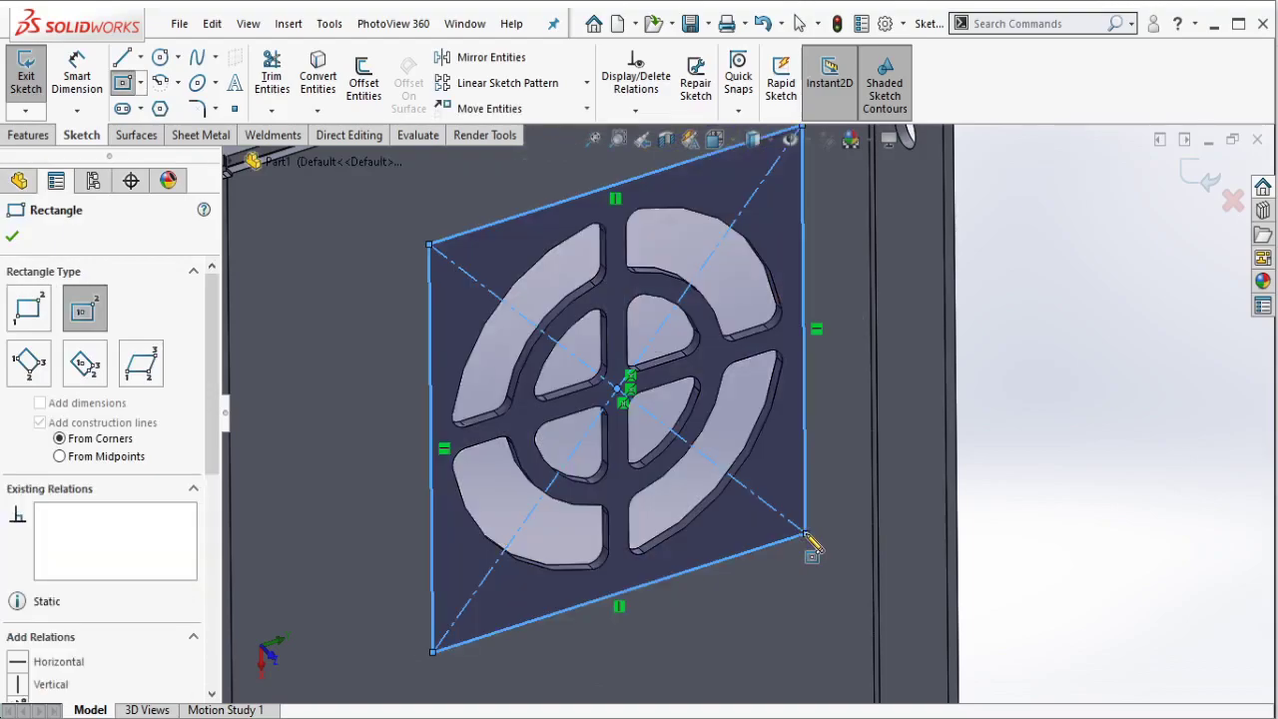
{"action": "key", "text": "Escape"}
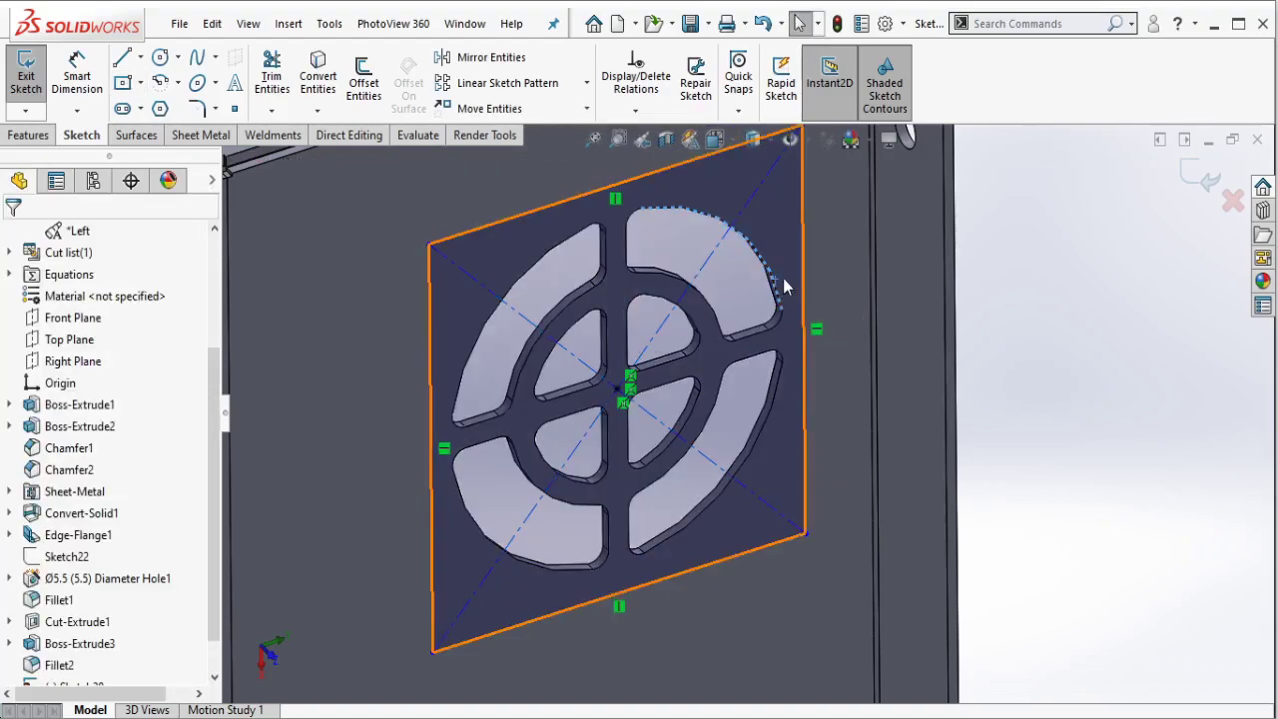
Step: Make the square's right and top sides tangent to the cutout's outer arcs
{"action": "left_click", "coordinate": [804, 288], "text": "ctrl"}
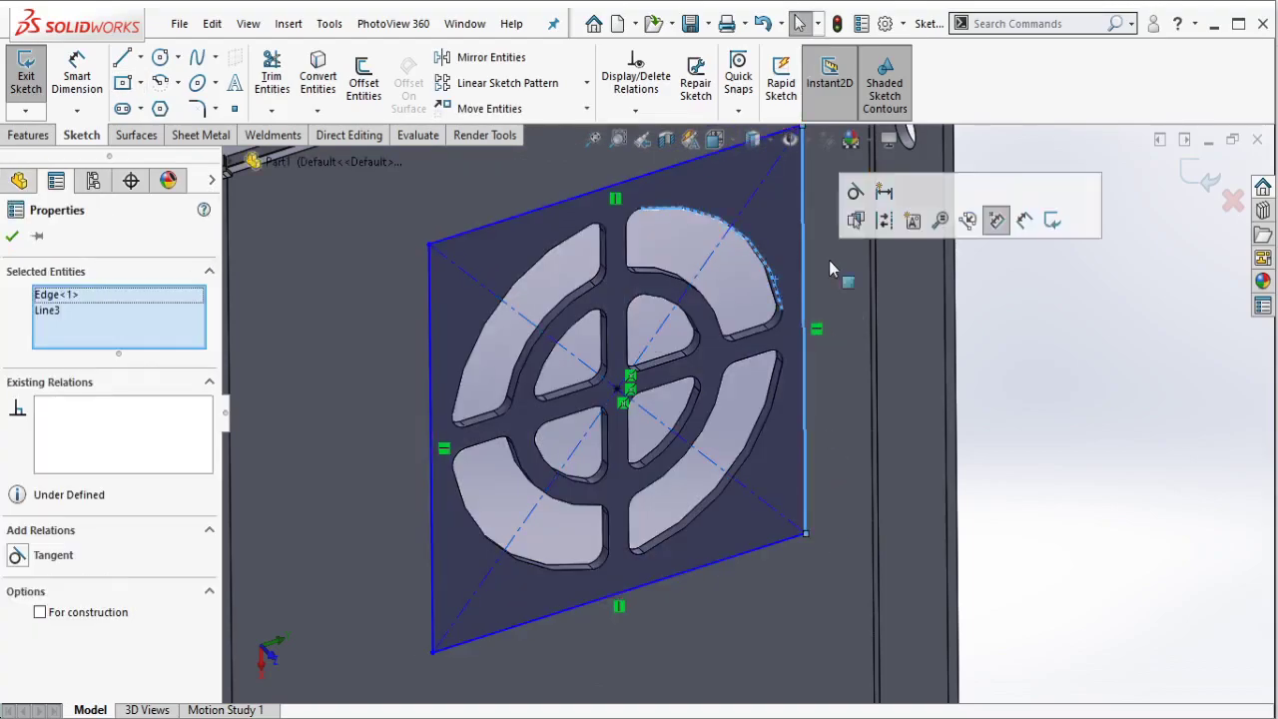
{"action": "left_click", "coordinate": [851, 195]}
{"action": "key", "text": "Escape"}
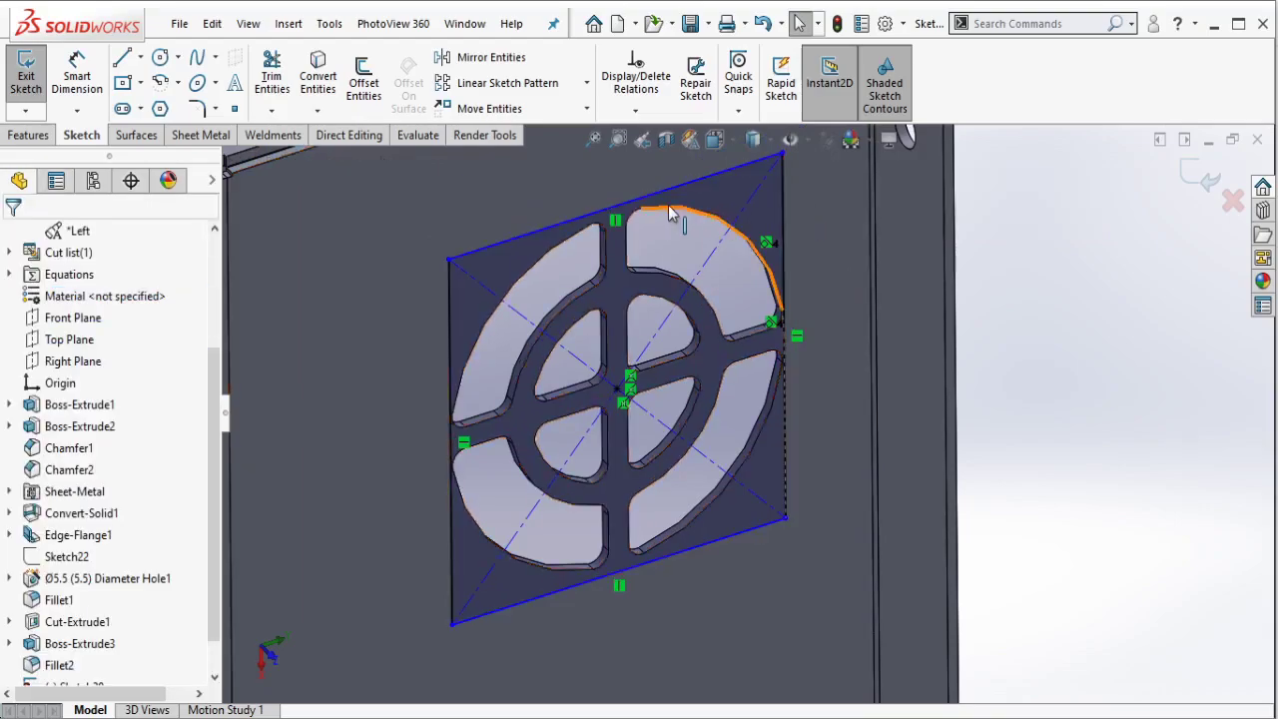
{"action": "left_click", "coordinate": [671, 200]}
{"action": "left_click", "coordinate": [689, 209], "text": "ctrl"}
{"action": "left_click", "coordinate": [729, 135]}
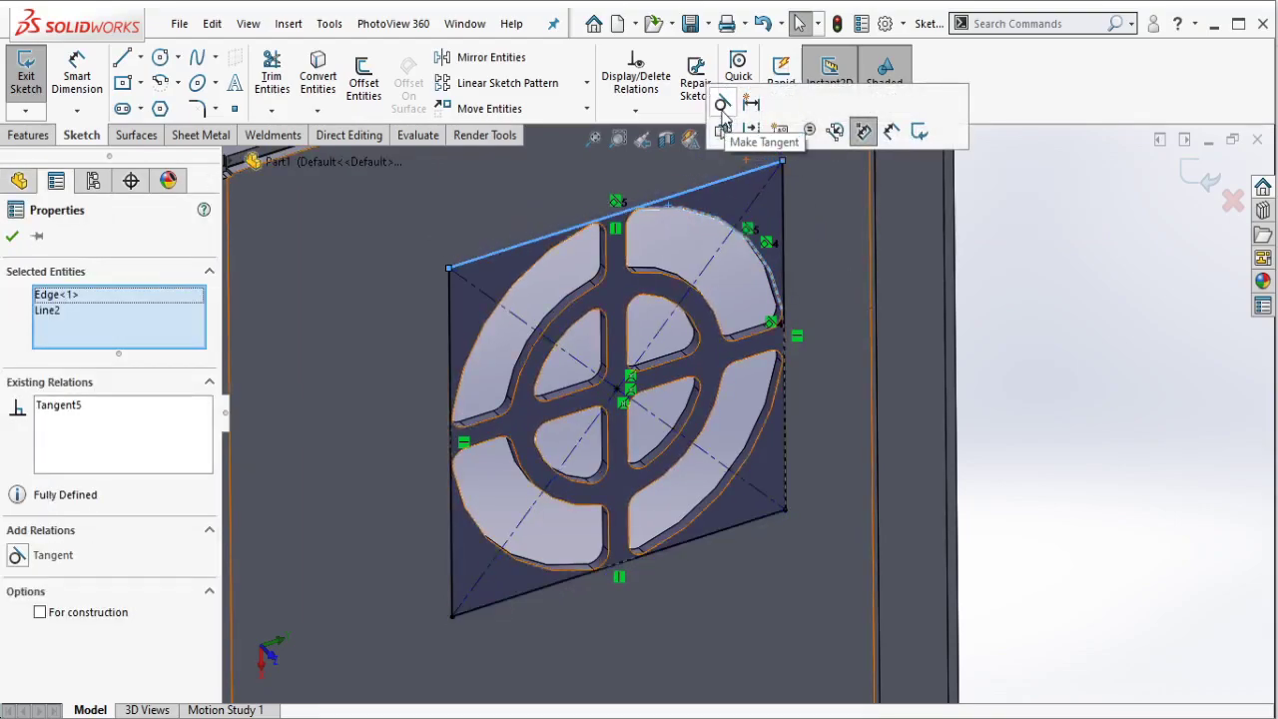
{"action": "key", "text": "Escape"}
Step: Exit the finished square sketch so it becomes Sketch28
{"action": "scroll", "coordinate": [741, 330], "scroll_direction": "down", "scroll_amount": 3}
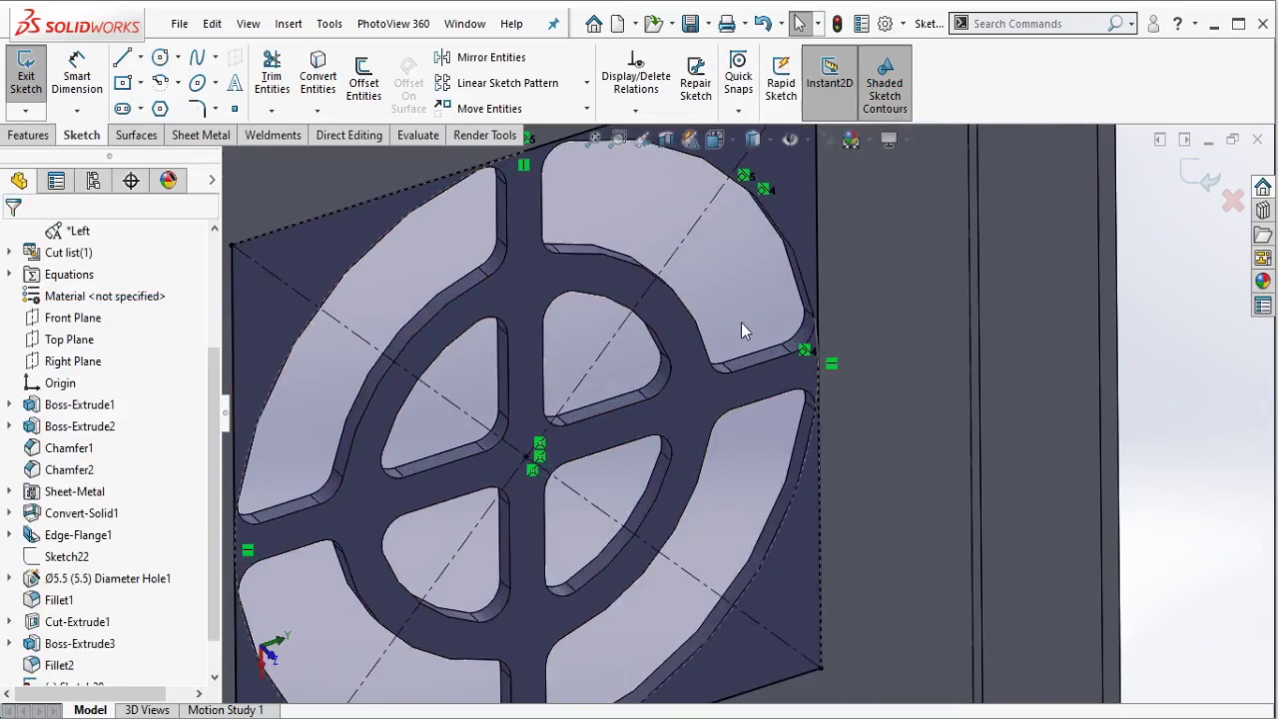
{"action": "scroll", "coordinate": [742, 324], "scroll_direction": "up", "scroll_amount": 2}
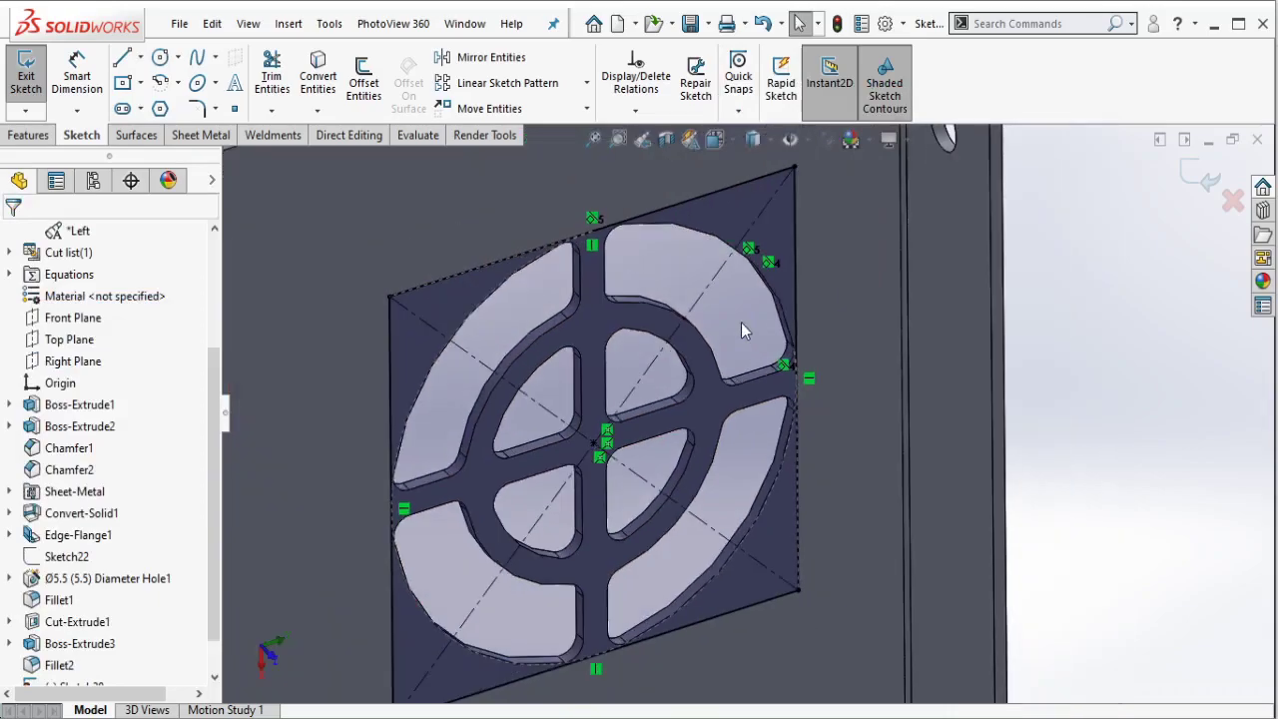
{"action": "left_click", "coordinate": [24, 70]}
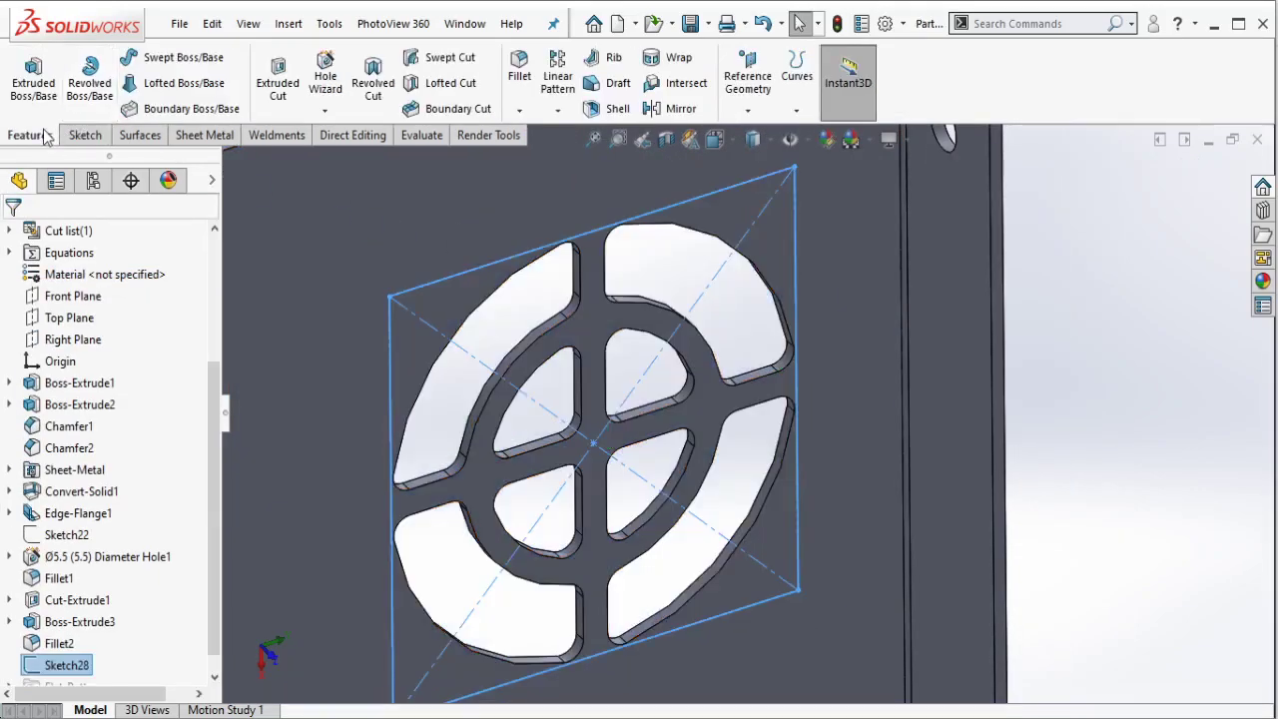
Step: In Hole Wizard, place four hole positions at the square's corners using a 3D sketch
{"action": "left_click", "coordinate": [327, 82]}
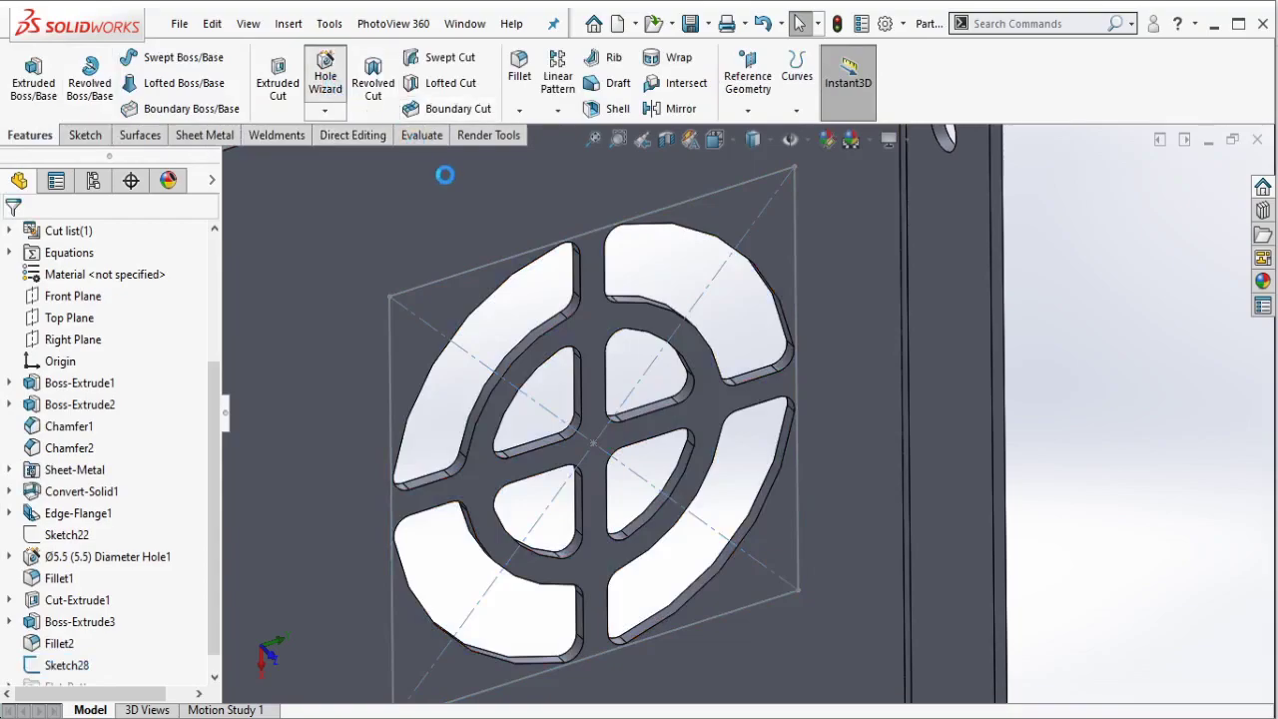
{"action": "left_click", "coordinate": [121, 276]}
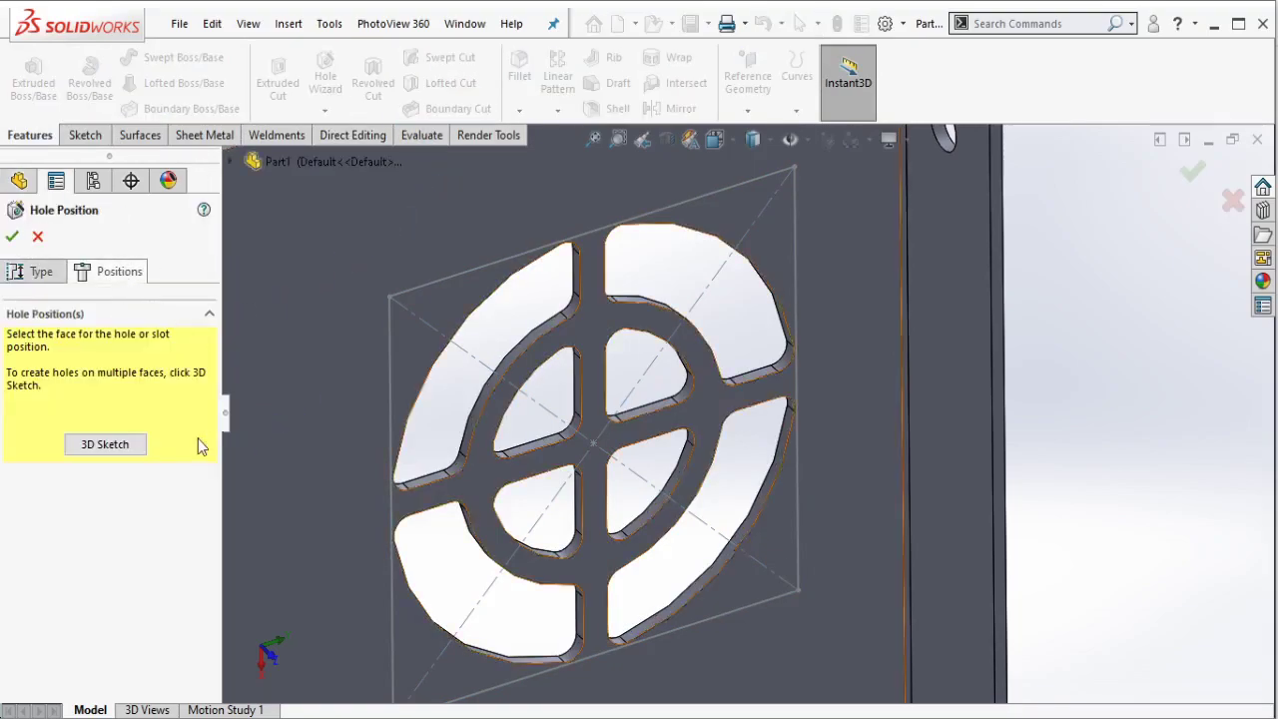
{"action": "left_click", "coordinate": [140, 444]}
{"action": "left_click", "coordinate": [390, 296]}
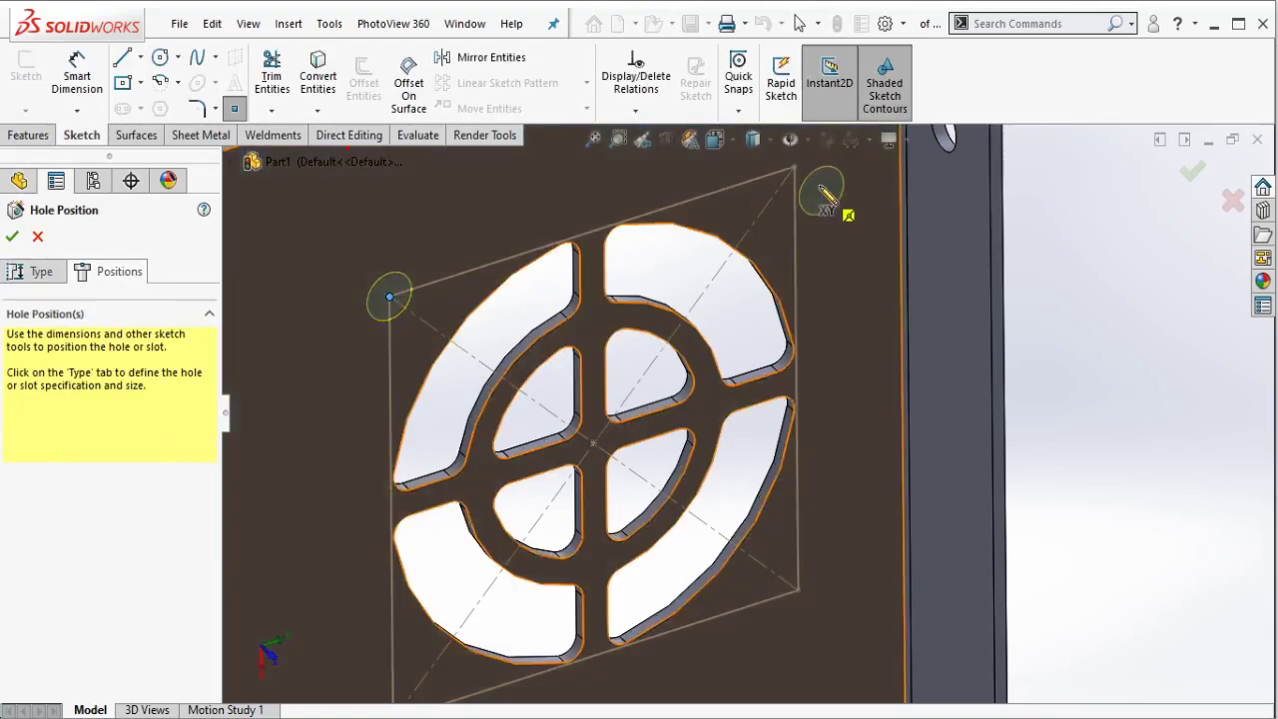
{"action": "left_click", "coordinate": [796, 173]}
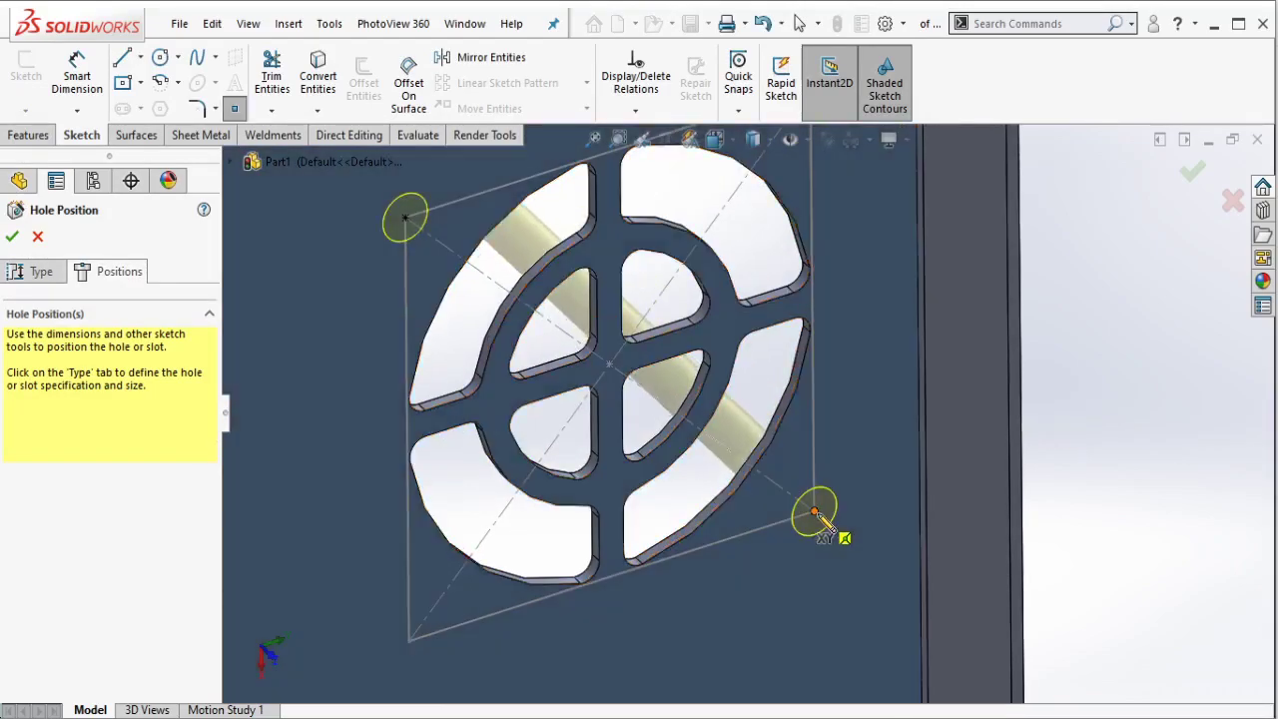
{"action": "left_click", "coordinate": [816, 514]}
{"action": "left_click", "coordinate": [409, 640]}
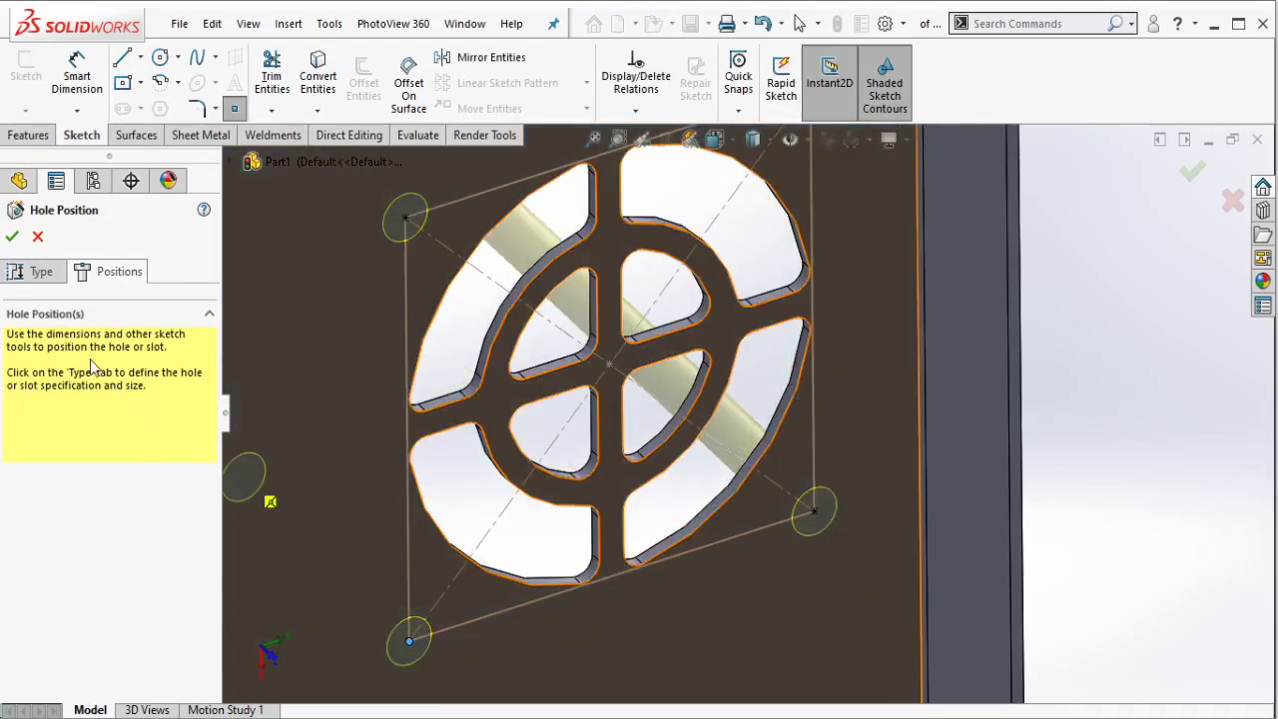
Step: Set the holes to ANSI Metric Drill sizes Ø4.5, Blind 15.00mm deep, and create them
{"action": "scroll", "coordinate": [168, 527], "scroll_direction": "down", "scroll_amount": 3}
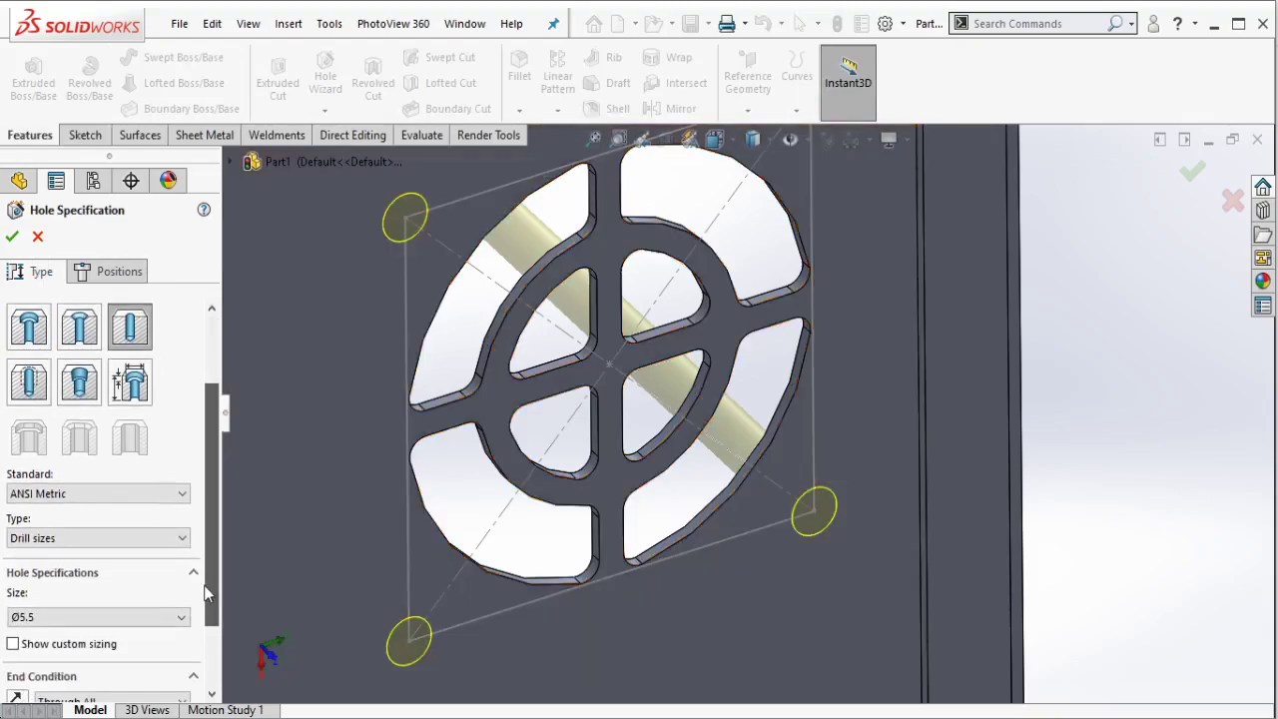
{"action": "left_click", "coordinate": [169, 493]}
{"action": "scroll", "coordinate": [90, 539], "scroll_direction": "up", "scroll_amount": 3}
{"action": "left_click", "coordinate": [60, 517]}
{"action": "left_click", "coordinate": [73, 538]}
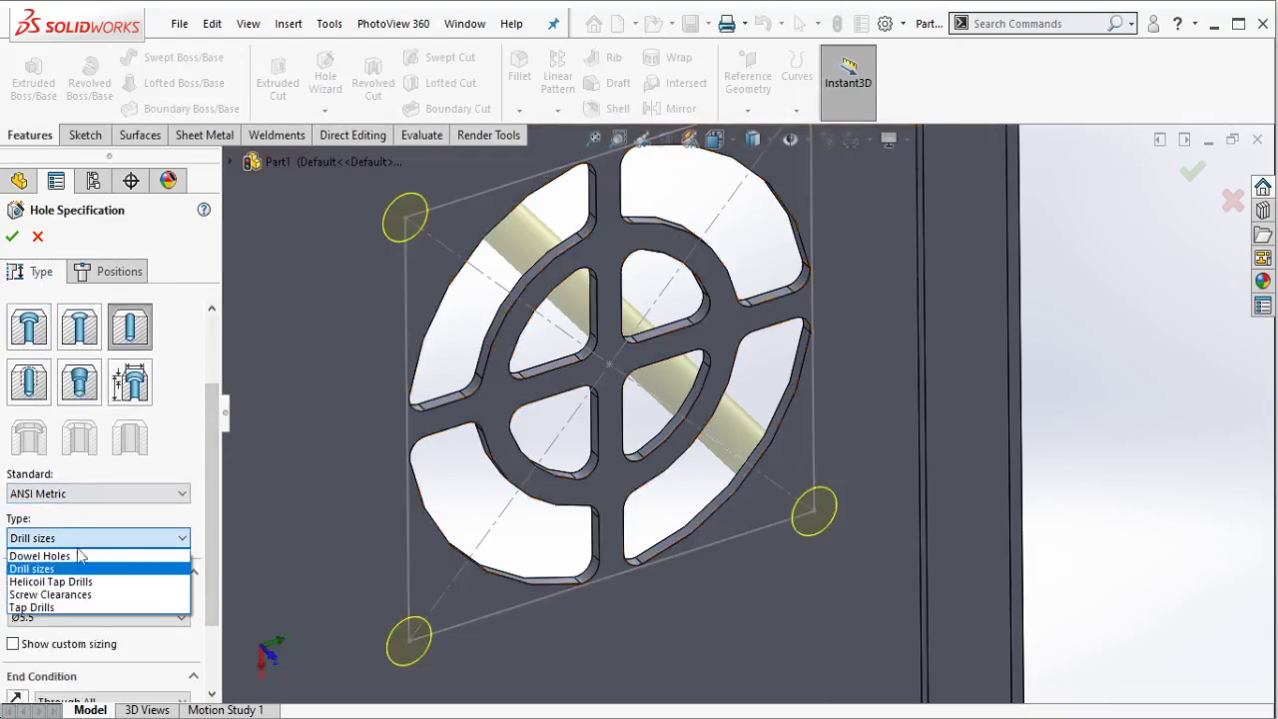
{"action": "left_click", "coordinate": [72, 567]}
{"action": "left_click", "coordinate": [169, 616]}
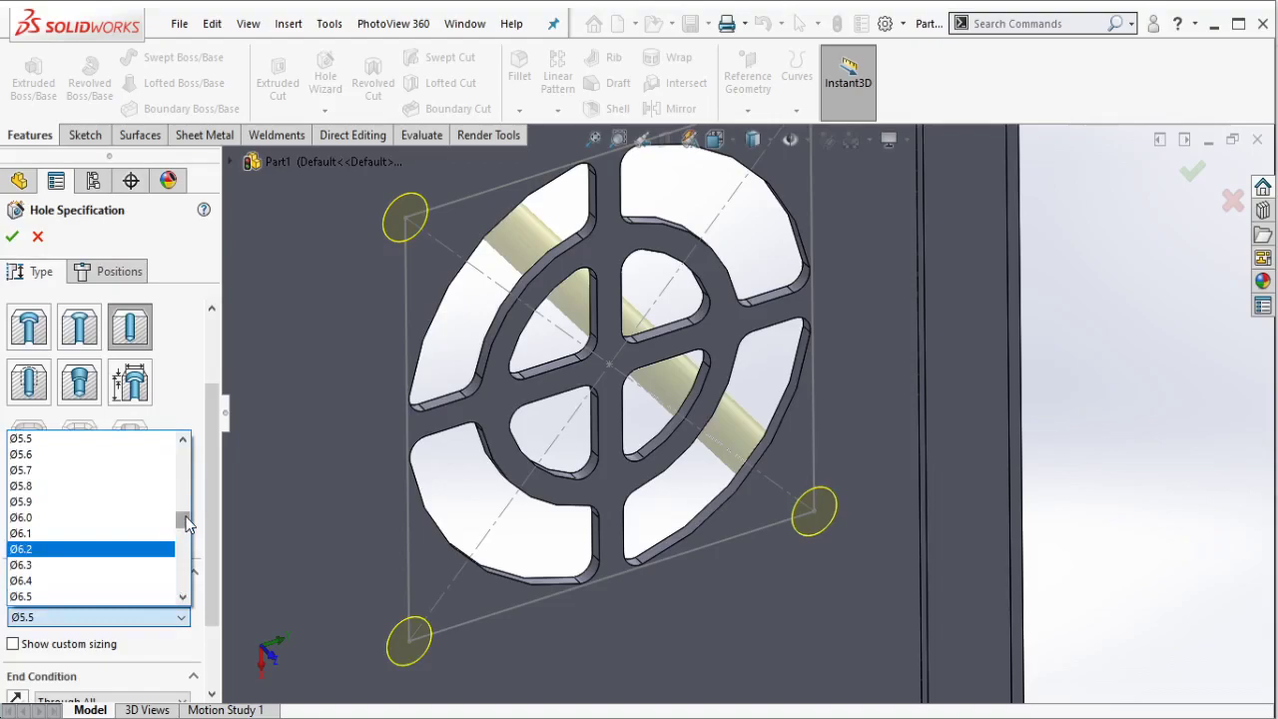
{"action": "left_click_drag", "start_coordinate": [186, 523], "coordinate": [185, 520]}
{"action": "left_click", "coordinate": [60, 478]}
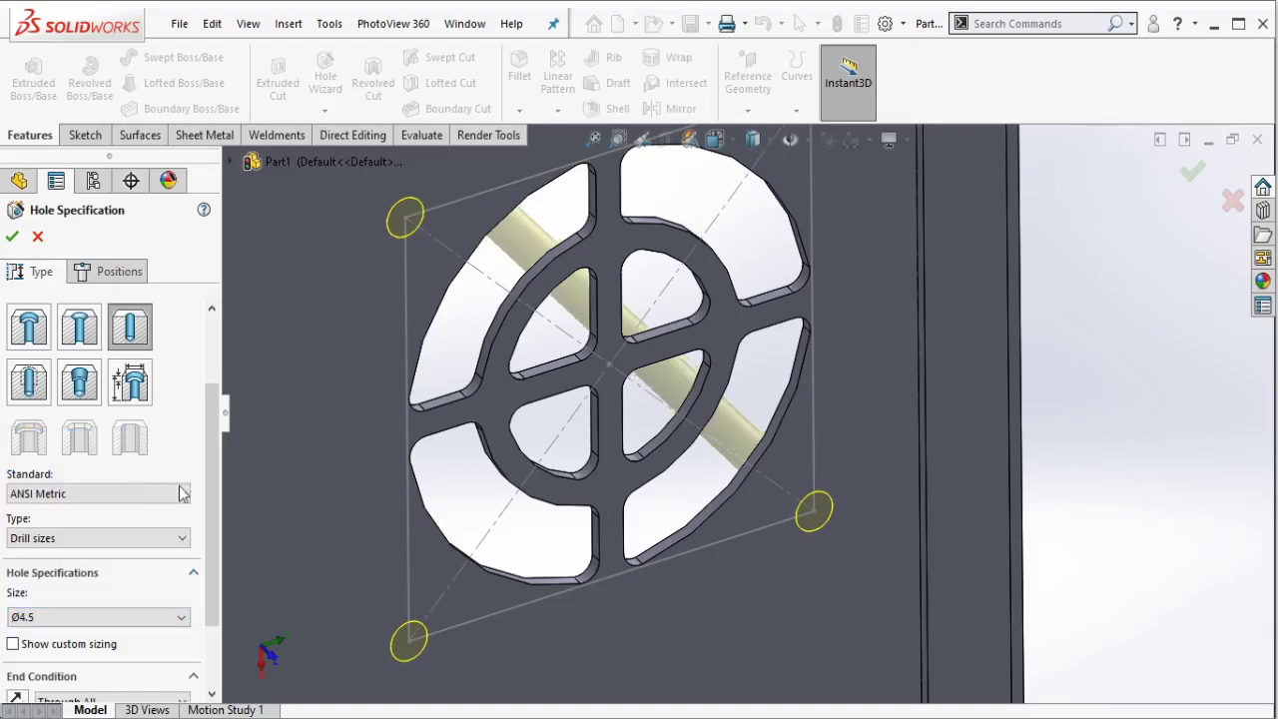
{"action": "scroll", "coordinate": [100, 519], "scroll_direction": "down", "scroll_amount": 2}
{"action": "left_click", "coordinate": [165, 604]}
{"action": "left_click", "coordinate": [140, 629]}
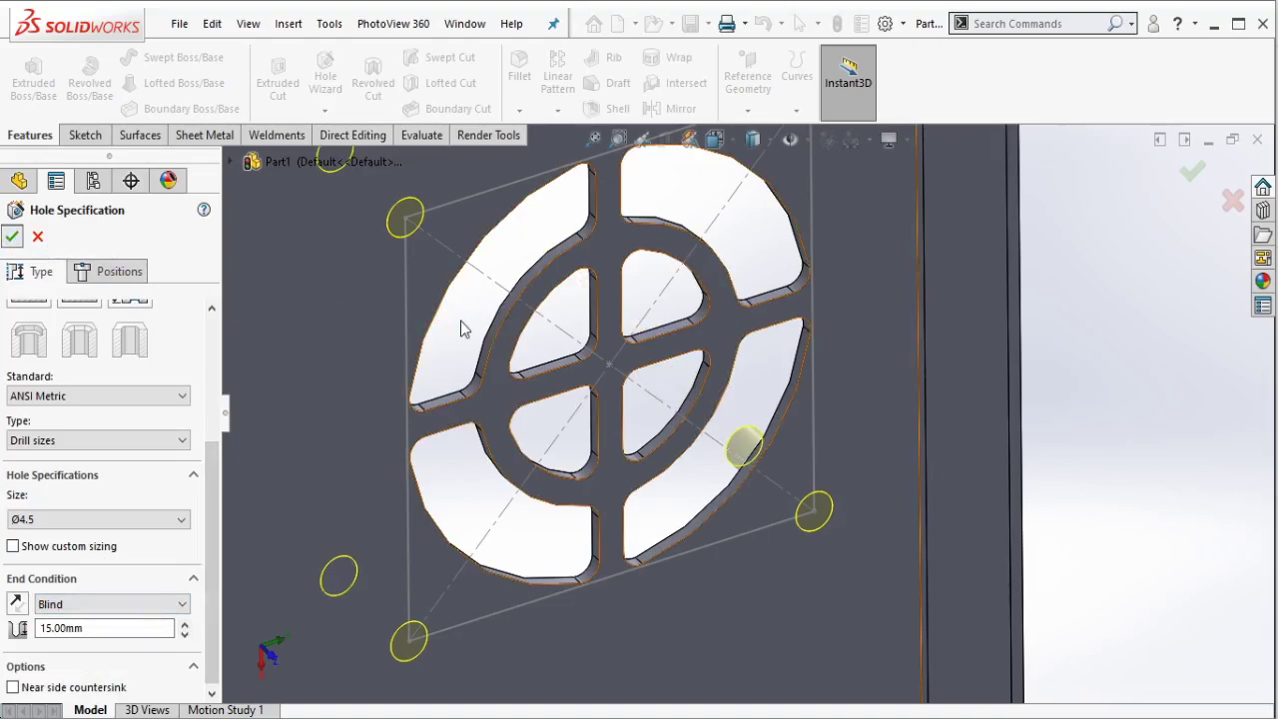
{"action": "key", "text": "Return"}
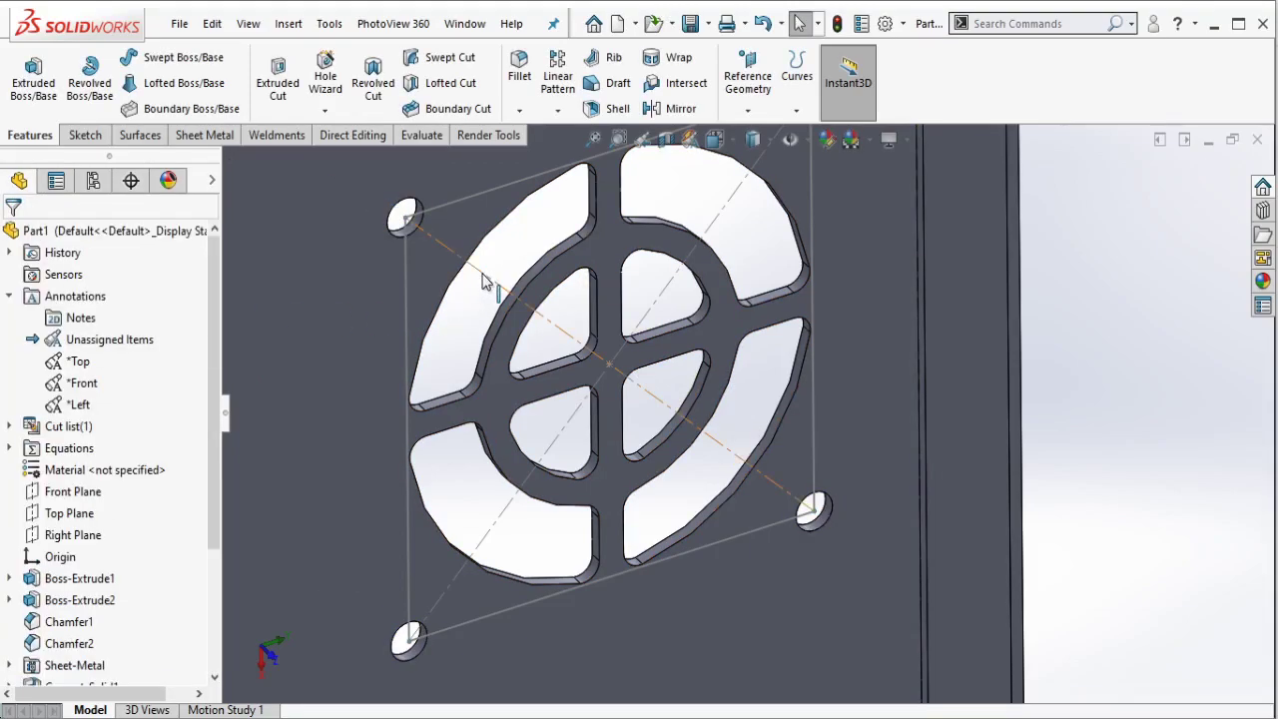
{"action": "left_click", "coordinate": [486, 282]}
Step: Start a new 3D sketch from the Sketch tools
{"action": "scroll", "coordinate": [676, 327], "scroll_direction": "up", "scroll_amount": 5}
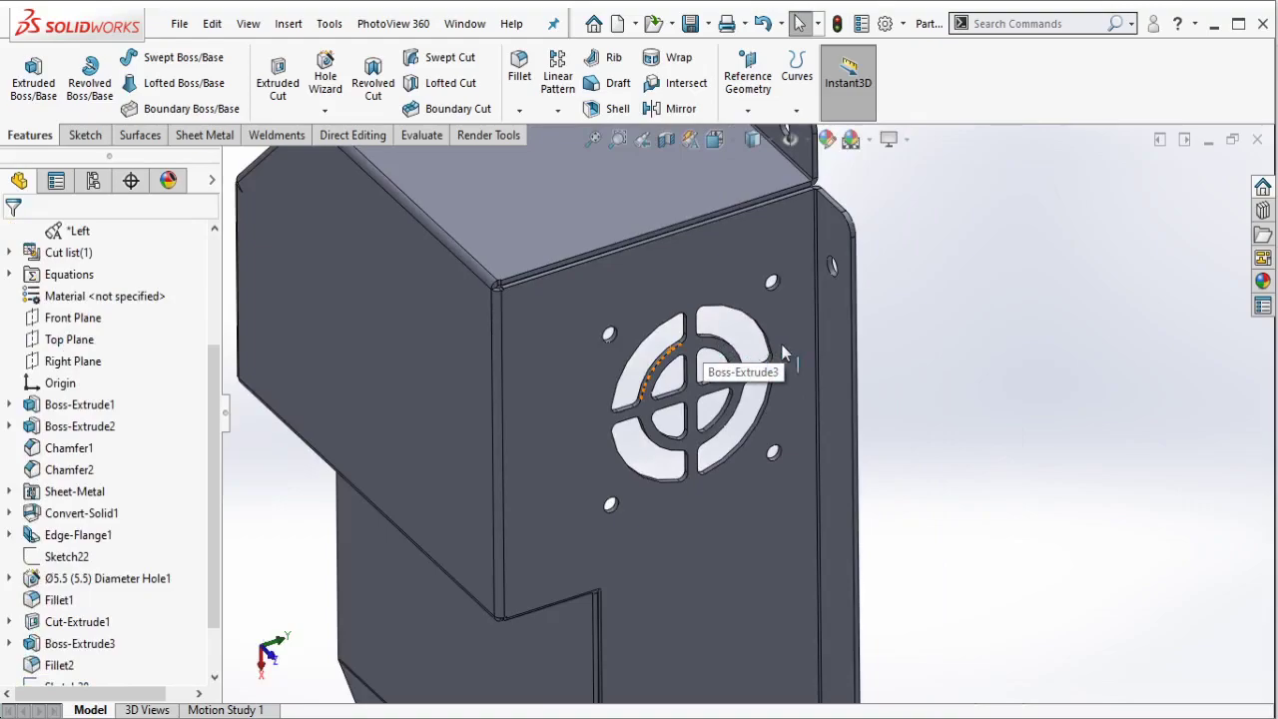
{"action": "scroll", "coordinate": [799, 364], "scroll_direction": "down", "scroll_amount": 2}
{"action": "scroll", "coordinate": [798, 449], "scroll_direction": "down", "scroll_amount": 2}
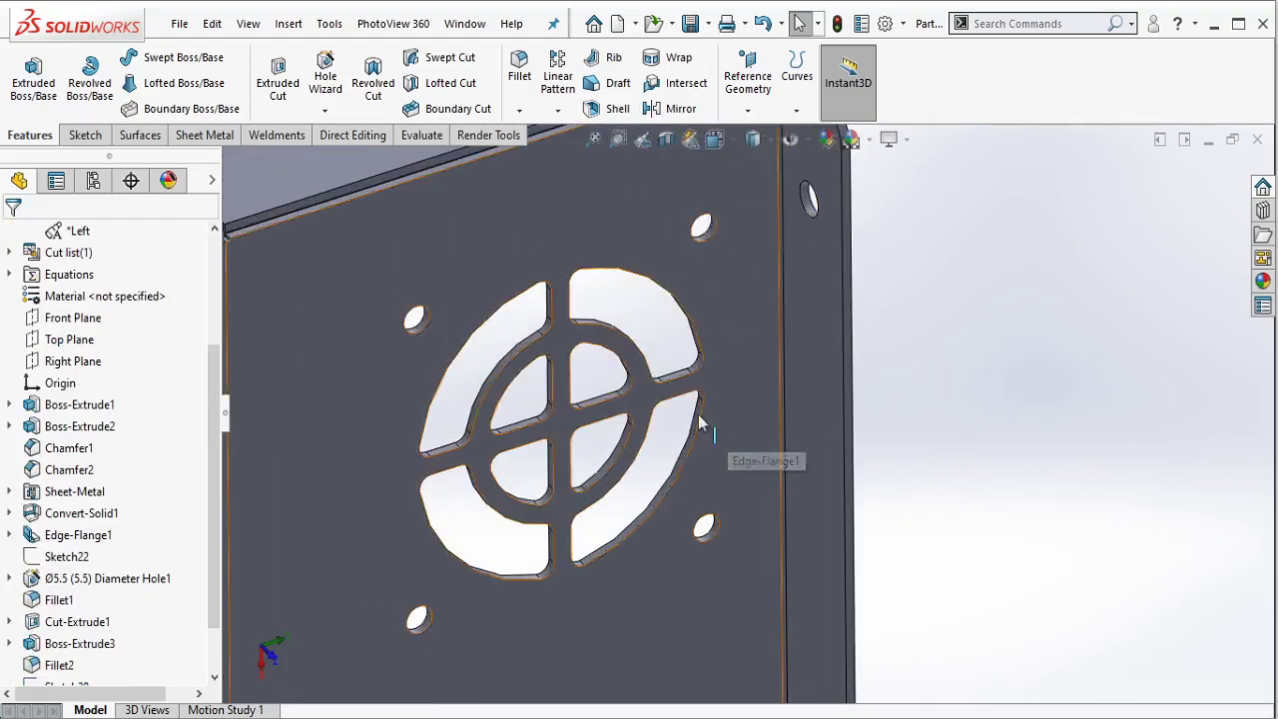
{"action": "scroll", "coordinate": [698, 414], "scroll_direction": "down", "scroll_amount": 2}
{"action": "left_click", "coordinate": [85, 136]}
{"action": "left_click", "coordinate": [26, 110]}
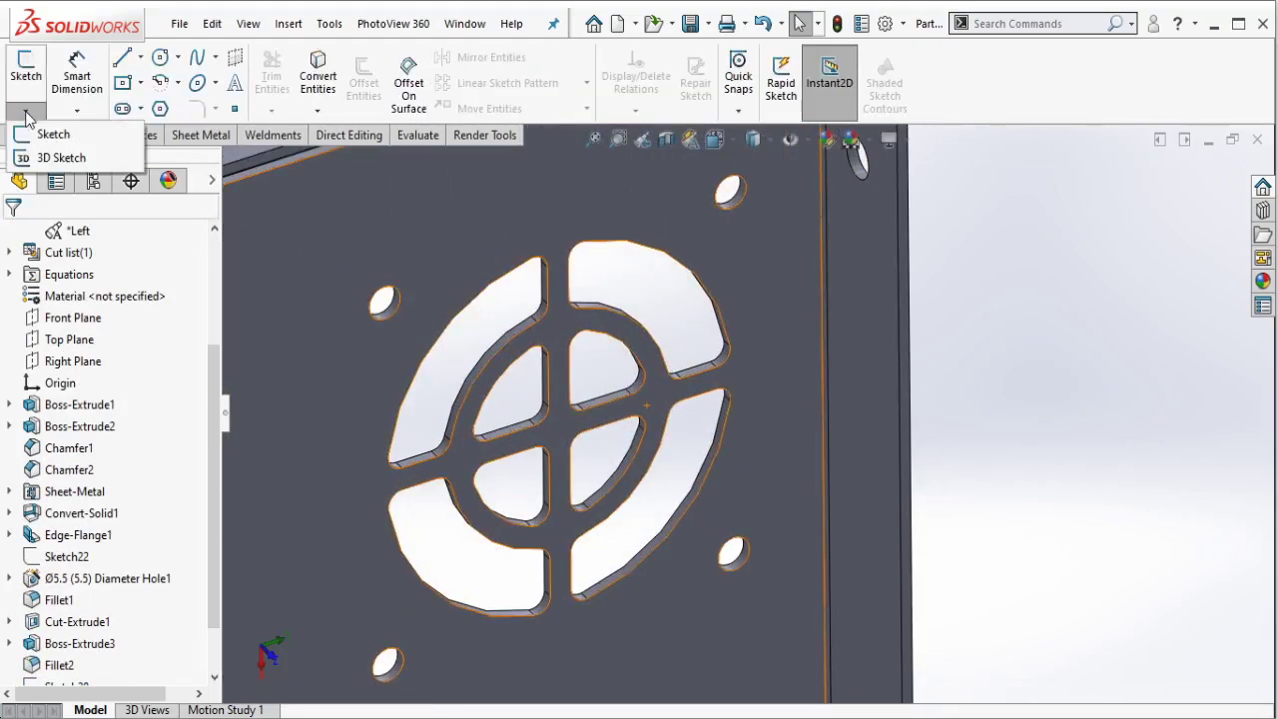
{"action": "left_click", "coordinate": [36, 133]}
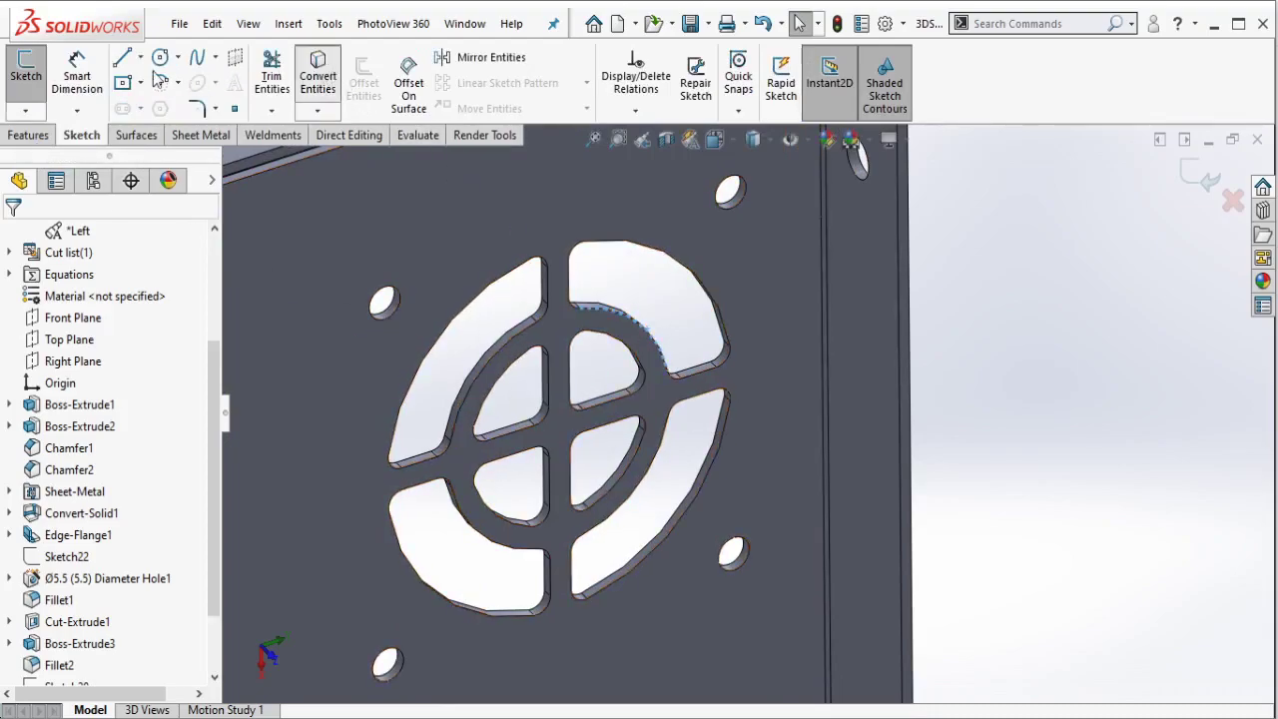
Step: Draw a line out from the fan cutout's centre and bring up the Notepad note
{"action": "left_click", "coordinate": [124, 60]}
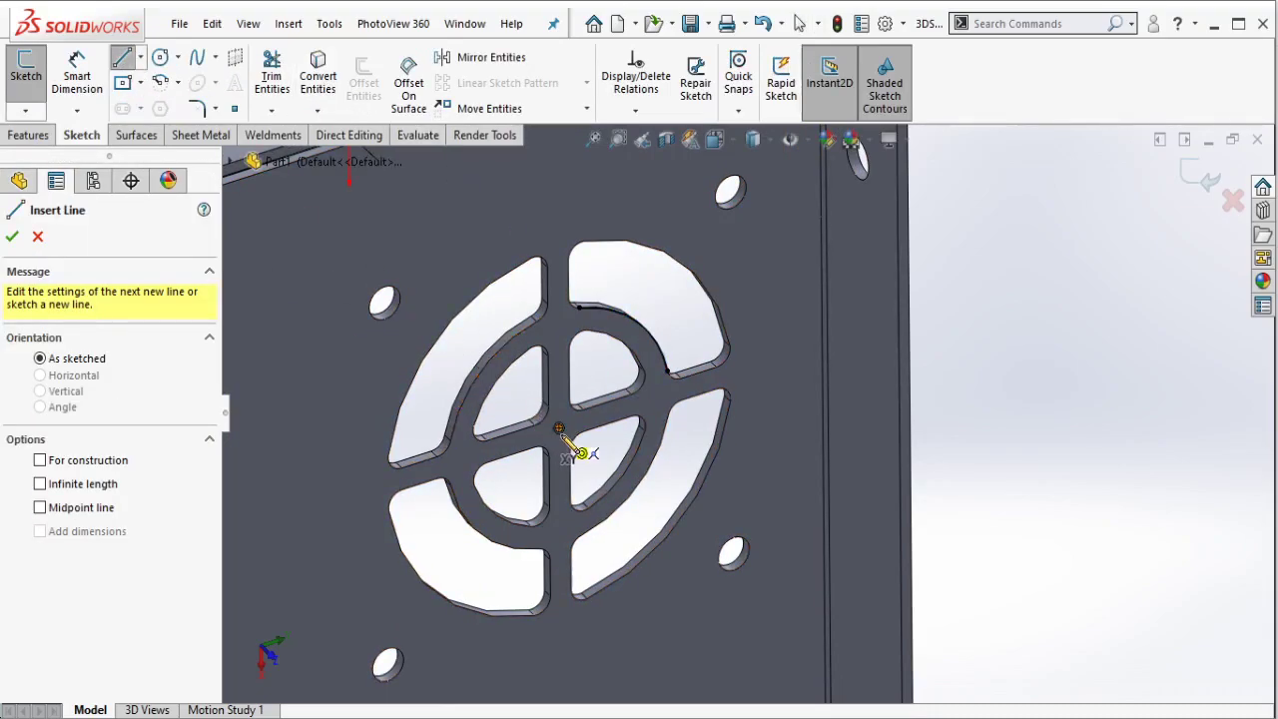
{"action": "left_click", "coordinate": [557, 429]}
{"action": "mouse_move", "coordinate": [565, 433]}
{"action": "middle_mouse_down"}
{"action": "mouse_move", "coordinate": [594, 459]}
{"action": "mouse_move", "coordinate": [647, 473]}
{"action": "middle_mouse_up"}
{"action": "left_click", "coordinate": [645, 467]}
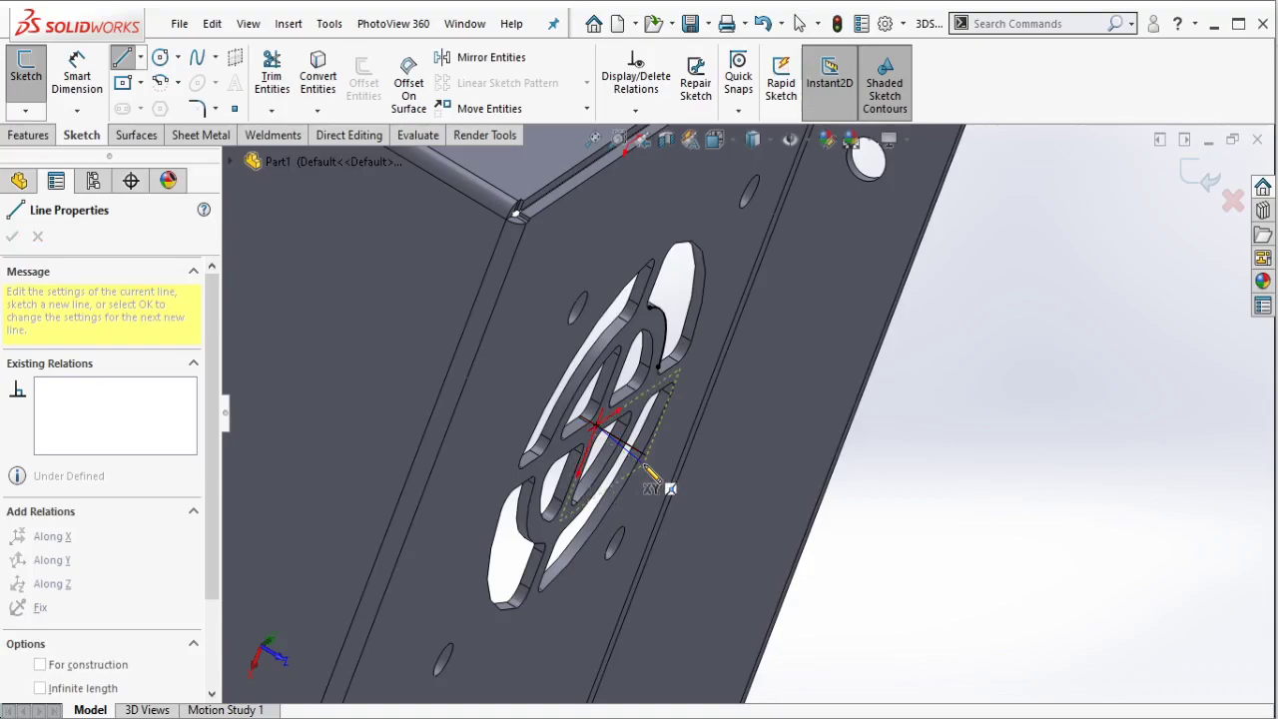
{"action": "left_click", "coordinate": [559, 711]}
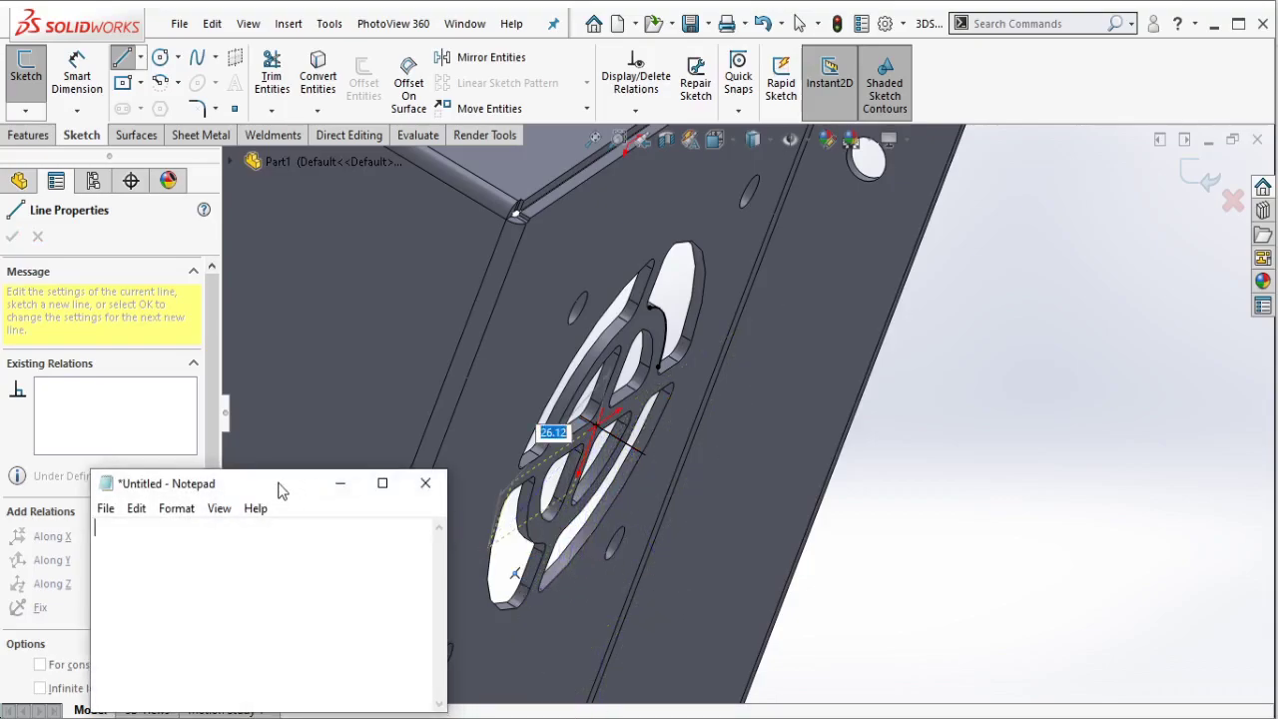
Step: Move the Notepad note beside the sketch, then clear its TAB-direction tip text
{"action": "left_click_drag", "start_coordinate": [279, 489], "coordinate": [804, 384]}
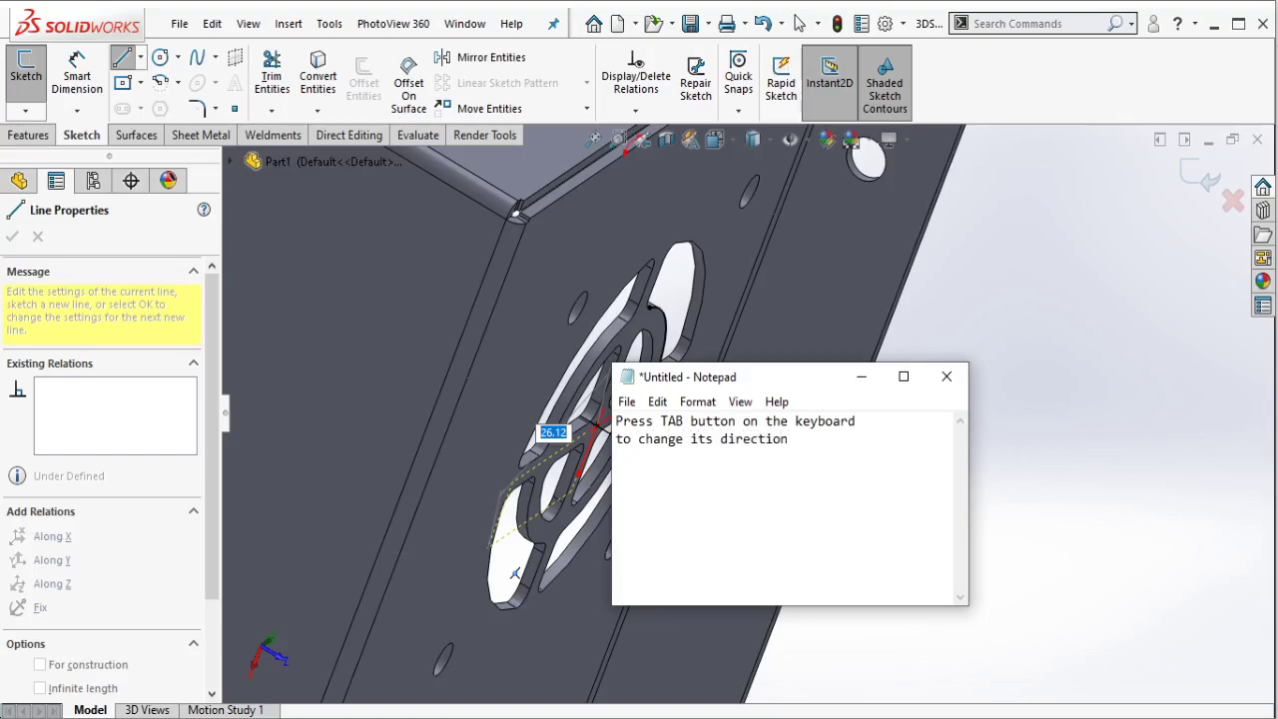
{"action": "left_click_drag", "start_coordinate": [813, 371], "coordinate": [936, 384]}
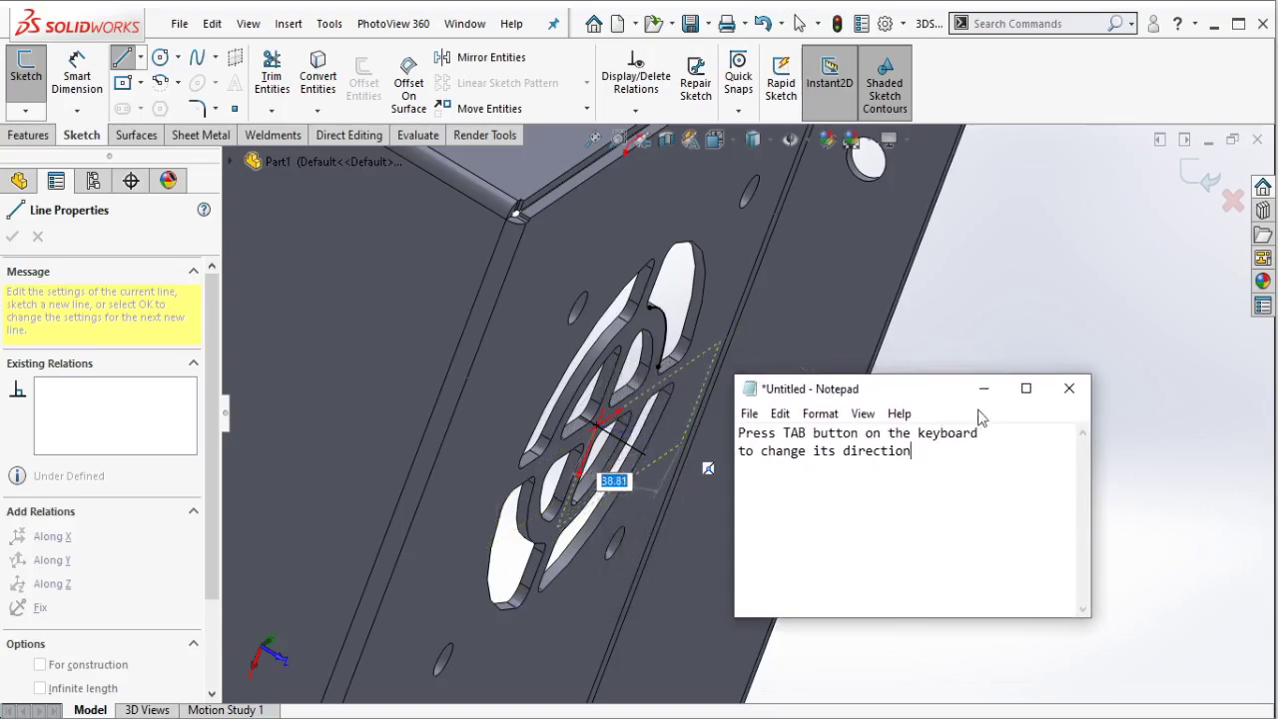
{"action": "key", "text": "ctrl+a"}
{"action": "key", "text": "BackSpace"}
Step: Minimize Notepad, finish the axis line through the vent centre, and orbit toward the vent
{"action": "left_click", "coordinate": [983, 388]}
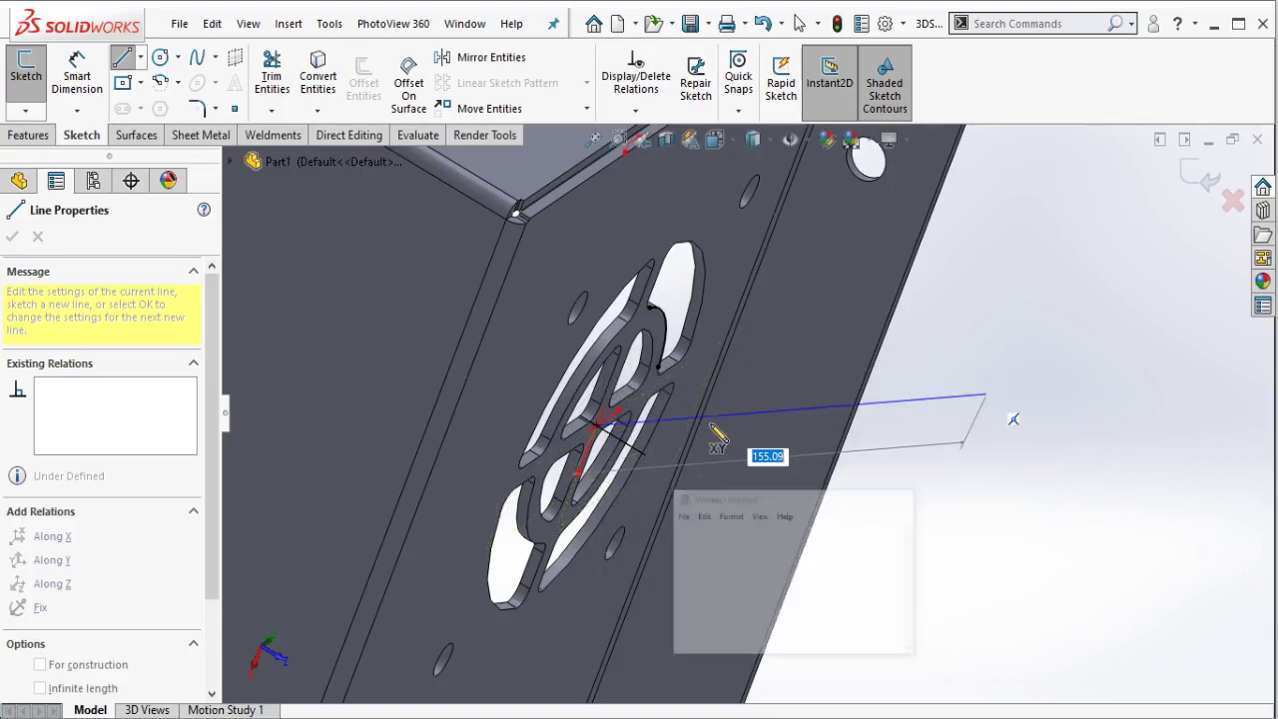
{"action": "key", "text": "Tab"}
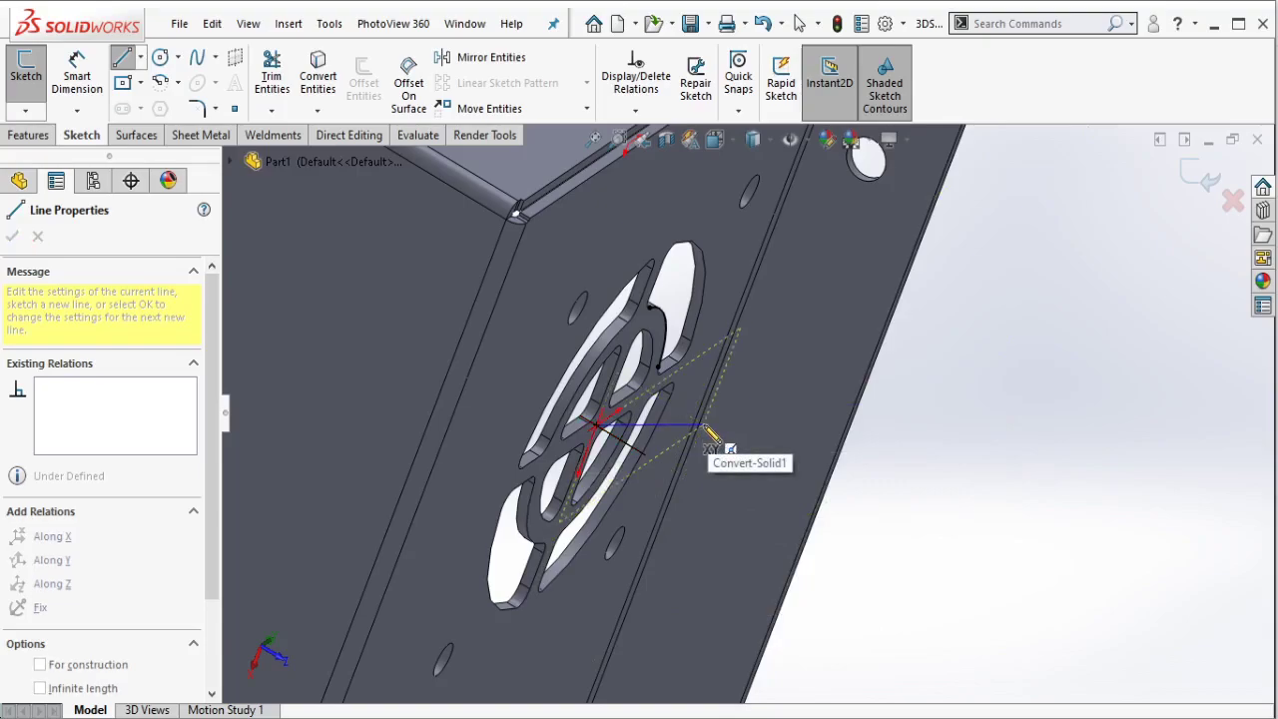
{"action": "key", "text": "Tab"}
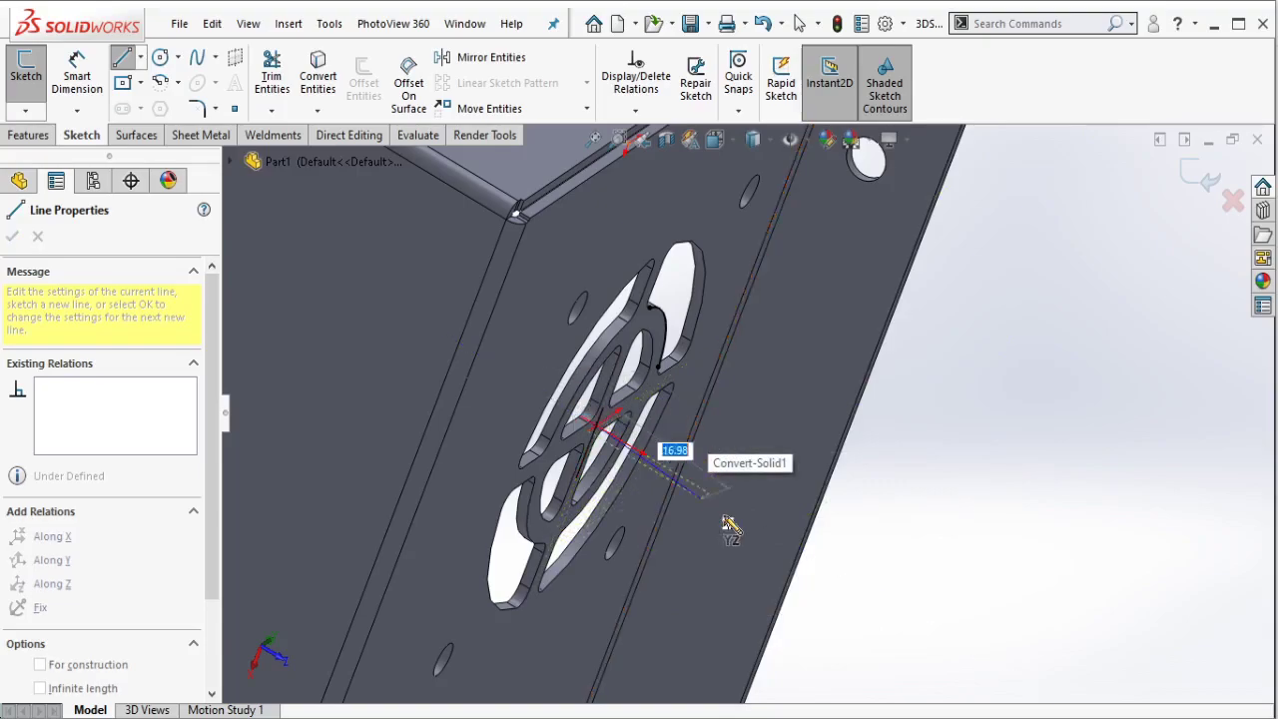
{"action": "left_click", "coordinate": [762, 524]}
{"action": "key", "text": "Escape"}
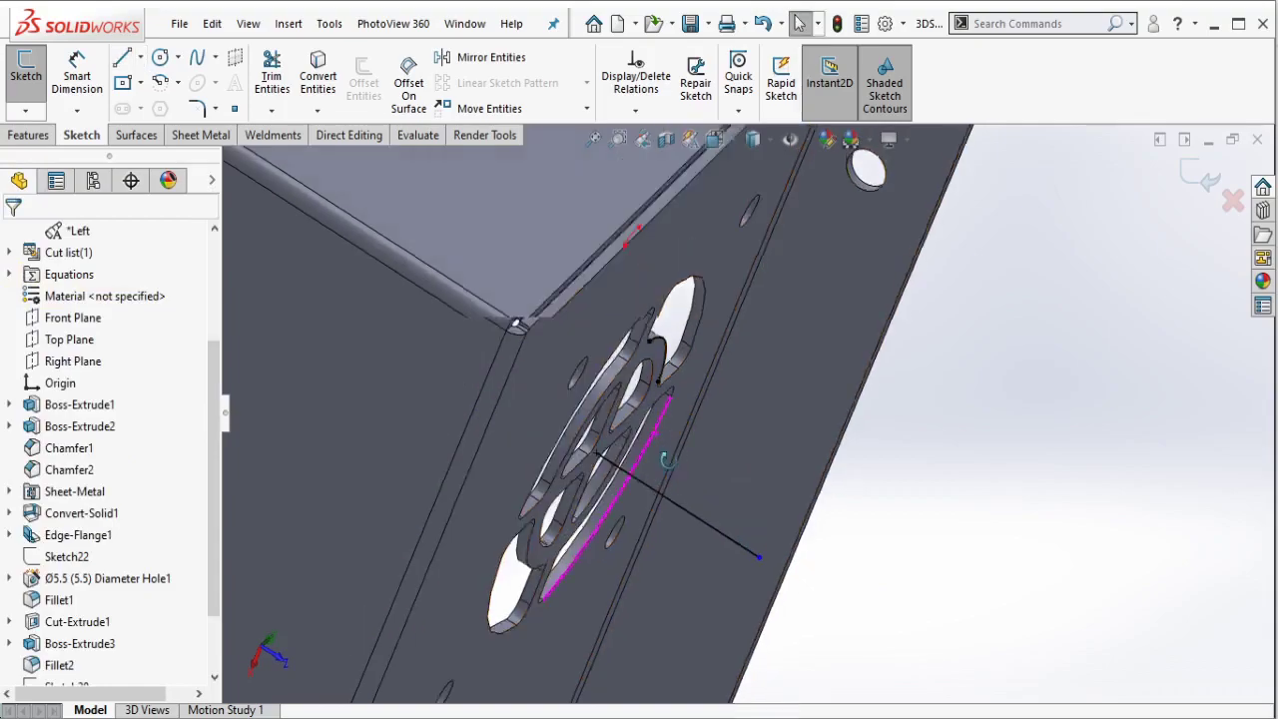
{"action": "mouse_move", "coordinate": [762, 526]}
{"action": "middle_mouse_down"}
{"action": "mouse_move", "coordinate": [633, 464]}
{"action": "mouse_move", "coordinate": [644, 459]}
{"action": "middle_mouse_up"}
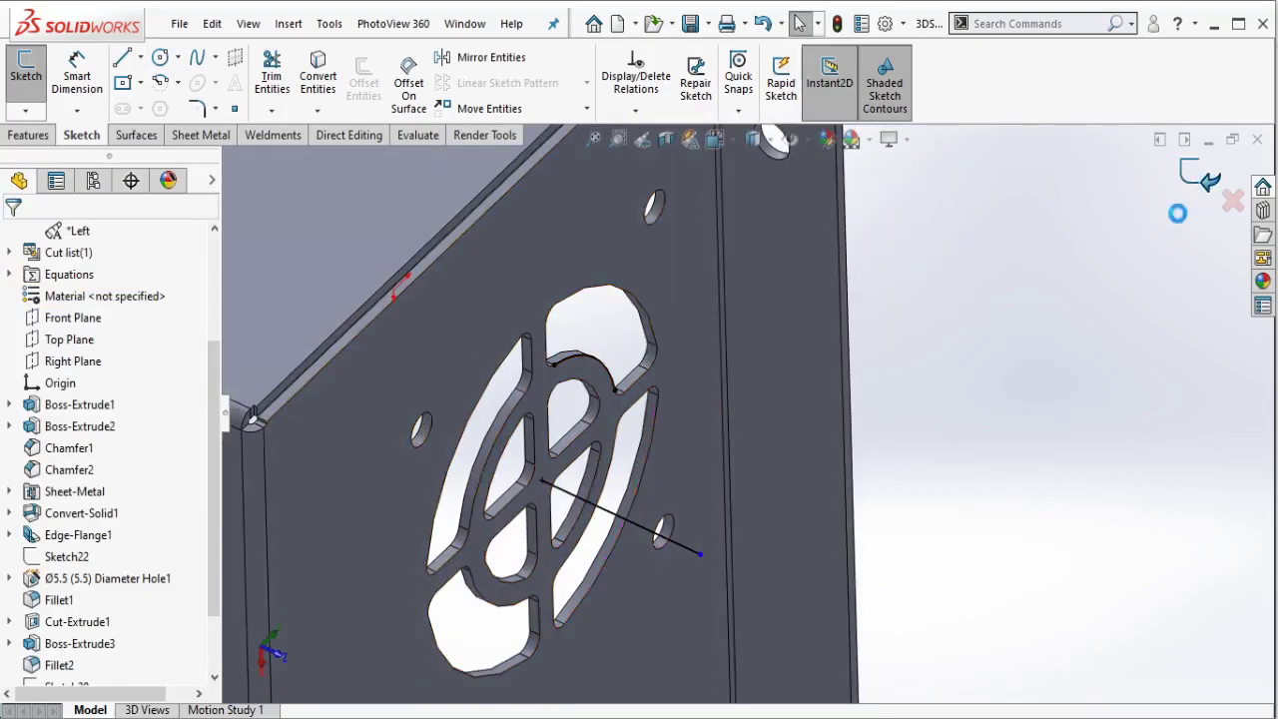
{"action": "middle_click_drag", "start_coordinate": [599, 521], "coordinate": [561, 489]}
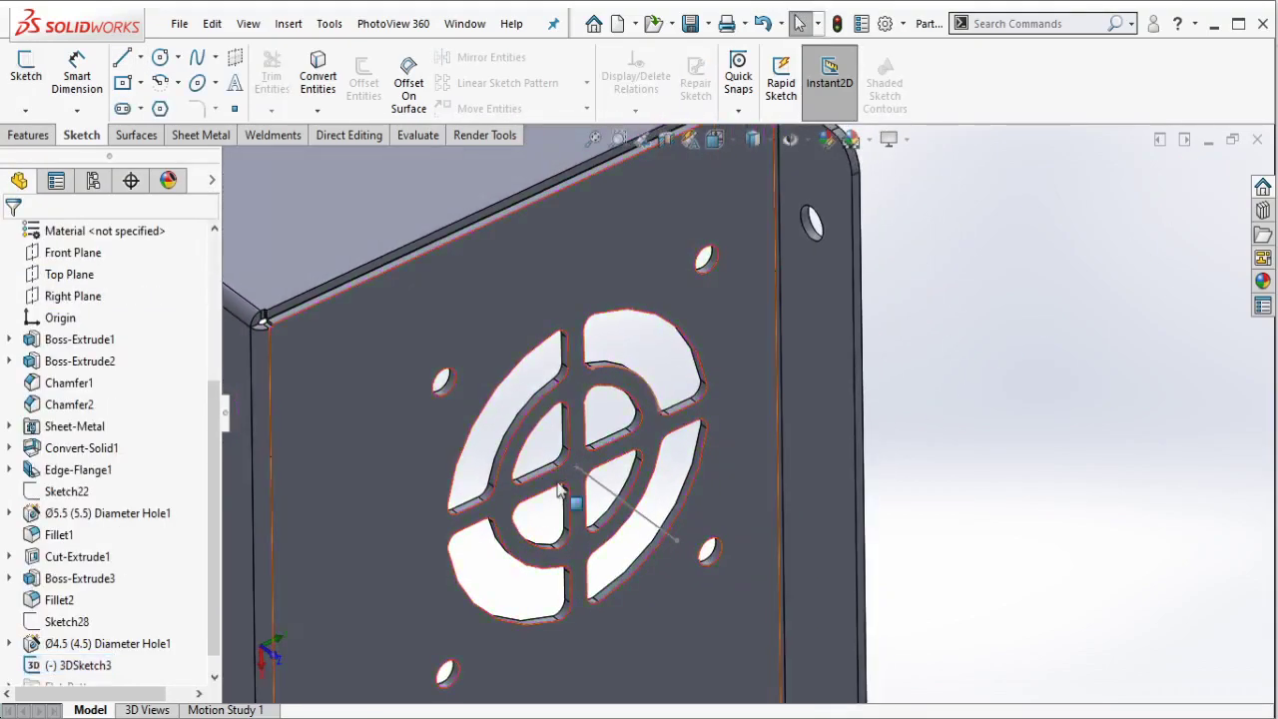
{"action": "scroll", "coordinate": [561, 489], "scroll_direction": "down", "scroll_amount": 3}
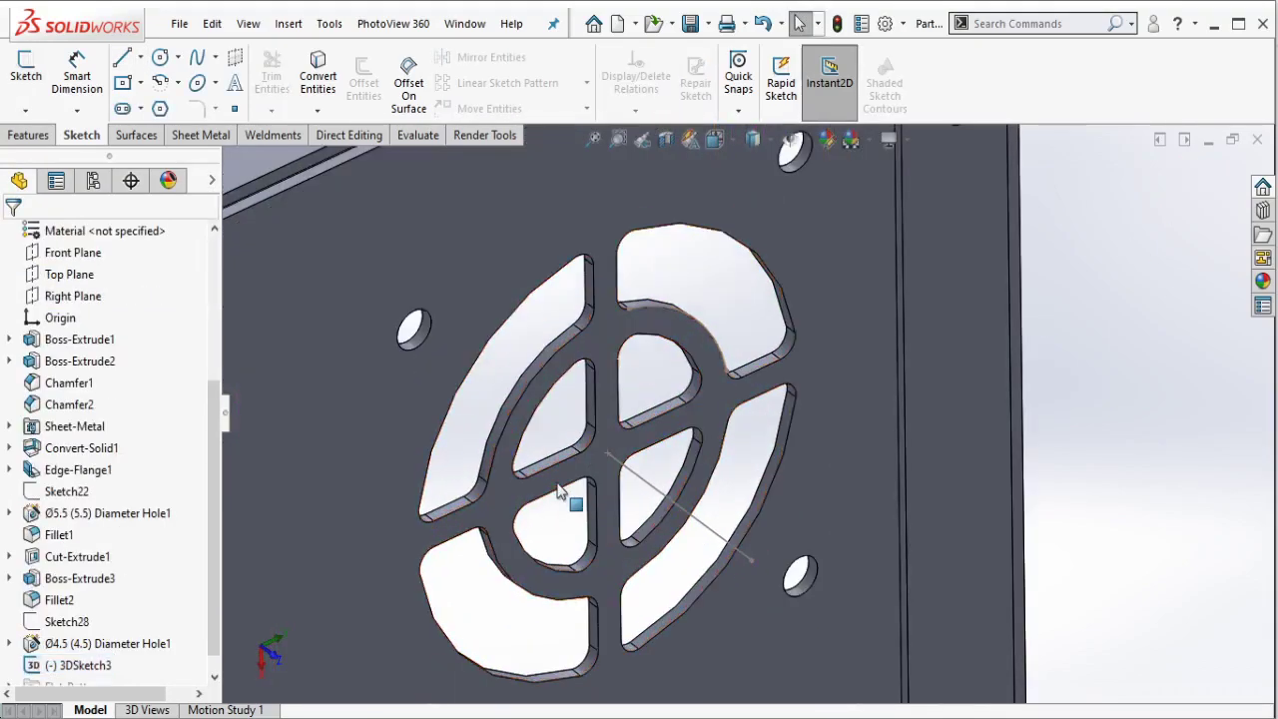
Step: Use Select Tangency on the first cutouts: outer, next, left curved and one inner cutout
{"action": "right_click", "coordinate": [666, 416]}
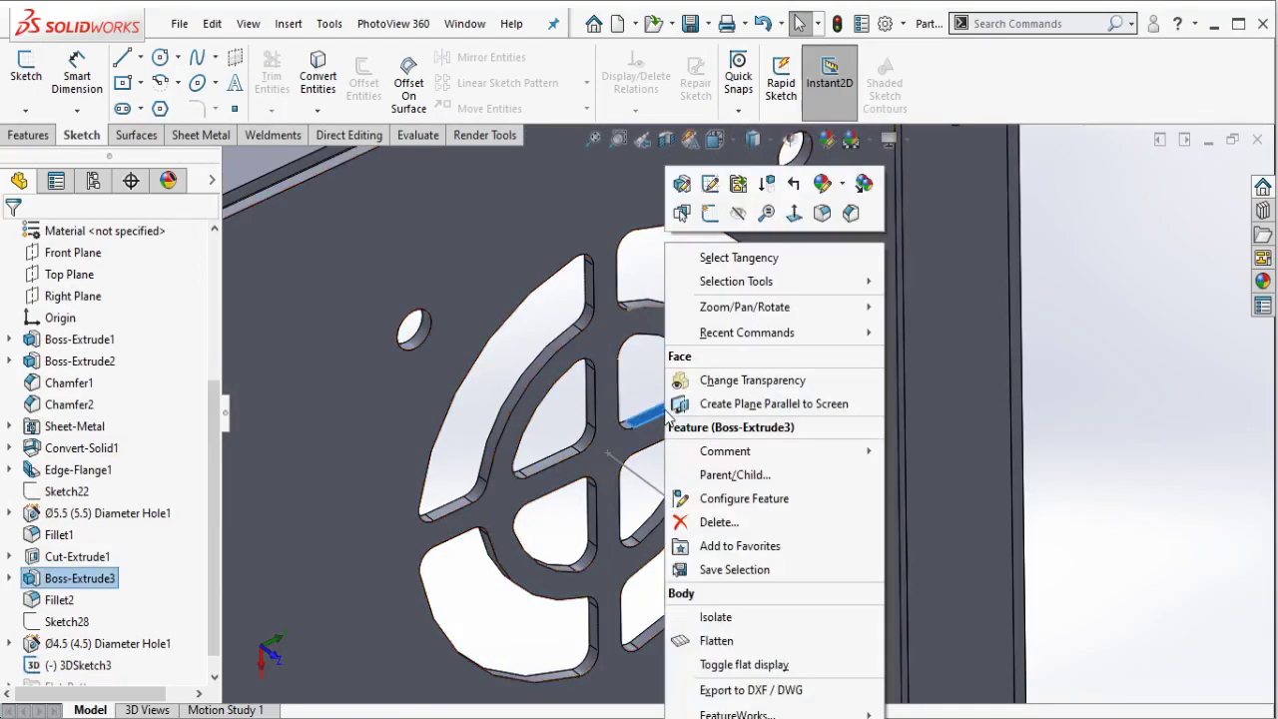
{"action": "left_click", "coordinate": [746, 259]}
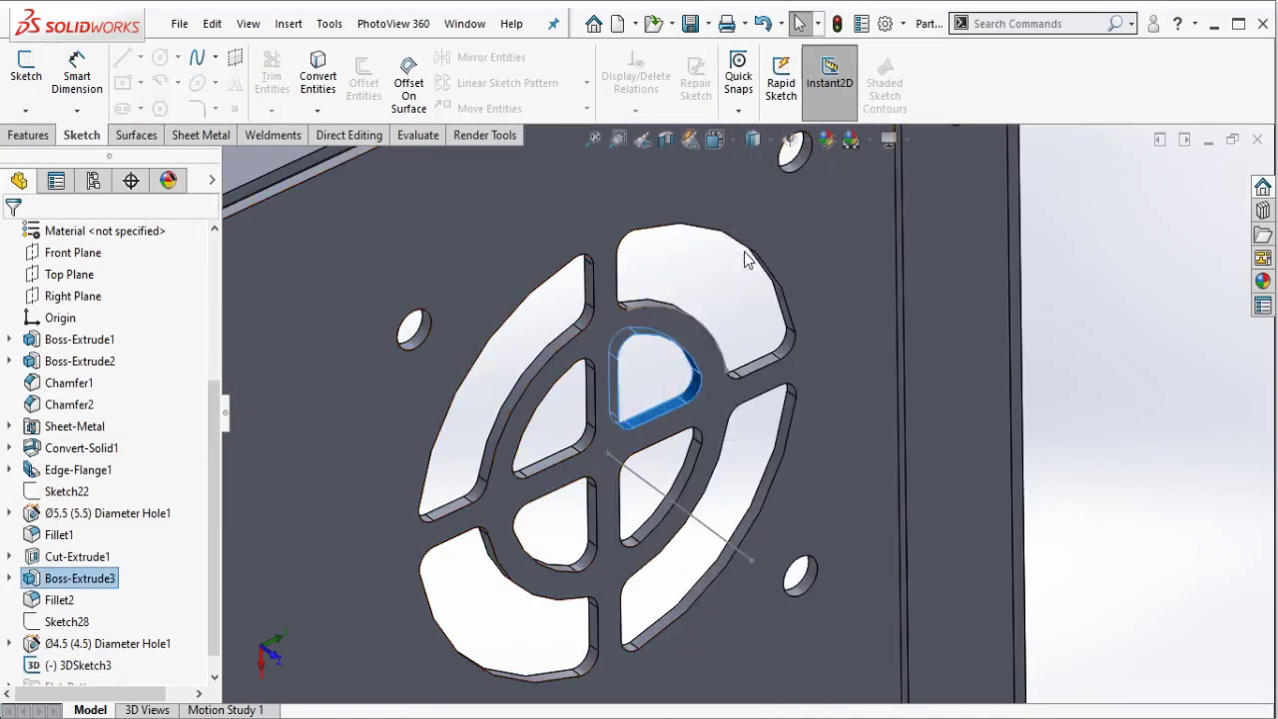
{"action": "left_click", "coordinate": [756, 373]}
{"action": "right_click", "coordinate": [761, 375]}
{"action": "left_click", "coordinate": [780, 379]}
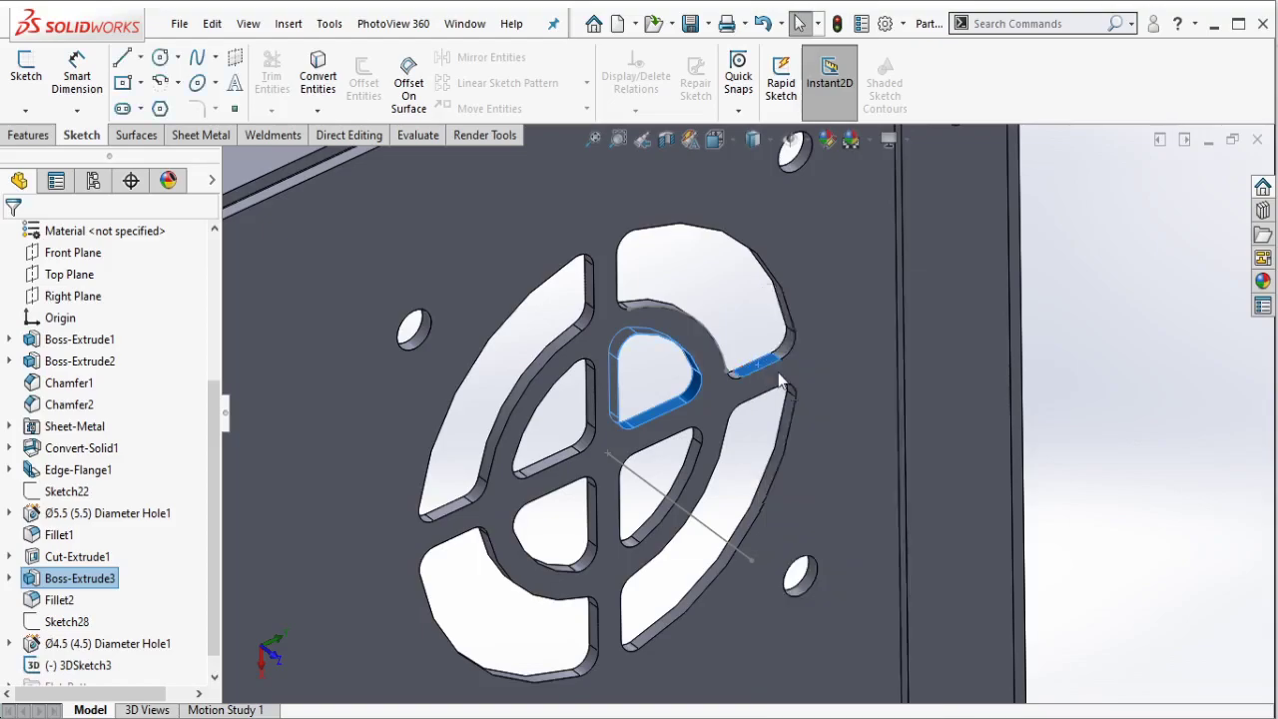
{"action": "right_click", "coordinate": [560, 350]}
{"action": "left_click", "coordinate": [594, 356]}
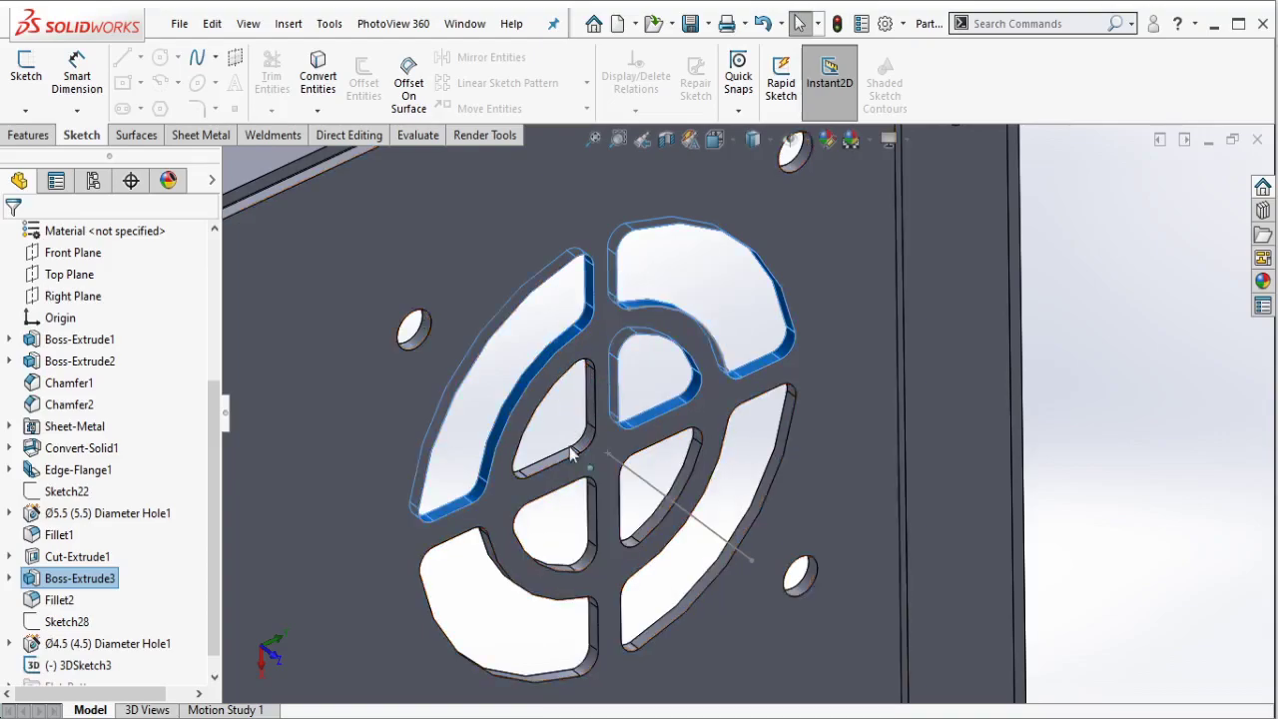
{"action": "right_click", "coordinate": [564, 461]}
{"action": "left_click", "coordinate": [609, 368]}
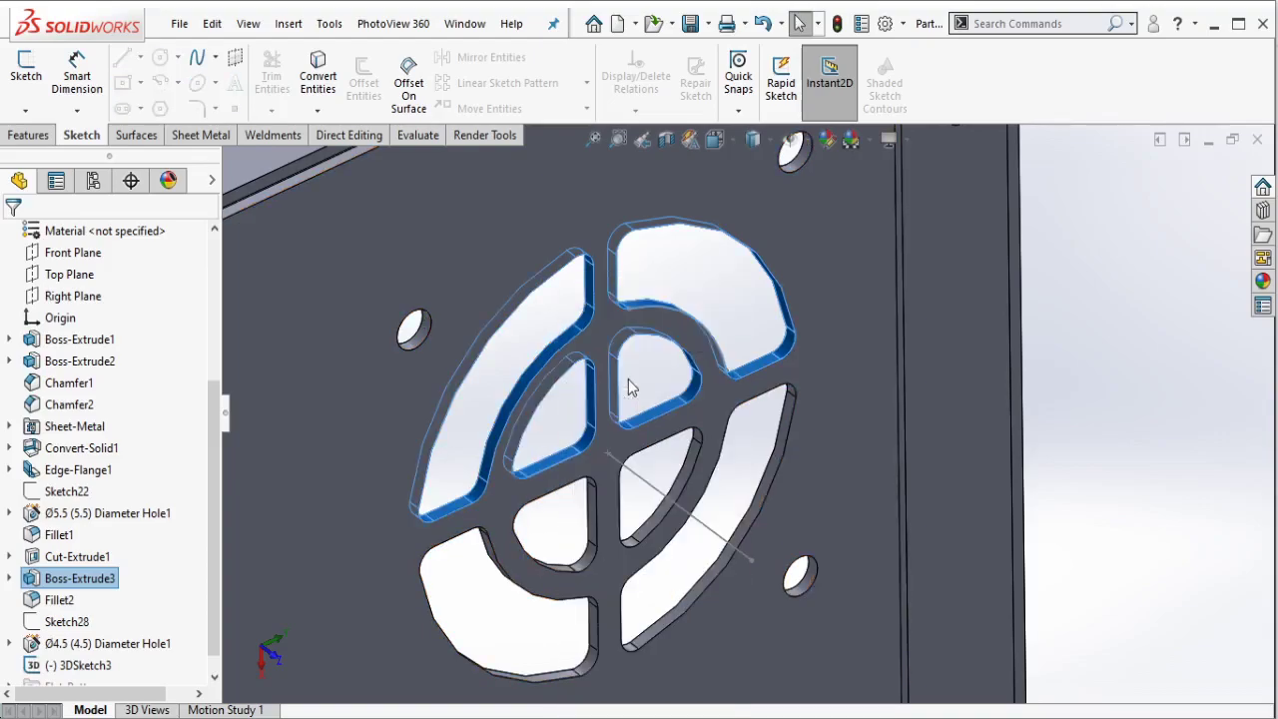
Step: Add the remaining inner, right outer and bottom-left cutouts' tangent faces to the selection
{"action": "right_click", "coordinate": [594, 514]}
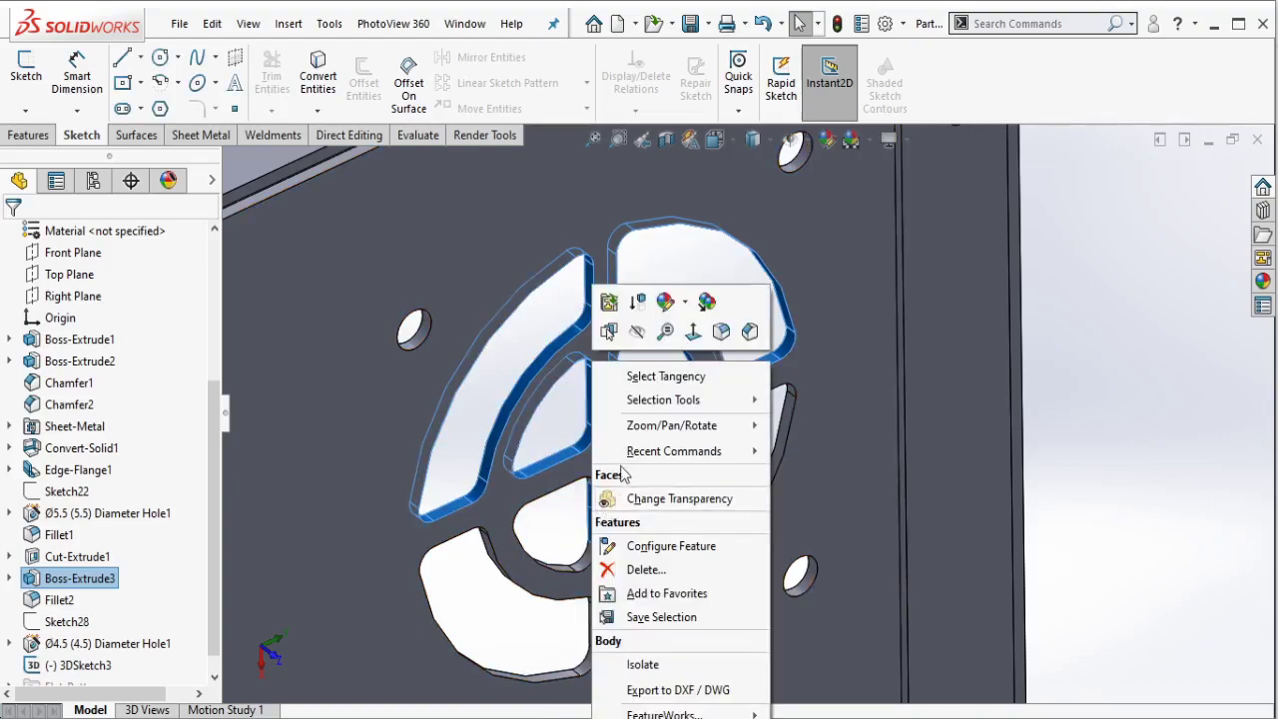
{"action": "left_click", "coordinate": [651, 376]}
{"action": "right_click", "coordinate": [687, 481]}
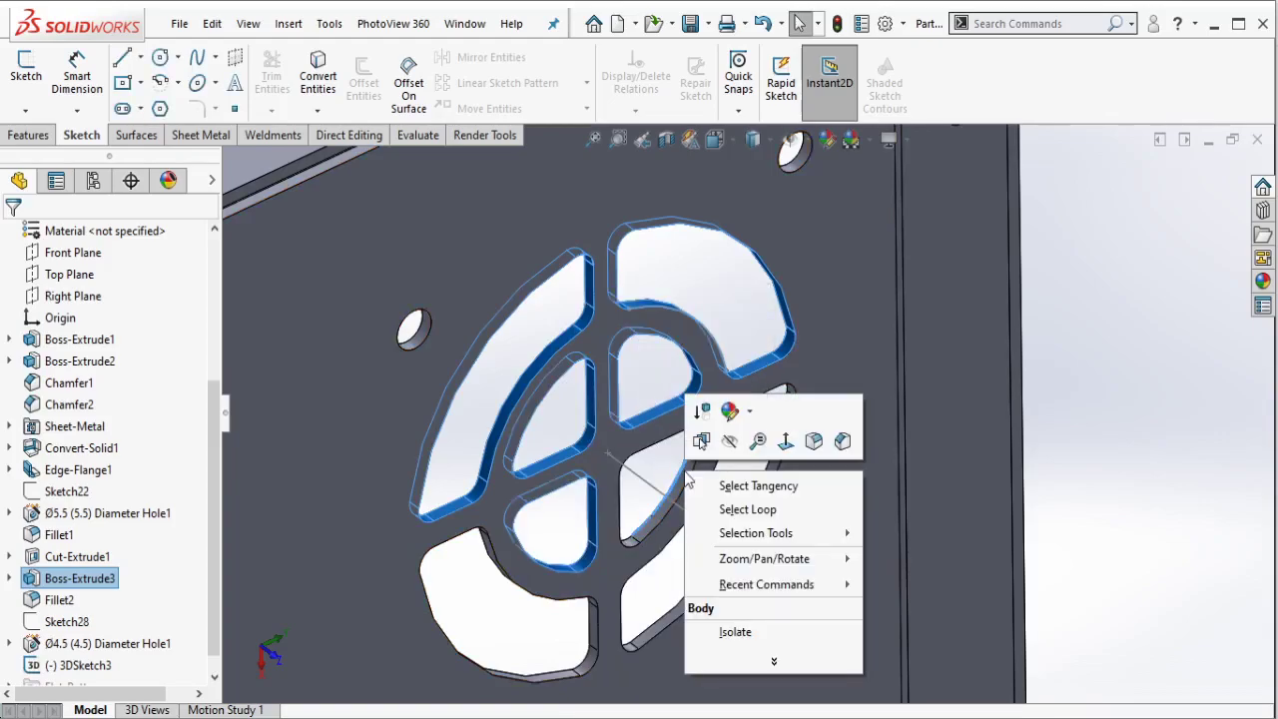
{"action": "left_click", "coordinate": [693, 484]}
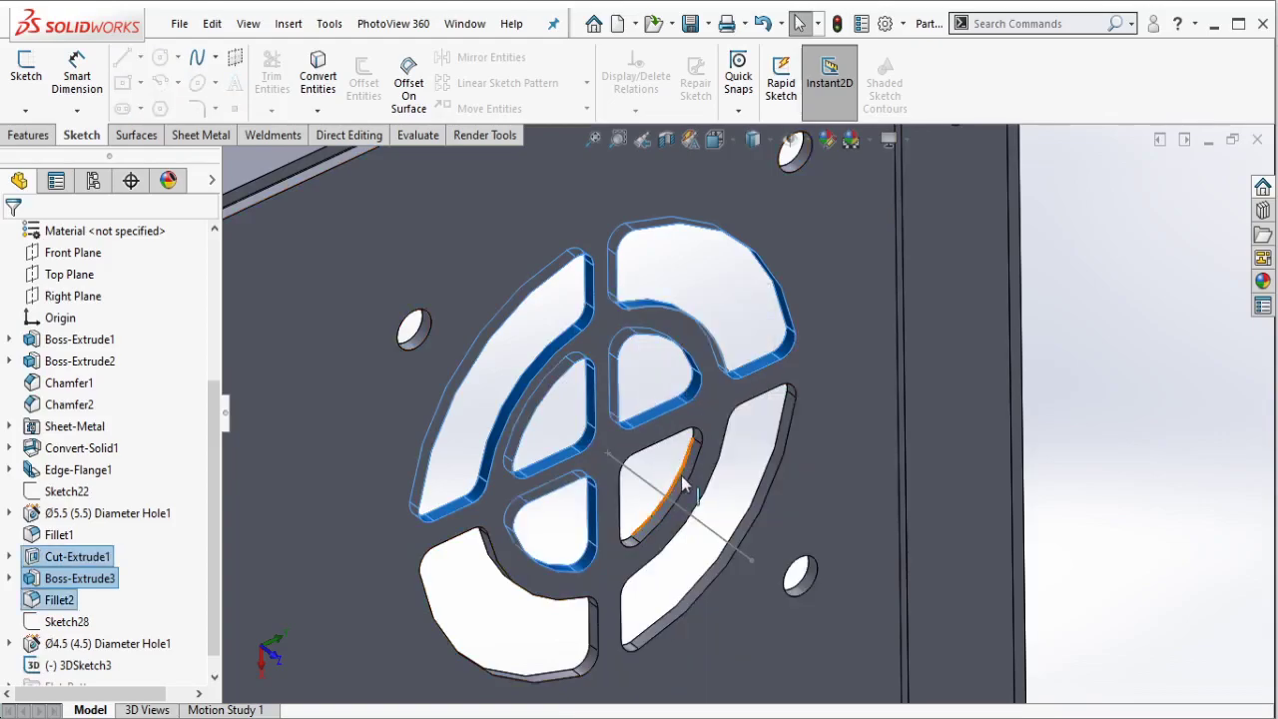
{"action": "right_click", "coordinate": [685, 481]}
{"action": "left_click", "coordinate": [734, 377]}
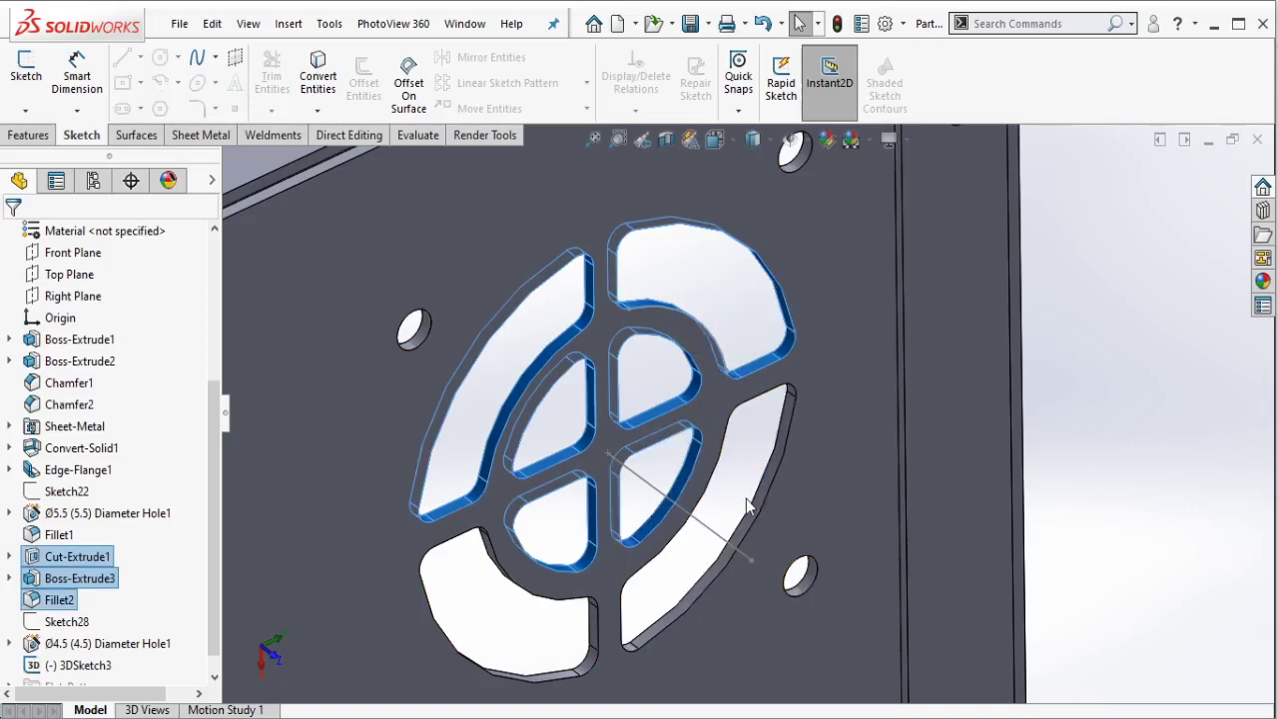
{"action": "right_click", "coordinate": [704, 597]}
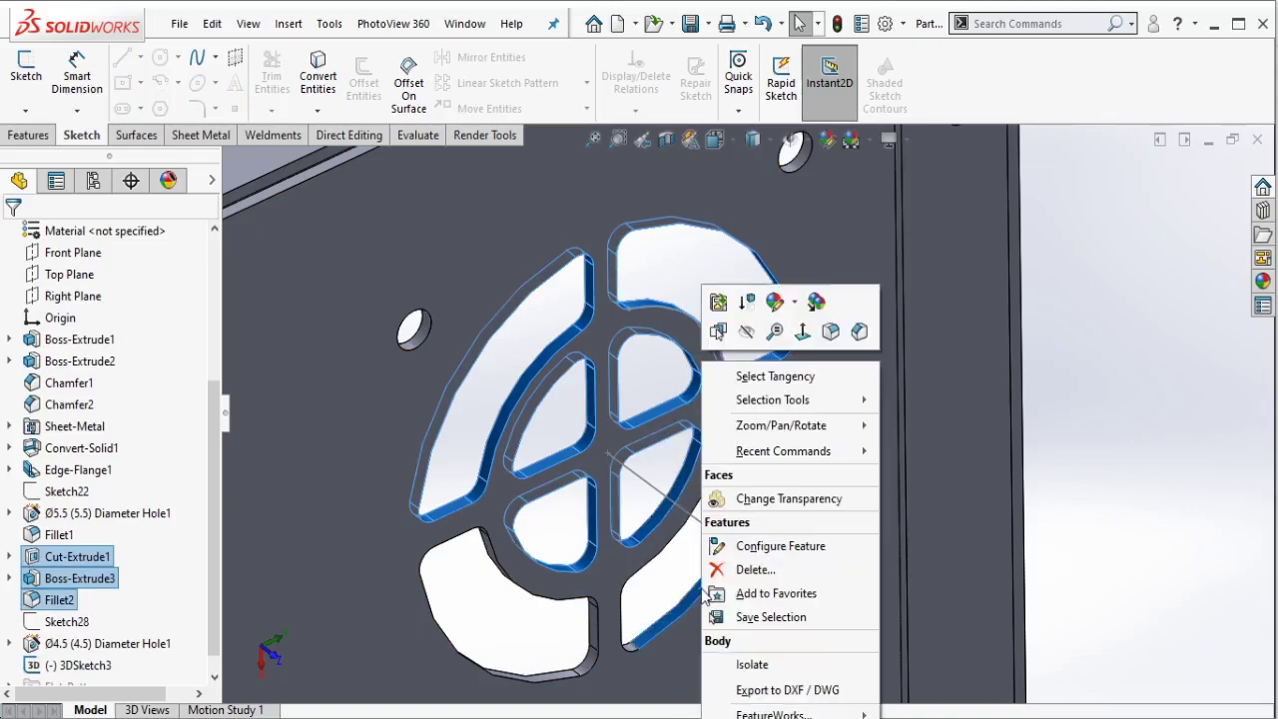
{"action": "left_click", "coordinate": [777, 378]}
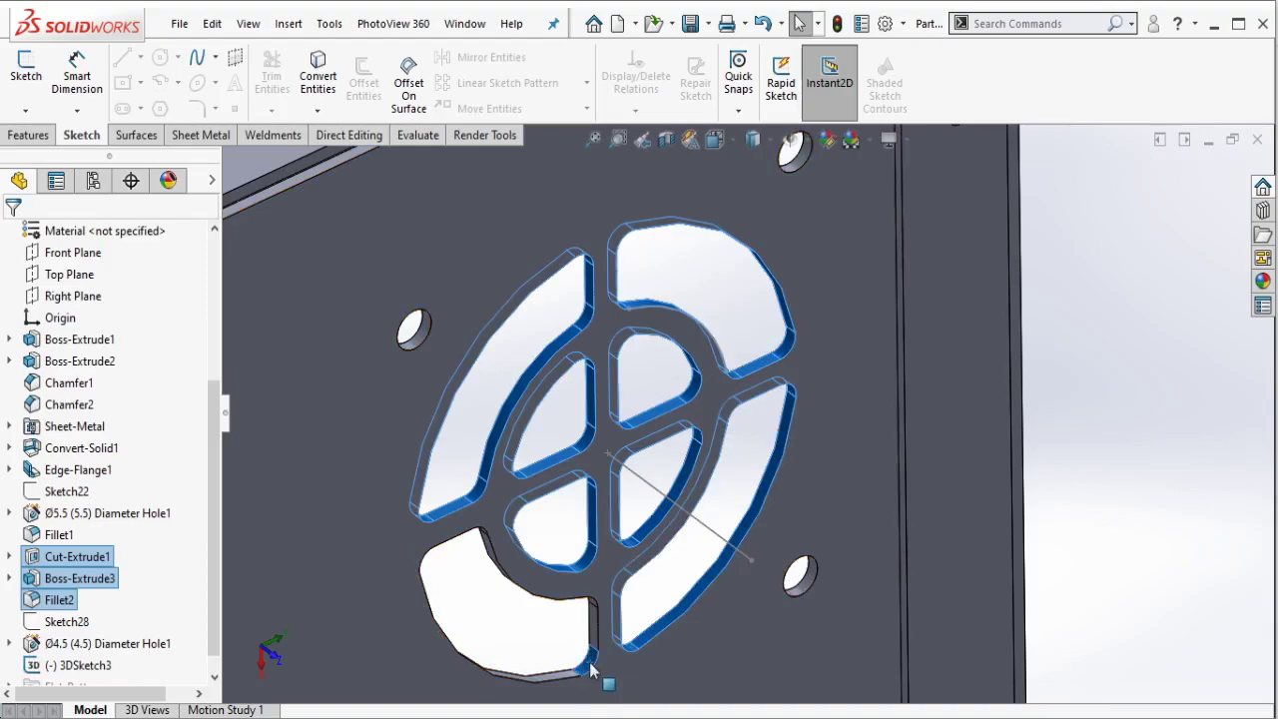
{"action": "right_click", "coordinate": [590, 671]}
{"action": "left_click", "coordinate": [667, 375]}
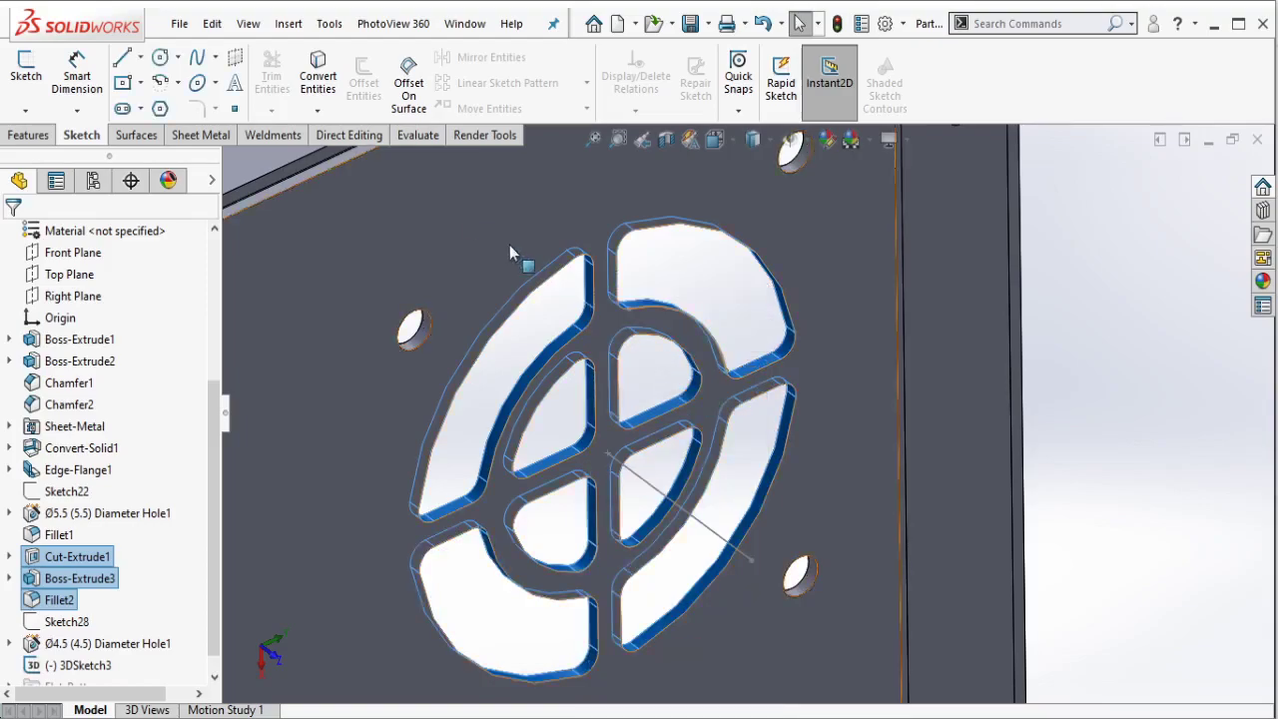
Step: Re-enable the Direct Editing tab in the CommandManager and switch to it
{"action": "left_click", "coordinate": [352, 136]}
{"action": "right_click", "coordinate": [352, 140]}
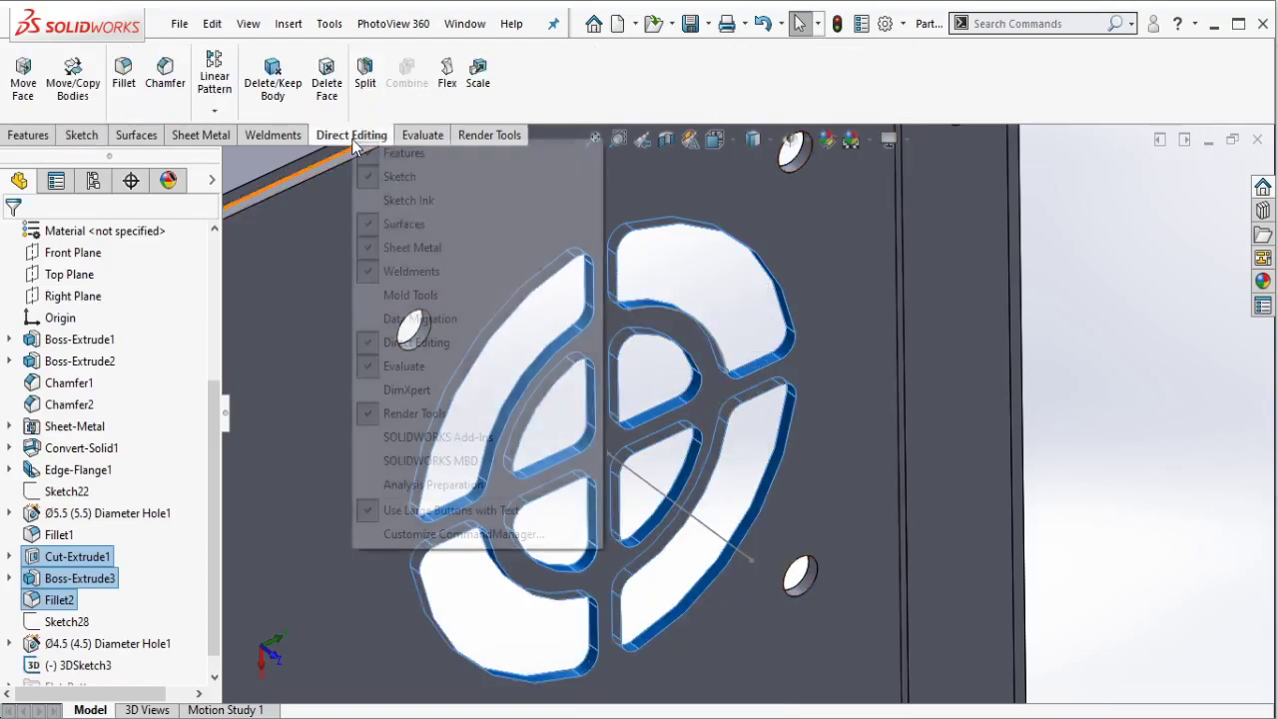
{"action": "left_click", "coordinate": [404, 345]}
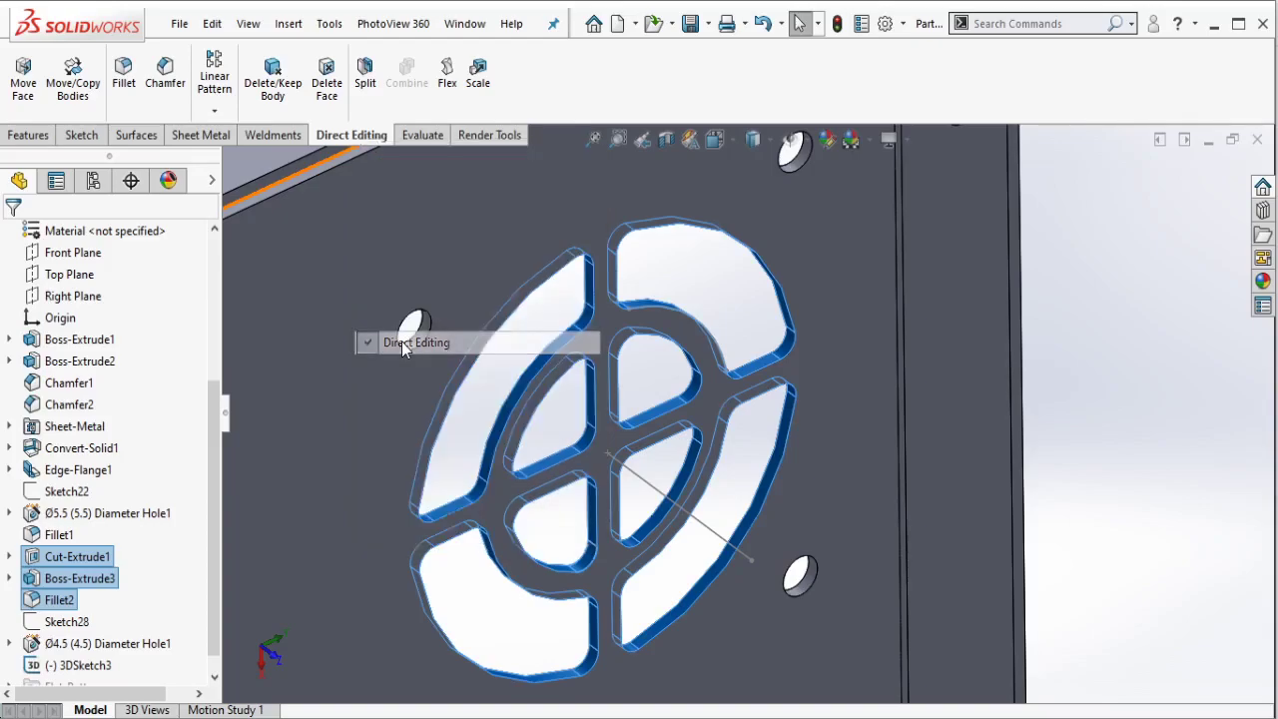
{"action": "right_click", "coordinate": [345, 136]}
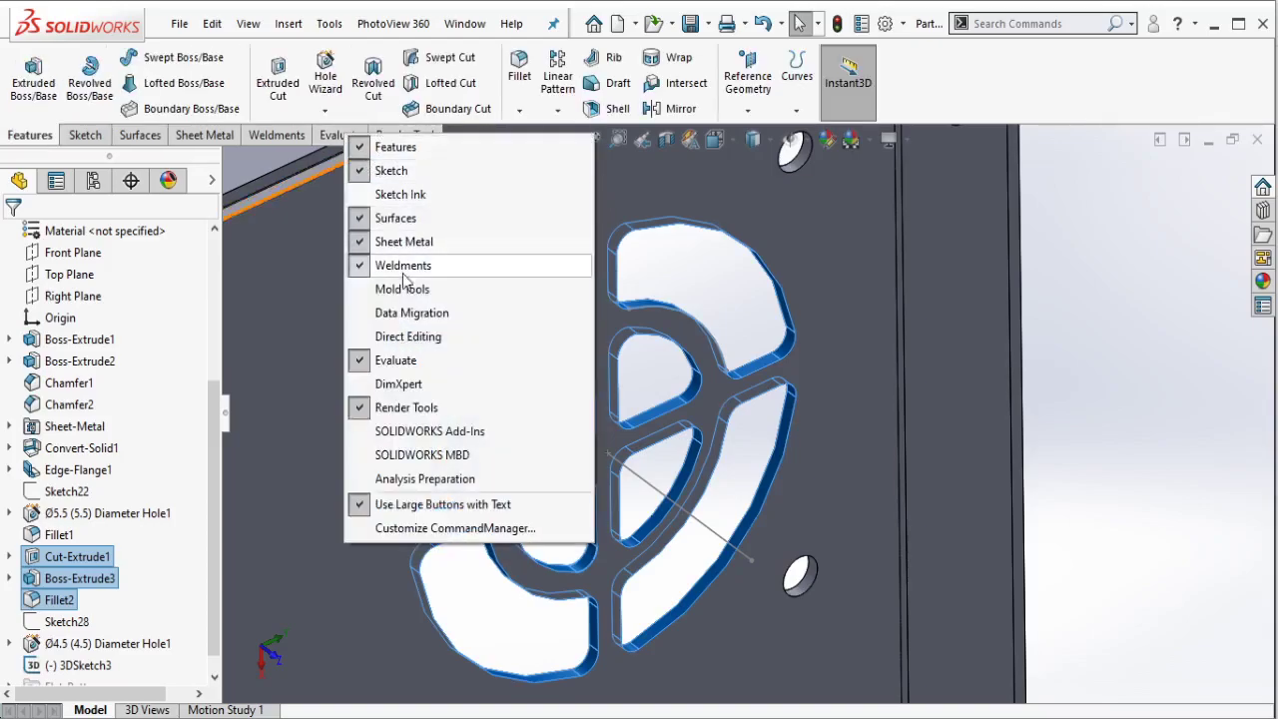
{"action": "left_click", "coordinate": [407, 336]}
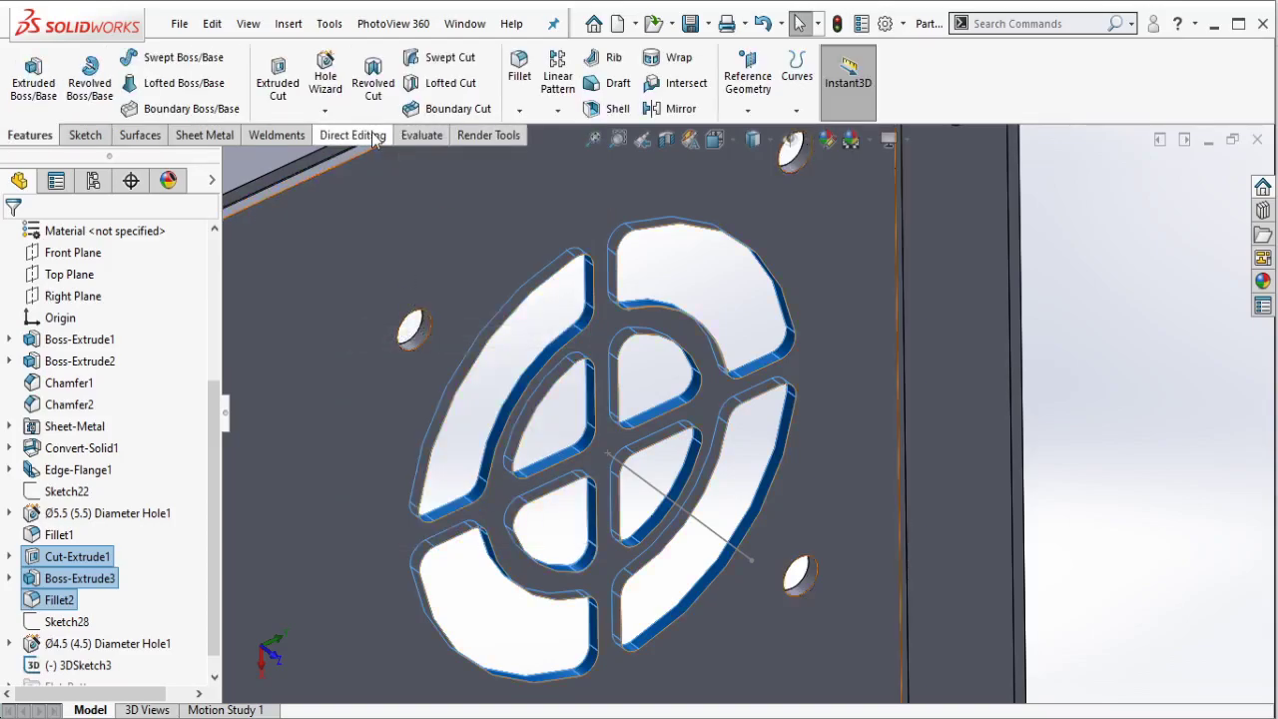
{"action": "left_click", "coordinate": [376, 137]}
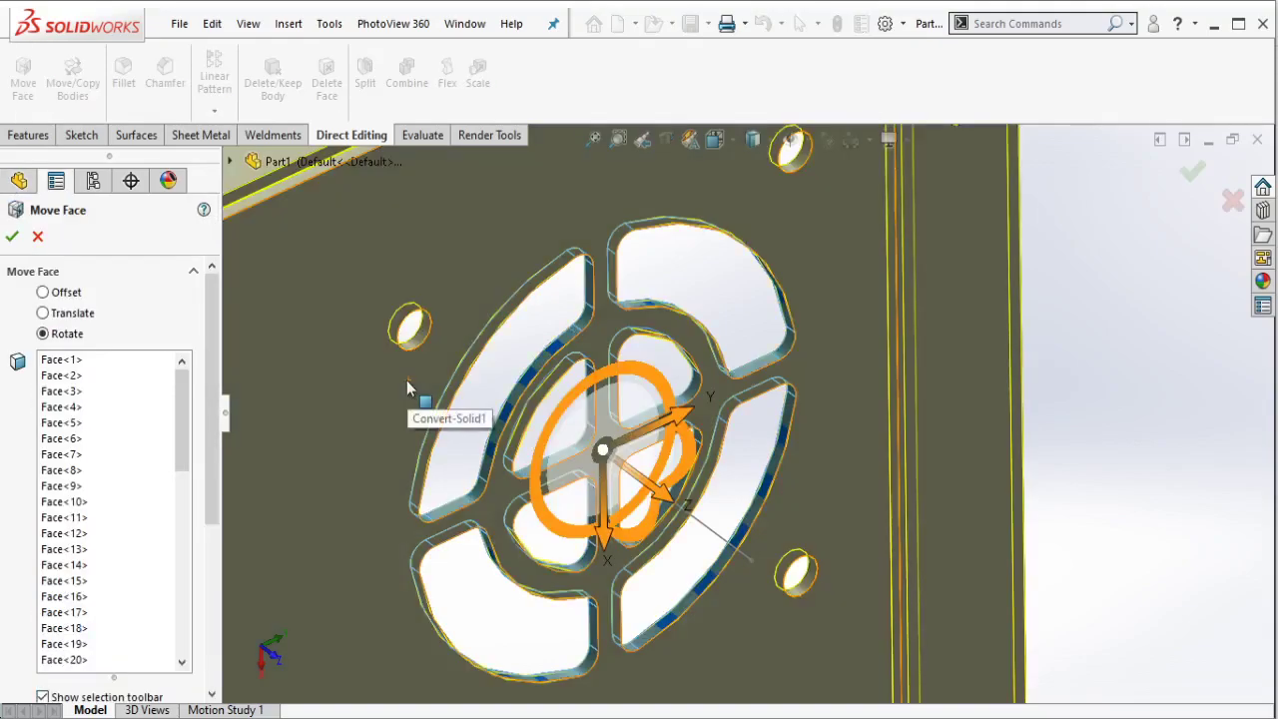
Step: Rotate the selected vent faces 45 degrees about Line1@3DSketch3 with Move Face
{"action": "scroll", "coordinate": [544, 426], "scroll_direction": "up", "scroll_amount": 3}
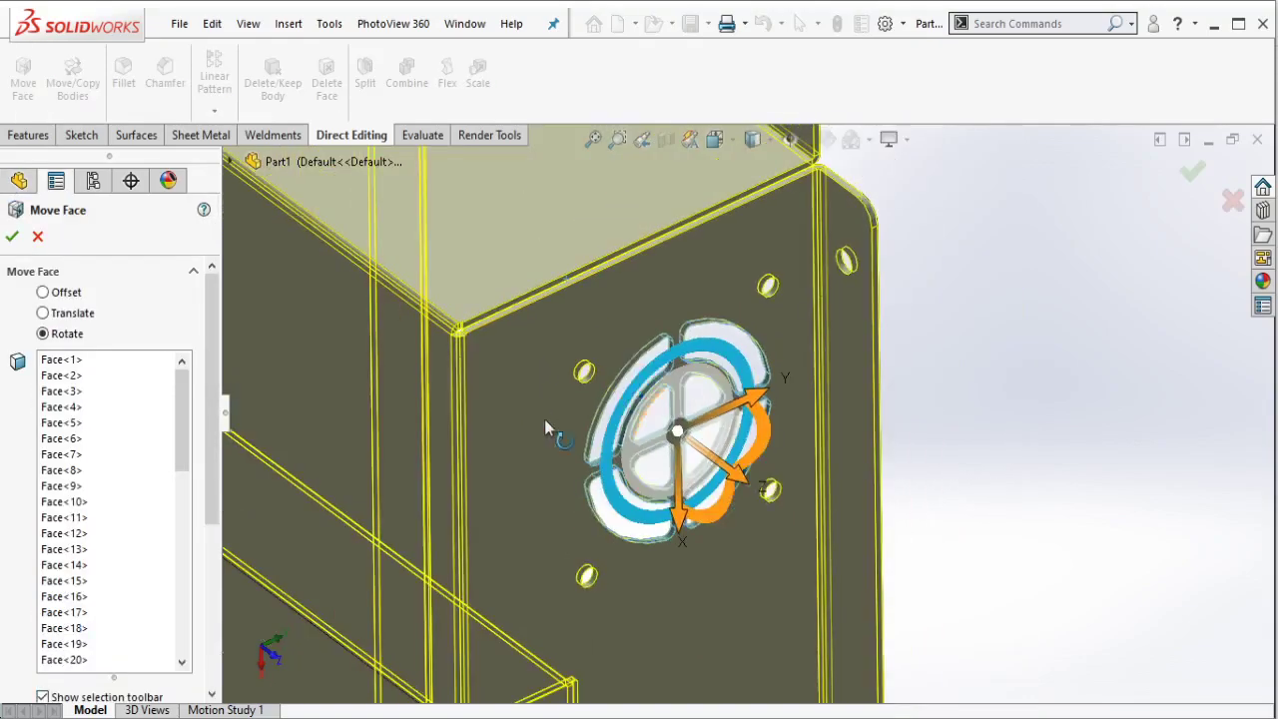
{"action": "left_click", "coordinate": [72, 319]}
{"action": "left_click", "coordinate": [66, 339]}
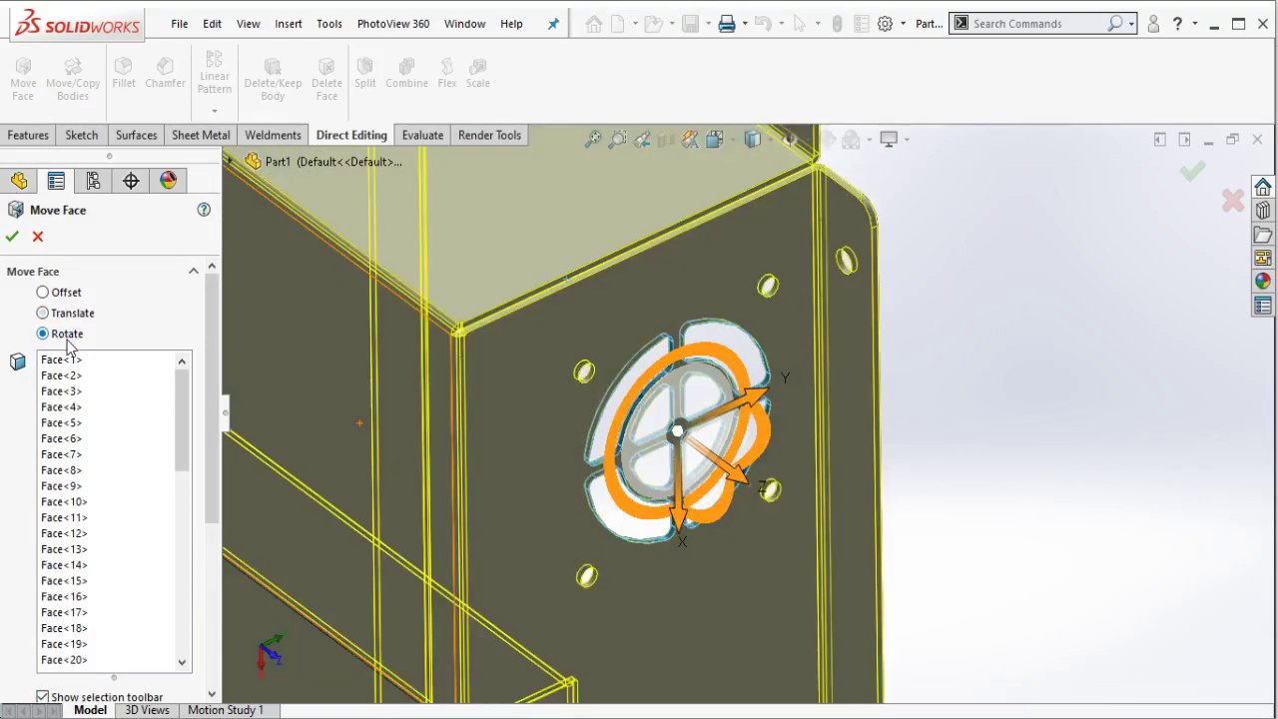
{"action": "scroll", "coordinate": [176, 426], "scroll_direction": "down", "scroll_amount": 5}
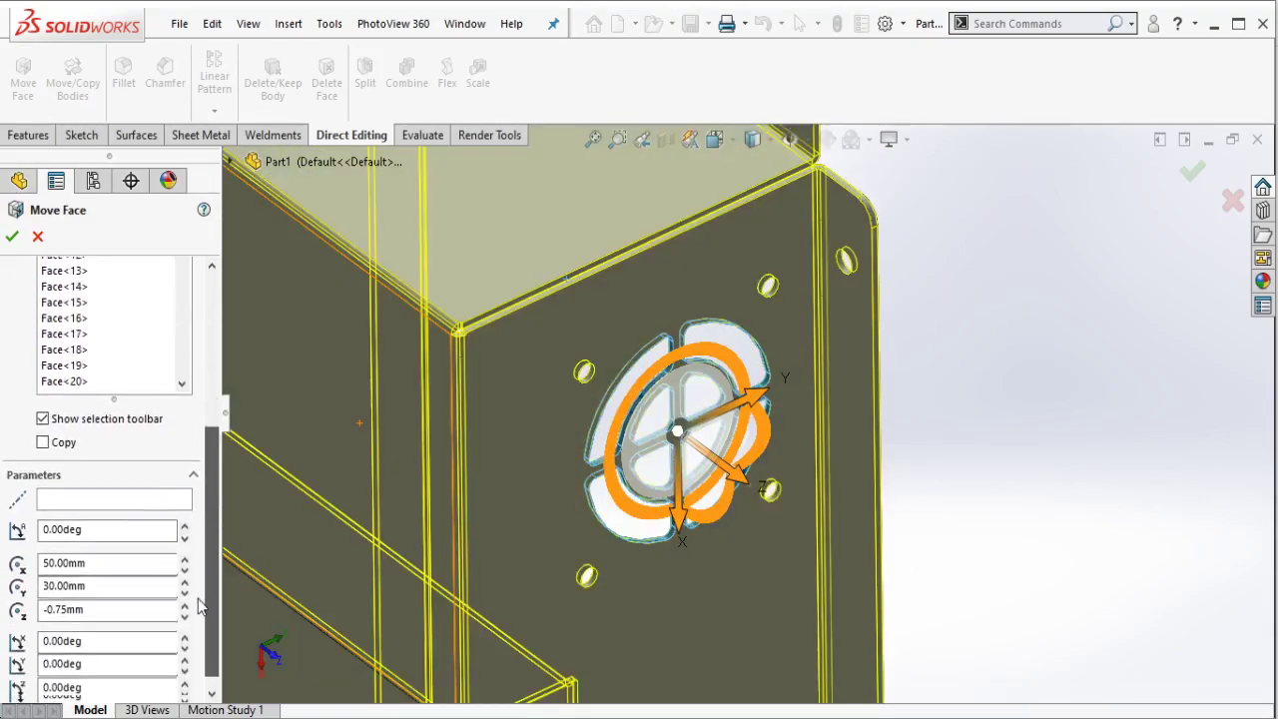
{"action": "left_click", "coordinate": [152, 491]}
{"action": "scroll", "coordinate": [559, 504], "scroll_direction": "down", "scroll_amount": 4}
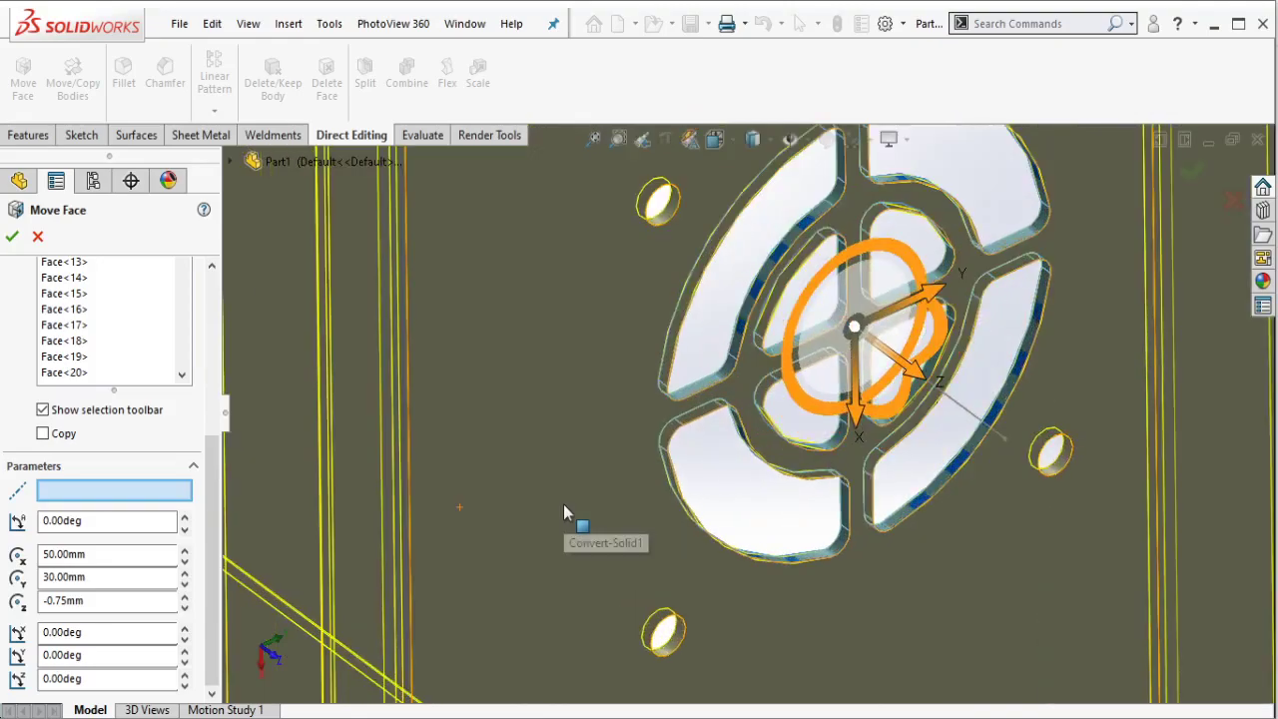
{"action": "left_click", "coordinate": [974, 428]}
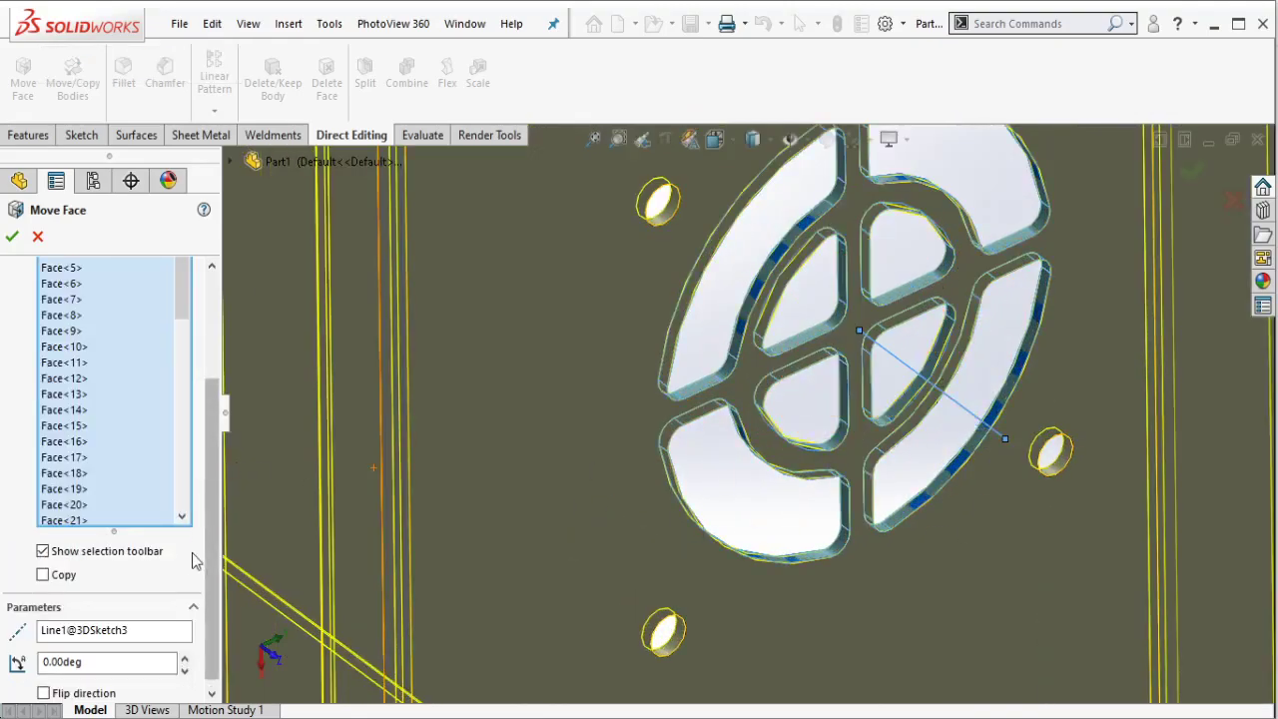
{"action": "left_click", "coordinate": [183, 659]}
{"action": "left_click", "coordinate": [183, 659]}
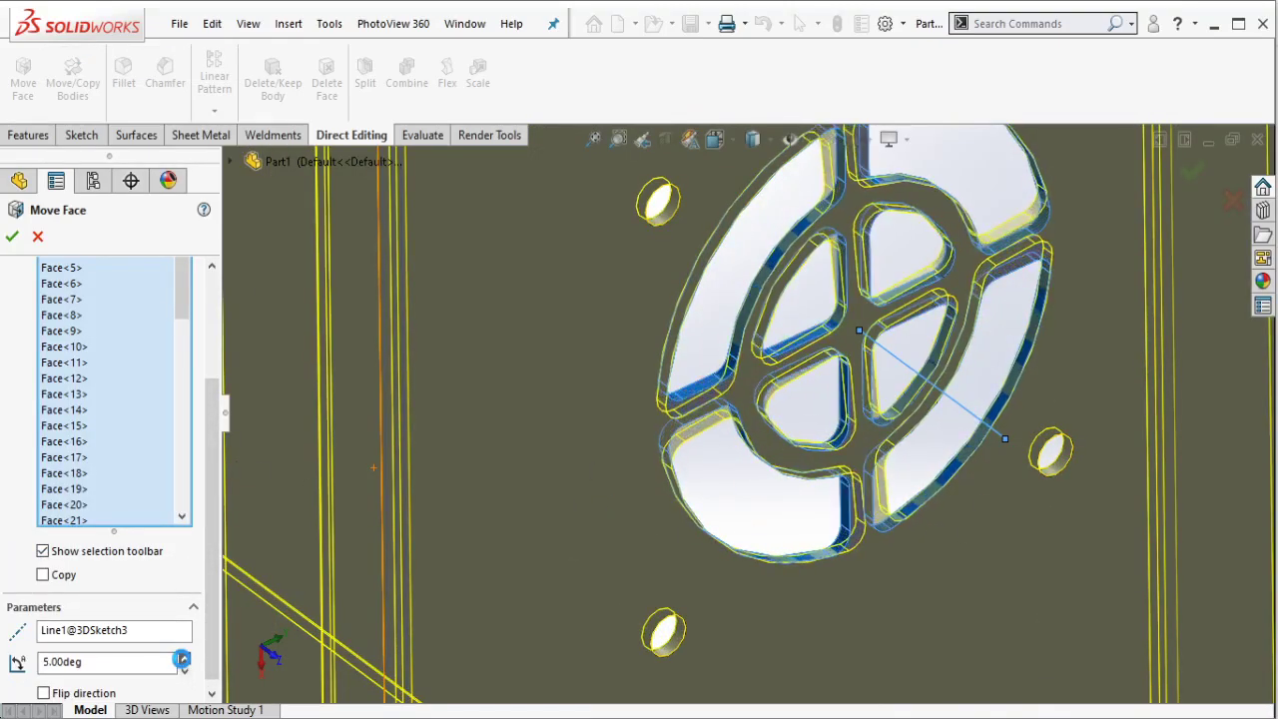
{"action": "left_click", "coordinate": [183, 658]}
{"action": "left_click_drag", "start_coordinate": [150, 662], "coordinate": [25, 669]}
{"action": "type", "text": "45"}
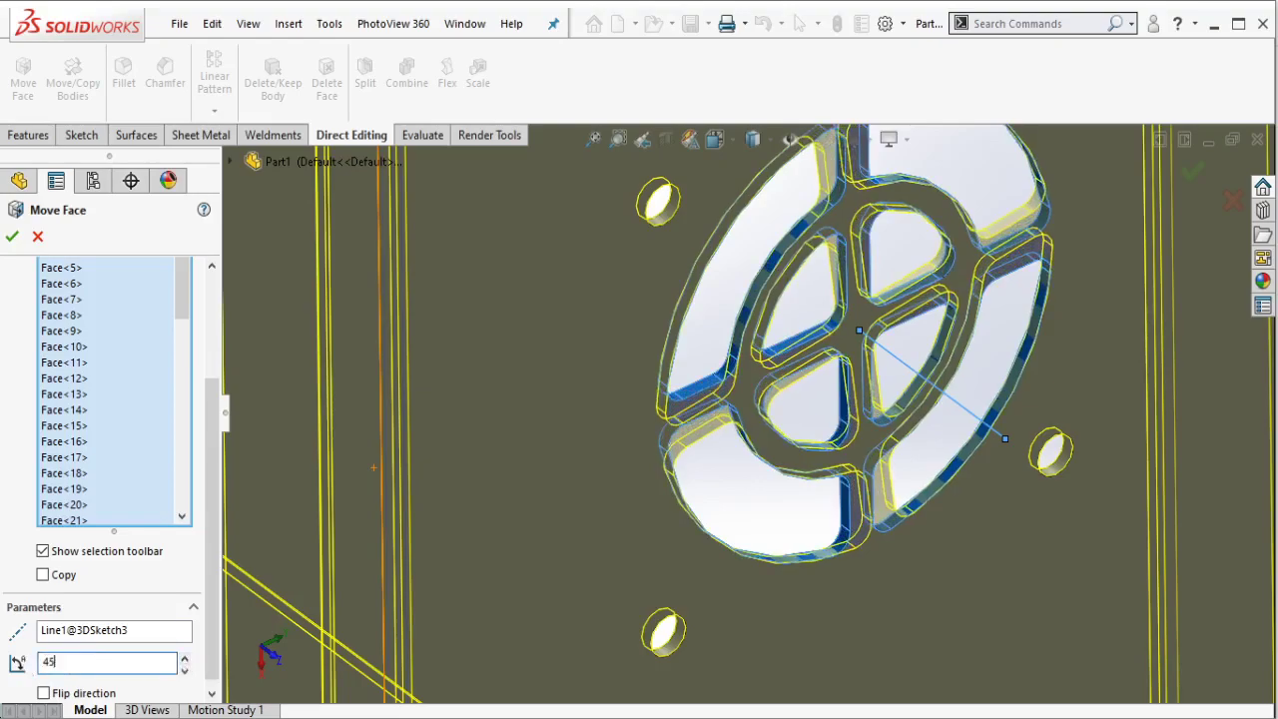
{"action": "key", "text": "Return"}
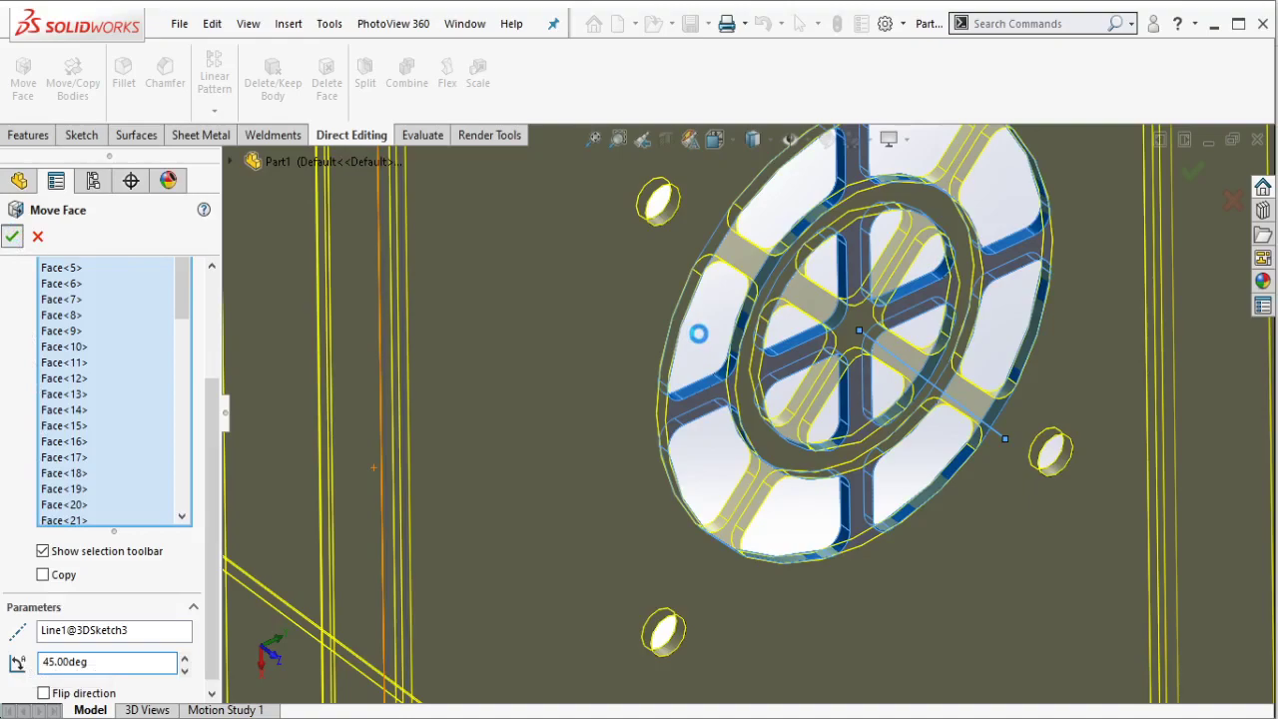
Step: Hide the 3D sketch axis line and start a new sketch on the enclosure's side face
{"action": "left_click", "coordinate": [992, 425]}
{"action": "left_click", "coordinate": [1060, 366]}
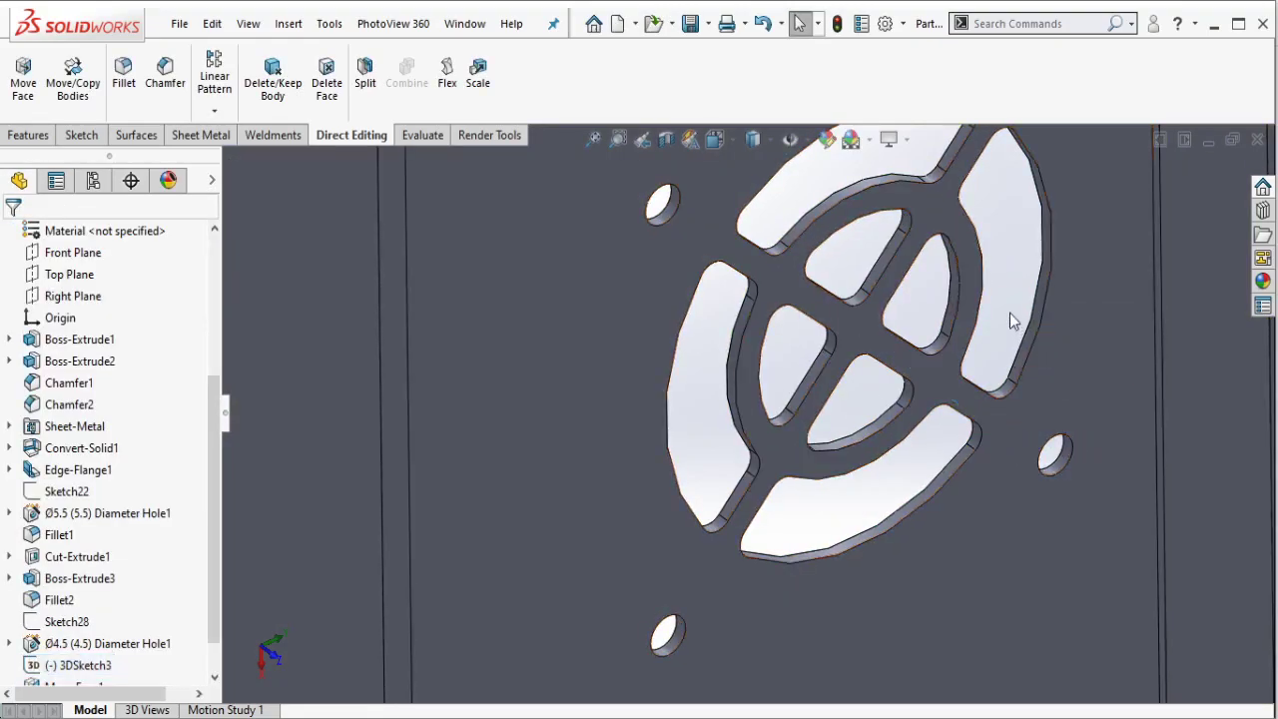
{"action": "scroll", "coordinate": [1010, 312], "scroll_direction": "down", "scroll_amount": 5}
{"action": "mouse_move", "coordinate": [860, 396]}
{"action": "middle_mouse_down"}
{"action": "mouse_move", "coordinate": [753, 344]}
{"action": "mouse_move", "coordinate": [579, 229]}
{"action": "mouse_move", "coordinate": [991, 487]}
{"action": "middle_mouse_up"}
{"action": "left_click", "coordinate": [990, 487]}
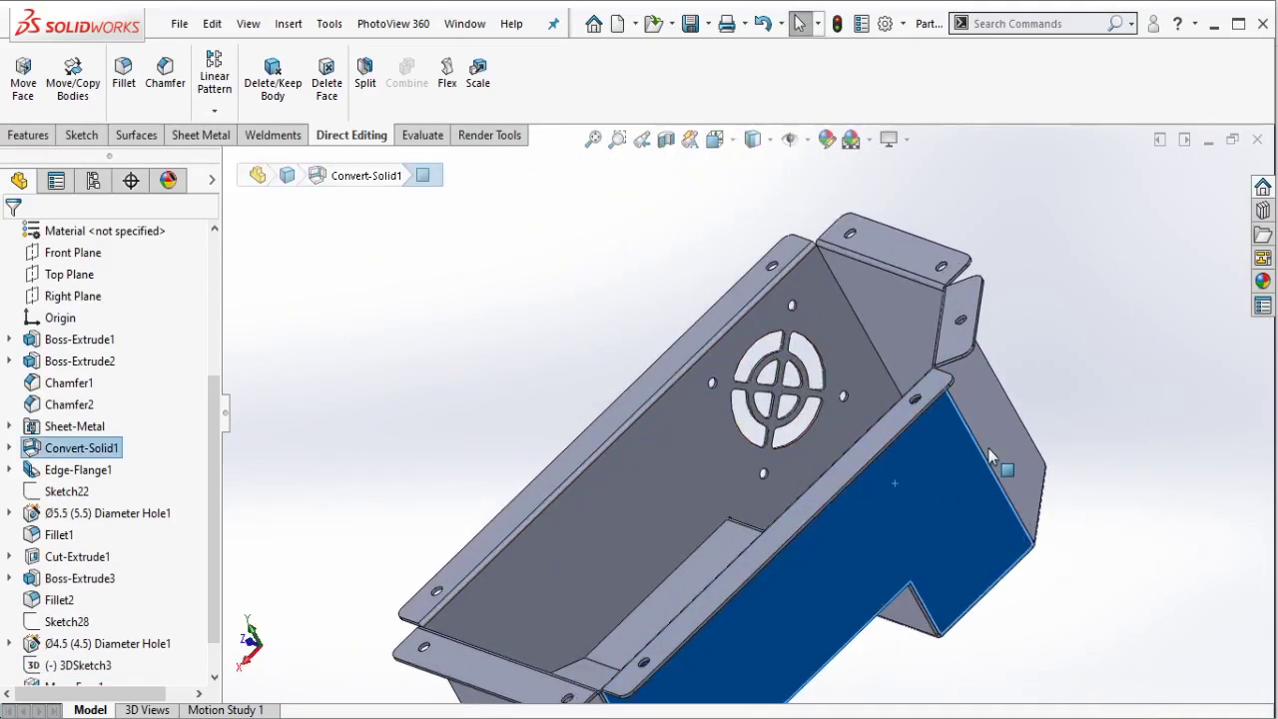
{"action": "left_click", "coordinate": [1036, 409]}
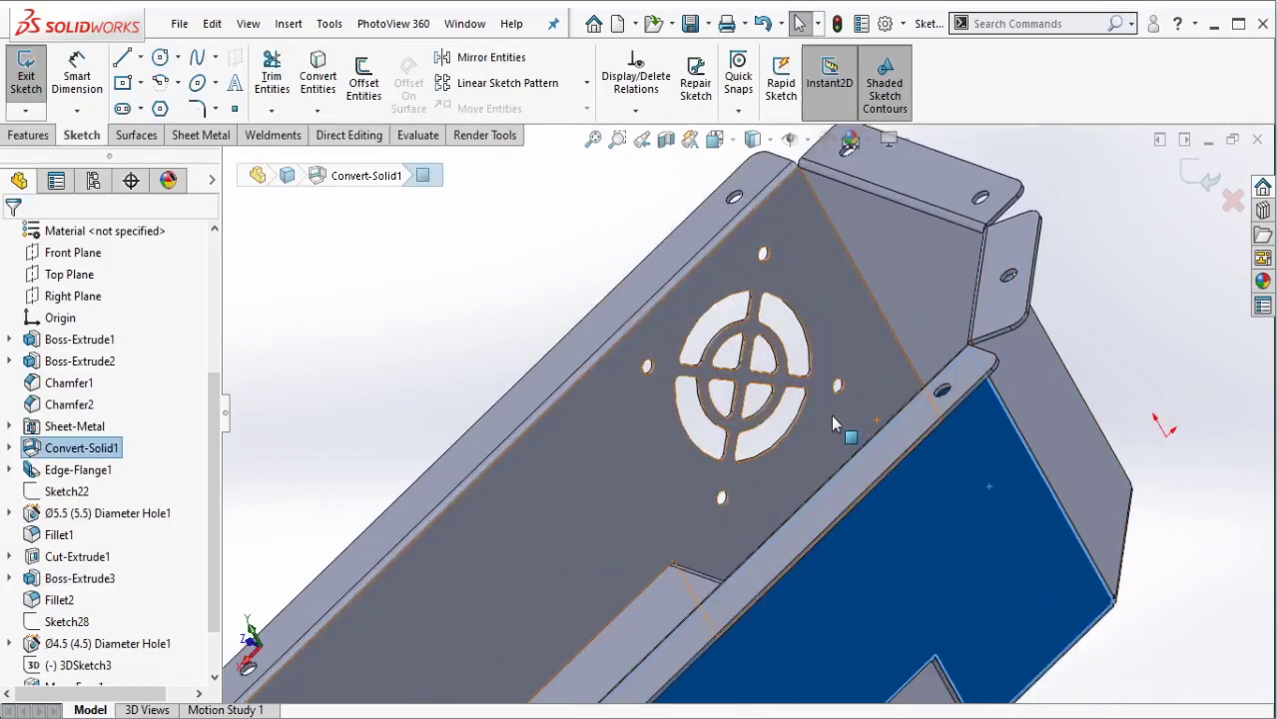
Step: Convert Entities on the vent, selecting the tangent chain of the outer arcs and loop
{"action": "left_click", "coordinate": [836, 380]}
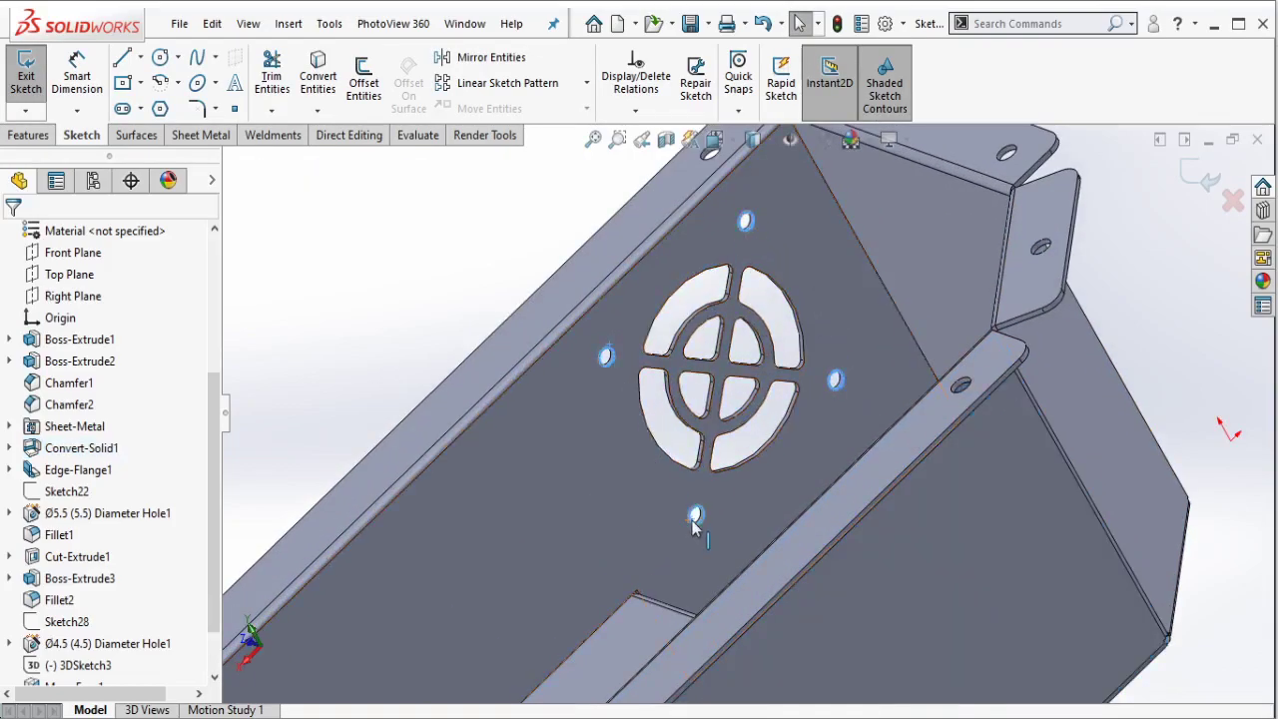
{"action": "left_click", "coordinate": [318, 74]}
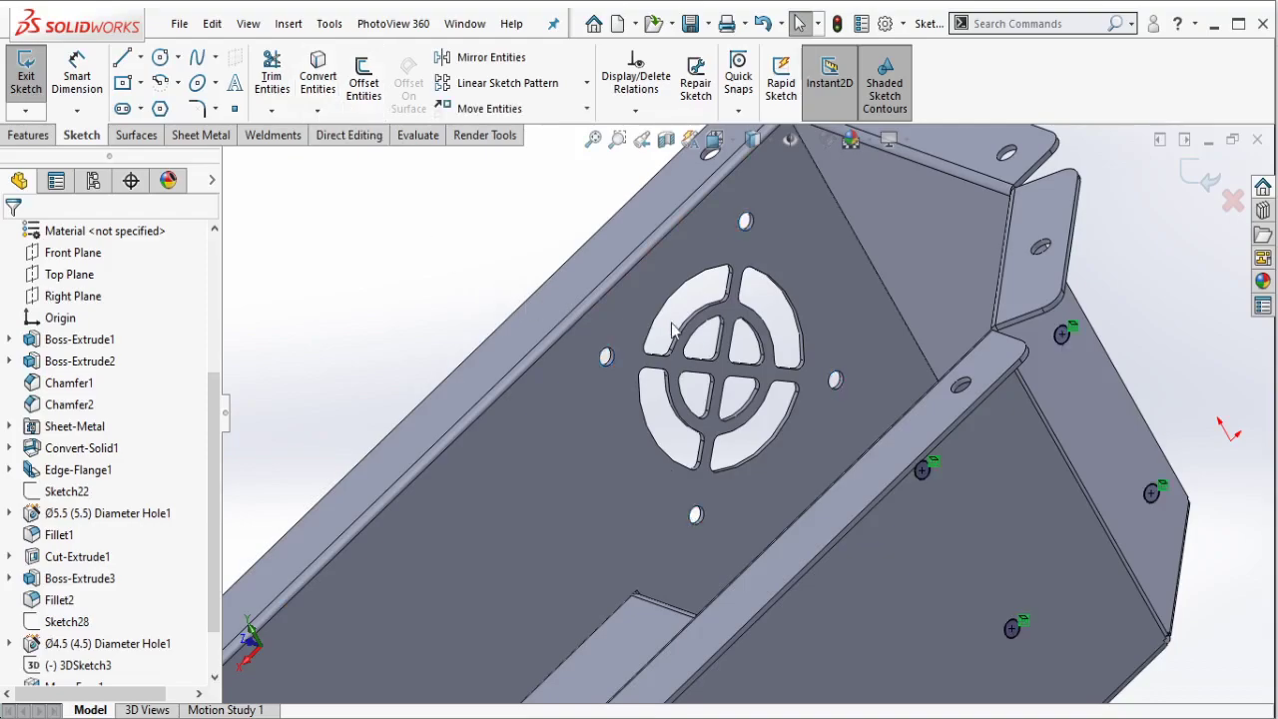
{"action": "right_click", "coordinate": [715, 279]}
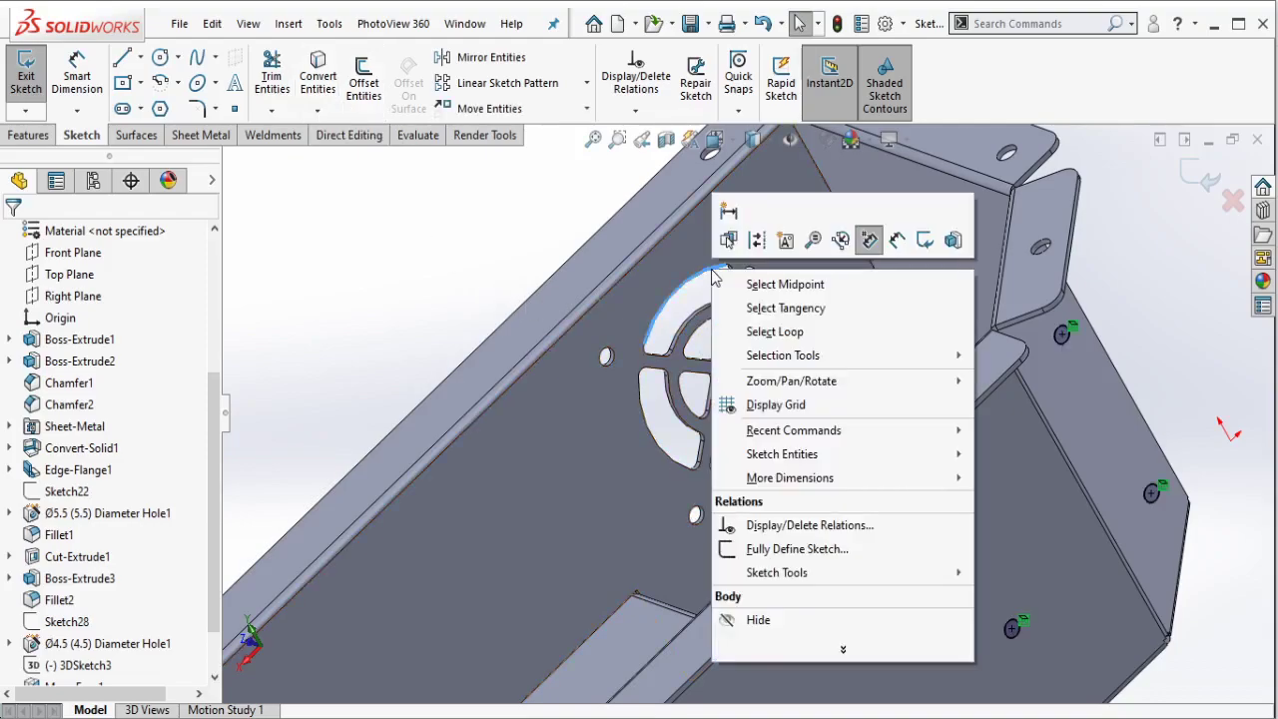
{"action": "left_click", "coordinate": [854, 308]}
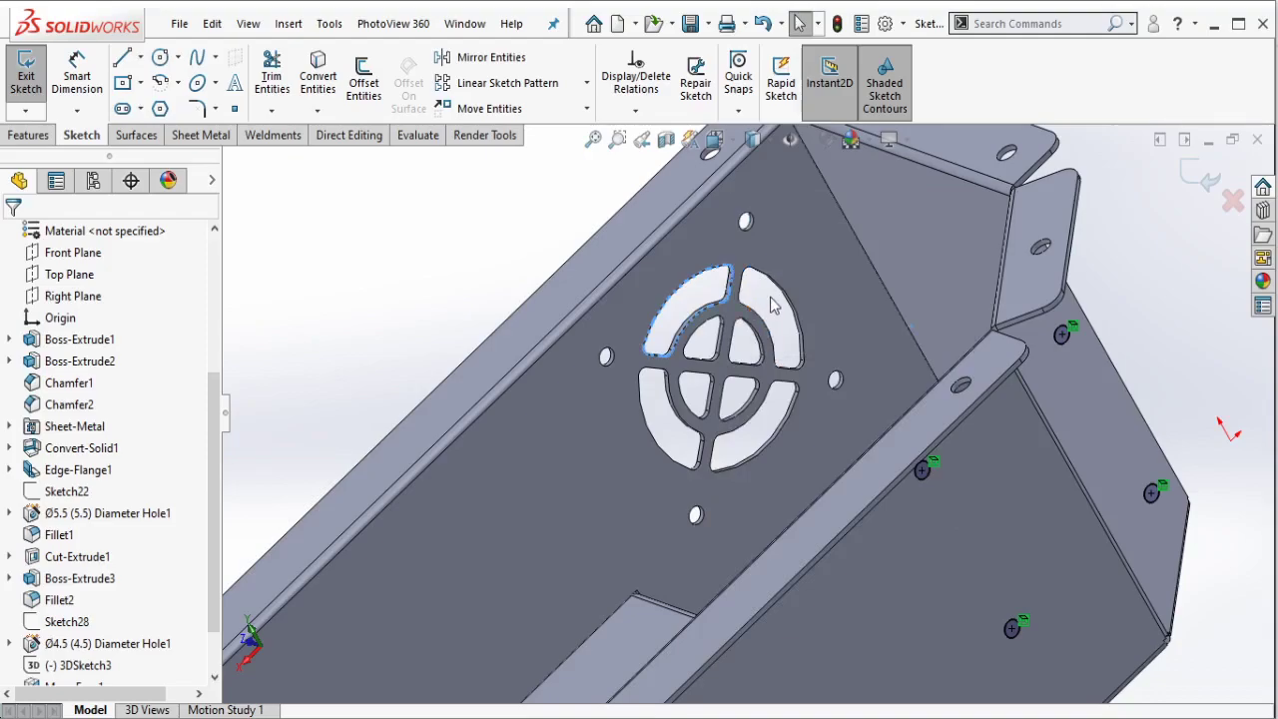
{"action": "right_click", "coordinate": [785, 297]}
{"action": "left_click", "coordinate": [851, 326]}
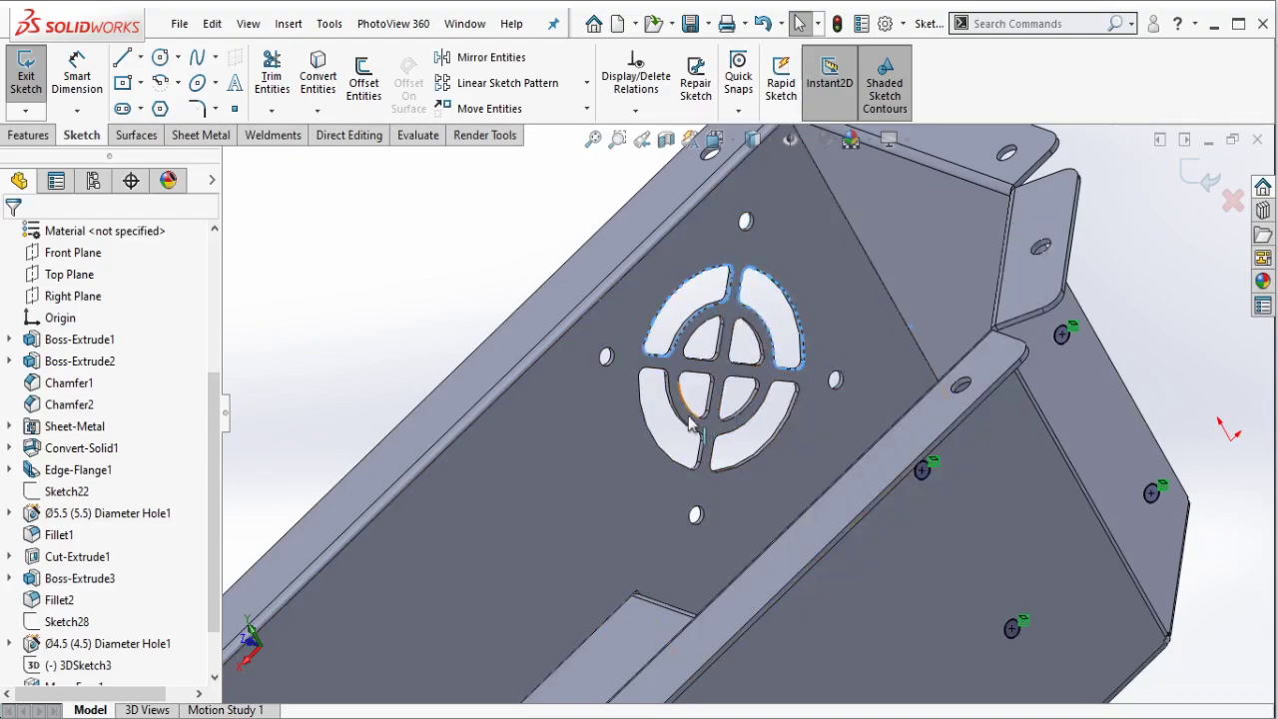
{"action": "right_click", "coordinate": [654, 439]}
{"action": "left_click", "coordinate": [687, 424]}
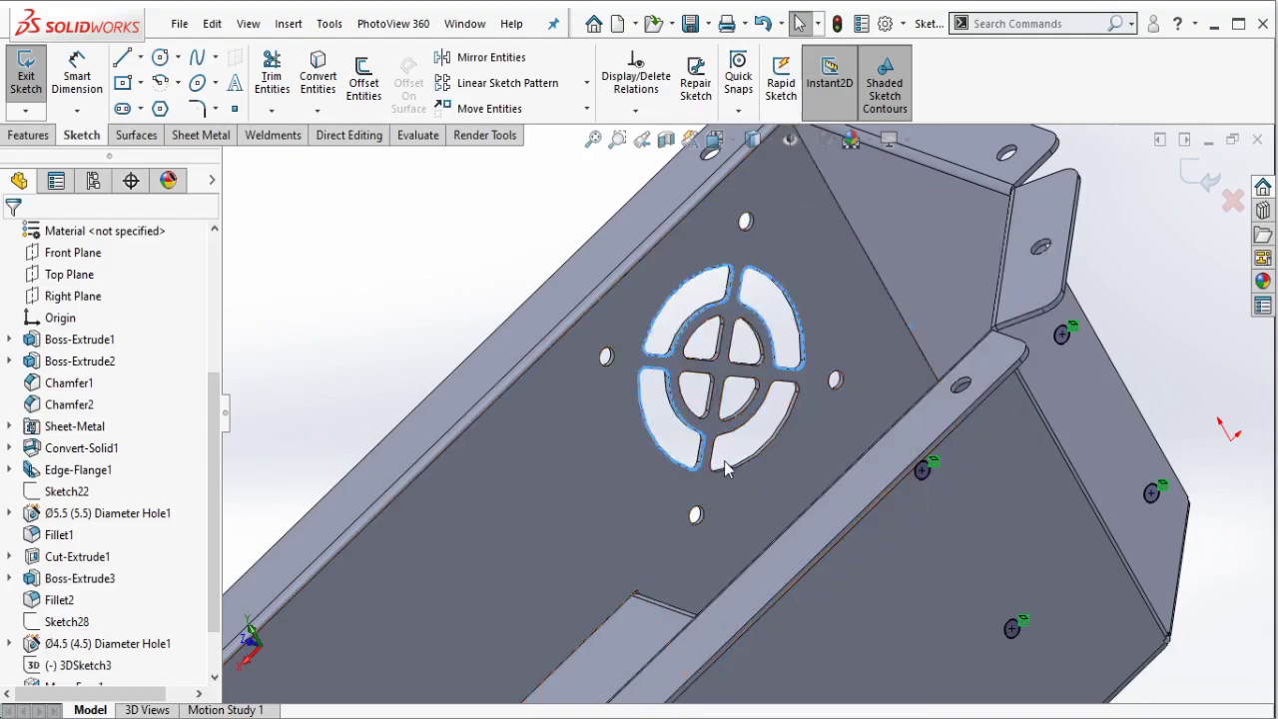
{"action": "right_click", "coordinate": [747, 469]}
{"action": "left_click", "coordinate": [799, 451]}
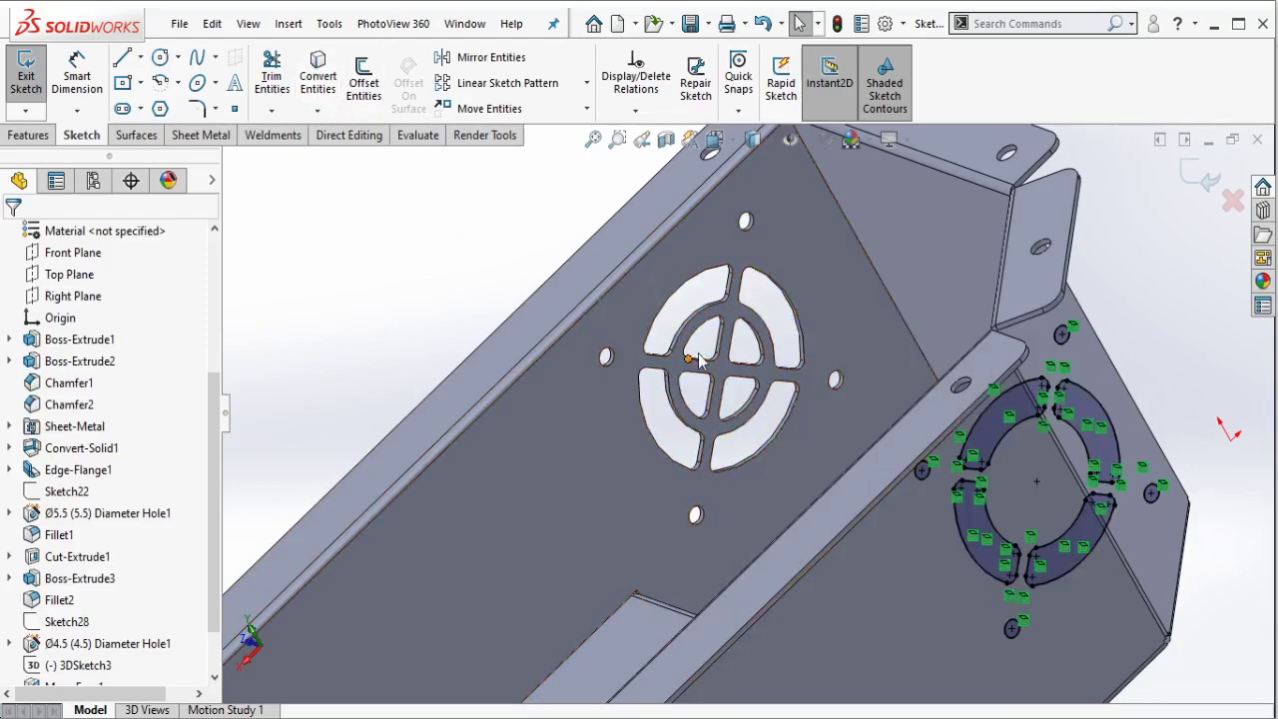
Step: Add the inner vent loop and all four inner slots' tangent edges to the selection
{"action": "right_click", "coordinate": [760, 347]}
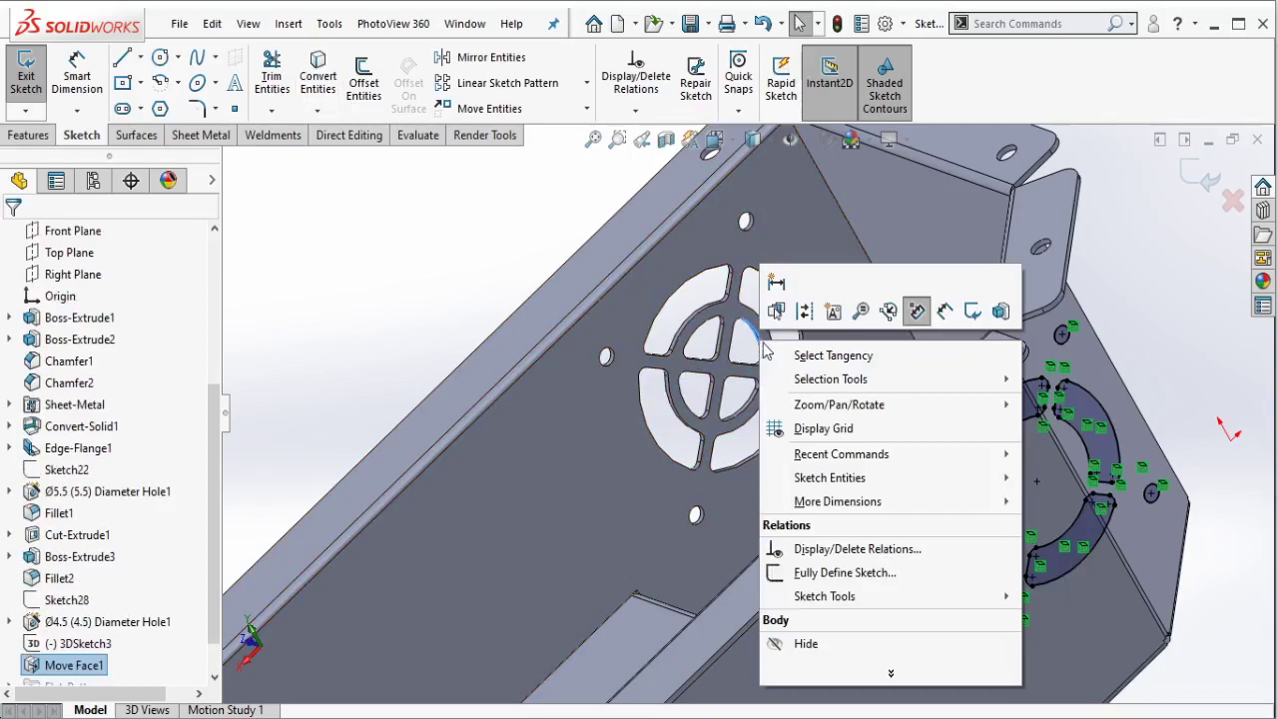
{"action": "left_click", "coordinate": [789, 353]}
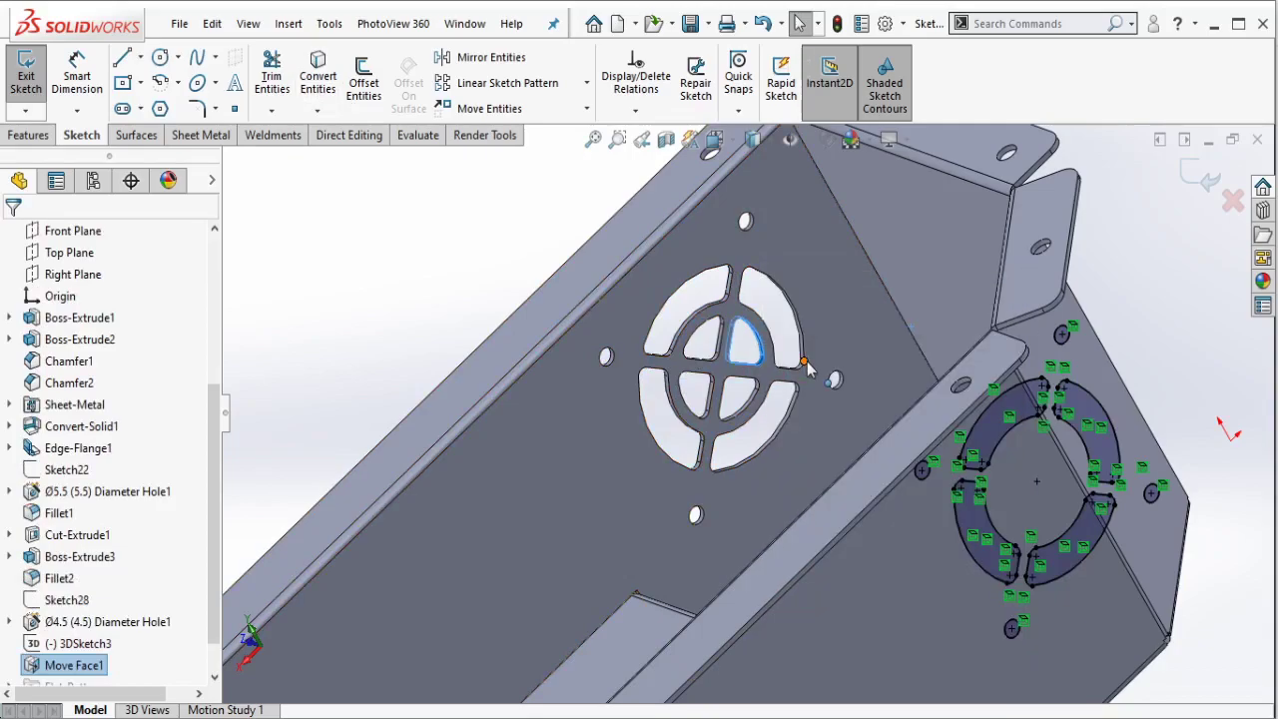
{"action": "right_click", "coordinate": [751, 395]}
{"action": "left_click", "coordinate": [779, 418]}
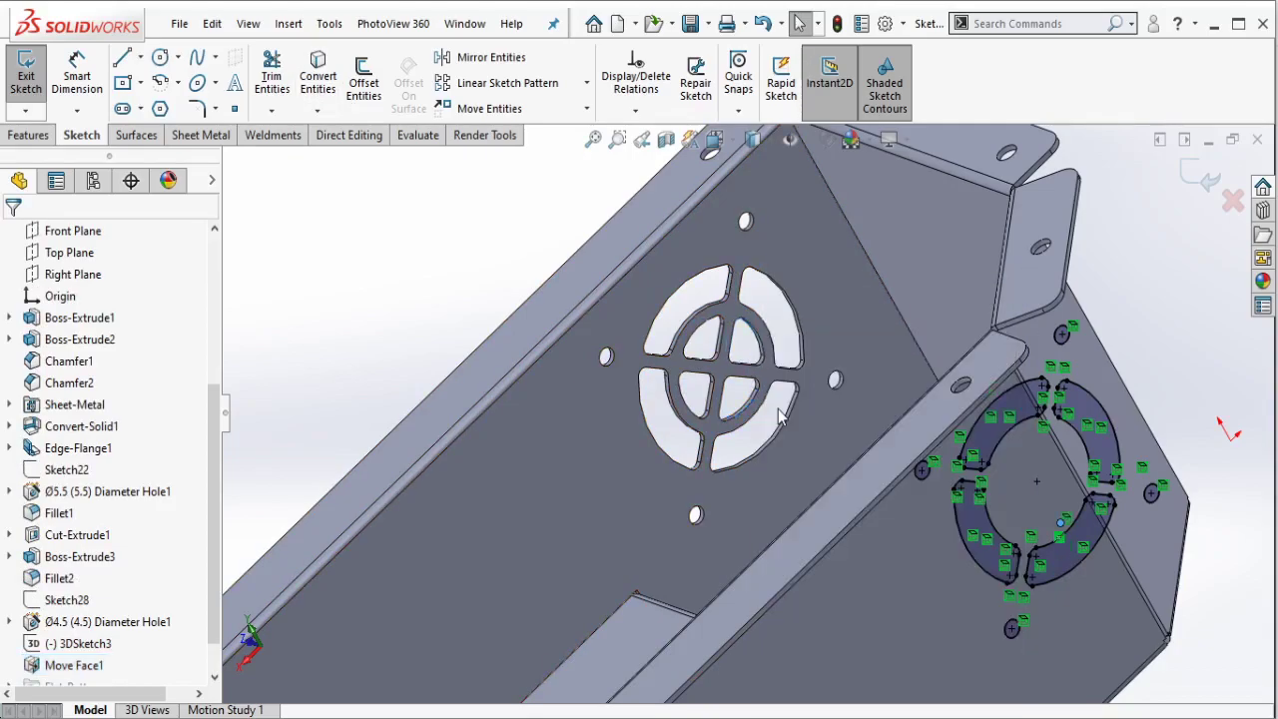
{"action": "right_click", "coordinate": [761, 339]}
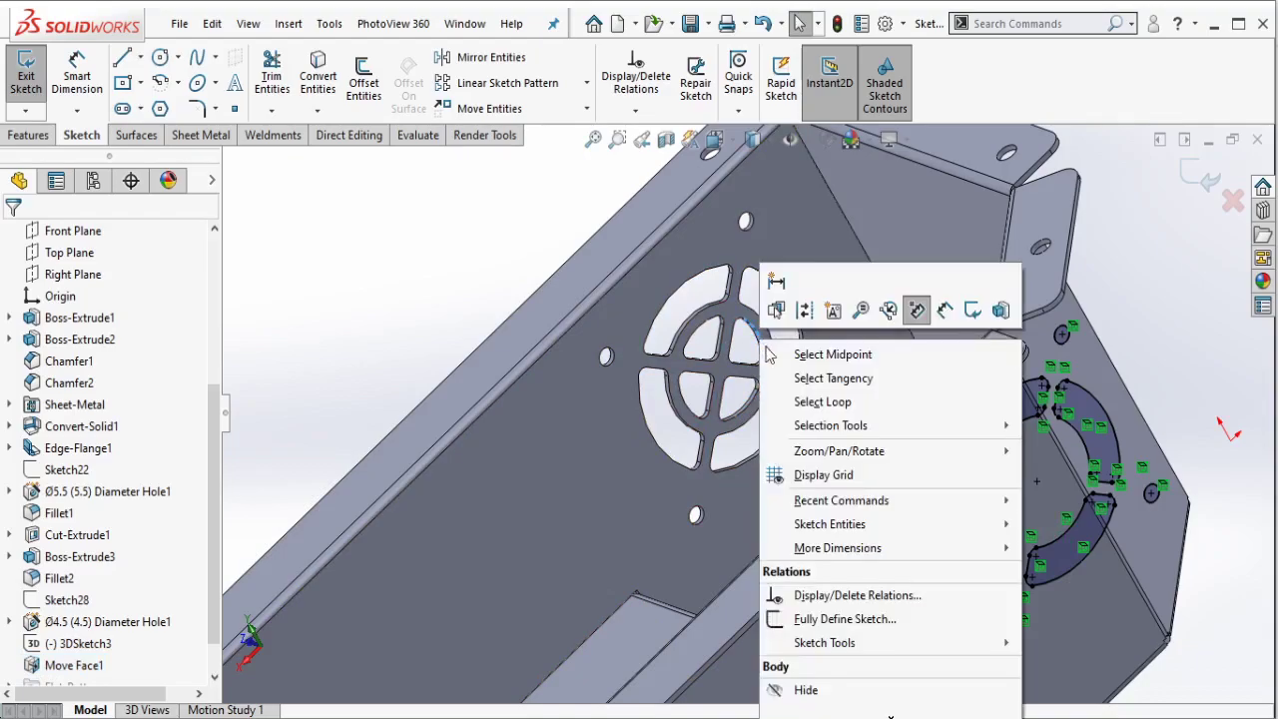
{"action": "left_click", "coordinate": [789, 379]}
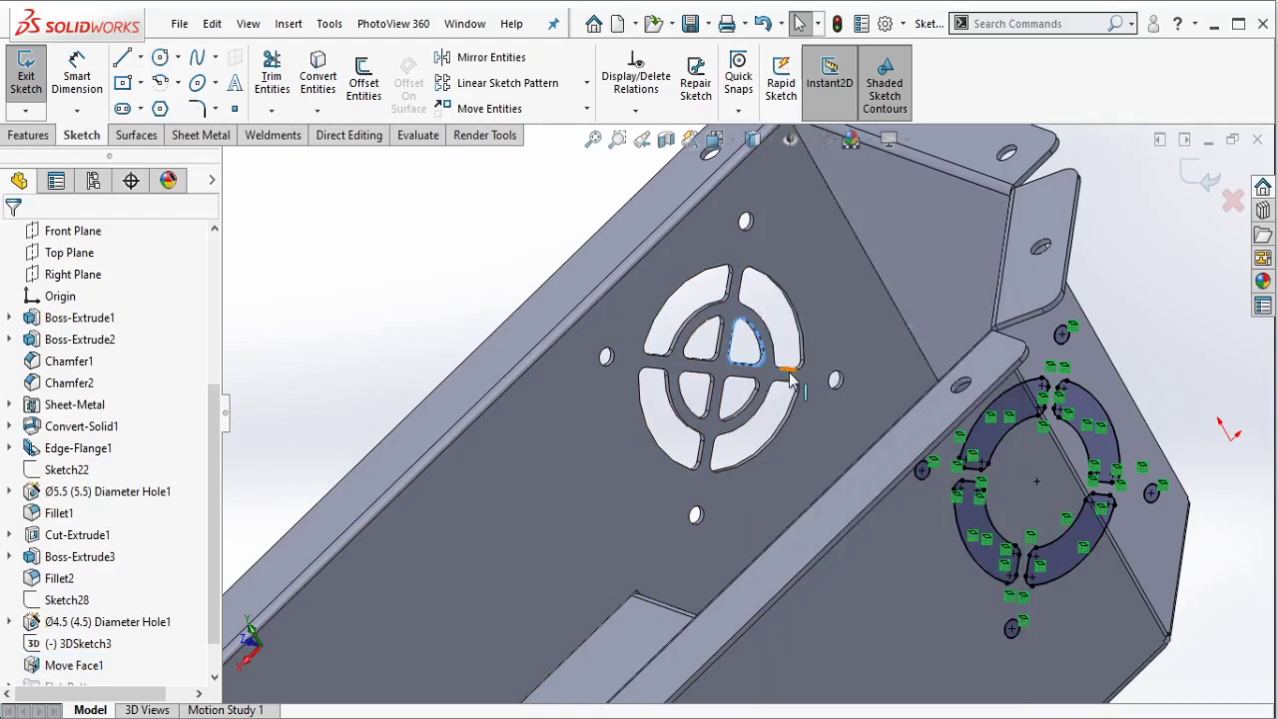
{"action": "right_click", "coordinate": [754, 409]}
{"action": "left_click", "coordinate": [792, 427]}
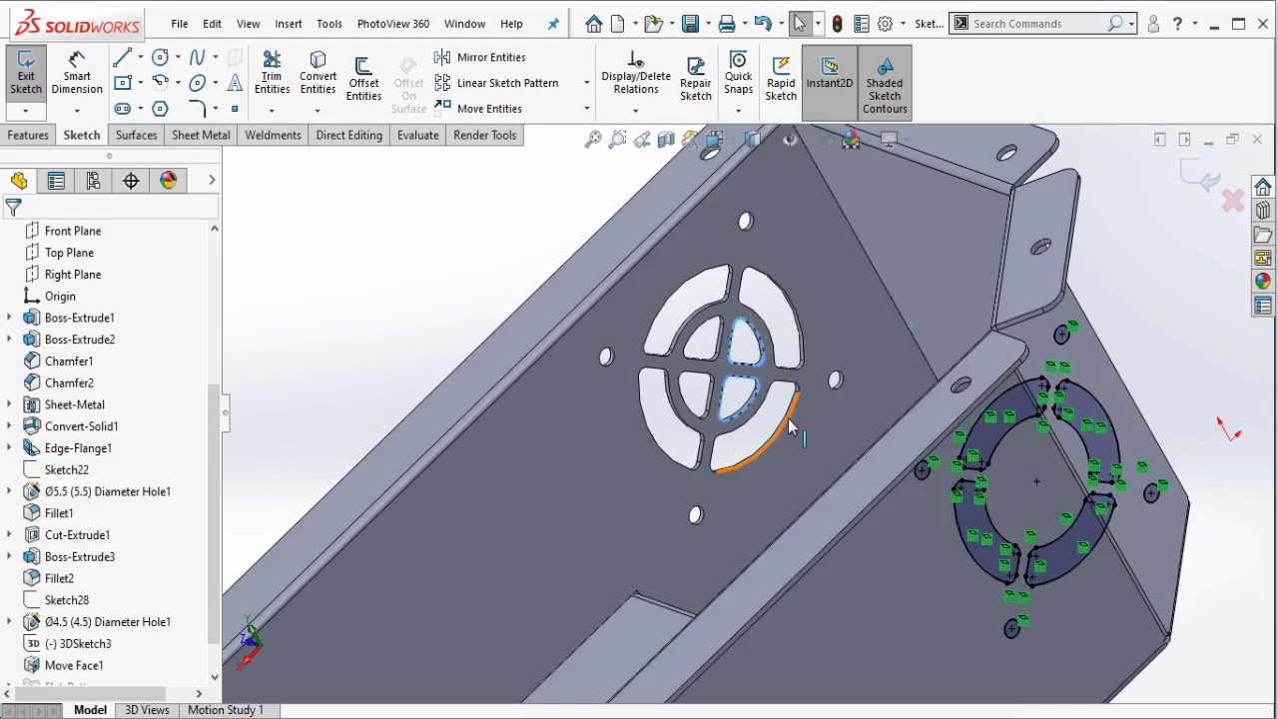
{"action": "right_click", "coordinate": [691, 415]}
{"action": "left_click", "coordinate": [726, 437]}
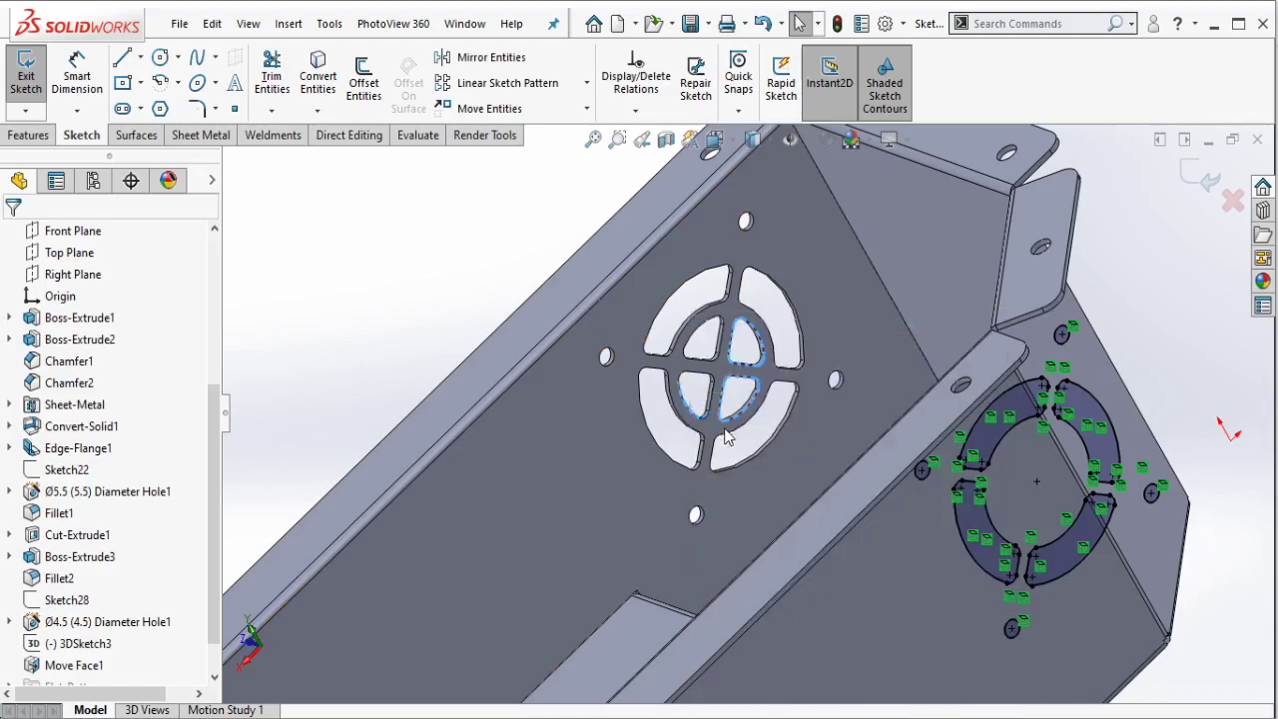
{"action": "right_click", "coordinate": [703, 325]}
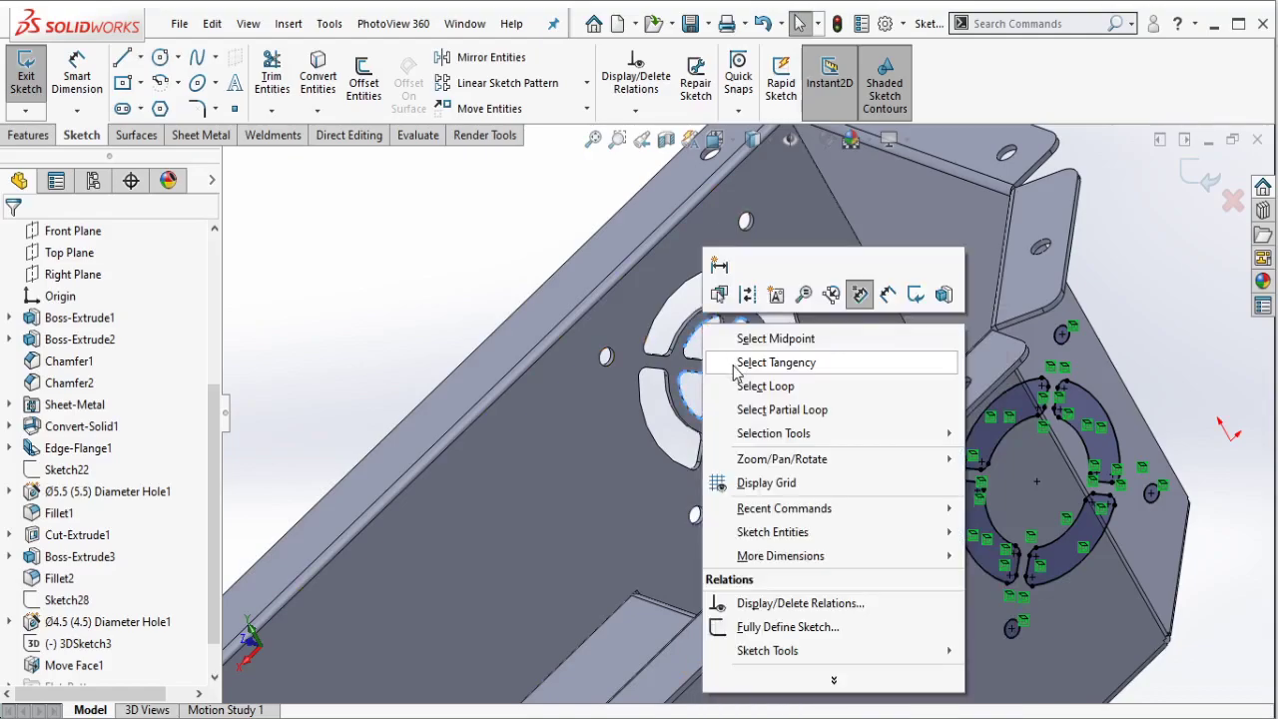
{"action": "left_click", "coordinate": [736, 364]}
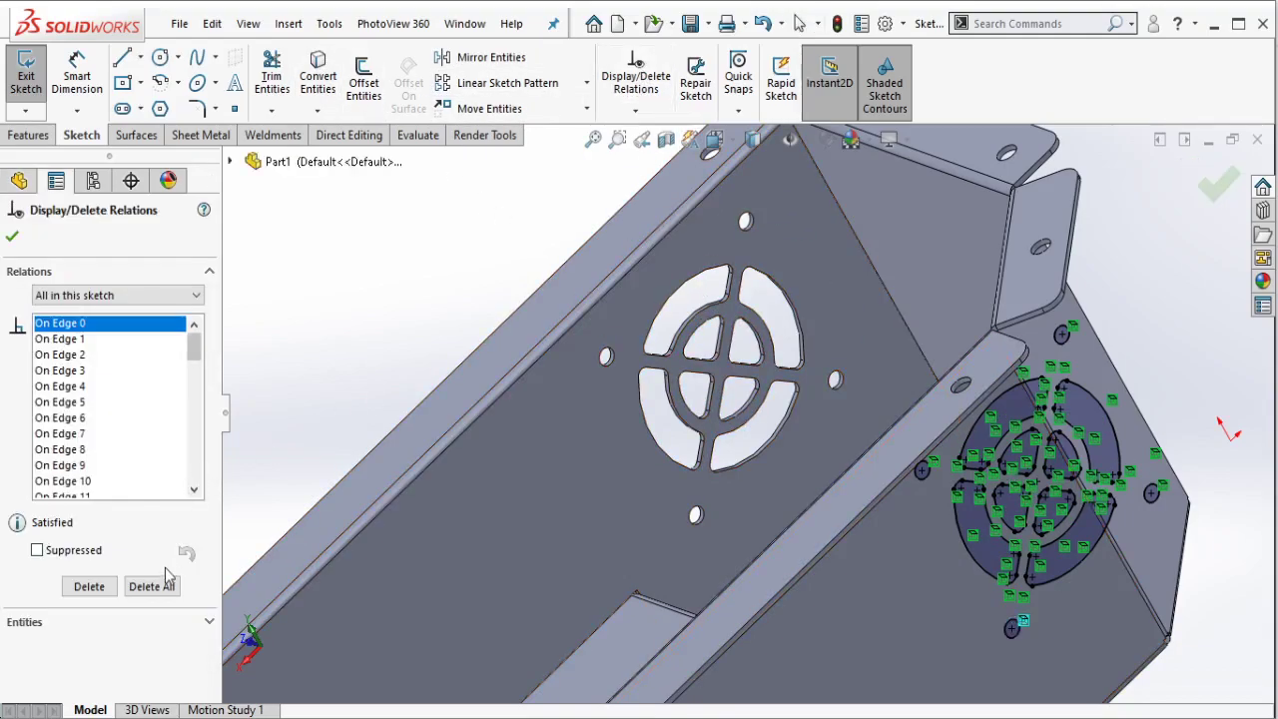
Step: Delete all relations in the copied vent sketch and box-select its entities
{"action": "left_click", "coordinate": [152, 586]}
{"action": "scroll", "coordinate": [976, 289], "scroll_direction": "up", "scroll_amount": 5}
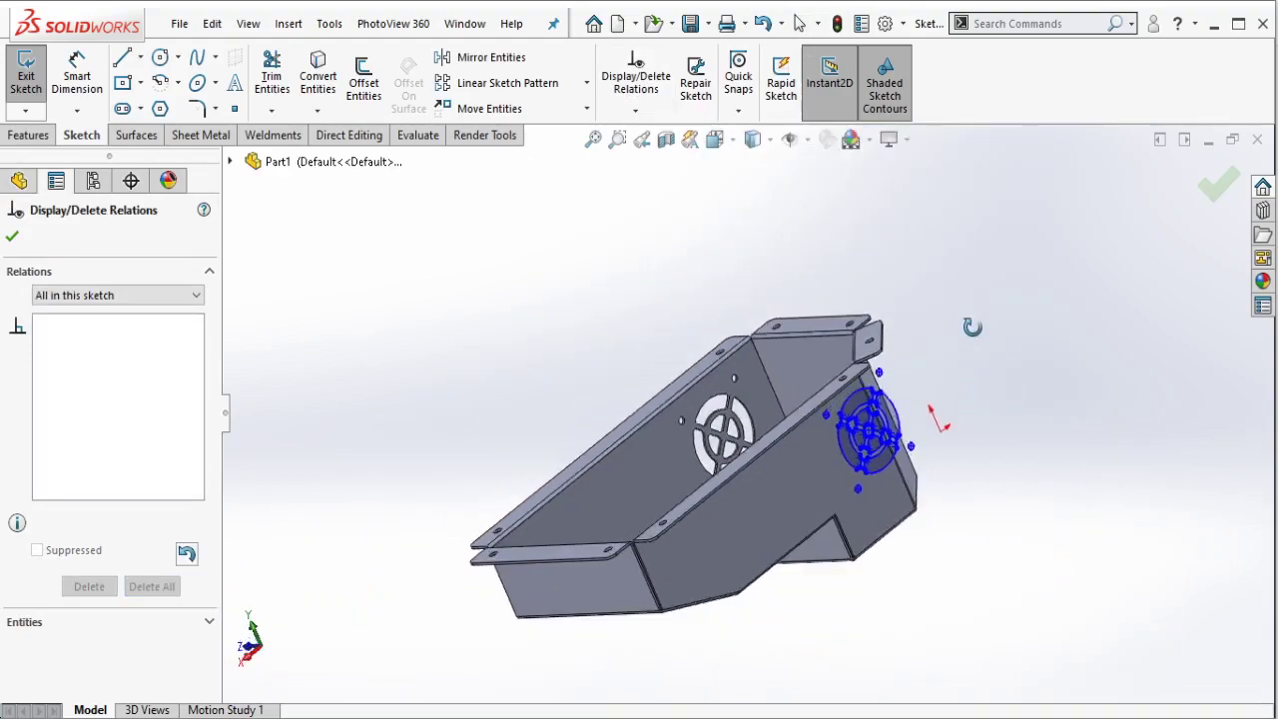
{"action": "middle_click_drag", "start_coordinate": [898, 320], "coordinate": [975, 290]}
{"action": "left_click_drag", "start_coordinate": [1050, 297], "coordinate": [747, 530]}
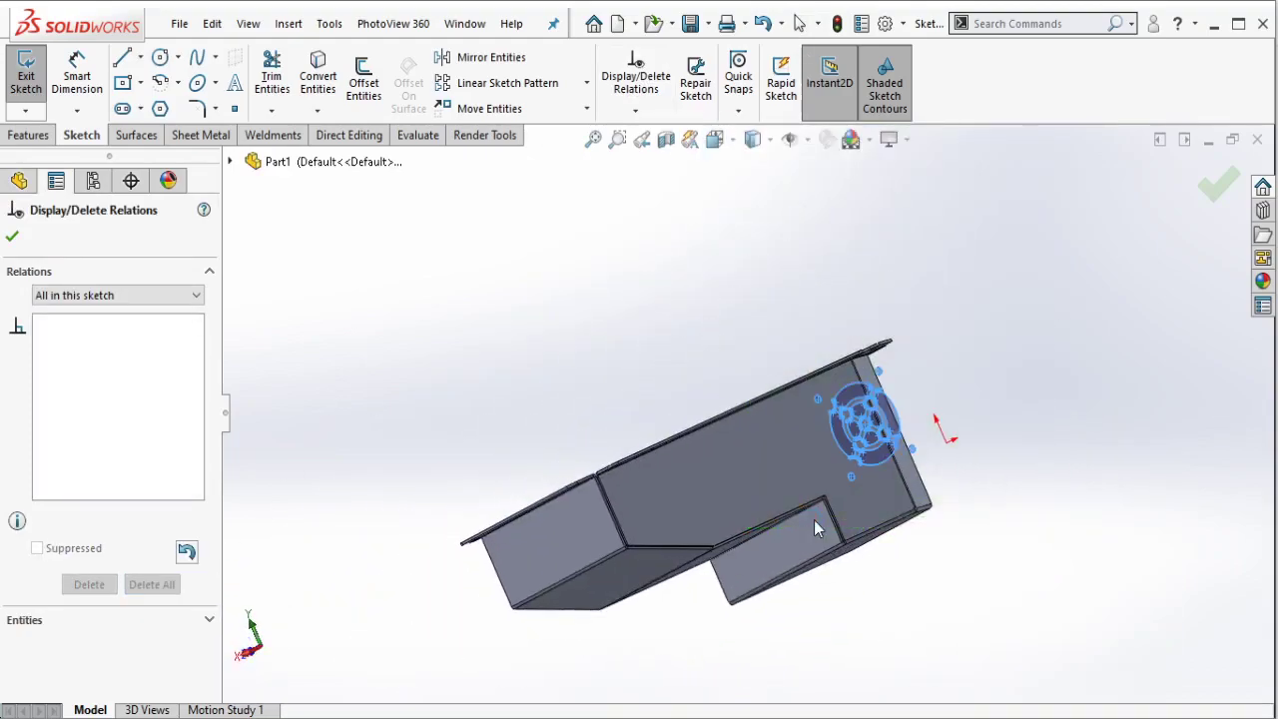
Step: Start Move Entities on the vent sketch, restarting it after reselecting every entity
{"action": "left_click", "coordinate": [489, 109]}
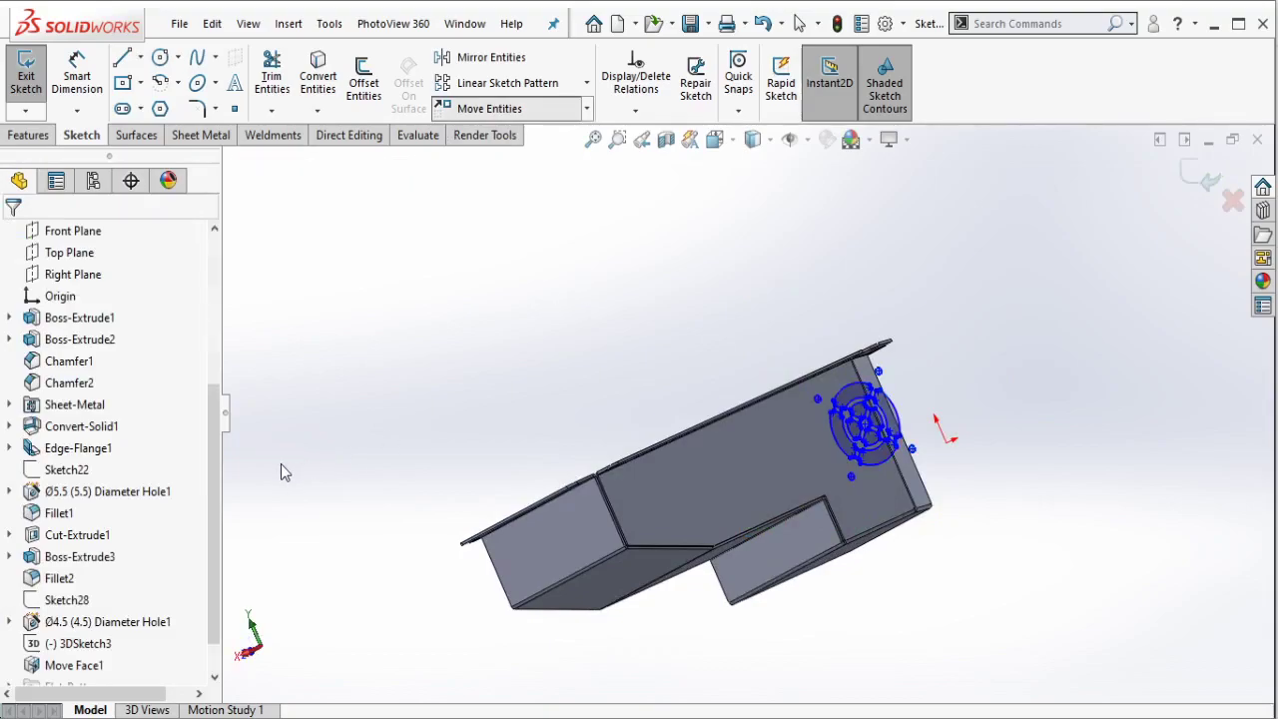
{"action": "left_click", "coordinate": [199, 437]}
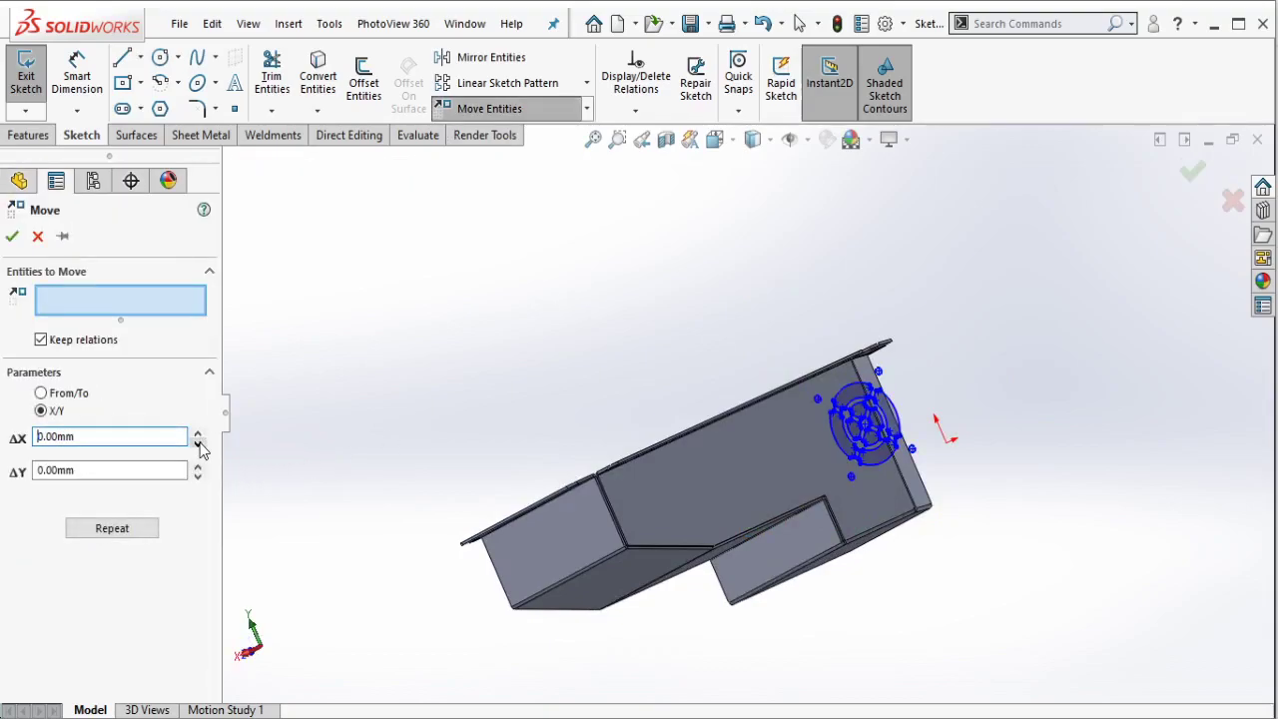
{"action": "key", "text": "Escape"}
{"action": "left_click_drag", "start_coordinate": [659, 297], "coordinate": [1018, 579]}
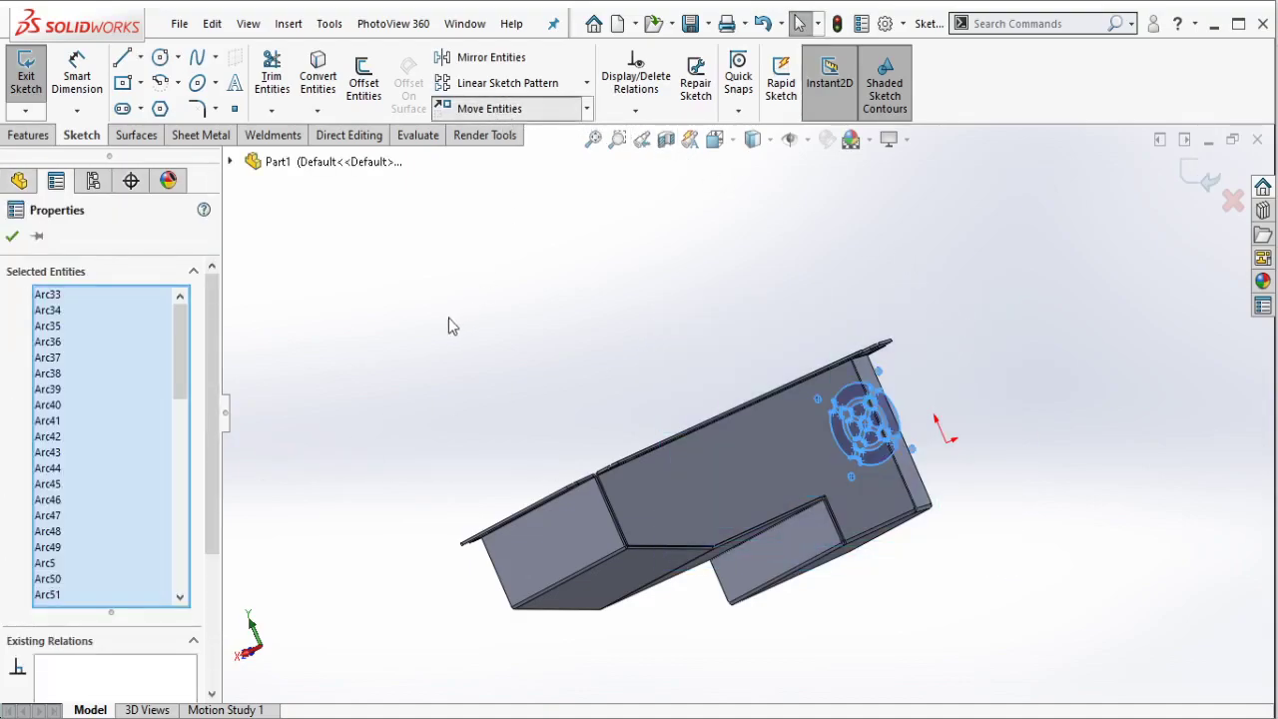
{"action": "key", "text": "Return"}
{"action": "left_click_drag", "start_coordinate": [214, 394], "coordinate": [196, 547]}
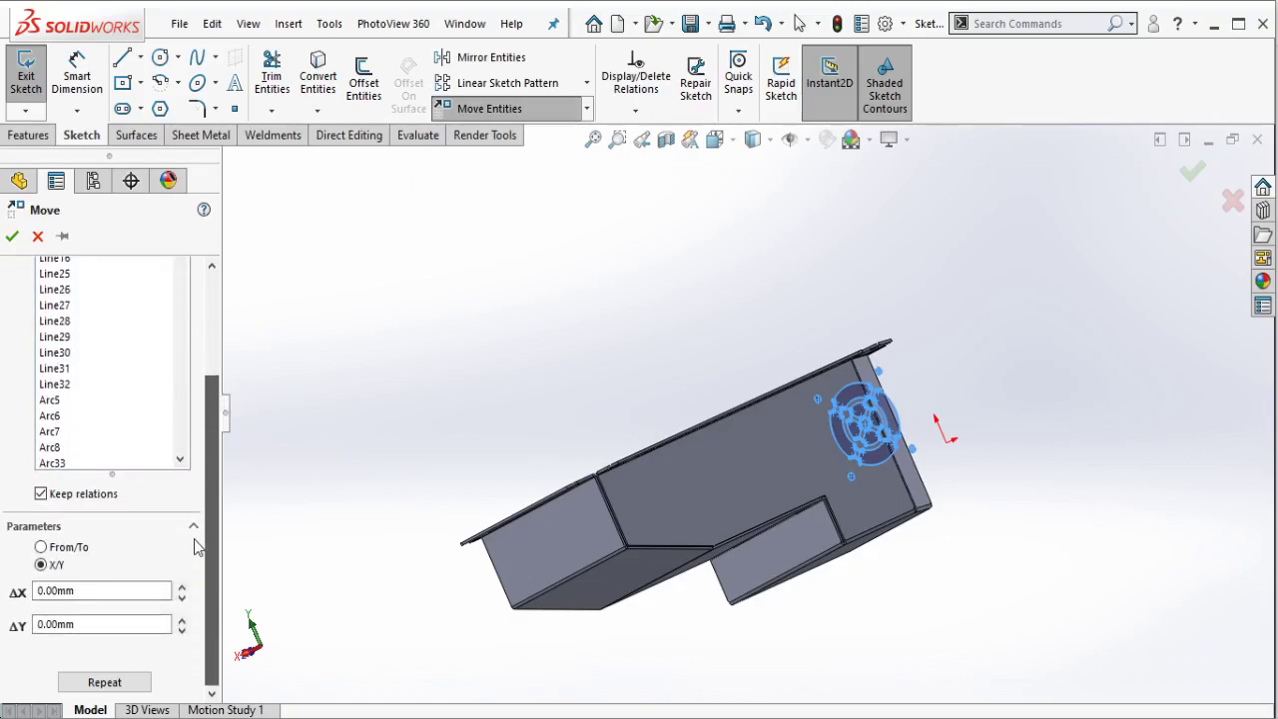
Step: Step the move's ΔX offset down to -100 mm
{"action": "left_click", "coordinate": [183, 589]}
{"action": "left_click", "coordinate": [182, 599]}
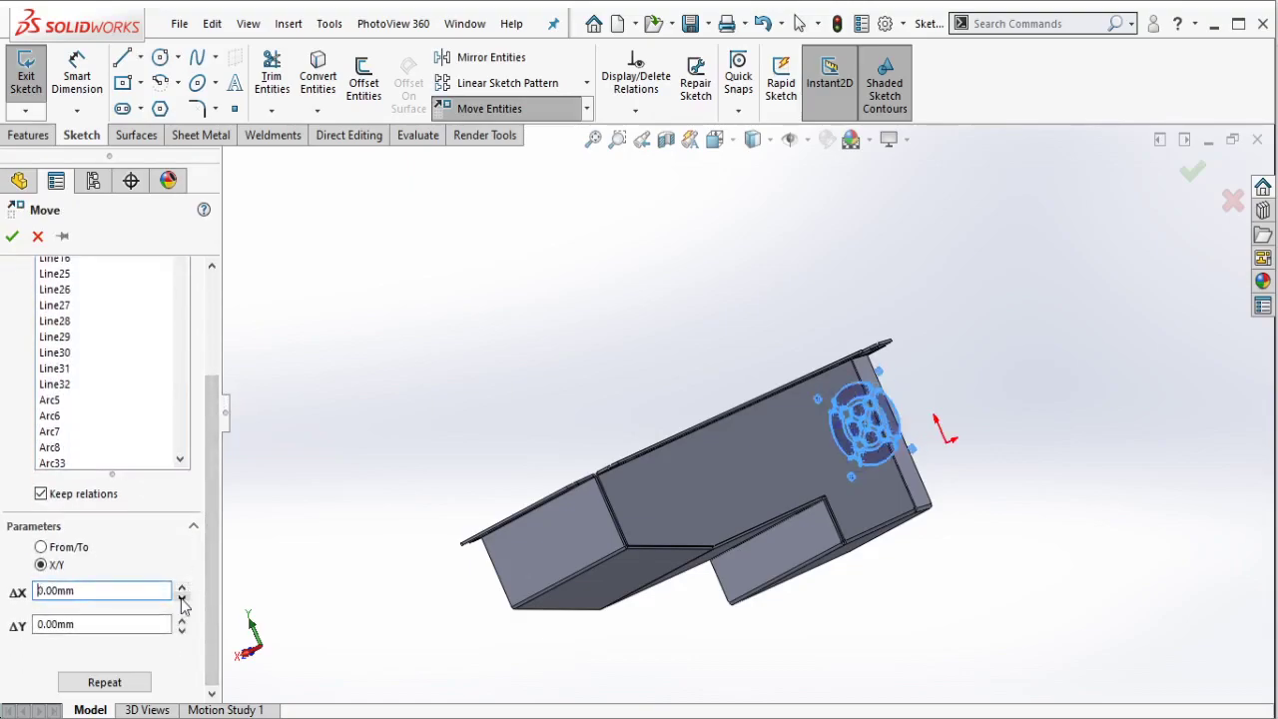
{"action": "left_click", "coordinate": [182, 599]}
{"action": "left_click", "coordinate": [182, 599]}
{"action": "left_click", "coordinate": [182, 600]}
{"action": "left_click", "coordinate": [182, 600]}
{"action": "left_click", "coordinate": [182, 599]}
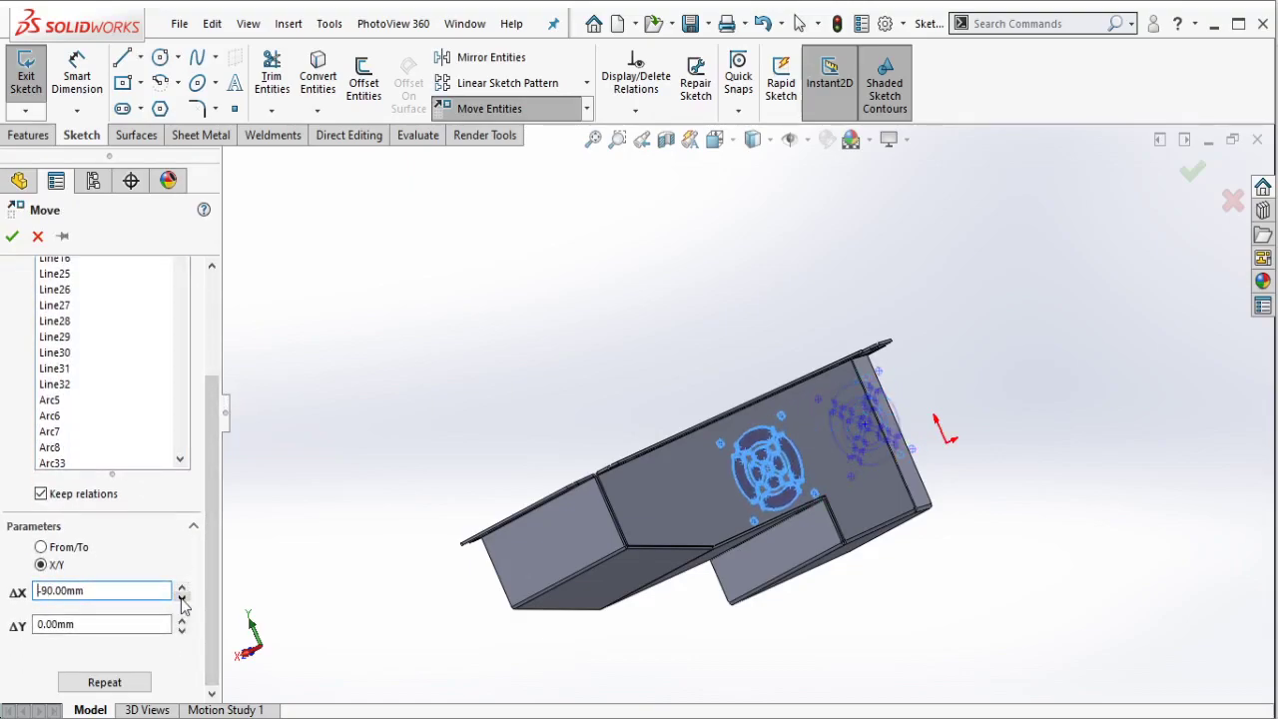
{"action": "left_click", "coordinate": [182, 599]}
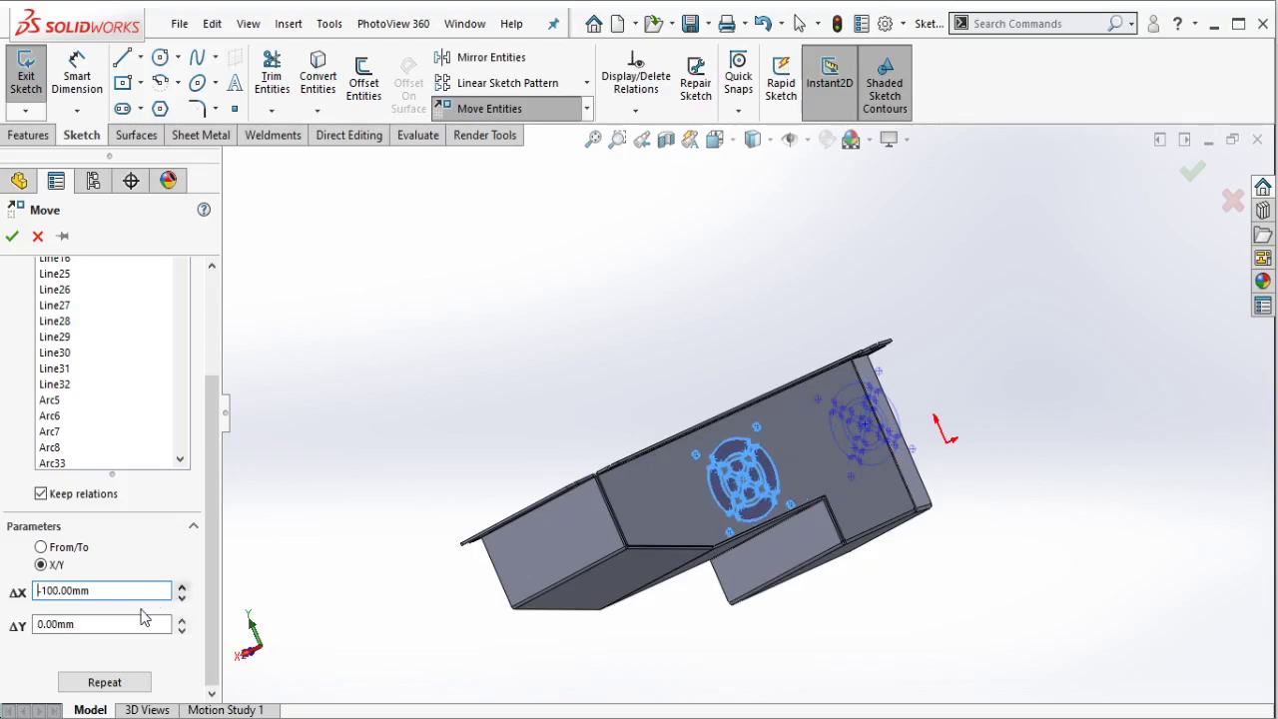
Step: Set ΔY to 5 mm and confirm the move onto the large side panel
{"action": "left_click", "coordinate": [181, 619]}
{"action": "left_click_drag", "start_coordinate": [146, 625], "coordinate": [8, 625]}
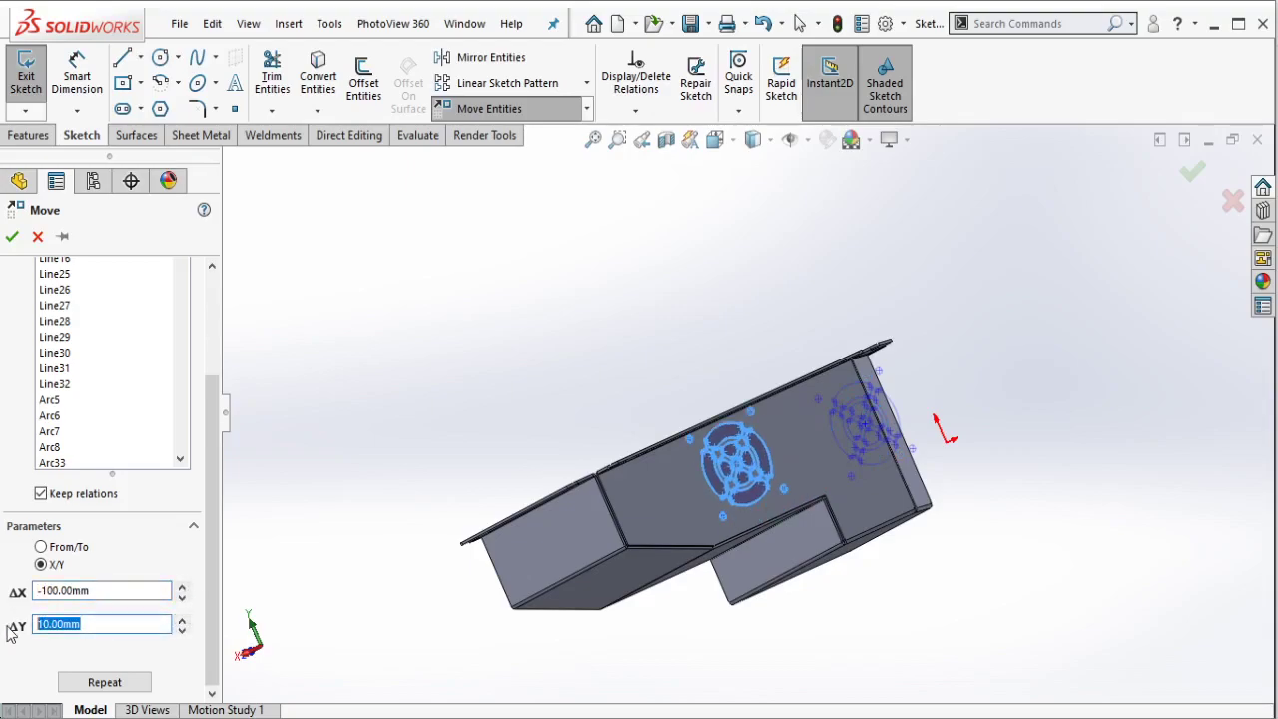
{"action": "type", "text": "5"}
{"action": "key", "text": "Return"}
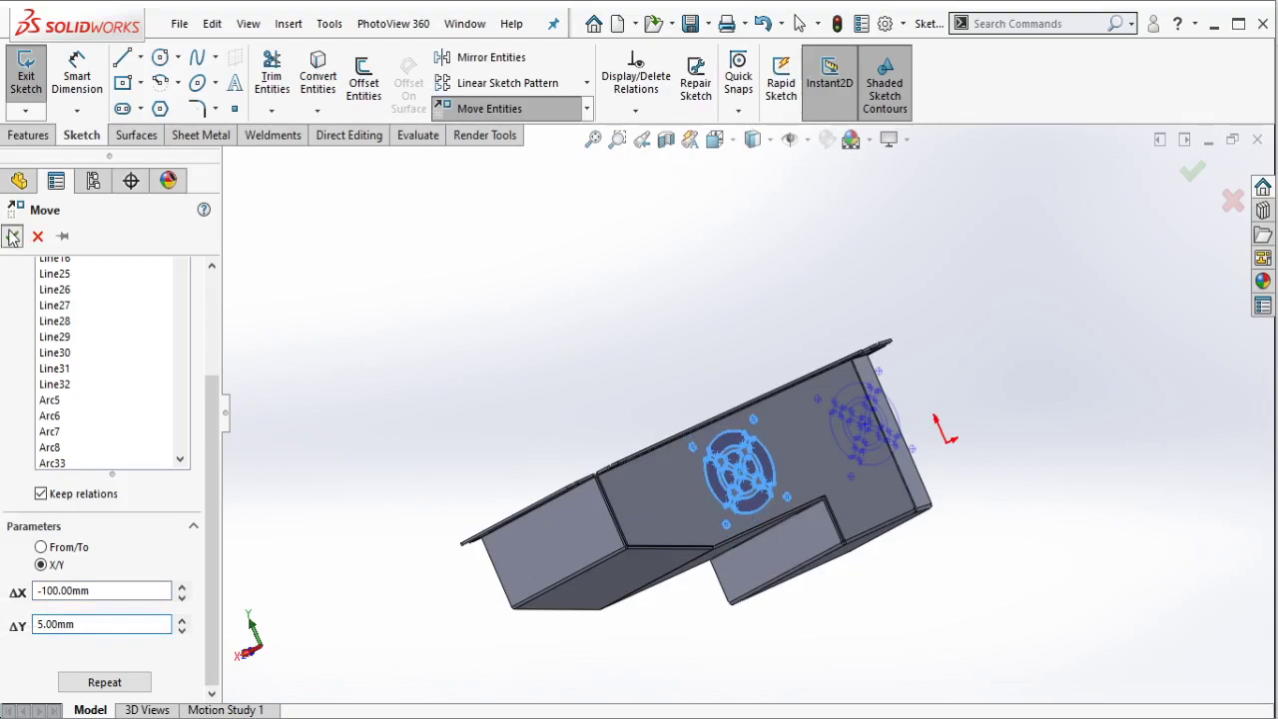
{"action": "left_click", "coordinate": [11, 236]}
{"action": "middle_click_drag", "start_coordinate": [655, 332], "coordinate": [802, 500]}
{"action": "scroll", "coordinate": [801, 500], "scroll_direction": "down", "scroll_amount": 2}
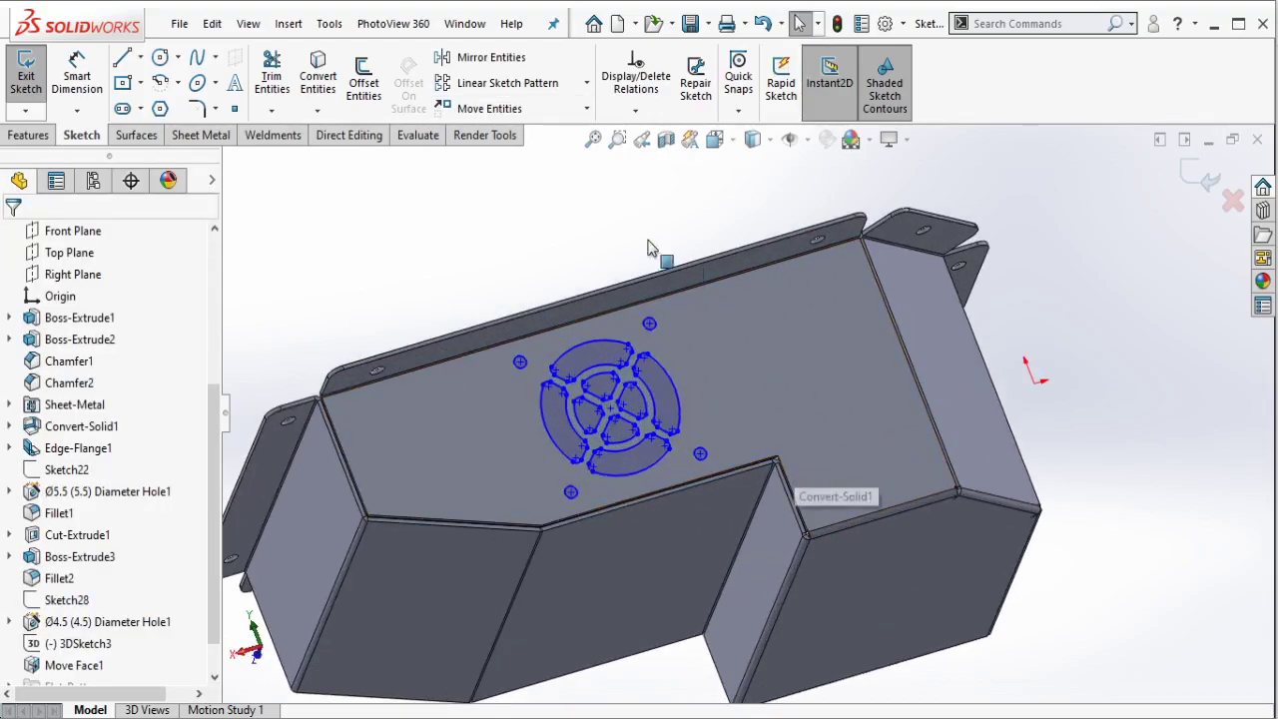
Step: Extrude-cut the vent sketch into the side panel at 10 mm blind depth
{"action": "left_click", "coordinate": [28, 135]}
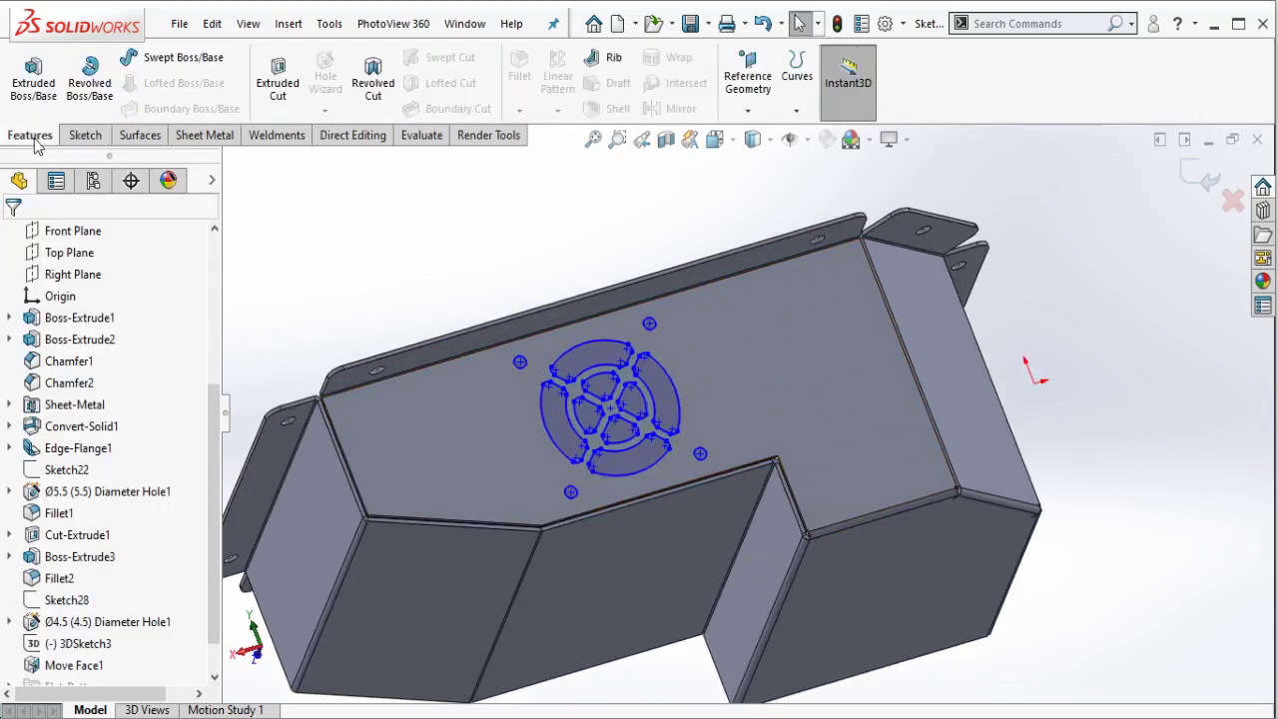
{"action": "left_click", "coordinate": [277, 82]}
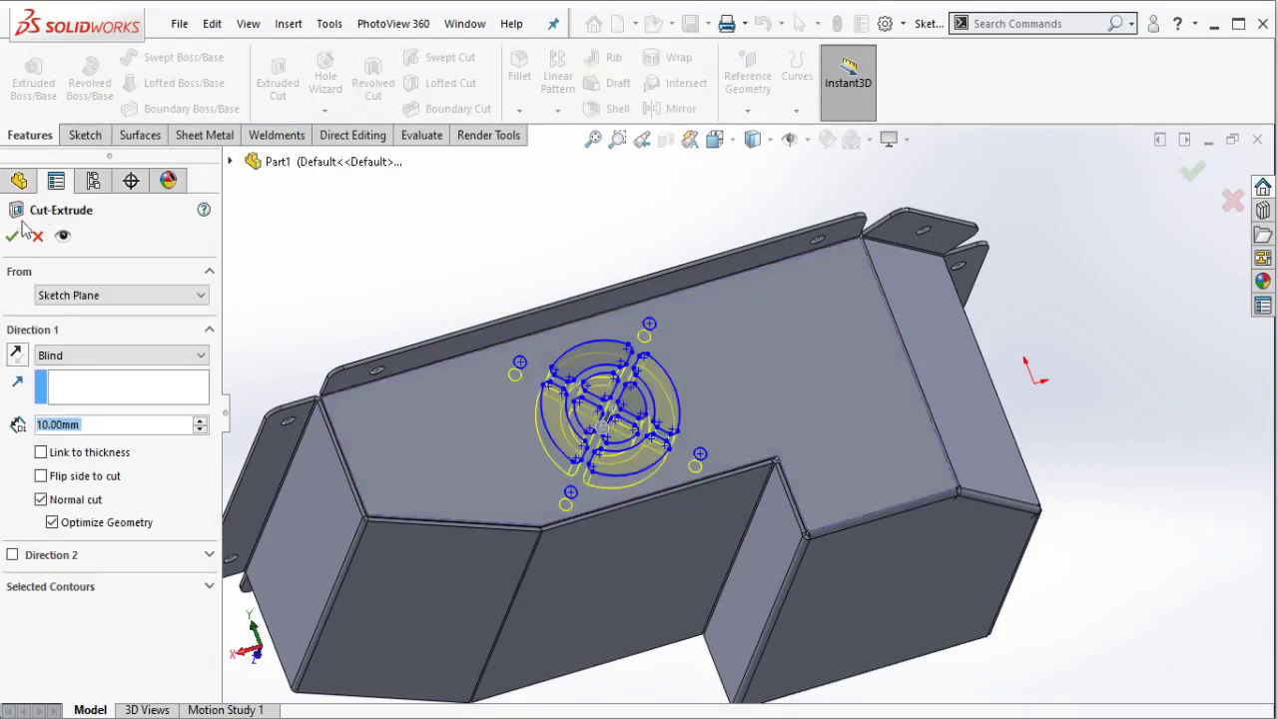
{"action": "left_click", "coordinate": [12, 235]}
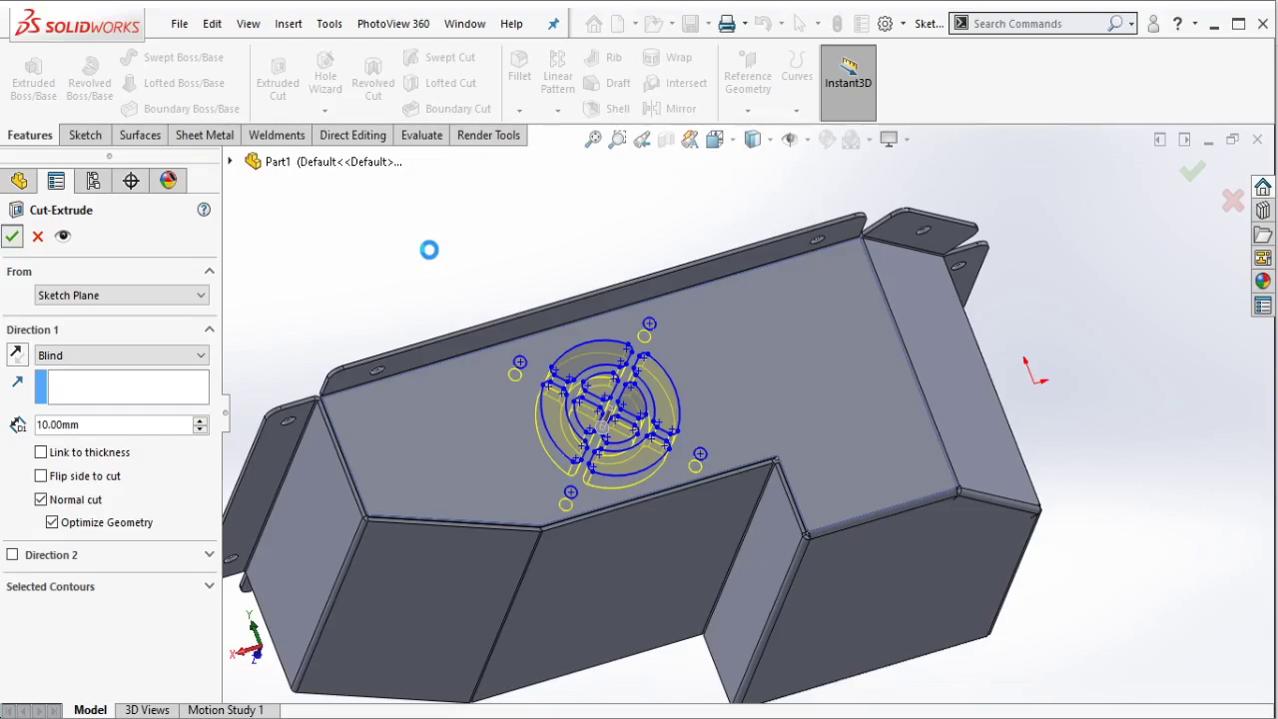
{"action": "key", "text": "Return"}
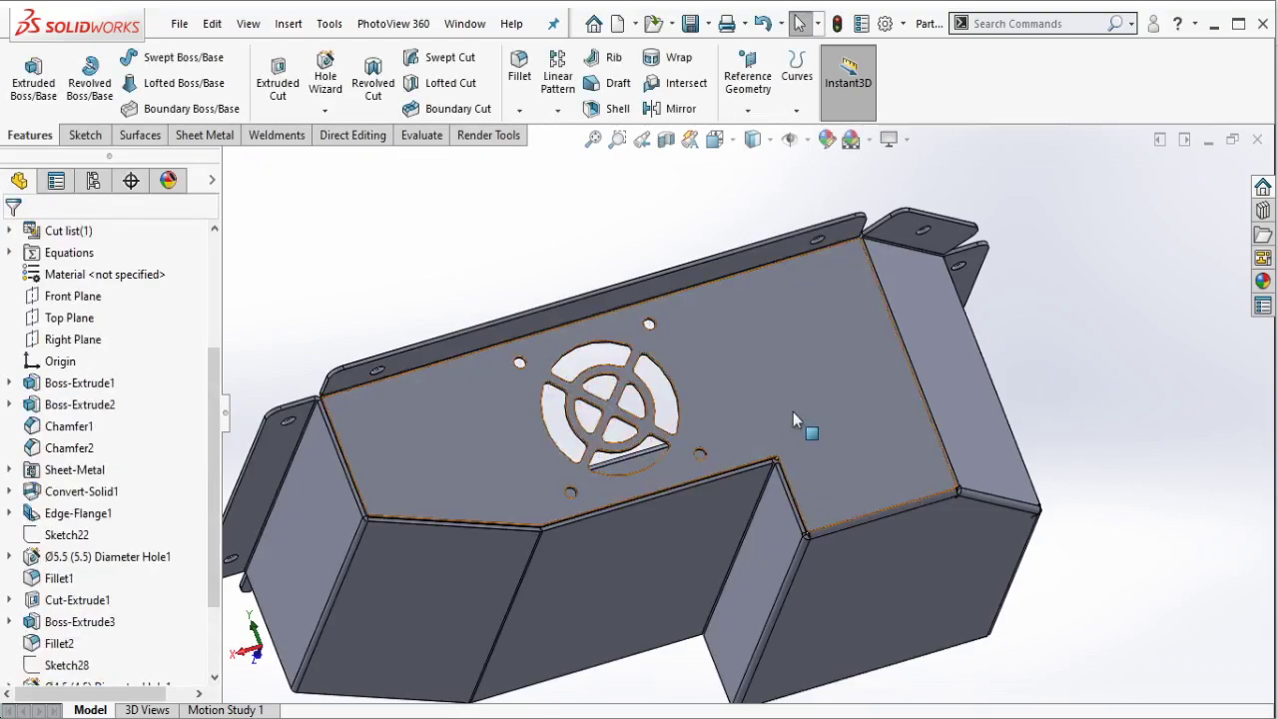
Step: Start a sketch on the front panel face and draw a circle near its lower-left corner
{"action": "mouse_move", "coordinate": [793, 411]}
{"action": "middle_mouse_down"}
{"action": "mouse_move", "coordinate": [778, 516]}
{"action": "mouse_move", "coordinate": [812, 577]}
{"action": "mouse_move", "coordinate": [736, 289]}
{"action": "middle_mouse_up"}
{"action": "scroll", "coordinate": [657, 420], "scroll_direction": "down", "scroll_amount": 3}
{"action": "scroll", "coordinate": [627, 429], "scroll_direction": "down", "scroll_amount": 2}
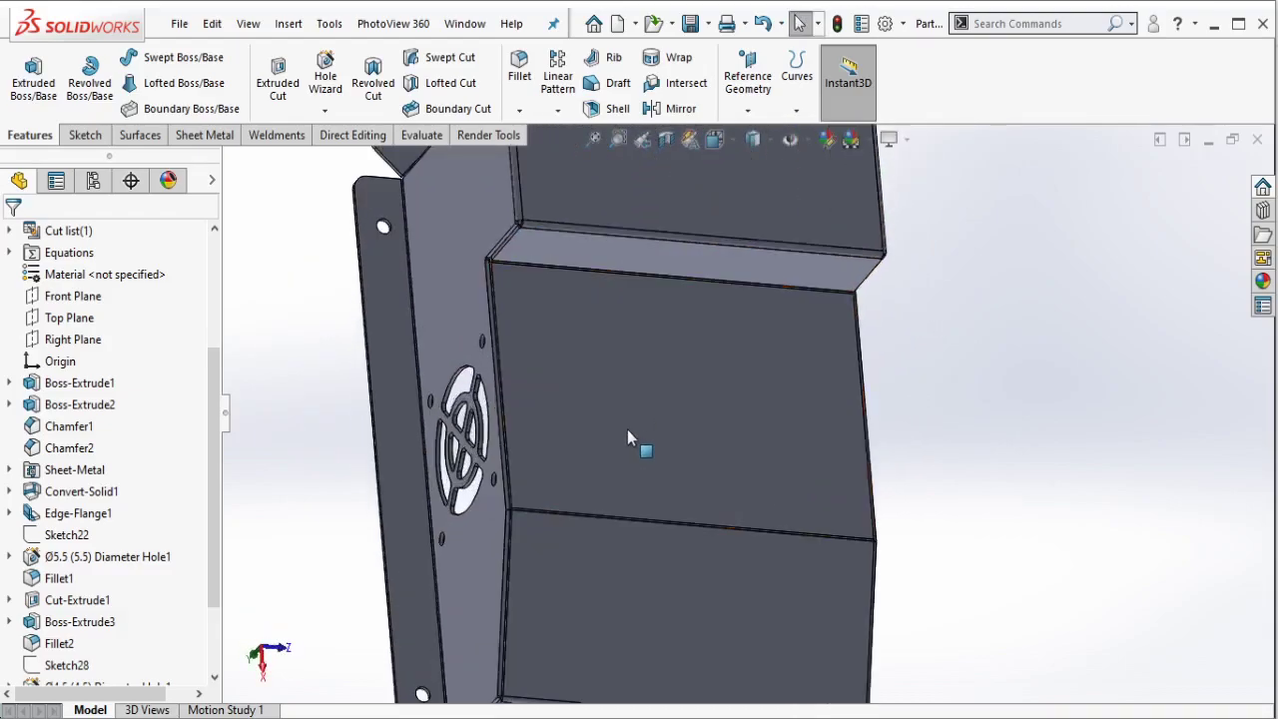
{"action": "left_click", "coordinate": [627, 429]}
{"action": "left_click", "coordinate": [709, 370]}
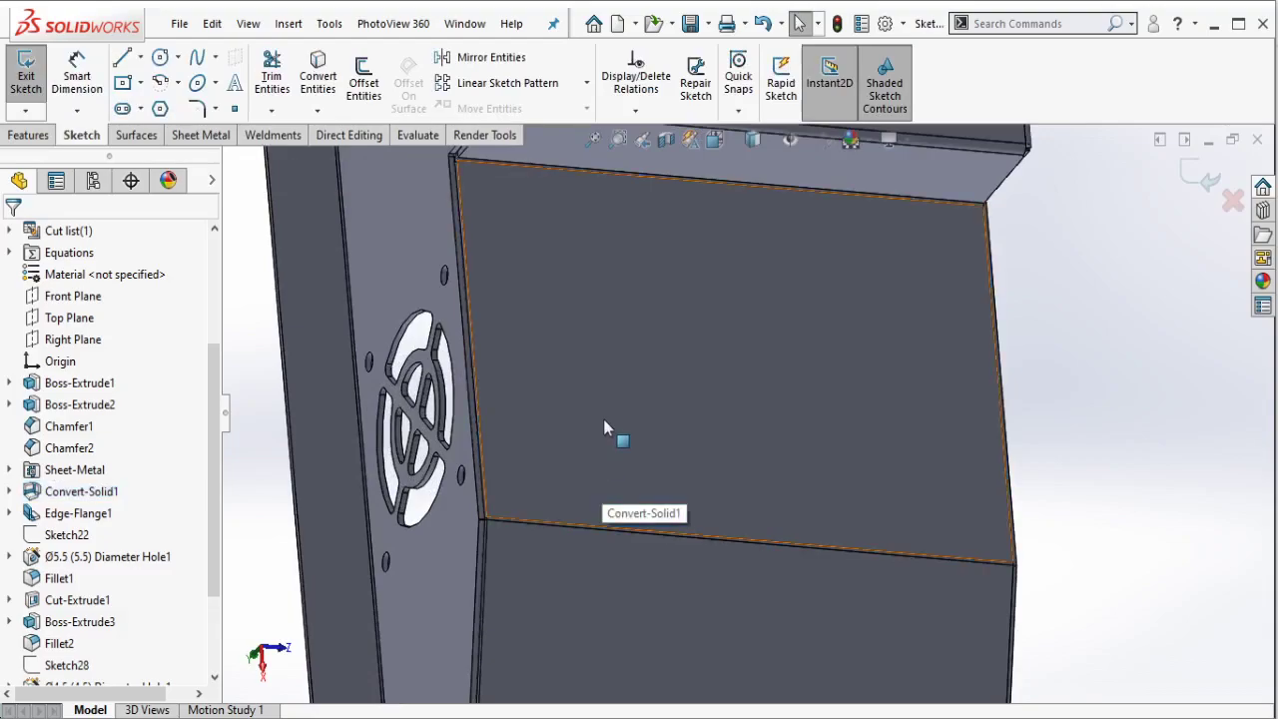
{"action": "left_click", "coordinate": [160, 57]}
{"action": "left_click", "coordinate": [537, 429]}
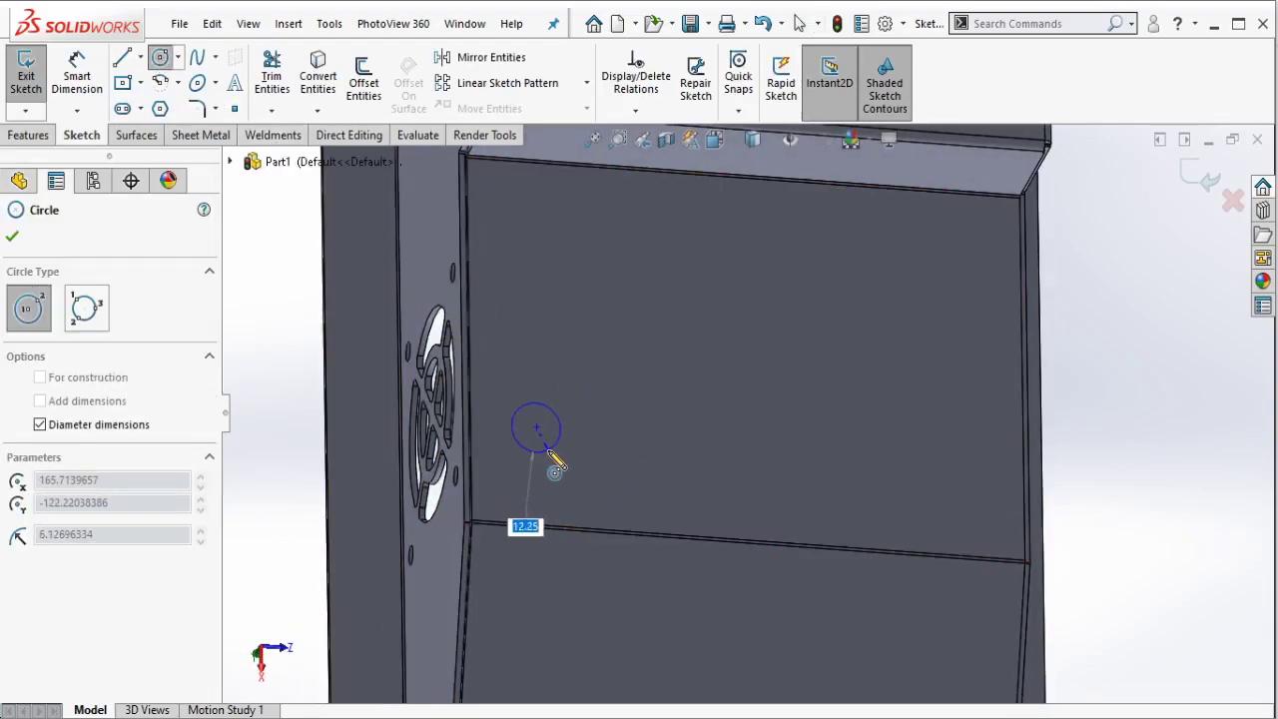
{"action": "left_click", "coordinate": [549, 459]}
{"action": "key", "text": "Escape"}
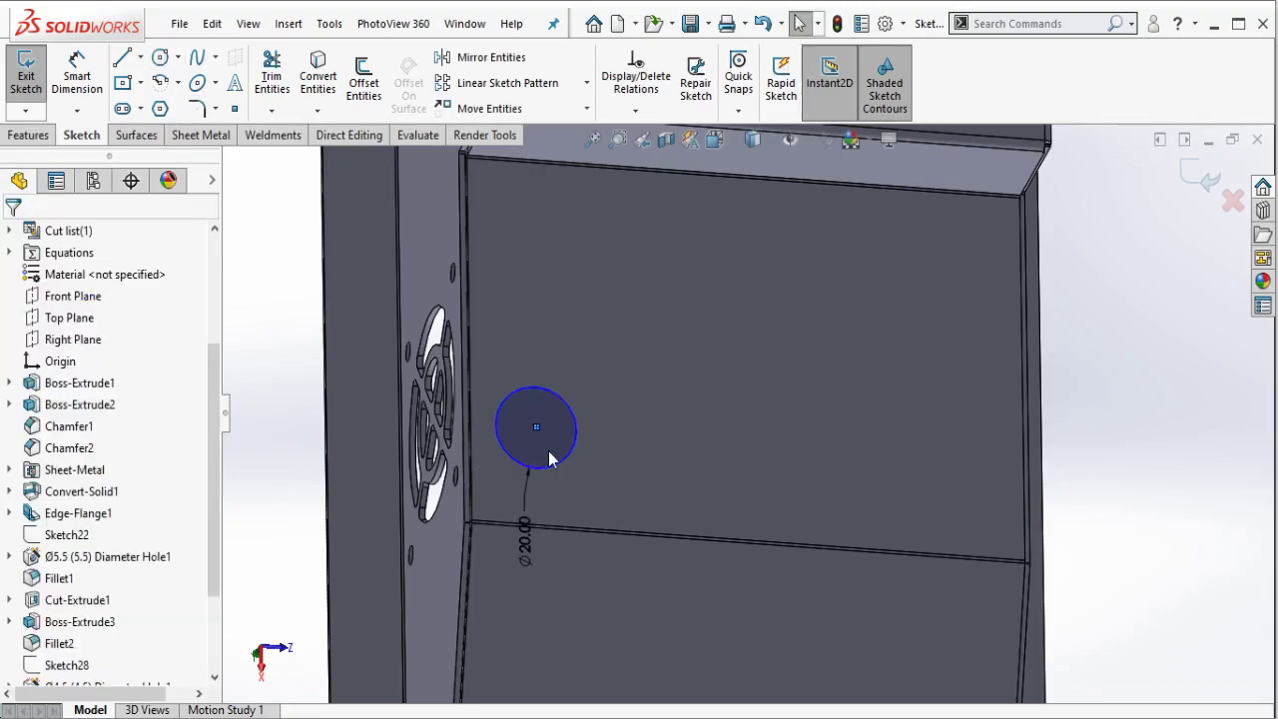
Step: Dimension the circle 20 mm from the panel's left edge
{"action": "left_click", "coordinate": [77, 76]}
{"action": "scroll", "coordinate": [499, 432], "scroll_direction": "down", "scroll_amount": 3}
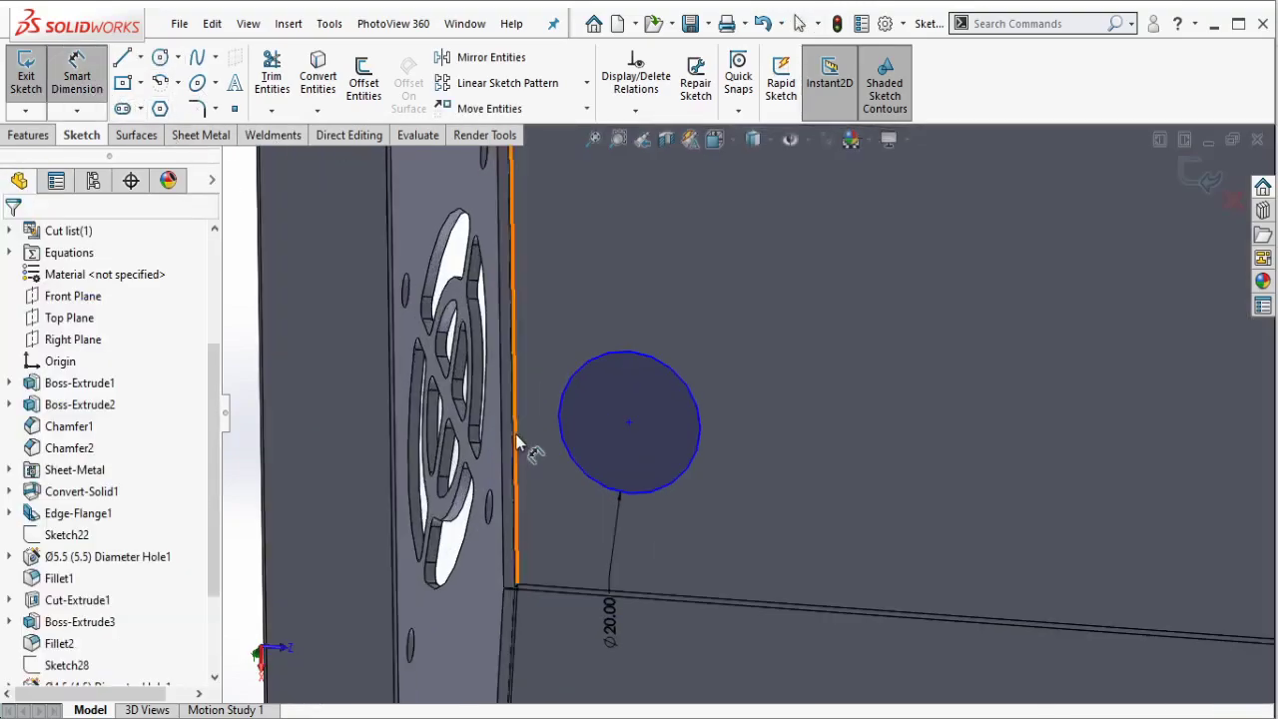
{"action": "left_click", "coordinate": [505, 436]}
{"action": "left_click", "coordinate": [567, 444]}
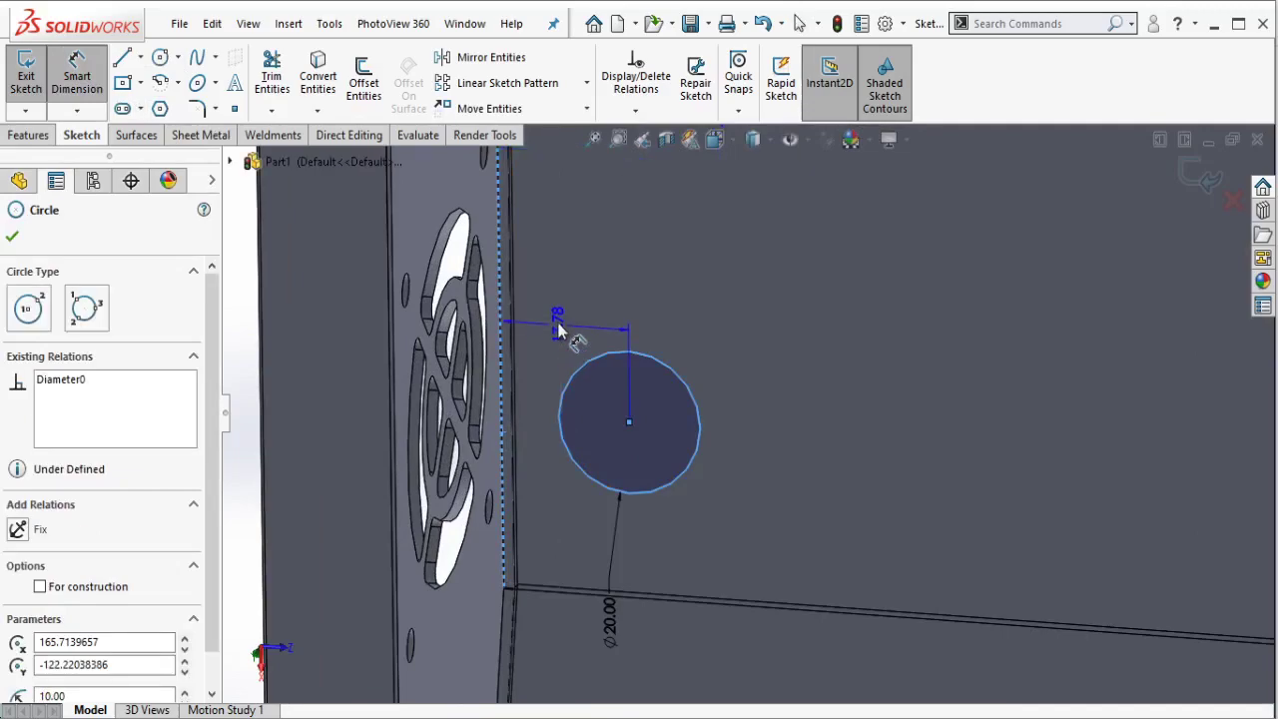
{"action": "left_click", "coordinate": [603, 329]}
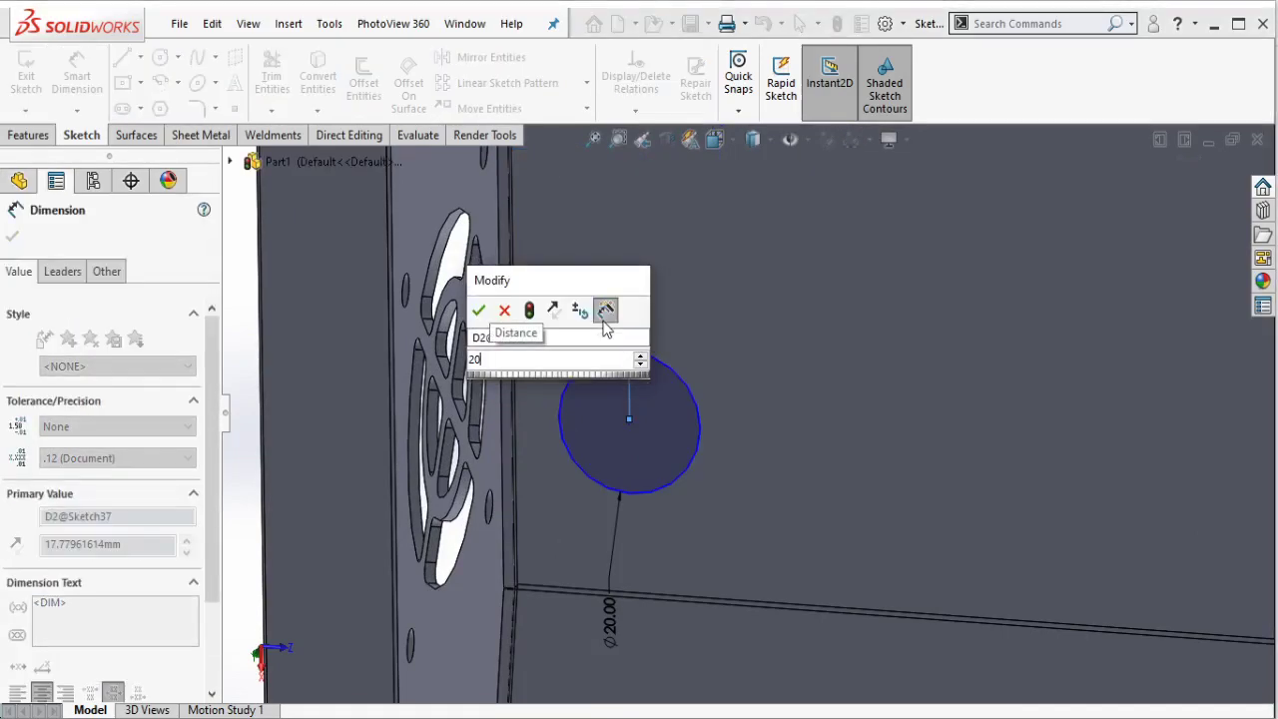
{"action": "key", "text": "Escape"}
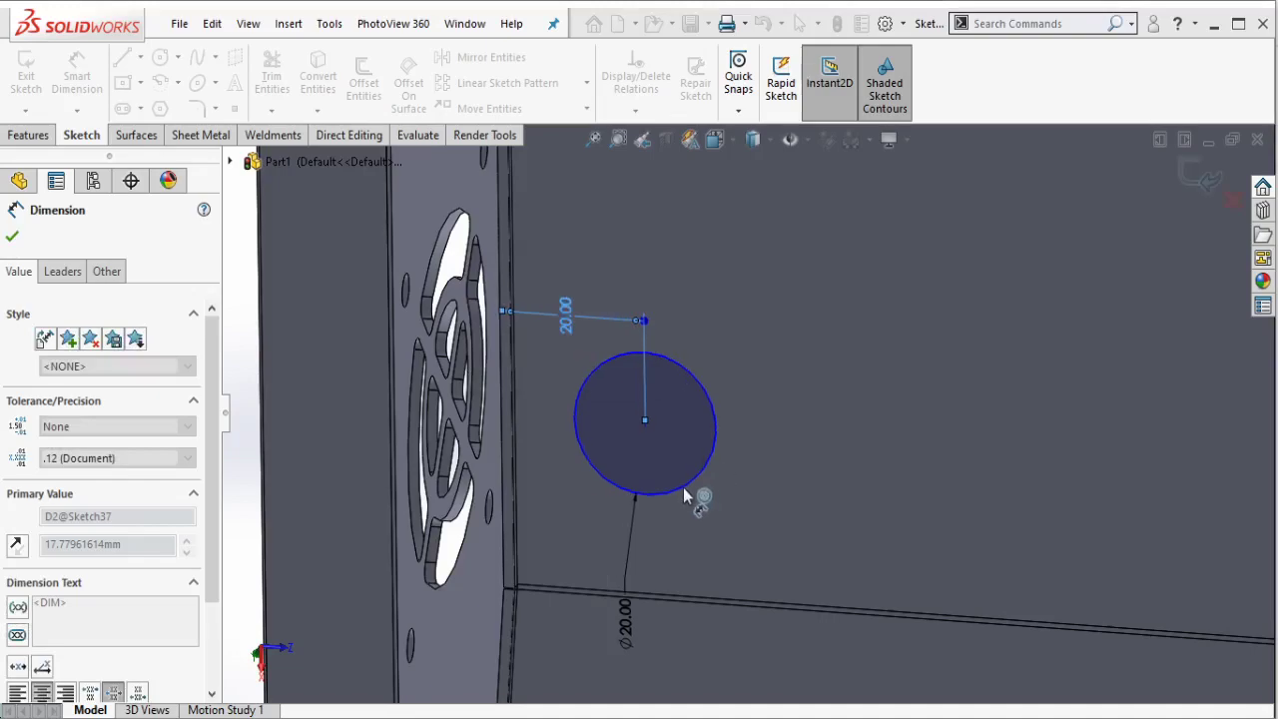
Step: Dimension the circle 20 mm from the panel's lower edge
{"action": "left_click_drag", "start_coordinate": [633, 552], "coordinate": [564, 592]}
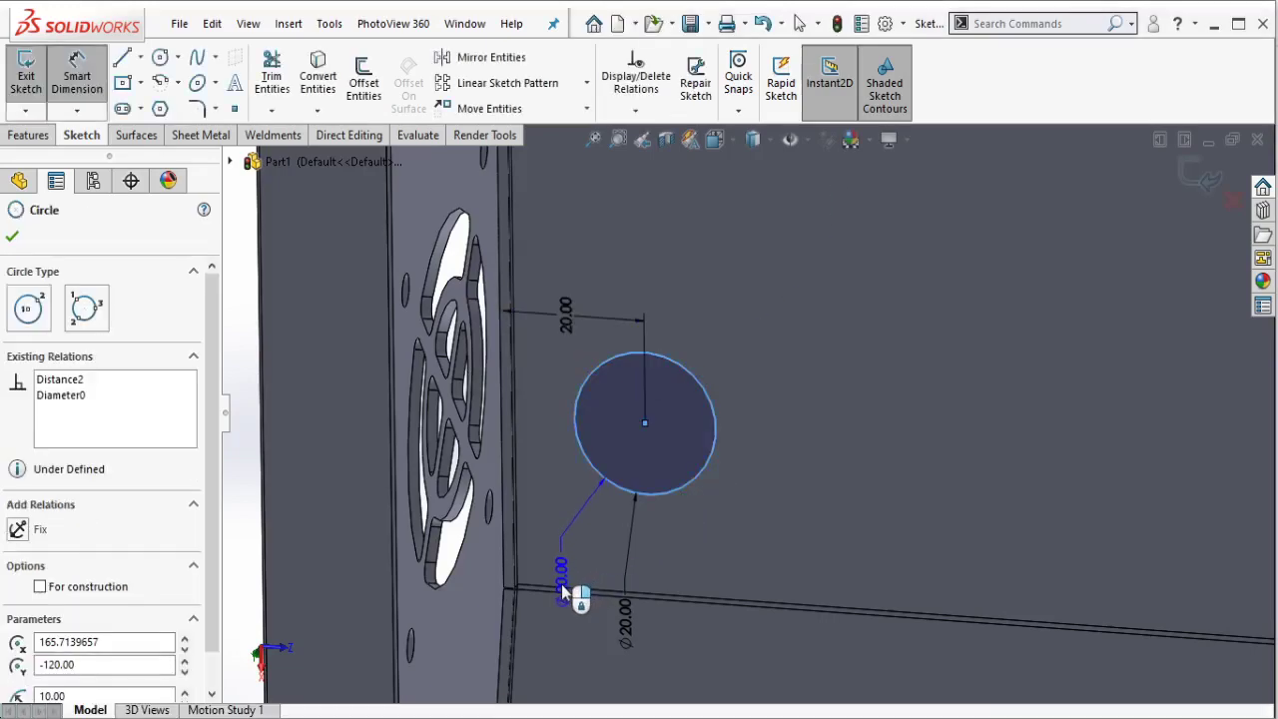
{"action": "left_click", "coordinate": [562, 587]}
{"action": "left_click", "coordinate": [773, 591]}
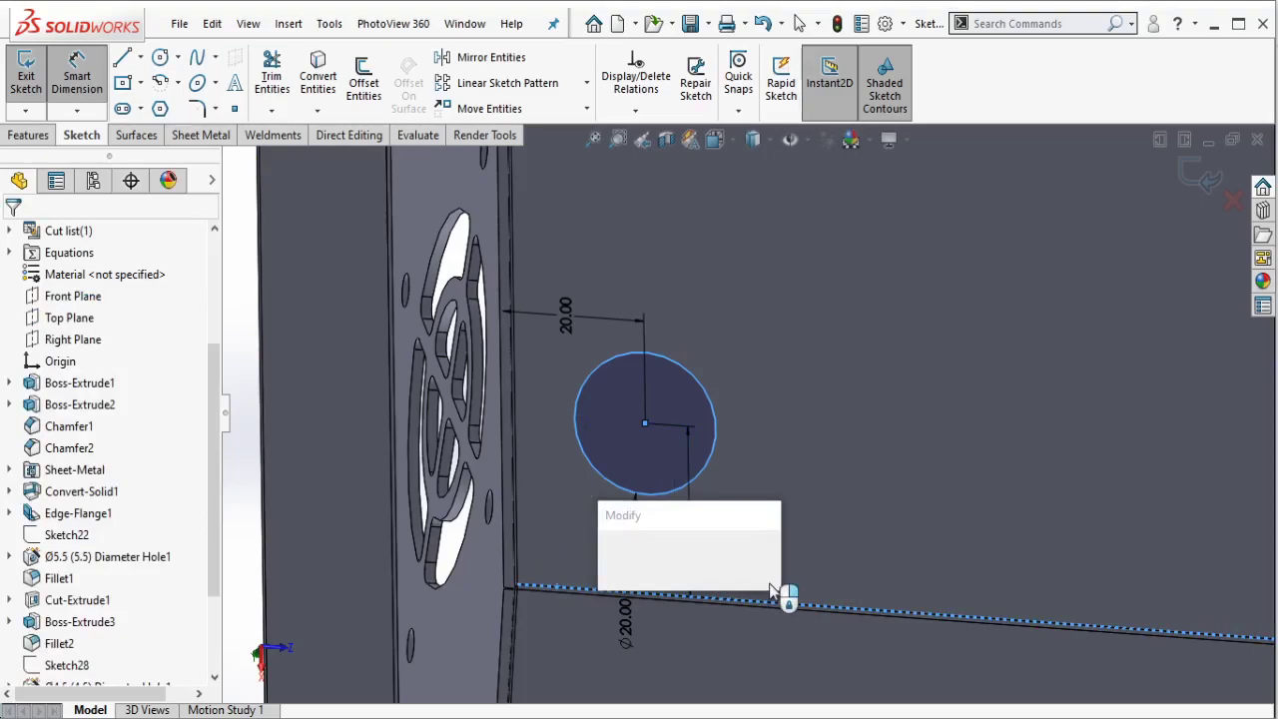
{"action": "type", "text": "20"}
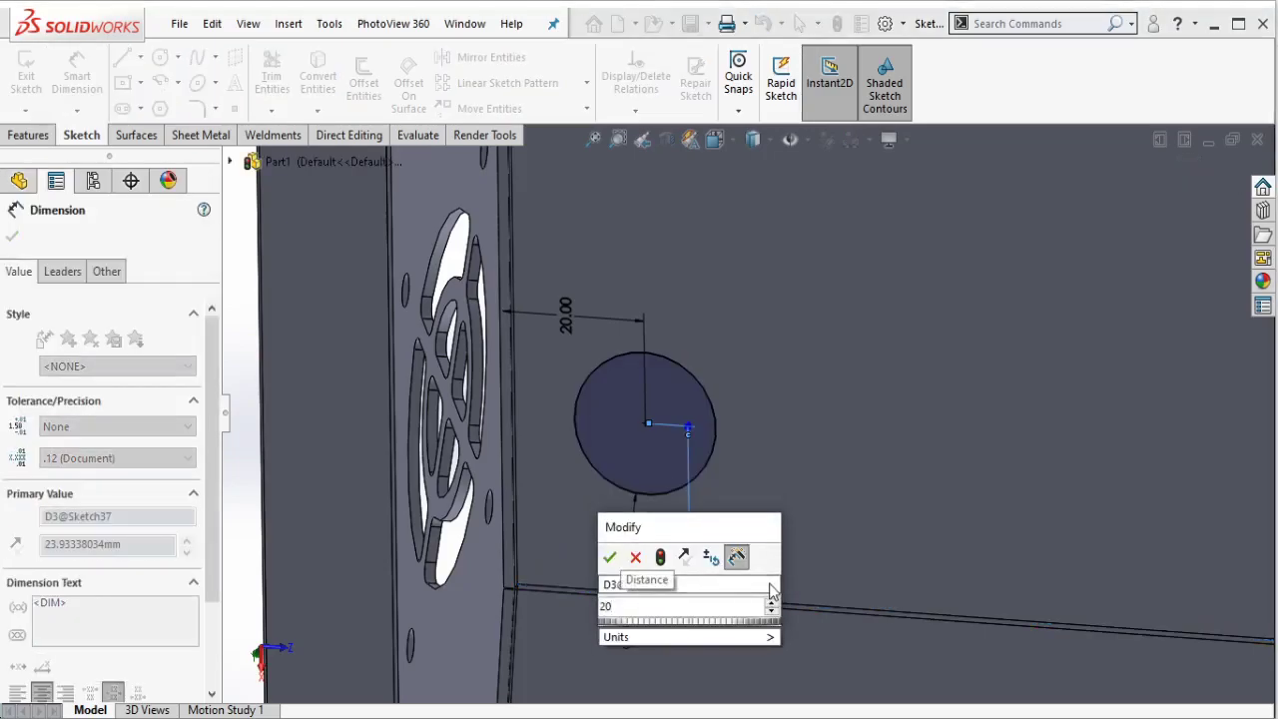
{"action": "left_click", "coordinate": [606, 557]}
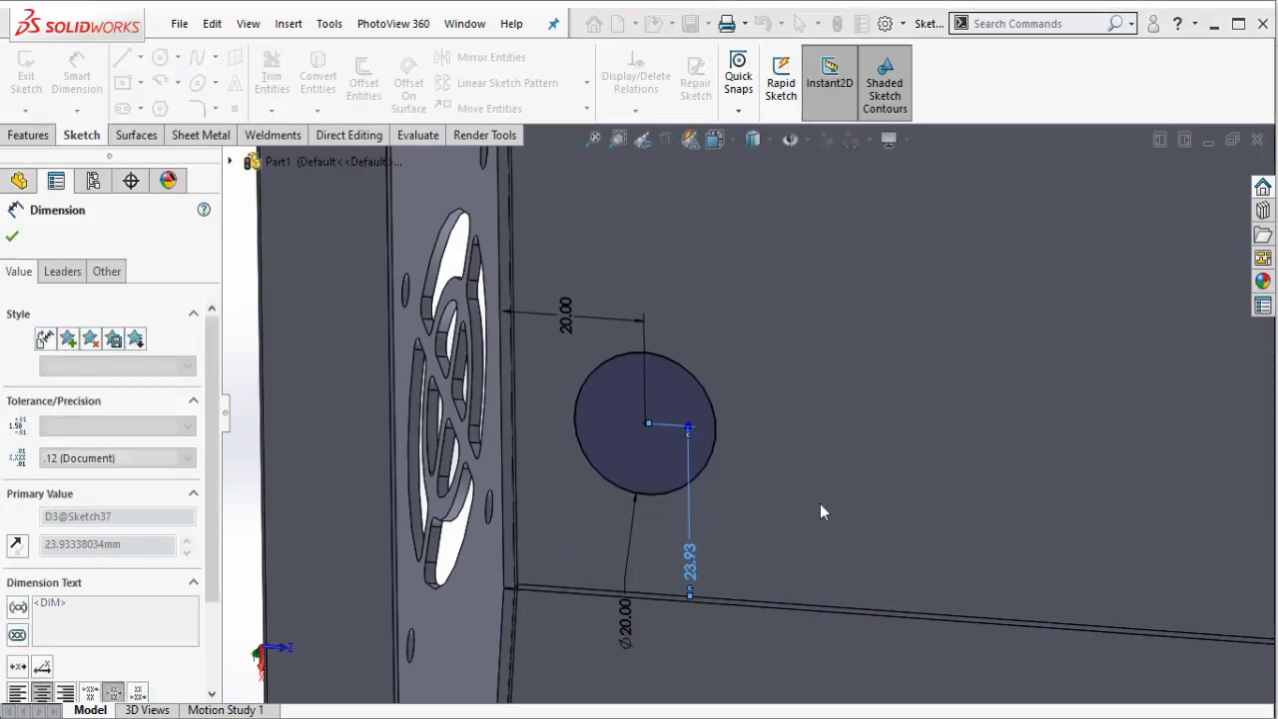
{"action": "left_click", "coordinate": [759, 317]}
{"action": "scroll", "coordinate": [938, 338], "scroll_direction": "up", "scroll_amount": 5}
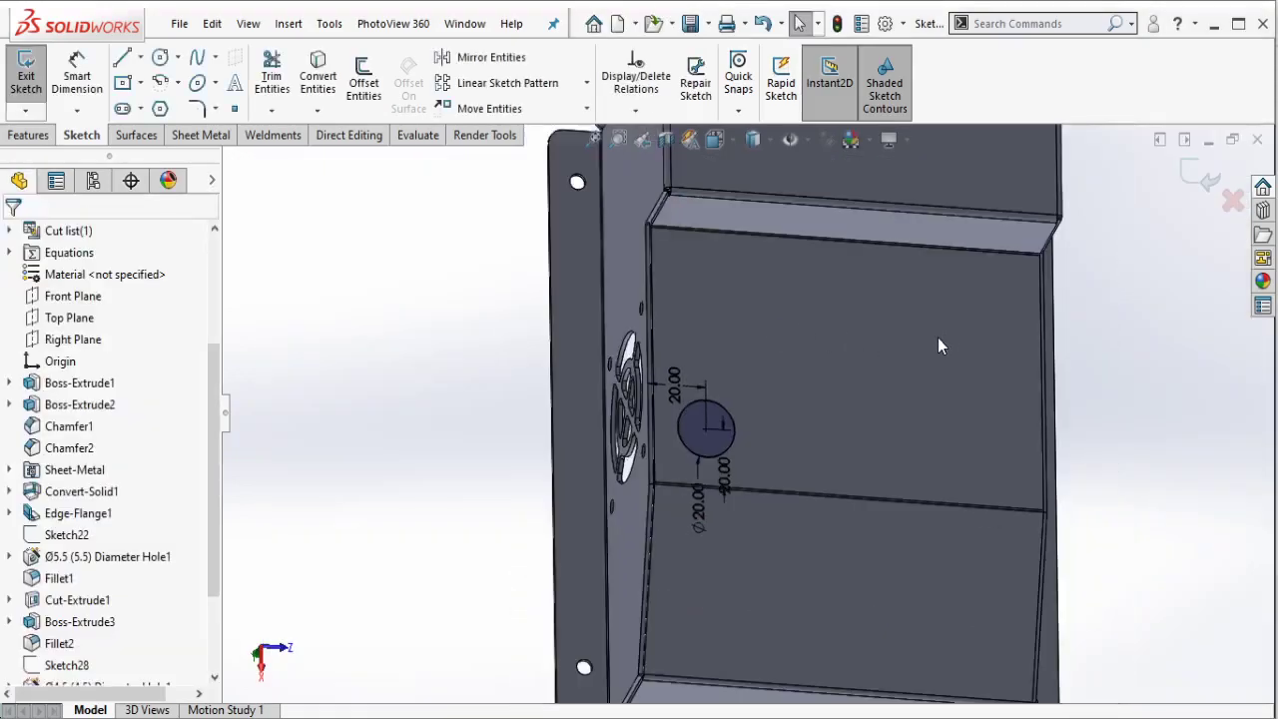
{"action": "scroll", "coordinate": [798, 322], "scroll_direction": "down", "scroll_amount": 1}
{"action": "left_click", "coordinate": [29, 135]}
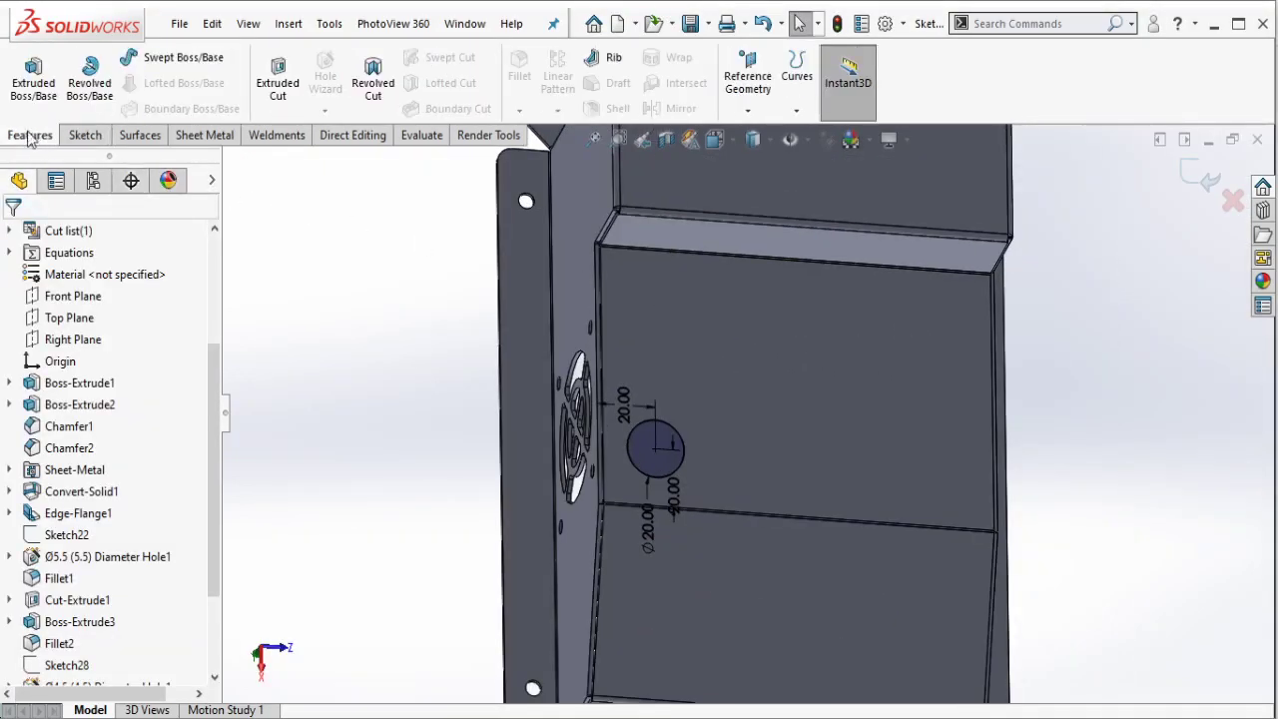
Step: Extrude-cut the Ø20 circle as a hole, then start a Linear Pattern
{"action": "left_click", "coordinate": [275, 95]}
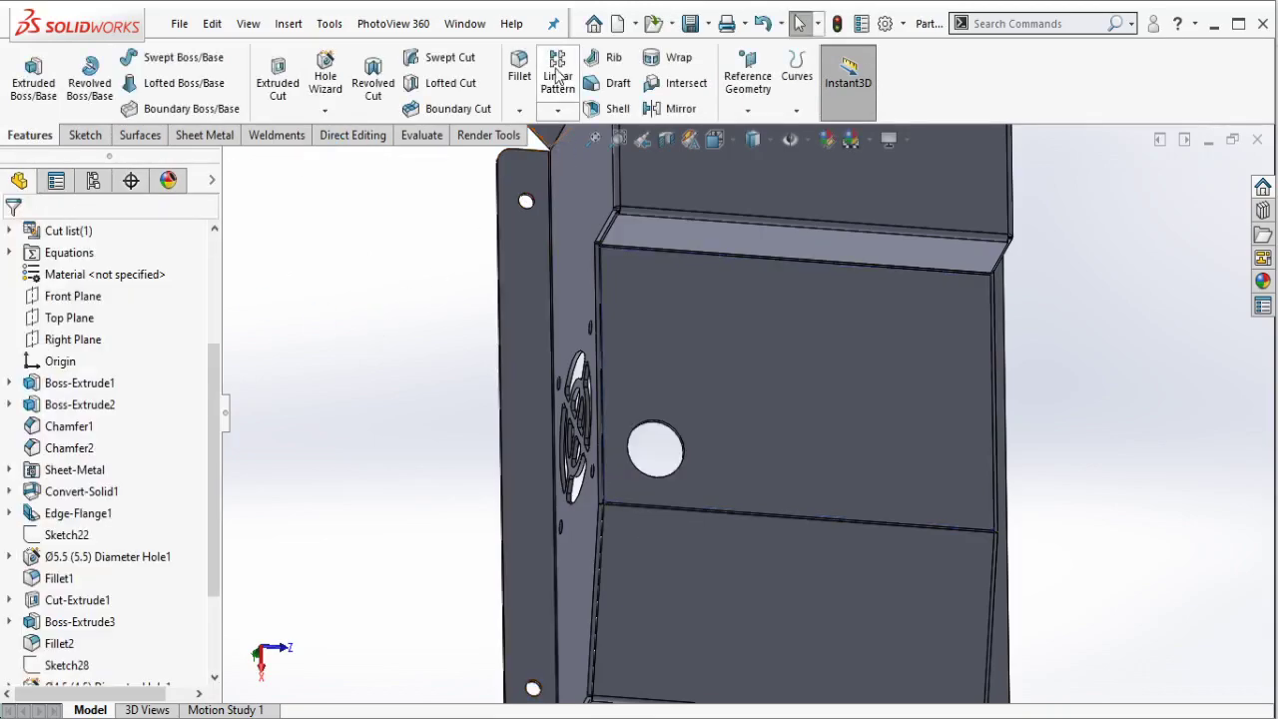
{"action": "left_click", "coordinate": [557, 72]}
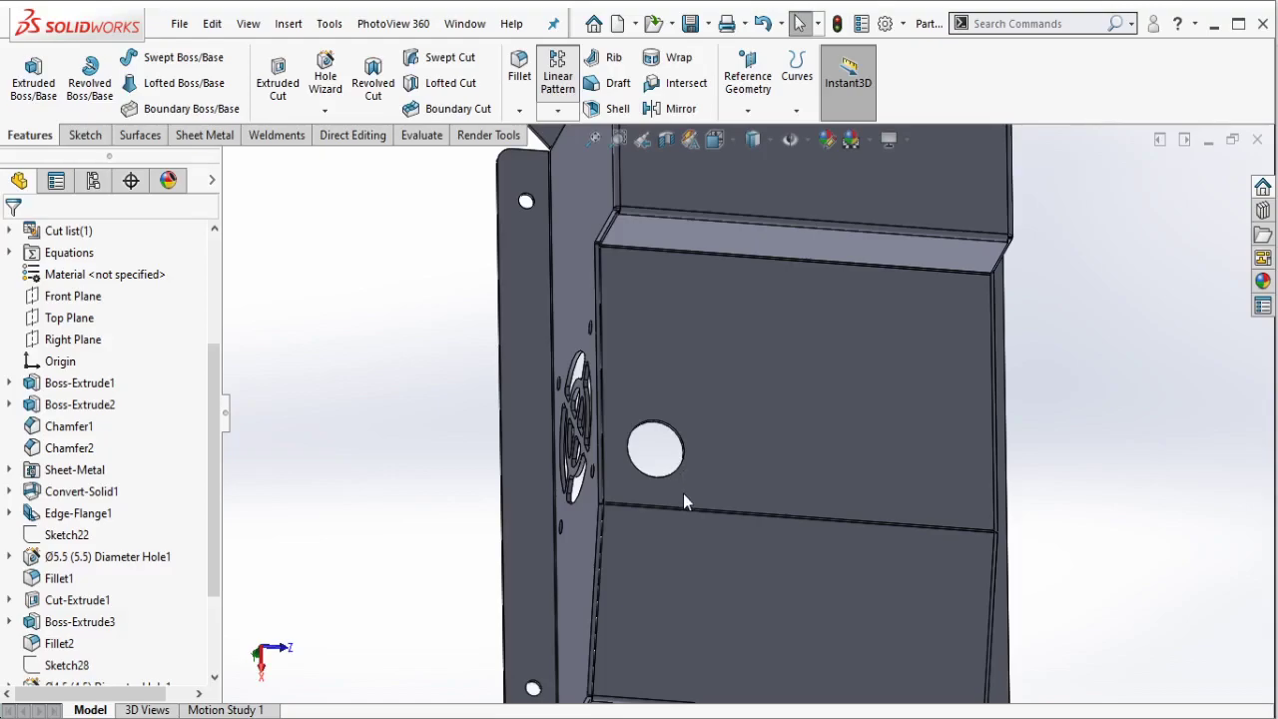
{"action": "scroll", "coordinate": [683, 493], "scroll_direction": "down", "scroll_amount": 3}
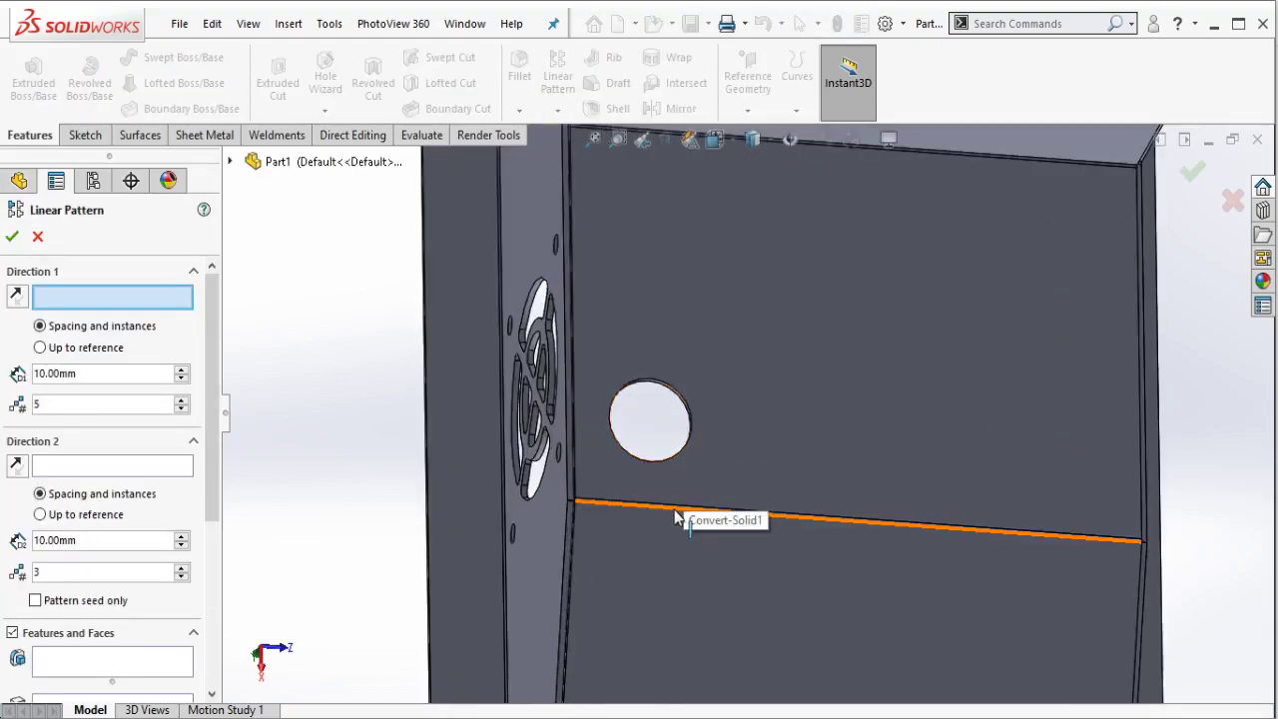
Step: Set the lower edge as Direction 1 and choose the Cut-Extrude3 hole to pattern
{"action": "left_click", "coordinate": [674, 507]}
{"action": "right_click", "coordinate": [80, 292]}
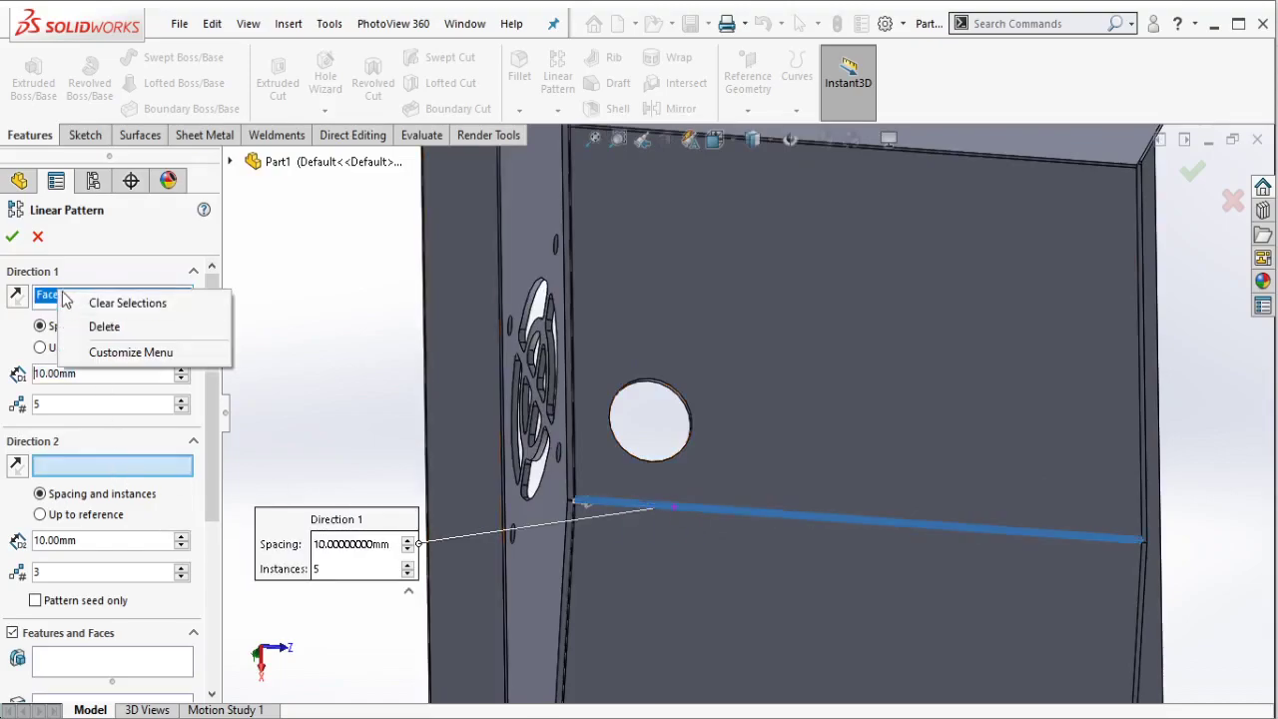
{"action": "left_click", "coordinate": [115, 302]}
{"action": "scroll", "coordinate": [673, 534], "scroll_direction": "down", "scroll_amount": 2}
{"action": "left_click", "coordinate": [685, 496]}
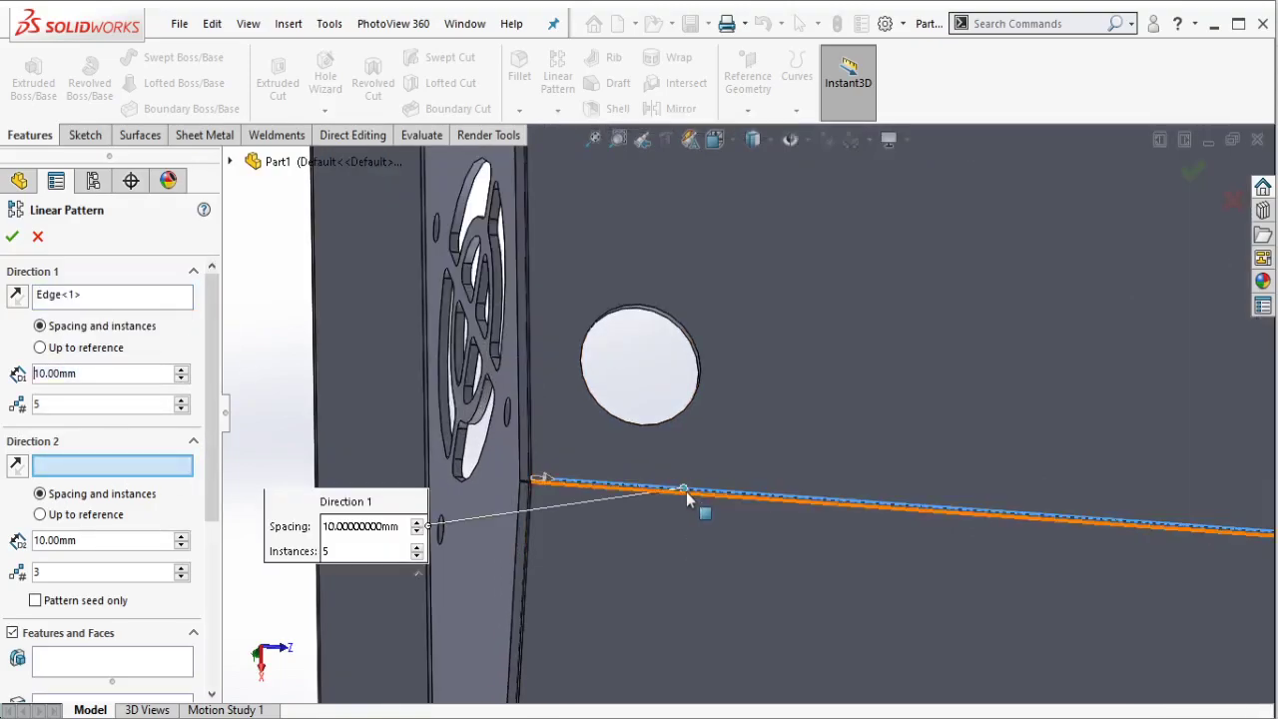
{"action": "left_click", "coordinate": [120, 655]}
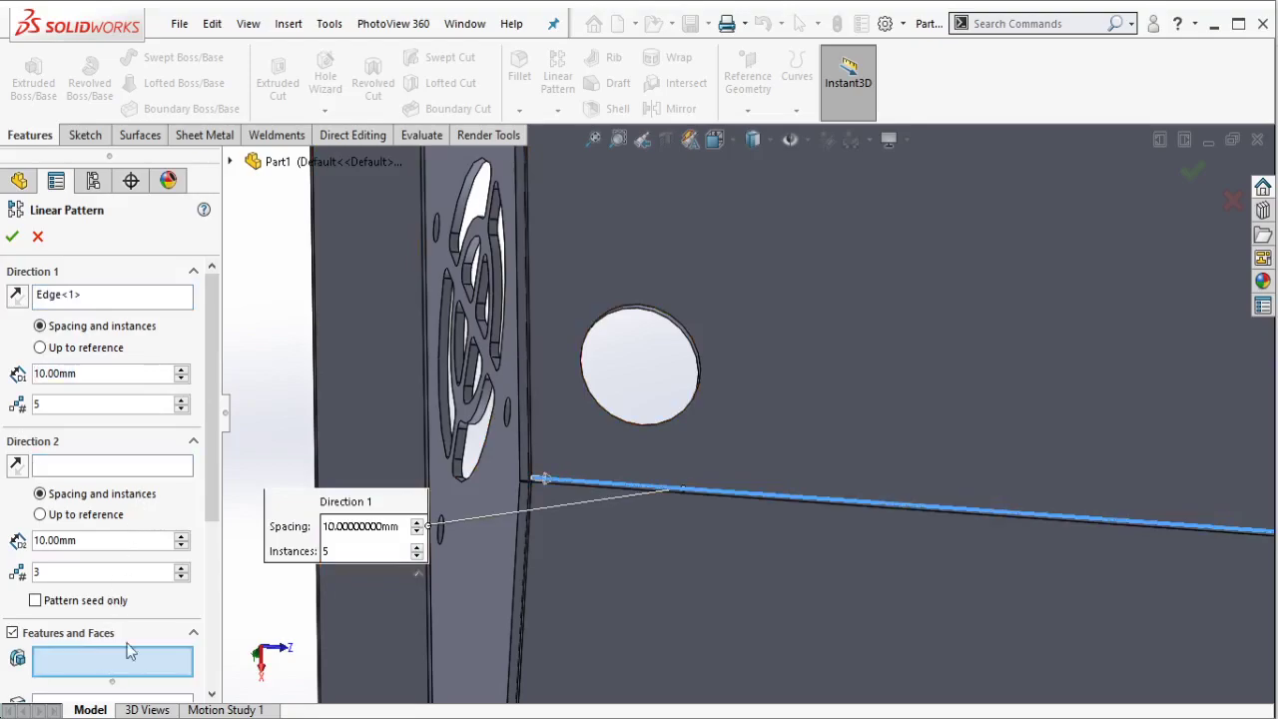
{"action": "scroll", "coordinate": [699, 355], "scroll_direction": "down", "scroll_amount": 3}
{"action": "left_click", "coordinate": [659, 340]}
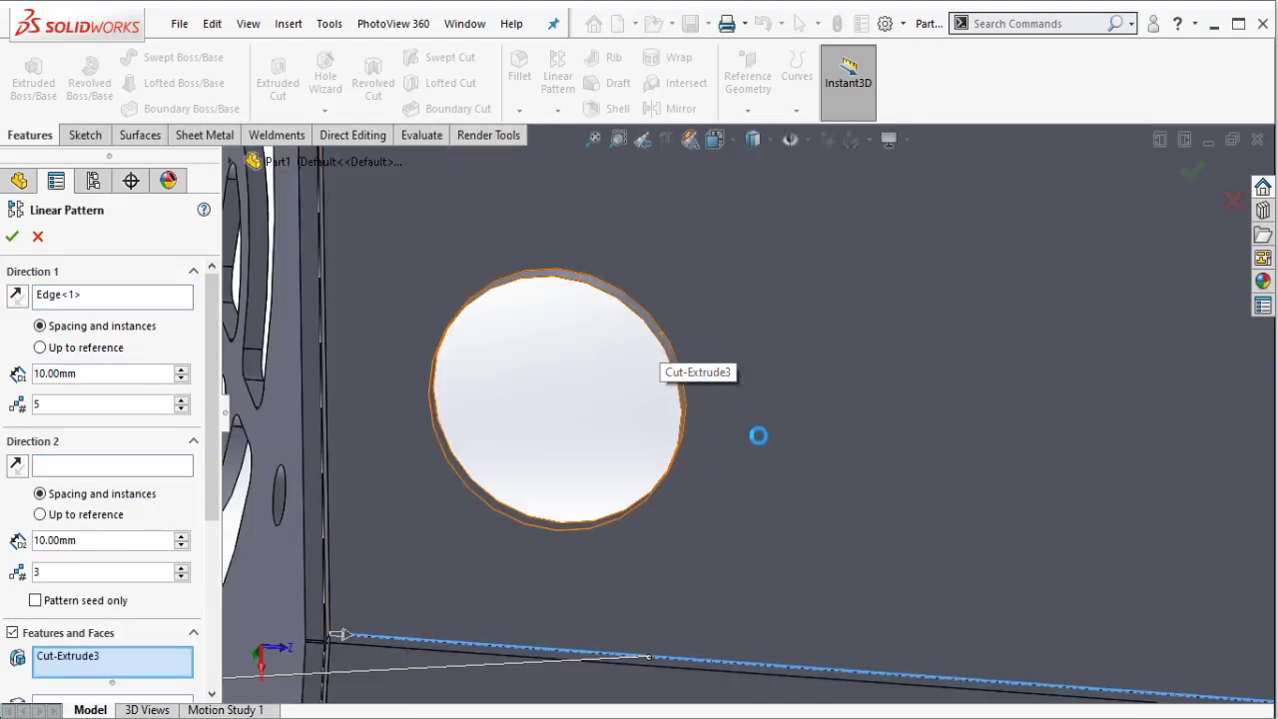
Step: Set 35 mm spacing and 4 instances, then cancel the pattern
{"action": "scroll", "coordinate": [759, 434], "scroll_direction": "up", "scroll_amount": 3}
{"action": "left_click", "coordinate": [182, 371]}
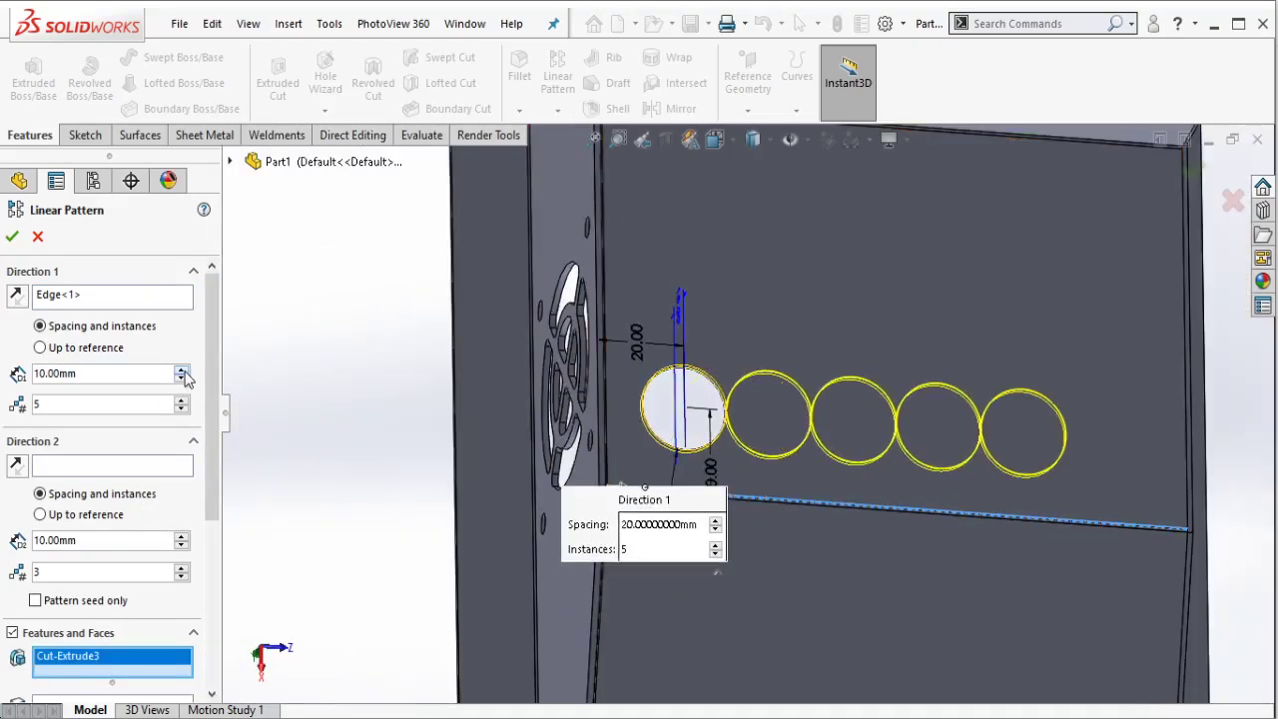
{"action": "left_click", "coordinate": [182, 371]}
{"action": "left_click", "coordinate": [182, 408]}
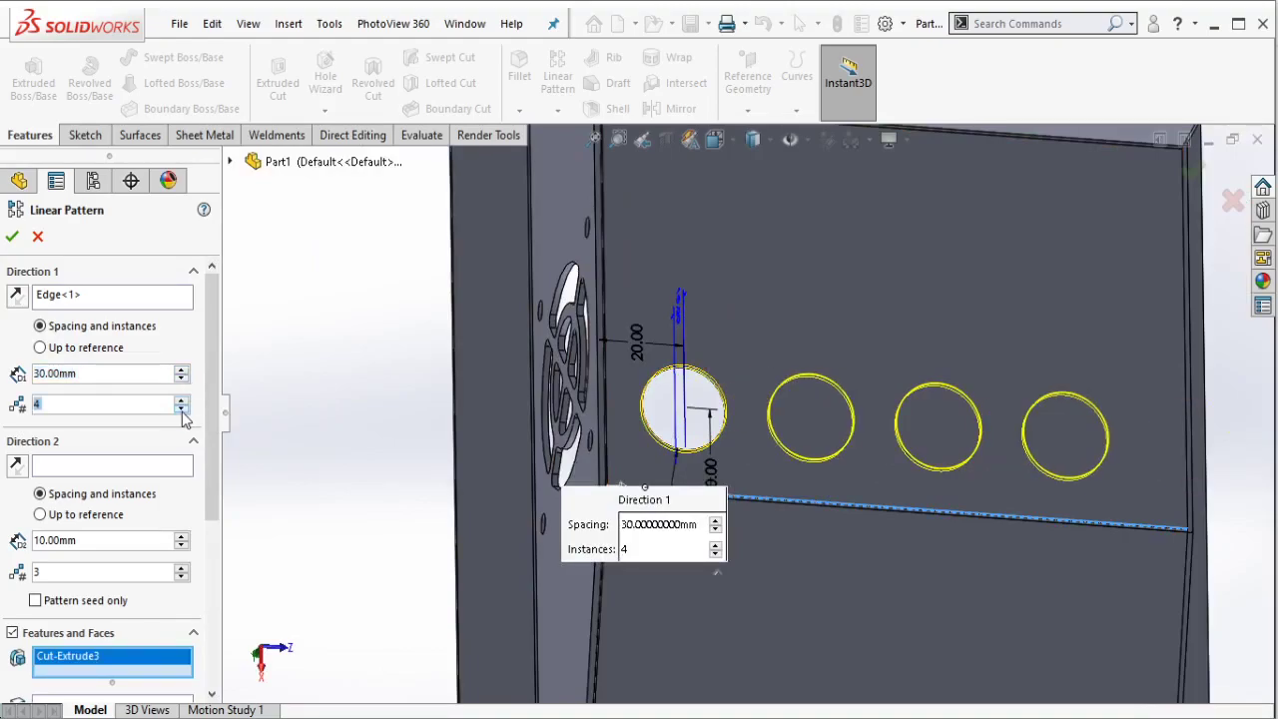
{"action": "left_click_drag", "start_coordinate": [137, 376], "coordinate": [2, 373]}
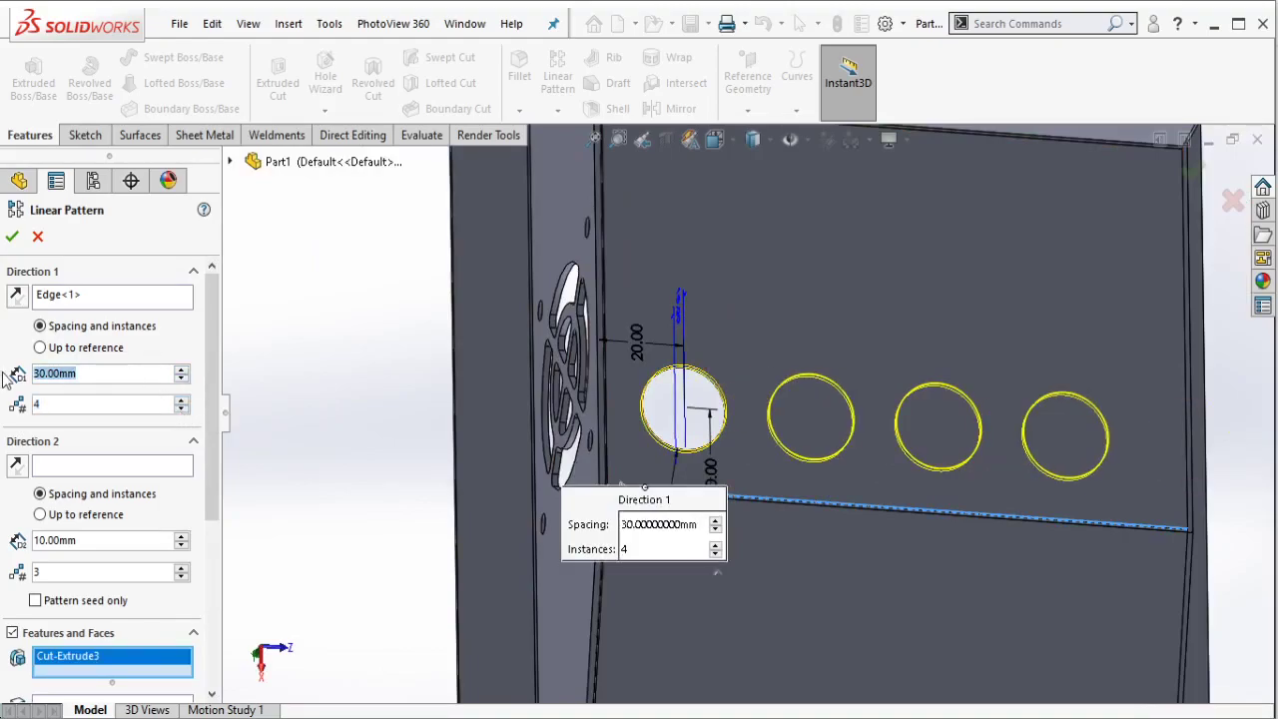
{"action": "type", "text": "3"}
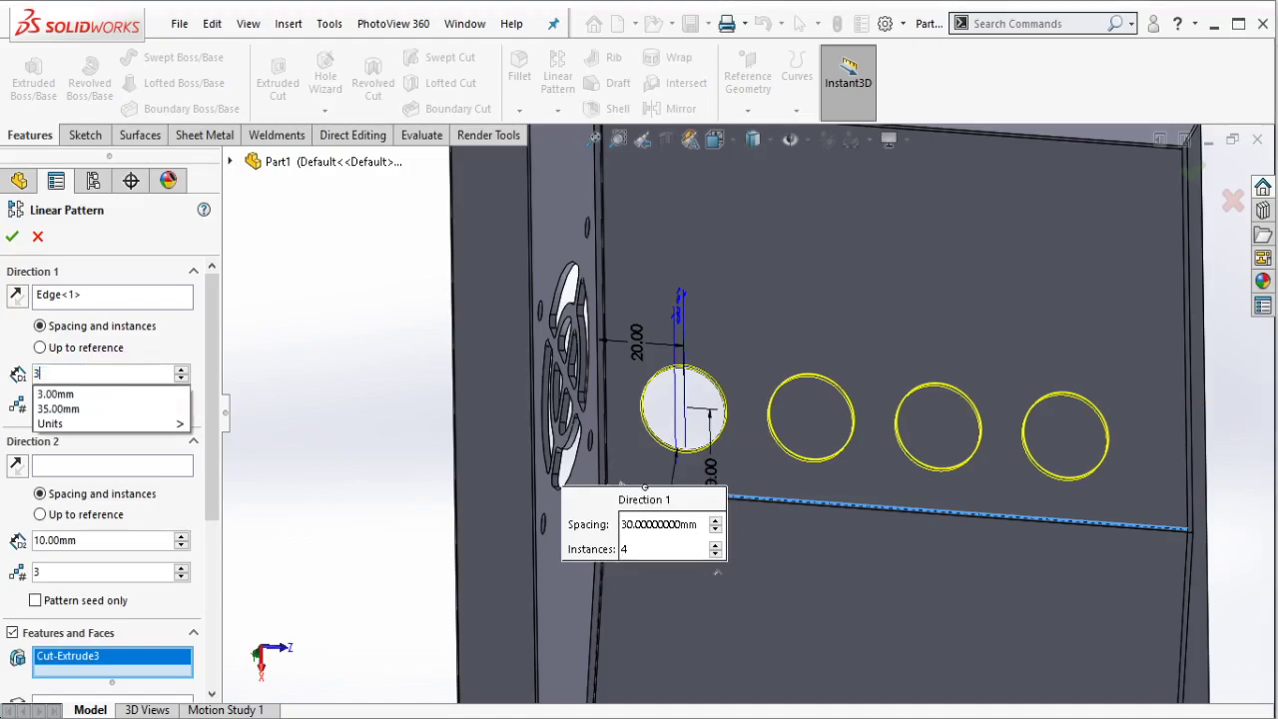
{"action": "type", "text": "5"}
{"action": "key", "text": "Return"}
{"action": "middle_click_drag", "start_coordinate": [248, 423], "coordinate": [308, 417]}
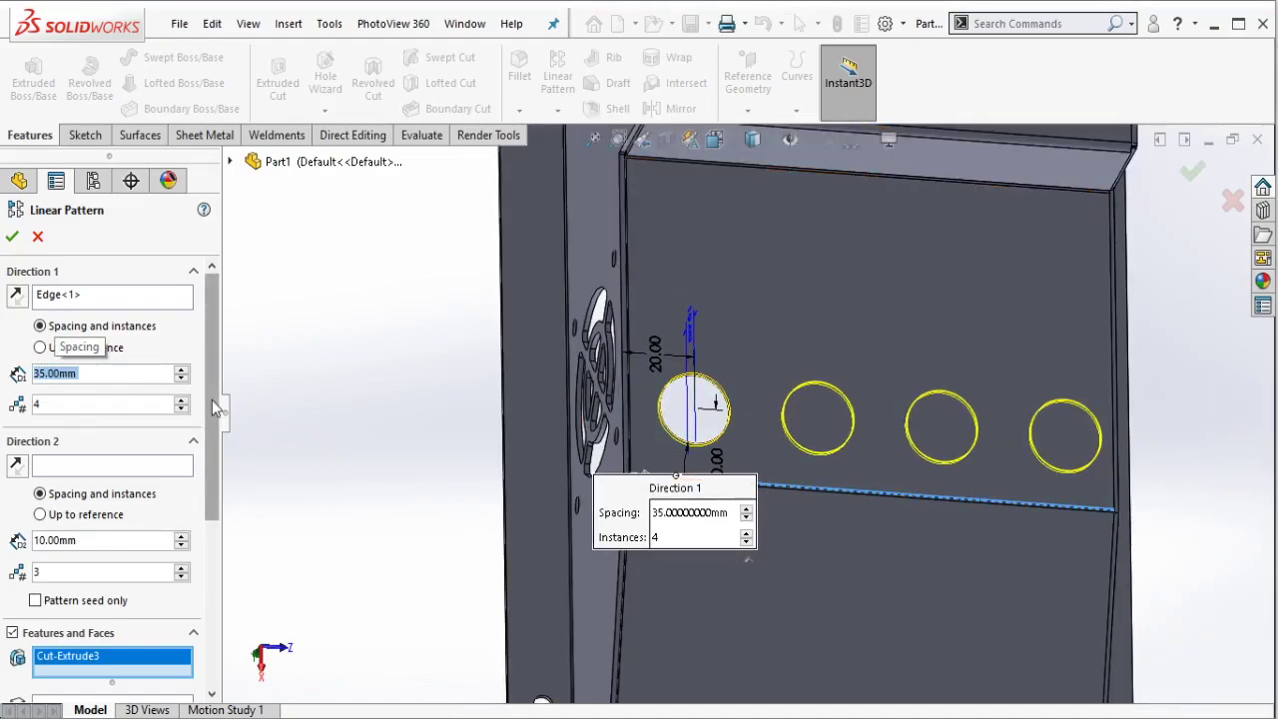
{"action": "left_click", "coordinate": [38, 236]}
Step: Change the round hole's Ø20 diameter dimension to 15 mm
{"action": "scroll", "coordinate": [734, 425], "scroll_direction": "down", "scroll_amount": 3}
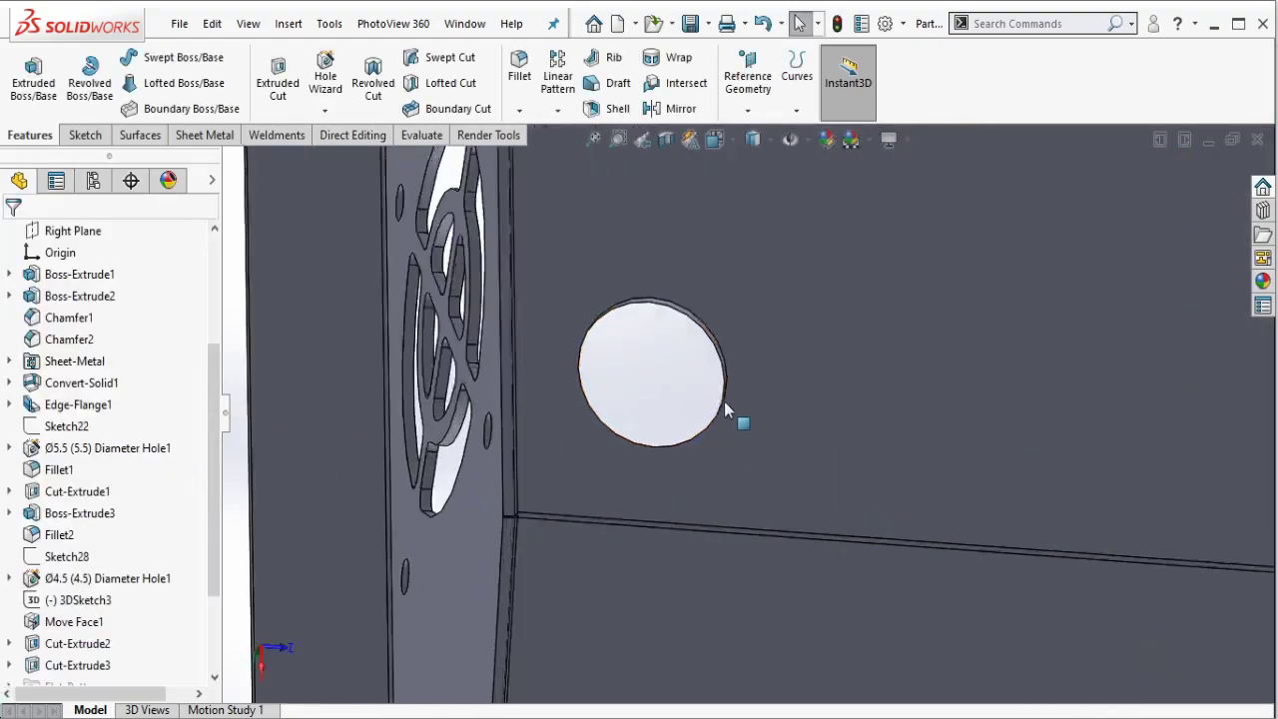
{"action": "scroll", "coordinate": [728, 410], "scroll_direction": "down", "scroll_amount": 3}
{"action": "left_click", "coordinate": [715, 392]}
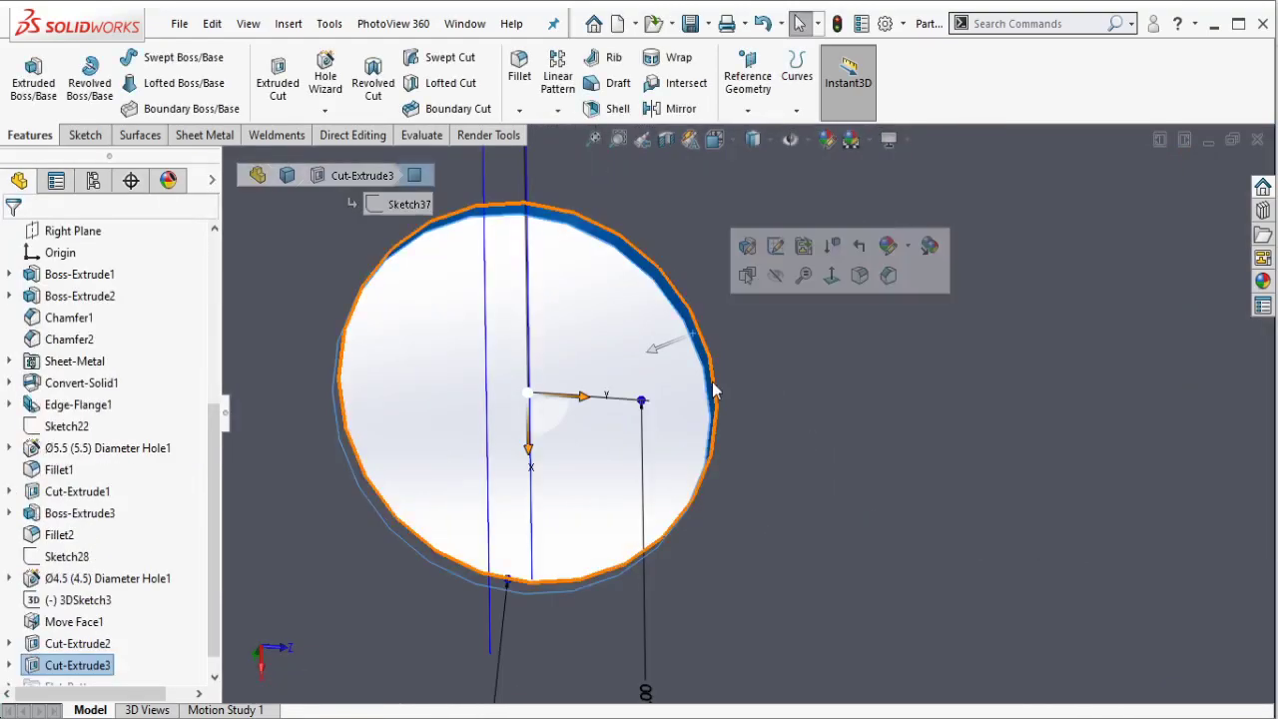
{"action": "scroll", "coordinate": [715, 391], "scroll_direction": "up", "scroll_amount": 3}
{"action": "scroll", "coordinate": [725, 527], "scroll_direction": "up", "scroll_amount": 1}
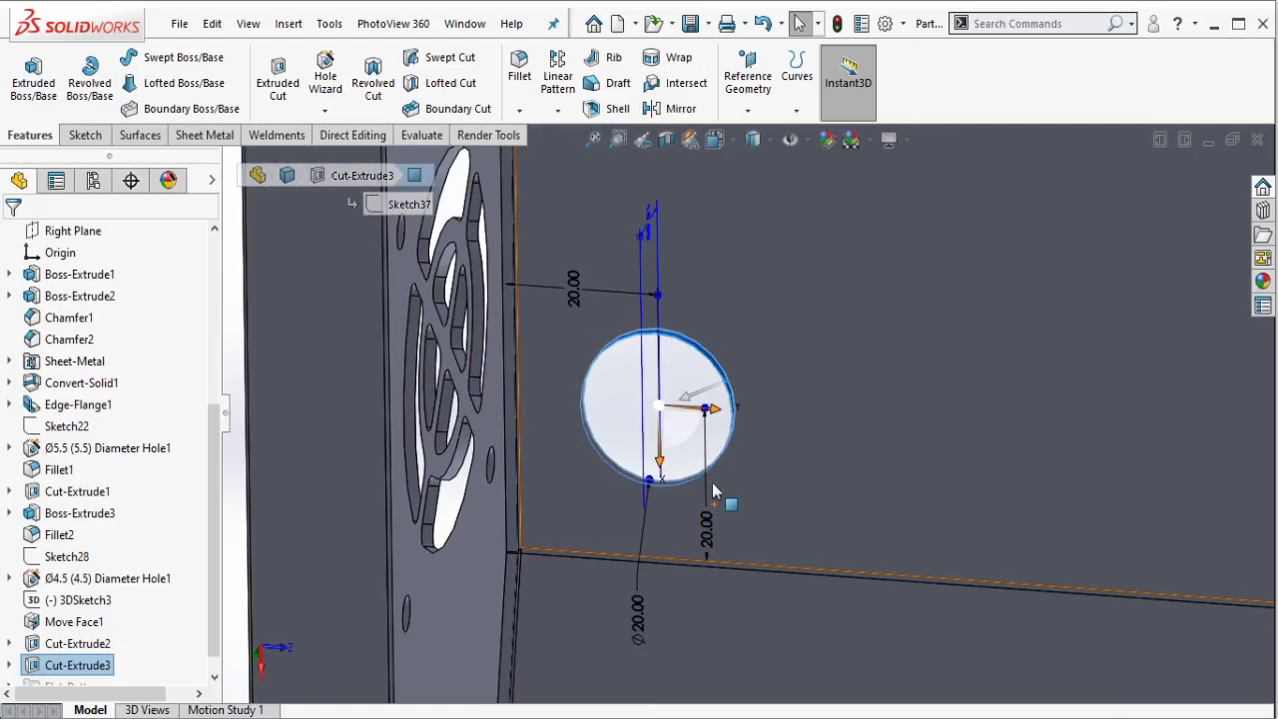
{"action": "double_click", "coordinate": [641, 631]}
{"action": "type", "text": "15"}
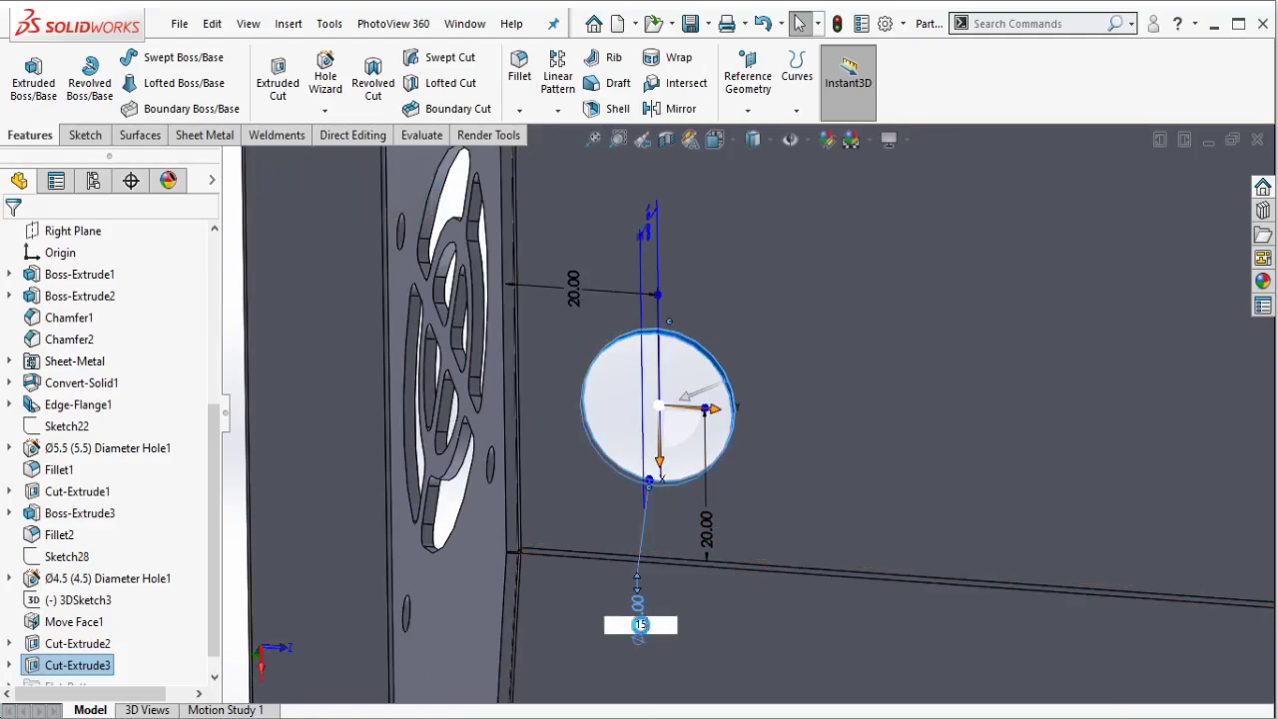
{"action": "key", "text": "Return"}
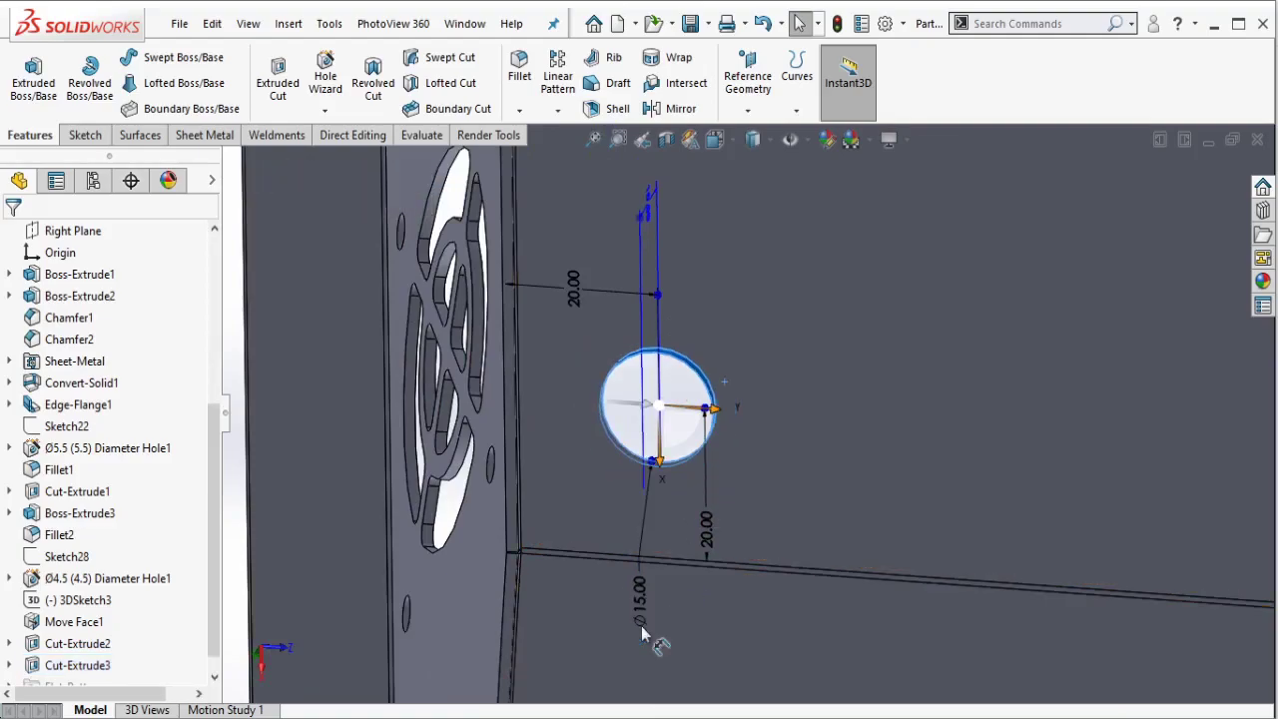
{"action": "left_click", "coordinate": [603, 318]}
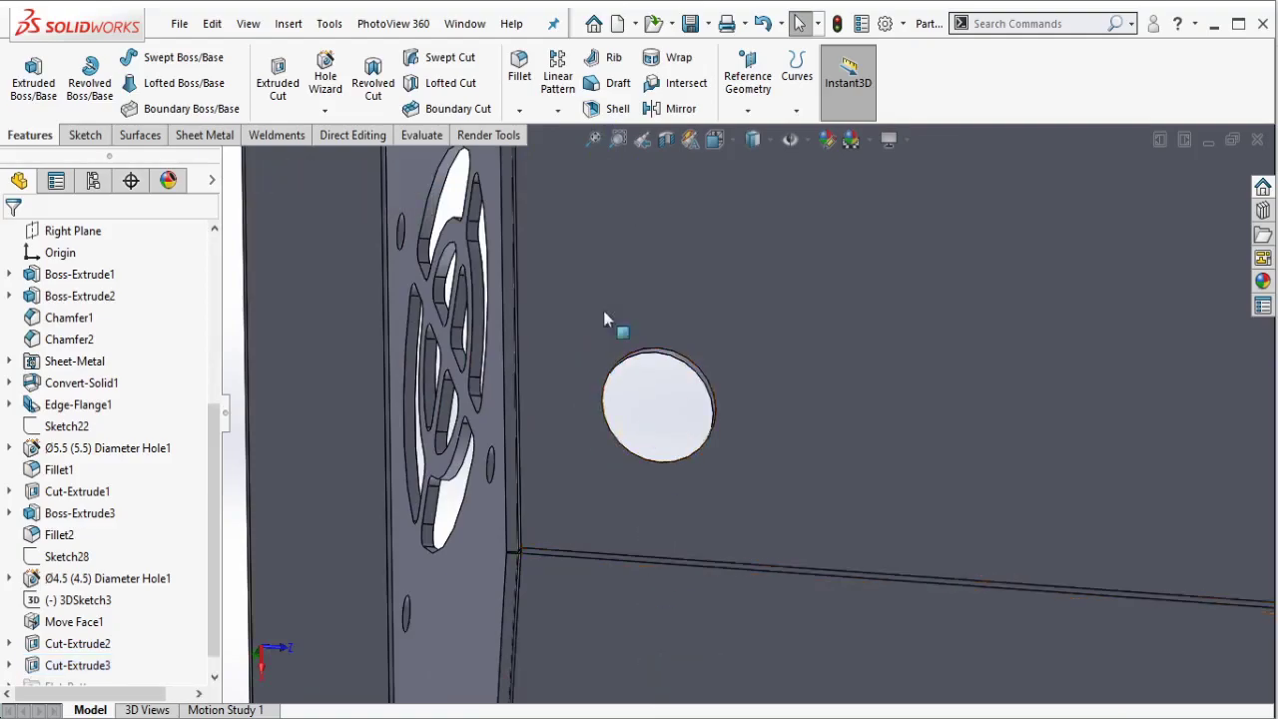
Step: Pattern the Cut-Extrude3 hole along the lower edge at 20 mm spacing
{"action": "left_click", "coordinate": [601, 562]}
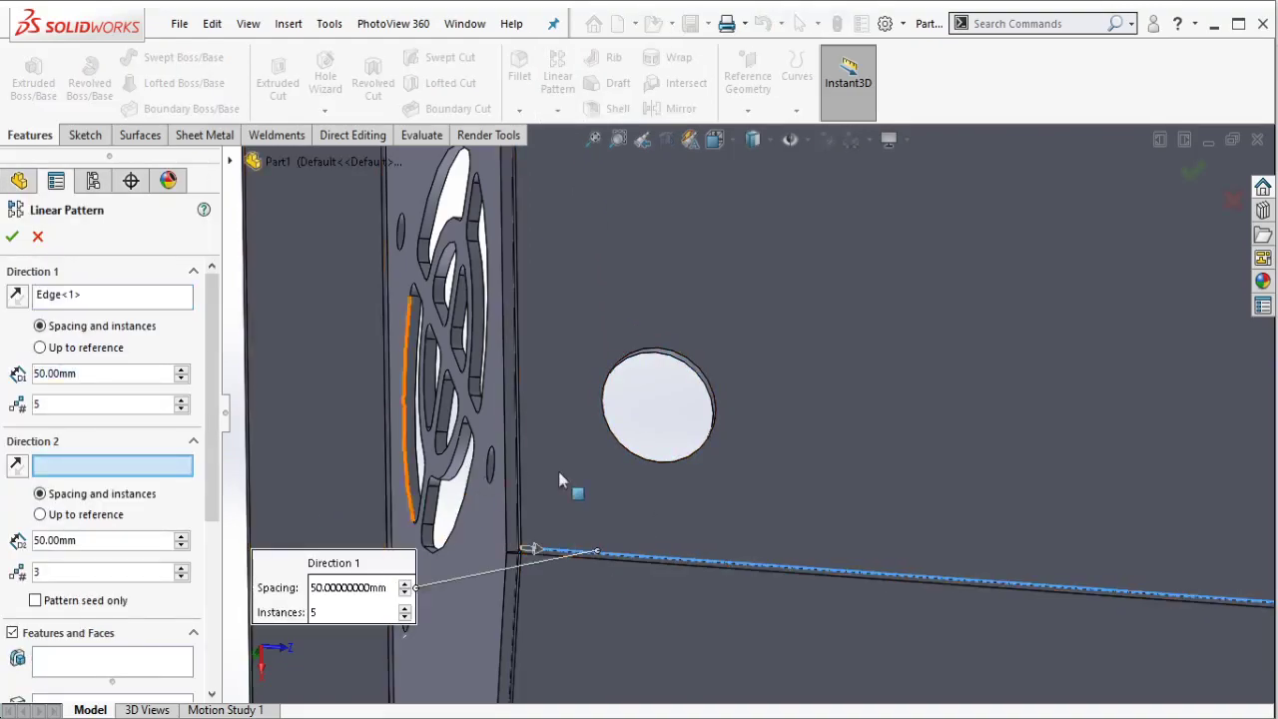
{"action": "left_click", "coordinate": [110, 659]}
{"action": "scroll", "coordinate": [721, 387], "scroll_direction": "down", "scroll_amount": 5}
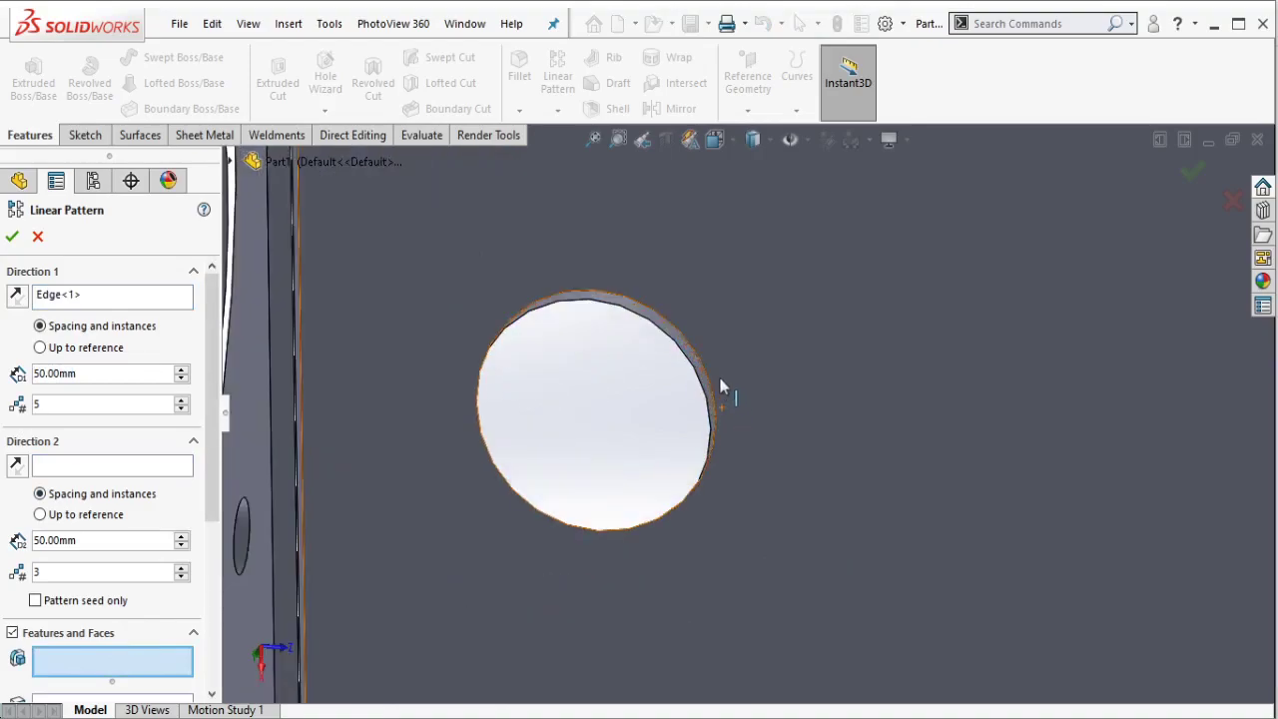
{"action": "left_click", "coordinate": [693, 363]}
{"action": "scroll", "coordinate": [769, 449], "scroll_direction": "up", "scroll_amount": 3}
{"action": "scroll", "coordinate": [895, 424], "scroll_direction": "up", "scroll_amount": 2}
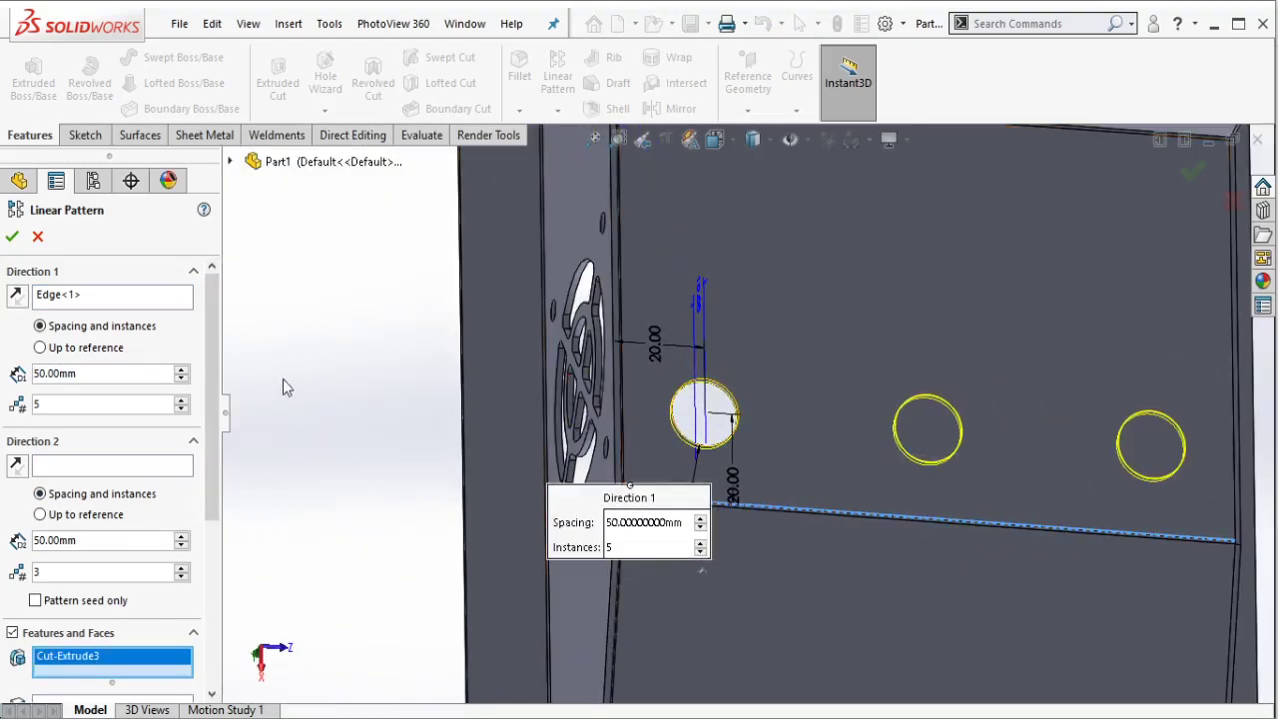
{"action": "left_click", "coordinate": [181, 378]}
{"action": "left_click", "coordinate": [181, 378]}
{"action": "left_click", "coordinate": [180, 378]}
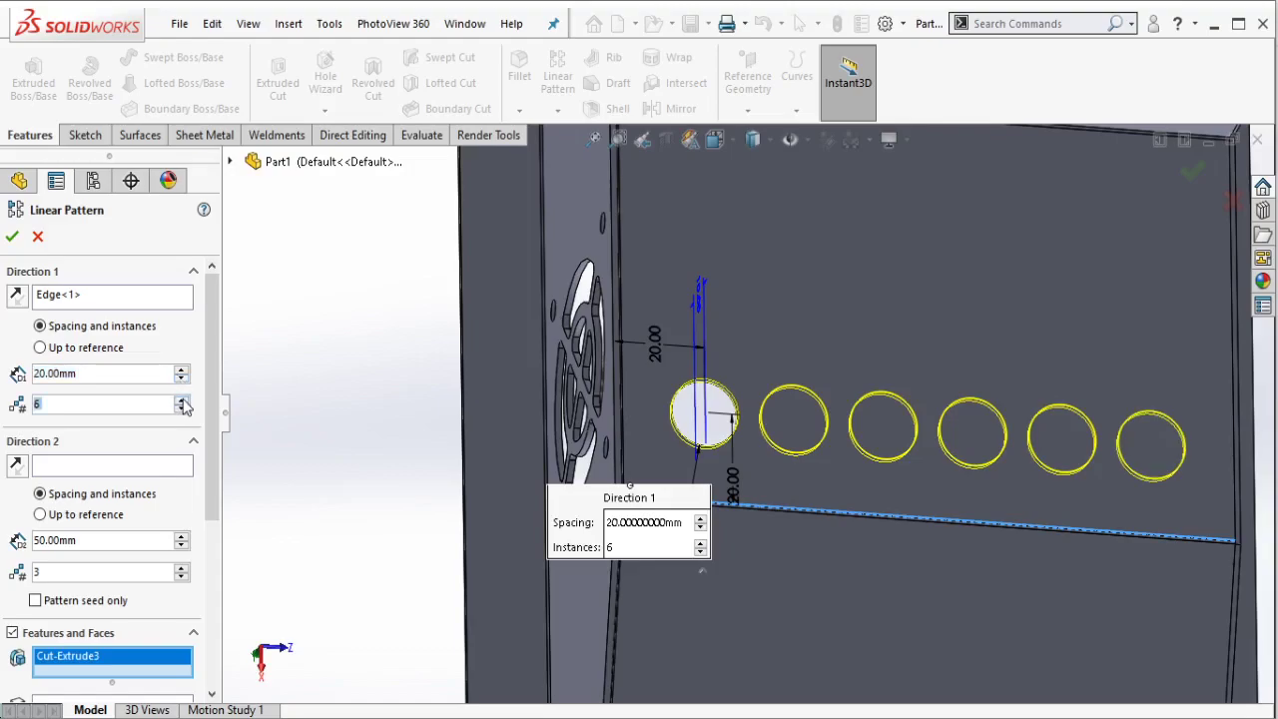
Step: Add the vertical panel edge as Direction 2 with 20 mm spacing and 4 rows
{"action": "left_click", "coordinate": [133, 469]}
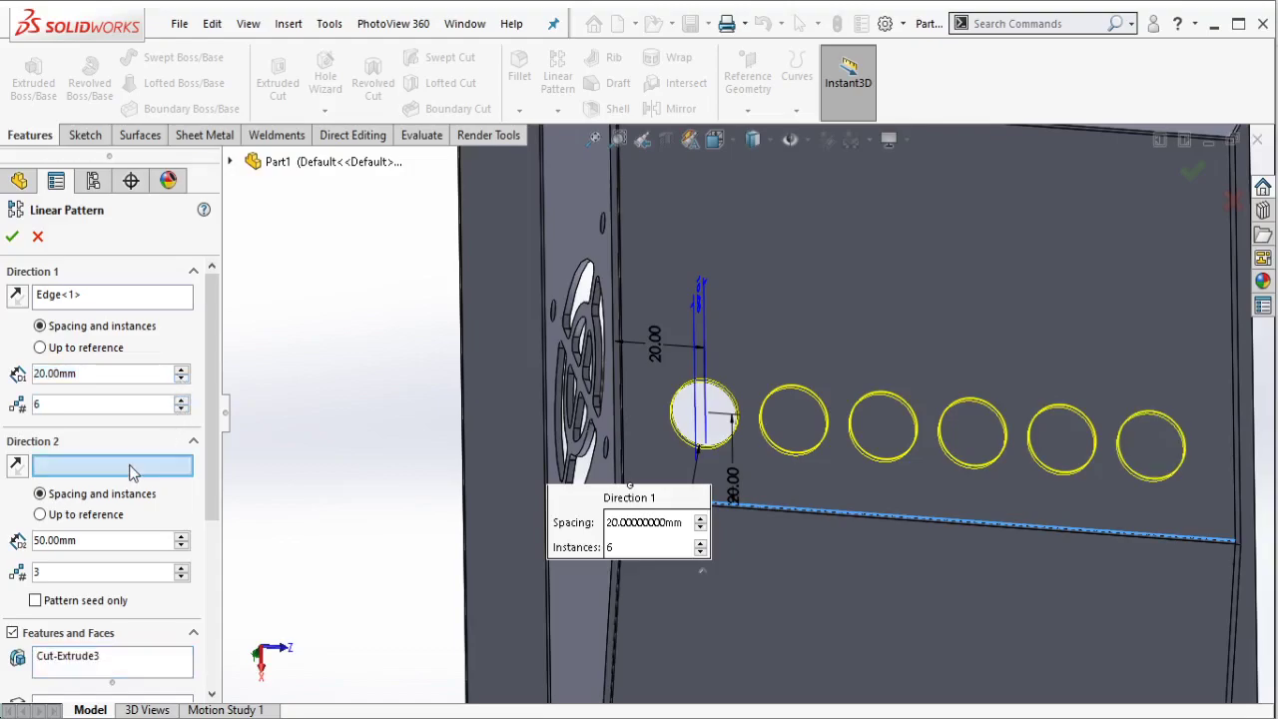
{"action": "left_click", "coordinate": [622, 299]}
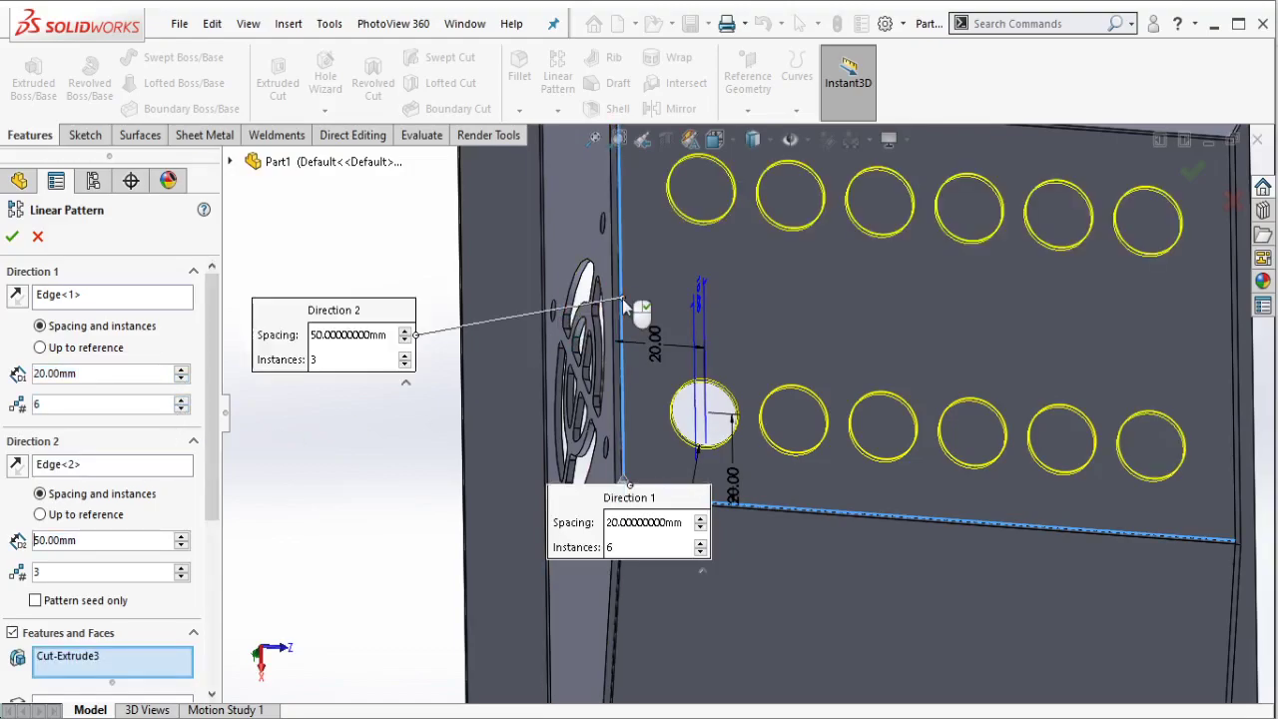
{"action": "left_click", "coordinate": [180, 546]}
{"action": "left_click", "coordinate": [181, 546]}
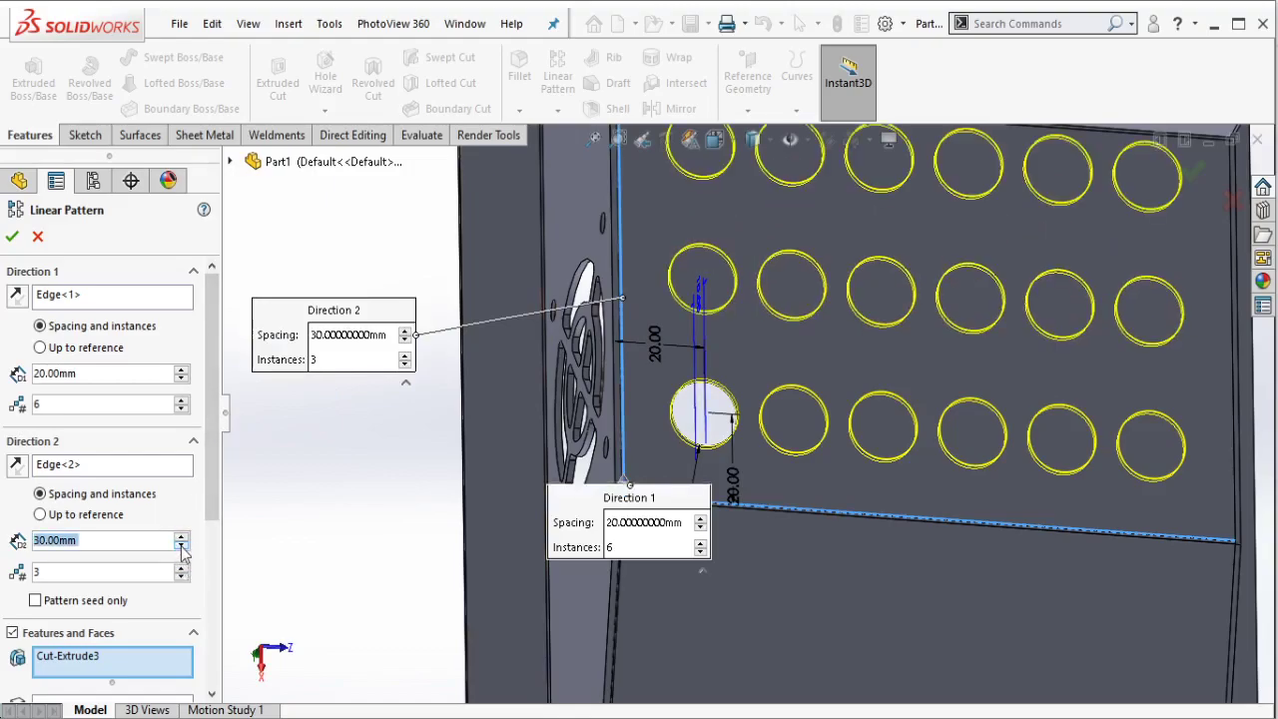
{"action": "left_click", "coordinate": [181, 546]}
{"action": "left_click", "coordinate": [180, 546]}
{"action": "left_click", "coordinate": [182, 538]}
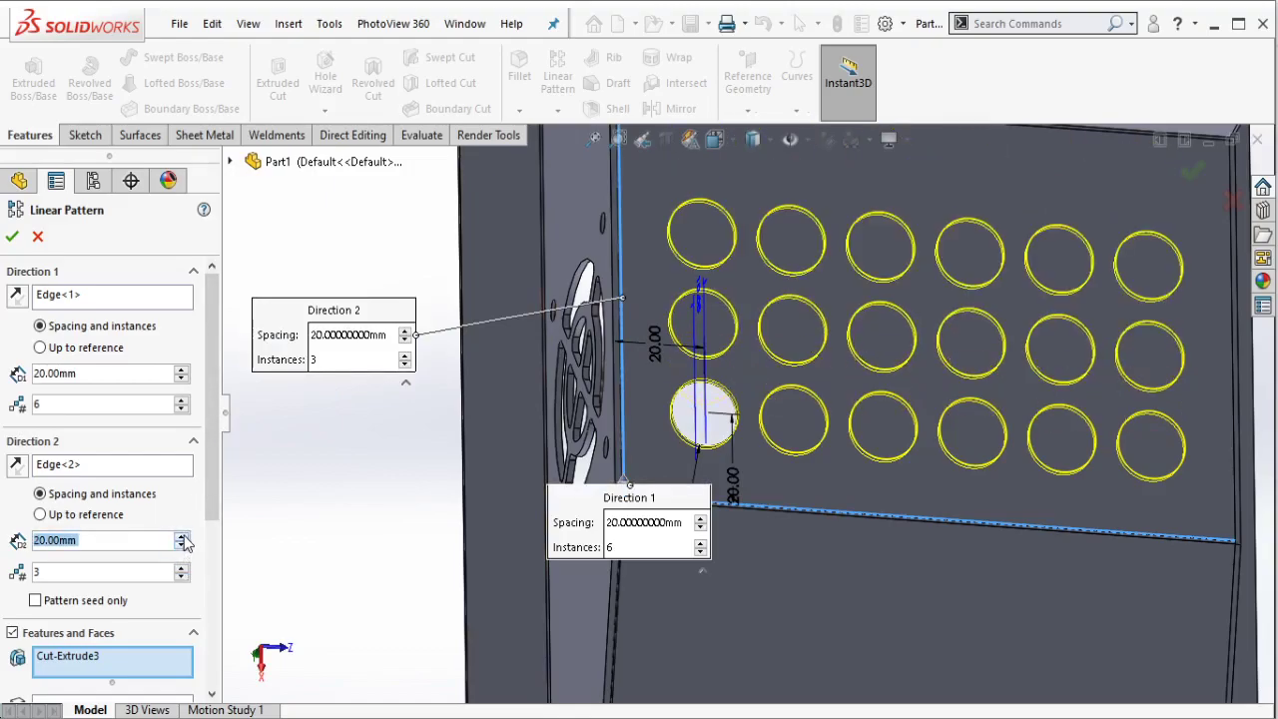
{"action": "left_click", "coordinate": [180, 566]}
{"action": "scroll", "coordinate": [904, 360], "scroll_direction": "down", "scroll_amount": 2}
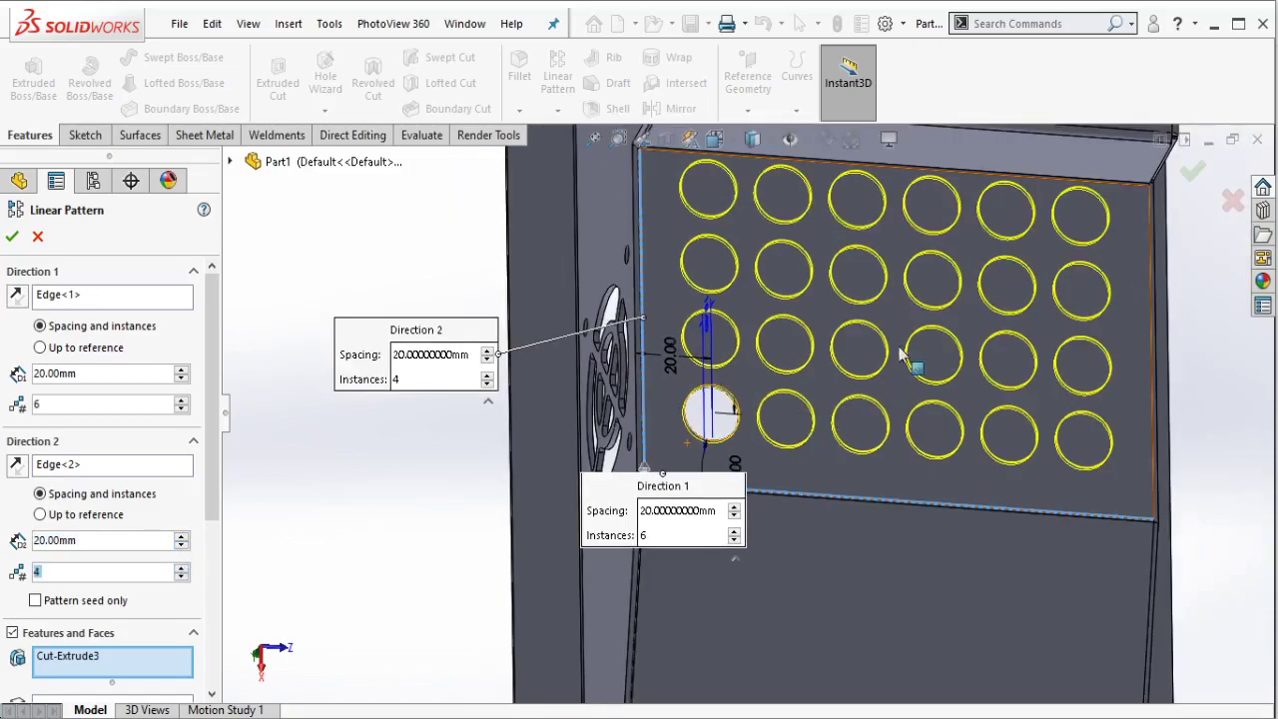
{"action": "middle_click_drag", "start_coordinate": [905, 359], "coordinate": [818, 417]}
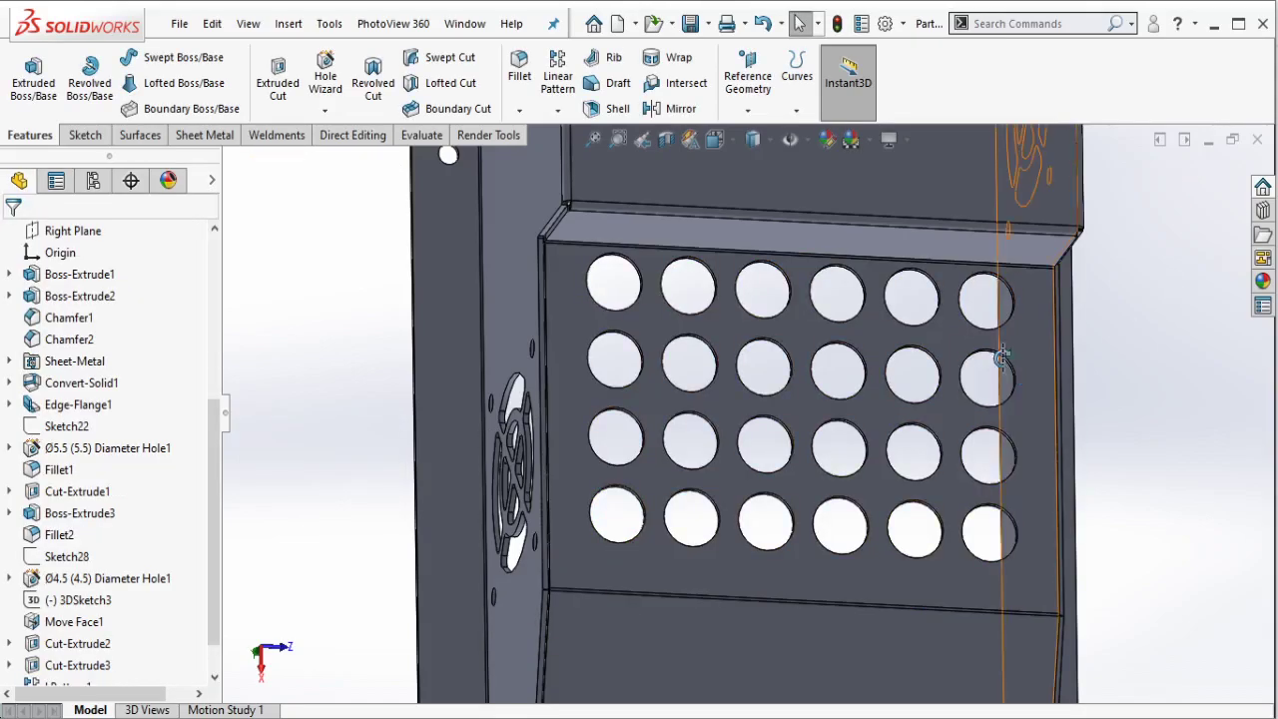
Step: Bring up Delete Face from the Direct Editing tools
{"action": "middle_click_drag", "start_coordinate": [1178, 264], "coordinate": [1035, 317]}
{"action": "scroll", "coordinate": [1036, 317], "scroll_direction": "down", "scroll_amount": 2}
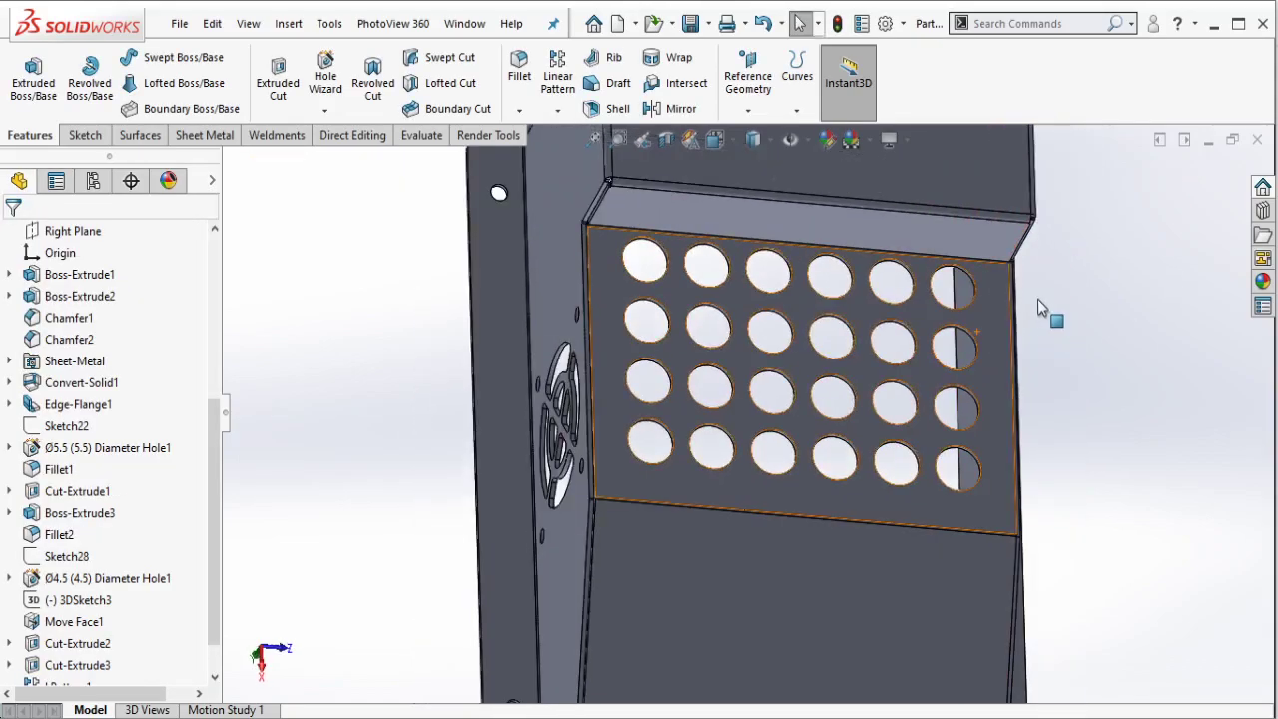
{"action": "left_click", "coordinate": [351, 134]}
{"action": "scroll", "coordinate": [1119, 278], "scroll_direction": "up", "scroll_amount": 3}
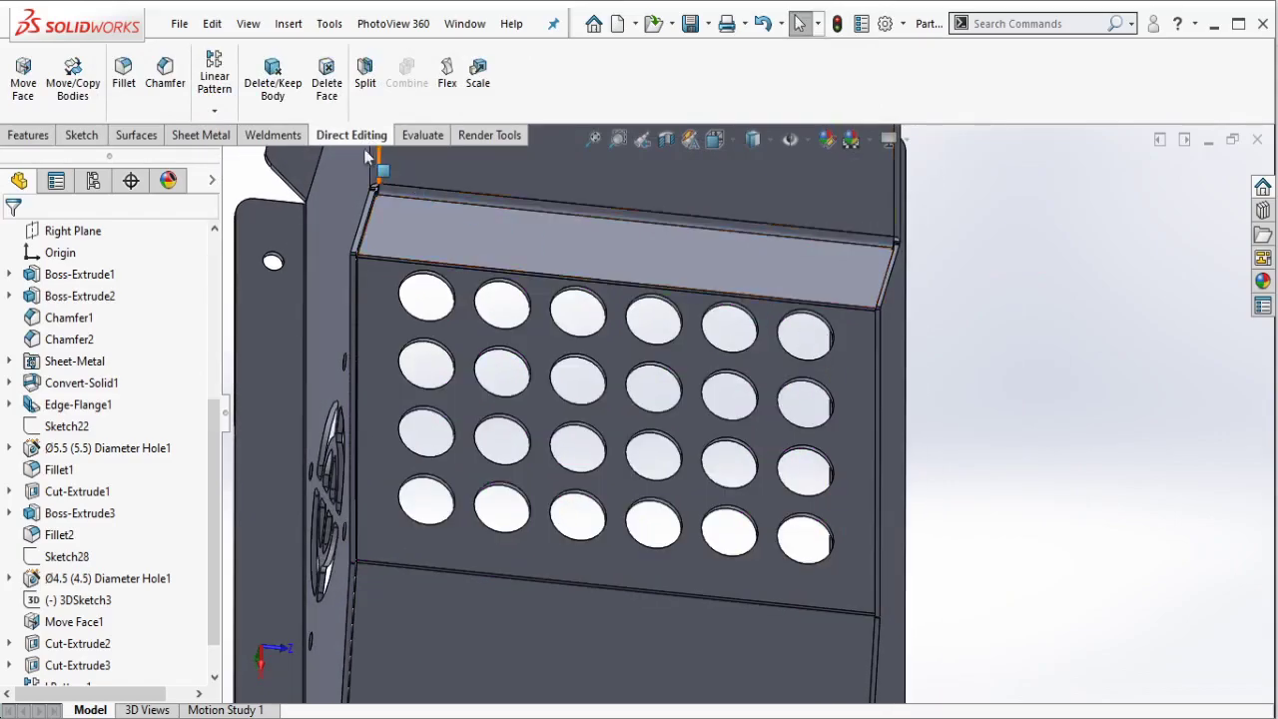
{"action": "left_click", "coordinate": [326, 80]}
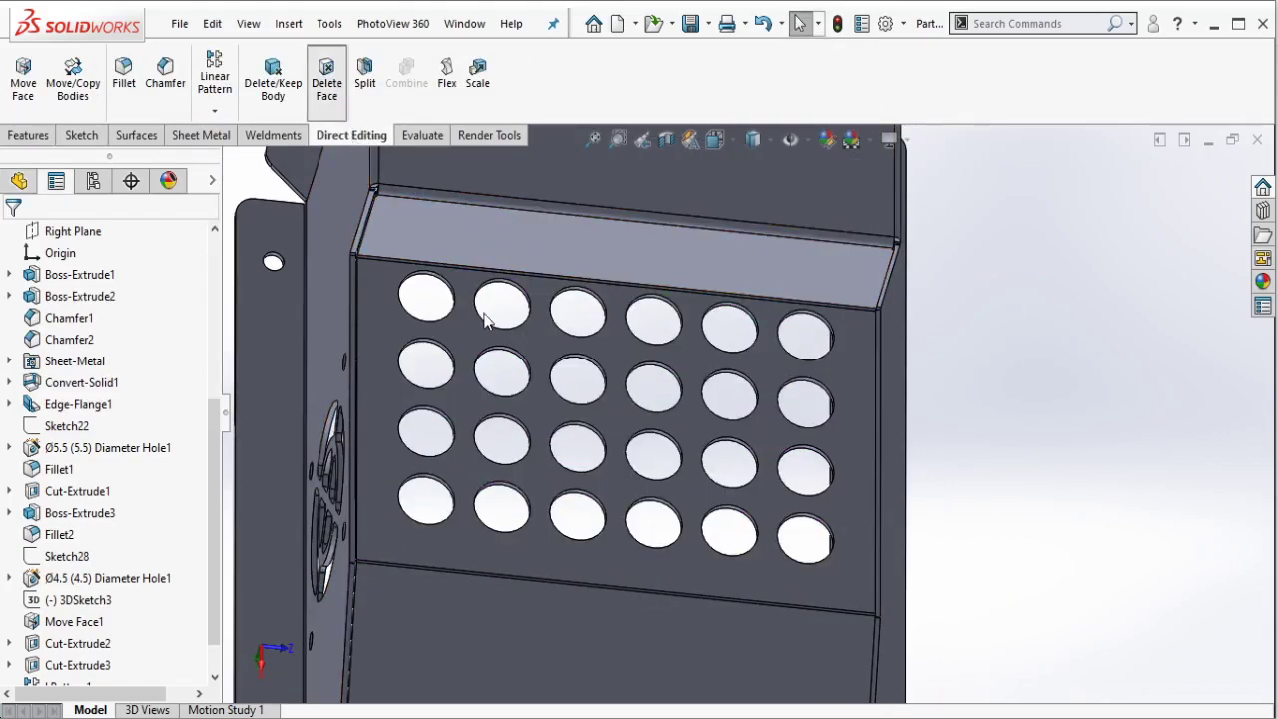
Step: Select the top-left hole and three lower-right holes for Delete and Patch
{"action": "scroll", "coordinate": [483, 312], "scroll_direction": "up", "scroll_amount": 5}
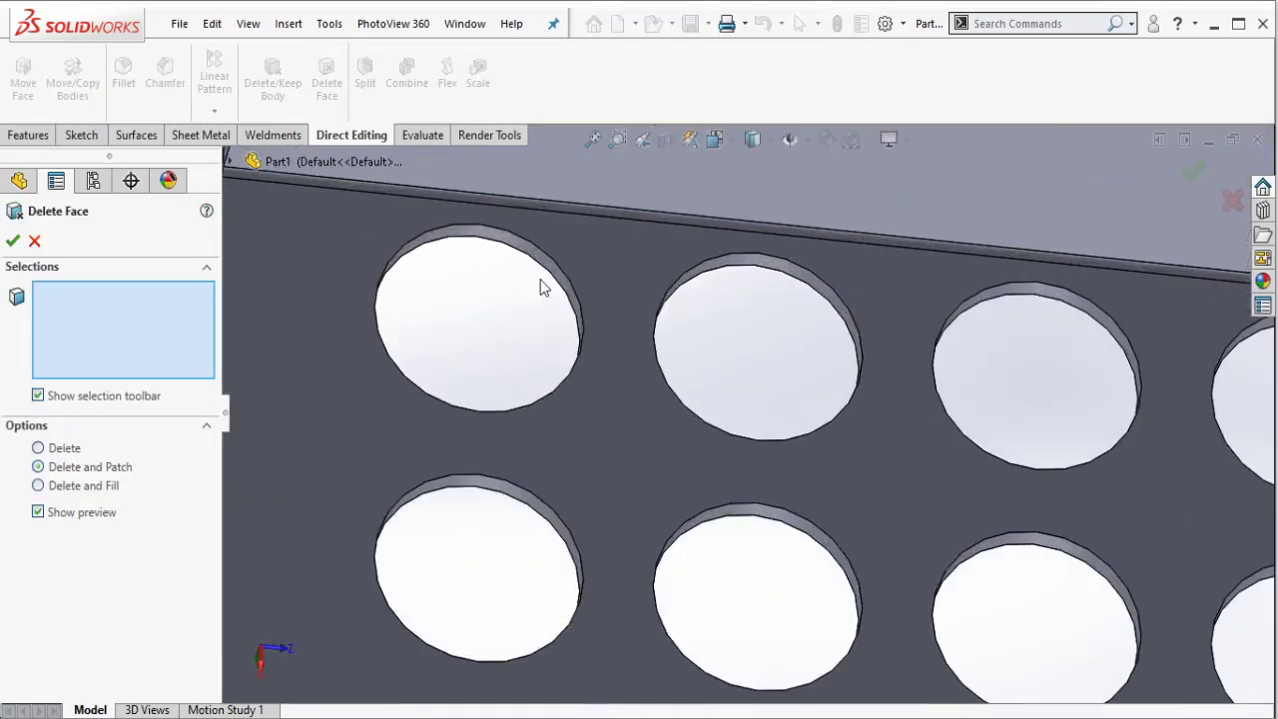
{"action": "left_click", "coordinate": [616, 286]}
{"action": "scroll", "coordinate": [917, 508], "scroll_direction": "down", "scroll_amount": 8}
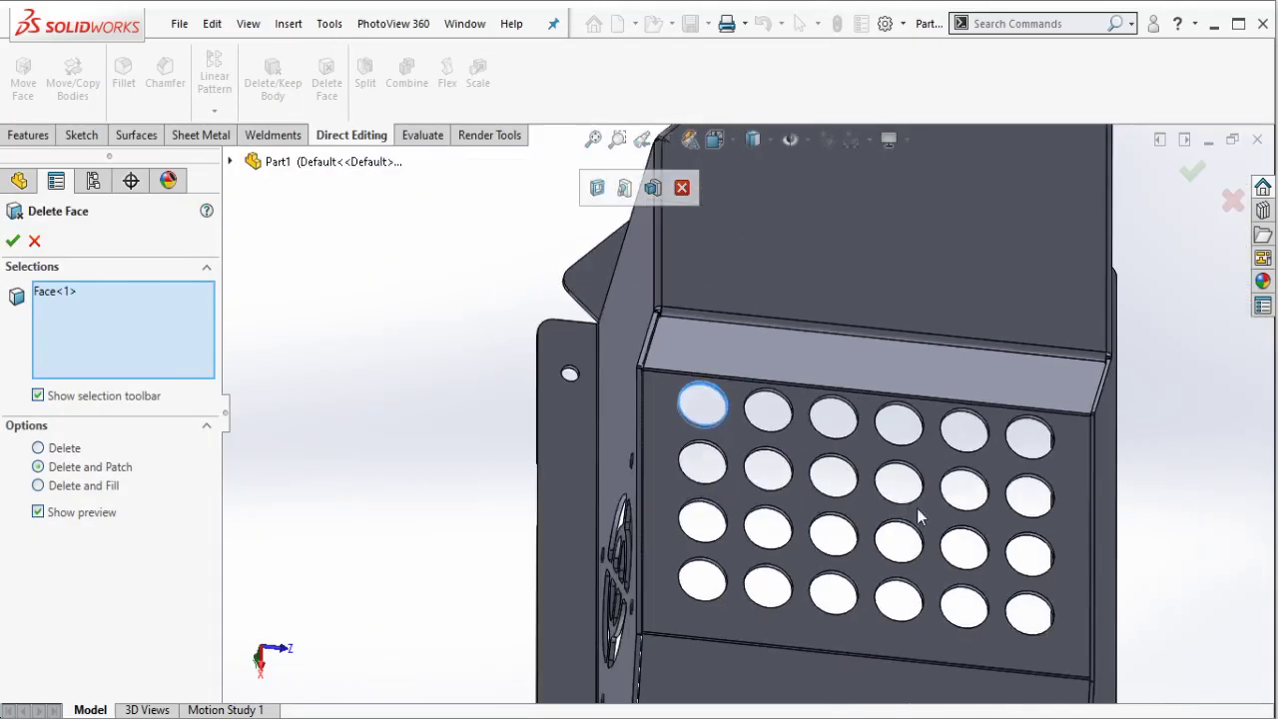
{"action": "scroll", "coordinate": [920, 517], "scroll_direction": "up", "scroll_amount": 1}
{"action": "scroll", "coordinate": [920, 517], "scroll_direction": "up", "scroll_amount": 5}
{"action": "left_click", "coordinate": [779, 482]}
{"action": "left_click", "coordinate": [533, 471]}
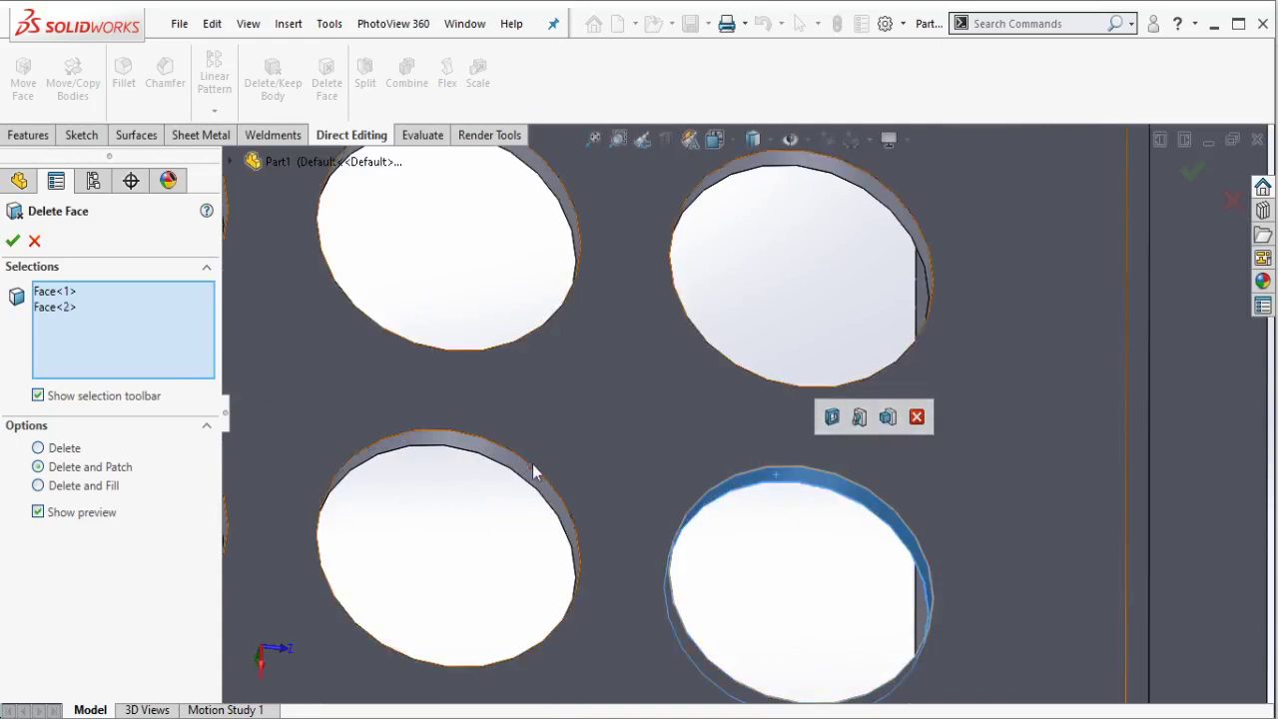
{"action": "left_click", "coordinate": [809, 166]}
{"action": "scroll", "coordinate": [789, 243], "scroll_direction": "down", "scroll_amount": 8}
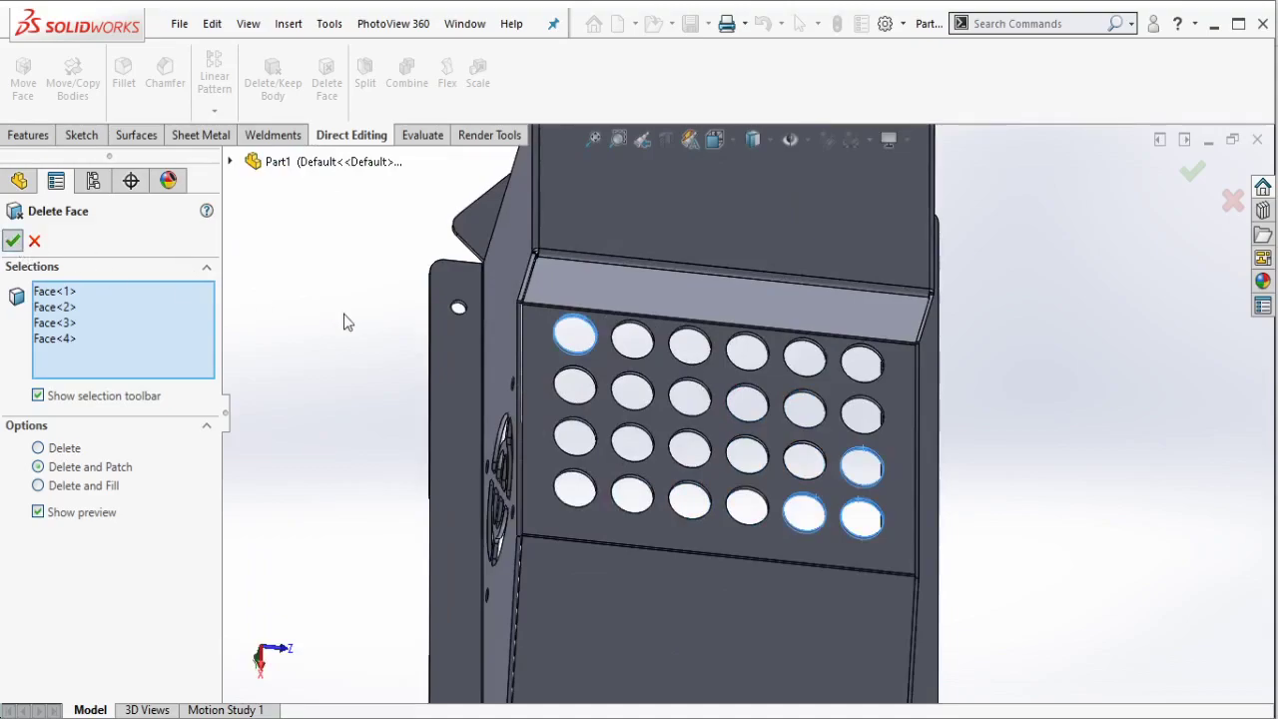
Step: Start a sketch on the bottom flange and draw two circles side by side
{"action": "key", "text": "f"}
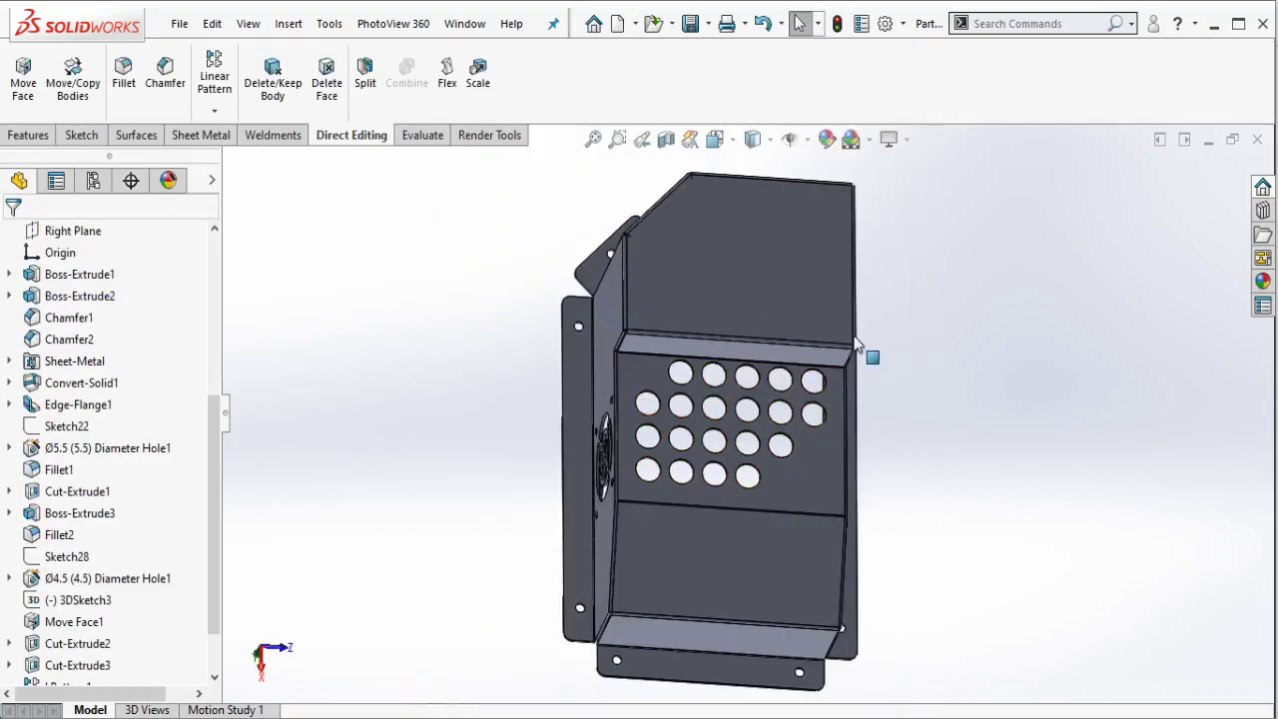
{"action": "scroll", "coordinate": [799, 529], "scroll_direction": "down", "scroll_amount": 3}
{"action": "scroll", "coordinate": [736, 603], "scroll_direction": "up", "scroll_amount": 1}
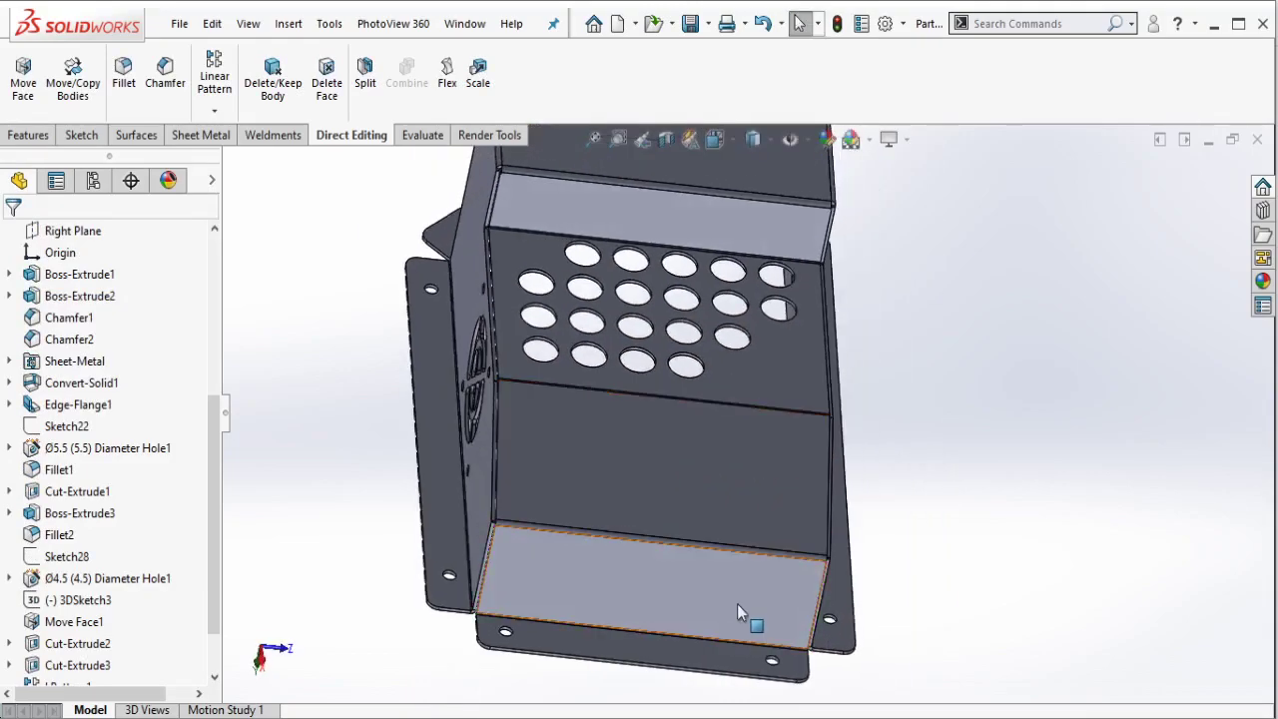
{"action": "scroll", "coordinate": [734, 579], "scroll_direction": "down", "scroll_amount": 3}
{"action": "left_click", "coordinate": [729, 555]}
{"action": "left_click", "coordinate": [811, 499]}
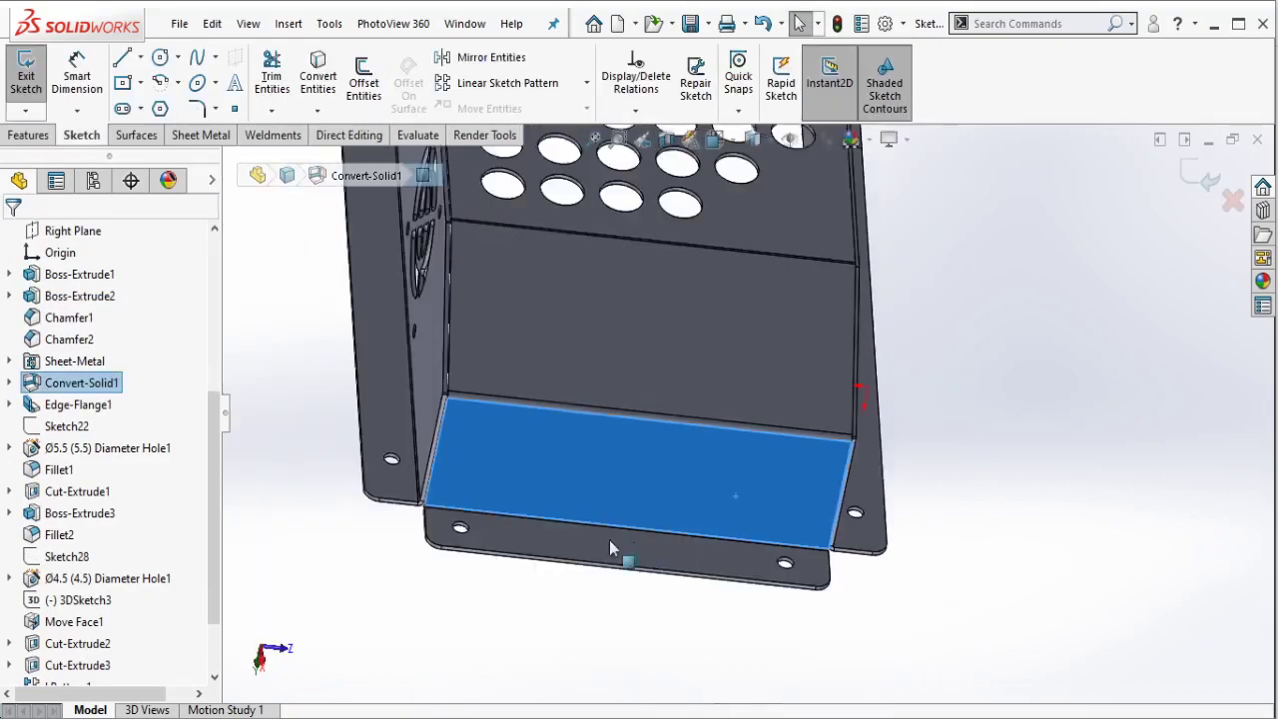
{"action": "left_click", "coordinate": [160, 60]}
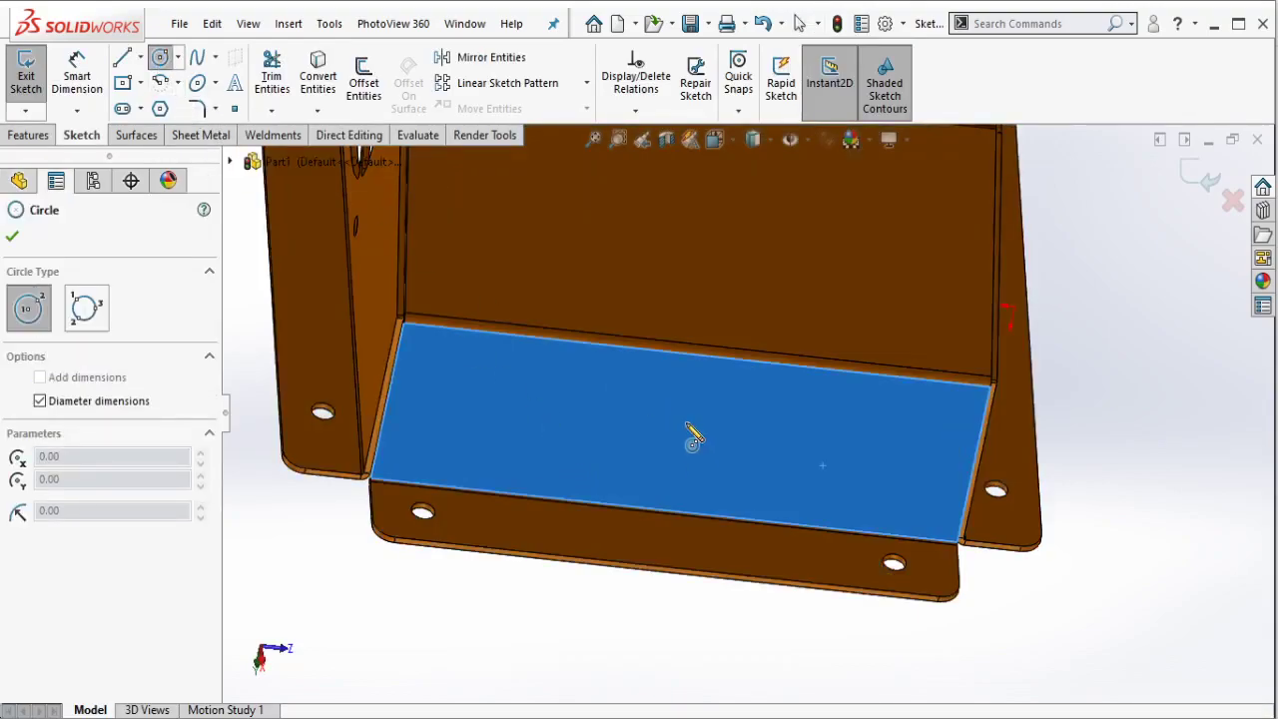
{"action": "left_click", "coordinate": [686, 423]}
{"action": "left_click", "coordinate": [705, 443]}
{"action": "left_click", "coordinate": [829, 473]}
{"action": "left_click", "coordinate": [863, 477]}
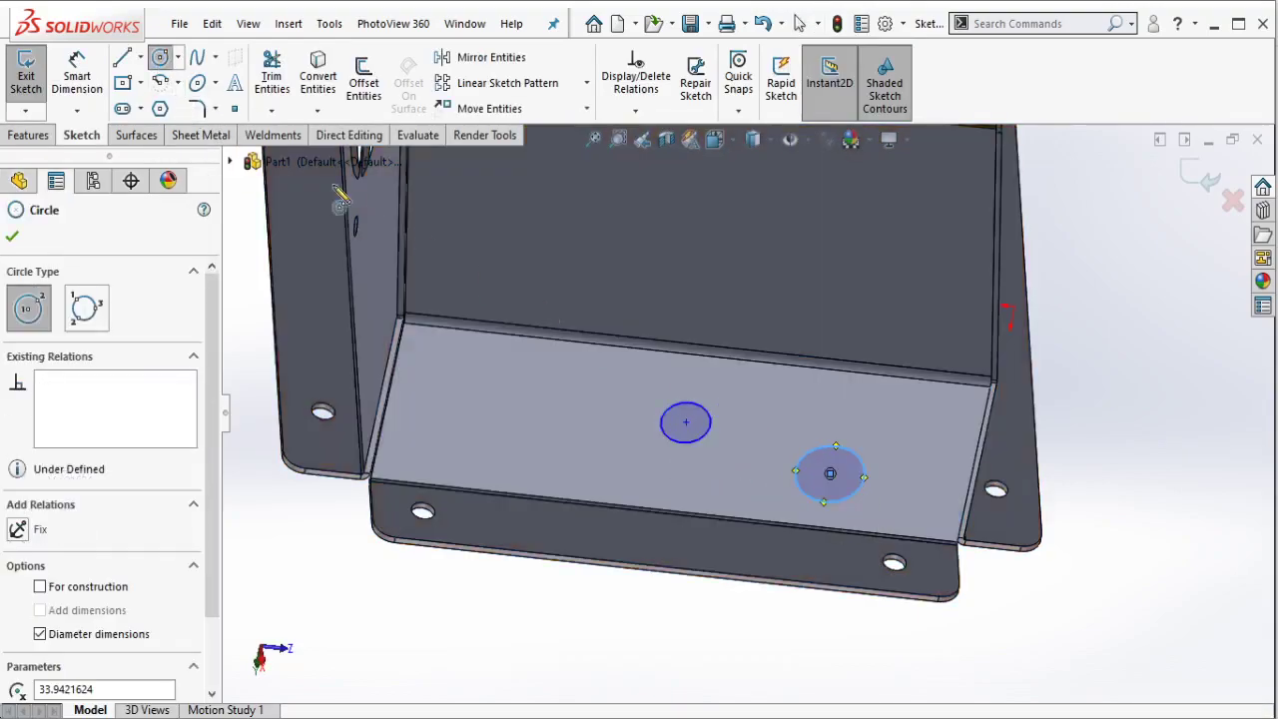
Step: Draw a centerline from the first circle's centre to the second's
{"action": "left_click", "coordinate": [139, 57]}
{"action": "left_click", "coordinate": [149, 103]}
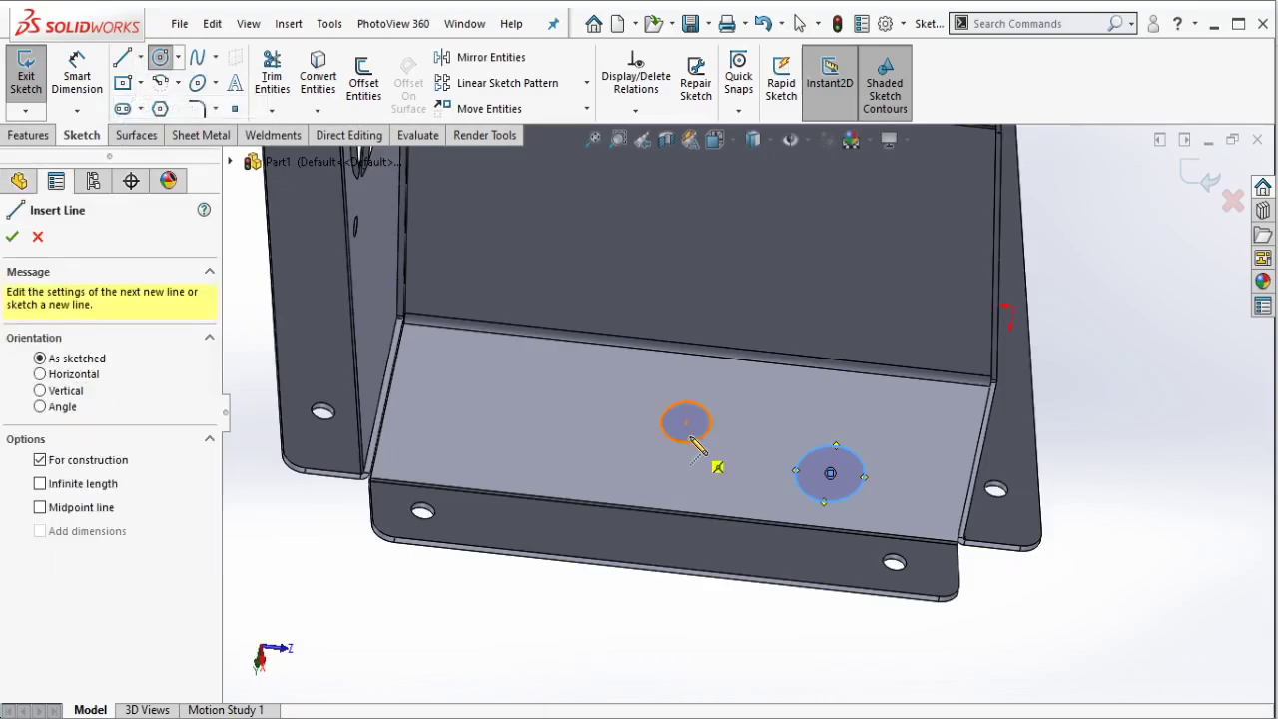
{"action": "left_click", "coordinate": [686, 423]}
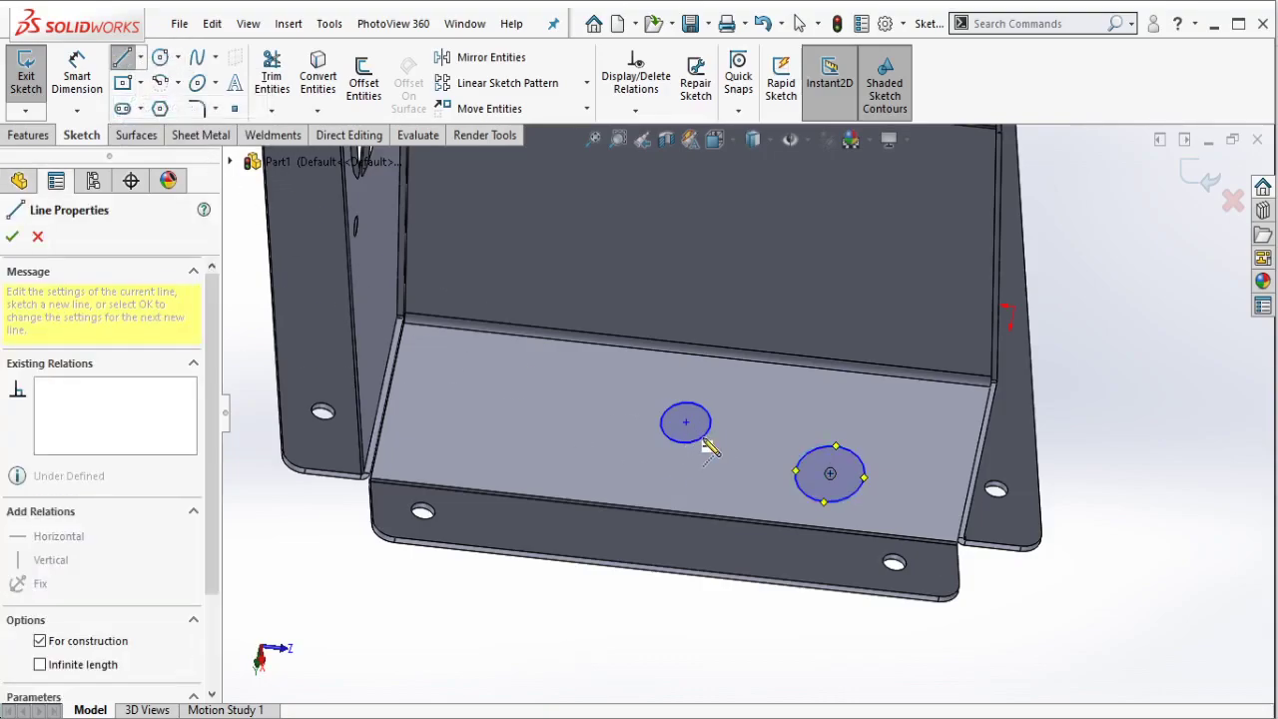
{"action": "left_click", "coordinate": [831, 478]}
{"action": "key", "text": "Escape"}
{"action": "scroll", "coordinate": [692, 408], "scroll_direction": "down", "scroll_amount": 5}
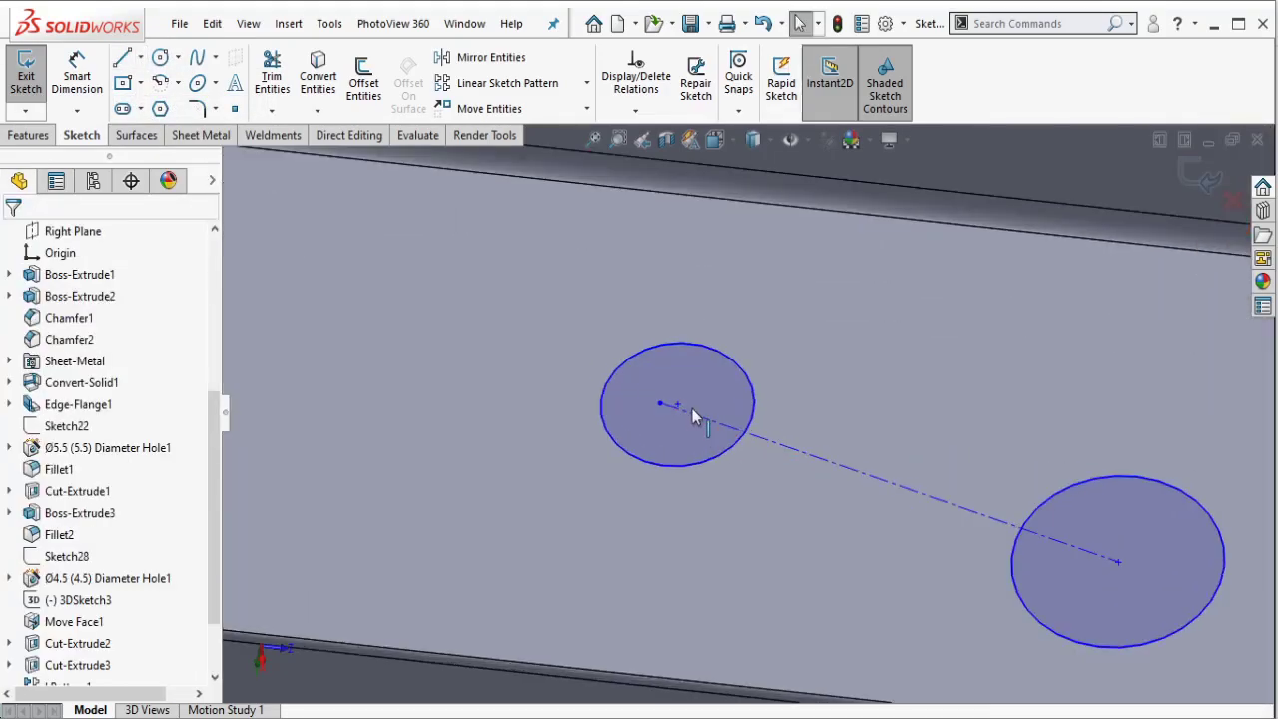
Step: Merge the centerline end into the circle centre, make the circles Equal and the centerline Horizontal
{"action": "left_click", "coordinate": [678, 408]}
{"action": "left_click", "coordinate": [660, 403], "text": "ctrl"}
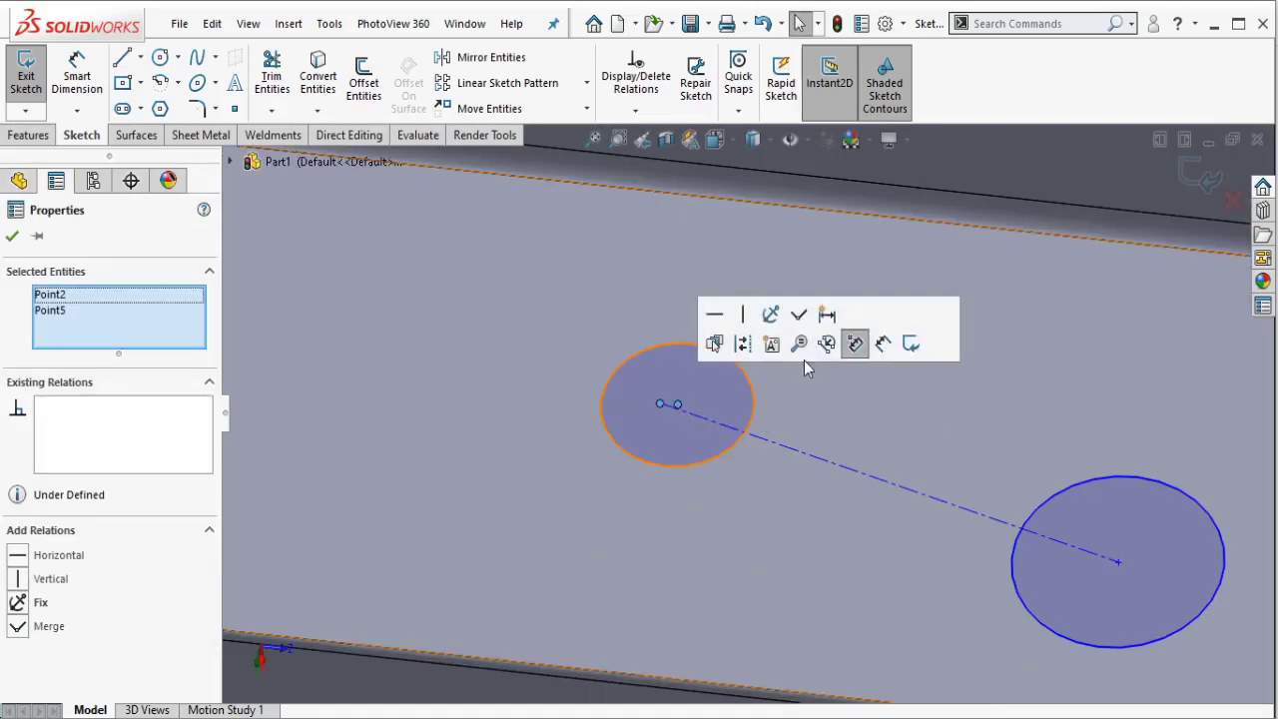
{"action": "left_click", "coordinate": [804, 410]}
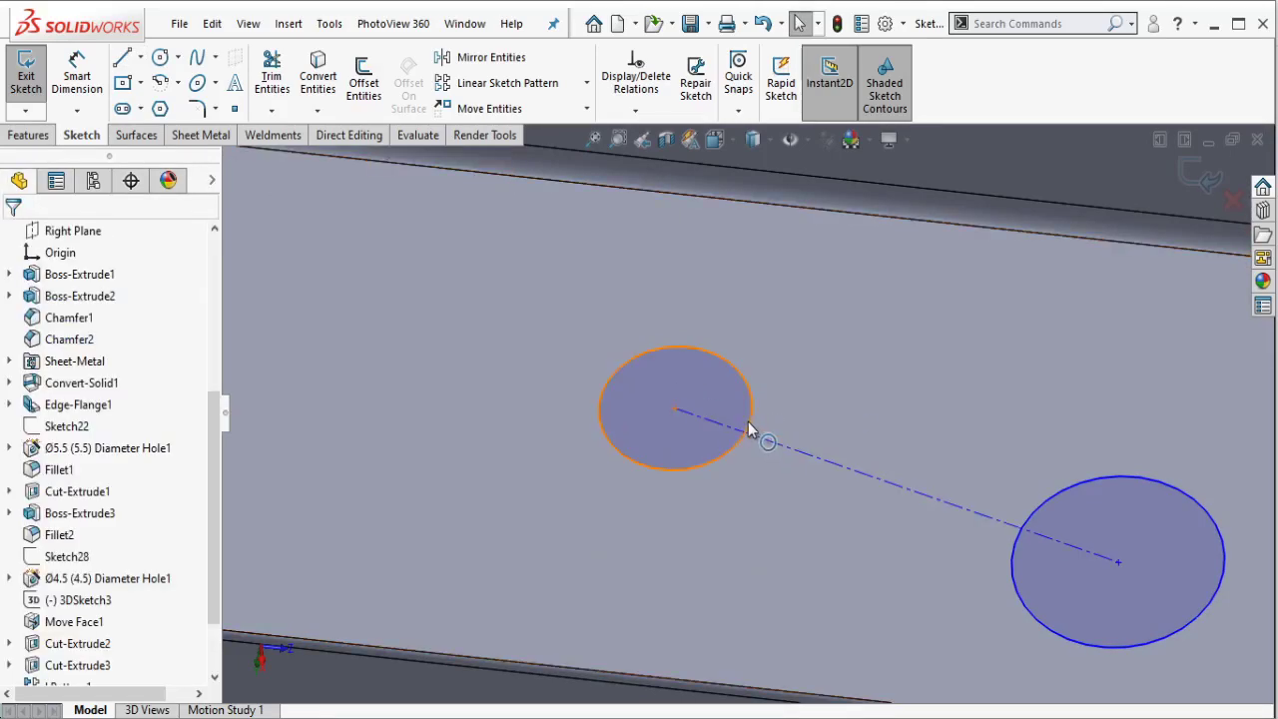
{"action": "left_click", "coordinate": [1033, 523], "text": "ctrl"}
{"action": "left_click", "coordinate": [1170, 456]}
{"action": "key", "text": "Escape"}
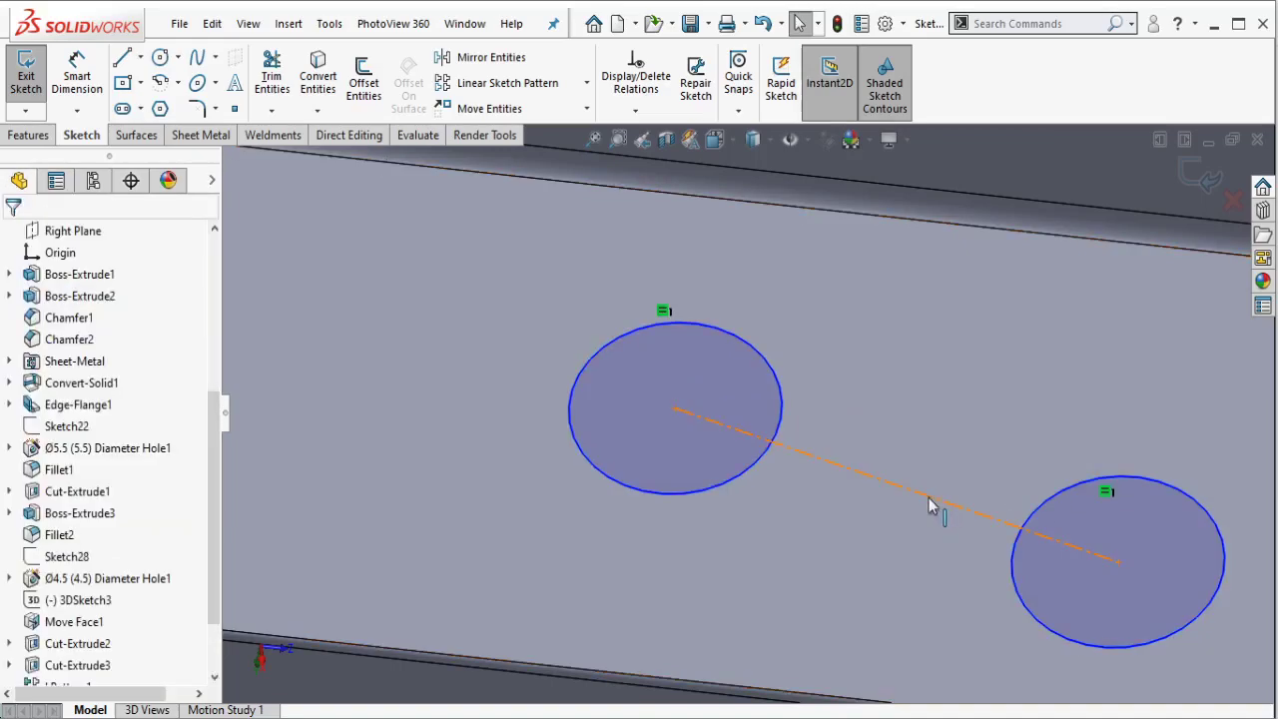
{"action": "left_click", "coordinate": [929, 505]}
{"action": "left_click", "coordinate": [988, 412]}
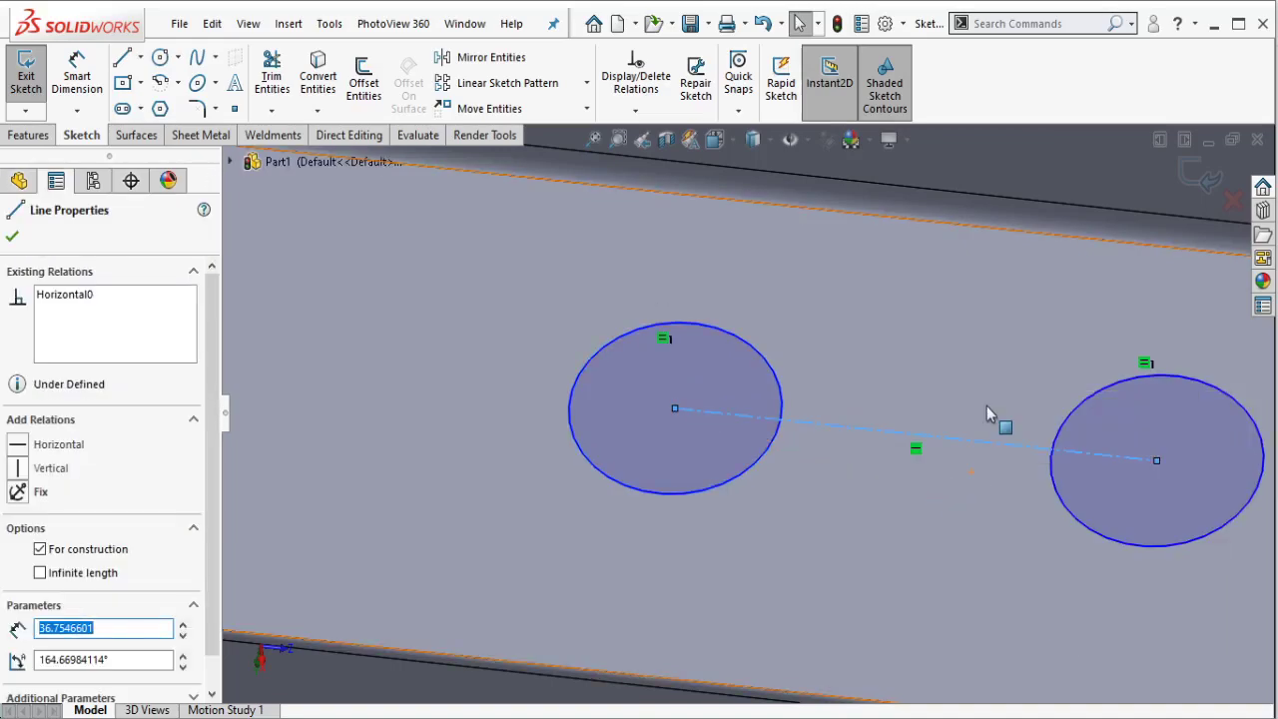
{"action": "key", "text": "Escape"}
{"action": "scroll", "coordinate": [989, 412], "scroll_direction": "up", "scroll_amount": 5}
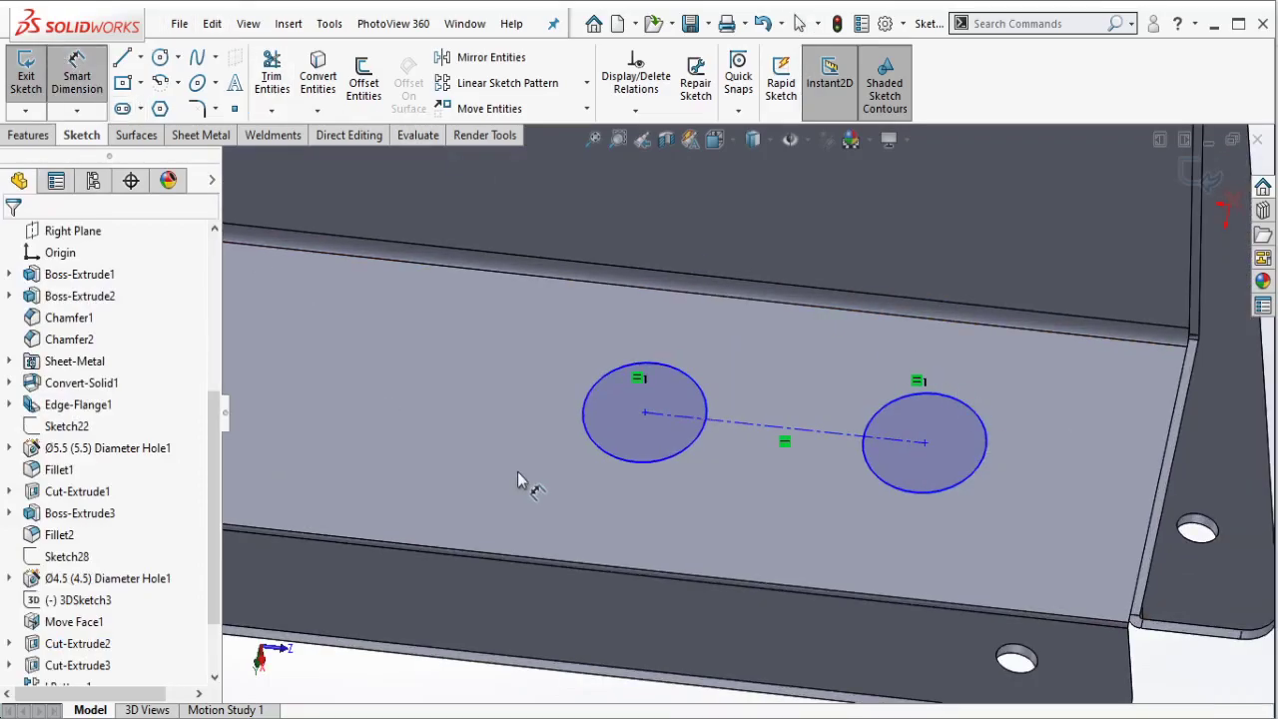
Step: Dimension the circle diameter to 22 mm and the centre spacing to 40 mm
{"action": "left_click", "coordinate": [602, 457]}
{"action": "left_click", "coordinate": [507, 494]}
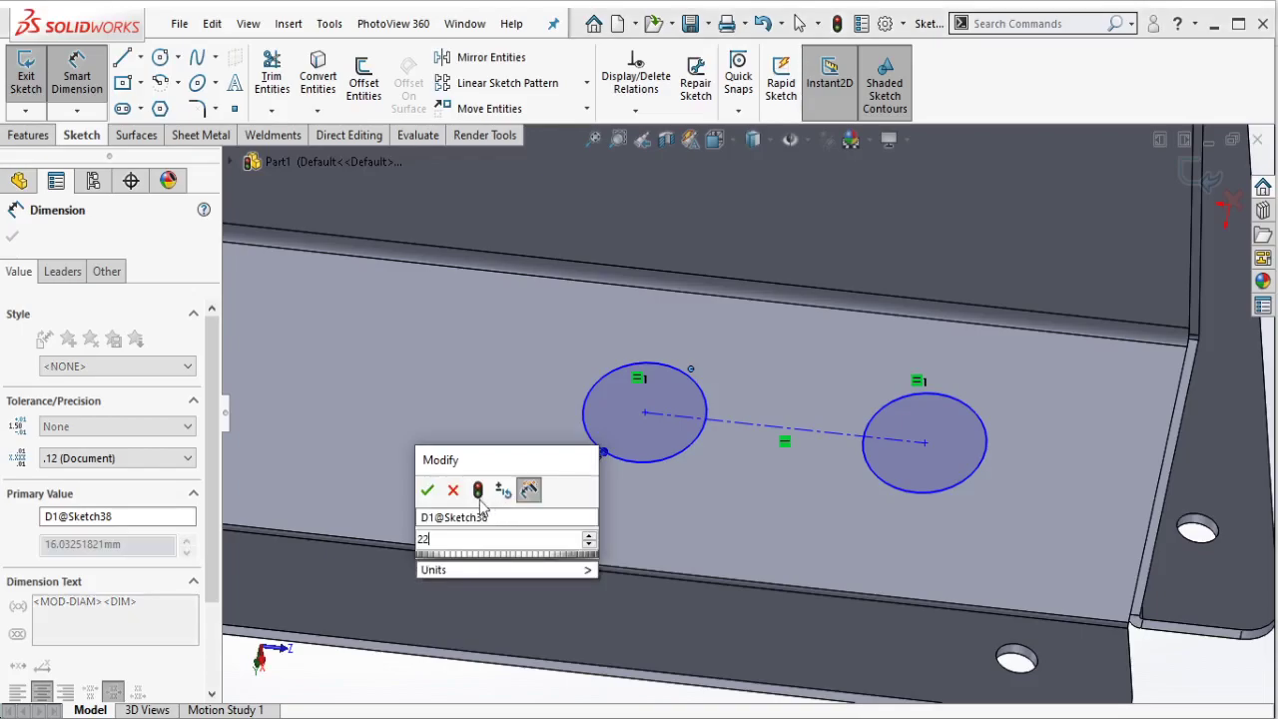
{"action": "type", "text": "22"}
{"action": "left_click", "coordinate": [428, 490]}
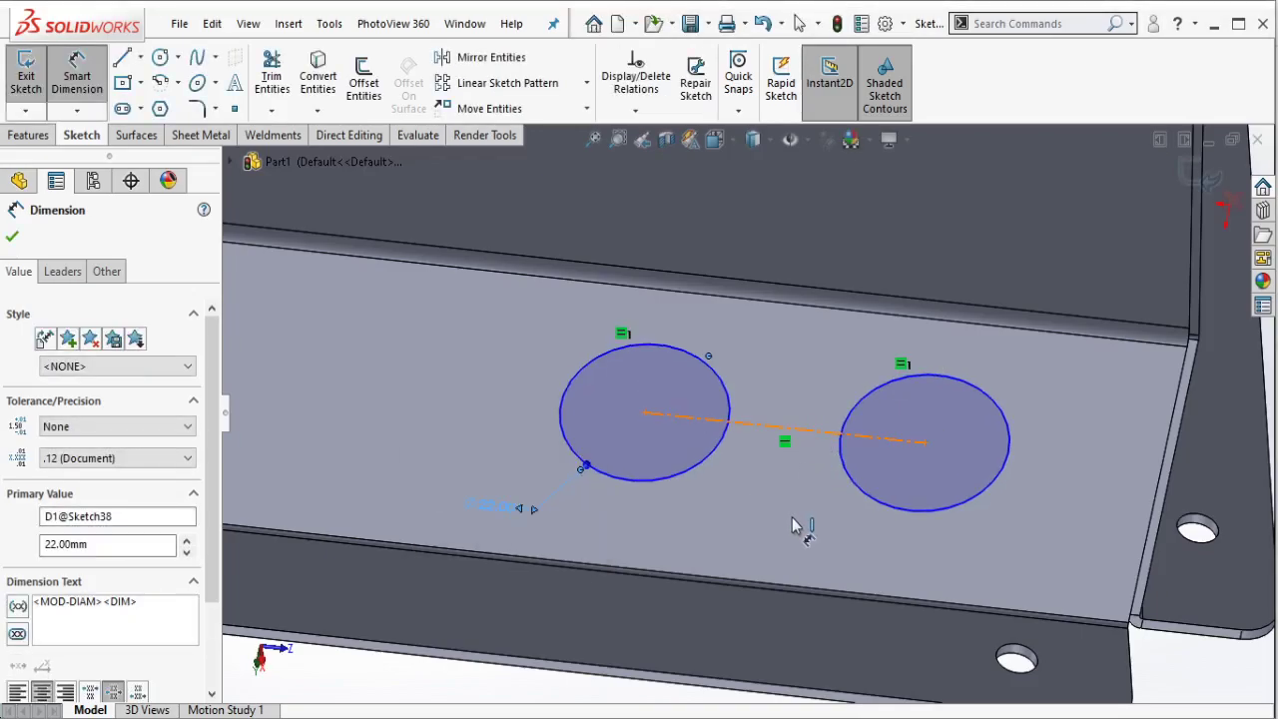
{"action": "left_click", "coordinate": [788, 432]}
{"action": "left_click", "coordinate": [783, 544]}
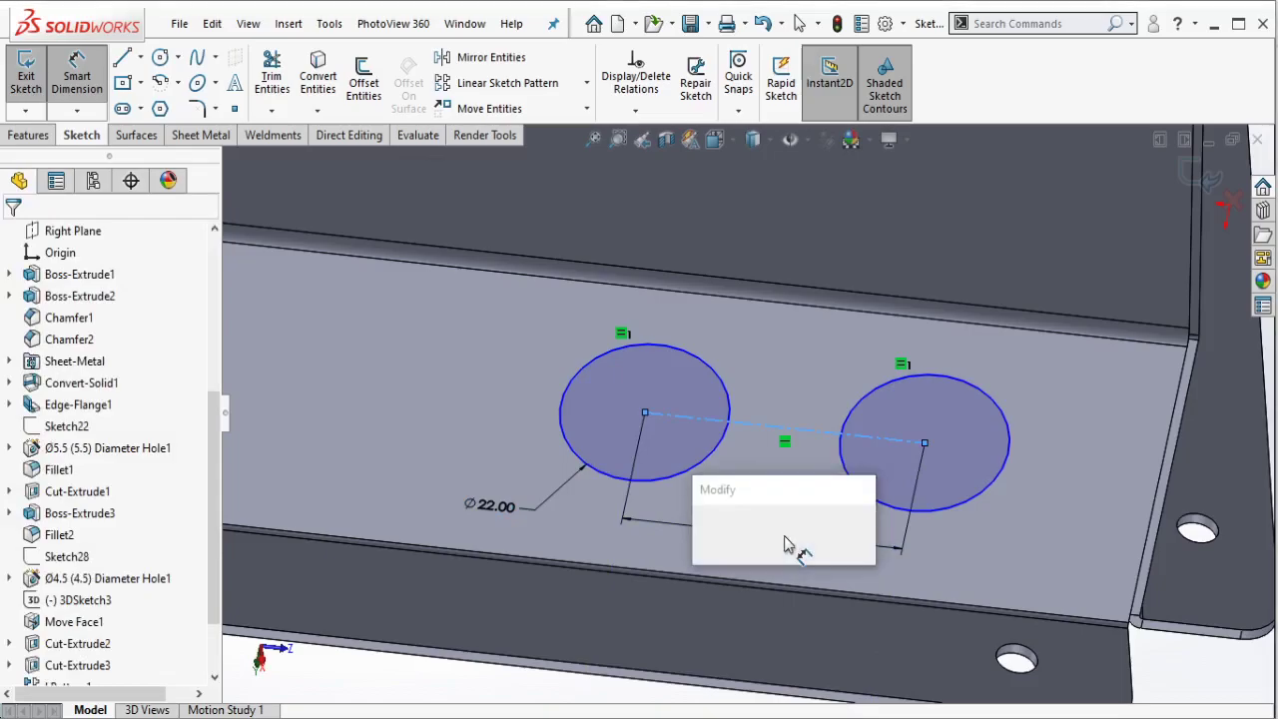
{"action": "type", "text": "40"}
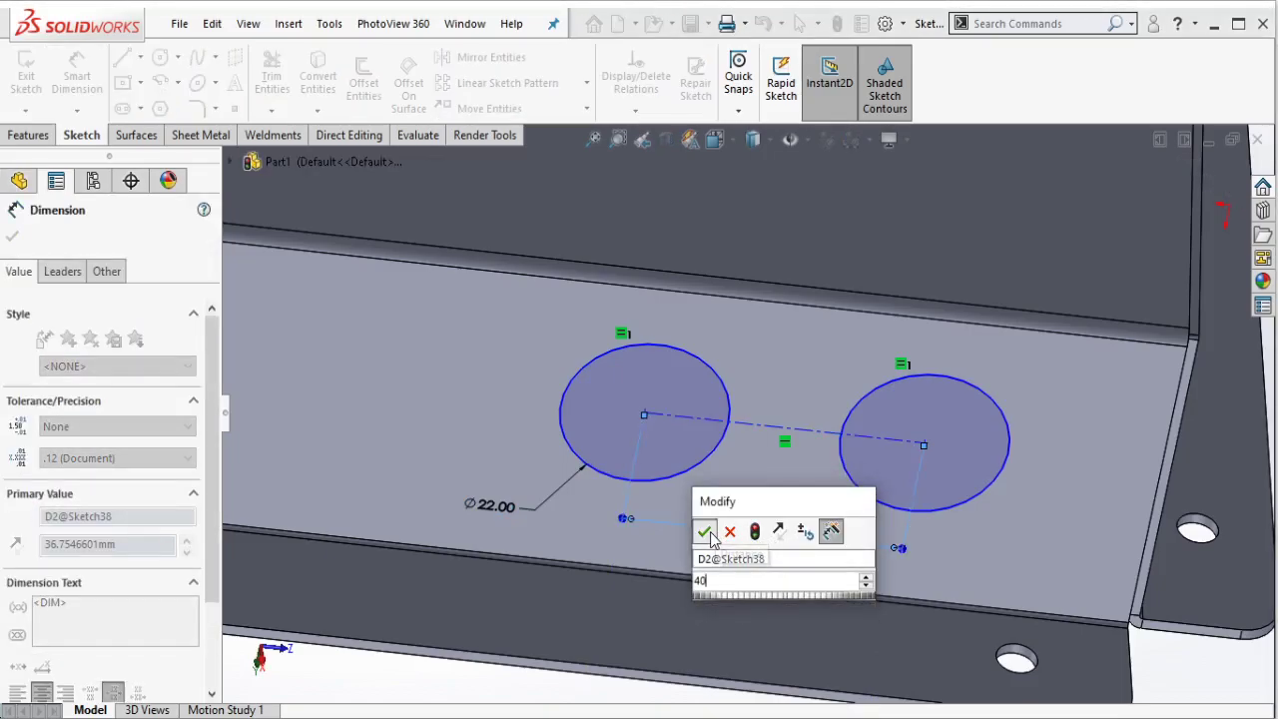
{"action": "left_click", "coordinate": [705, 532]}
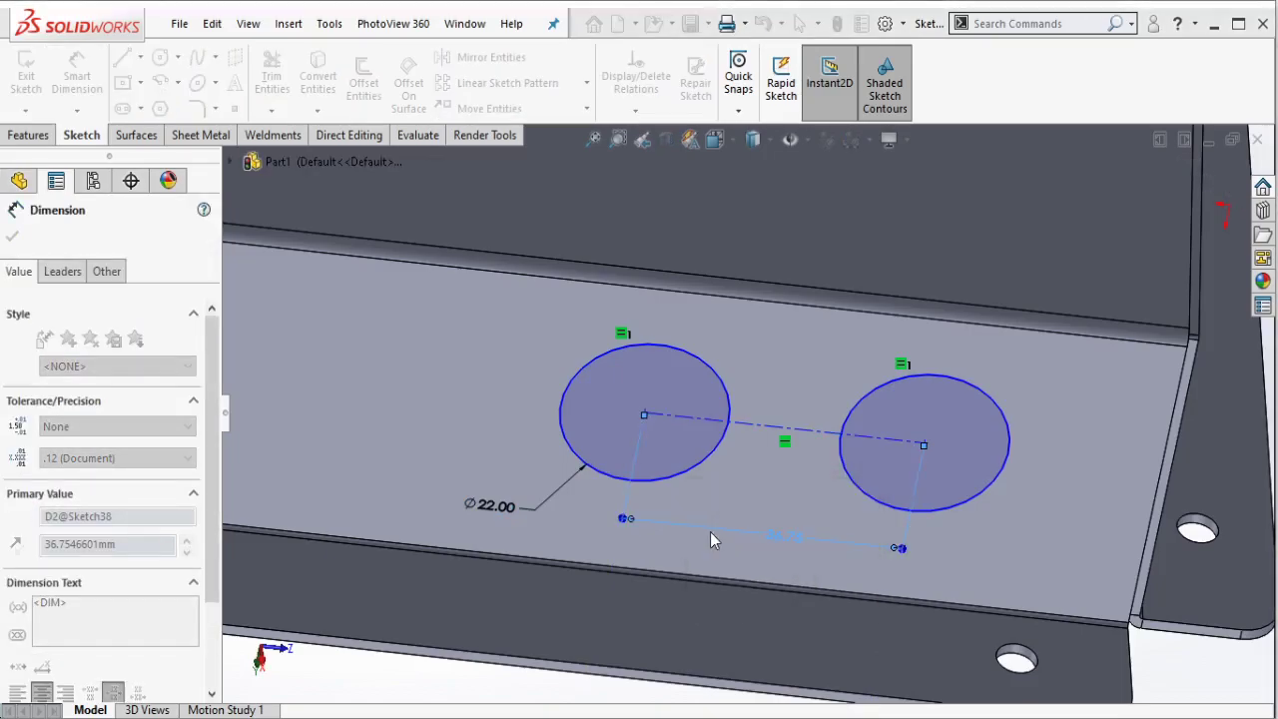
Step: Locate the circles 20 mm below the top edge and 35 mm from the right edge
{"action": "left_click", "coordinate": [886, 297]}
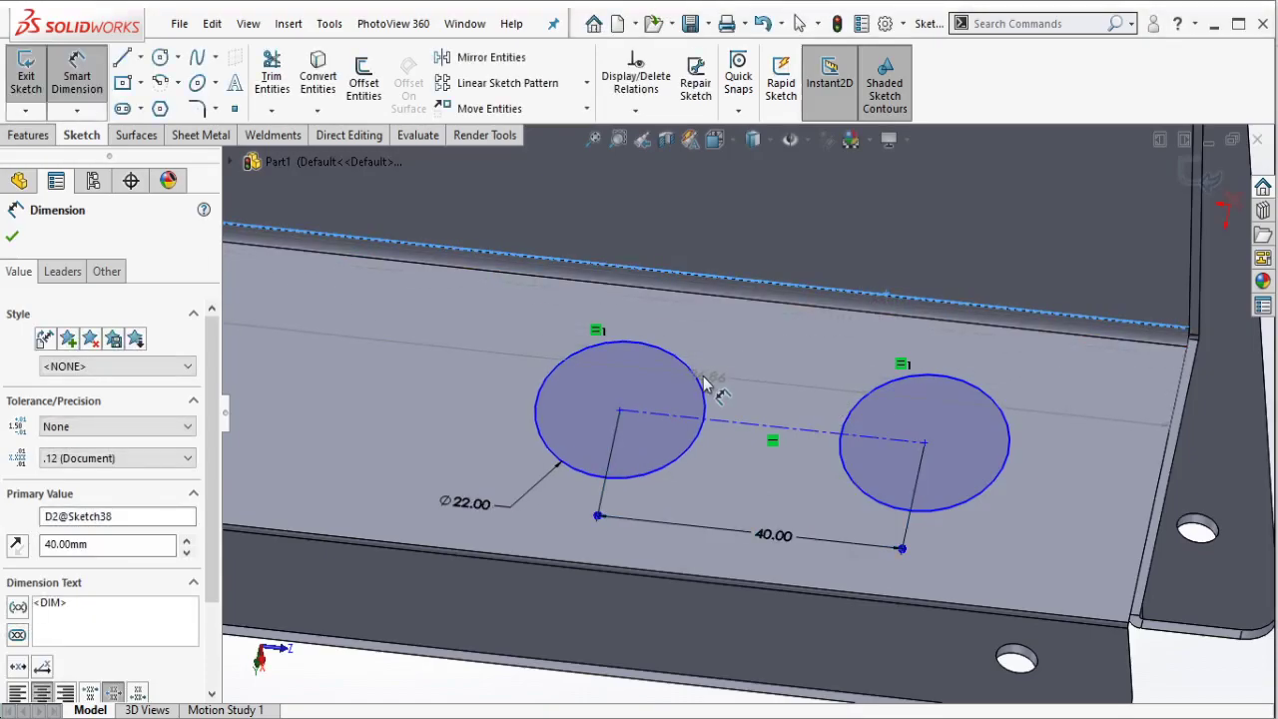
{"action": "left_click", "coordinate": [706, 381]}
{"action": "left_click", "coordinate": [734, 371]}
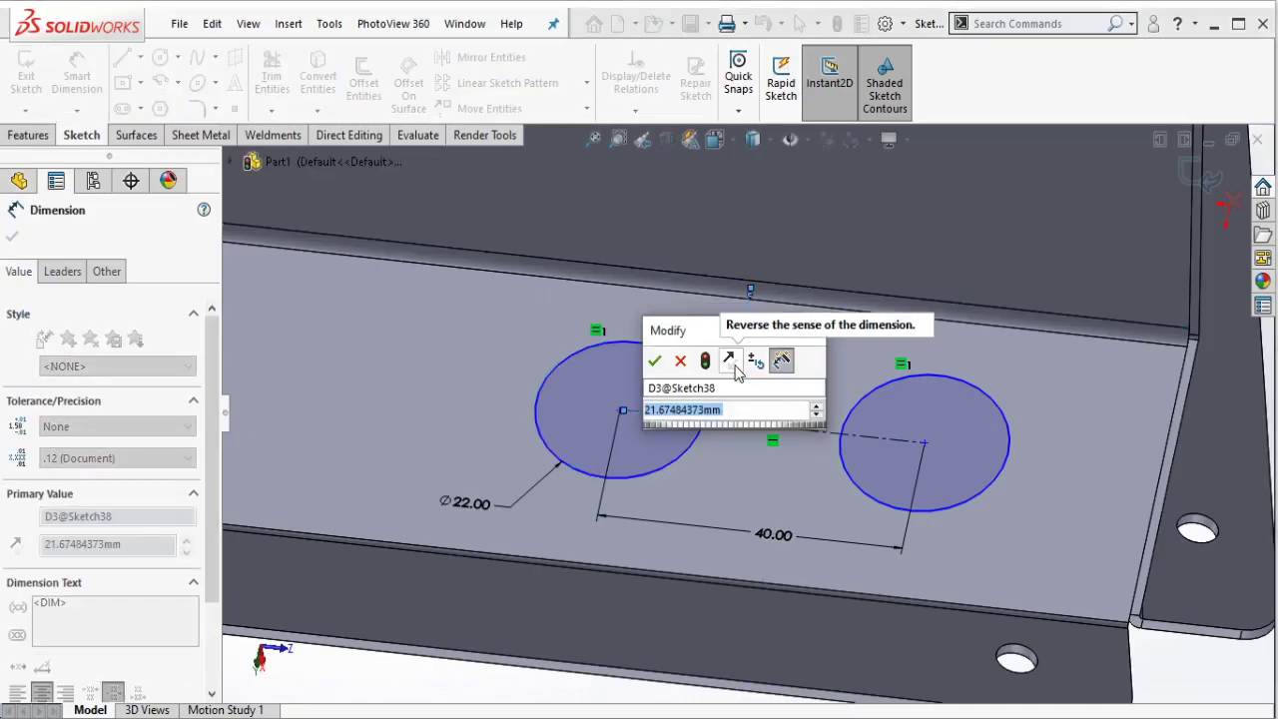
{"action": "type", "text": "20"}
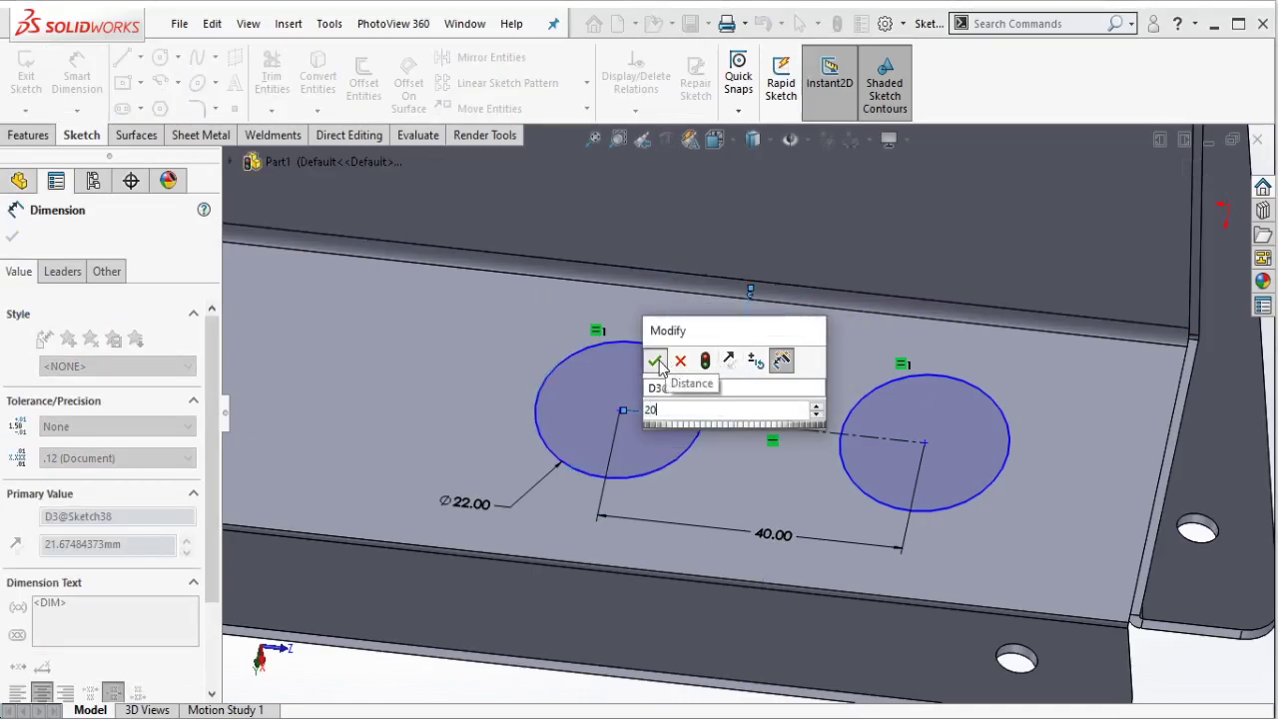
{"action": "left_click", "coordinate": [655, 362]}
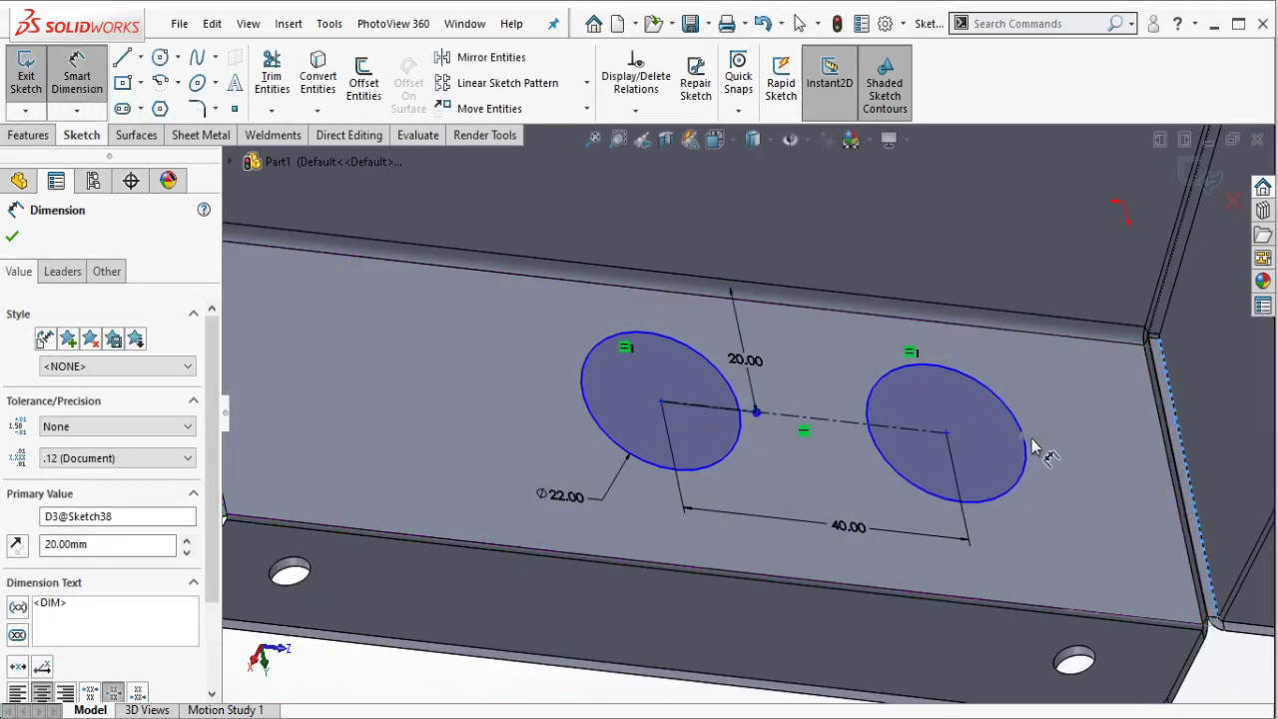
{"action": "left_click", "coordinate": [1035, 449]}
{"action": "left_click", "coordinate": [1093, 539]}
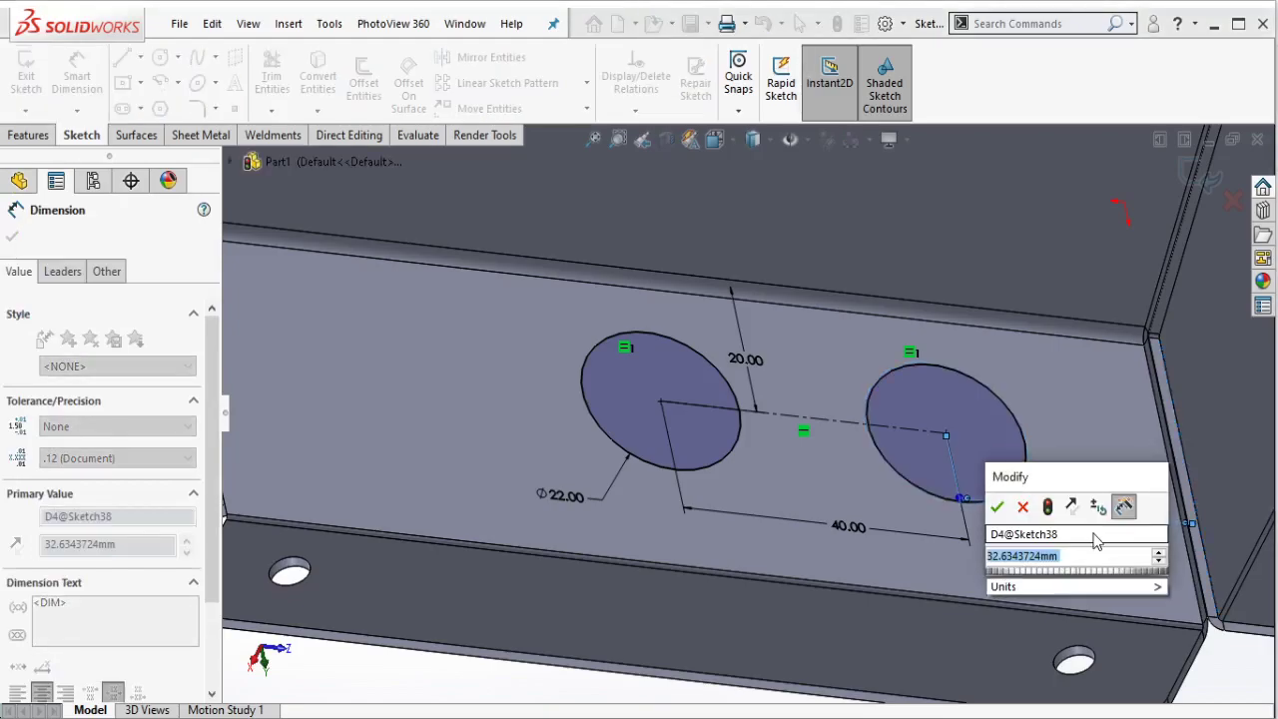
{"action": "type", "text": "35"}
{"action": "left_click", "coordinate": [998, 508]}
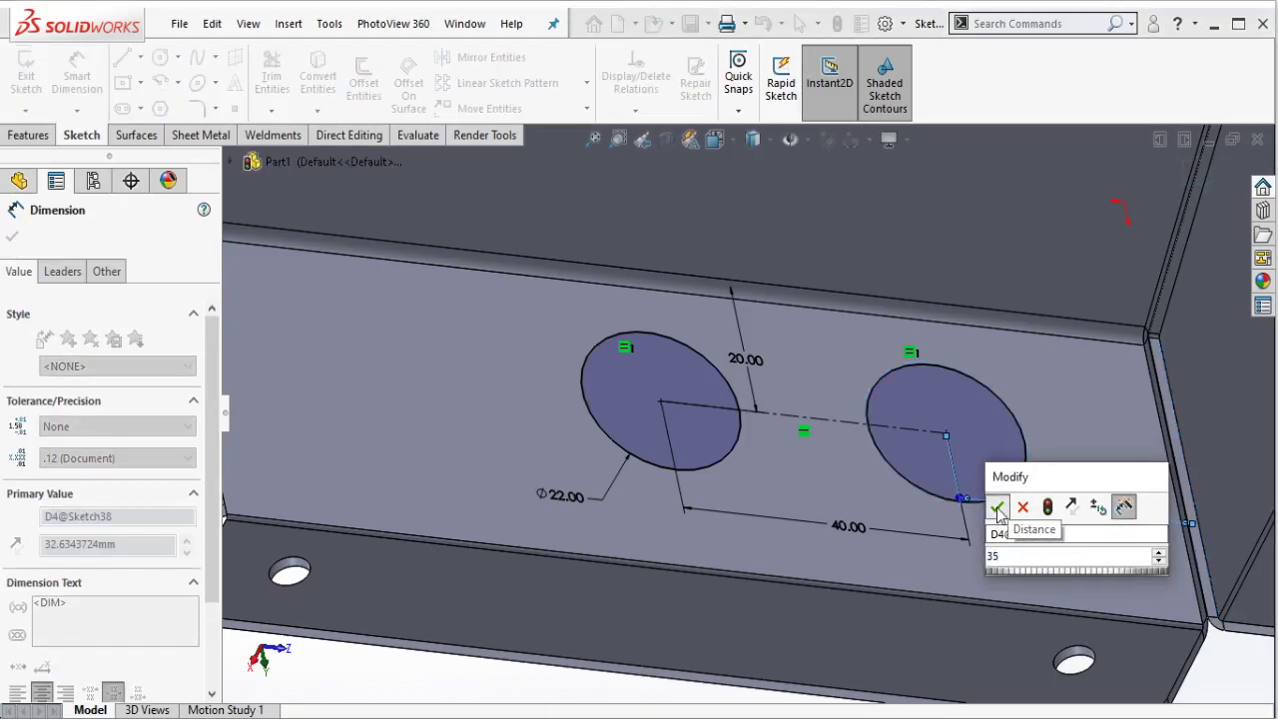
{"action": "key", "text": "Escape"}
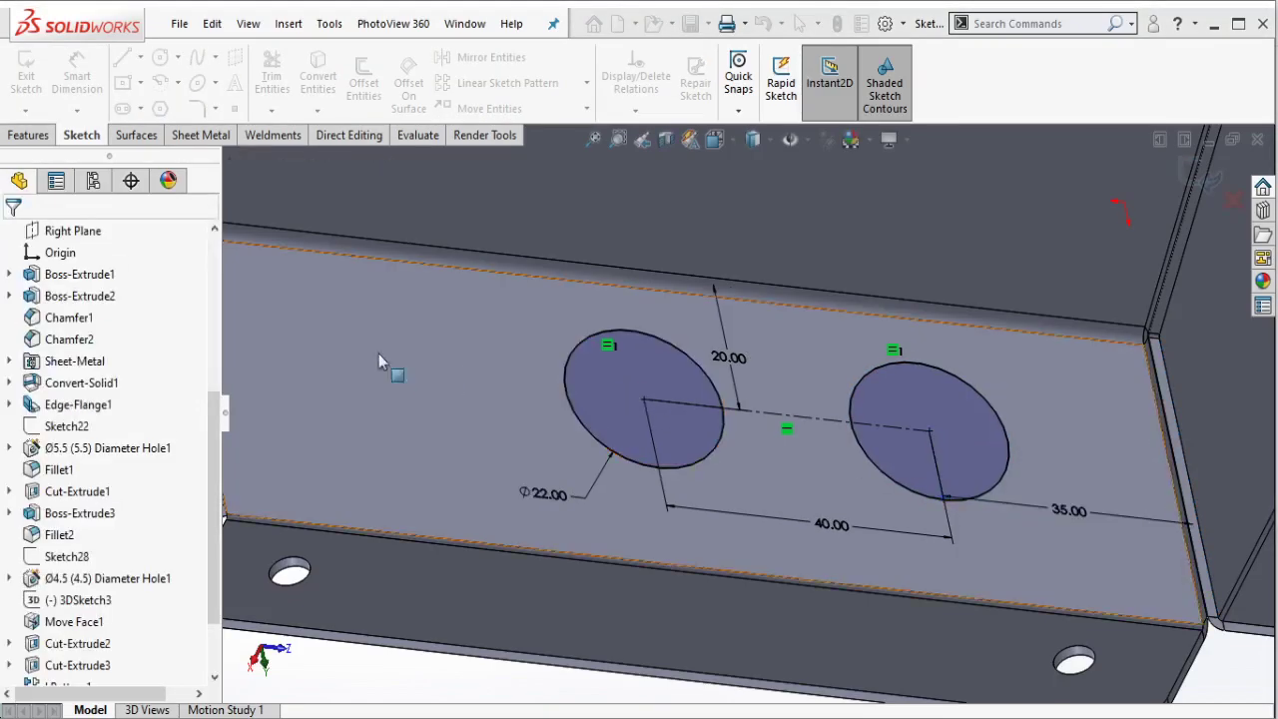
{"action": "left_click", "coordinate": [635, 110]}
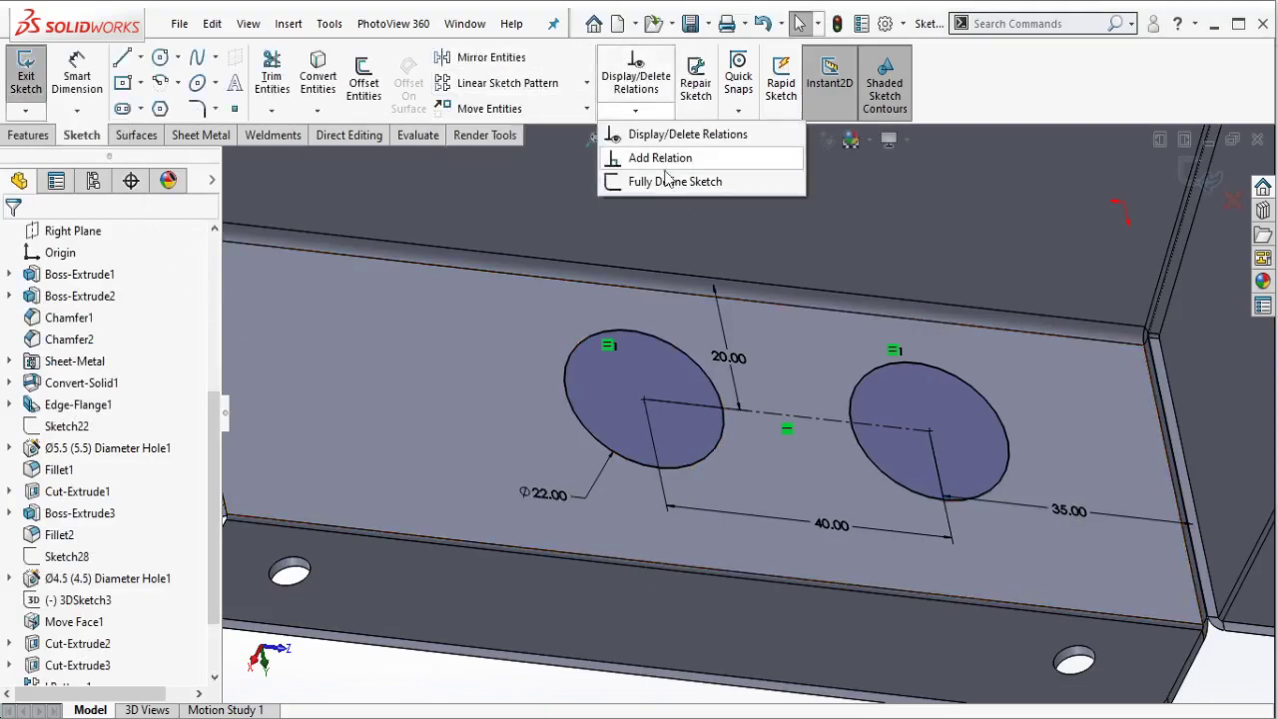
Step: Cut both Ø22 circles through the flange with a 10 mm blind Extruded Cut
{"action": "left_click", "coordinate": [38, 140]}
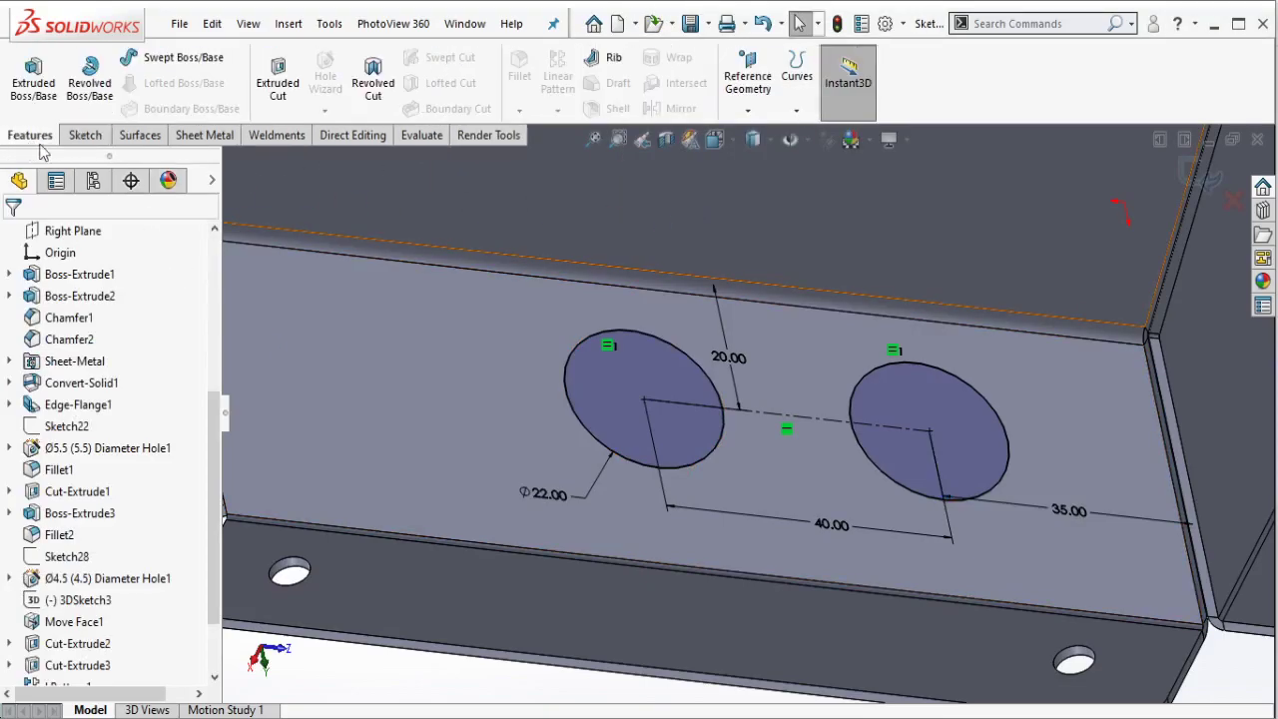
{"action": "left_click", "coordinate": [277, 88]}
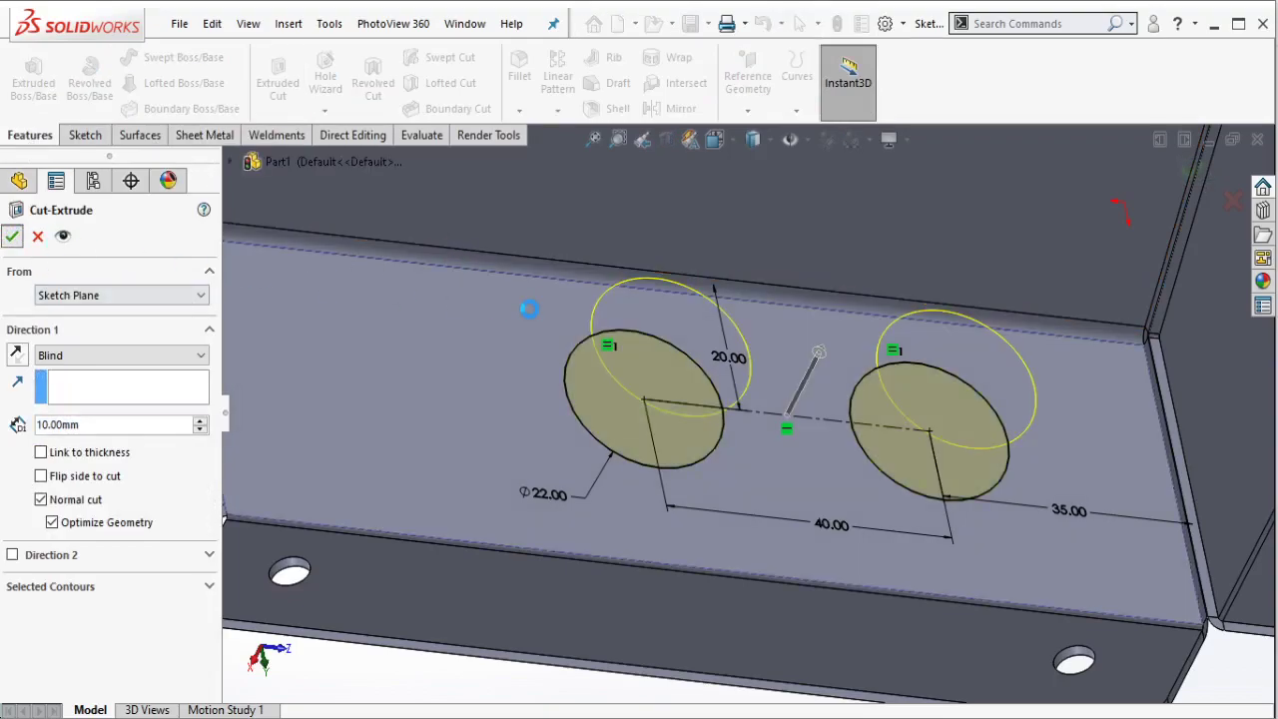
{"action": "scroll", "coordinate": [529, 310], "scroll_direction": "up", "scroll_amount": 5}
{"action": "mouse_move", "coordinate": [529, 309]}
{"action": "middle_mouse_down"}
{"action": "mouse_move", "coordinate": [891, 285]}
{"action": "mouse_move", "coordinate": [832, 227]}
{"action": "middle_mouse_up"}
{"action": "scroll", "coordinate": [784, 277], "scroll_direction": "up", "scroll_amount": 3}
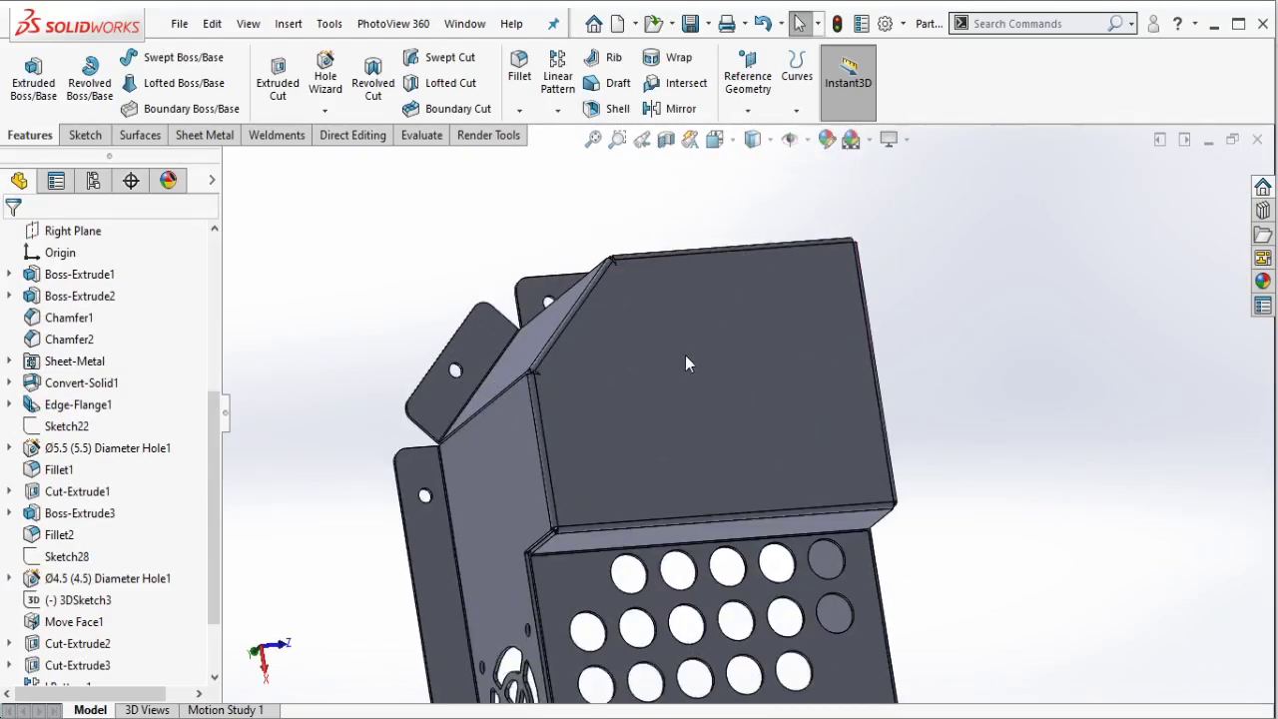
{"action": "left_click", "coordinate": [755, 329]}
Step: Sketch a slot on the enclosure's top face
{"action": "left_click", "coordinate": [761, 305]}
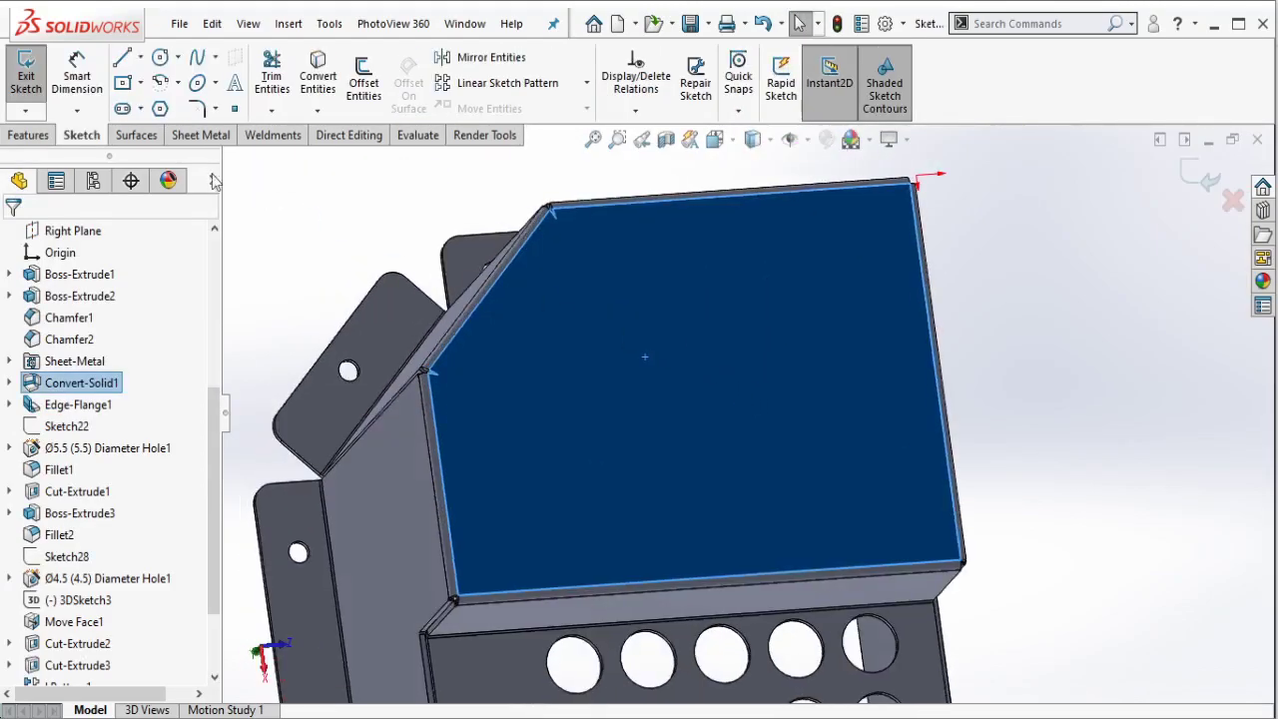
{"action": "key", "text": "s"}
{"action": "left_click", "coordinate": [557, 290]}
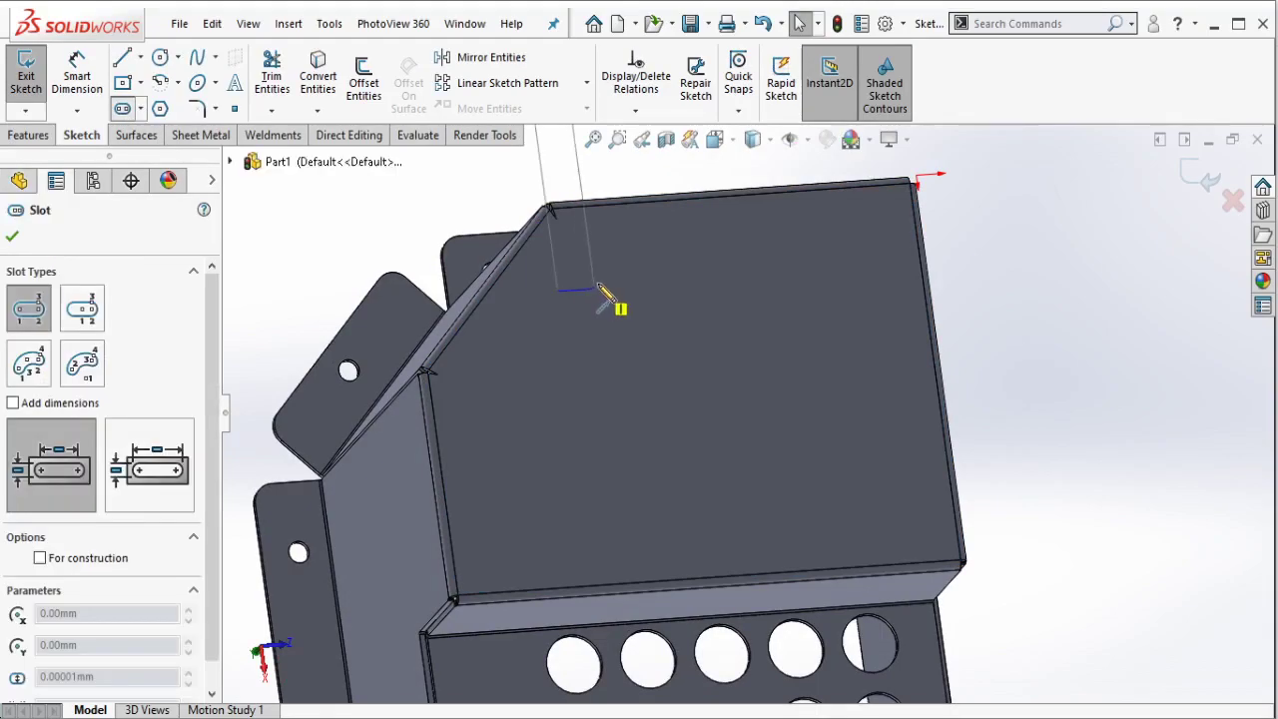
{"action": "left_click", "coordinate": [747, 285]}
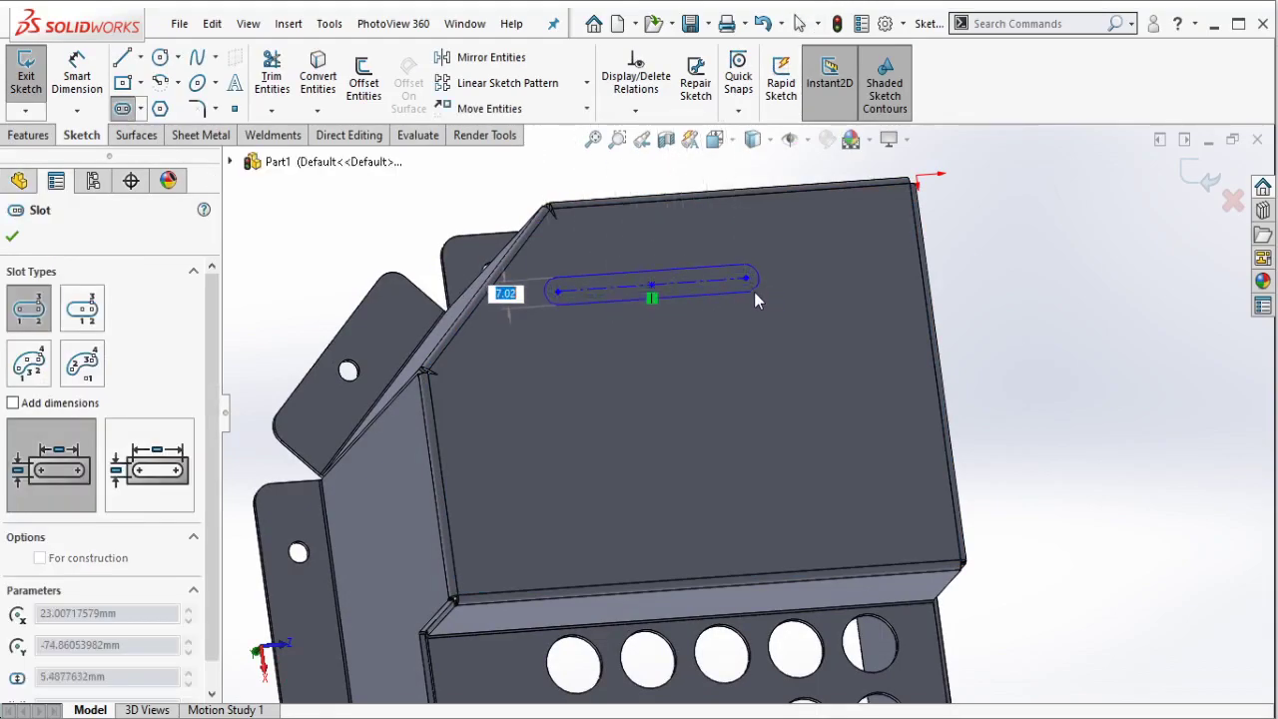
{"action": "left_click", "coordinate": [599, 304]}
{"action": "key", "text": "Escape"}
{"action": "scroll", "coordinate": [575, 294], "scroll_direction": "down", "scroll_amount": 5}
Step: Dimension the slot to 50 mm length and 6 mm width
{"action": "left_click", "coordinate": [81, 86]}
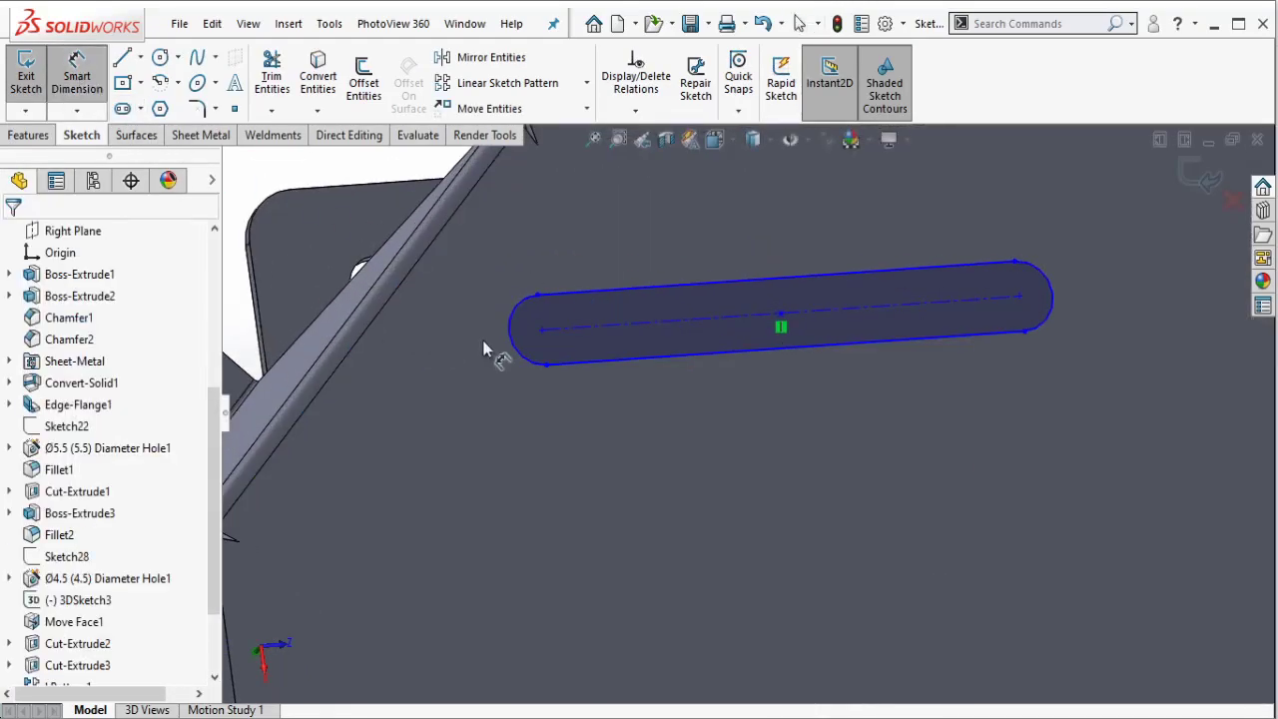
{"action": "left_click", "coordinate": [640, 357]}
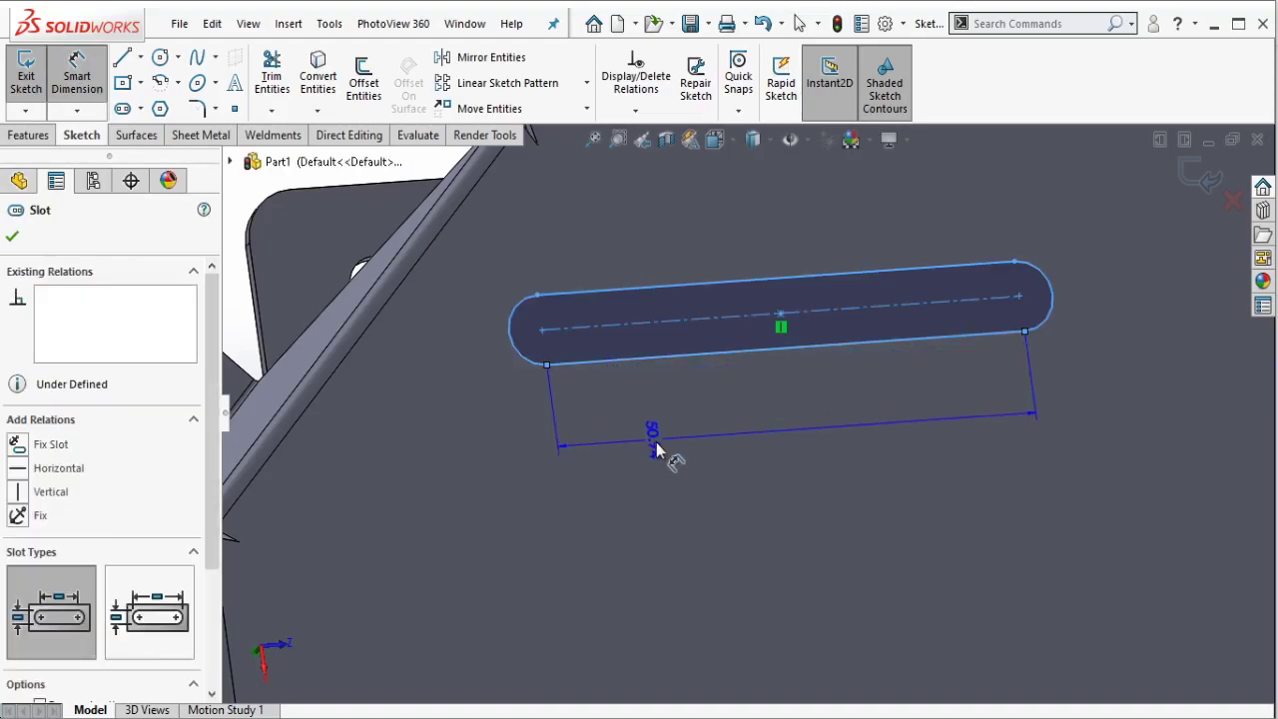
{"action": "left_click", "coordinate": [667, 461]}
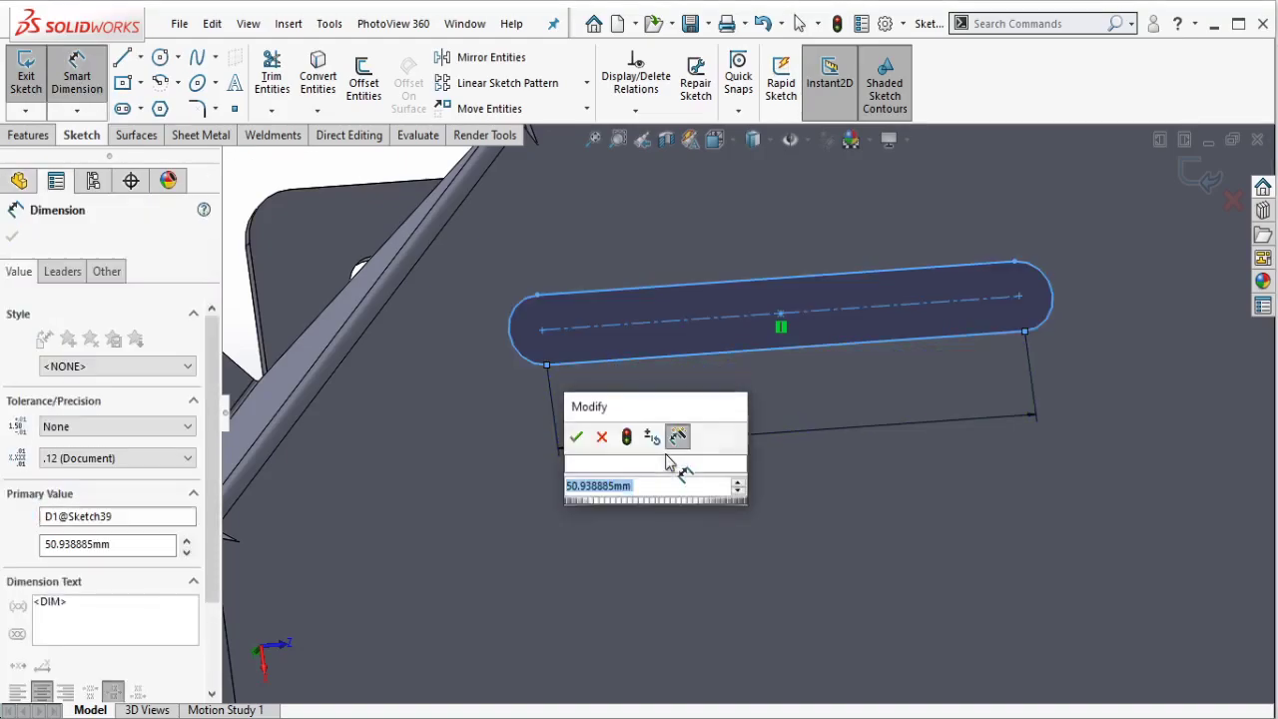
{"action": "type", "text": "50"}
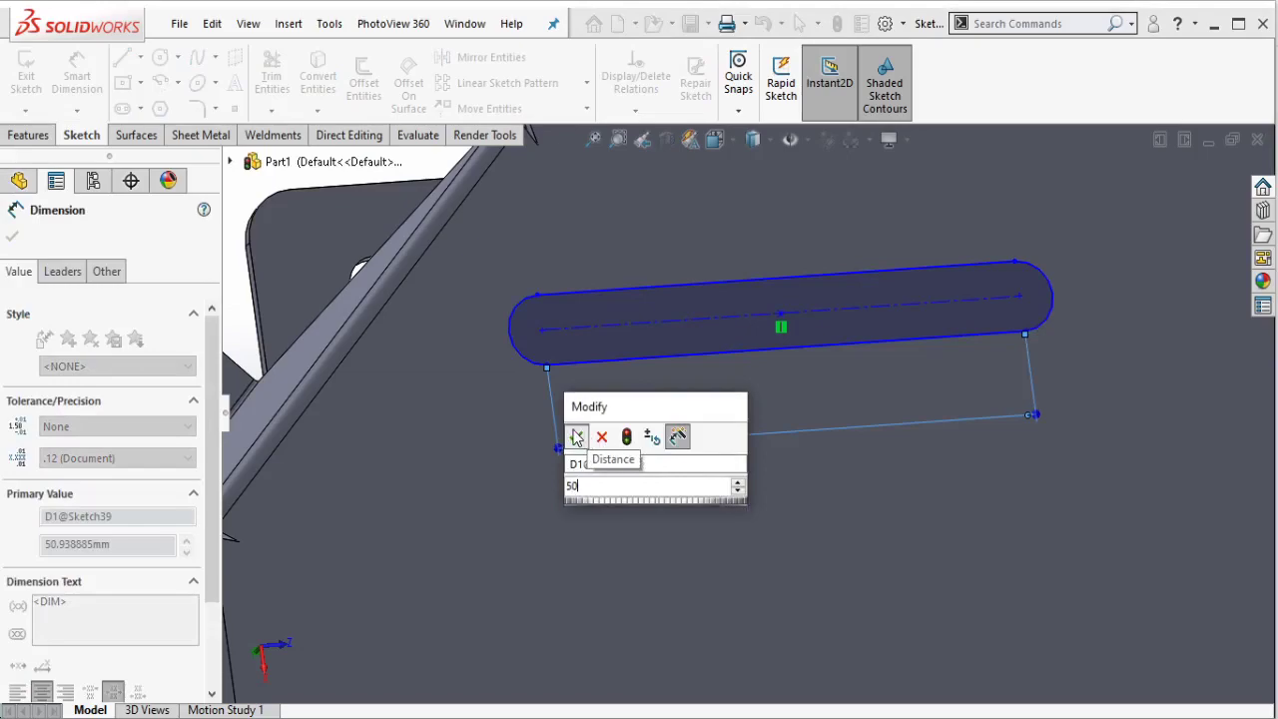
{"action": "left_click", "coordinate": [583, 435]}
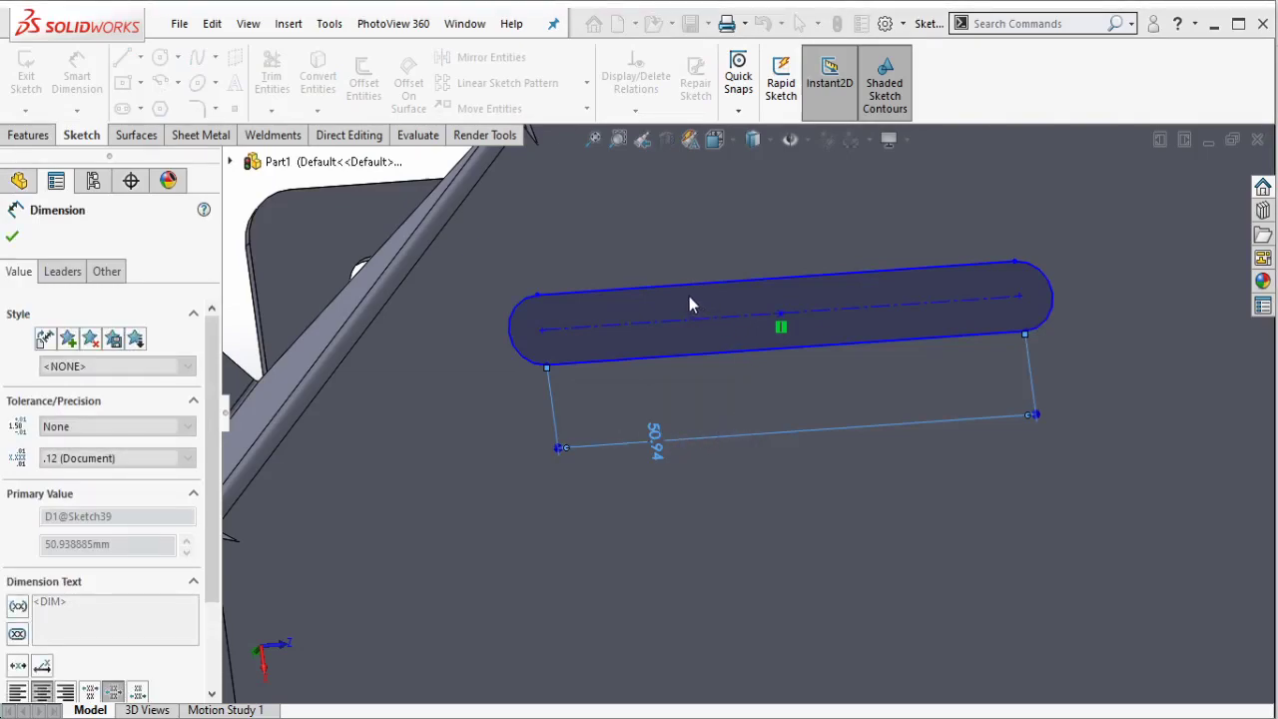
{"action": "left_click", "coordinate": [681, 359]}
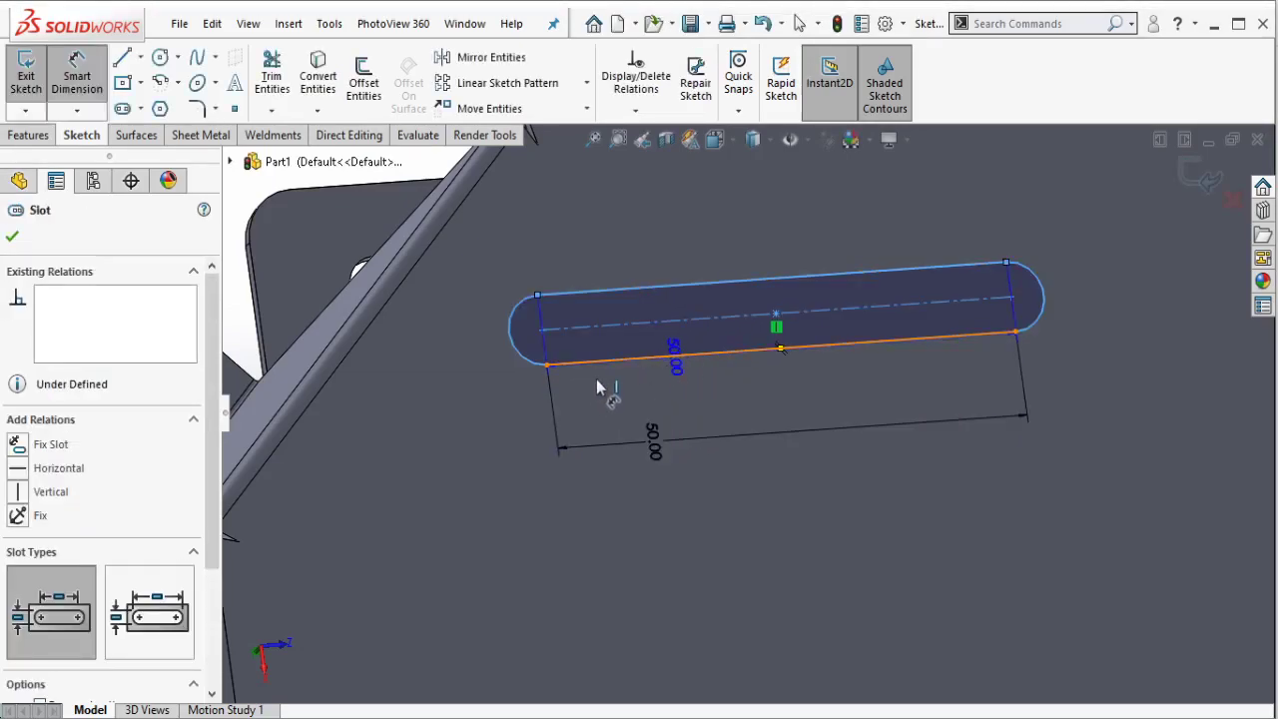
{"action": "left_click", "coordinate": [479, 442]}
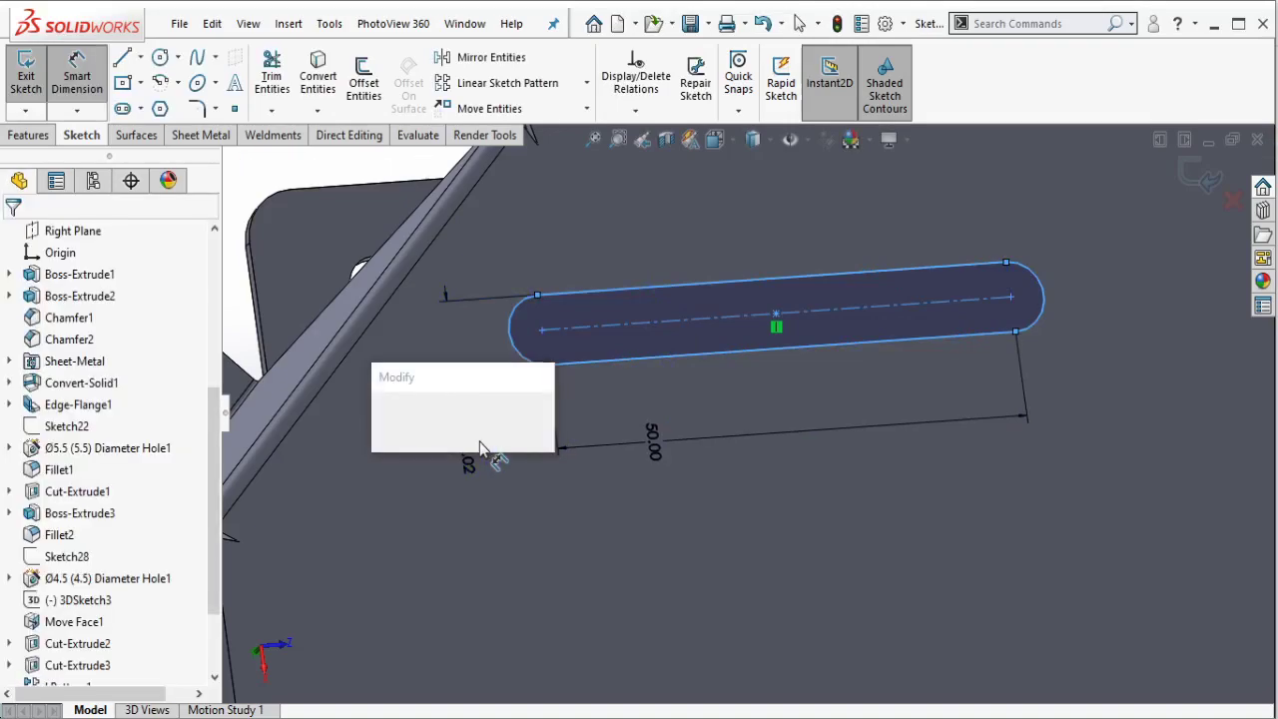
{"action": "type", "text": "6"}
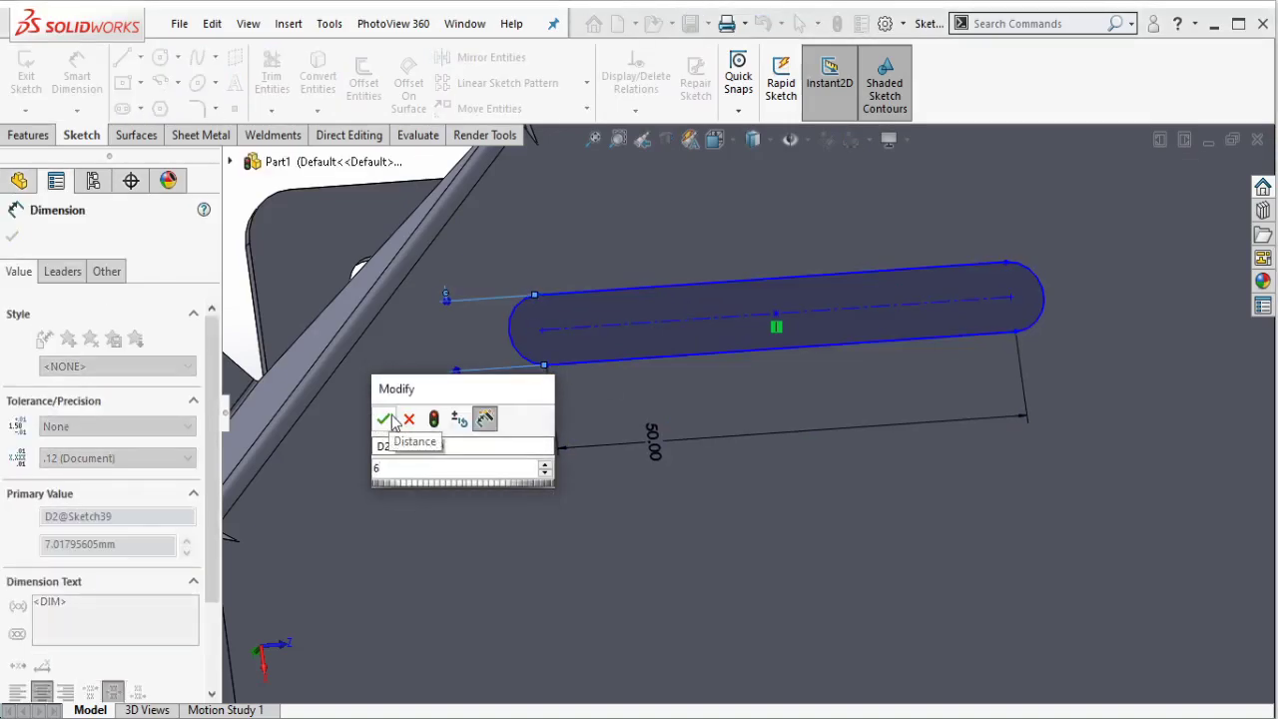
{"action": "left_click", "coordinate": [385, 418]}
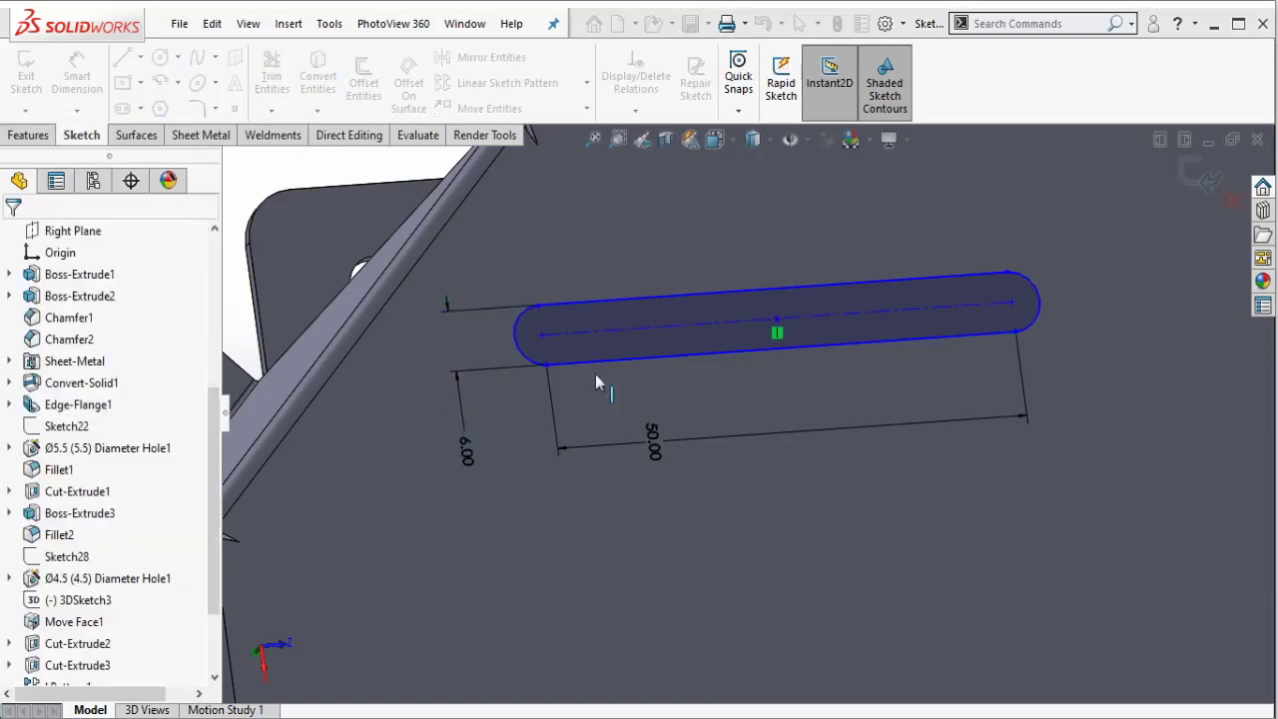
Step: Position the slot end 30 mm from the panel's side edge
{"action": "scroll", "coordinate": [595, 374], "scroll_direction": "up", "scroll_amount": 5}
{"action": "middle_click_drag", "start_coordinate": [698, 379], "coordinate": [718, 360]}
{"action": "scroll", "coordinate": [719, 379], "scroll_direction": "down", "scroll_amount": 5}
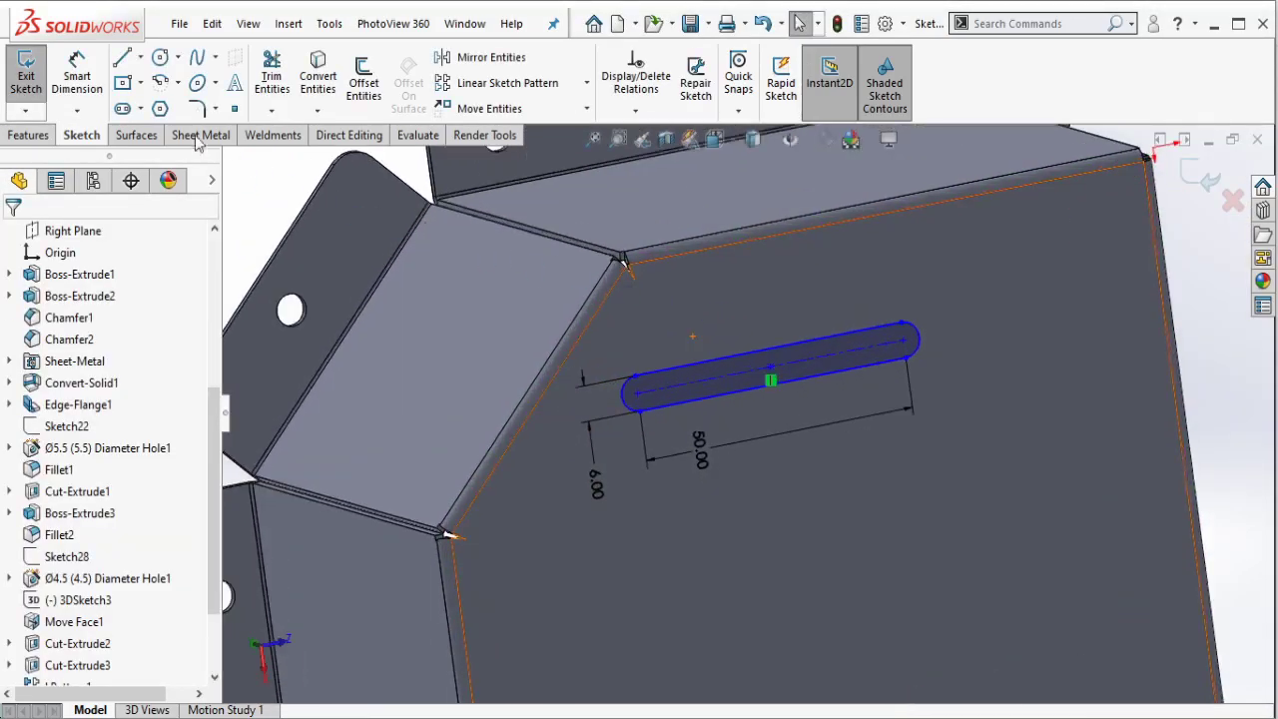
{"action": "left_click", "coordinate": [106, 87]}
{"action": "left_click", "coordinate": [624, 404]}
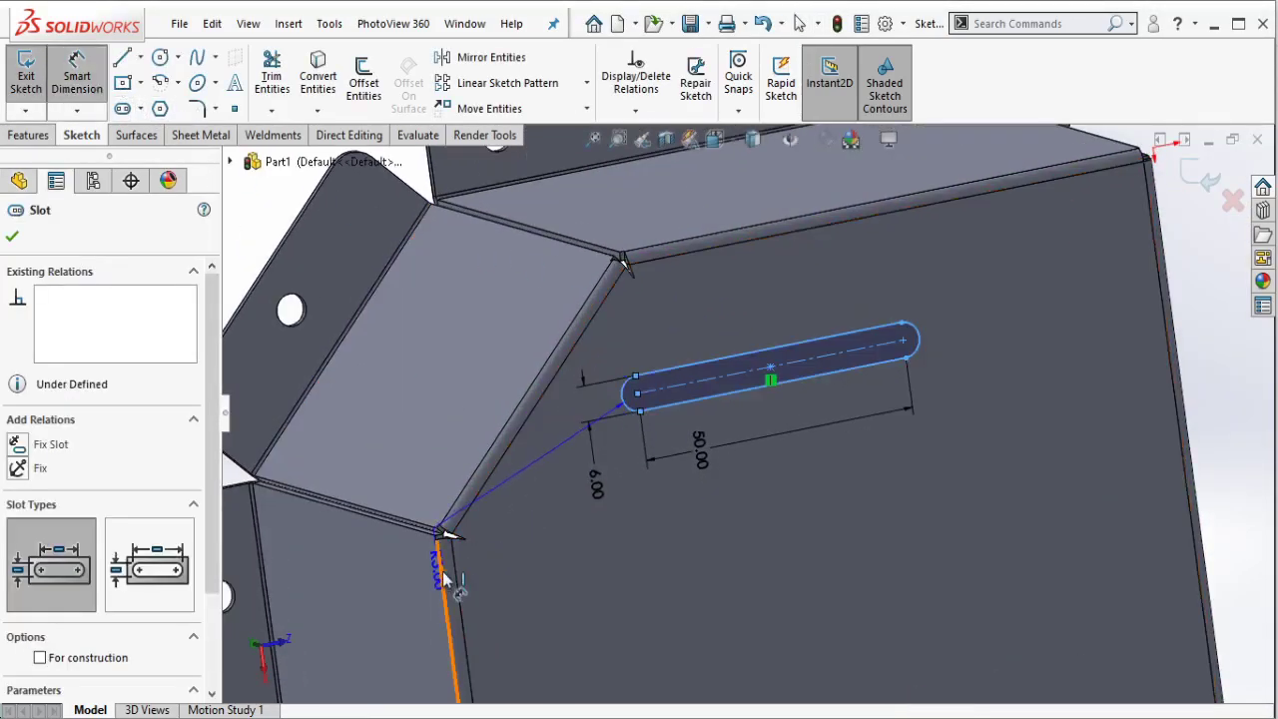
{"action": "left_click", "coordinate": [446, 544]}
{"action": "left_click", "coordinate": [555, 590]}
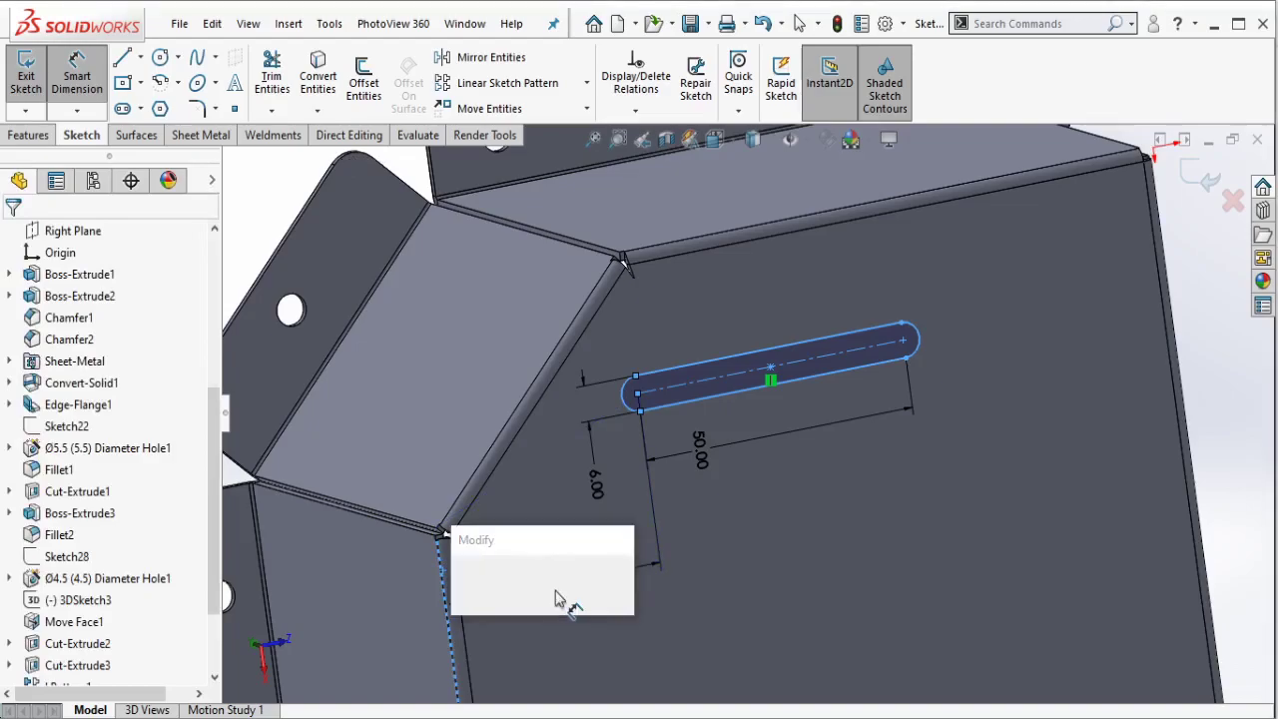
{"action": "type", "text": "30"}
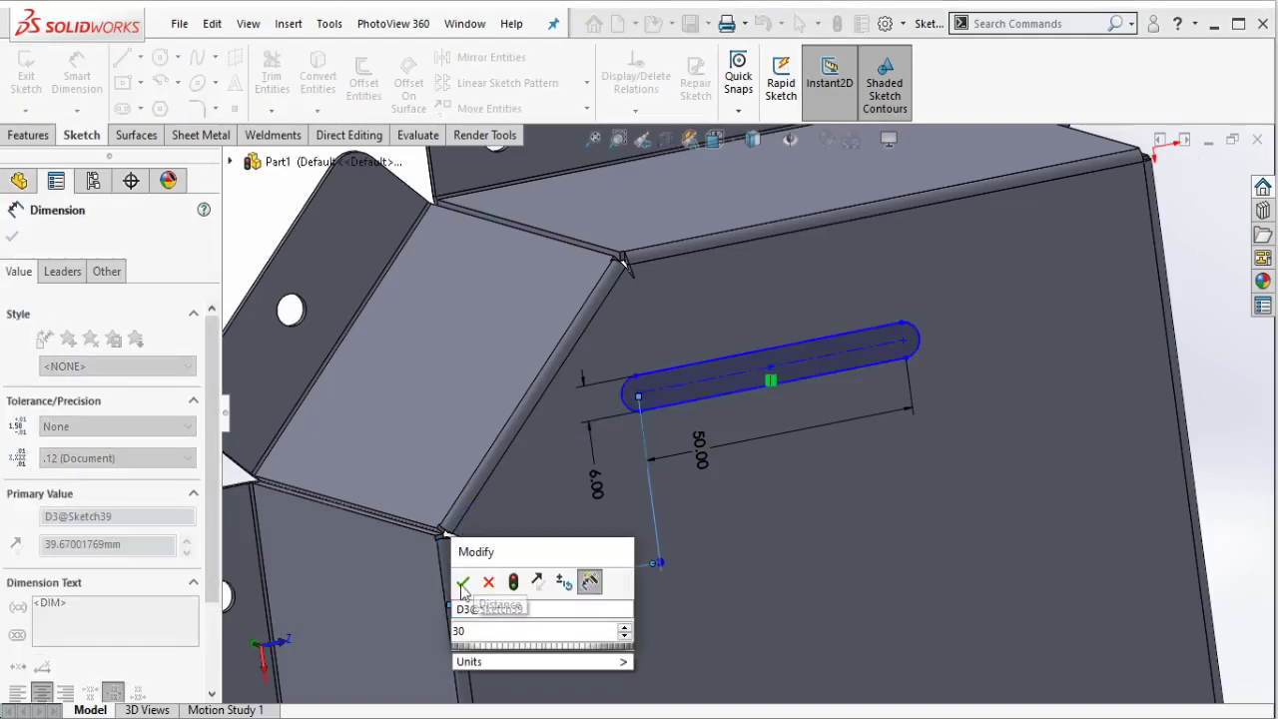
{"action": "left_click", "coordinate": [463, 584]}
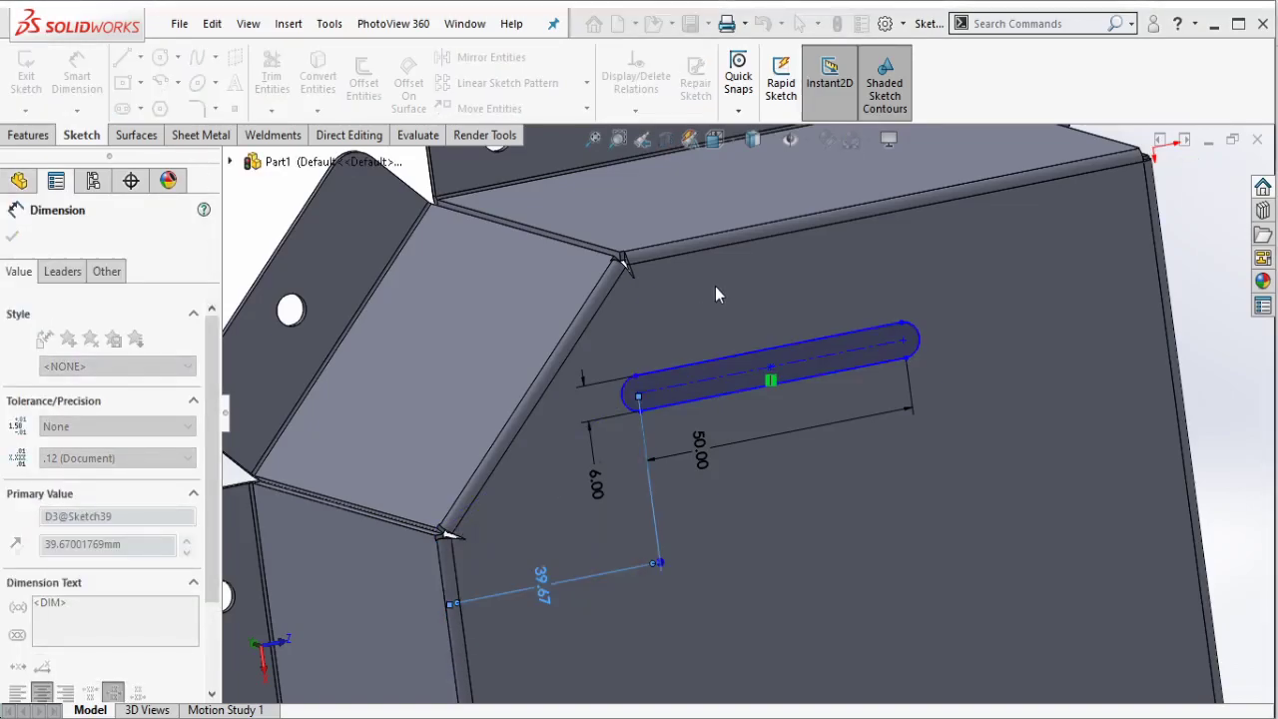
Step: Set the slot end 30 mm from the panel's top edge
{"action": "left_click", "coordinate": [663, 252]}
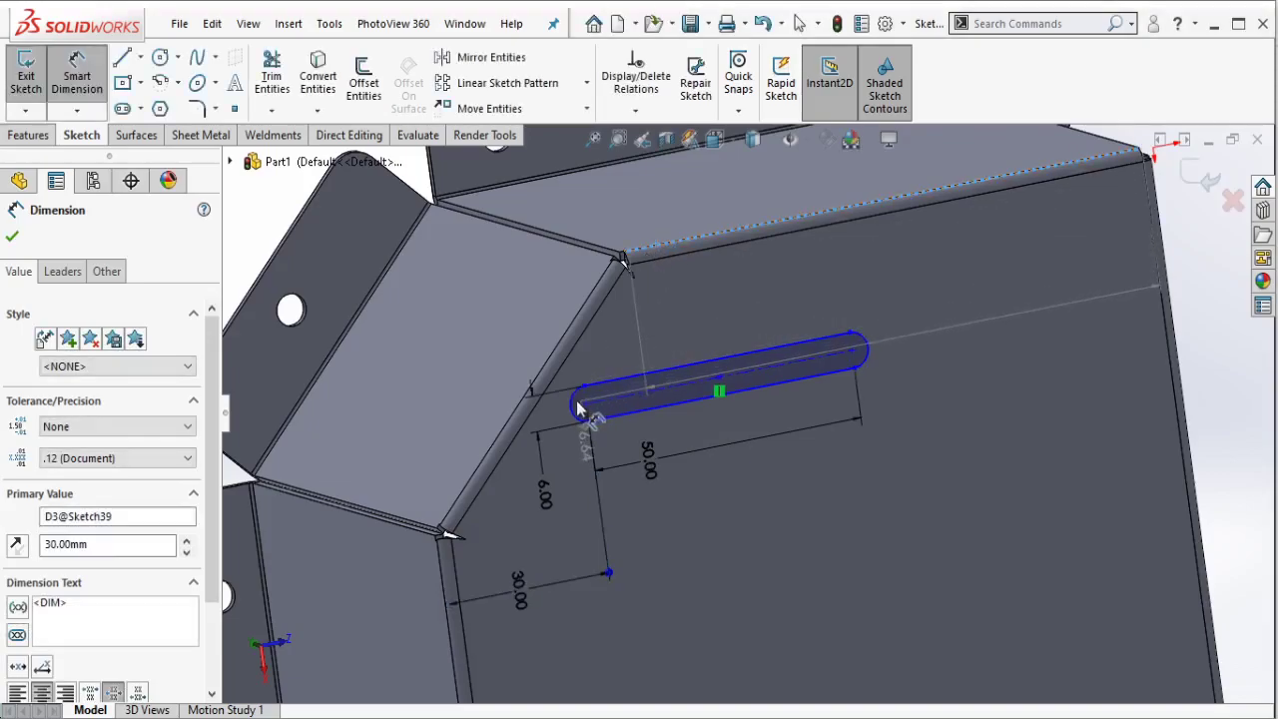
{"action": "left_click", "coordinate": [589, 399]}
{"action": "left_click", "coordinate": [702, 346]}
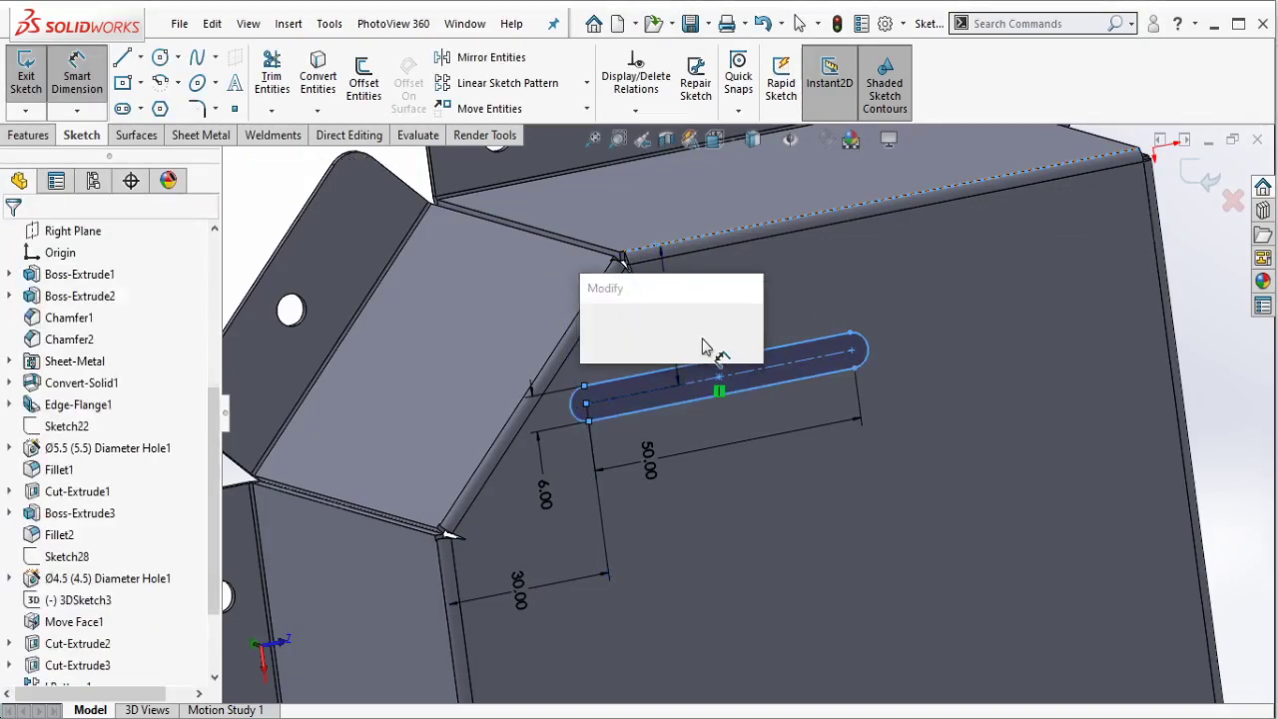
{"action": "type", "text": "30"}
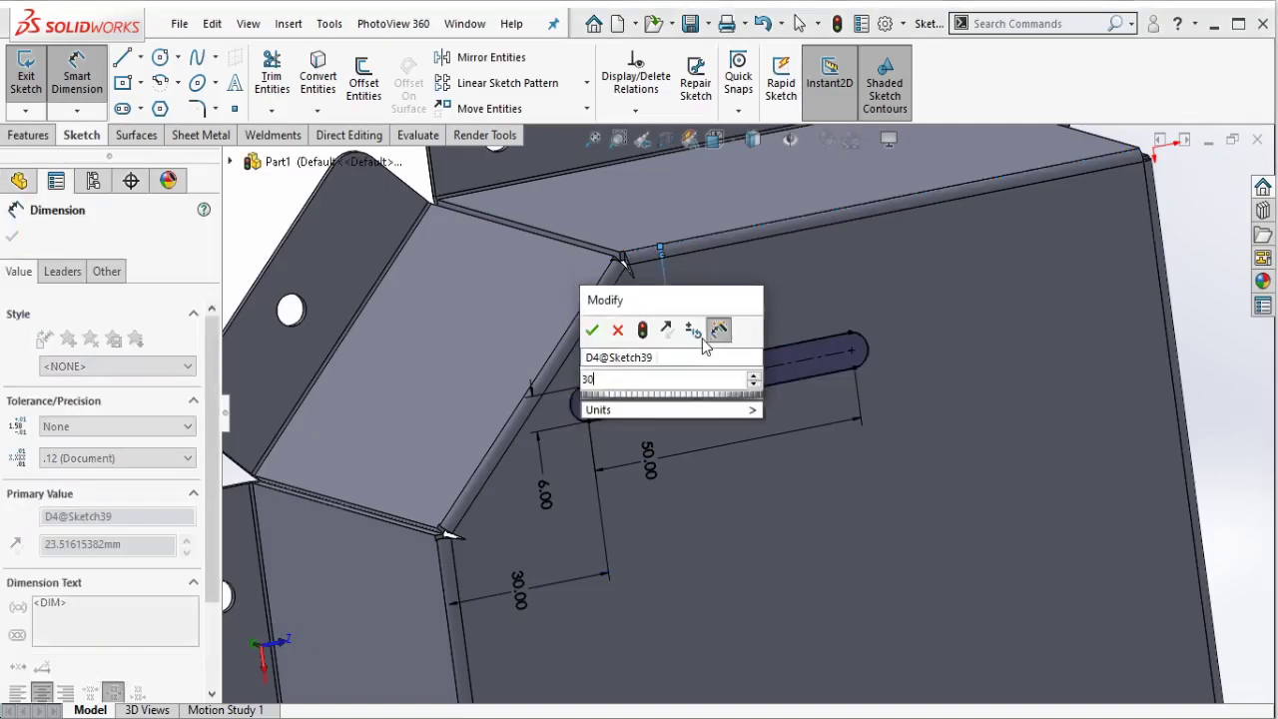
{"action": "left_click", "coordinate": [594, 331]}
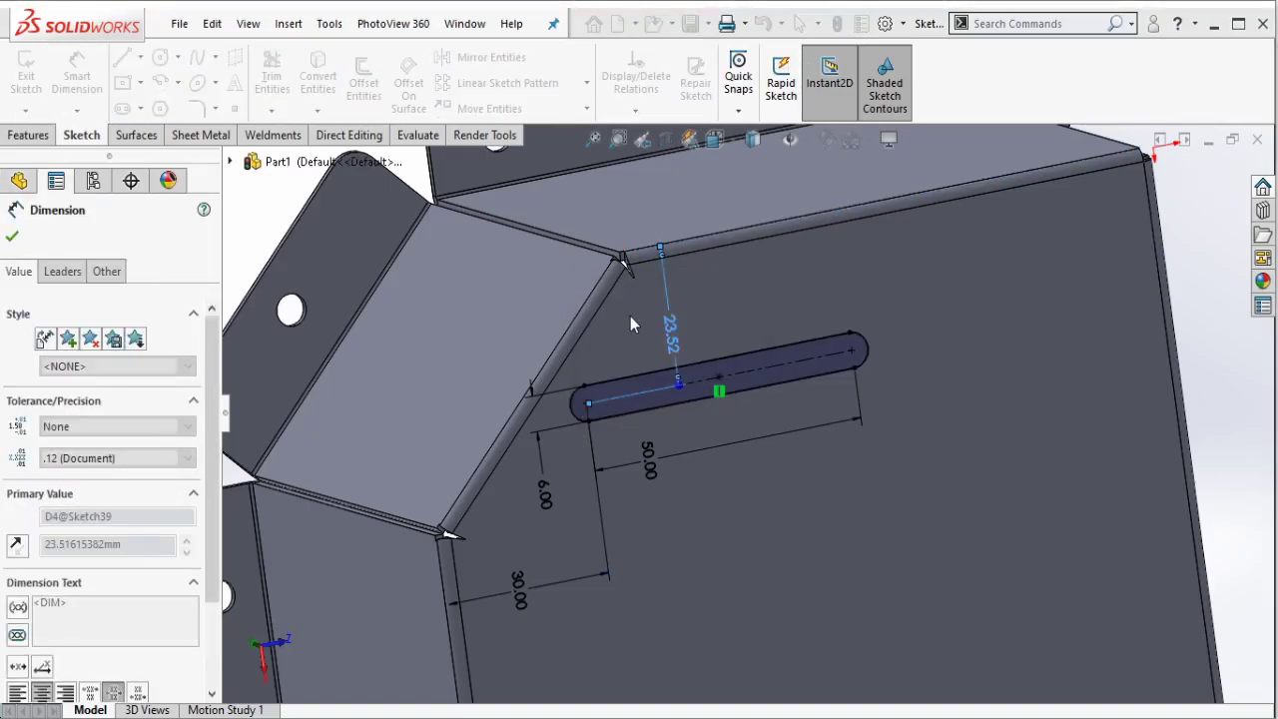
{"action": "key", "text": "Escape"}
{"action": "left_click", "coordinate": [30, 135]}
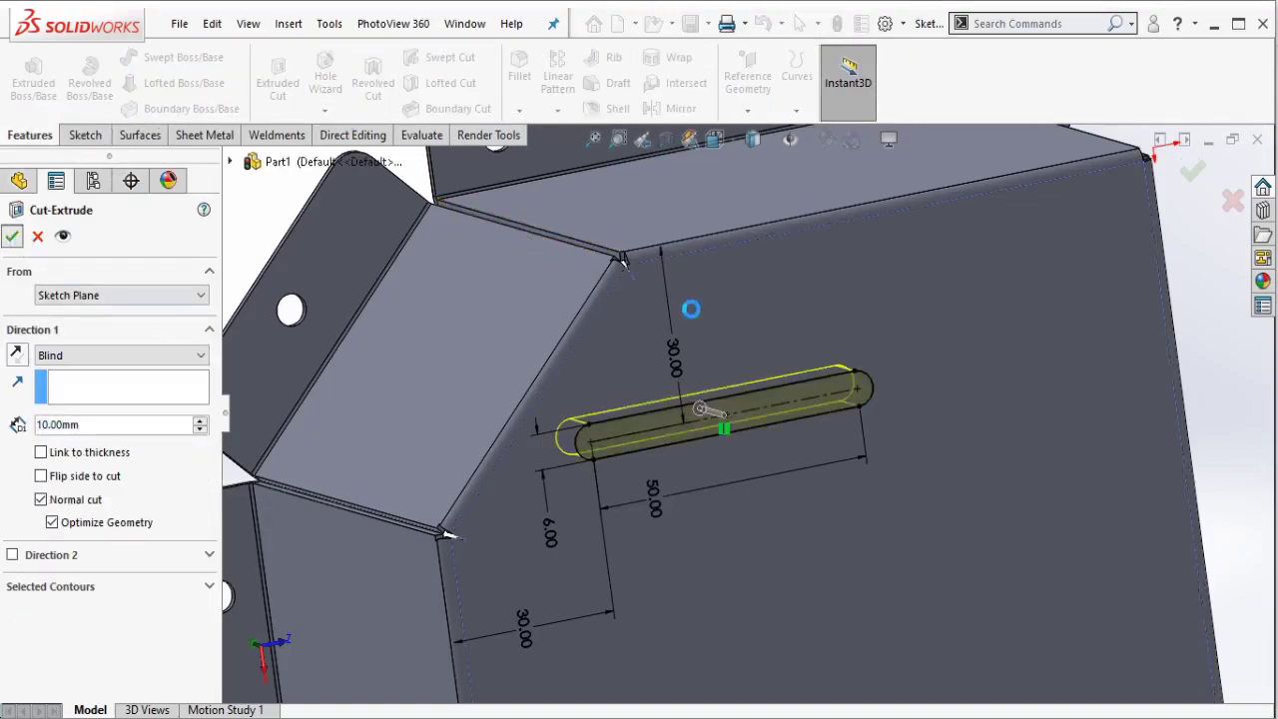
Step: Confirm the Extruded Cut to cut the slot through the plate as Cut-Extrude5
{"action": "key", "text": "Return"}
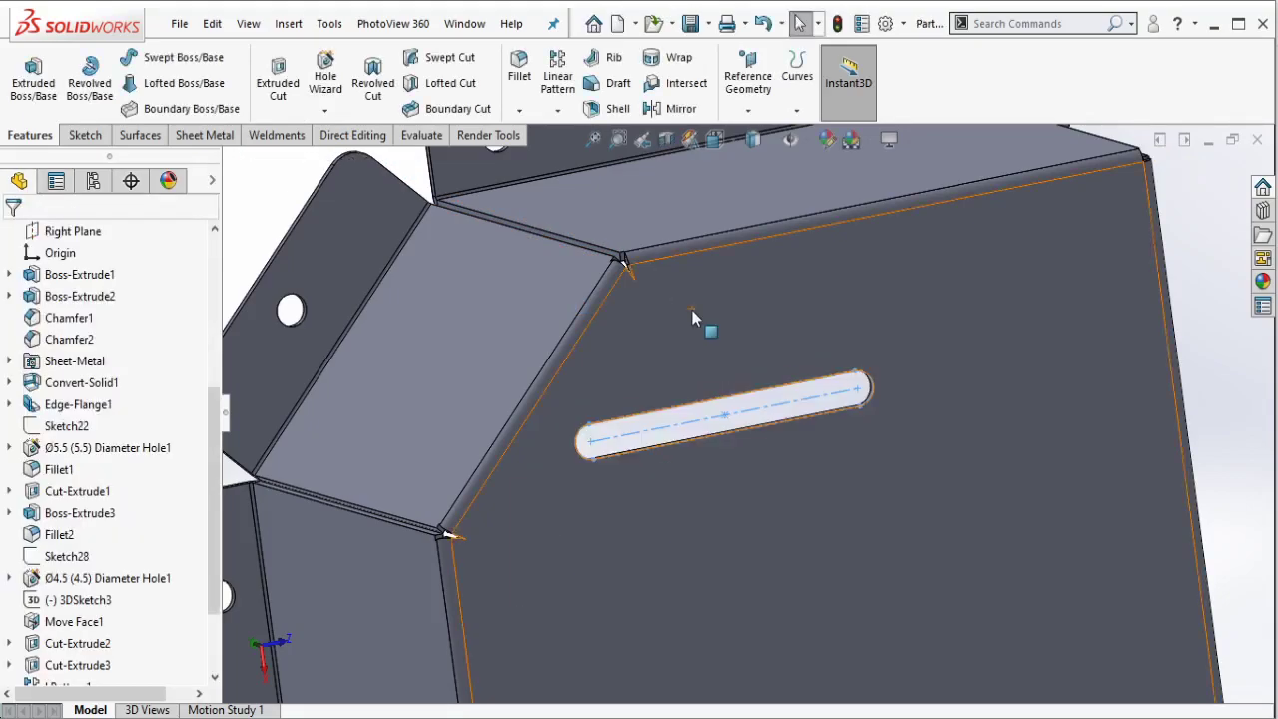
{"action": "scroll", "coordinate": [687, 354], "scroll_direction": "down", "scroll_amount": 2}
{"action": "scroll", "coordinate": [660, 456], "scroll_direction": "down", "scroll_amount": 3}
{"action": "scroll", "coordinate": [622, 406], "scroll_direction": "down", "scroll_amount": 5}
{"action": "scroll", "coordinate": [699, 379], "scroll_direction": "up", "scroll_amount": 3}
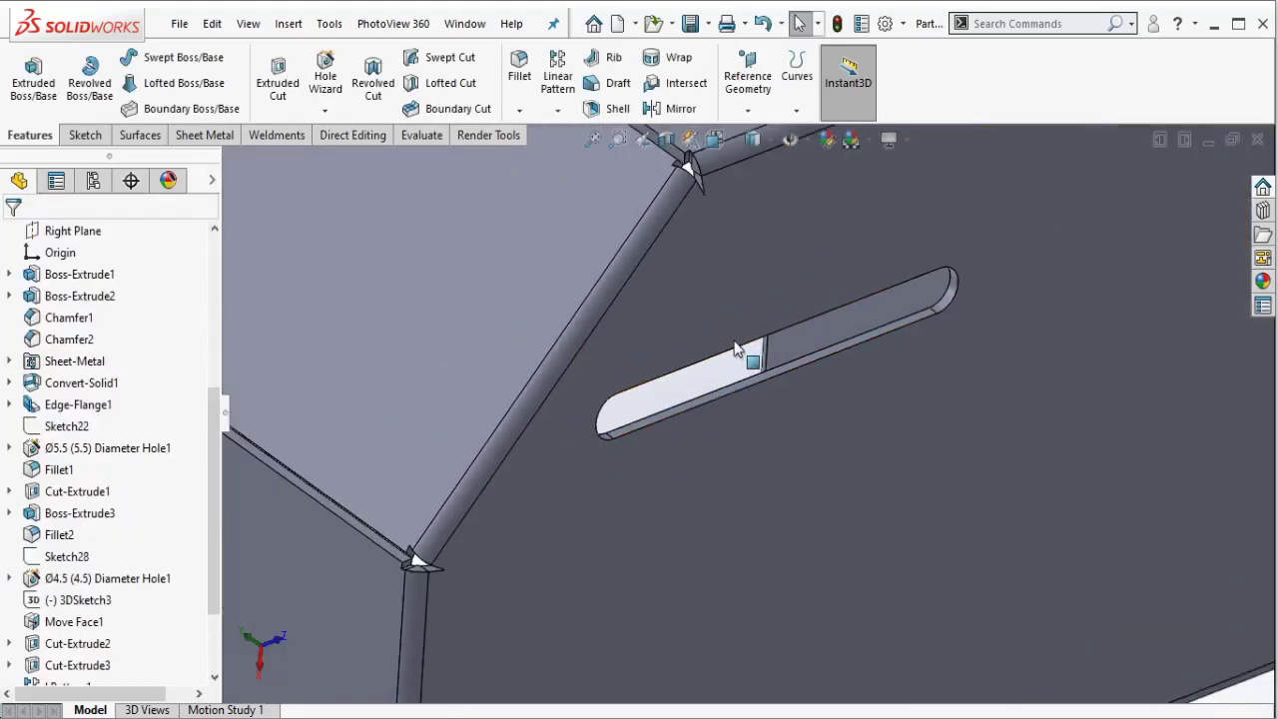
{"action": "scroll", "coordinate": [736, 299], "scroll_direction": "down", "scroll_amount": 3}
{"action": "scroll", "coordinate": [728, 336], "scroll_direction": "down", "scroll_amount": 2}
{"action": "scroll", "coordinate": [614, 415], "scroll_direction": "down", "scroll_amount": 2}
{"action": "scroll", "coordinate": [614, 417], "scroll_direction": "up", "scroll_amount": 3}
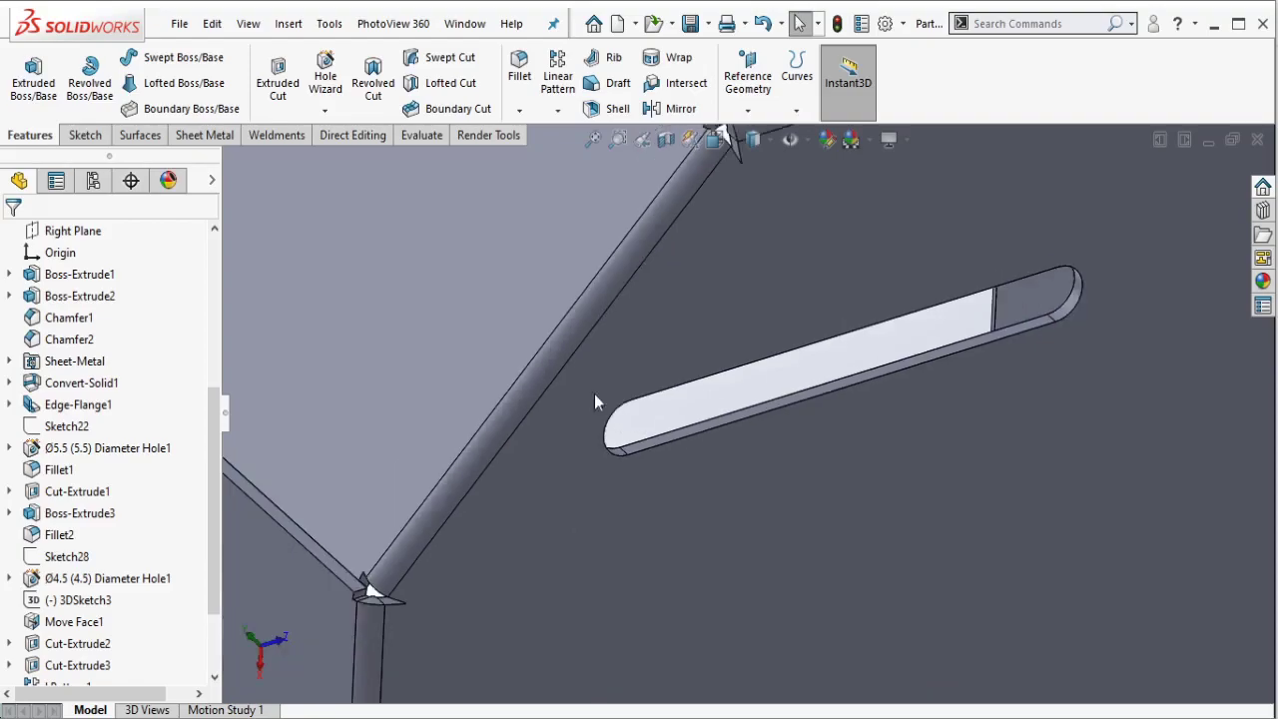
Step: Draw a centerline out from the slot's rounded end in a new 3D sketch
{"action": "left_click", "coordinate": [84, 135]}
{"action": "left_click", "coordinate": [36, 115]}
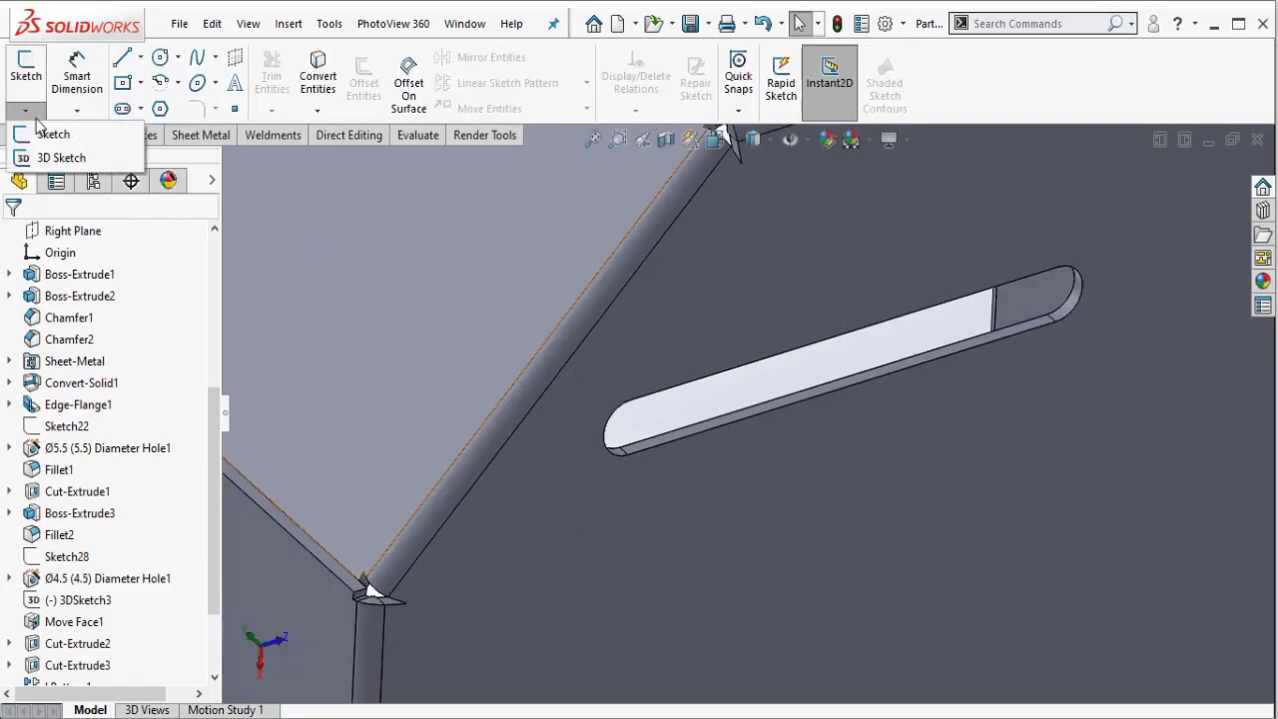
{"action": "left_click", "coordinate": [55, 159]}
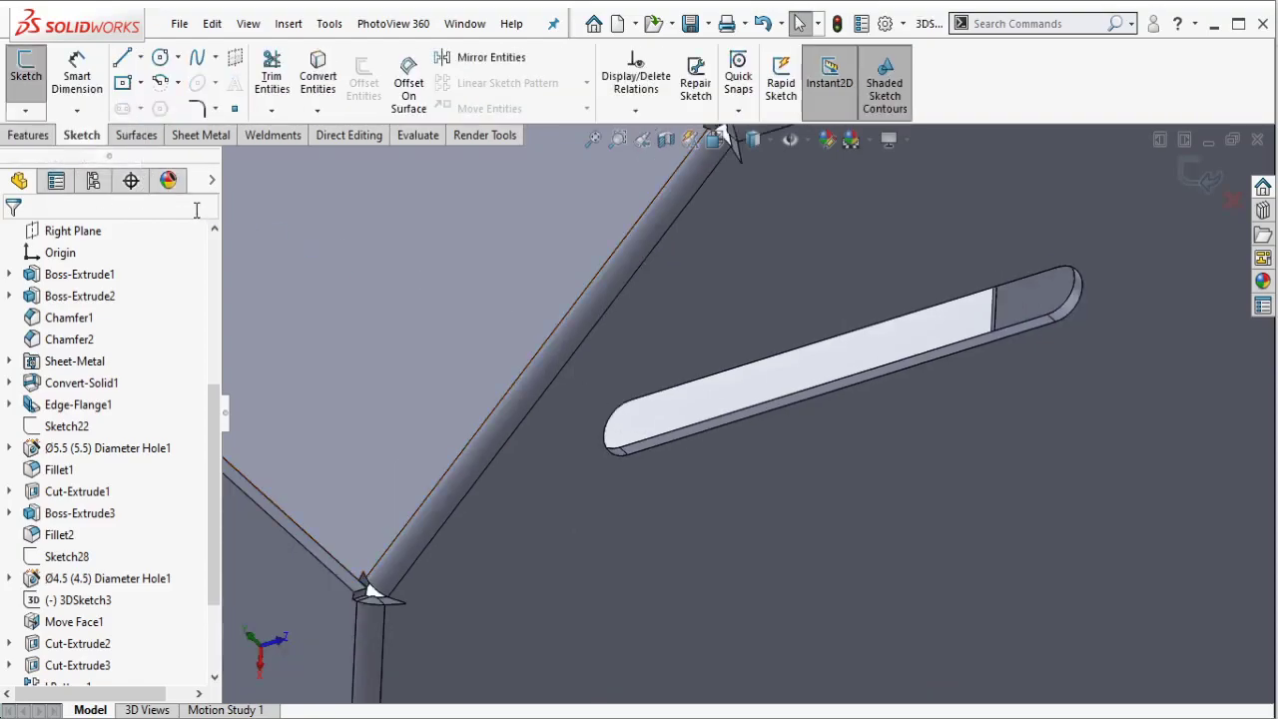
{"action": "left_click", "coordinate": [139, 57]}
{"action": "left_click", "coordinate": [160, 103]}
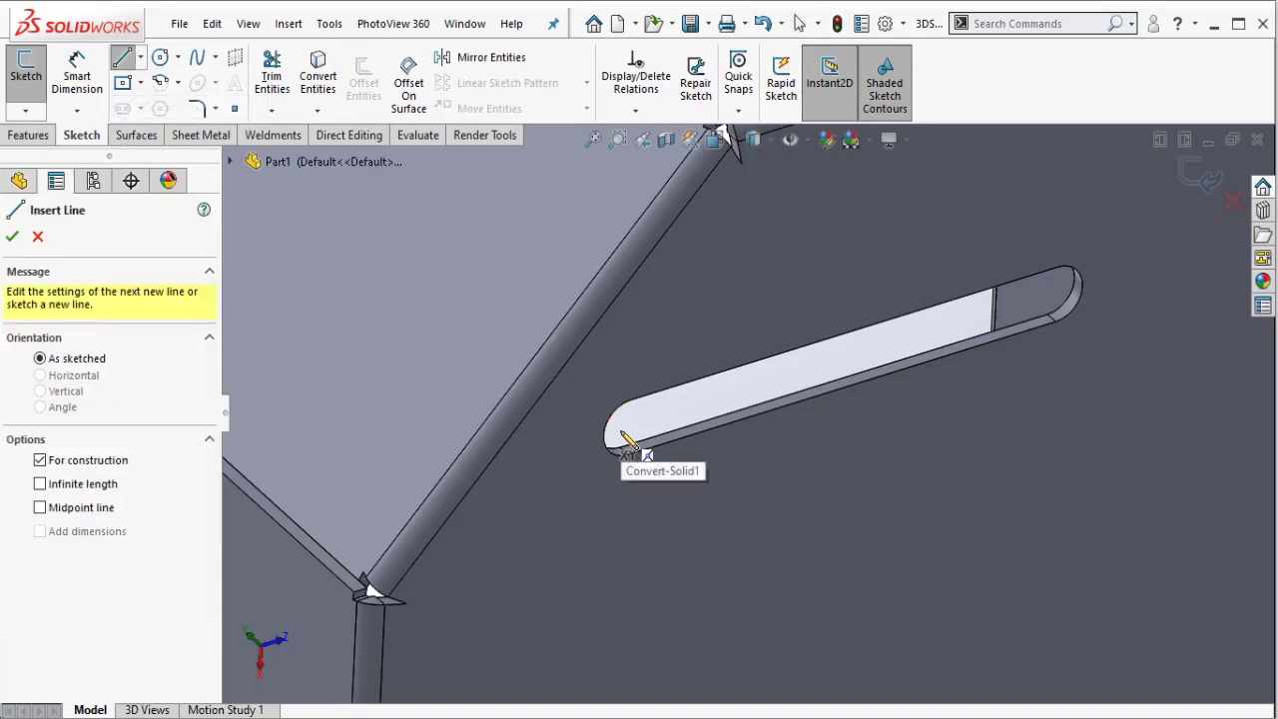
{"action": "left_click", "coordinate": [628, 432]}
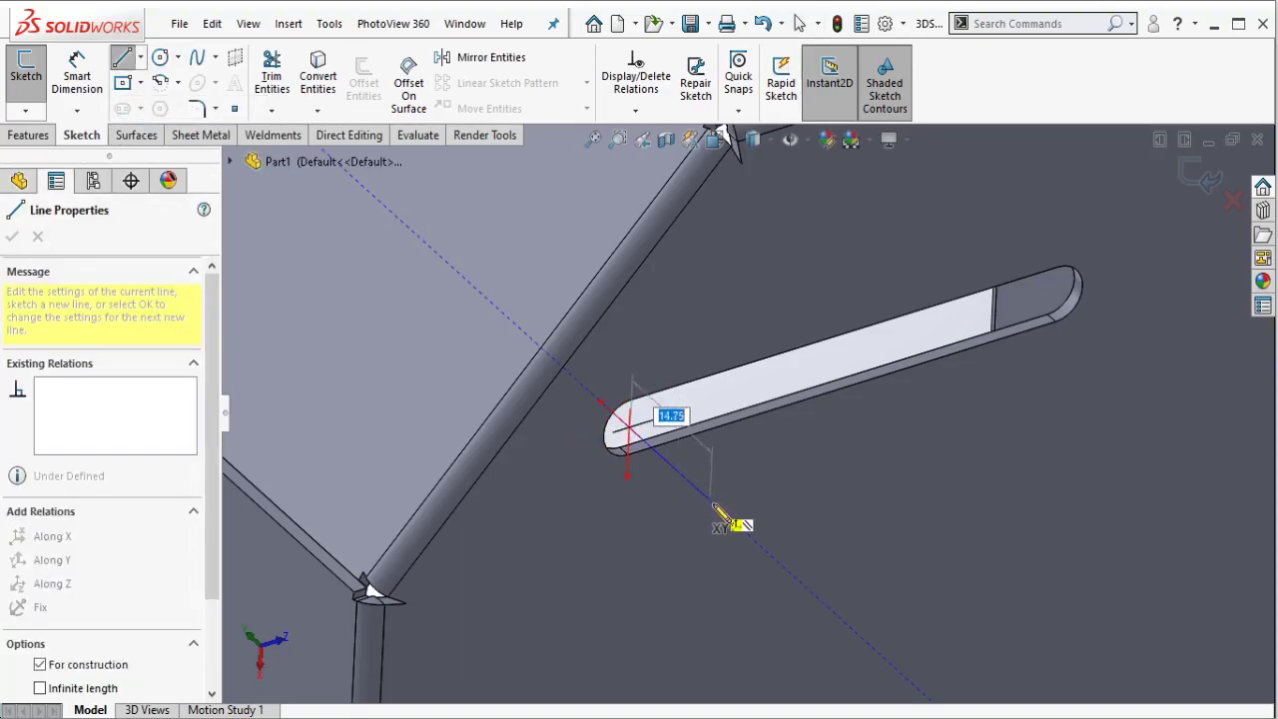
{"action": "left_click", "coordinate": [742, 532]}
{"action": "key", "text": "Escape"}
{"action": "middle_click_drag", "start_coordinate": [764, 464], "coordinate": [784, 490]}
{"action": "left_click", "coordinate": [1203, 177]}
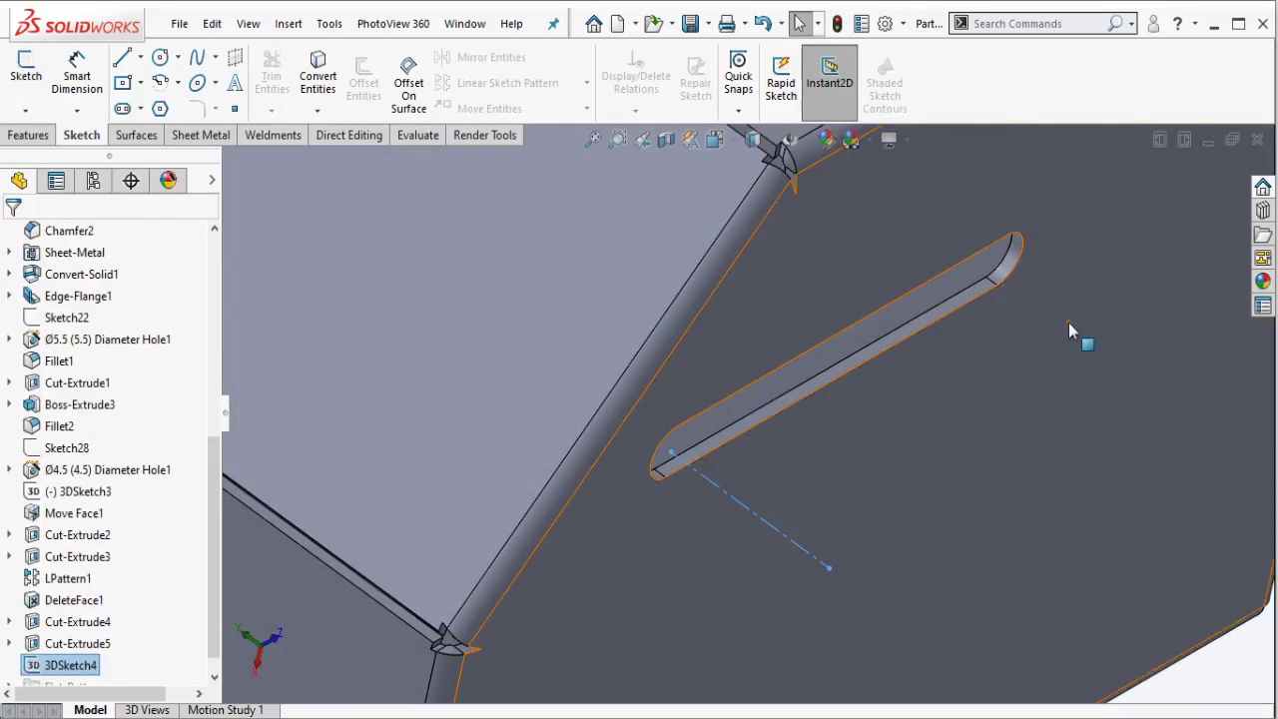
Step: Rotate the slot's tangent faces 45° about Line1@3DSketch4 with Move Face, direction flipped
{"action": "right_click", "coordinate": [977, 293]}
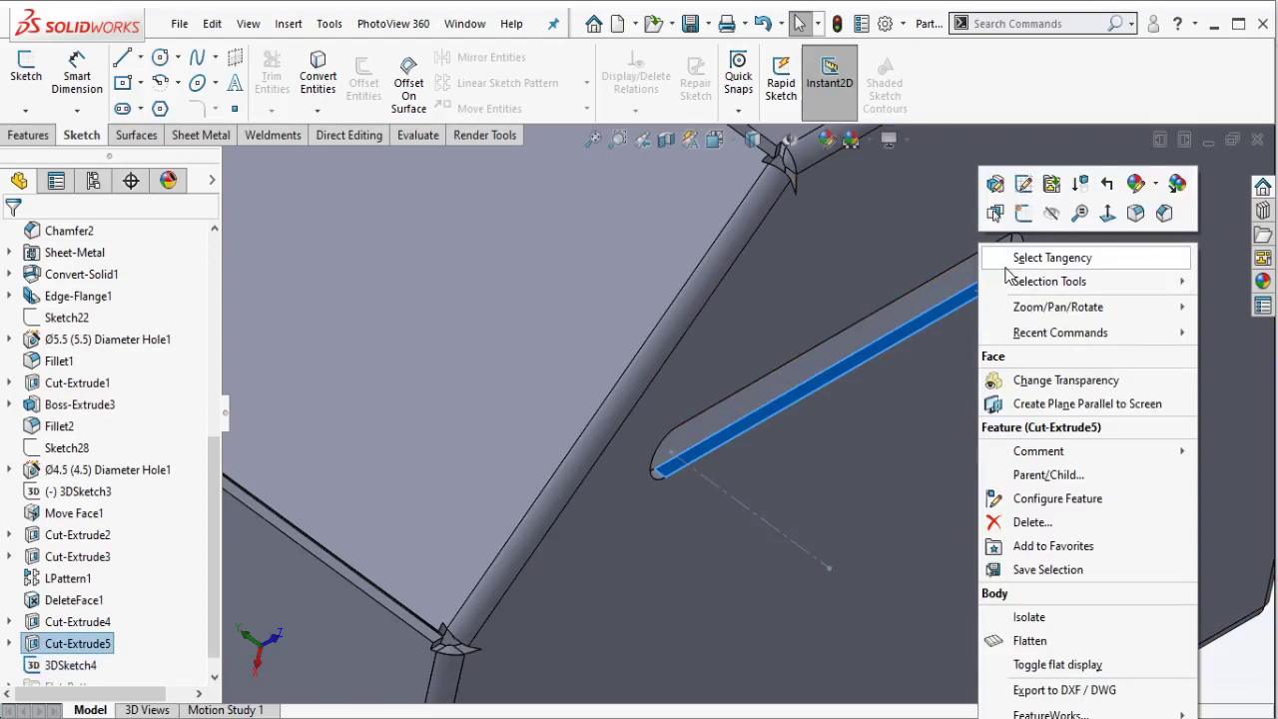
{"action": "left_click", "coordinate": [1006, 263]}
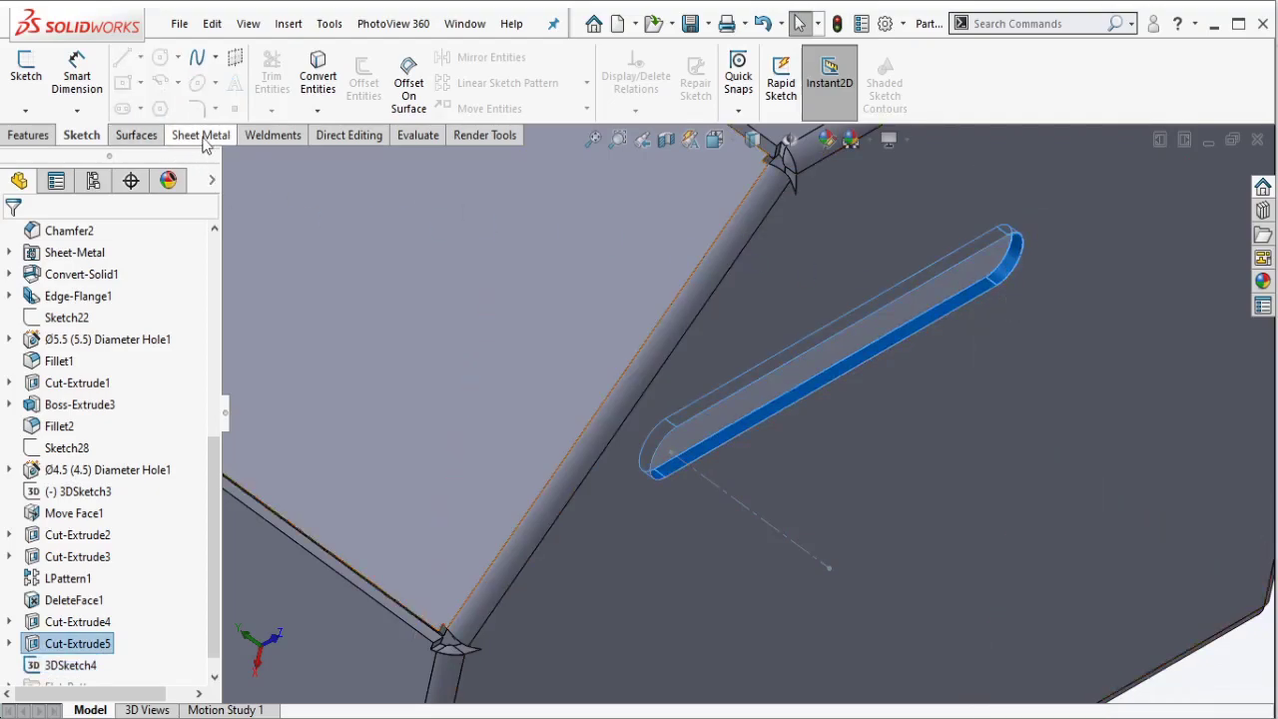
{"action": "left_click", "coordinate": [330, 136]}
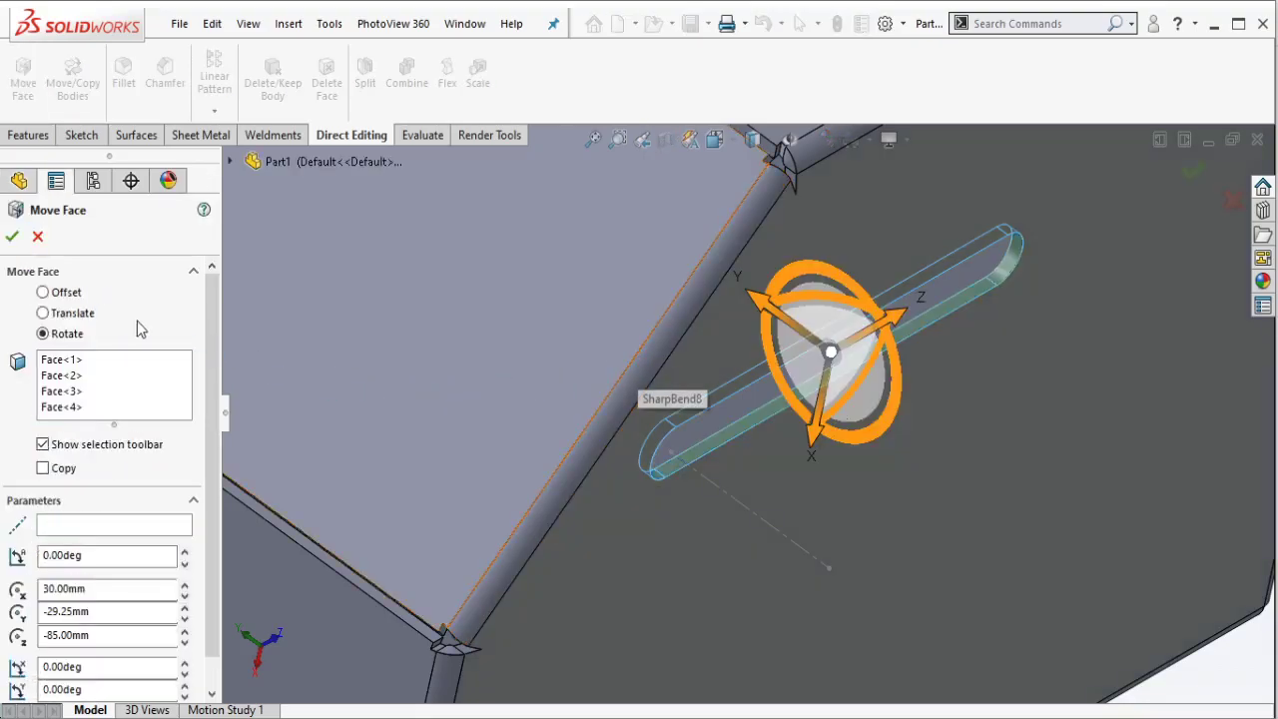
{"action": "left_click", "coordinate": [90, 526]}
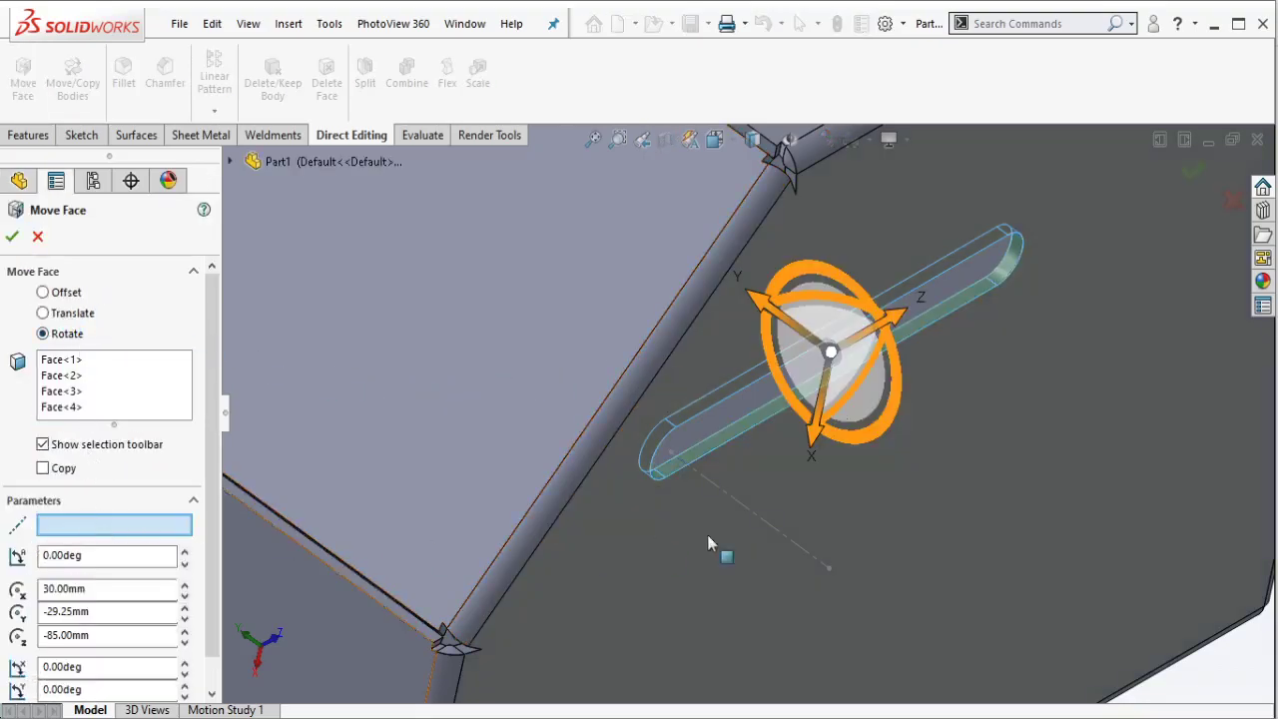
{"action": "left_click", "coordinate": [760, 519]}
{"action": "mouse_move", "coordinate": [107, 555]}
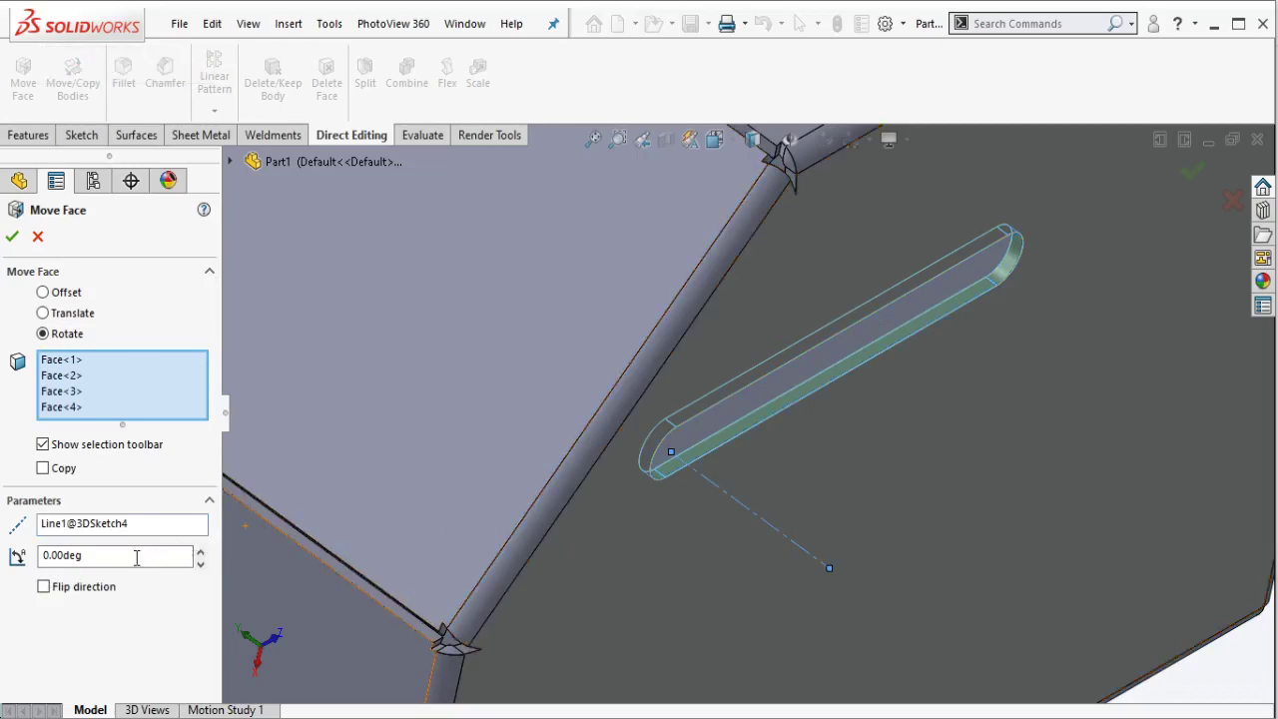
{"action": "left_click", "coordinate": [201, 555]}
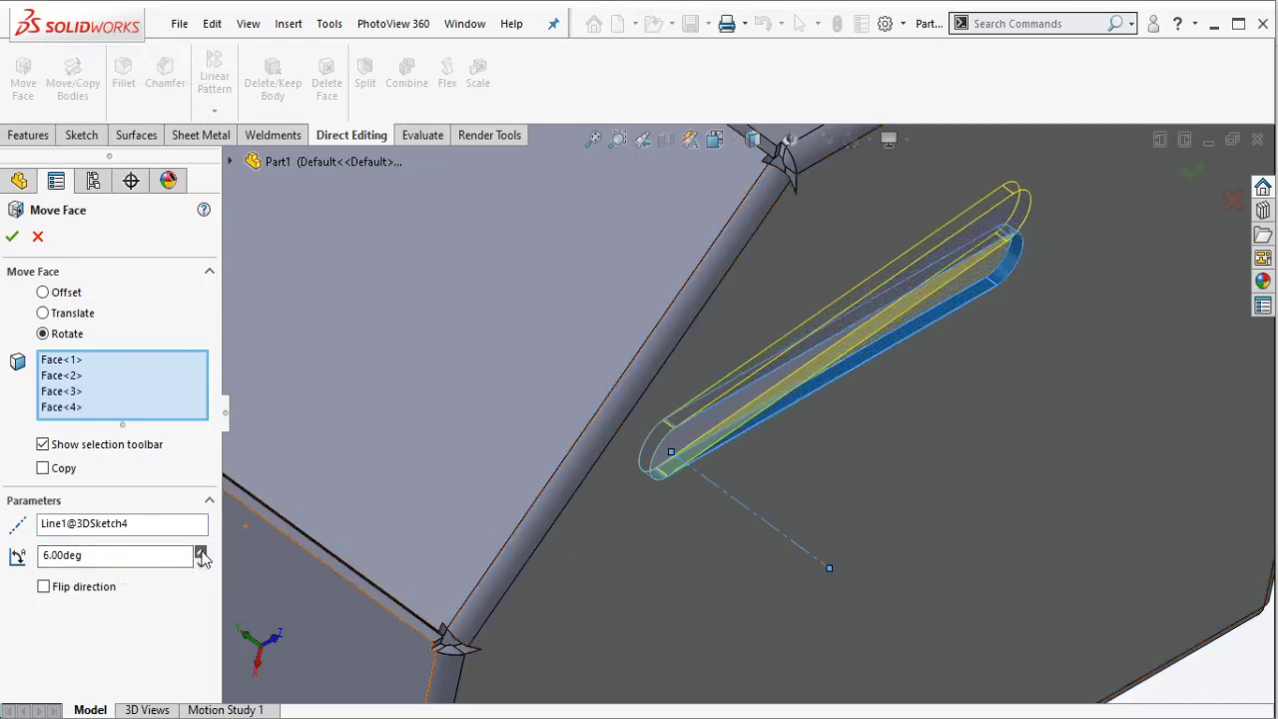
{"action": "left_click", "coordinate": [99, 587]}
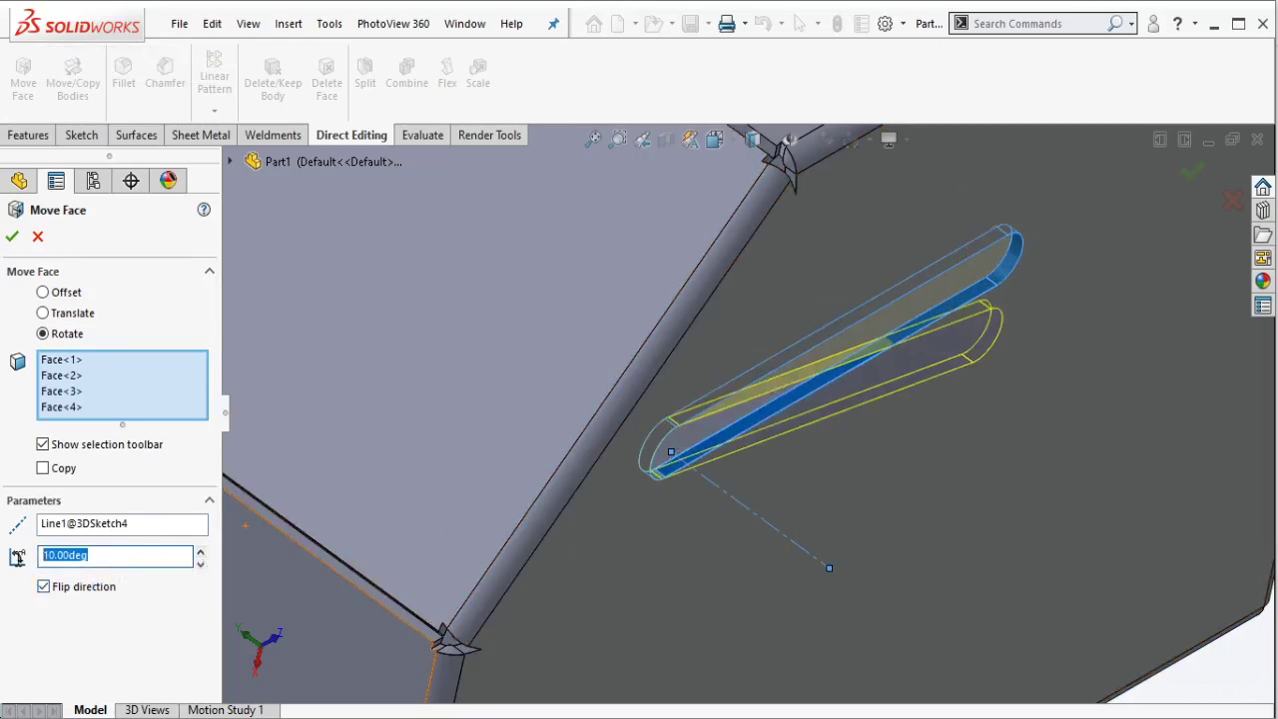
{"action": "type", "text": "5"}
{"action": "key", "text": "Return"}
{"action": "scroll", "coordinate": [619, 475], "scroll_direction": "up", "scroll_amount": 10}
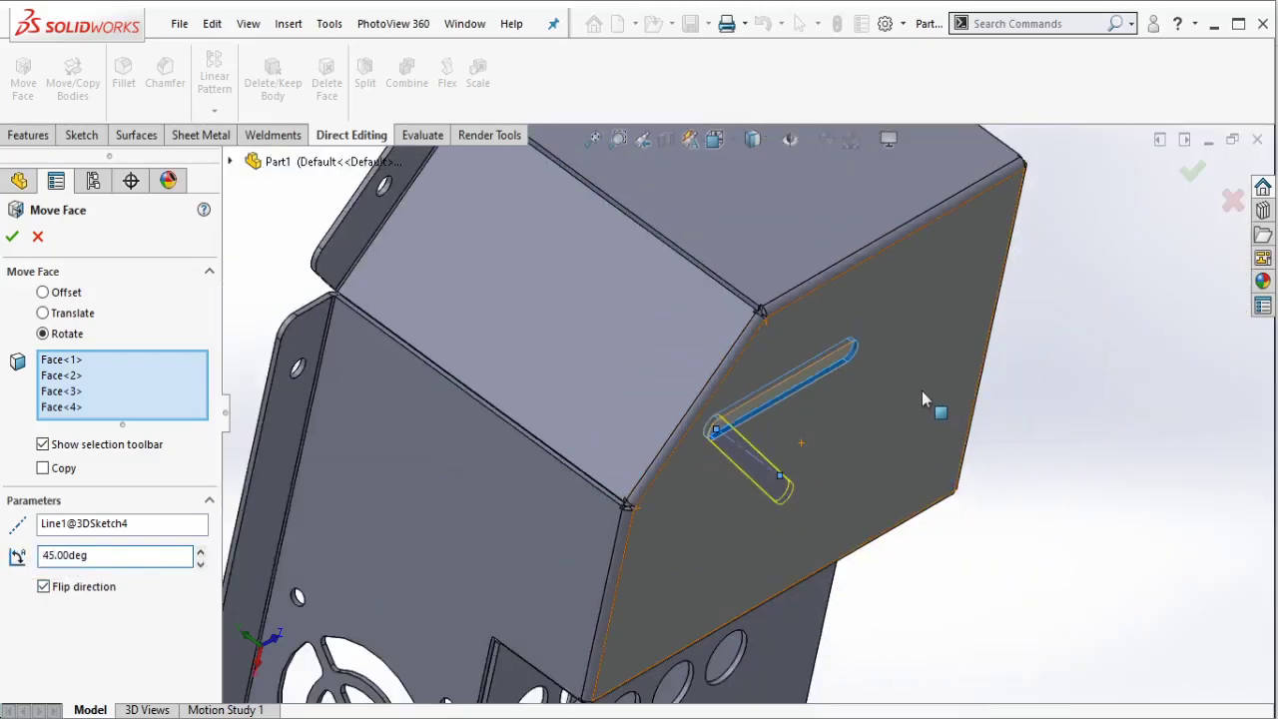
{"action": "scroll", "coordinate": [973, 344], "scroll_direction": "down", "scroll_amount": 3}
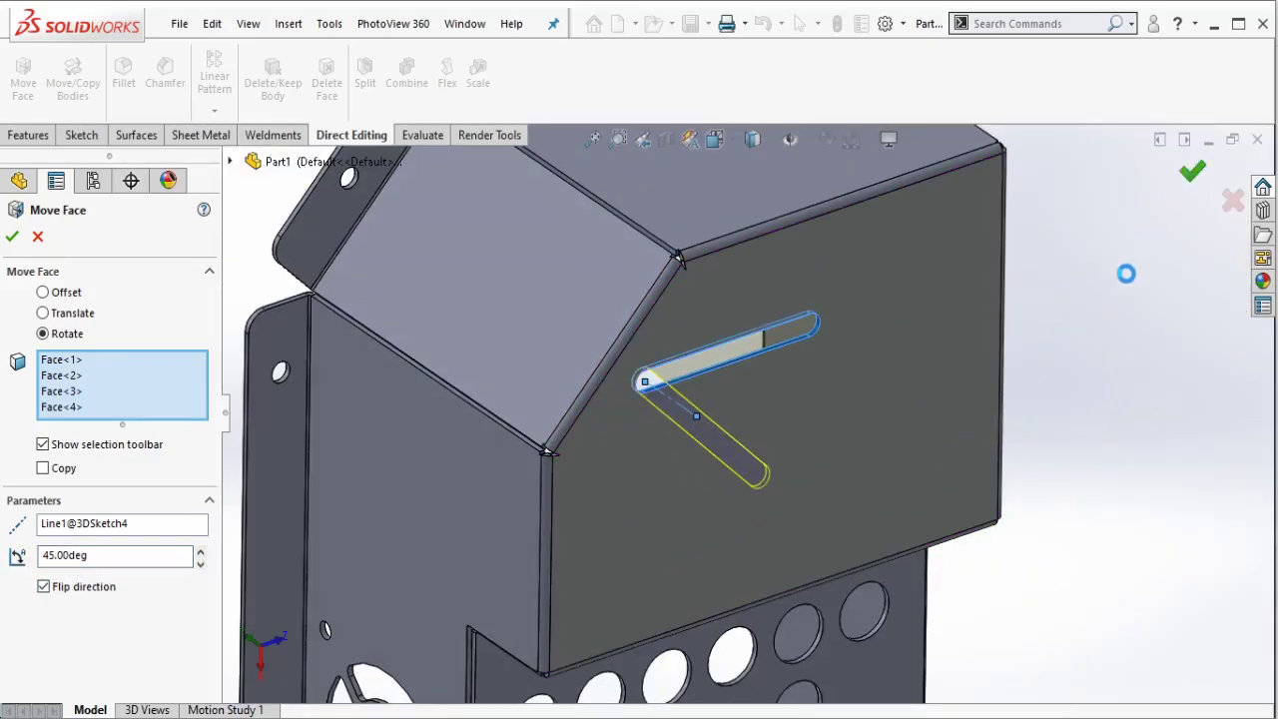
{"action": "key", "text": "Return"}
{"action": "scroll", "coordinate": [761, 421], "scroll_direction": "down", "scroll_amount": 3}
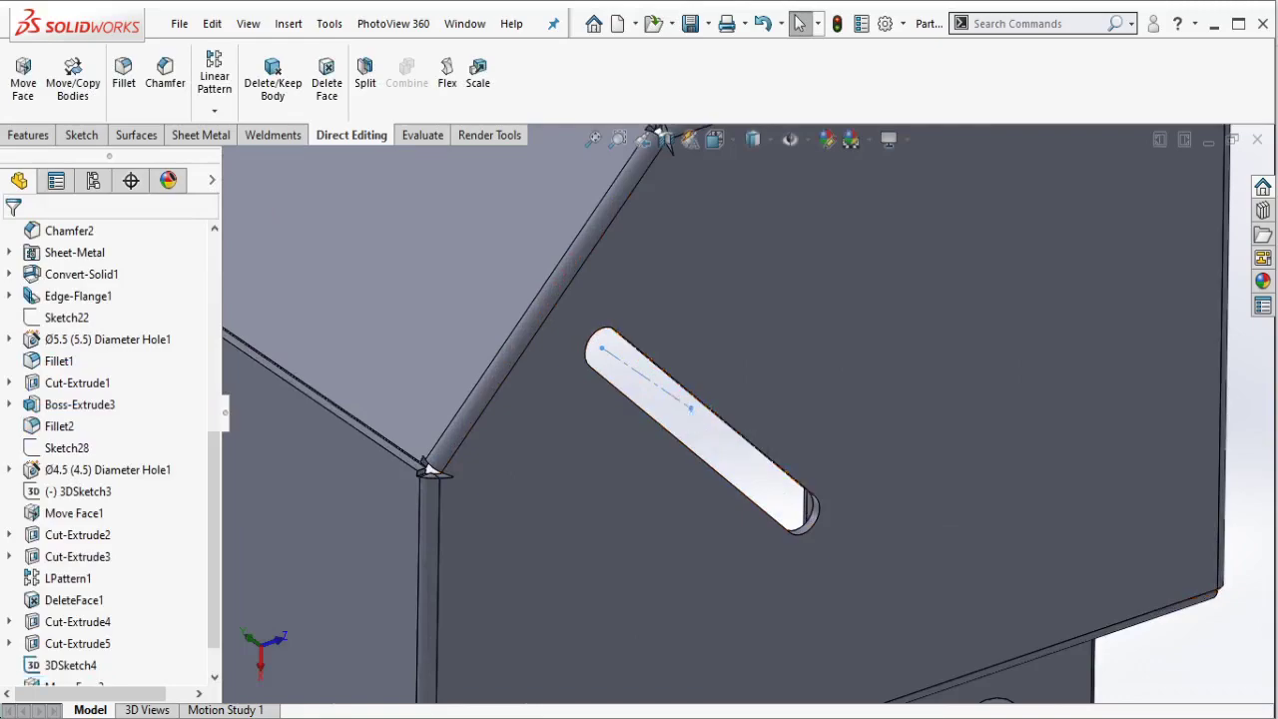
Step: Begin a linear pattern directed along the panel's top edge
{"action": "left_click", "coordinate": [687, 405]}
{"action": "scroll", "coordinate": [774, 368], "scroll_direction": "up", "scroll_amount": 1}
{"action": "scroll", "coordinate": [752, 361], "scroll_direction": "up", "scroll_amount": 1}
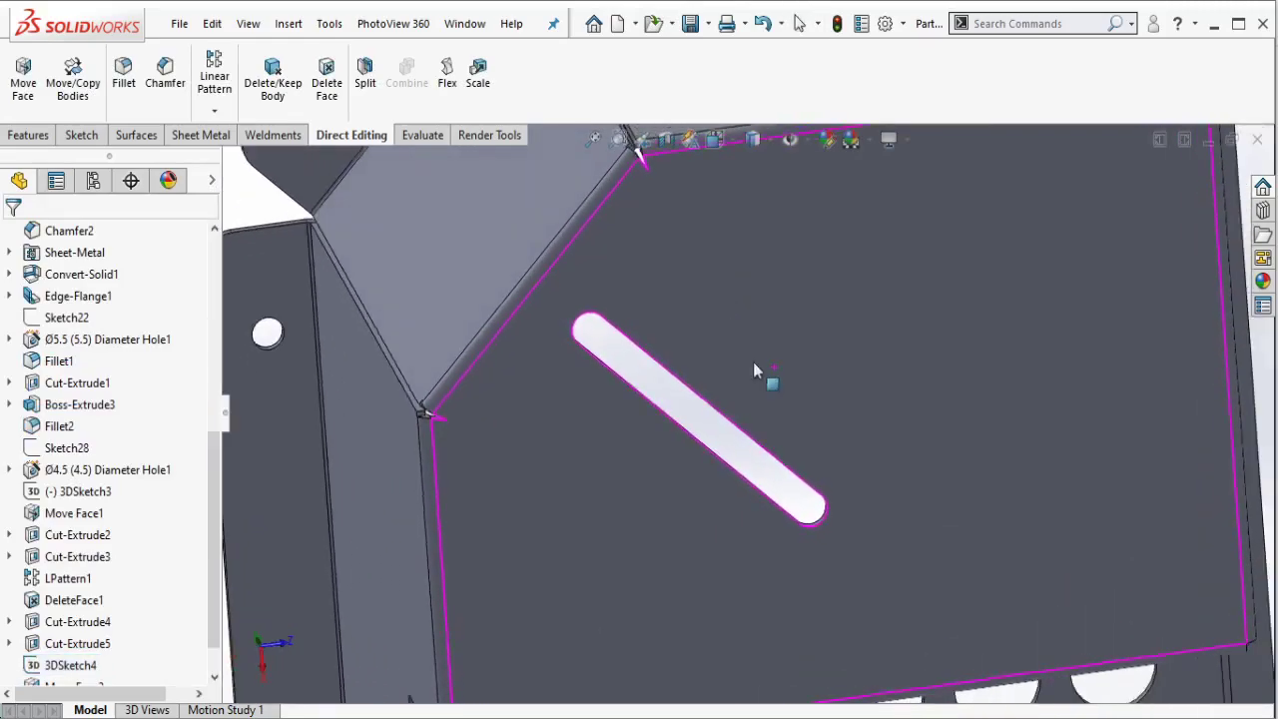
{"action": "scroll", "coordinate": [818, 404], "scroll_direction": "up", "scroll_amount": 3}
{"action": "scroll", "coordinate": [817, 399], "scroll_direction": "down", "scroll_amount": 1}
{"action": "scroll", "coordinate": [828, 421], "scroll_direction": "down", "scroll_amount": 3}
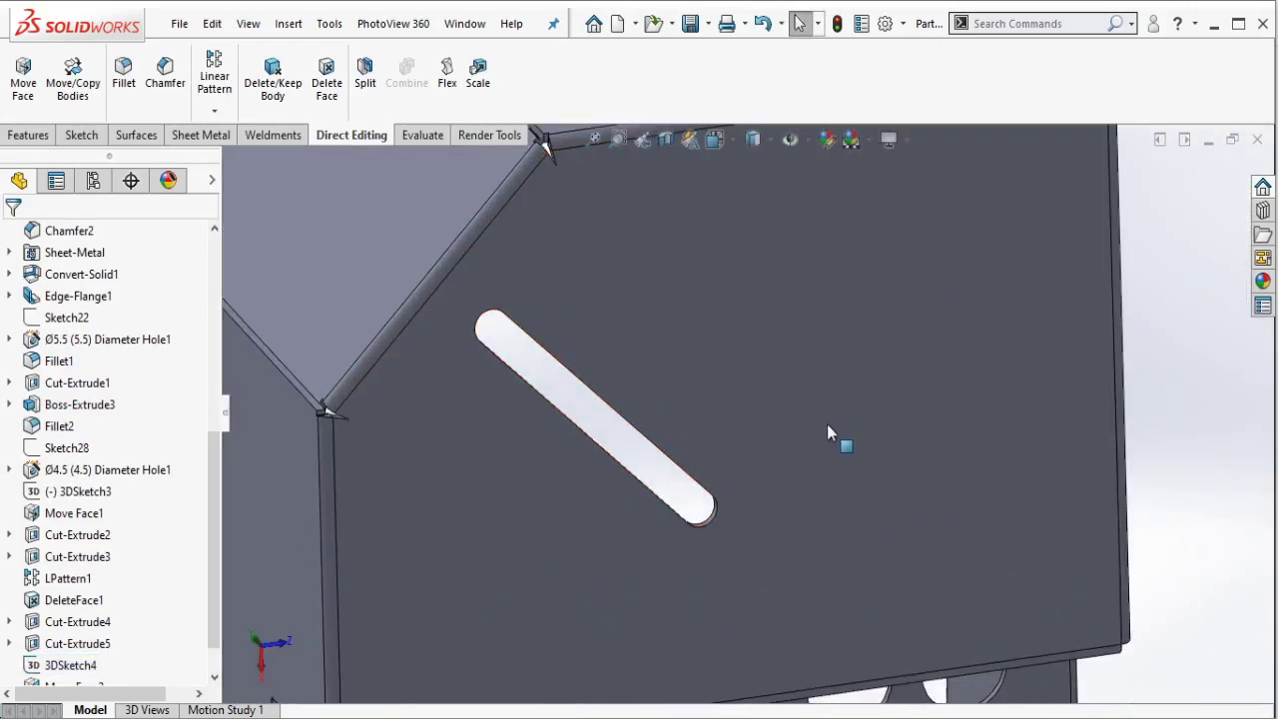
{"action": "left_click", "coordinate": [218, 79]}
{"action": "scroll", "coordinate": [529, 252], "scroll_direction": "up", "scroll_amount": 3}
{"action": "scroll", "coordinate": [686, 246], "scroll_direction": "down", "scroll_amount": 2}
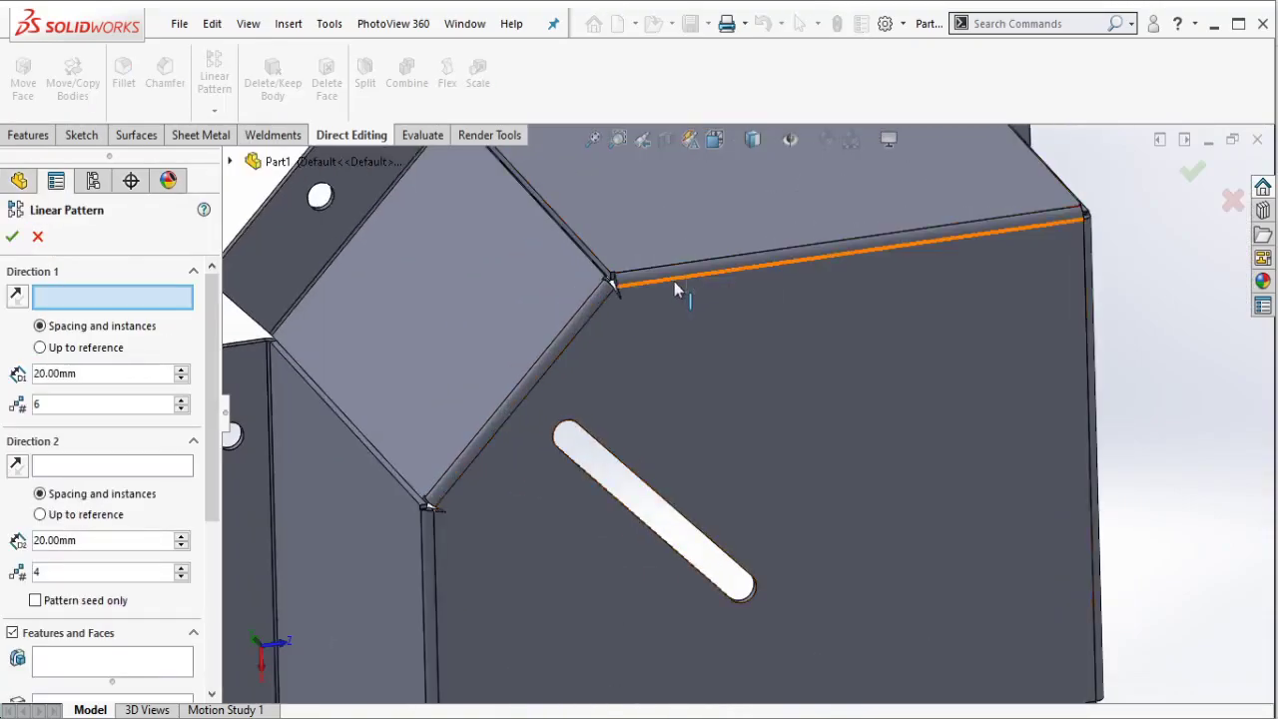
{"action": "left_click", "coordinate": [675, 283]}
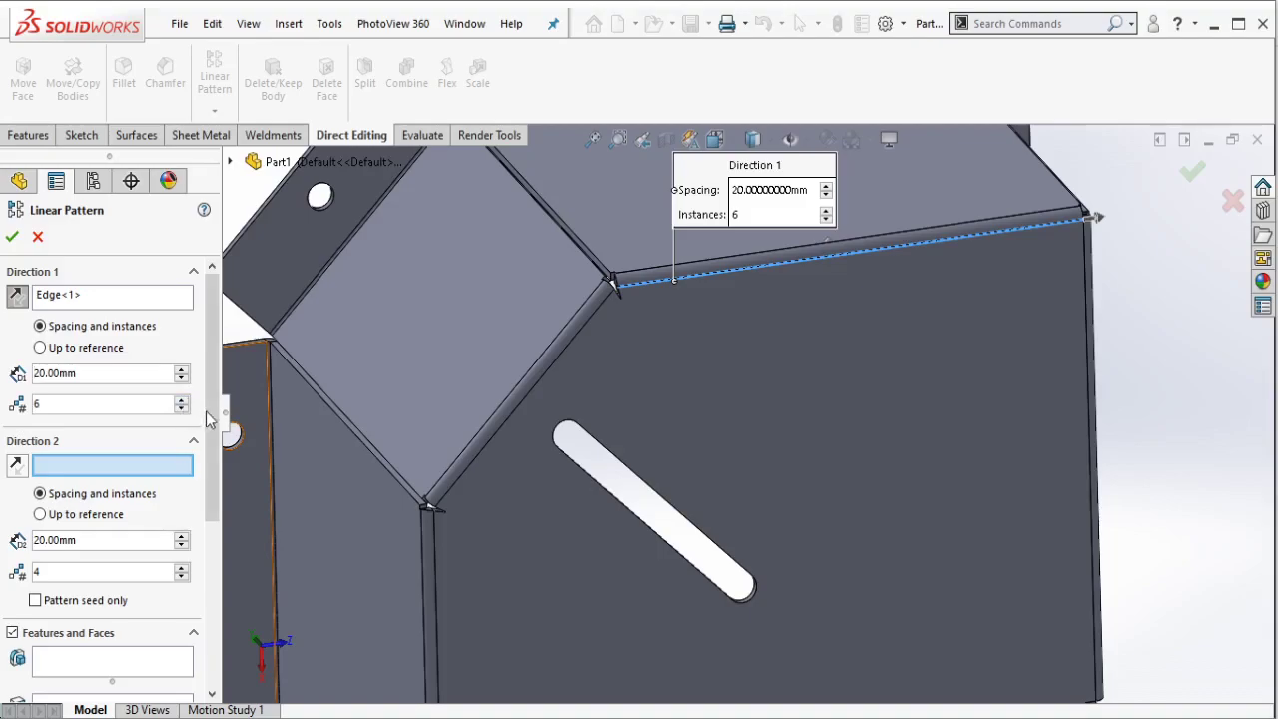
{"action": "left_click_drag", "start_coordinate": [206, 412], "coordinate": [207, 501]}
Step: Pattern the diagonal slot's faces into four slots at 20 mm spacing
{"action": "left_click", "coordinate": [177, 551]}
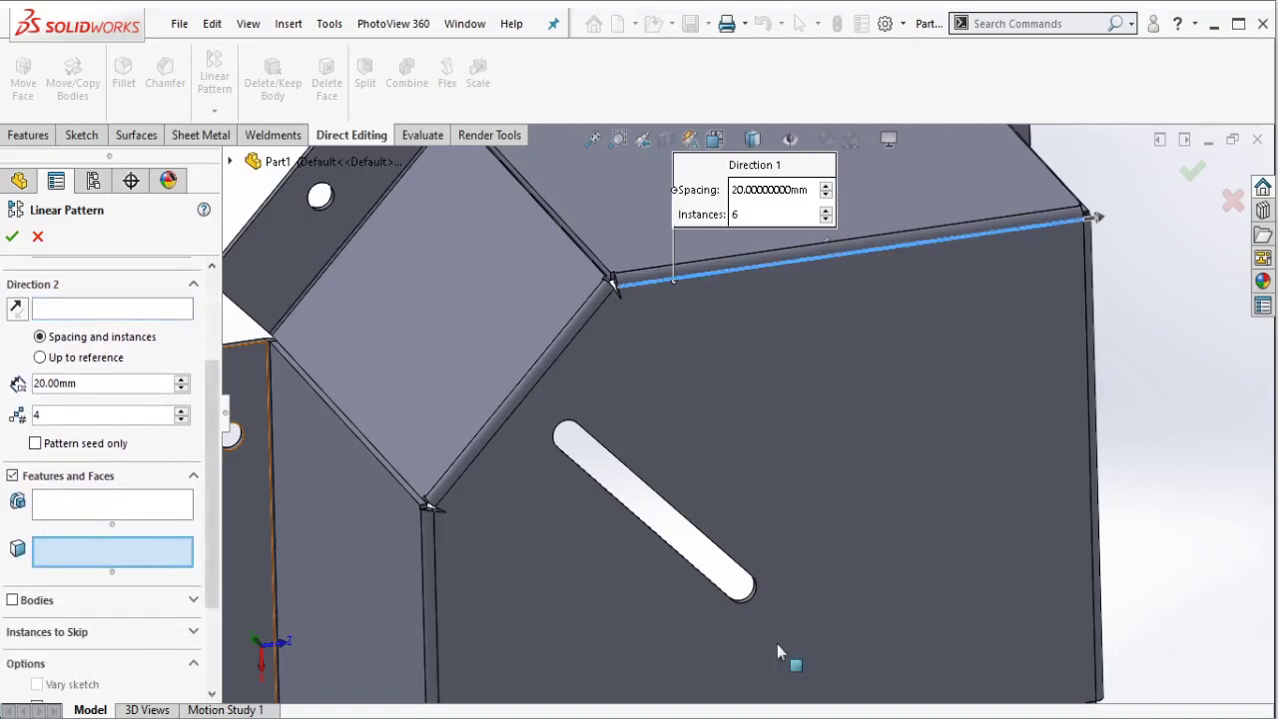
{"action": "scroll", "coordinate": [750, 522], "scroll_direction": "down", "scroll_amount": 2}
{"action": "scroll", "coordinate": [738, 524], "scroll_direction": "down", "scroll_amount": 3}
{"action": "left_click", "coordinate": [704, 517]}
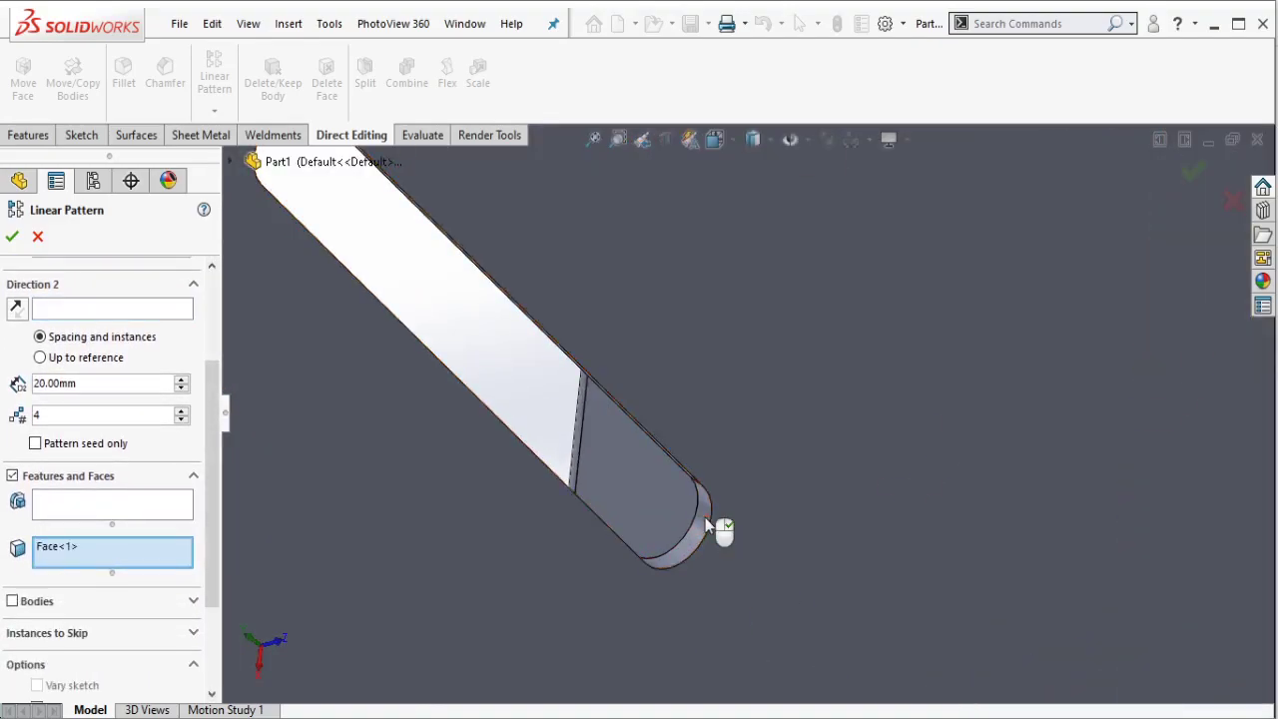
{"action": "mouse_move", "coordinate": [705, 517]}
{"action": "middle_mouse_down"}
{"action": "mouse_move", "coordinate": [685, 446]}
{"action": "mouse_move", "coordinate": [635, 547]}
{"action": "middle_mouse_up"}
{"action": "left_click", "coordinate": [685, 445]}
{"action": "left_click", "coordinate": [636, 515]}
{"action": "scroll", "coordinate": [505, 378], "scroll_direction": "up", "scroll_amount": 3}
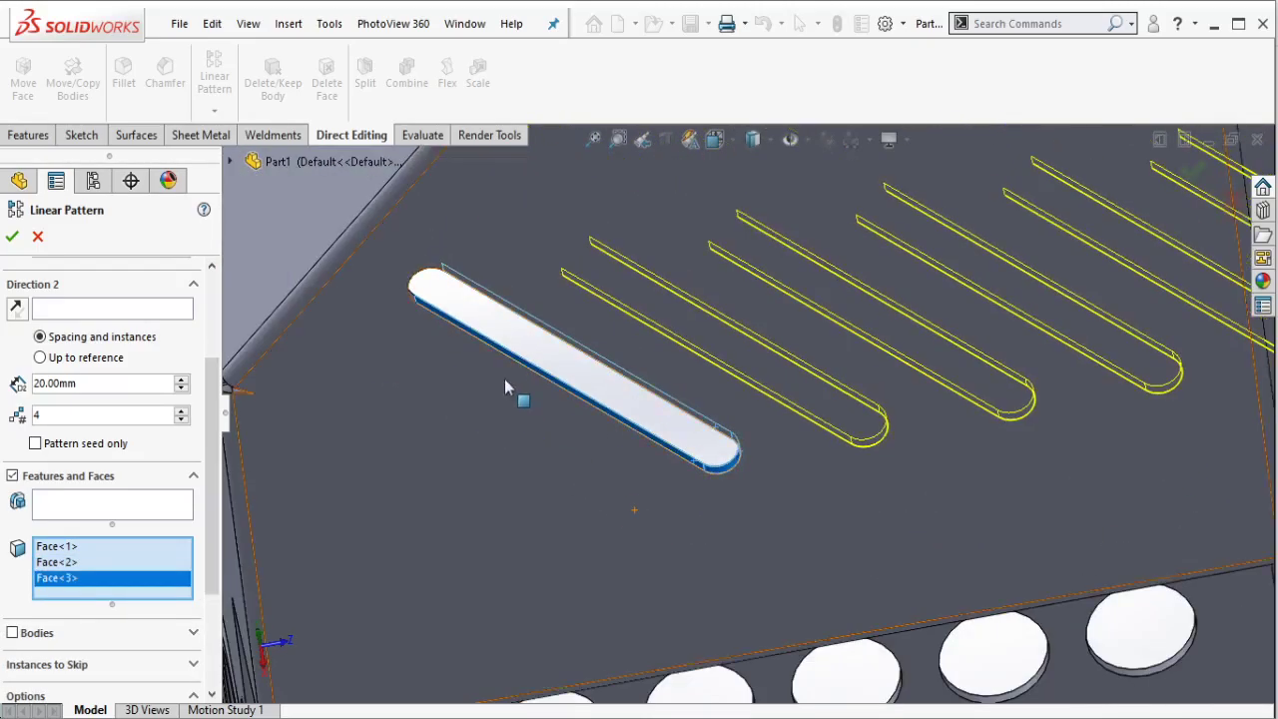
{"action": "scroll", "coordinate": [442, 299], "scroll_direction": "down", "scroll_amount": 4}
{"action": "left_click", "coordinate": [443, 300]}
{"action": "scroll", "coordinate": [442, 300], "scroll_direction": "up", "scroll_amount": 4}
{"action": "scroll", "coordinate": [593, 366], "scroll_direction": "up", "scroll_amount": 3}
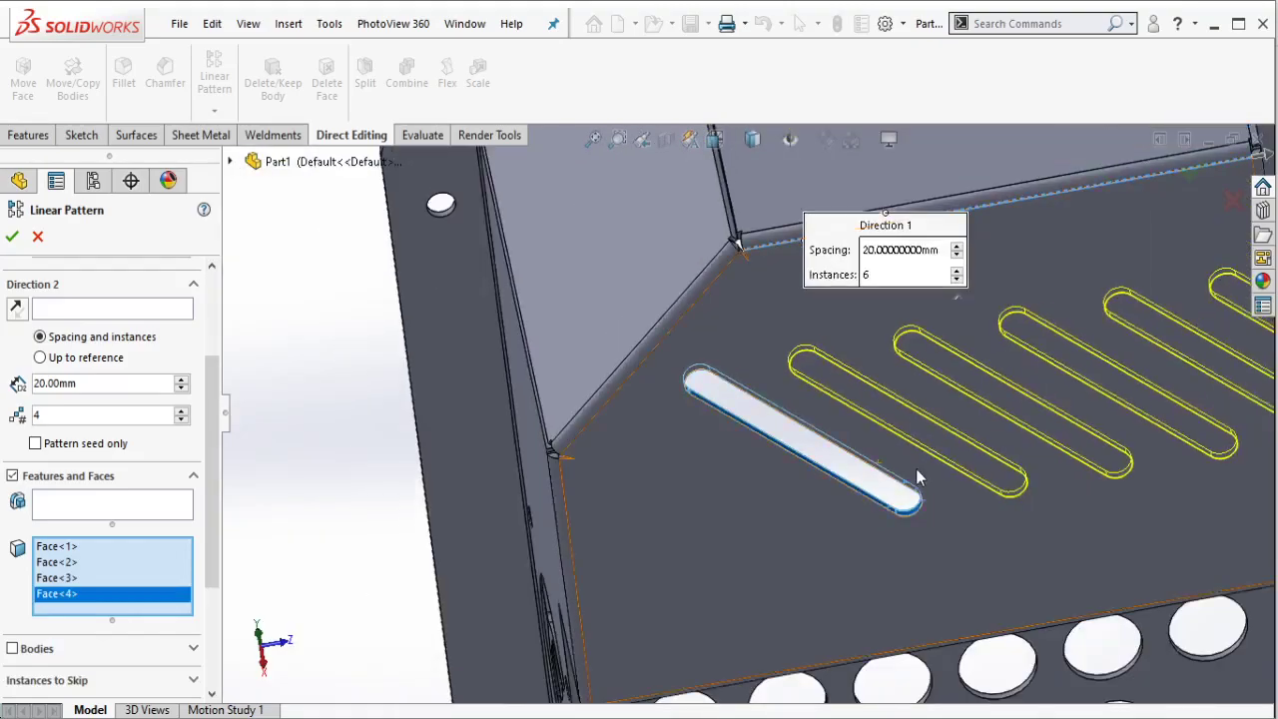
{"action": "mouse_move", "coordinate": [699, 399]}
{"action": "middle_mouse_down"}
{"action": "mouse_move", "coordinate": [1055, 392]}
{"action": "mouse_move", "coordinate": [979, 394]}
{"action": "middle_mouse_up"}
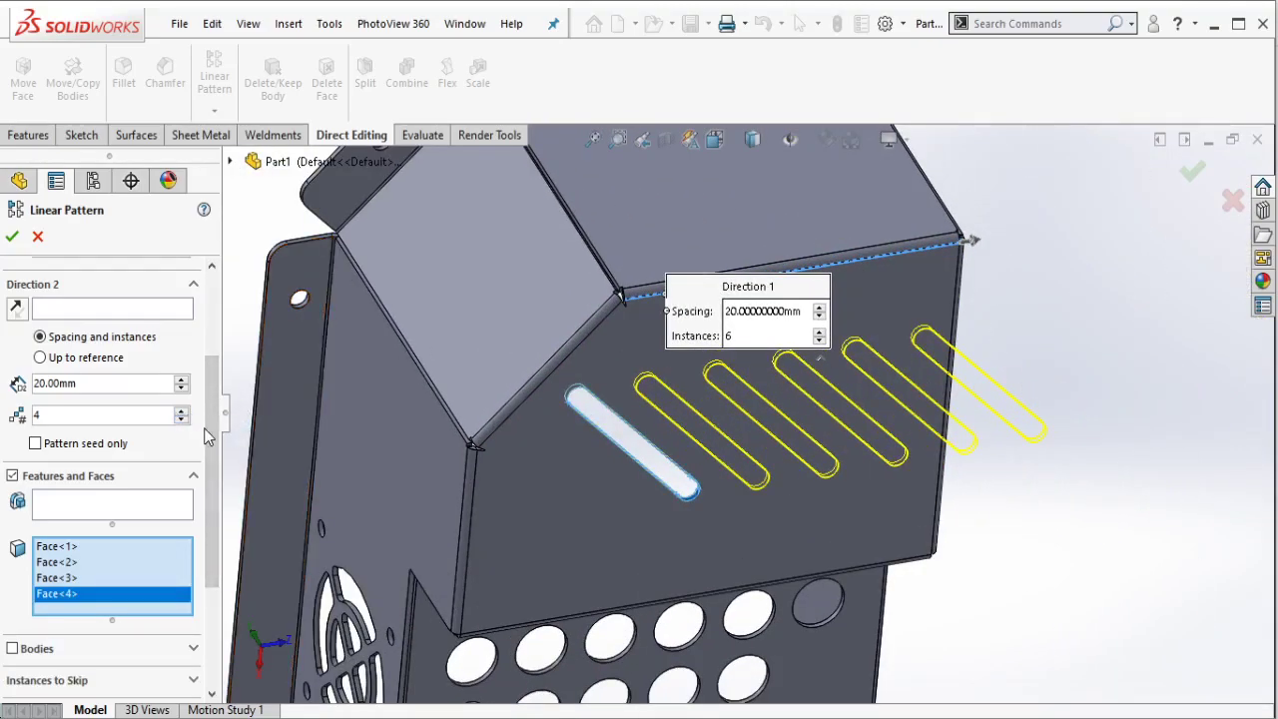
{"action": "scroll", "coordinate": [206, 436], "scroll_direction": "up", "scroll_amount": 2}
{"action": "scroll", "coordinate": [190, 419], "scroll_direction": "up", "scroll_amount": 2}
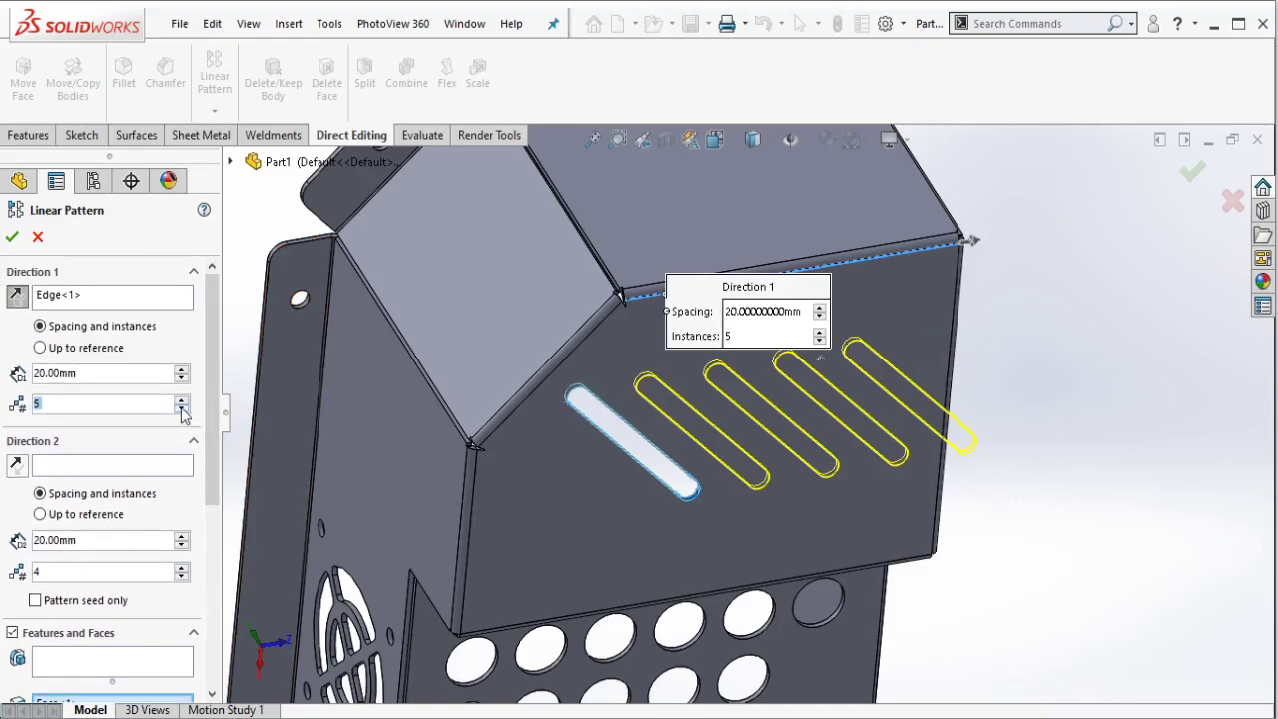
{"action": "left_click", "coordinate": [12, 237]}
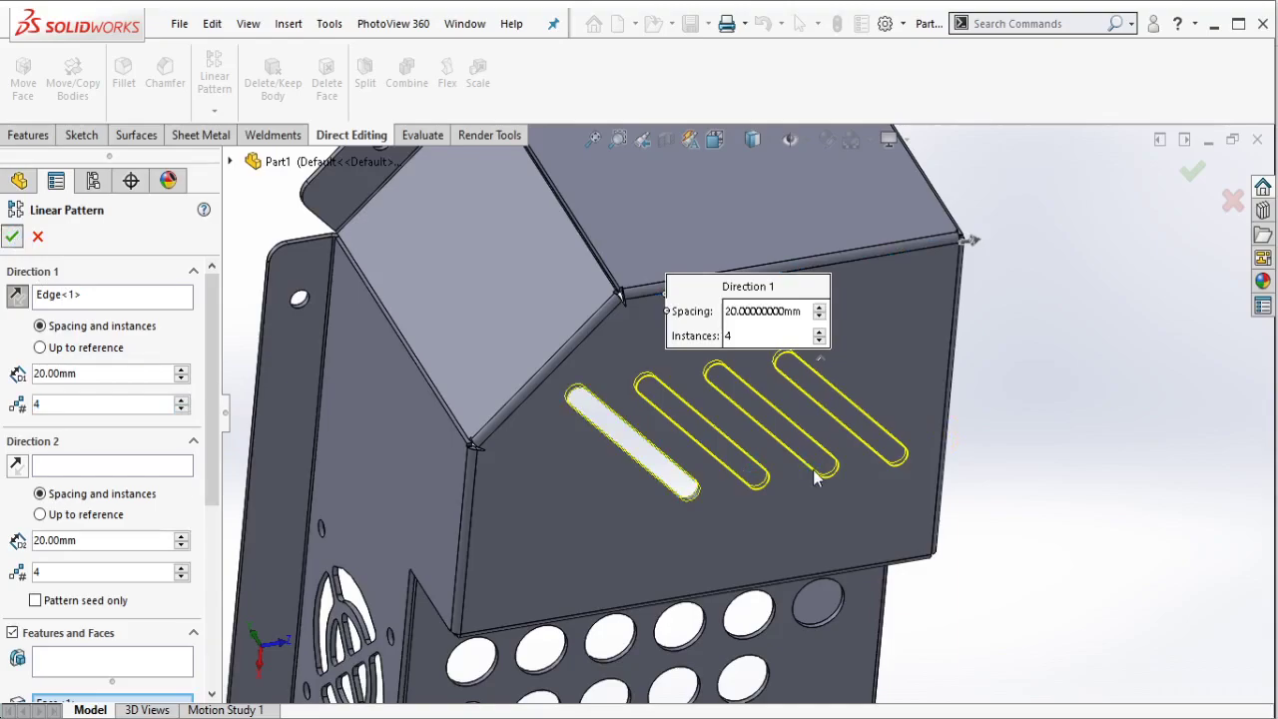
Step: Turn the slotted front face toward the view and start a sketch on it
{"action": "middle_click_drag", "start_coordinate": [776, 497], "coordinate": [762, 427]}
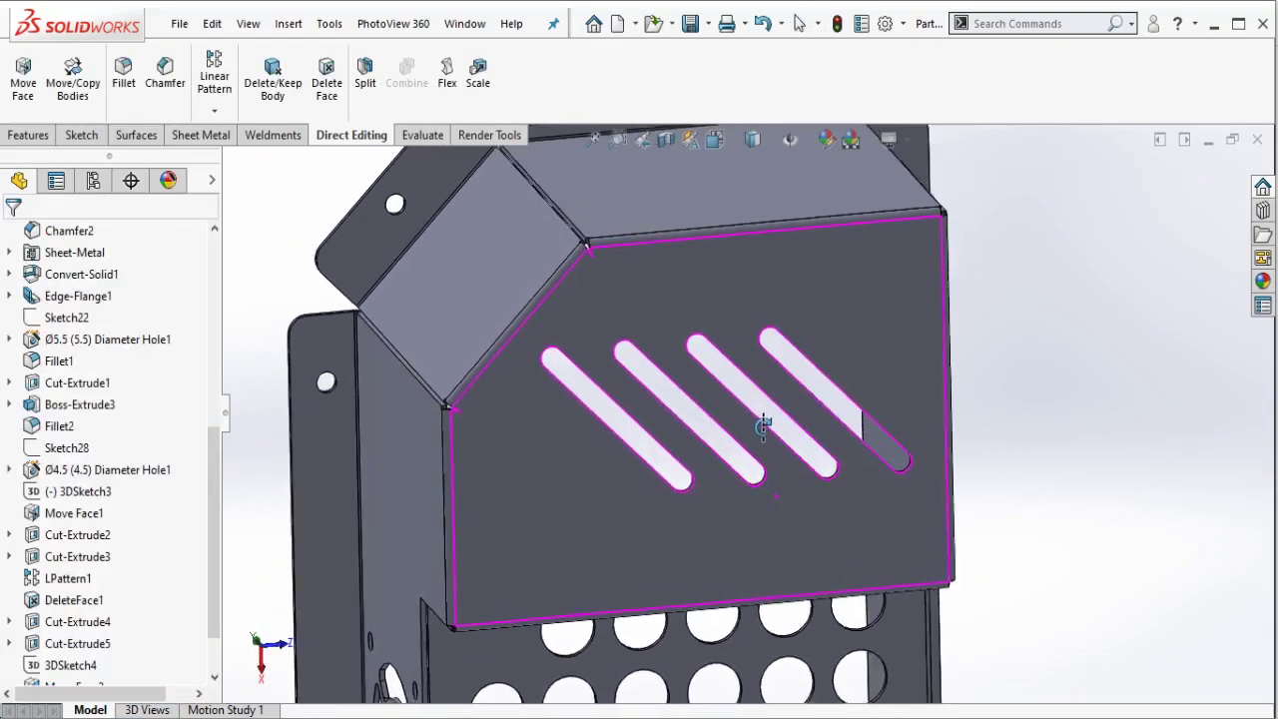
{"action": "scroll", "coordinate": [554, 444], "scroll_direction": "down", "scroll_amount": 4}
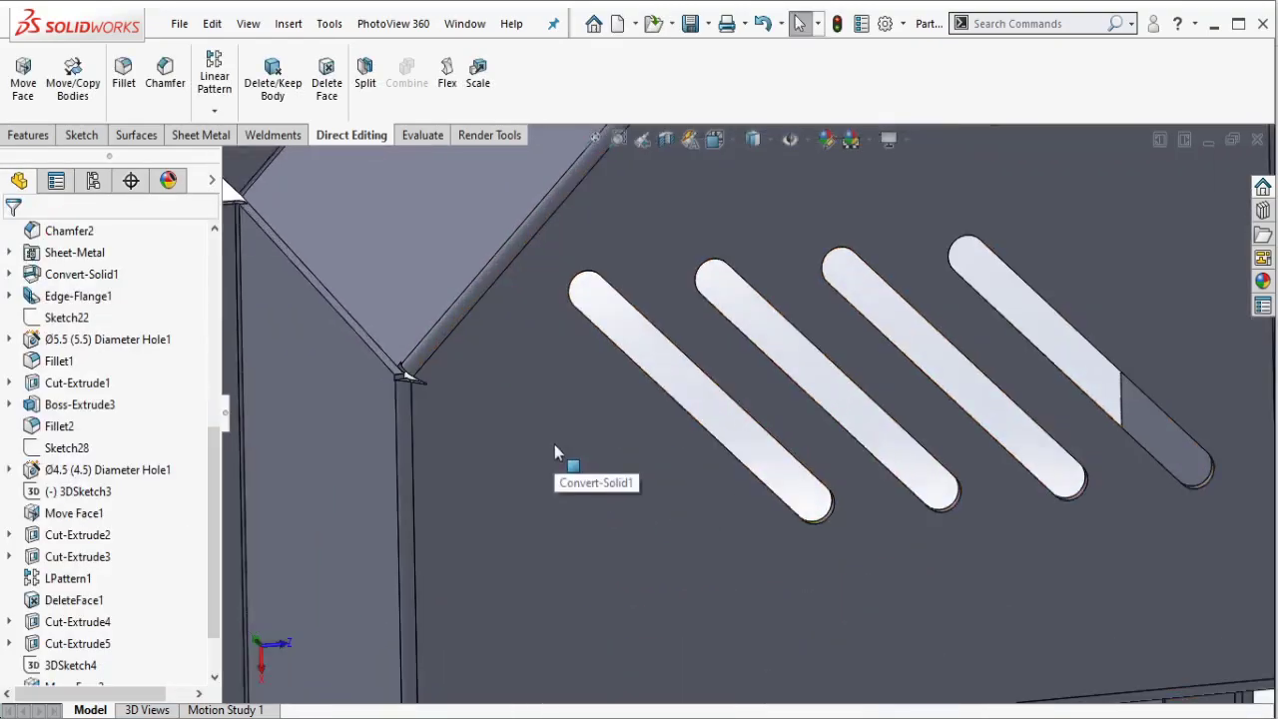
{"action": "middle_click_drag", "start_coordinate": [555, 444], "coordinate": [564, 461]}
{"action": "scroll", "coordinate": [565, 461], "scroll_direction": "up", "scroll_amount": 3}
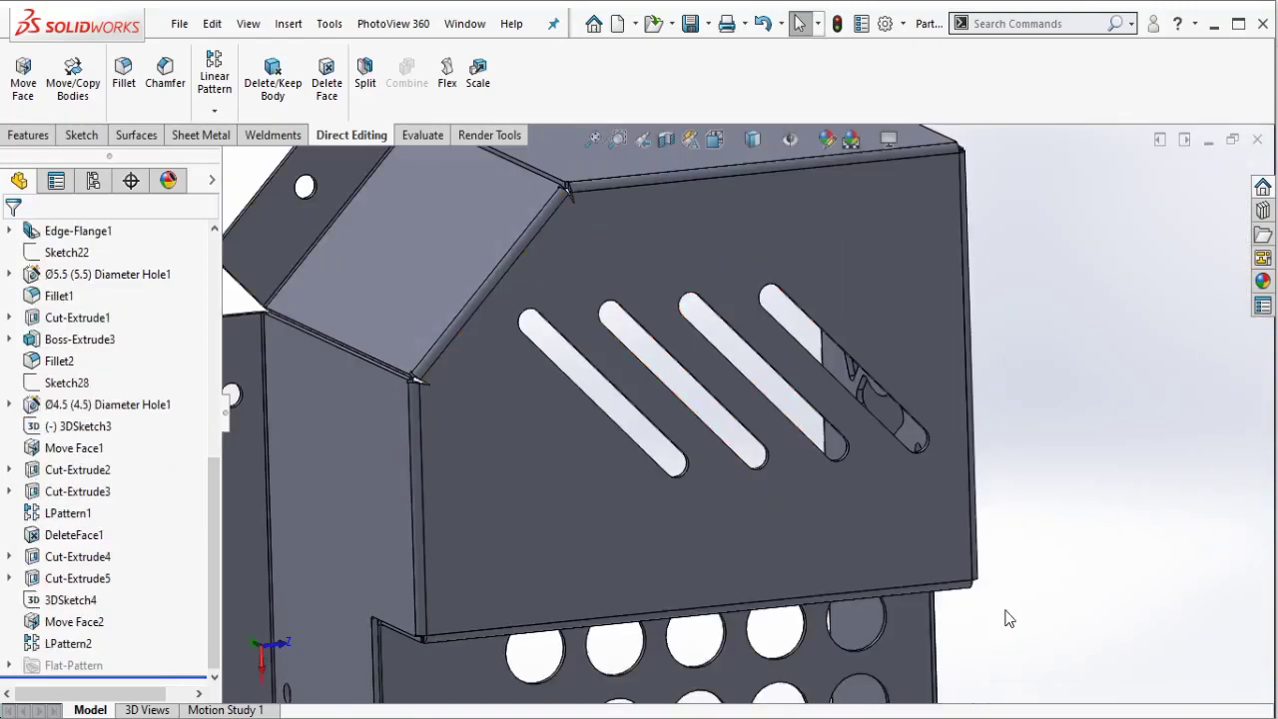
{"action": "middle_click_drag", "start_coordinate": [961, 566], "coordinate": [539, 405]}
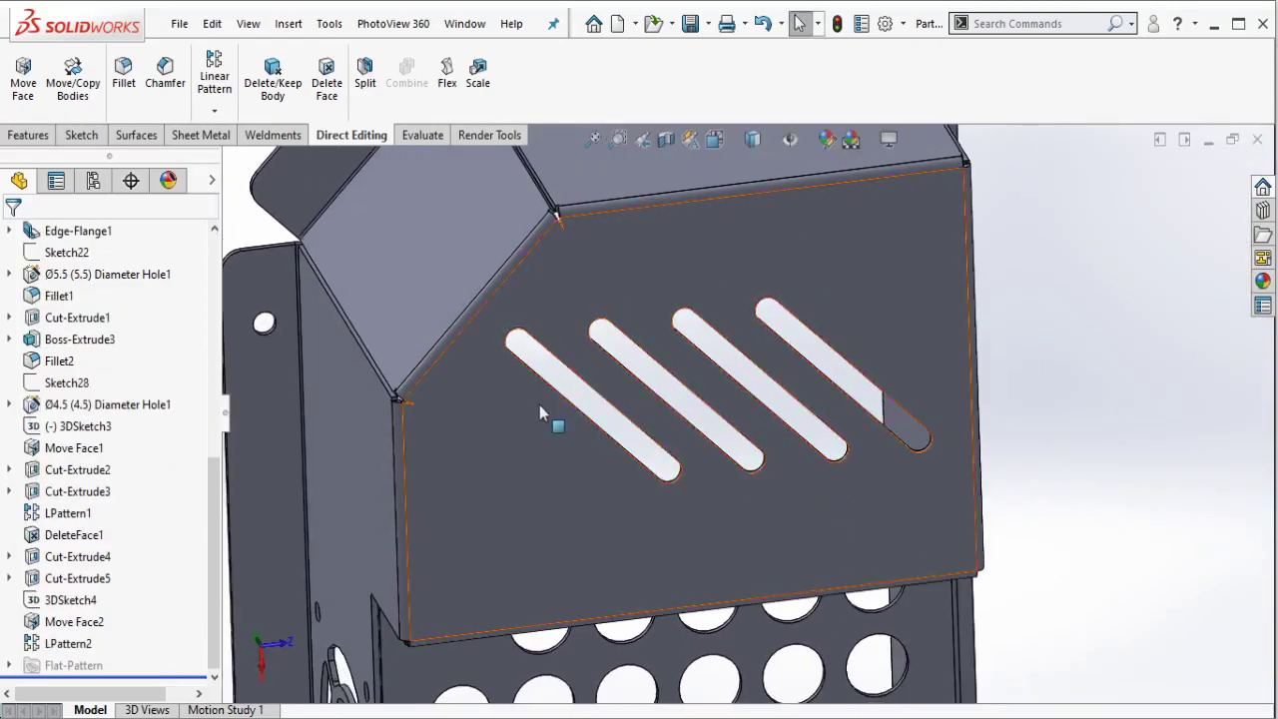
{"action": "scroll", "coordinate": [539, 405], "scroll_direction": "down", "scroll_amount": 3}
{"action": "left_click", "coordinate": [530, 404]}
{"action": "left_click", "coordinate": [614, 344]}
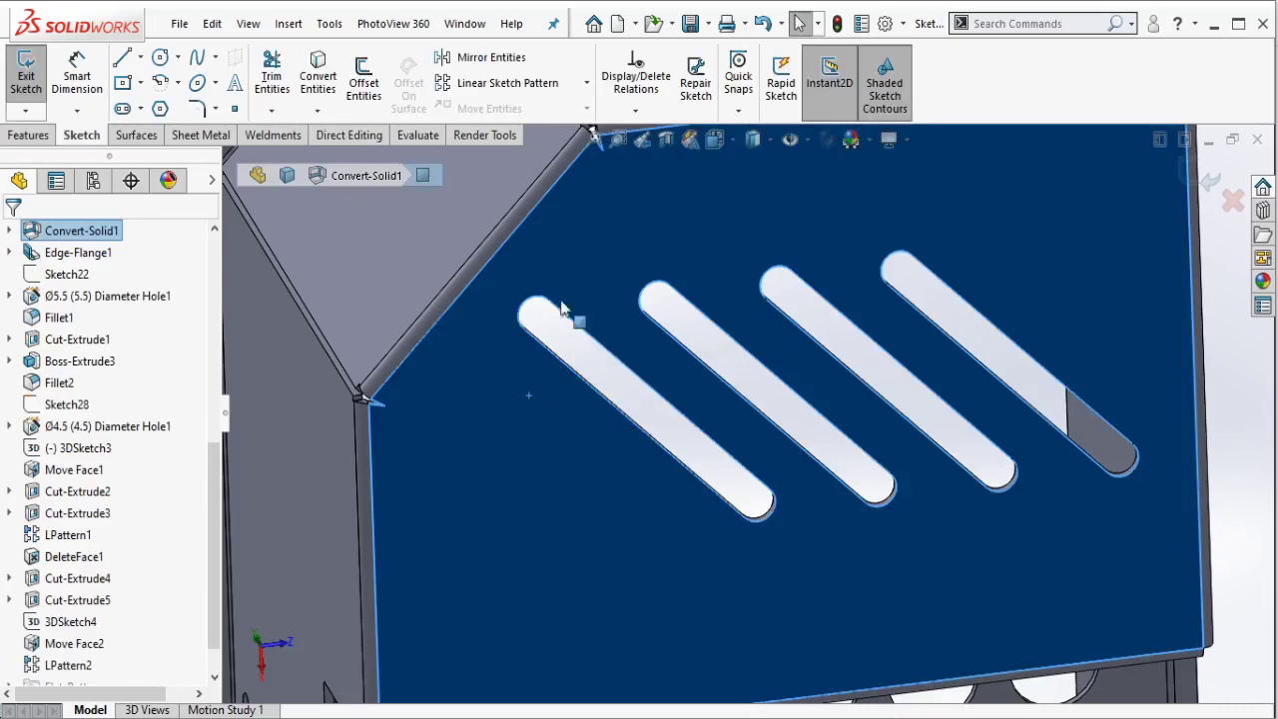
Step: Sketch a line across the first slot's rounded end and exit the sketch
{"action": "scroll", "coordinate": [587, 323], "scroll_direction": "down", "scroll_amount": 3}
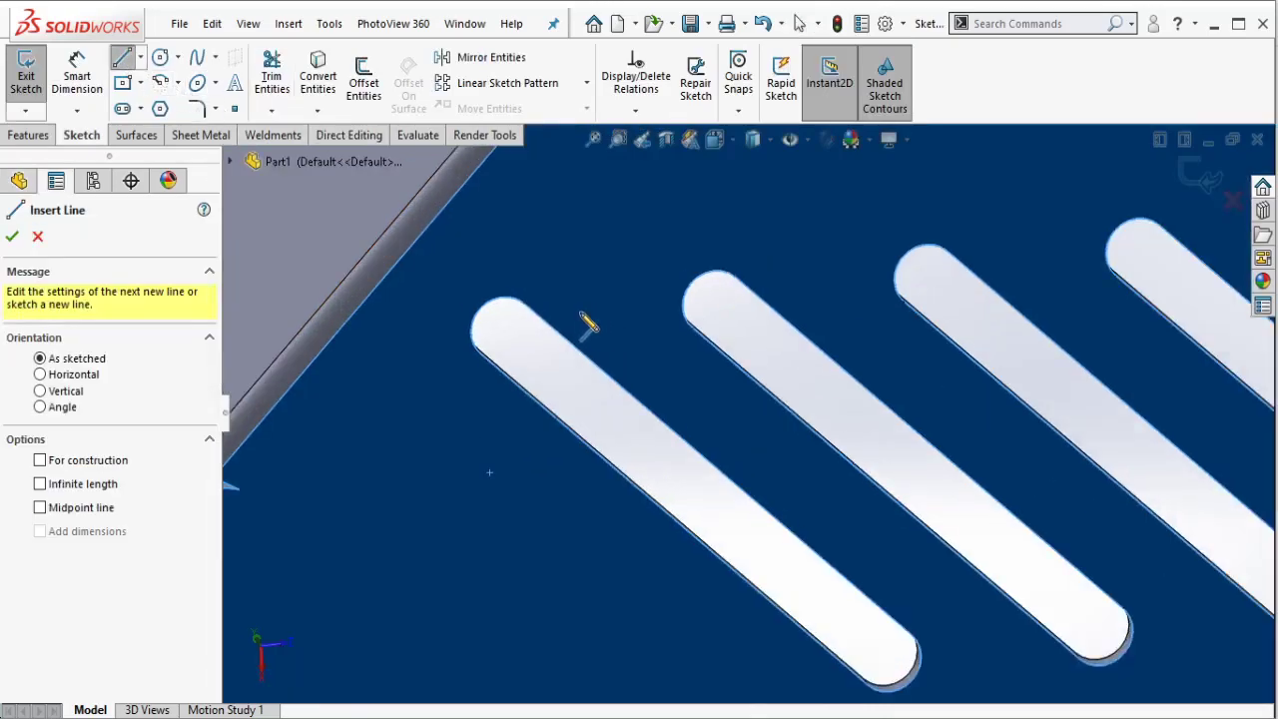
{"action": "left_click", "coordinate": [523, 305]}
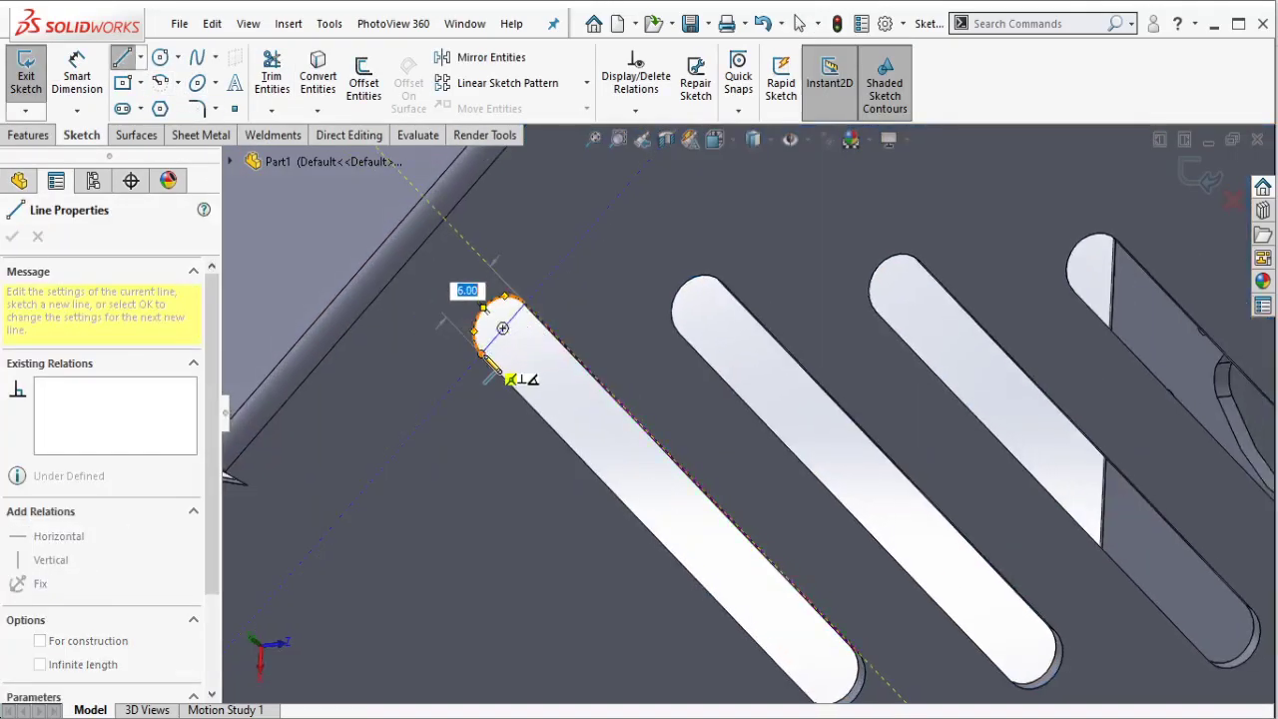
{"action": "left_click", "coordinate": [482, 356]}
{"action": "key", "text": "Escape"}
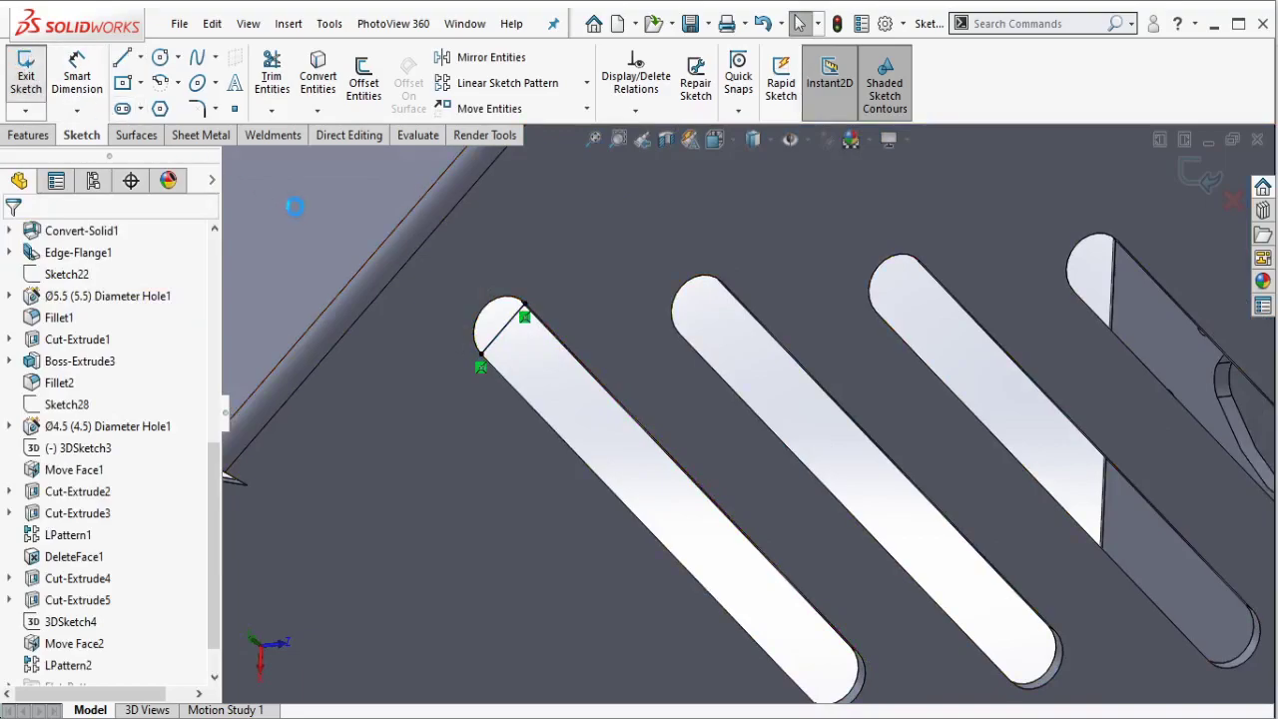
{"action": "left_click", "coordinate": [26, 72]}
Step: Start a linear pattern along the sketched line with 15 mm spacing and 3 instances
{"action": "middle_click_drag", "start_coordinate": [300, 170], "coordinate": [365, 197]}
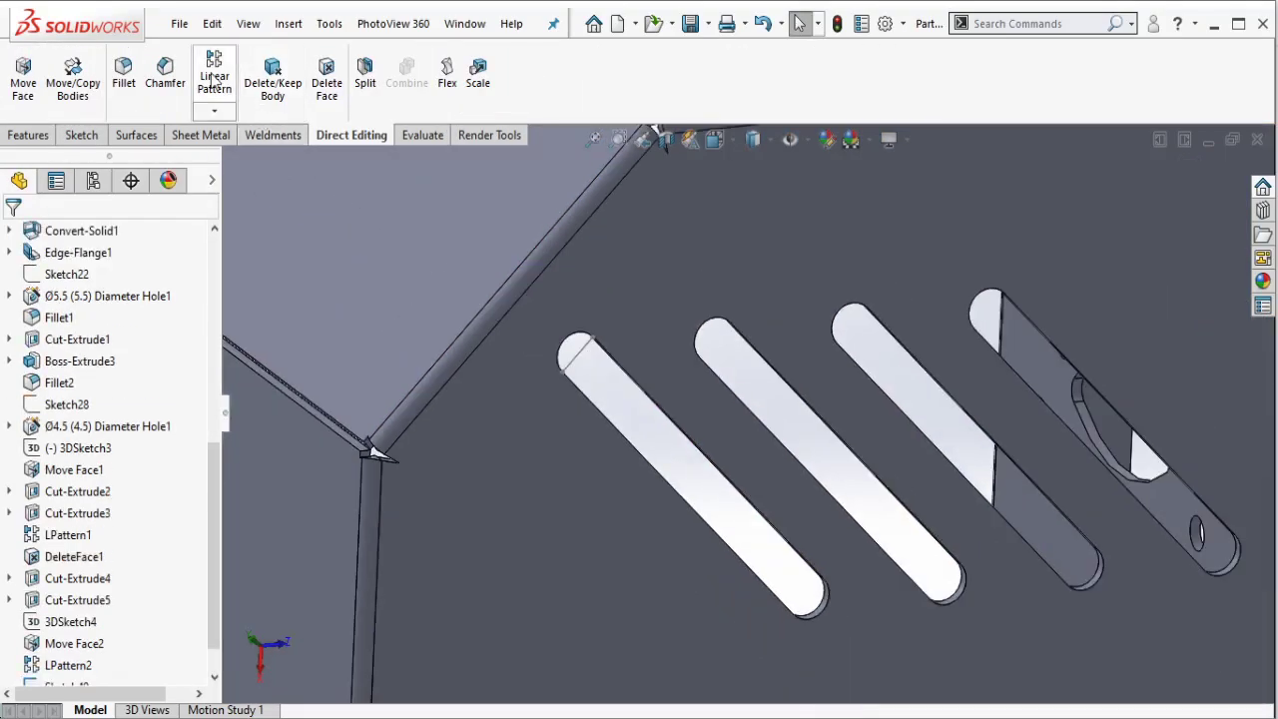
{"action": "left_click", "coordinate": [578, 358]}
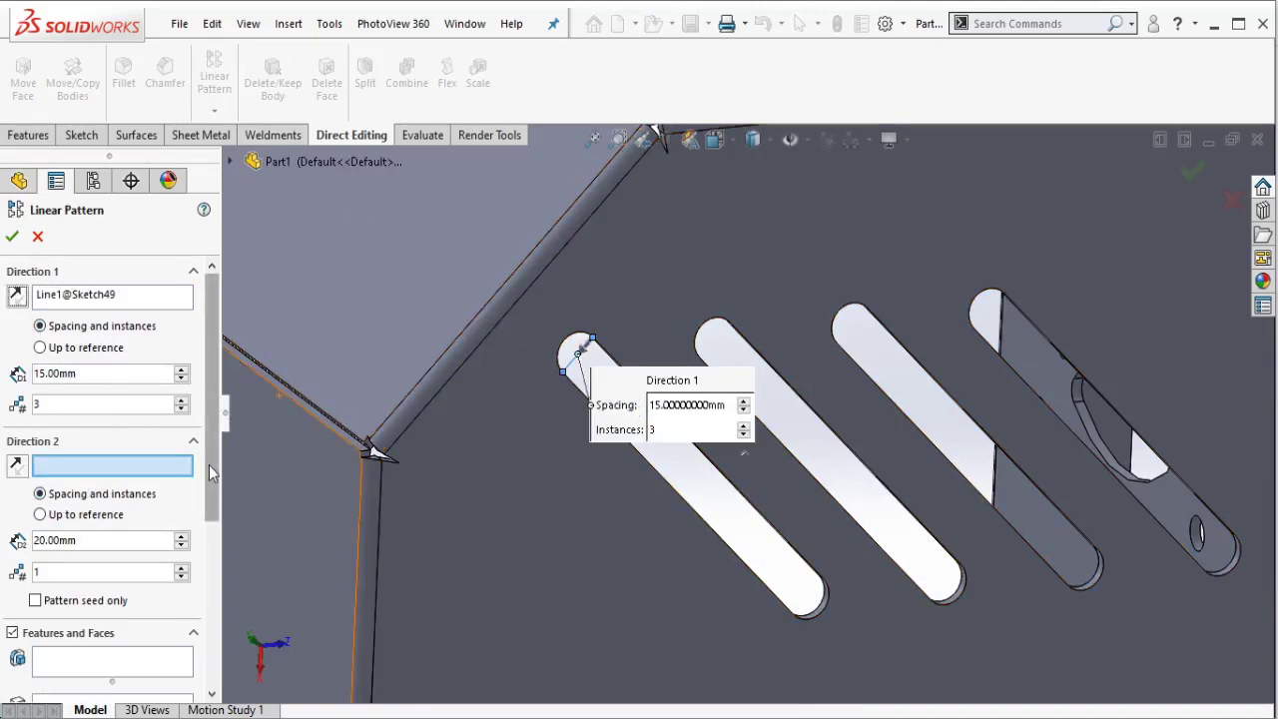
{"action": "scroll", "coordinate": [208, 465], "scroll_direction": "down", "scroll_amount": 3}
{"action": "left_click", "coordinate": [131, 586]}
{"action": "scroll", "coordinate": [834, 593], "scroll_direction": "down", "scroll_amount": 2}
{"action": "scroll", "coordinate": [833, 598], "scroll_direction": "down", "scroll_amount": 2}
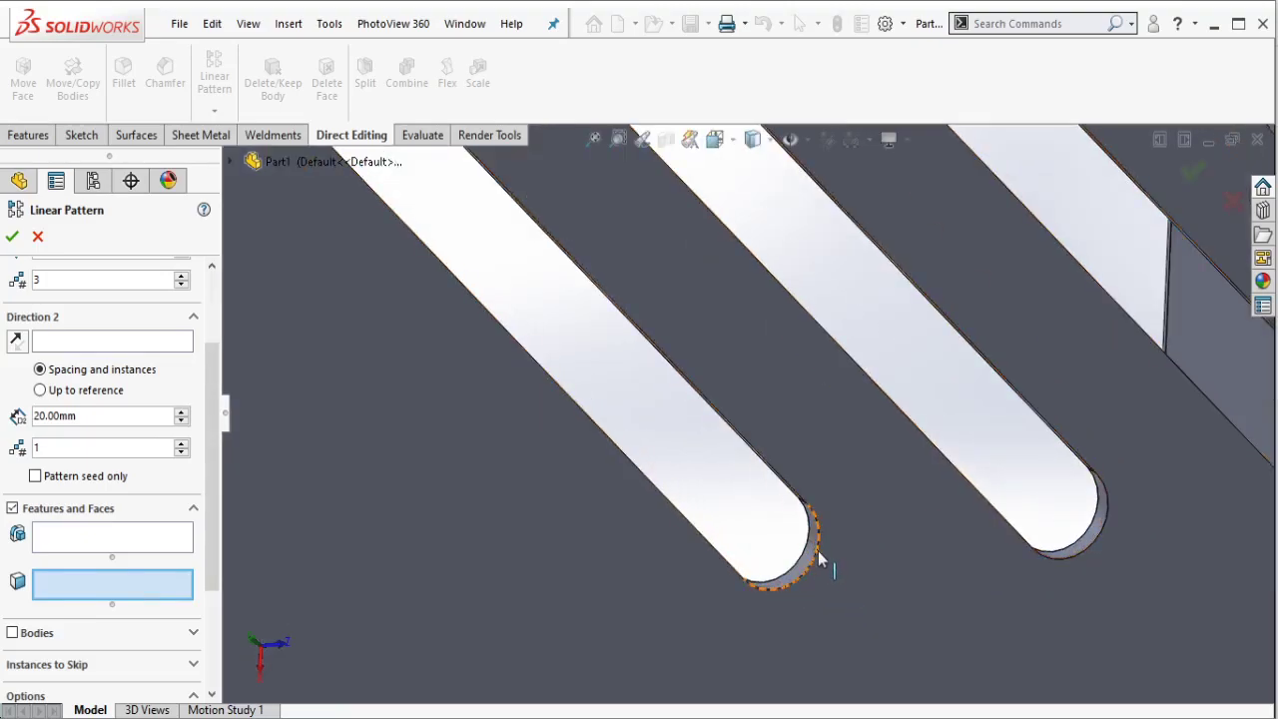
Step: Select the first slot's end and side faces to pattern, and confirm the slot pattern
{"action": "left_click", "coordinate": [810, 554]}
{"action": "mouse_move", "coordinate": [811, 554]}
{"action": "middle_mouse_down"}
{"action": "mouse_move", "coordinate": [790, 499]}
{"action": "mouse_move", "coordinate": [722, 544]}
{"action": "middle_mouse_up"}
{"action": "left_click", "coordinate": [808, 490]}
{"action": "left_click", "coordinate": [724, 526]}
{"action": "scroll", "coordinate": [724, 526], "scroll_direction": "up", "scroll_amount": 3}
{"action": "scroll", "coordinate": [565, 434], "scroll_direction": "down", "scroll_amount": 2}
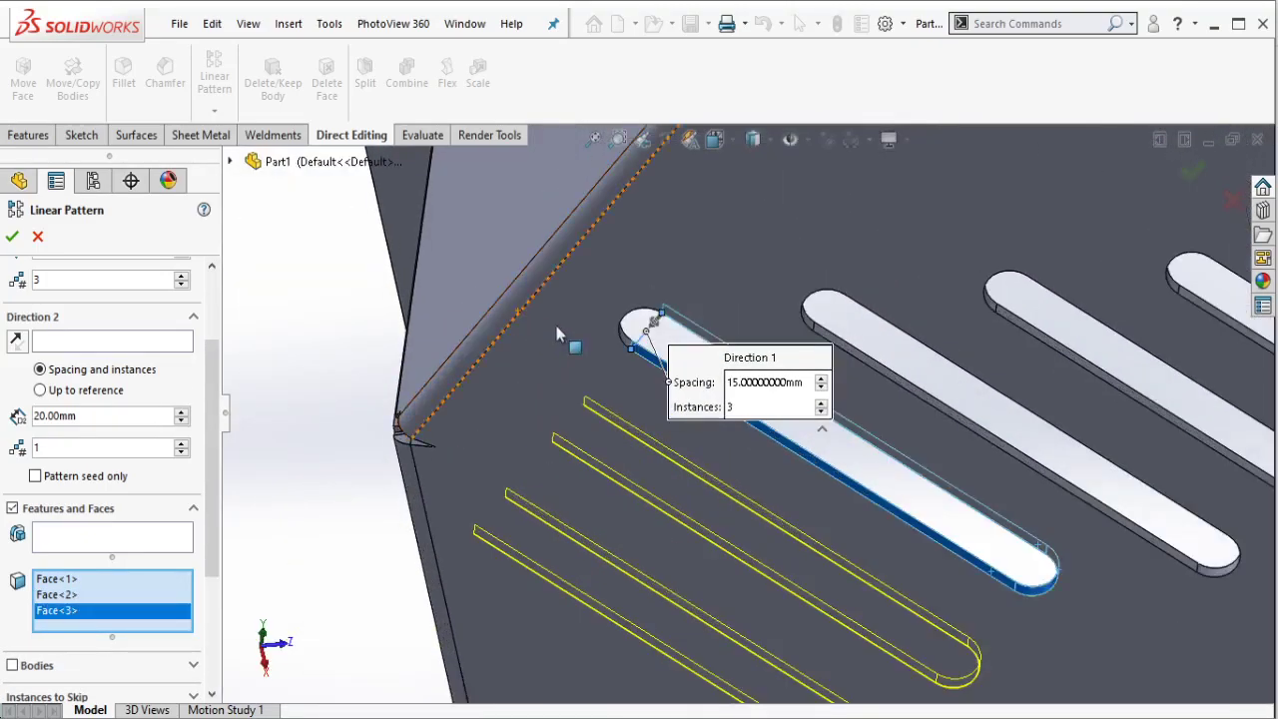
{"action": "scroll", "coordinate": [675, 368], "scroll_direction": "down", "scroll_amount": 2}
{"action": "left_click", "coordinate": [676, 365]}
{"action": "scroll", "coordinate": [685, 363], "scroll_direction": "up", "scroll_amount": 3}
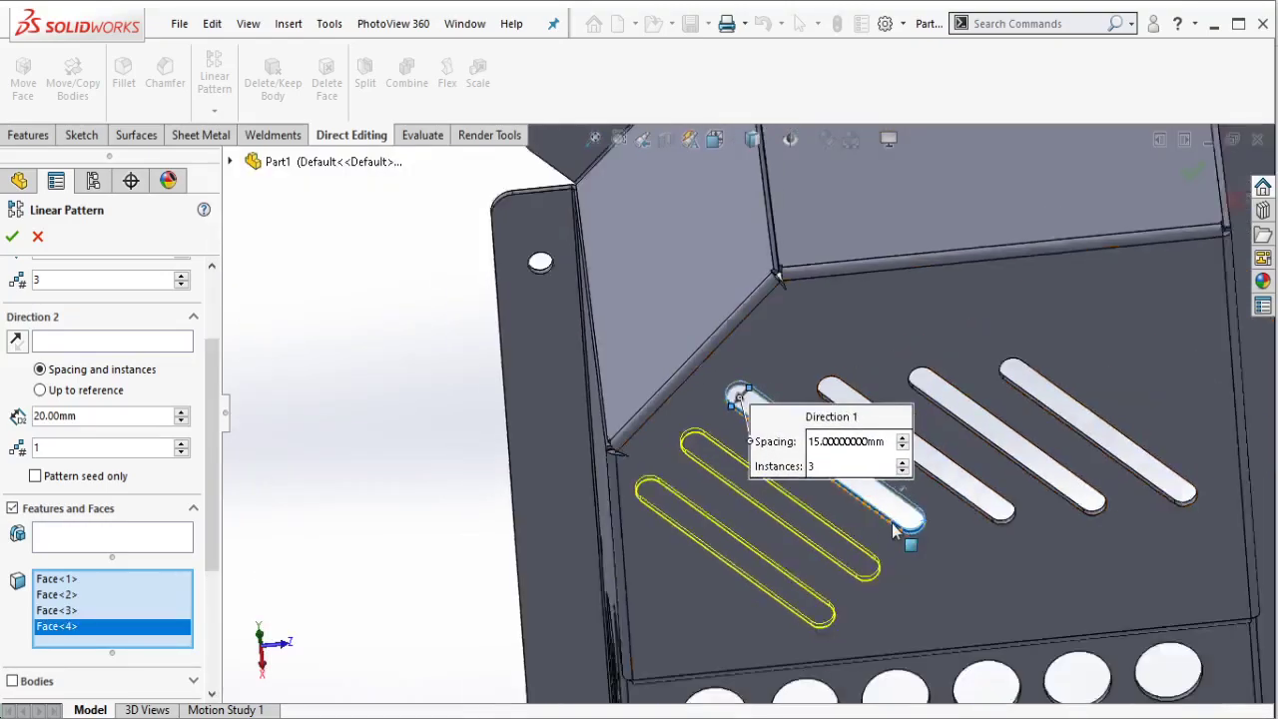
{"action": "scroll", "coordinate": [736, 393], "scroll_direction": "up", "scroll_amount": 3}
{"action": "scroll", "coordinate": [903, 504], "scroll_direction": "down", "scroll_amount": 2}
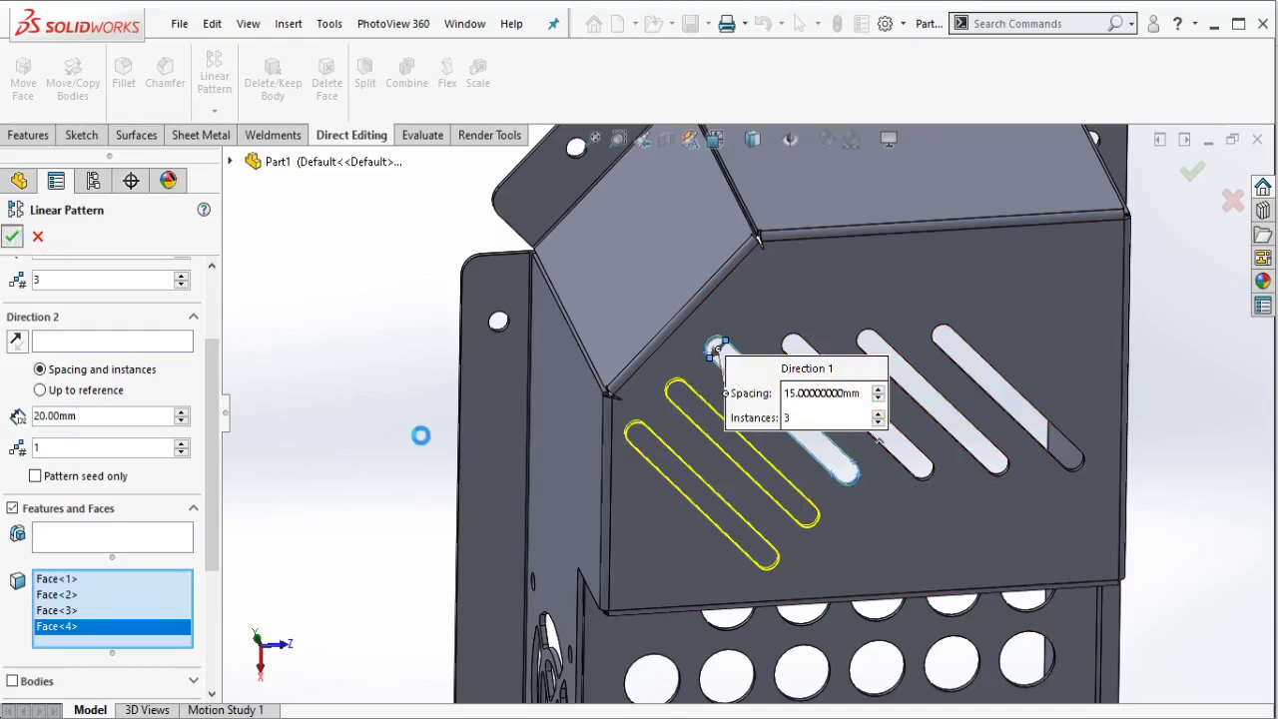
{"action": "key", "text": "Return"}
{"action": "scroll", "coordinate": [777, 384], "scroll_direction": "down", "scroll_amount": 2}
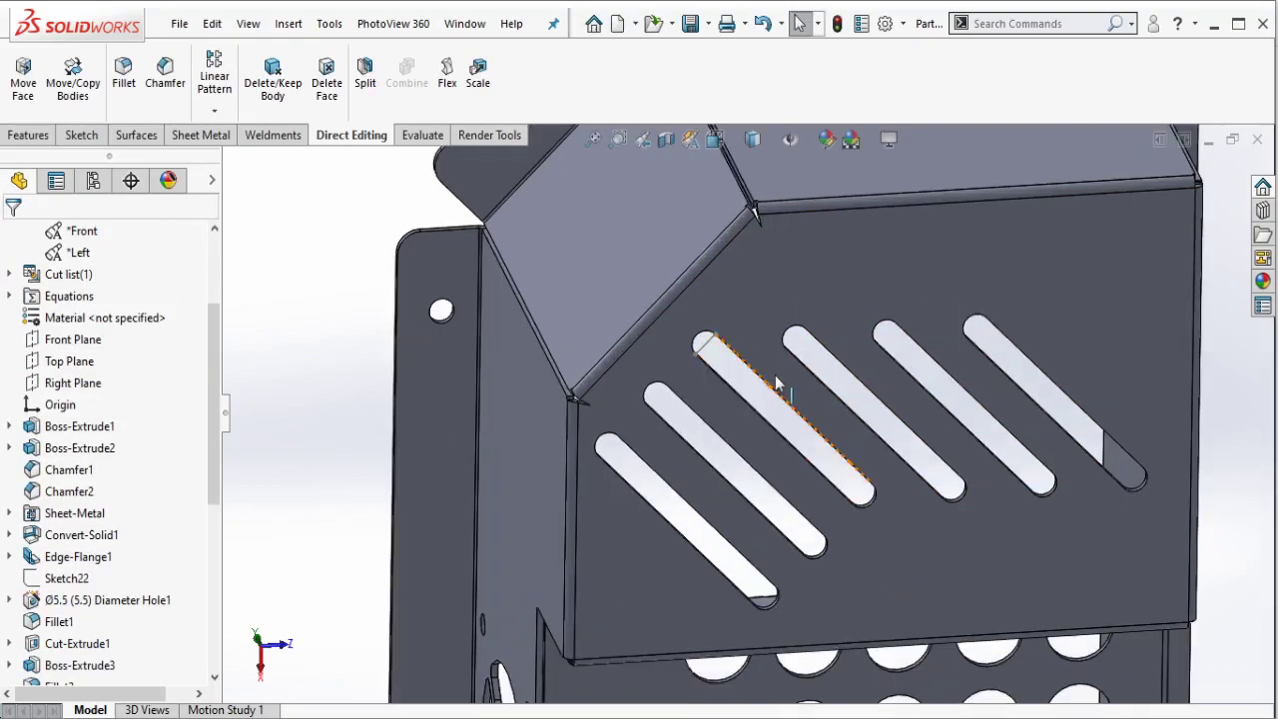
{"action": "left_click", "coordinate": [713, 360]}
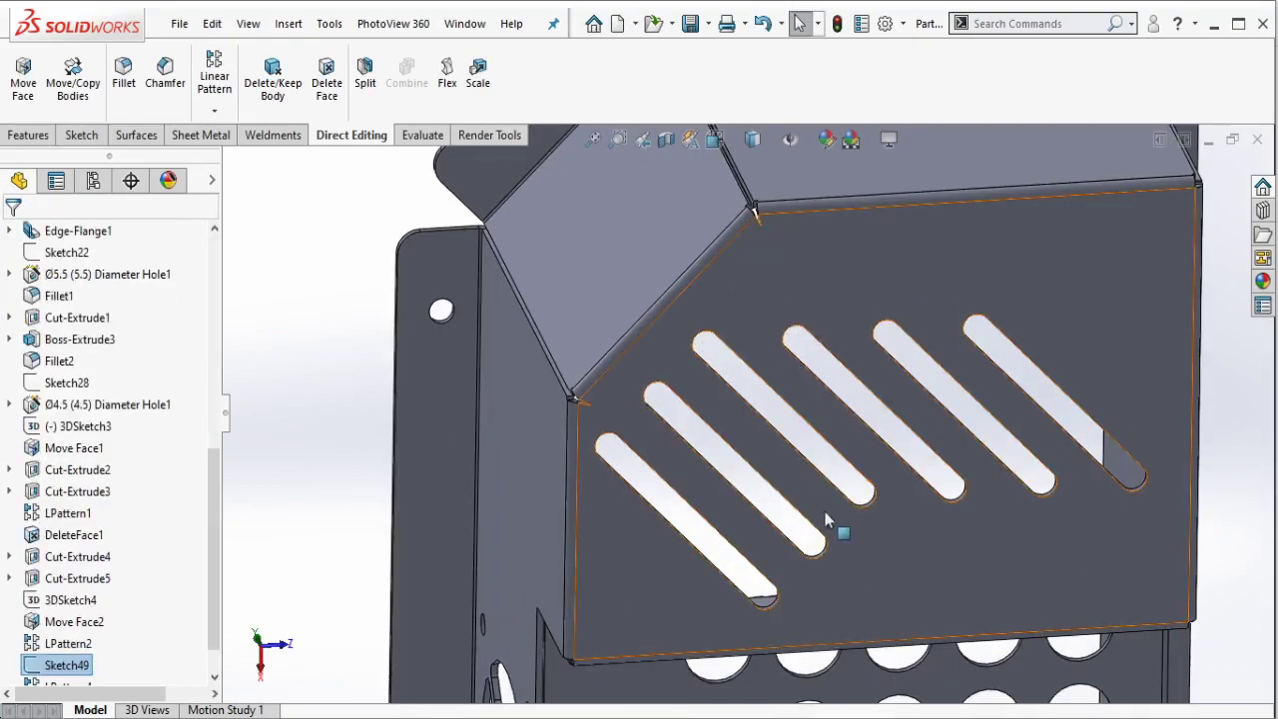
{"action": "middle_click_drag", "start_coordinate": [825, 536], "coordinate": [599, 429]}
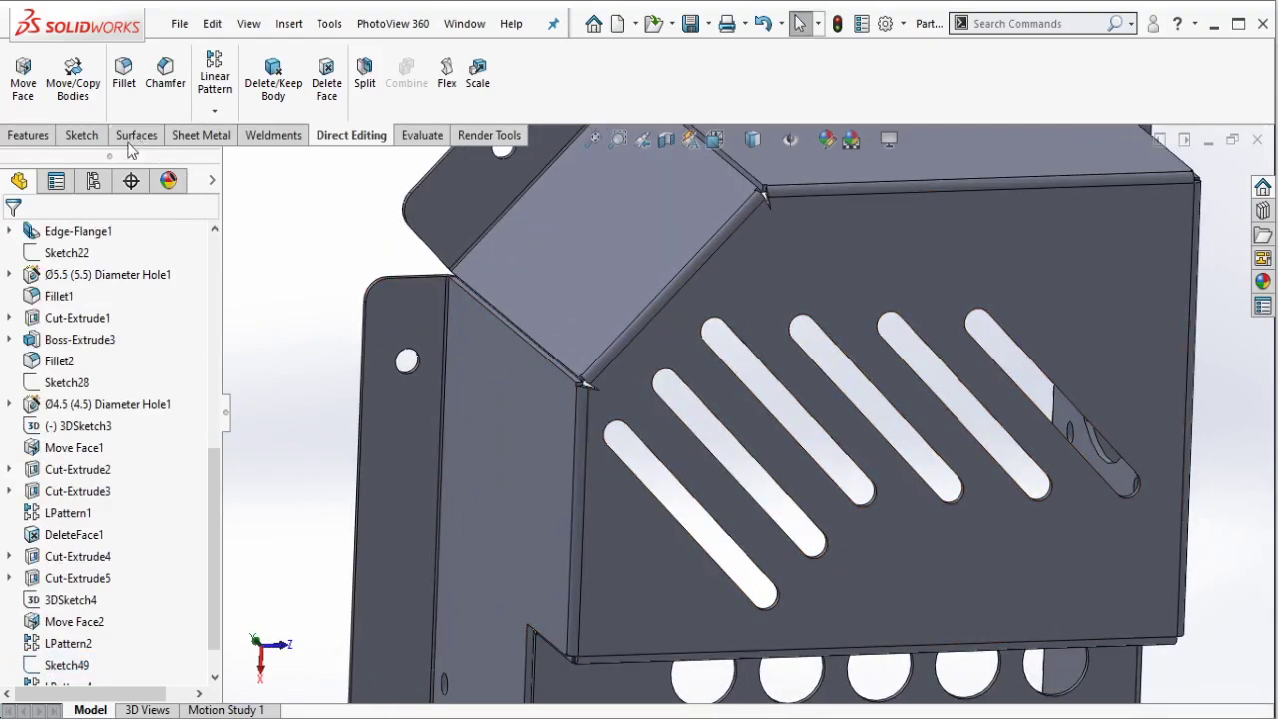
Step: Move the lowest new slot's end face 15 mm along its side edge
{"action": "left_click", "coordinate": [24, 82]}
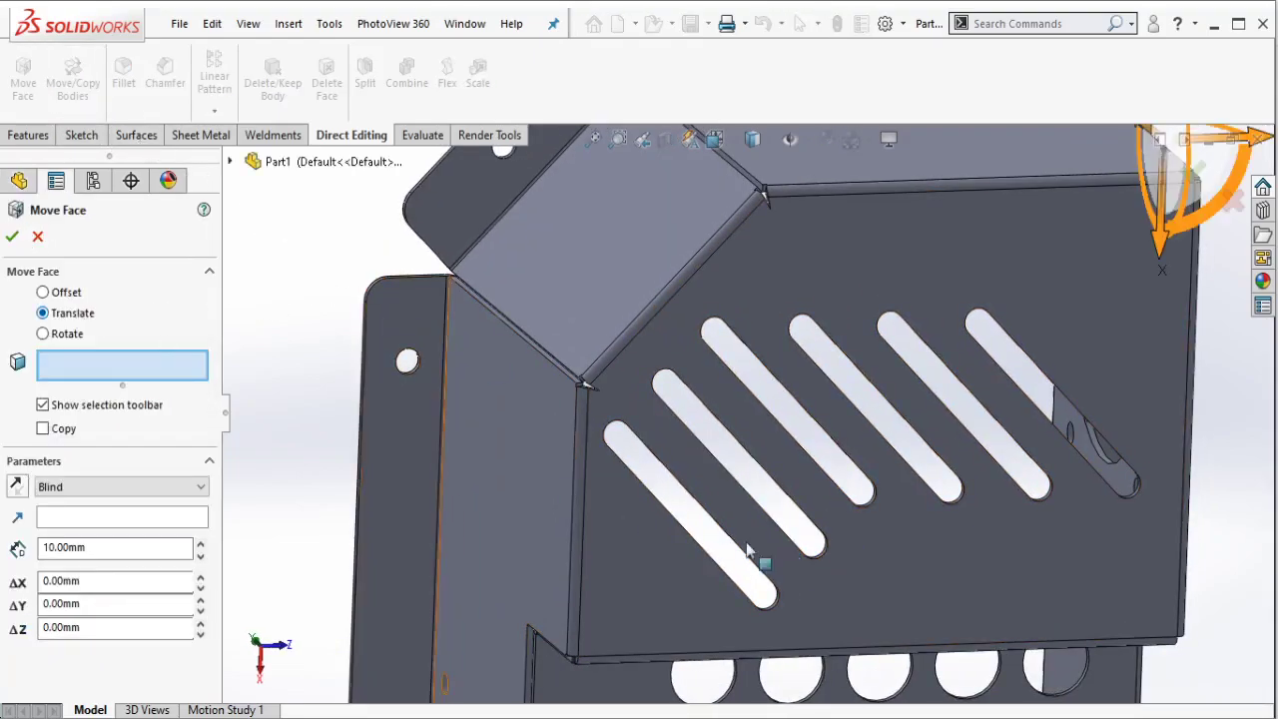
{"action": "scroll", "coordinate": [747, 547], "scroll_direction": "down", "scroll_amount": 2}
{"action": "scroll", "coordinate": [747, 590], "scroll_direction": "down", "scroll_amount": 2}
{"action": "scroll", "coordinate": [768, 605], "scroll_direction": "down", "scroll_amount": 1}
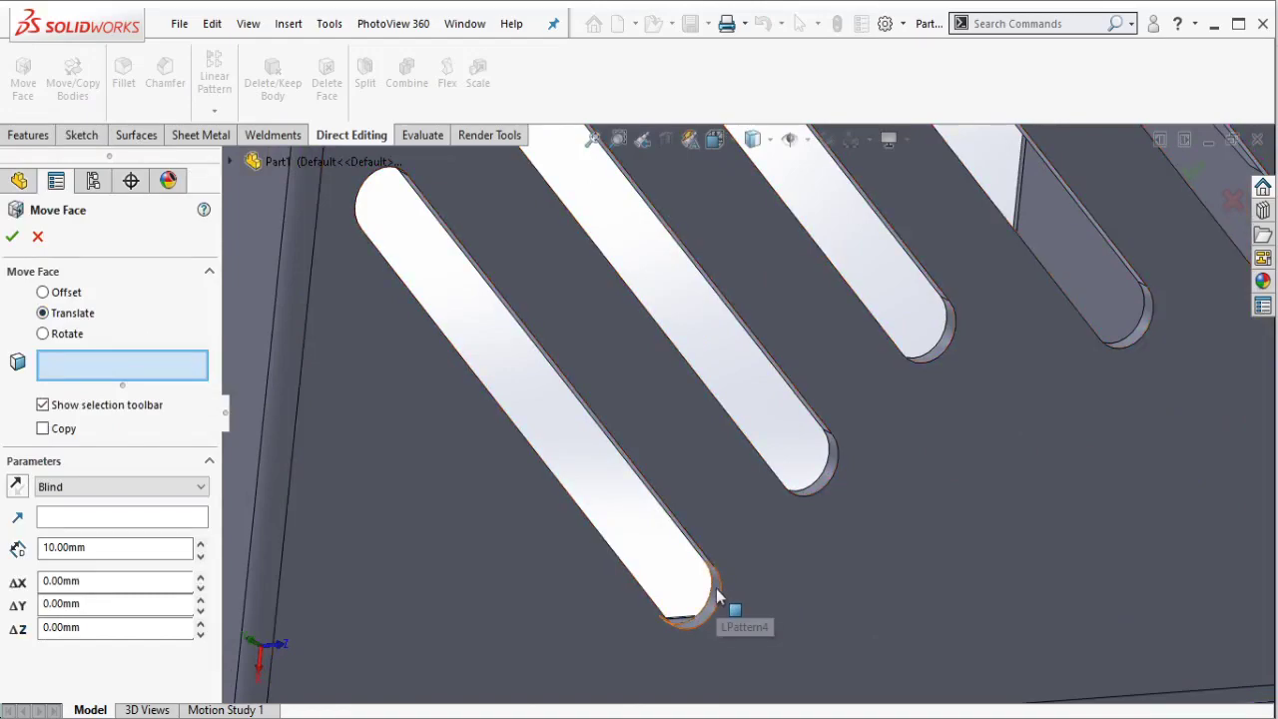
{"action": "left_click", "coordinate": [717, 596]}
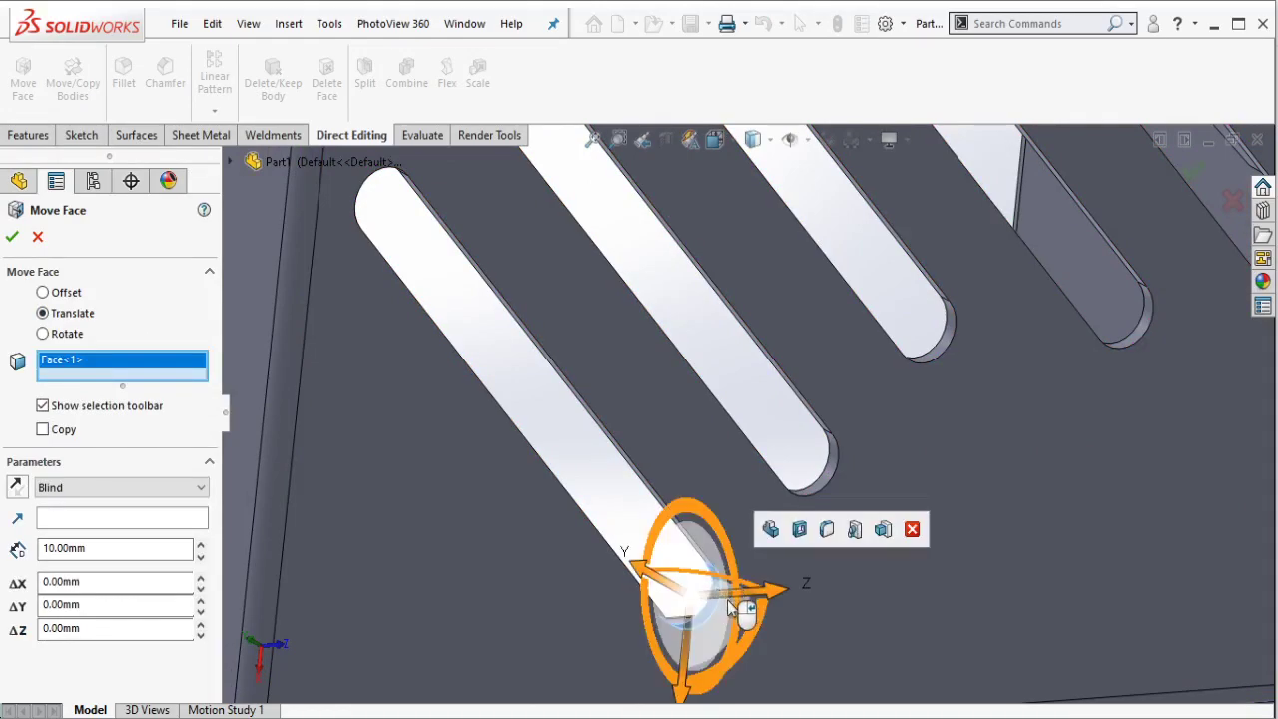
{"action": "left_click", "coordinate": [186, 518]}
{"action": "left_click", "coordinate": [619, 448]}
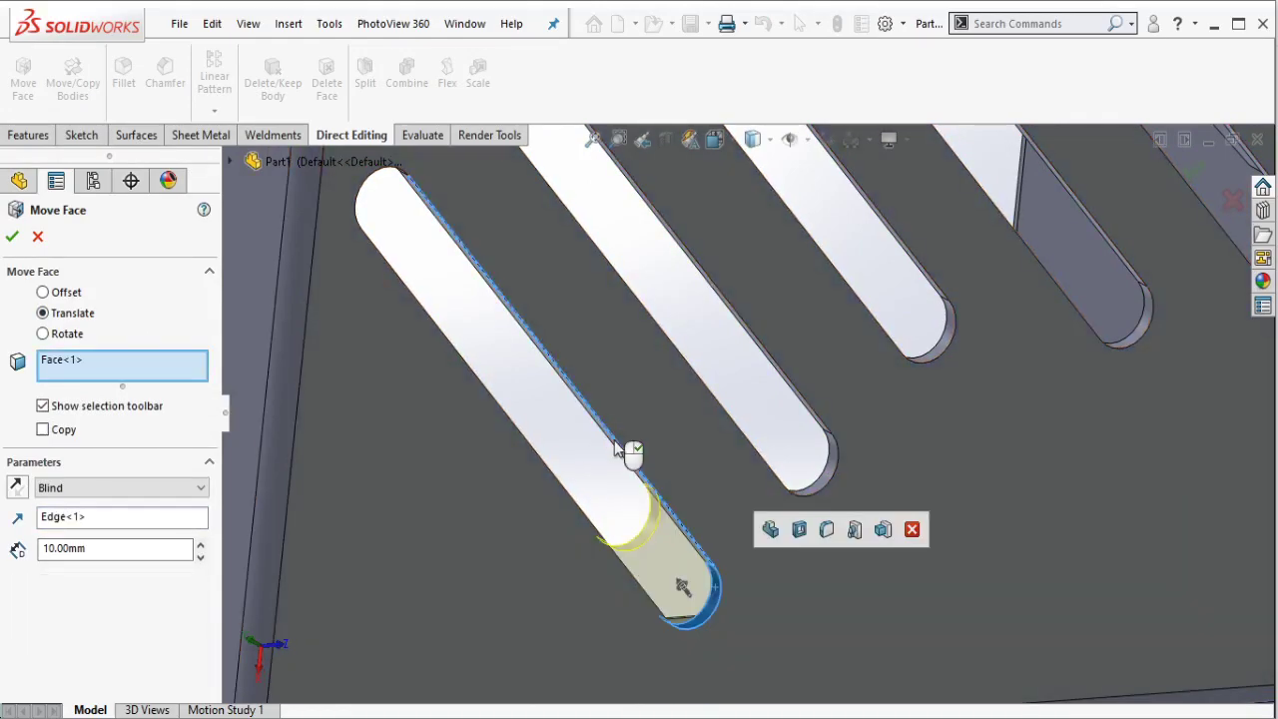
{"action": "left_click", "coordinate": [43, 548]}
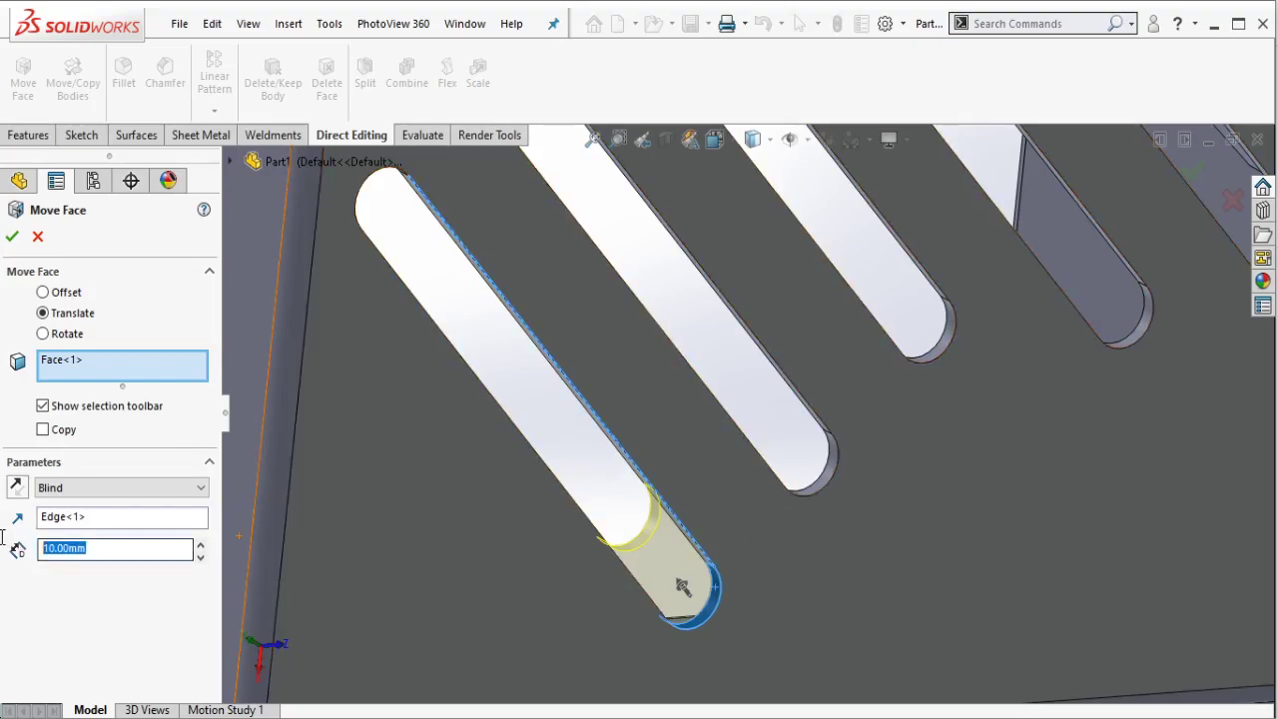
{"action": "type", "text": "15"}
{"action": "key", "text": "Return"}
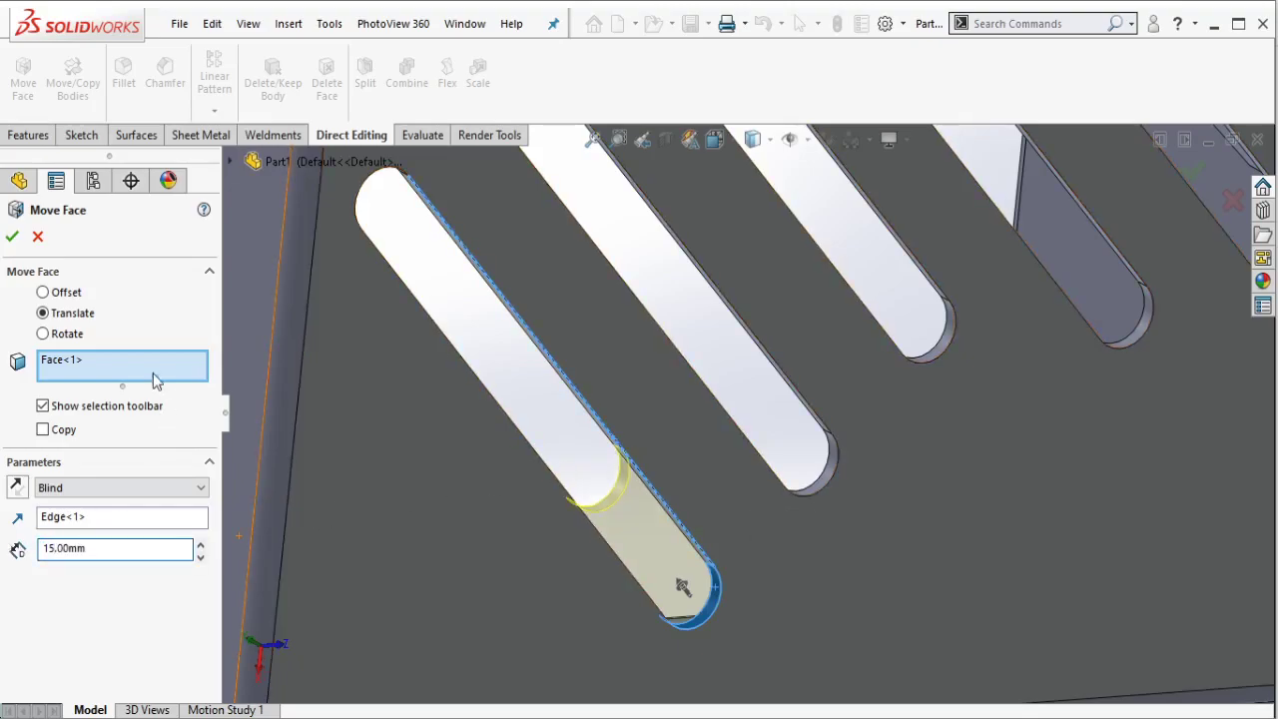
{"action": "left_click", "coordinate": [12, 237]}
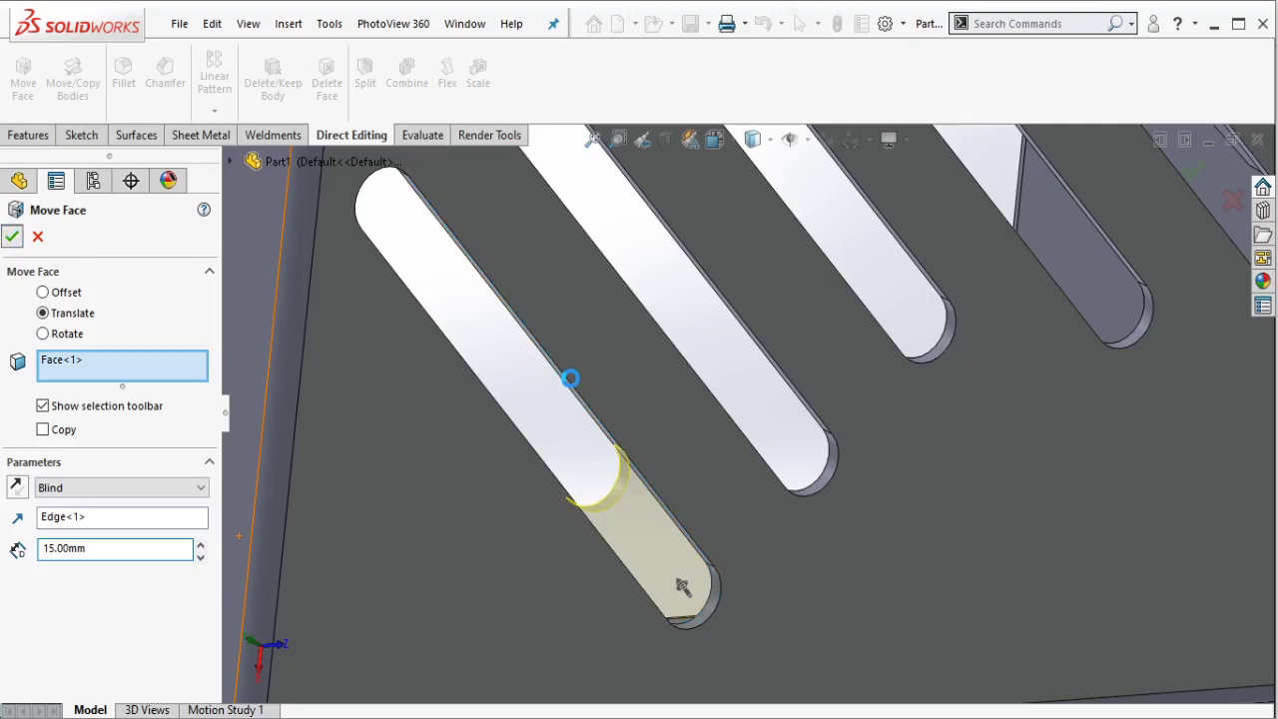
Step: Move the next new slot's end face 15 mm along its side edge, in reversed direction
{"action": "scroll", "coordinate": [899, 354], "scroll_direction": "up", "scroll_amount": 3}
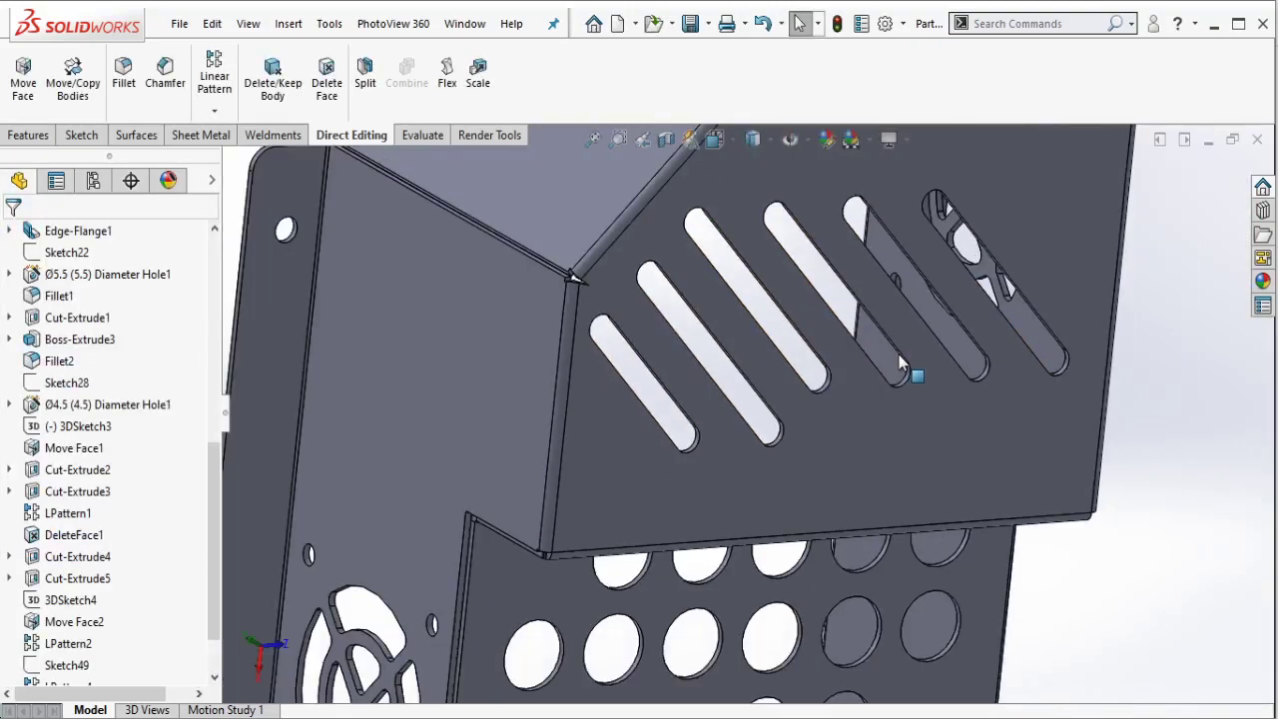
{"action": "scroll", "coordinate": [789, 444], "scroll_direction": "down", "scroll_amount": 3}
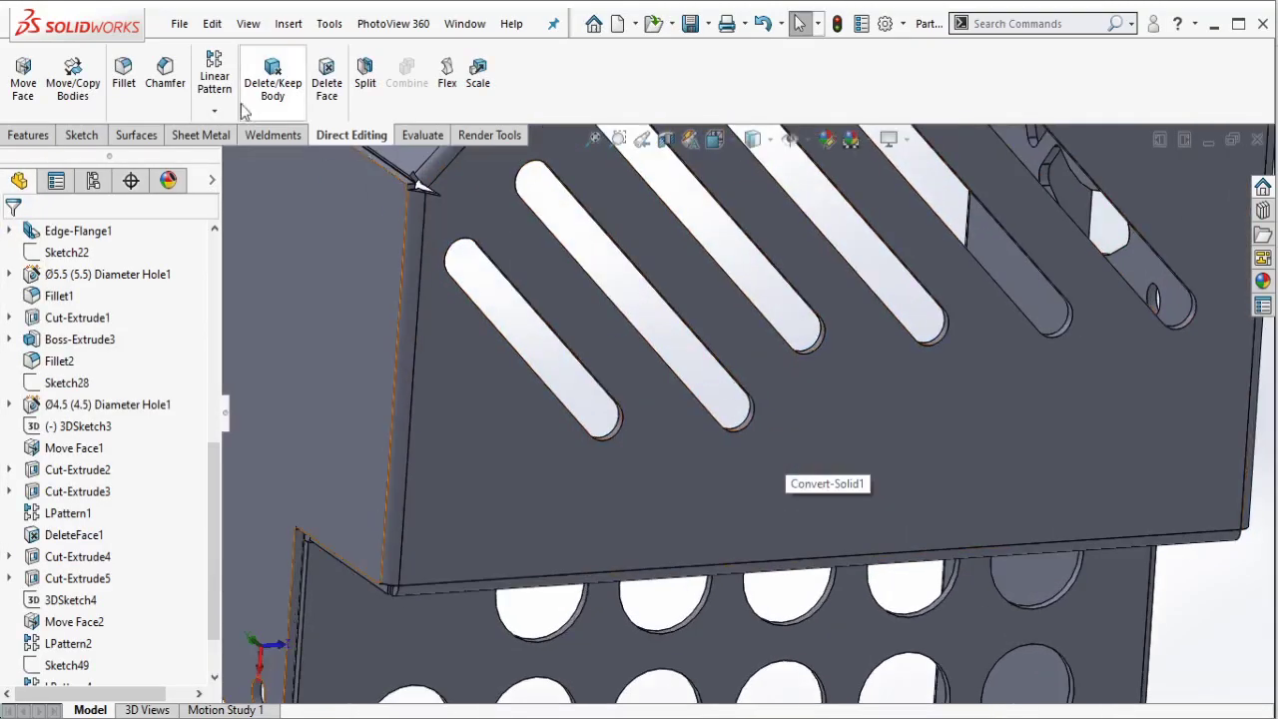
{"action": "key", "text": "Return"}
{"action": "scroll", "coordinate": [776, 449], "scroll_direction": "down", "scroll_amount": 3}
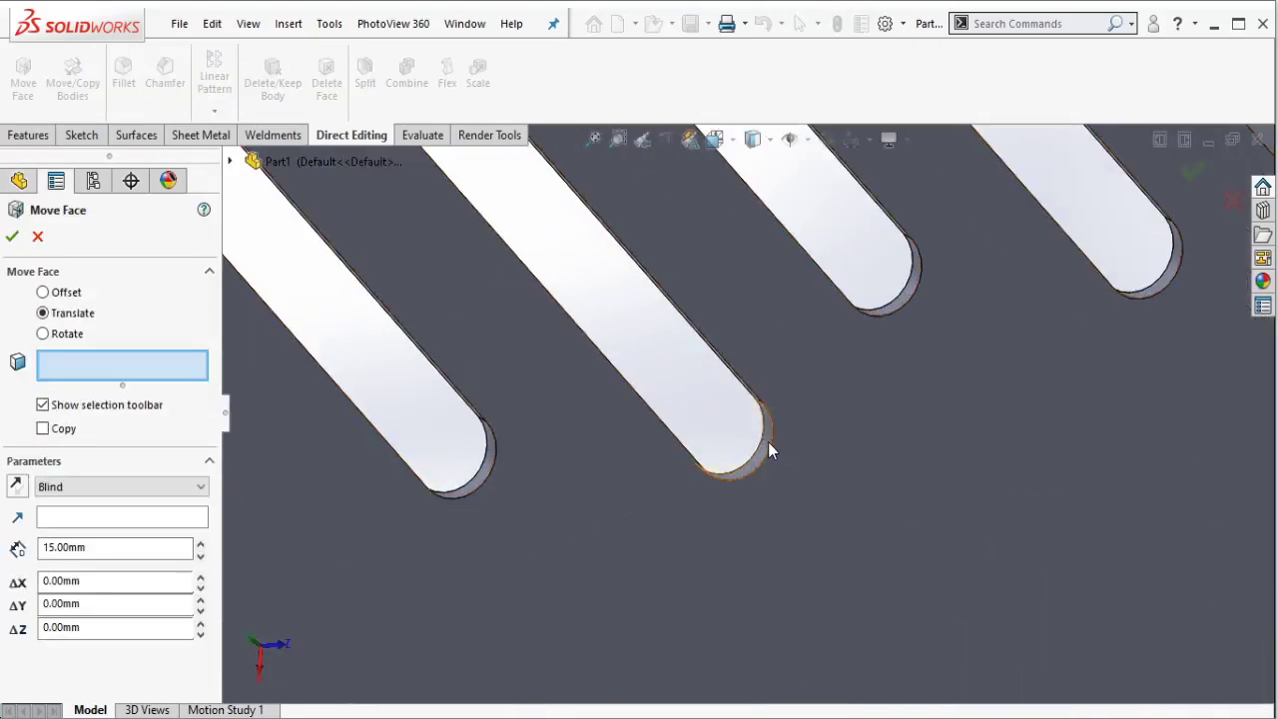
{"action": "left_click", "coordinate": [768, 441]}
{"action": "scroll", "coordinate": [808, 519], "scroll_direction": "up", "scroll_amount": 5}
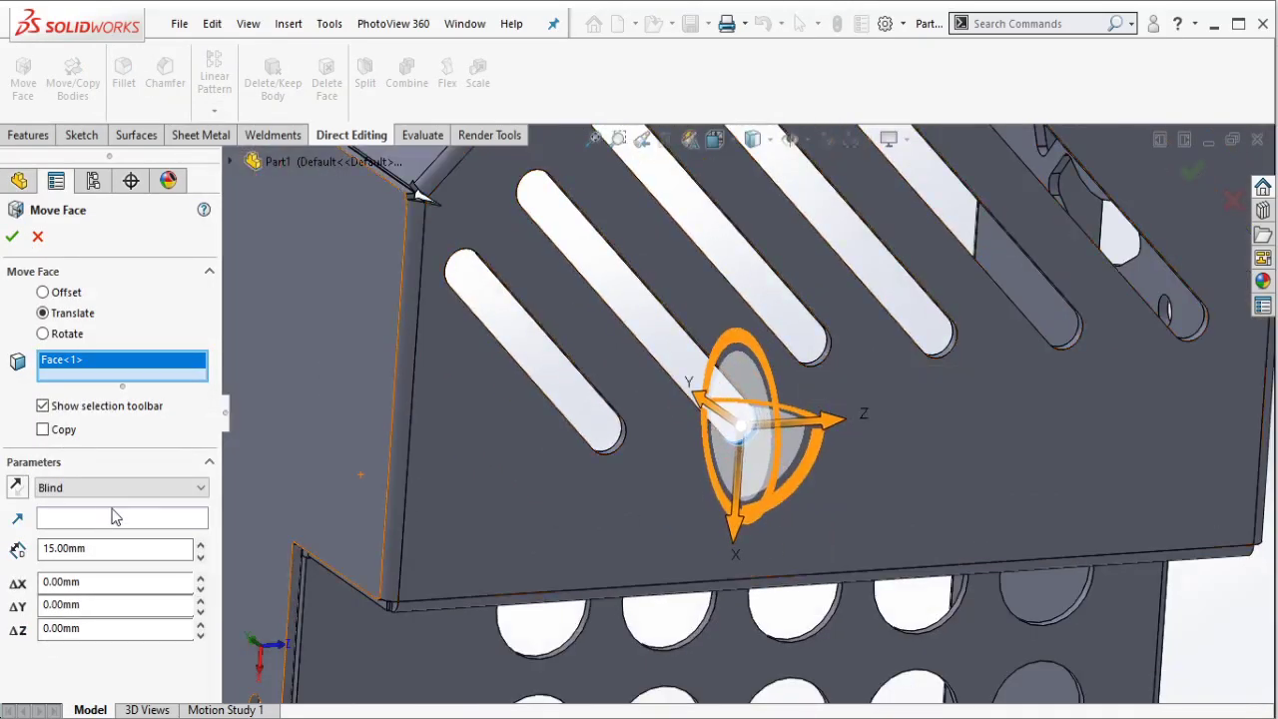
{"action": "left_click", "coordinate": [113, 517]}
{"action": "left_click", "coordinate": [676, 326]}
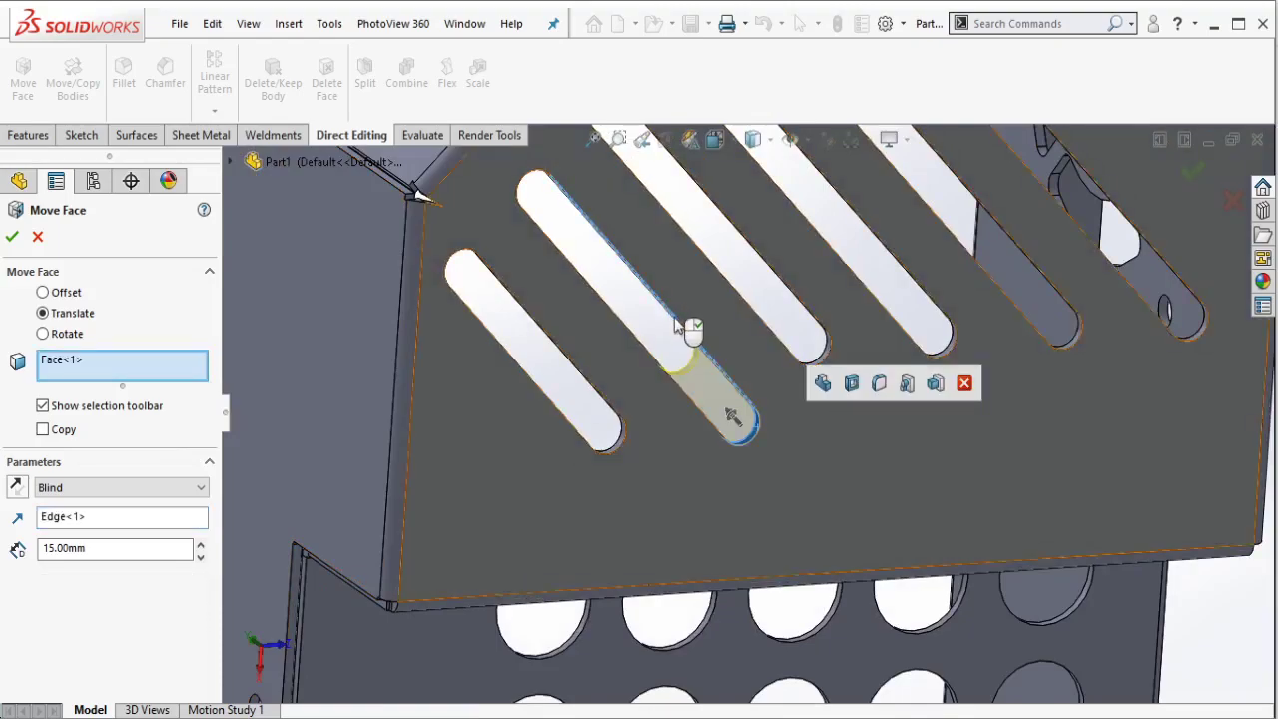
{"action": "left_click", "coordinate": [16, 490]}
{"action": "left_click", "coordinate": [12, 236]}
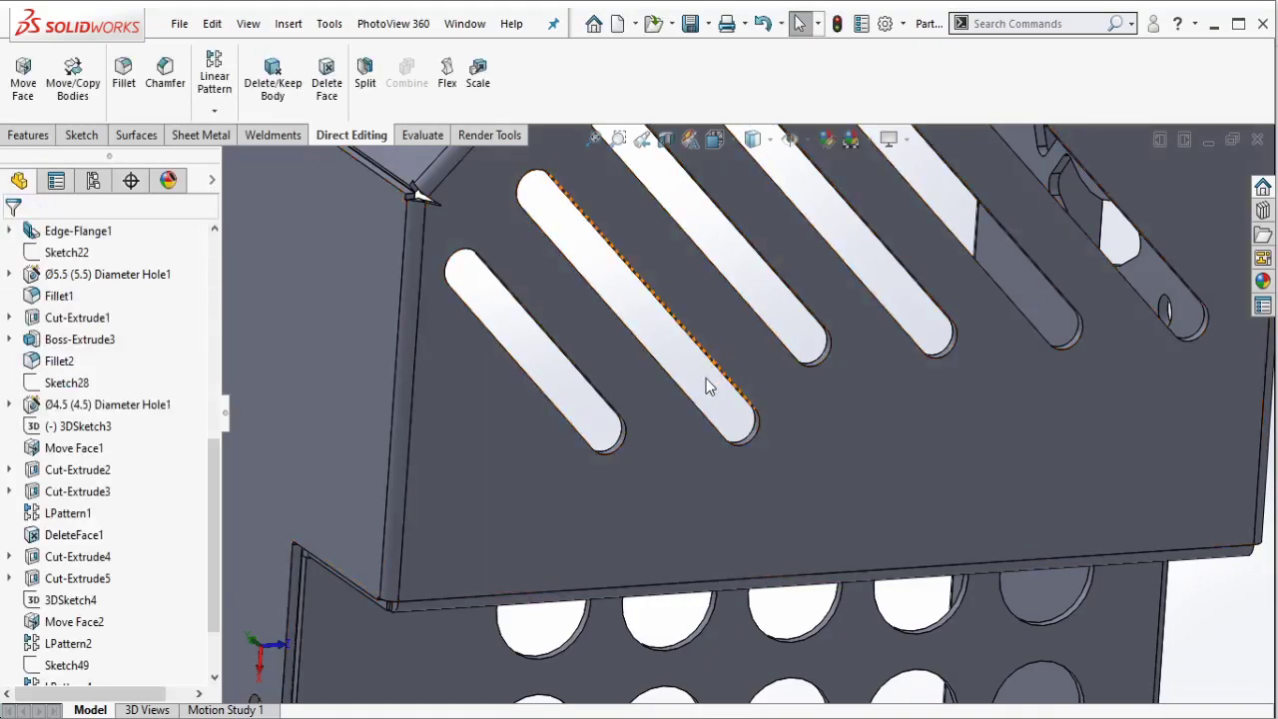
{"action": "scroll", "coordinate": [130, 584], "scroll_direction": "down", "scroll_amount": 2}
Step: Delete Move Face5 from the feature tree and inspect the whole part
{"action": "left_click", "coordinate": [76, 644]}
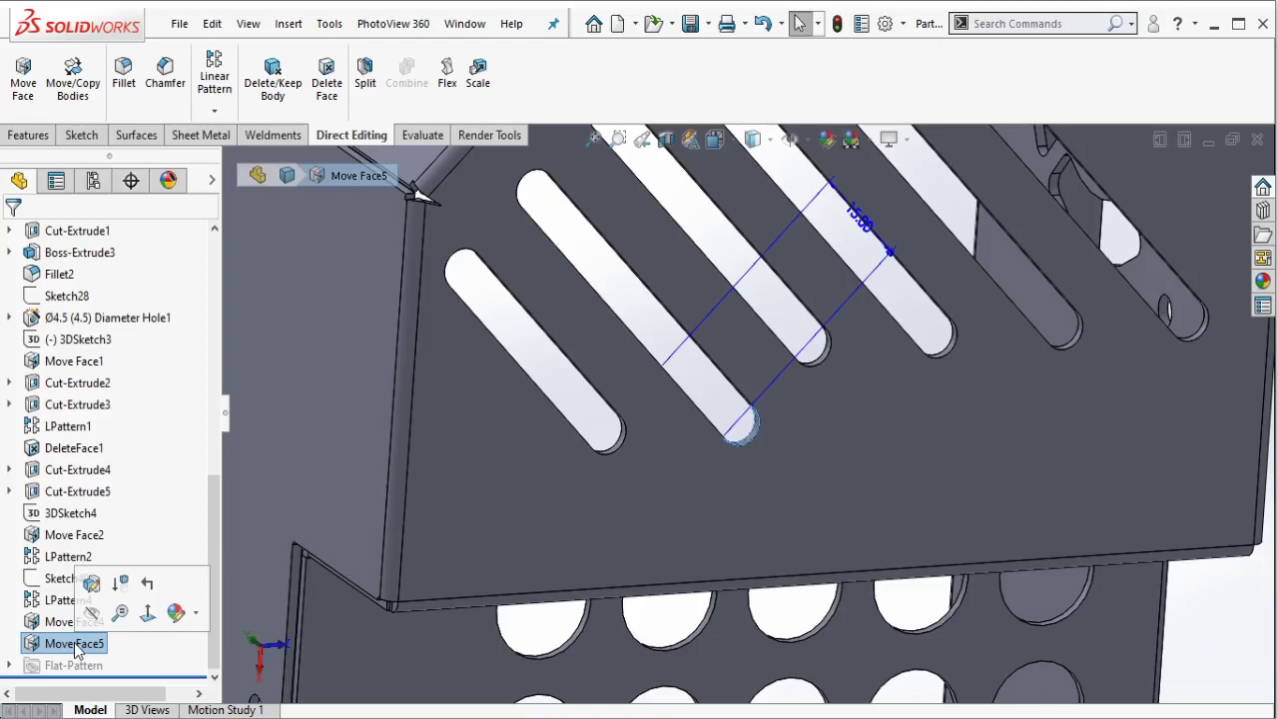
{"action": "right_click", "coordinate": [75, 644]}
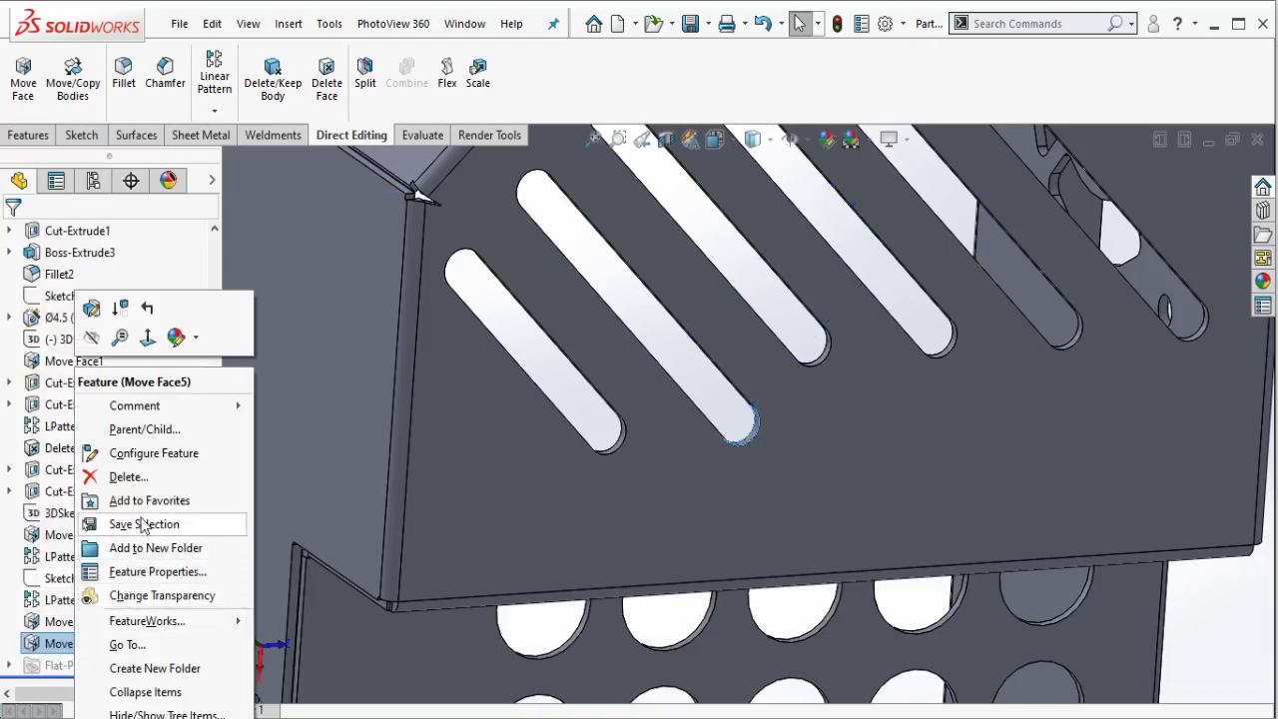
{"action": "left_click", "coordinate": [128, 476]}
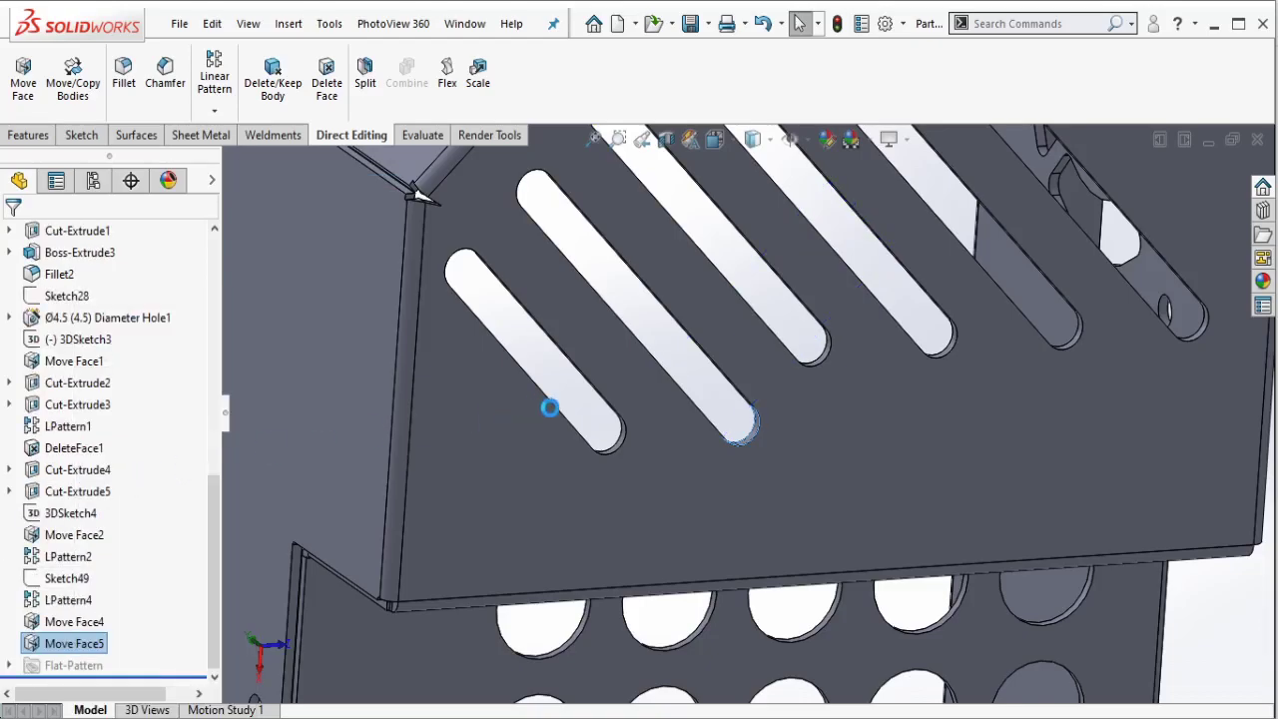
{"action": "scroll", "coordinate": [550, 407], "scroll_direction": "up", "scroll_amount": 3}
{"action": "scroll", "coordinate": [765, 380], "scroll_direction": "up", "scroll_amount": 3}
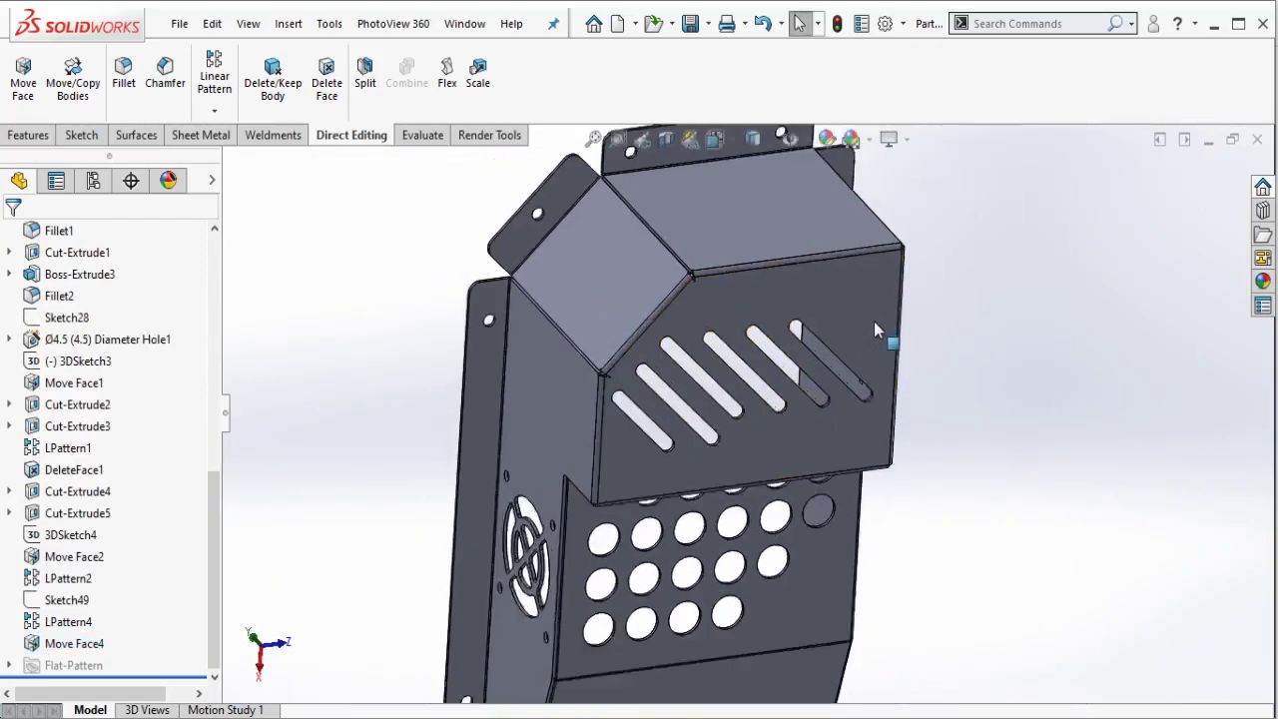
{"action": "scroll", "coordinate": [874, 330], "scroll_direction": "up", "scroll_amount": 5}
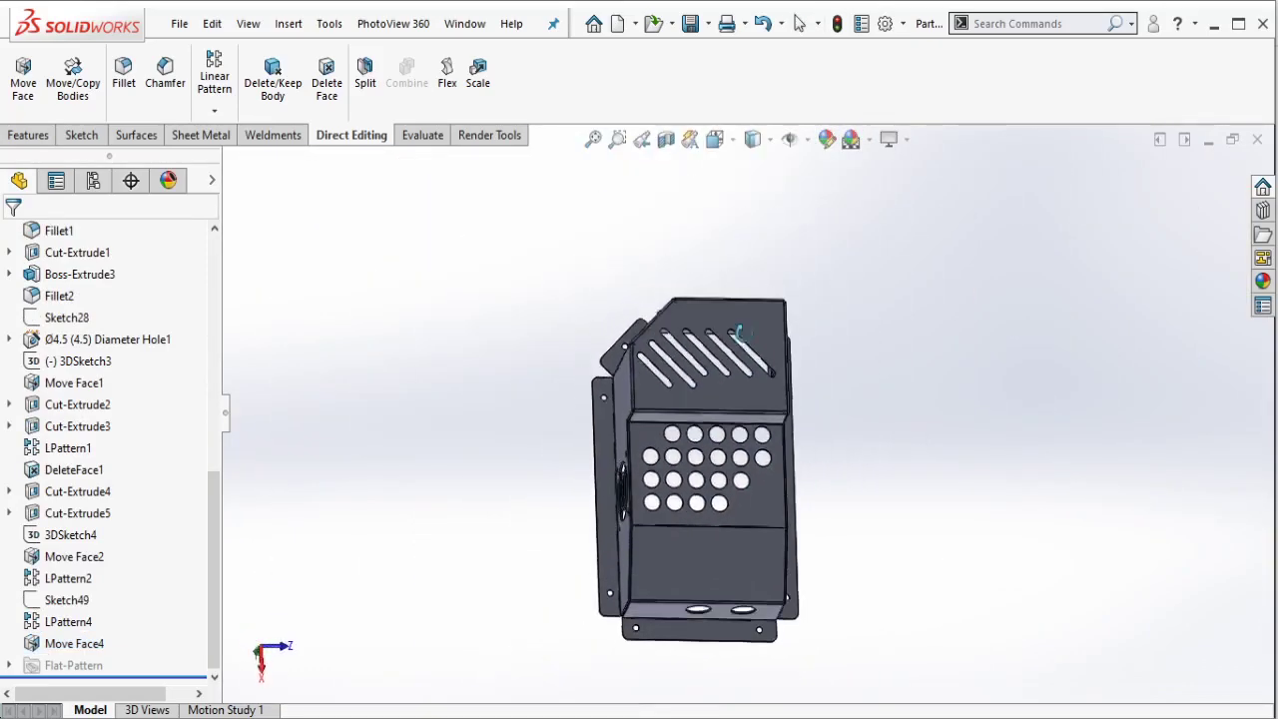
{"action": "mouse_move", "coordinate": [739, 332]}
{"action": "middle_mouse_down"}
{"action": "mouse_move", "coordinate": [727, 504]}
{"action": "mouse_move", "coordinate": [723, 454]}
{"action": "middle_mouse_up"}
Step: Set the part material to AISI 316 Stainless Steel Sheet (SS) and show the Sheet Metal tools
{"action": "left_click_drag", "start_coordinate": [217, 501], "coordinate": [216, 268]}
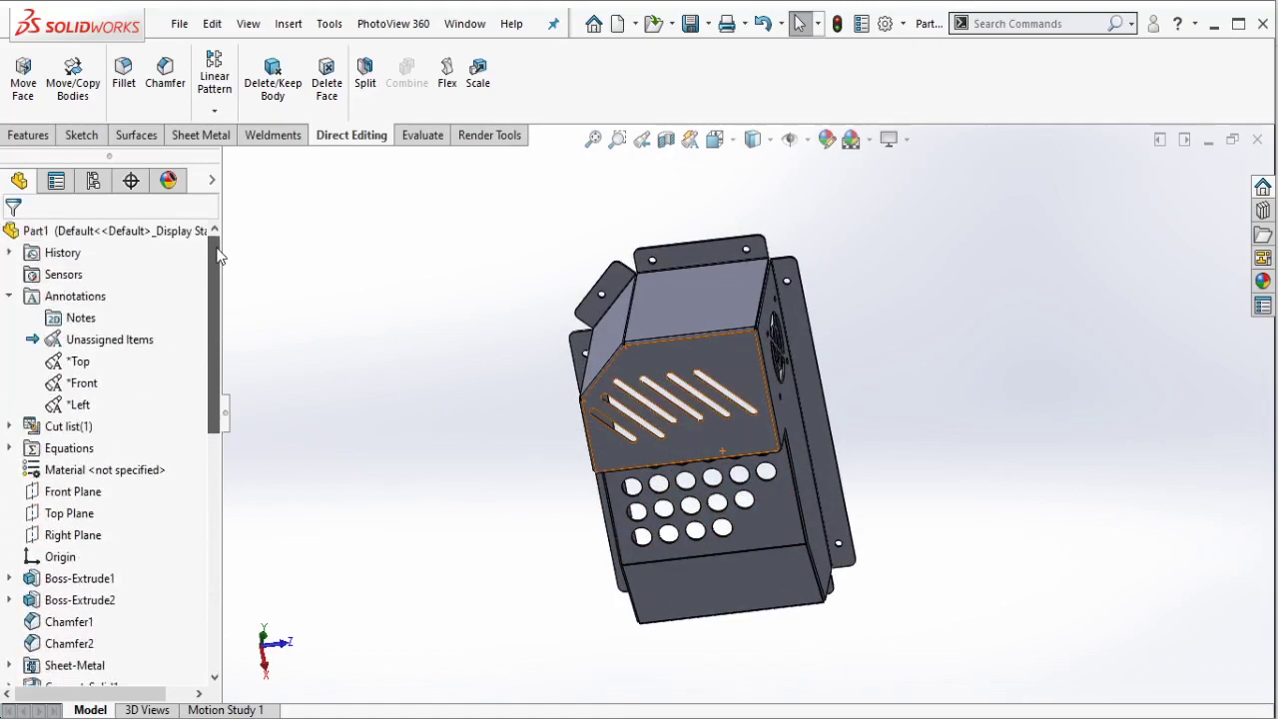
{"action": "right_click", "coordinate": [120, 473]}
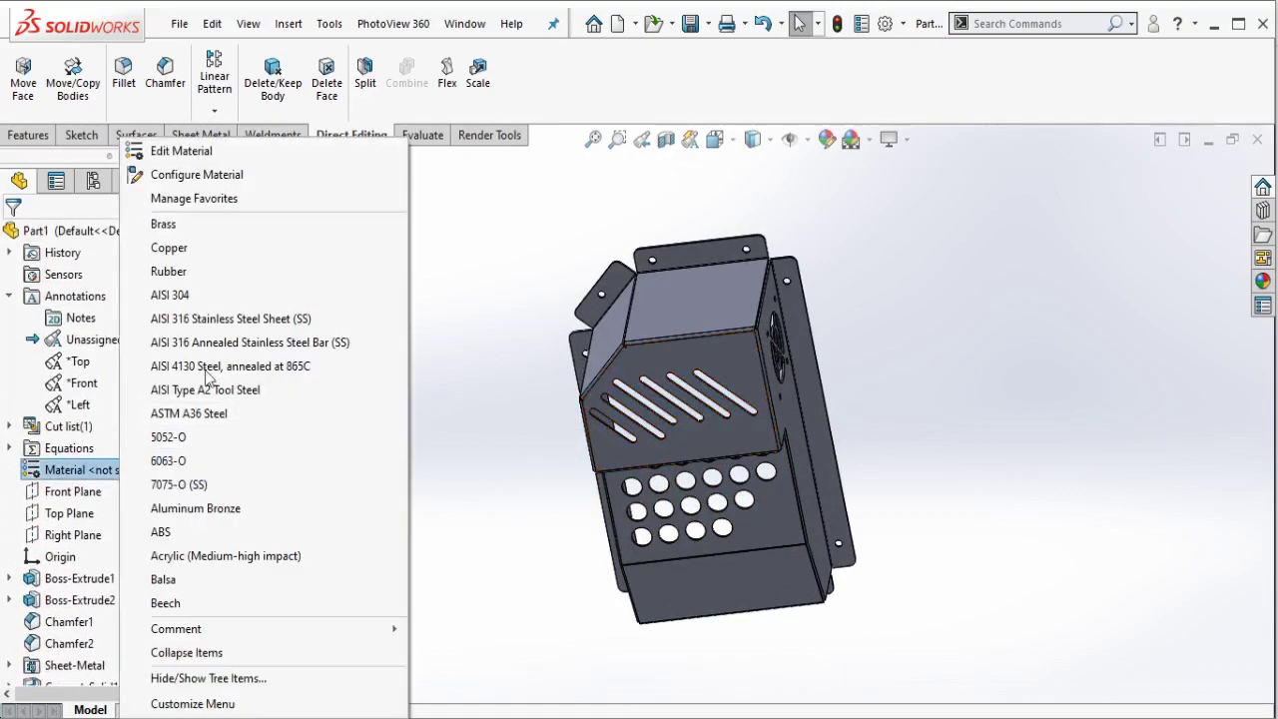
{"action": "left_click", "coordinate": [230, 319]}
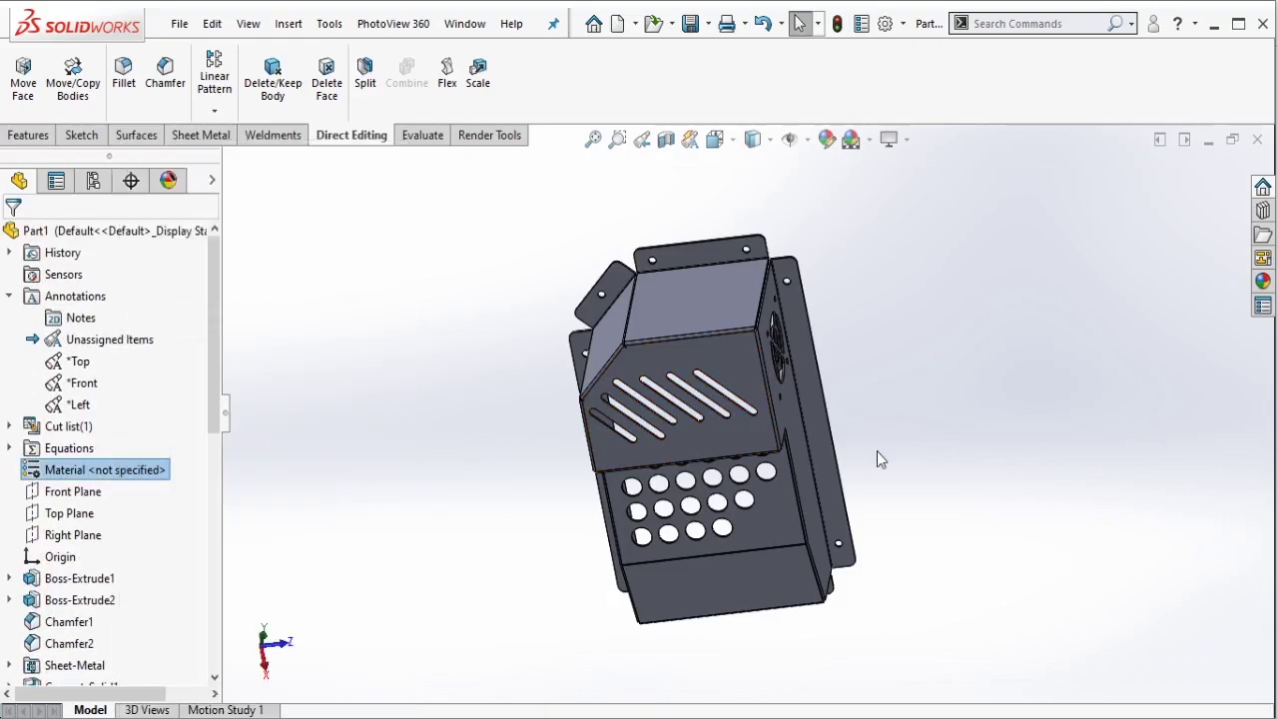
{"action": "mouse_move", "coordinate": [876, 449]}
{"action": "middle_mouse_down"}
{"action": "mouse_move", "coordinate": [611, 405]}
{"action": "mouse_move", "coordinate": [869, 427]}
{"action": "mouse_move", "coordinate": [448, 251]}
{"action": "mouse_move", "coordinate": [419, 205]}
{"action": "middle_mouse_up"}
{"action": "left_click", "coordinate": [203, 136]}
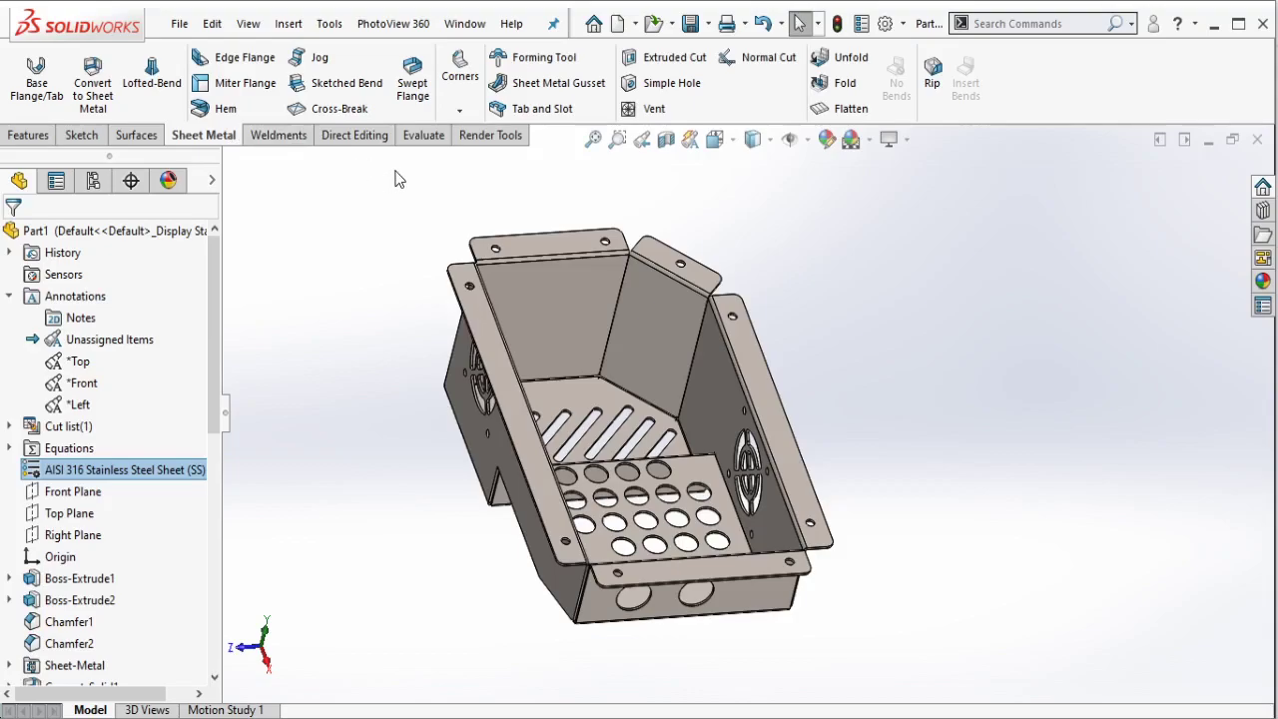
Step: Flatten the enclosure and check Top, Bottom and Front views, ending face-on from the Top
{"action": "left_click", "coordinate": [843, 108]}
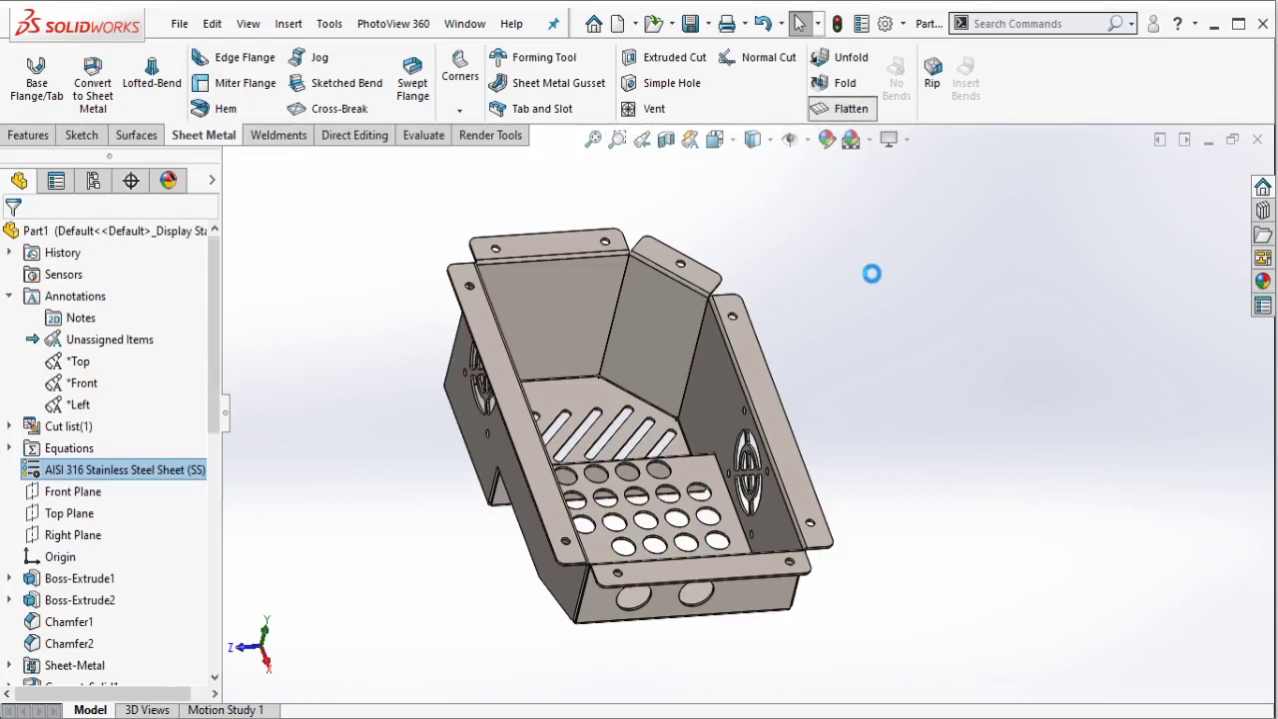
{"action": "middle_click_drag", "start_coordinate": [788, 386], "coordinate": [687, 480]}
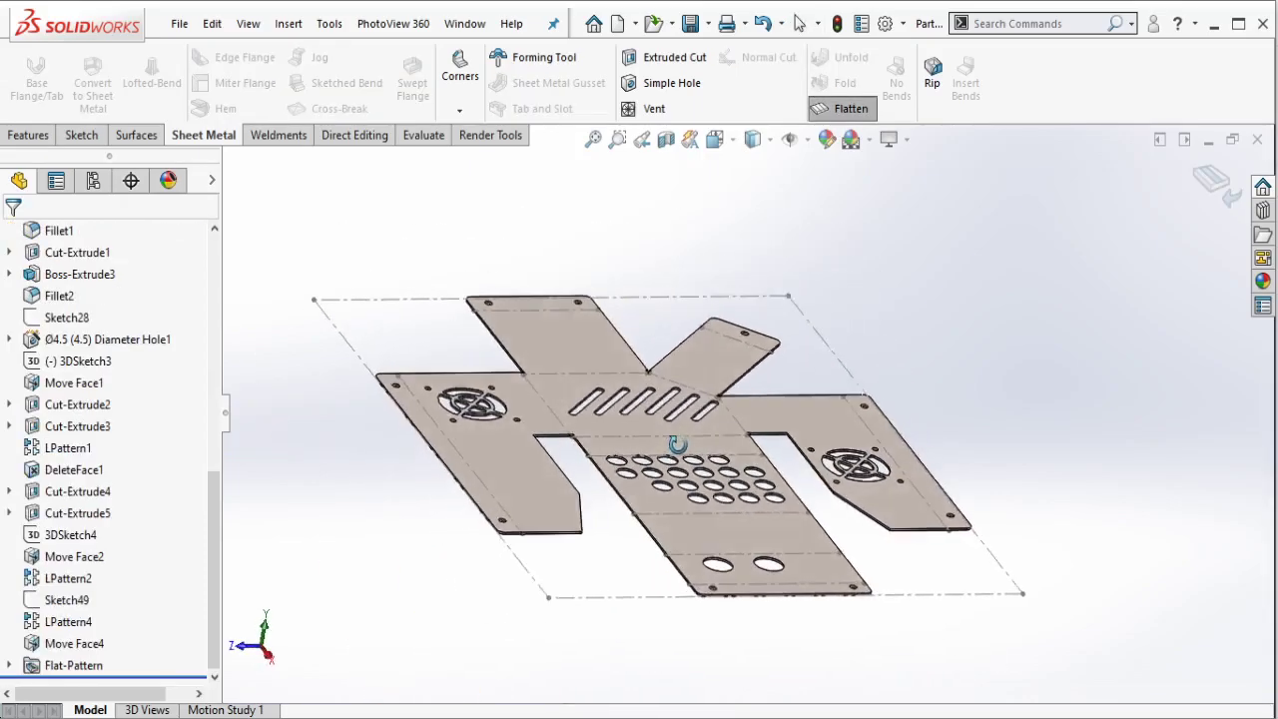
{"action": "key", "text": "ctrl+5"}
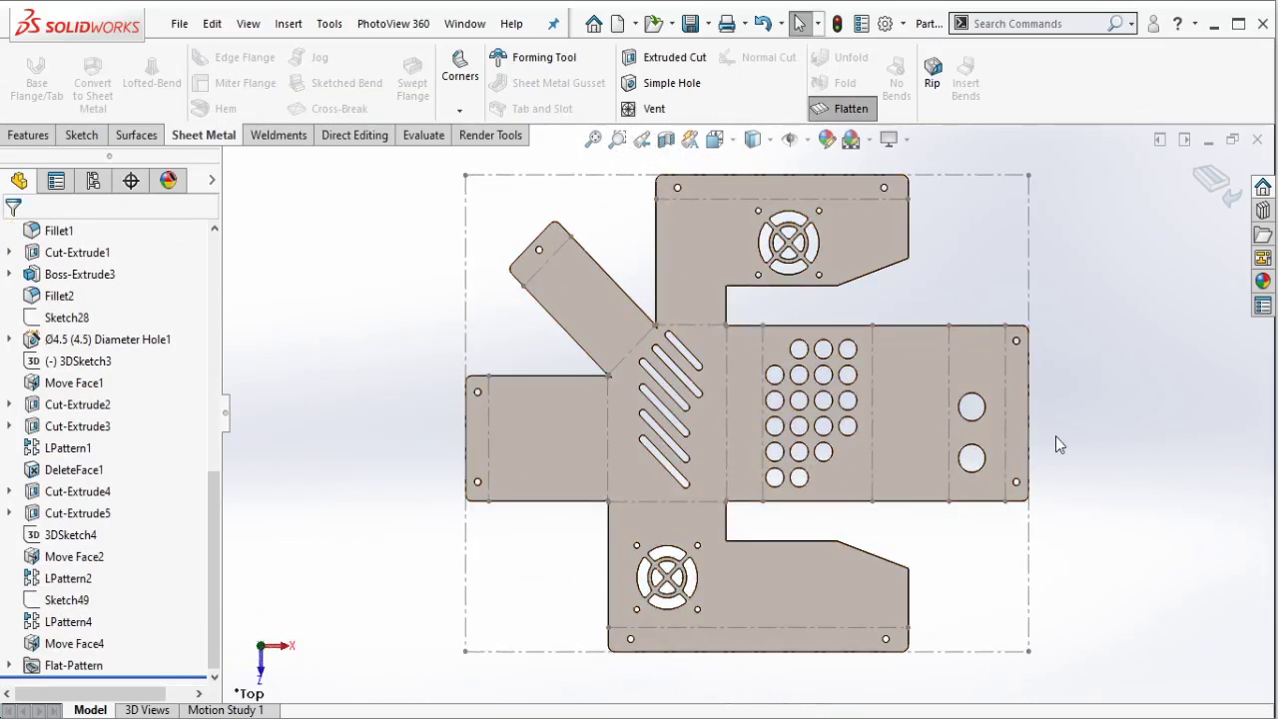
{"action": "mouse_move", "coordinate": [1056, 436]}
{"action": "middle_mouse_down"}
{"action": "mouse_move", "coordinate": [928, 415]}
{"action": "mouse_move", "coordinate": [879, 427]}
{"action": "middle_mouse_up"}
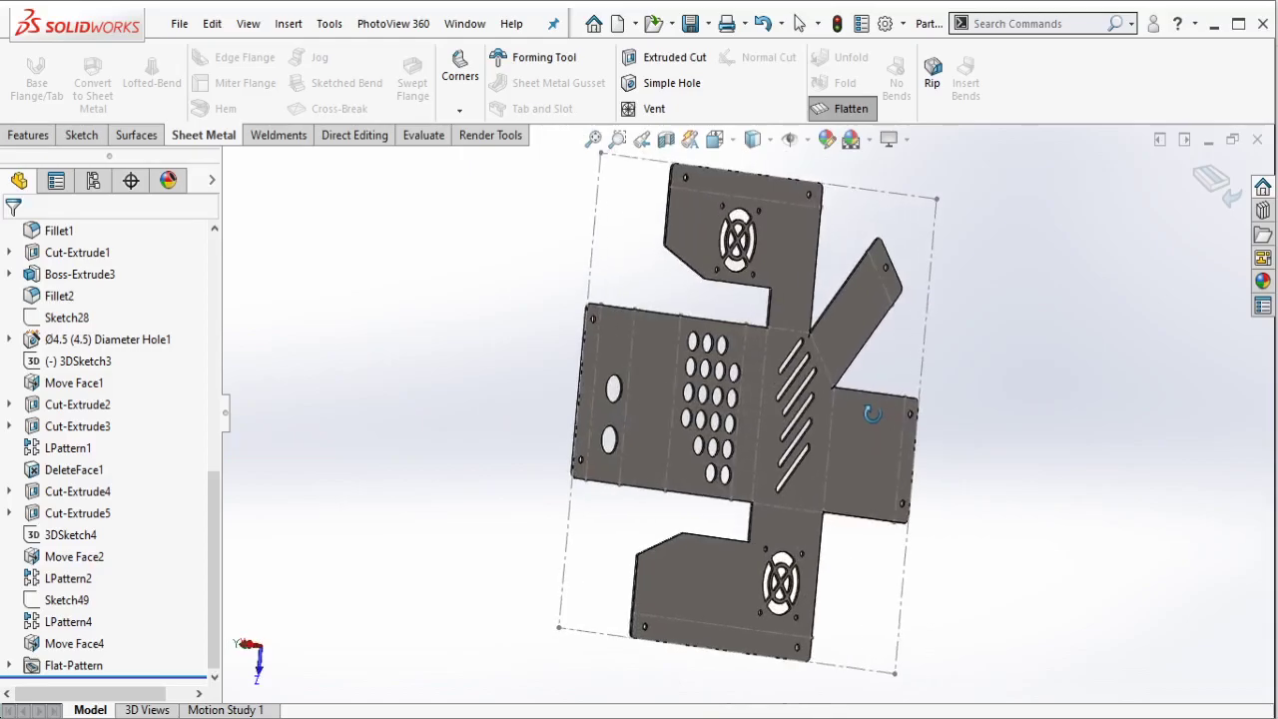
{"action": "key", "text": "ctrl+5"}
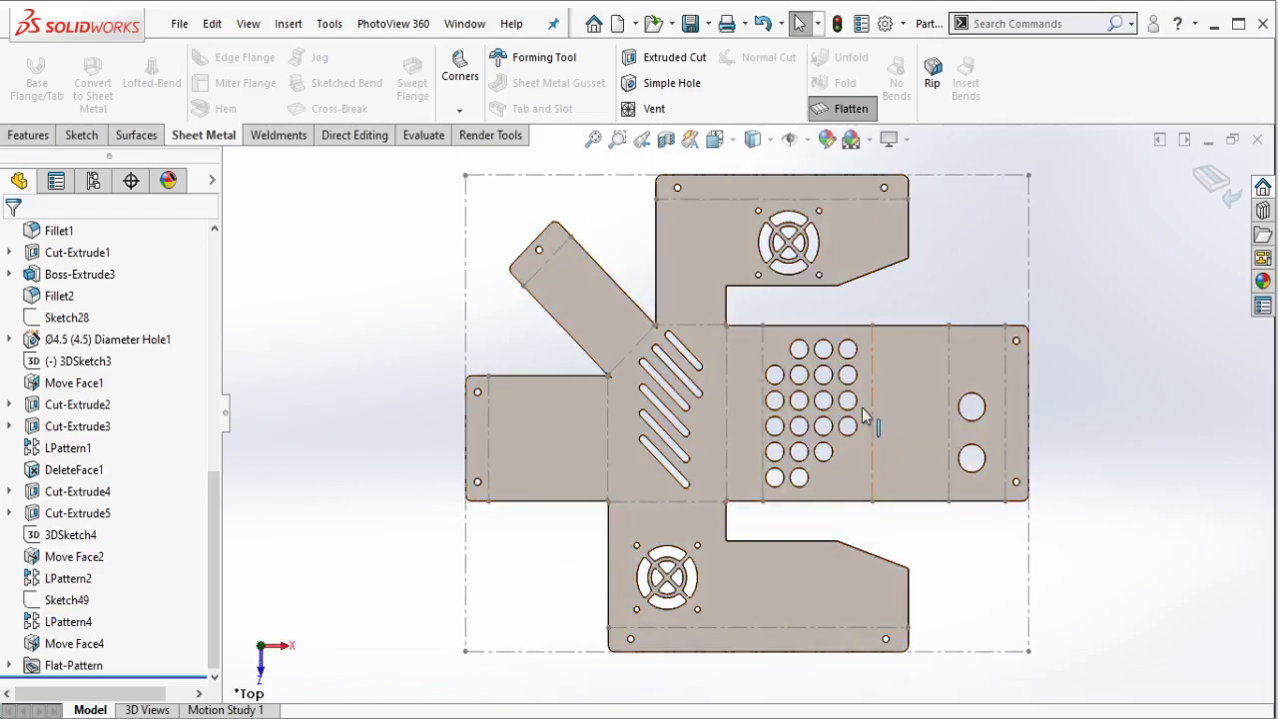
{"action": "mouse_move", "coordinate": [869, 427]}
{"action": "middle_mouse_down"}
{"action": "mouse_move", "coordinate": [1017, 61]}
{"action": "mouse_move", "coordinate": [992, 130]}
{"action": "middle_mouse_up"}
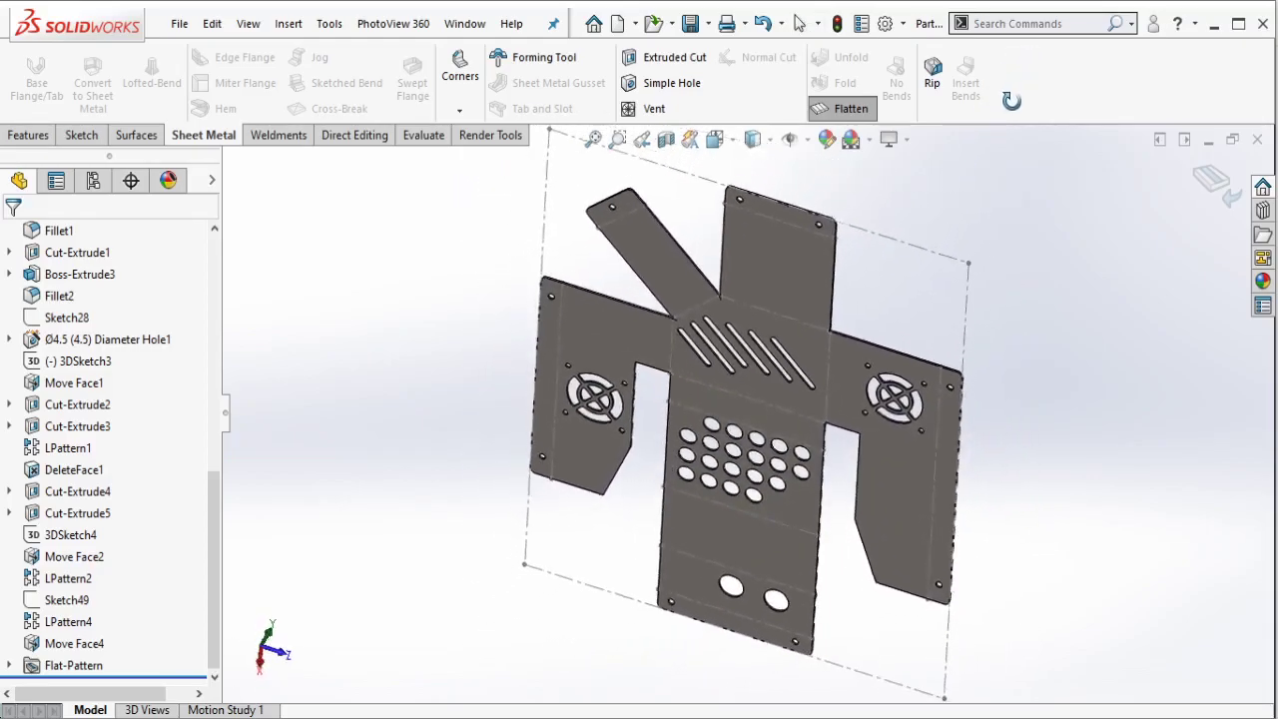
{"action": "key", "text": "ctrl+5"}
{"action": "key", "text": "ctrl+6"}
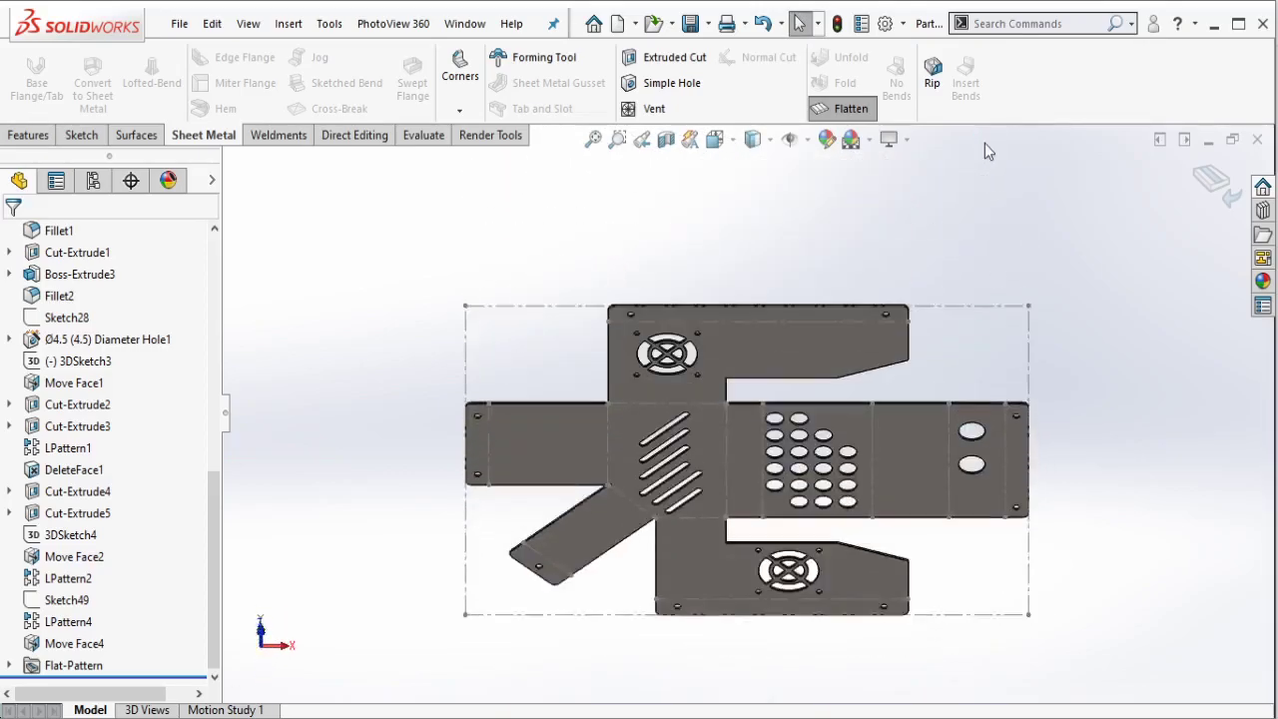
{"action": "key", "text": "ctrl+5"}
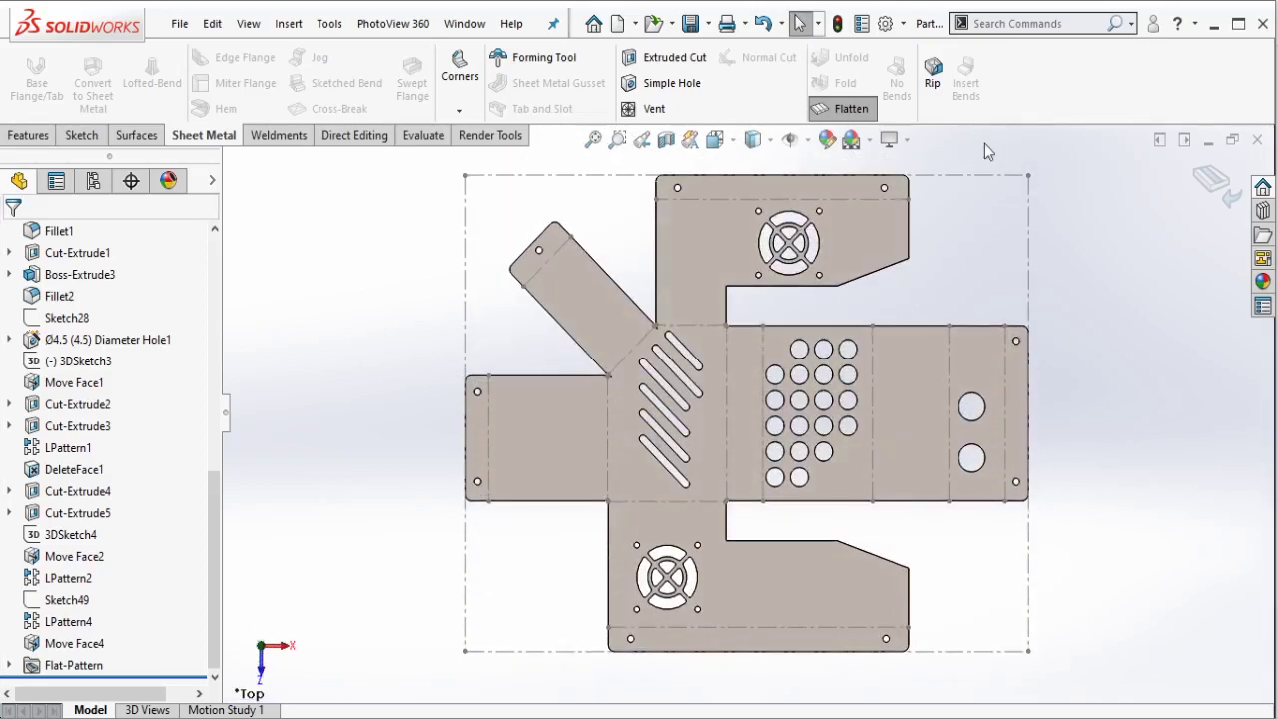
{"action": "key", "text": "ctrl+1"}
{"action": "key", "text": "ctrl+5"}
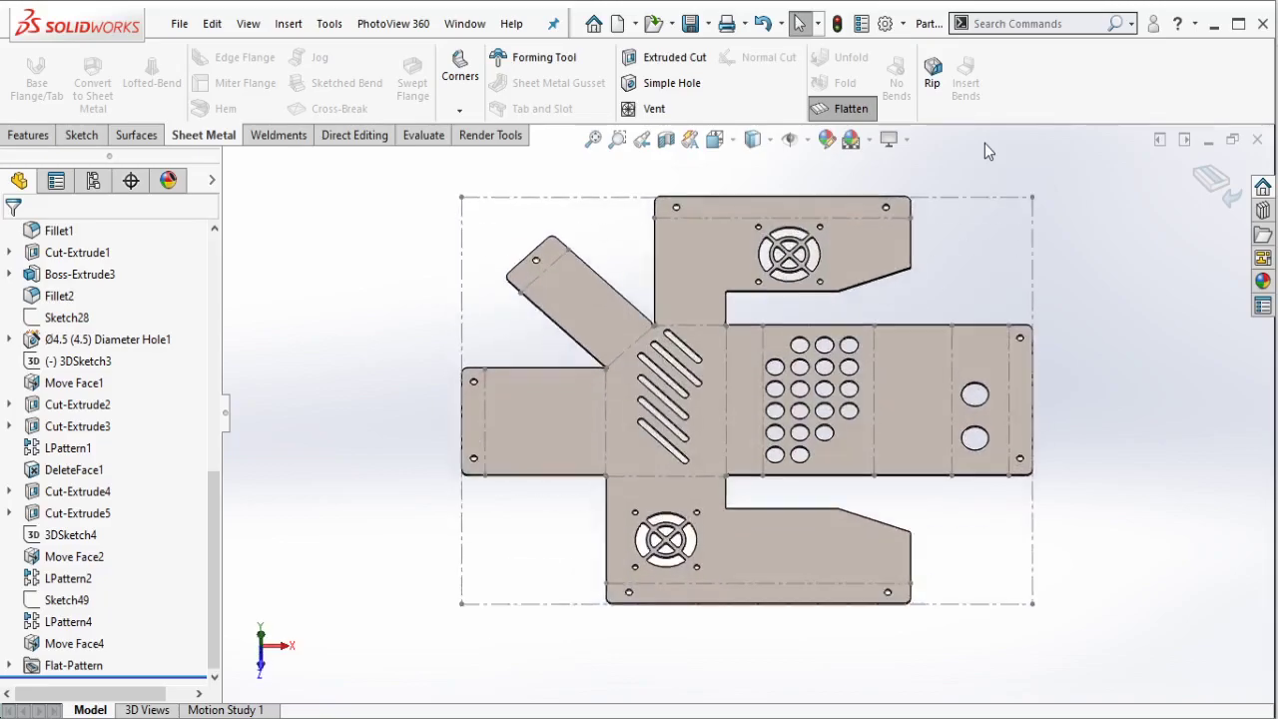
Step: Save the flat pattern as DWG 'Flat pattern - Solid to sheetmetal - Part 3 - 003'
{"action": "left_click", "coordinate": [184, 24]}
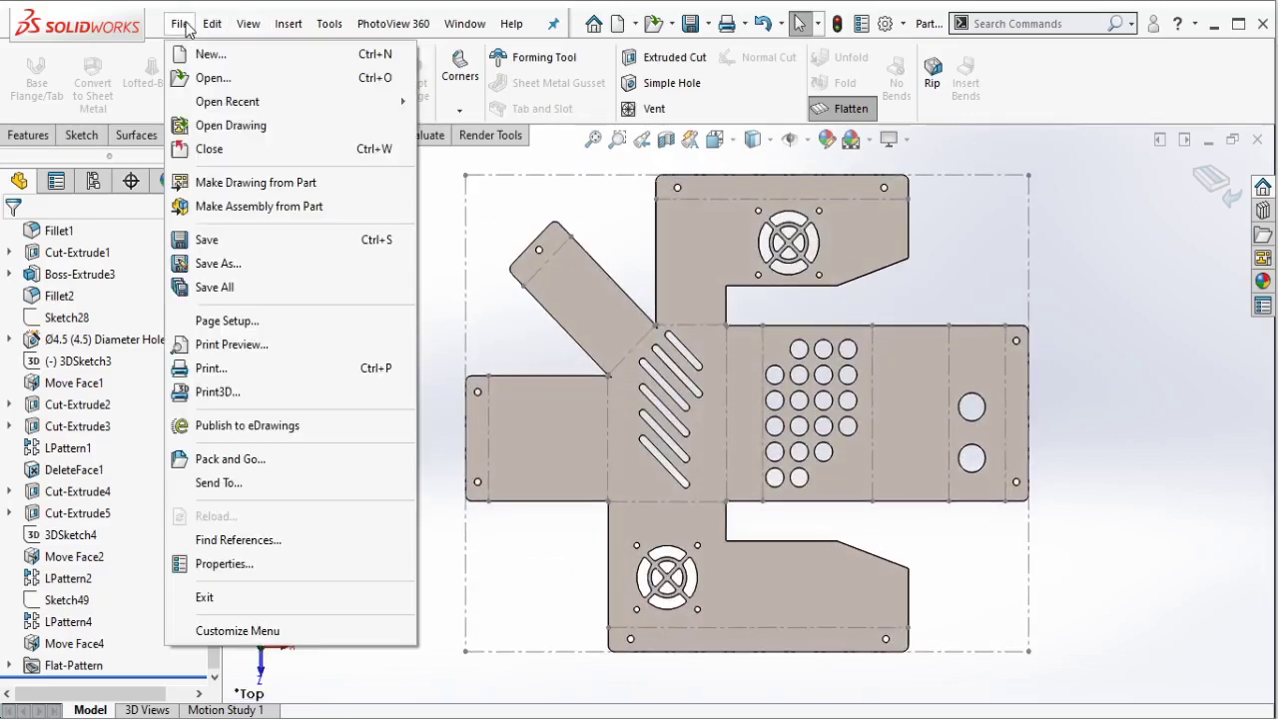
{"action": "left_click", "coordinate": [240, 264]}
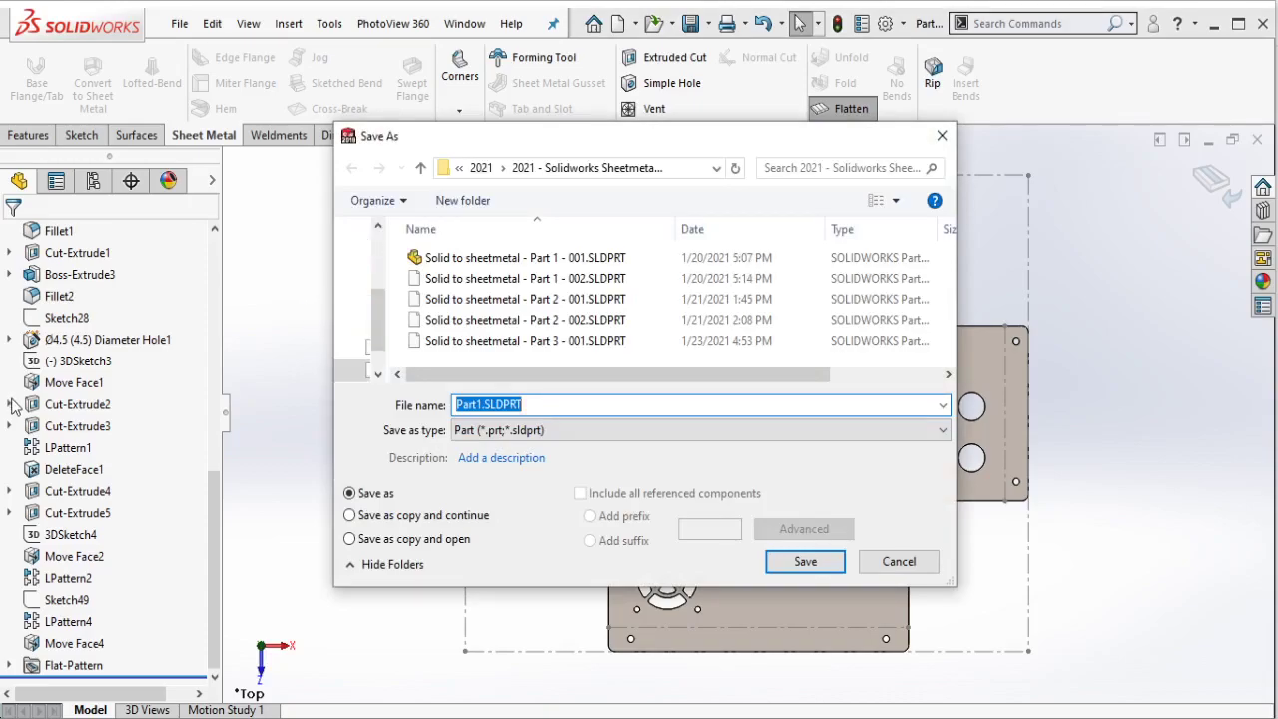
{"action": "left_click", "coordinate": [523, 431]}
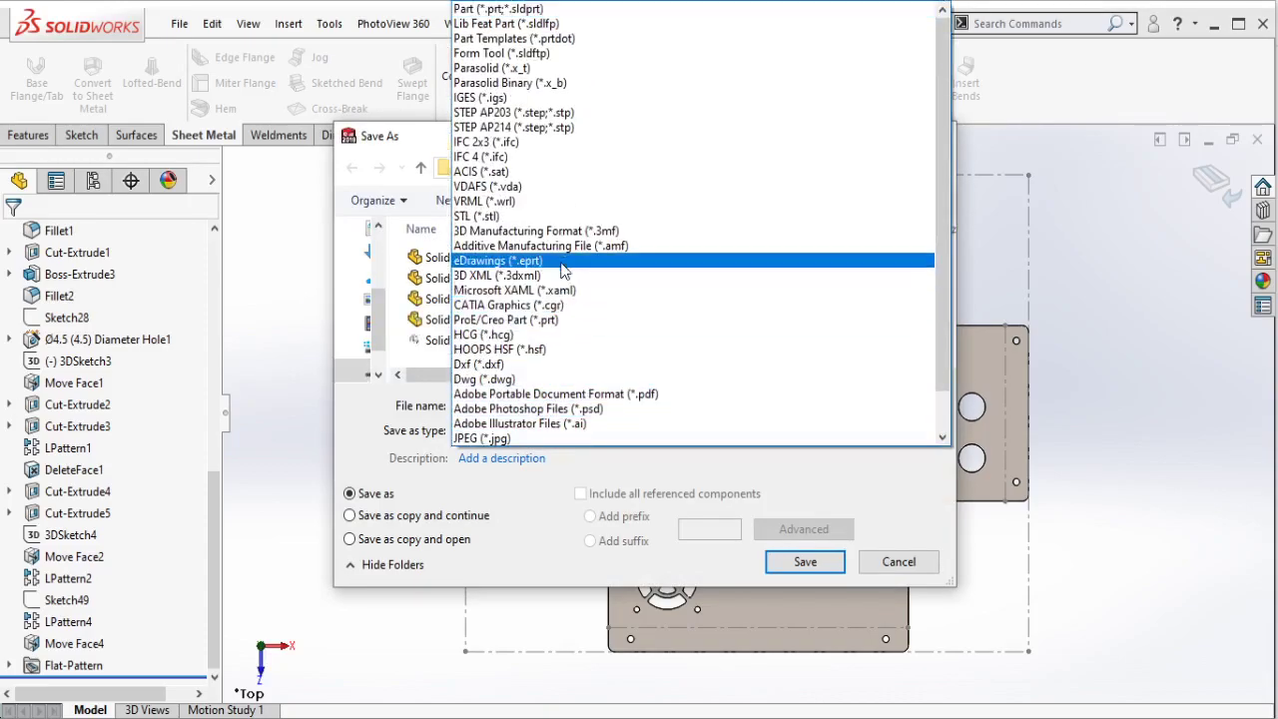
{"action": "left_click", "coordinate": [536, 380]}
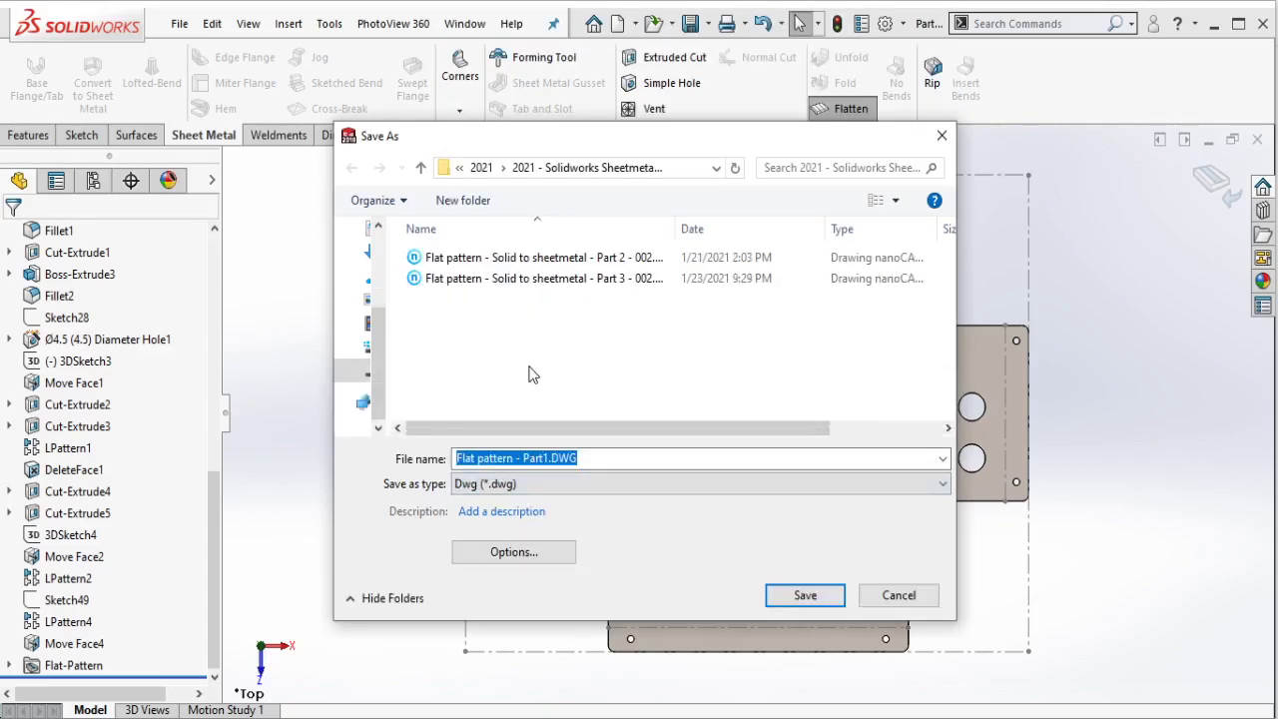
{"action": "left_click", "coordinate": [630, 282]}
{"action": "left_click", "coordinate": [682, 458]}
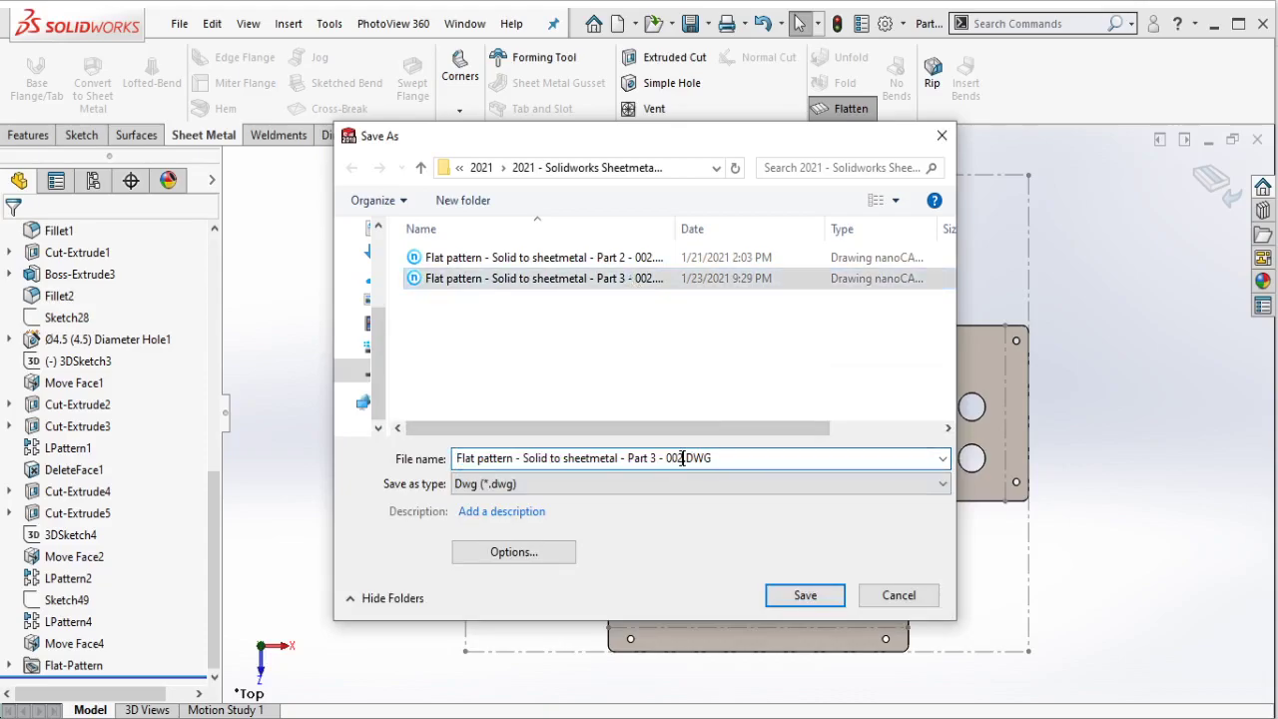
{"action": "key", "text": "BackSpace"}
{"action": "type", "text": "3"}
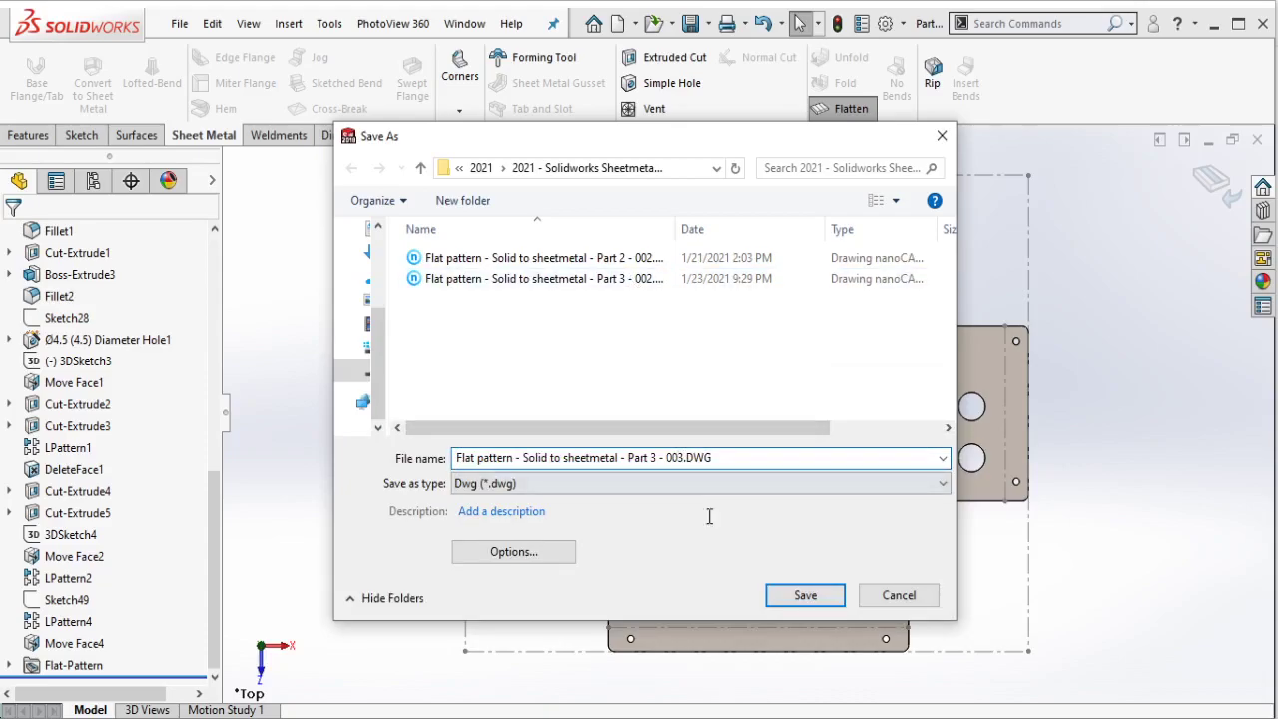
{"action": "left_click", "coordinate": [805, 595]}
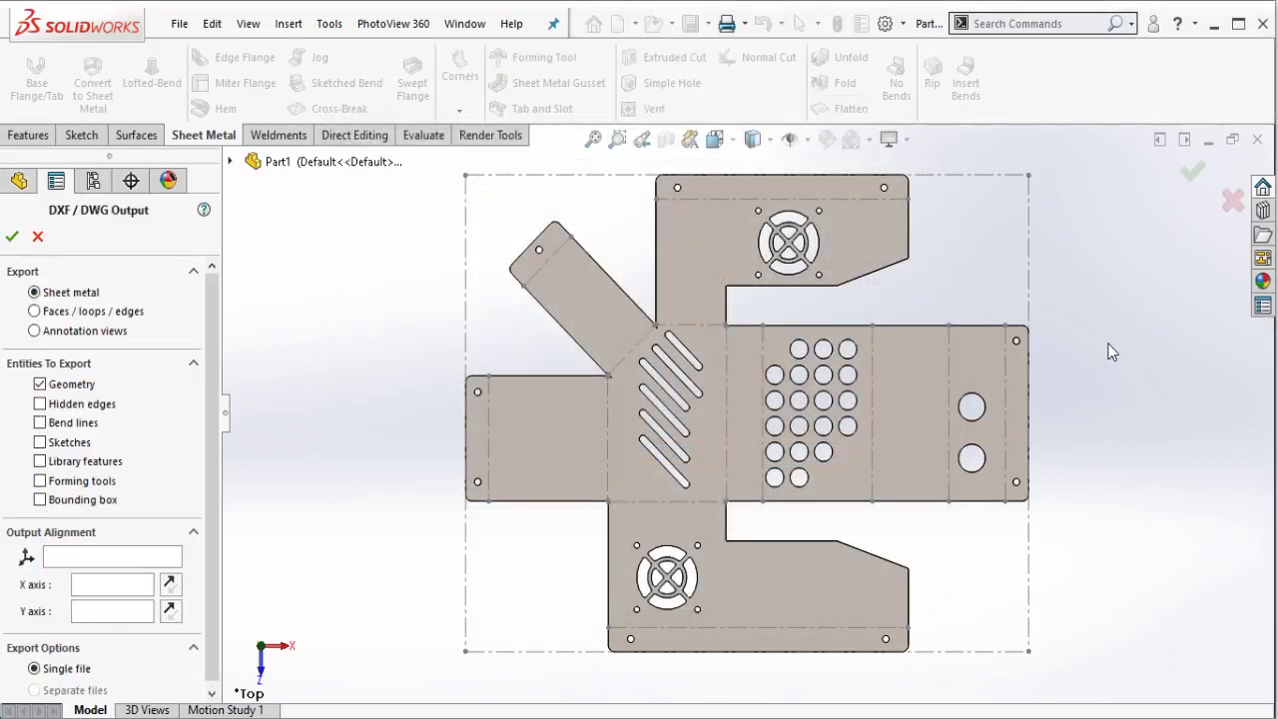
Step: In DXF/DWG Output, export annotation views with only the Top view included
{"action": "left_click", "coordinate": [102, 330]}
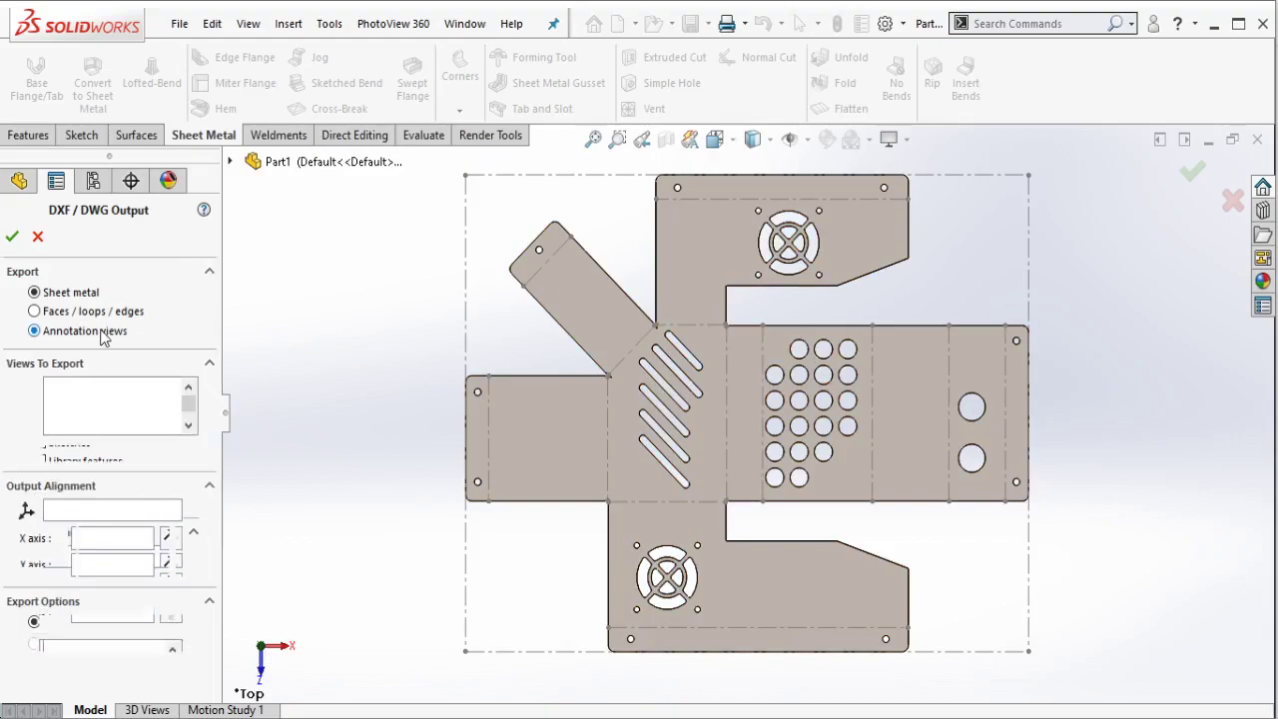
{"action": "left_click", "coordinate": [55, 403]}
{"action": "left_click", "coordinate": [55, 386]}
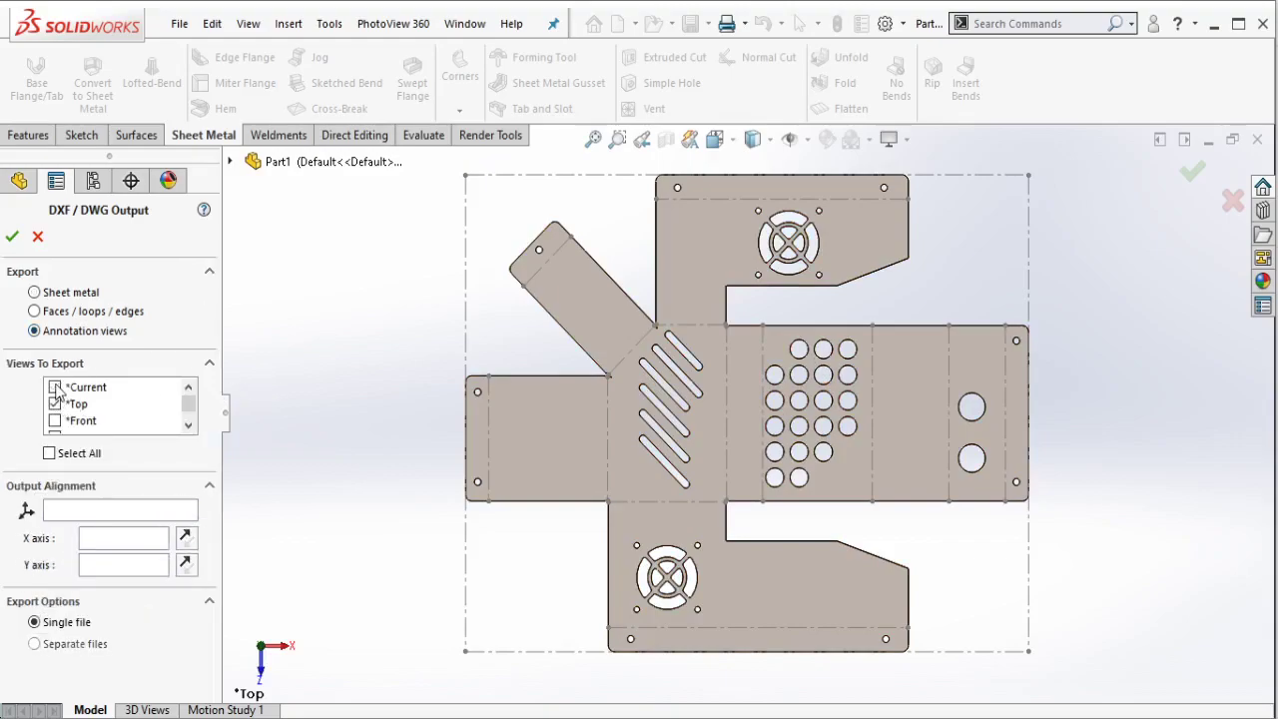
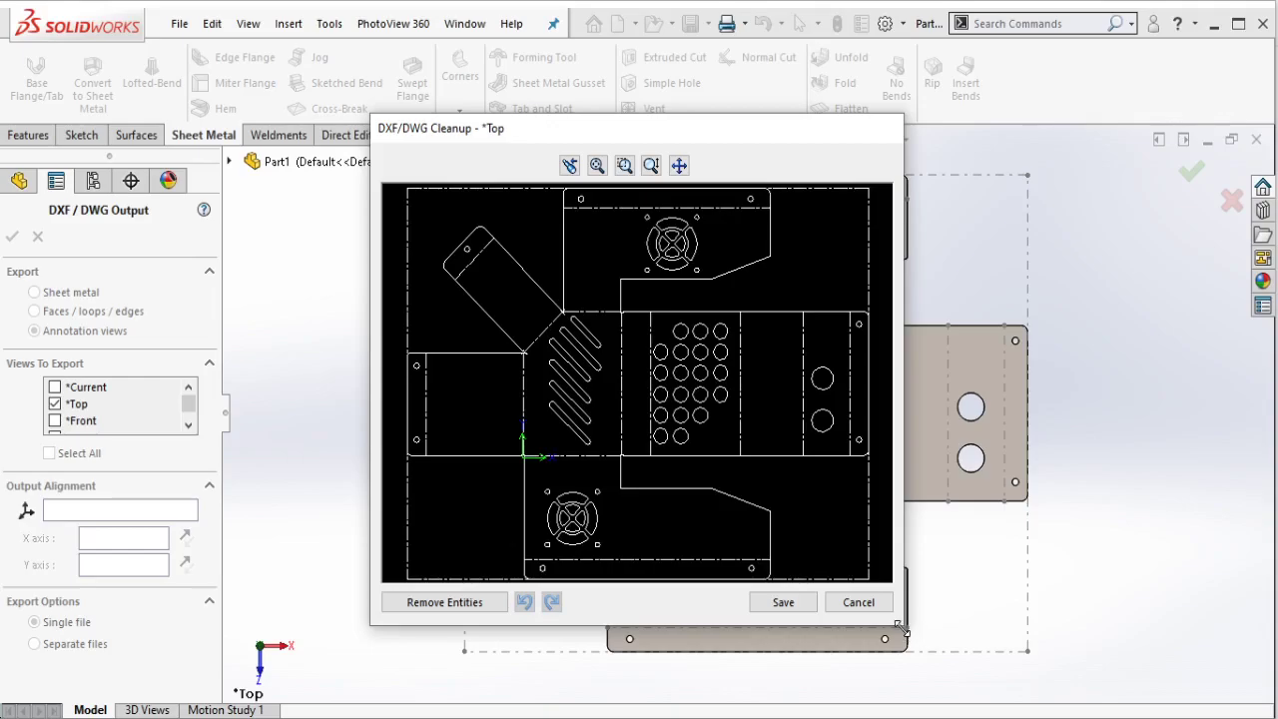
Step: Remove the four outer boundary lines from the flat-pattern export and save the cleaned DWG
{"action": "left_click_drag", "start_coordinate": [902, 629], "coordinate": [1147, 692]}
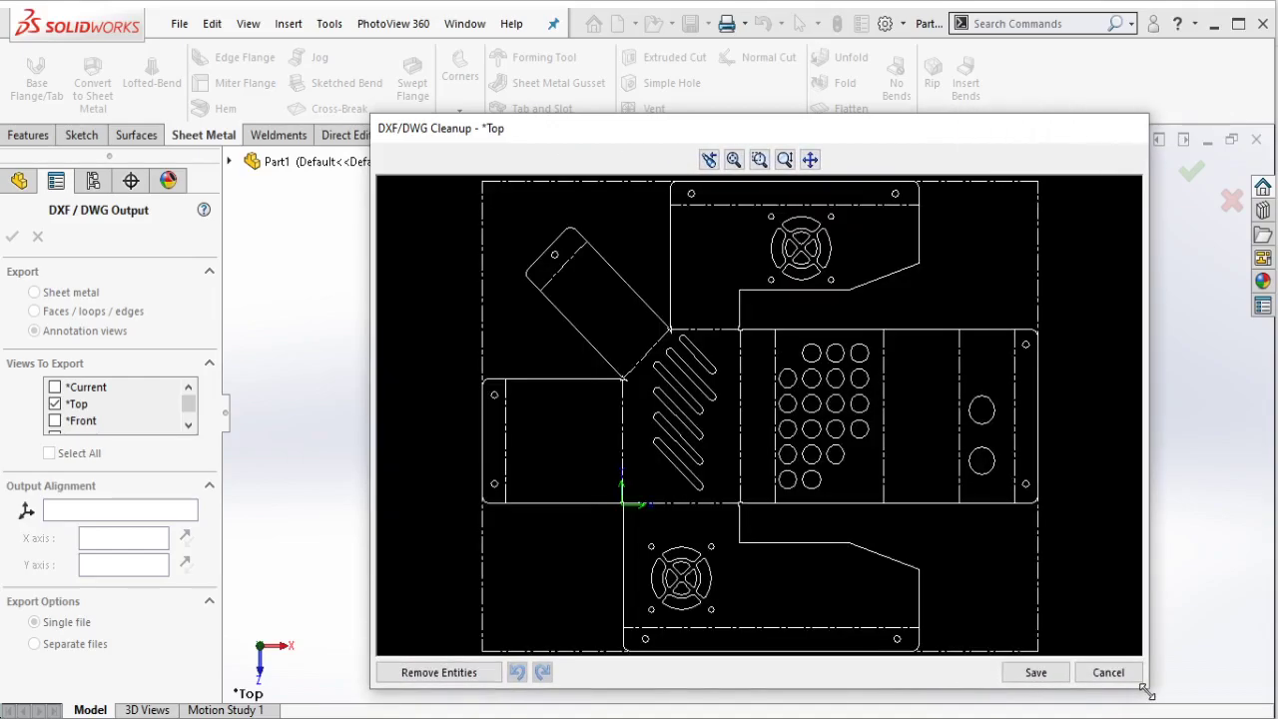
{"action": "left_click_drag", "start_coordinate": [367, 111], "coordinate": [197, 50]}
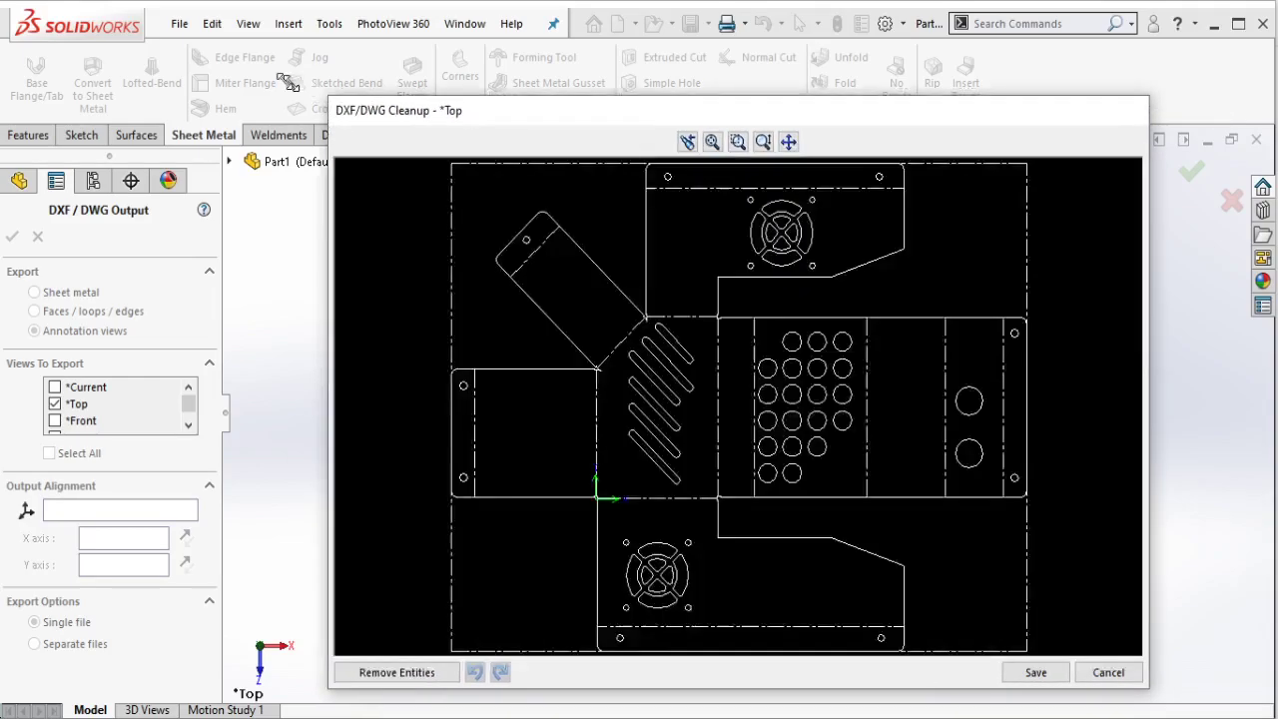
{"action": "left_click", "coordinate": [365, 130]}
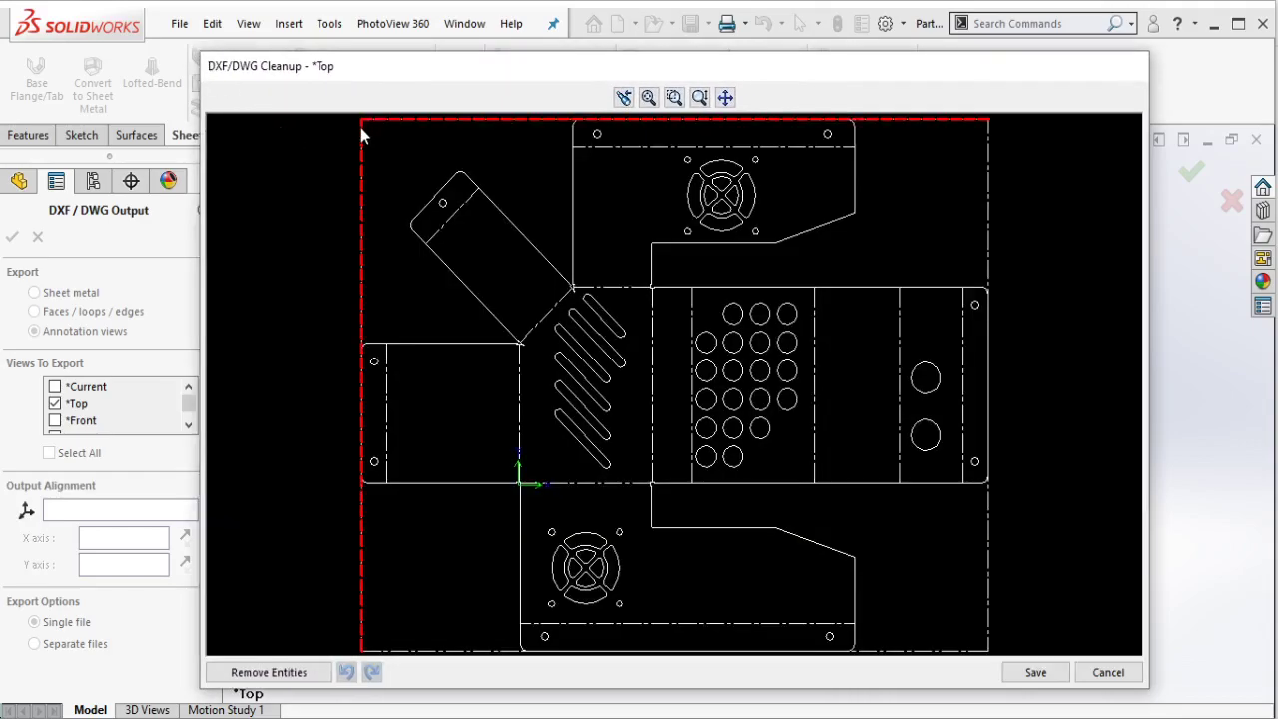
{"action": "left_click", "coordinate": [269, 672]}
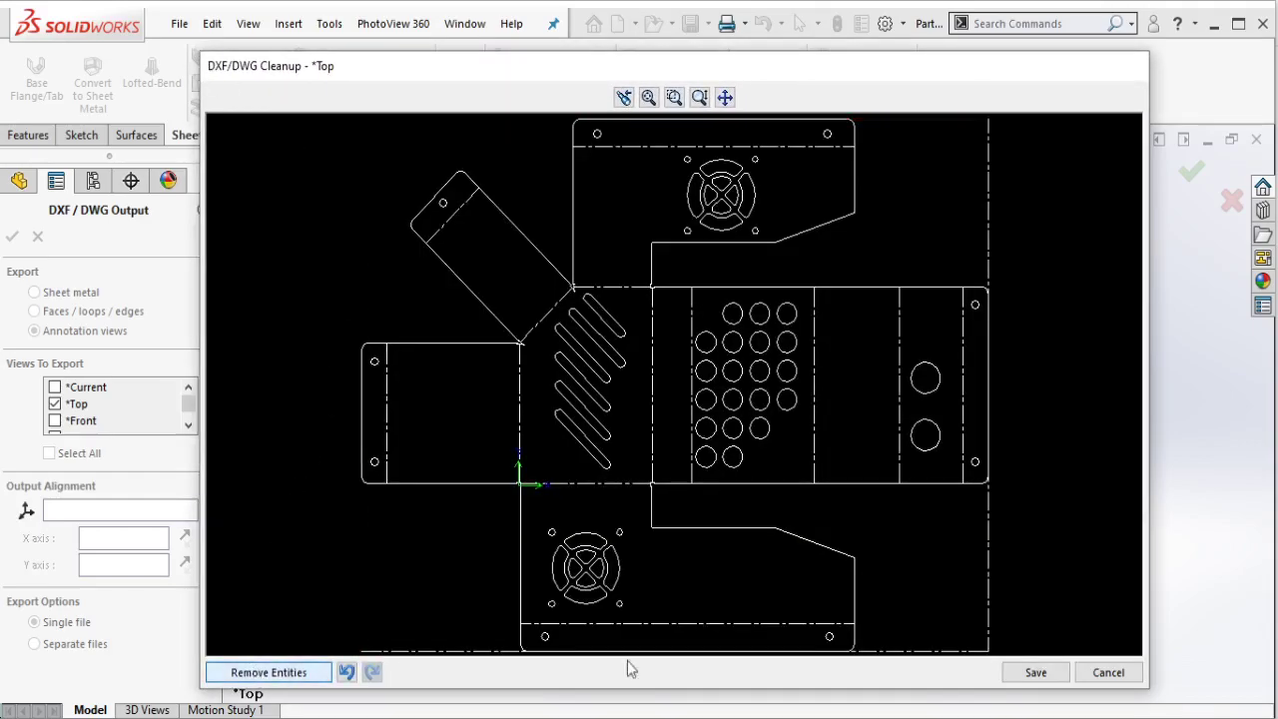
{"action": "left_click", "coordinate": [989, 651]}
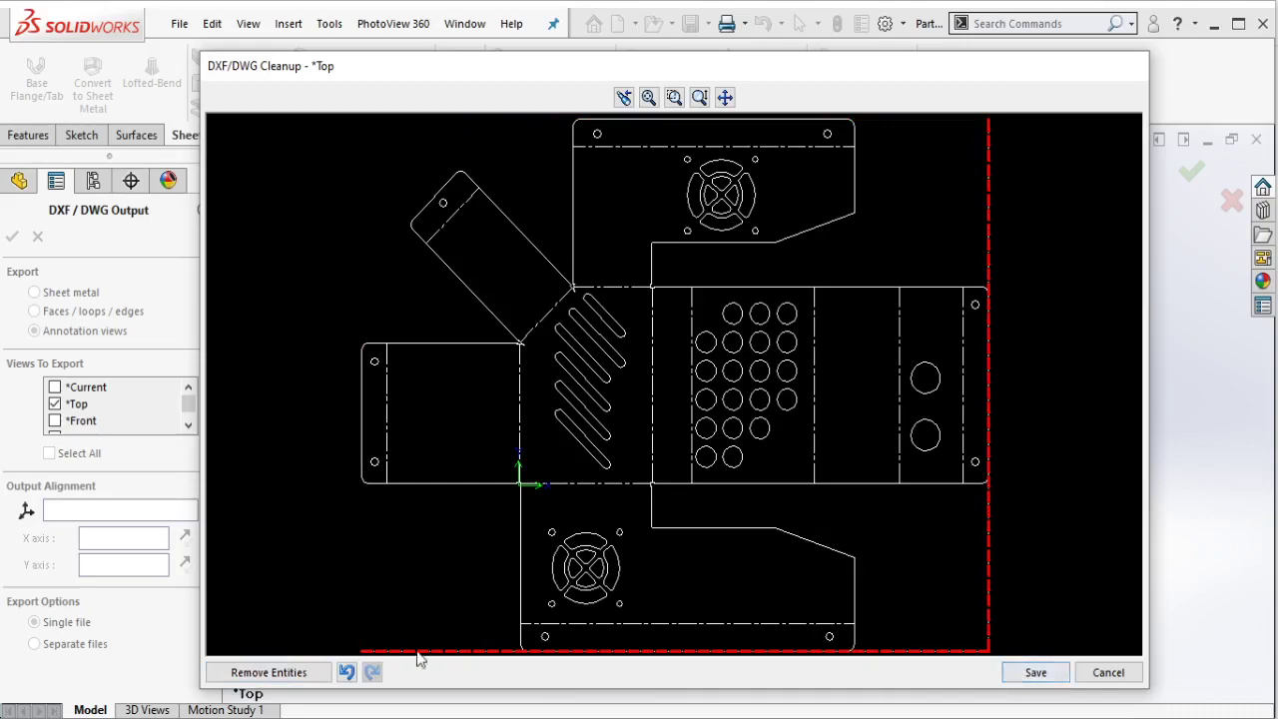
{"action": "left_click", "coordinate": [280, 675]}
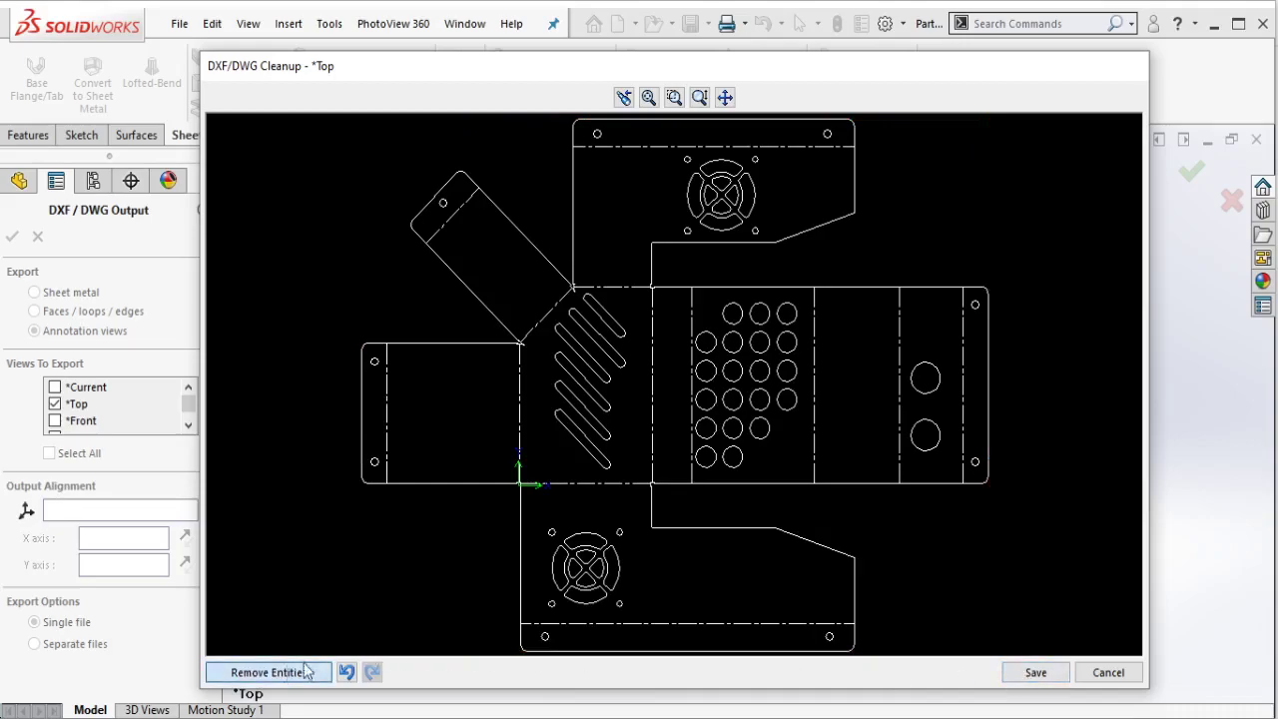
{"action": "left_click", "coordinate": [1033, 674]}
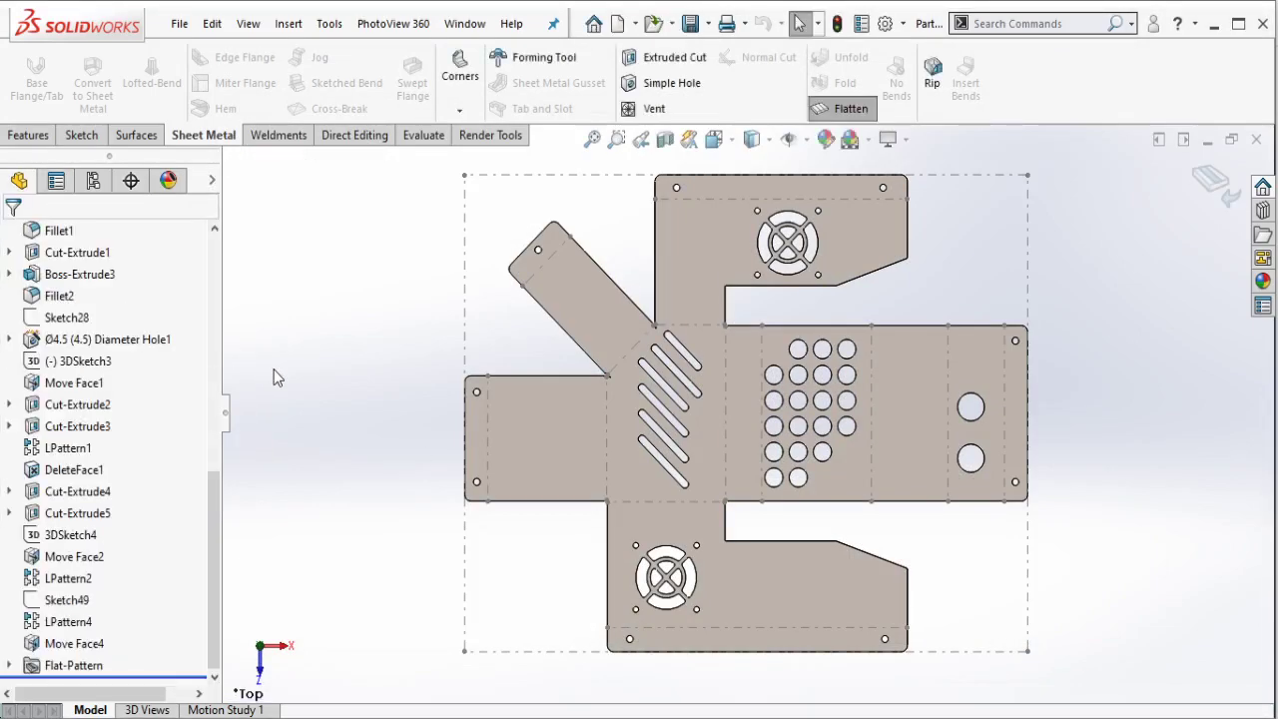
Step: Fold the flat pattern back into the bent sheet-metal part
{"action": "middle_click_drag", "start_coordinate": [905, 365], "coordinate": [884, 330]}
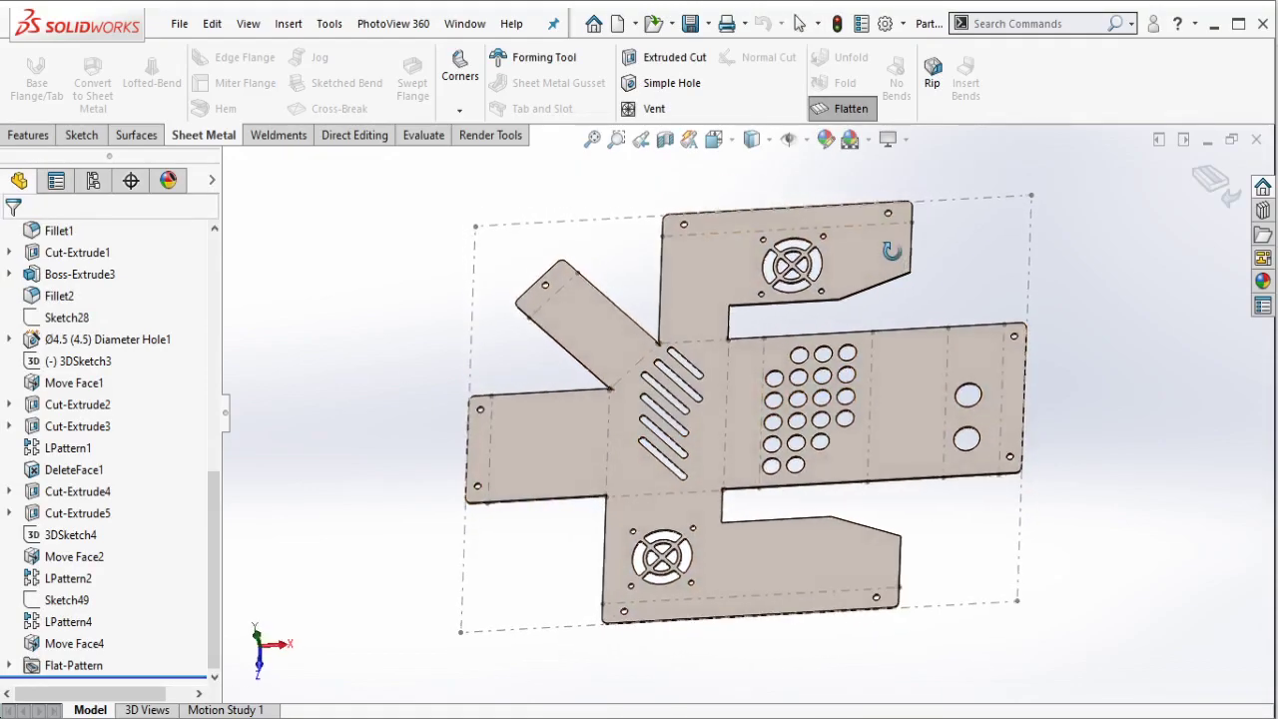
{"action": "left_click", "coordinate": [859, 112]}
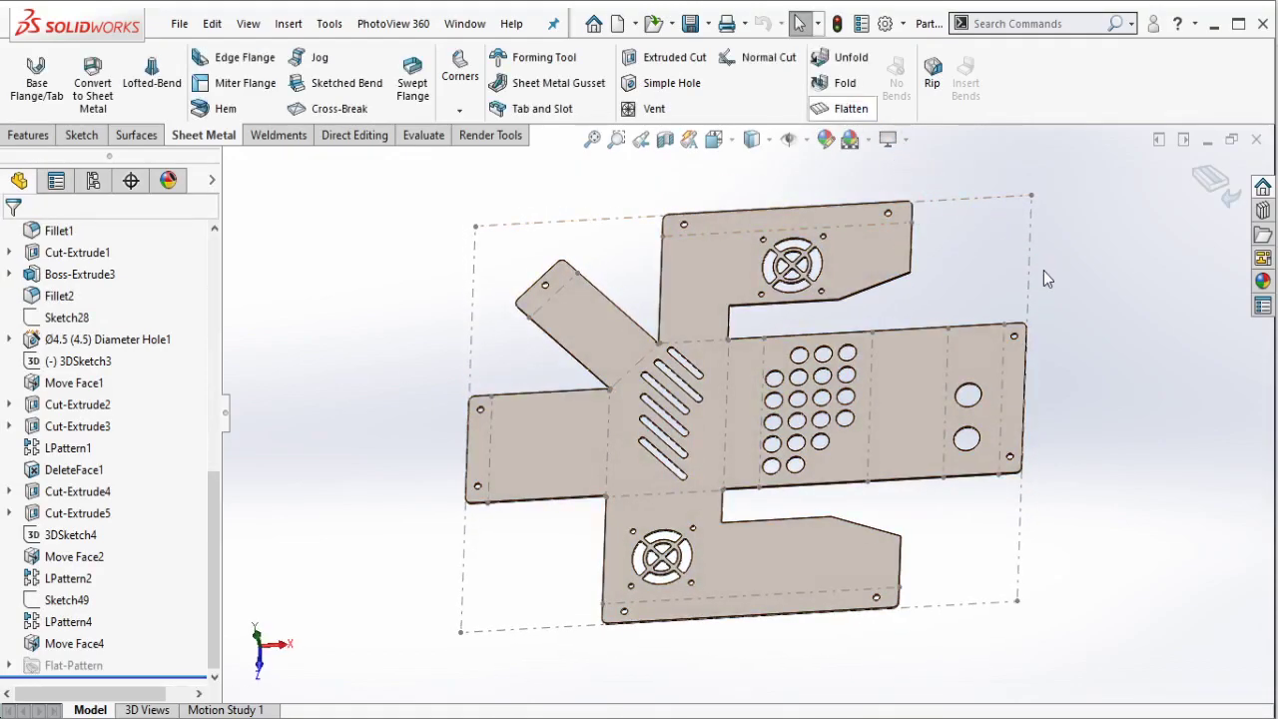
{"action": "left_click_drag", "start_coordinate": [220, 494], "coordinate": [226, 264]}
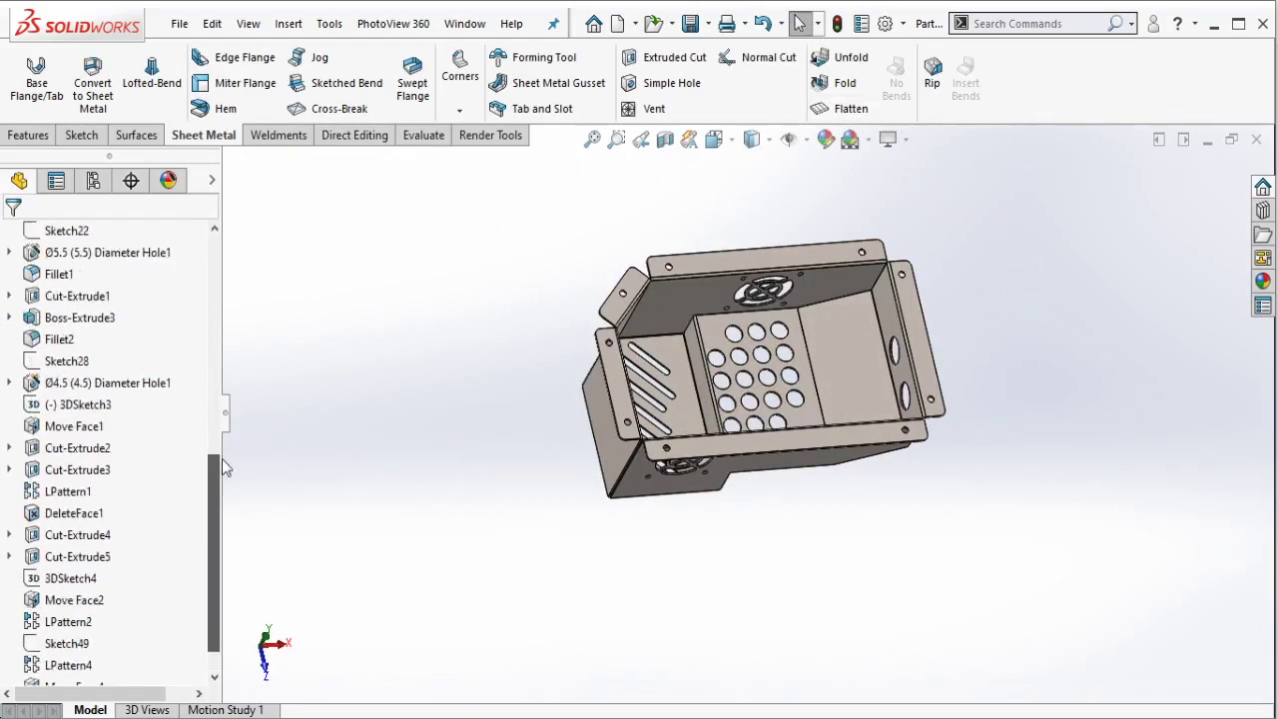
Step: Save the part as Solid to sheetmetal - Part 3 - 002
{"action": "left_click", "coordinate": [690, 23]}
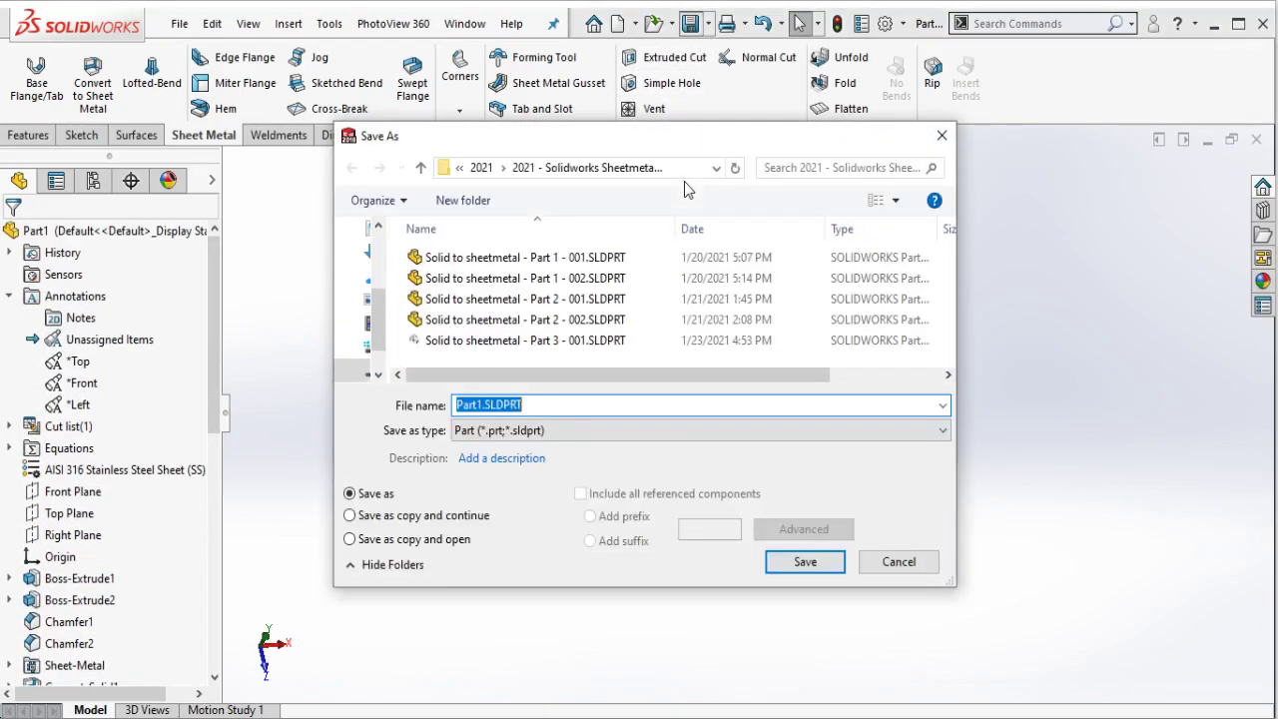
{"action": "left_click", "coordinate": [529, 340]}
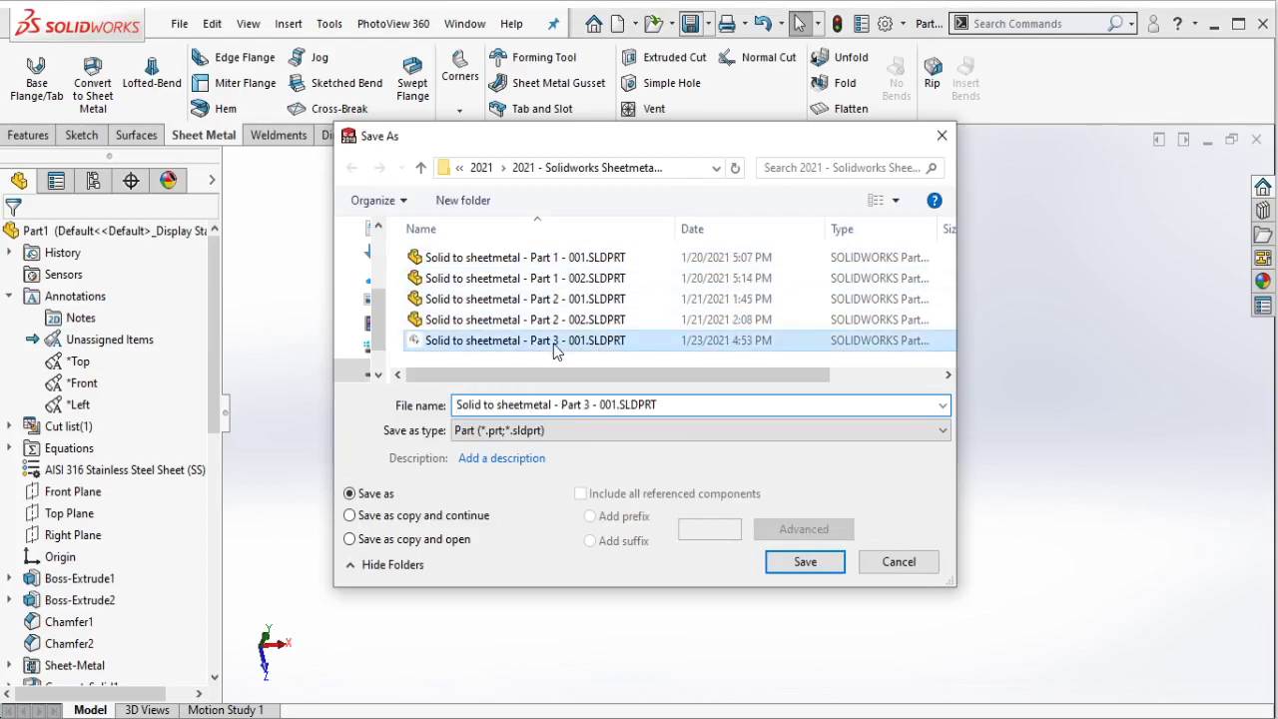
{"action": "left_click", "coordinate": [620, 406]}
{"action": "left_click", "coordinate": [620, 406]}
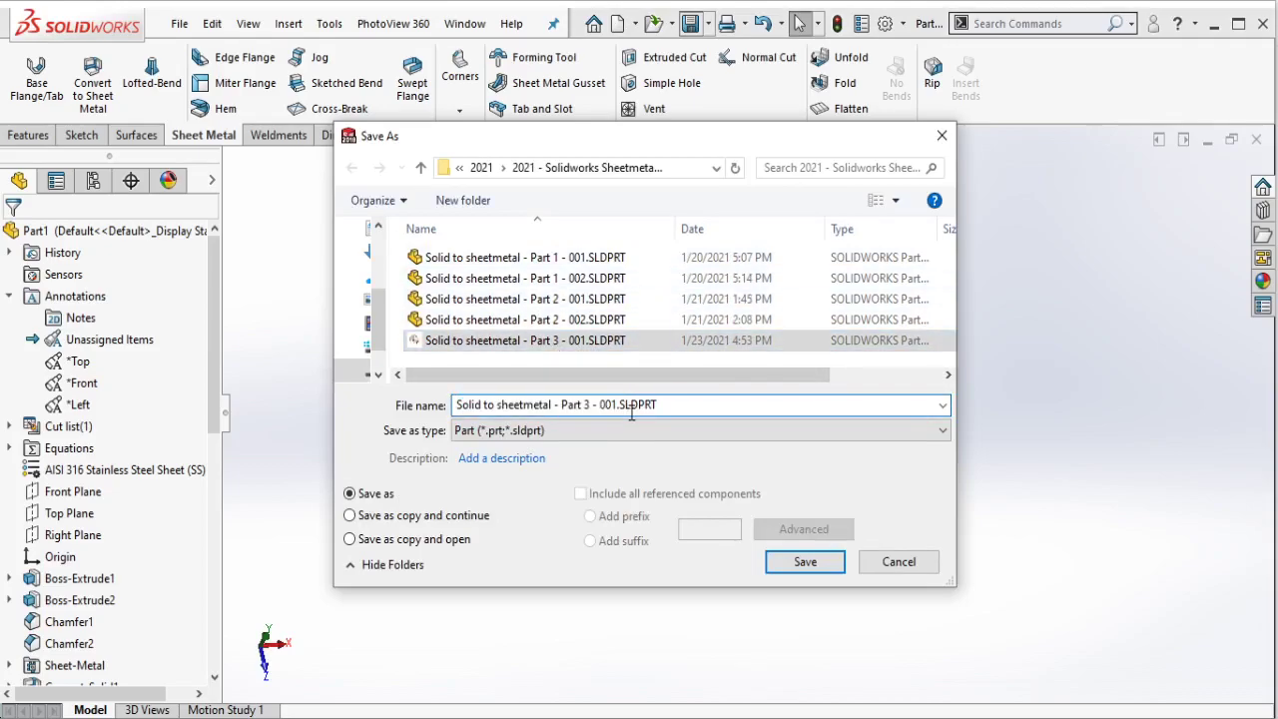
{"action": "type", "text": "2"}
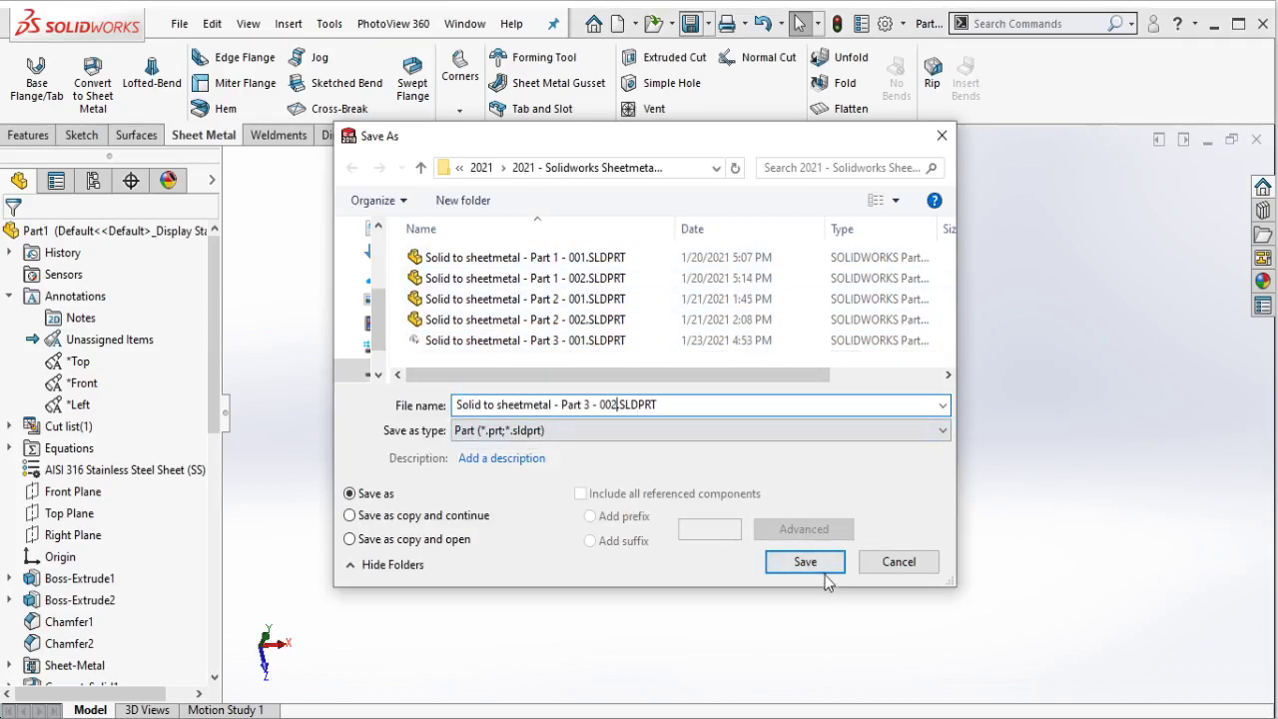
{"action": "left_click", "coordinate": [805, 562]}
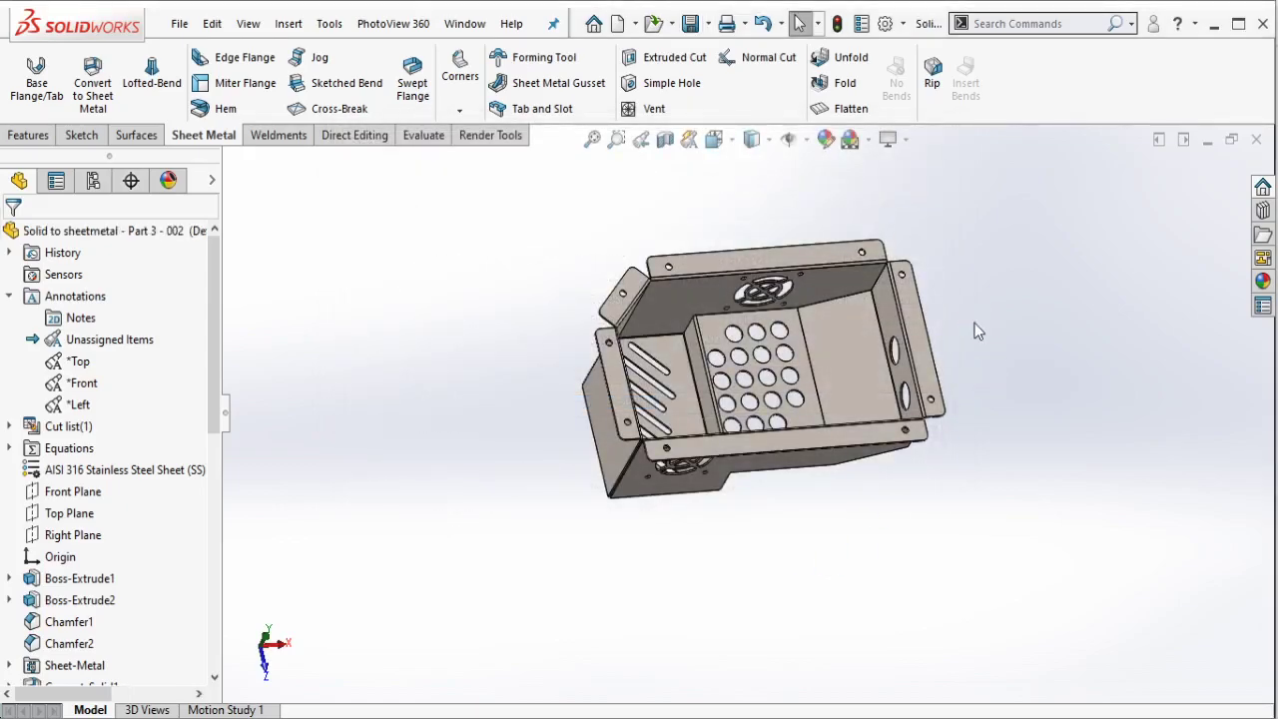
Step: Open the Part 3 - 003 flat-pattern DWG in nanoCAD by dragging it from File Explorer
{"action": "scroll", "coordinate": [953, 322], "scroll_direction": "down", "scroll_amount": 1}
{"action": "scroll", "coordinate": [953, 322], "scroll_direction": "down", "scroll_amount": 4}
{"action": "mouse_move", "coordinate": [692, 256]}
{"action": "middle_mouse_down"}
{"action": "mouse_move", "coordinate": [505, 339]}
{"action": "mouse_move", "coordinate": [516, 341]}
{"action": "middle_mouse_up"}
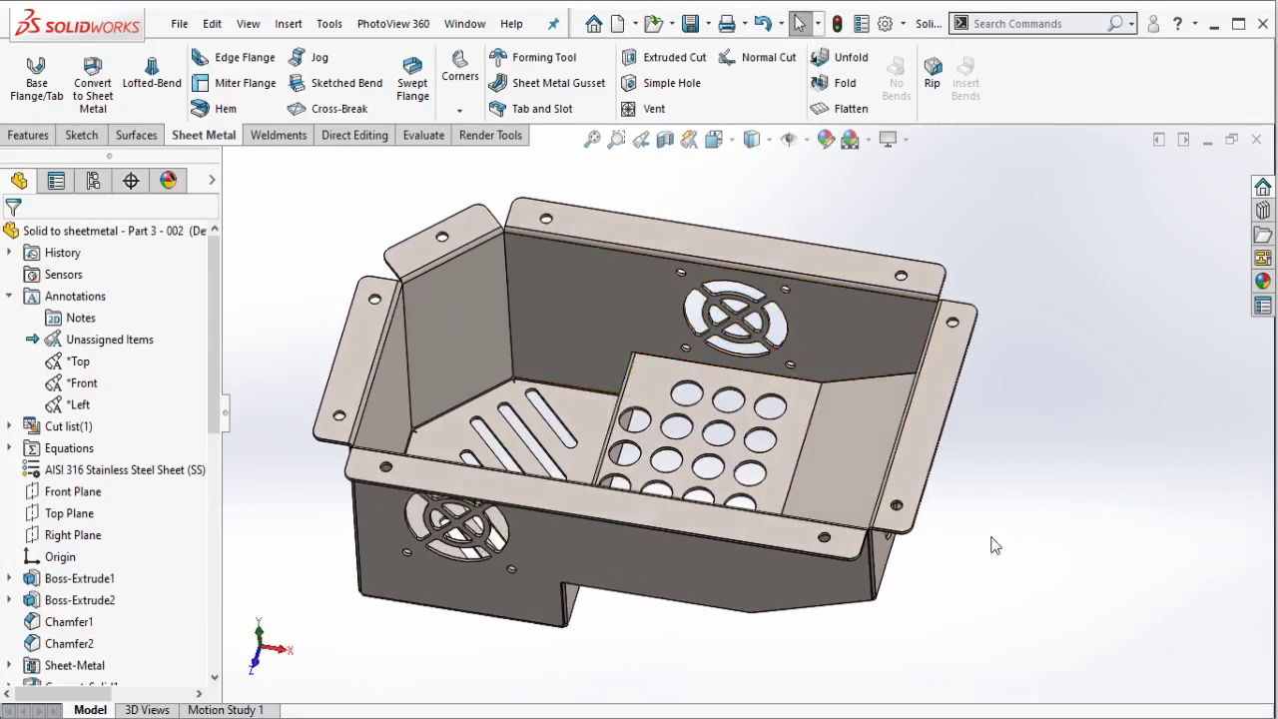
{"action": "middle_click_drag", "start_coordinate": [989, 542], "coordinate": [992, 546]}
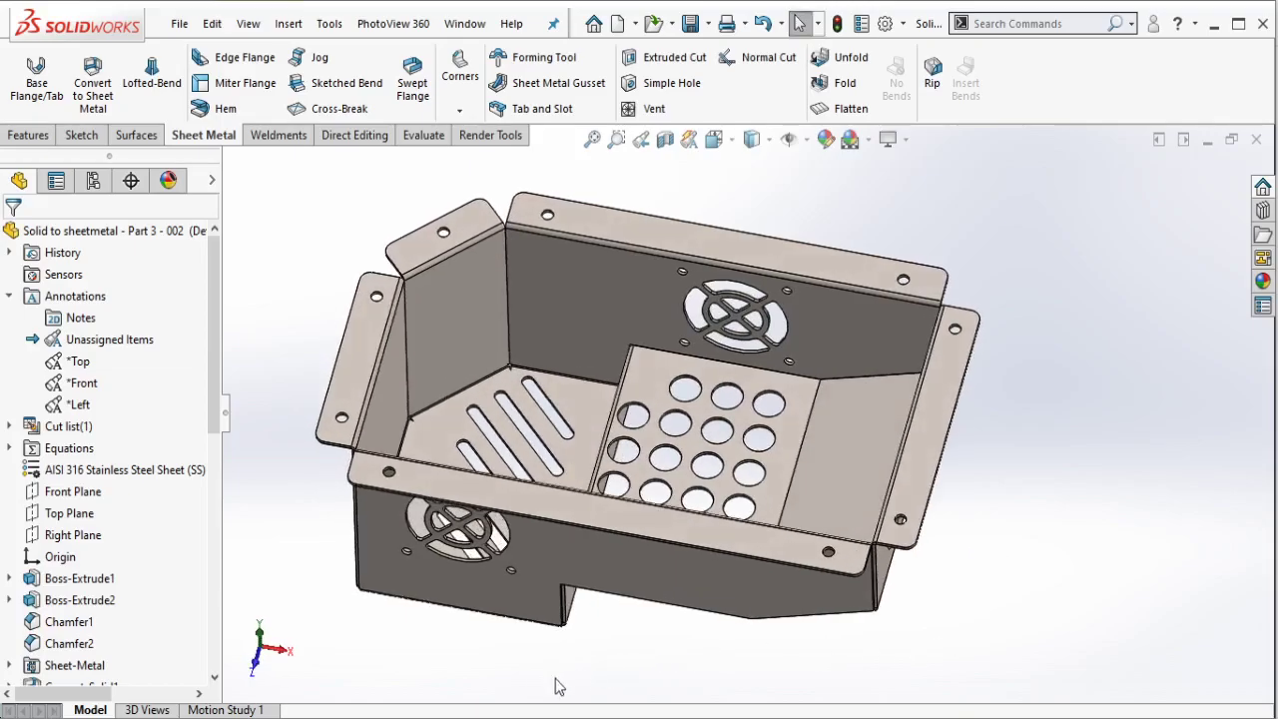
{"action": "key", "text": "alt+Tab"}
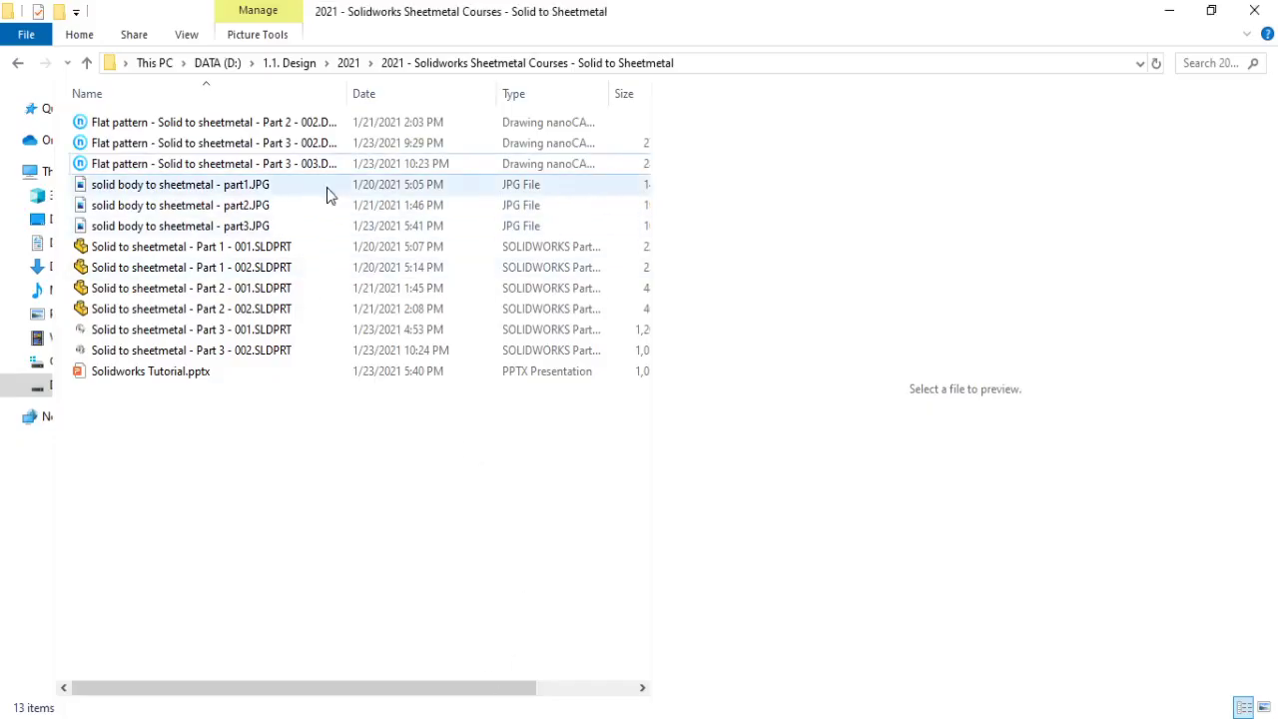
{"action": "left_click", "coordinate": [316, 169]}
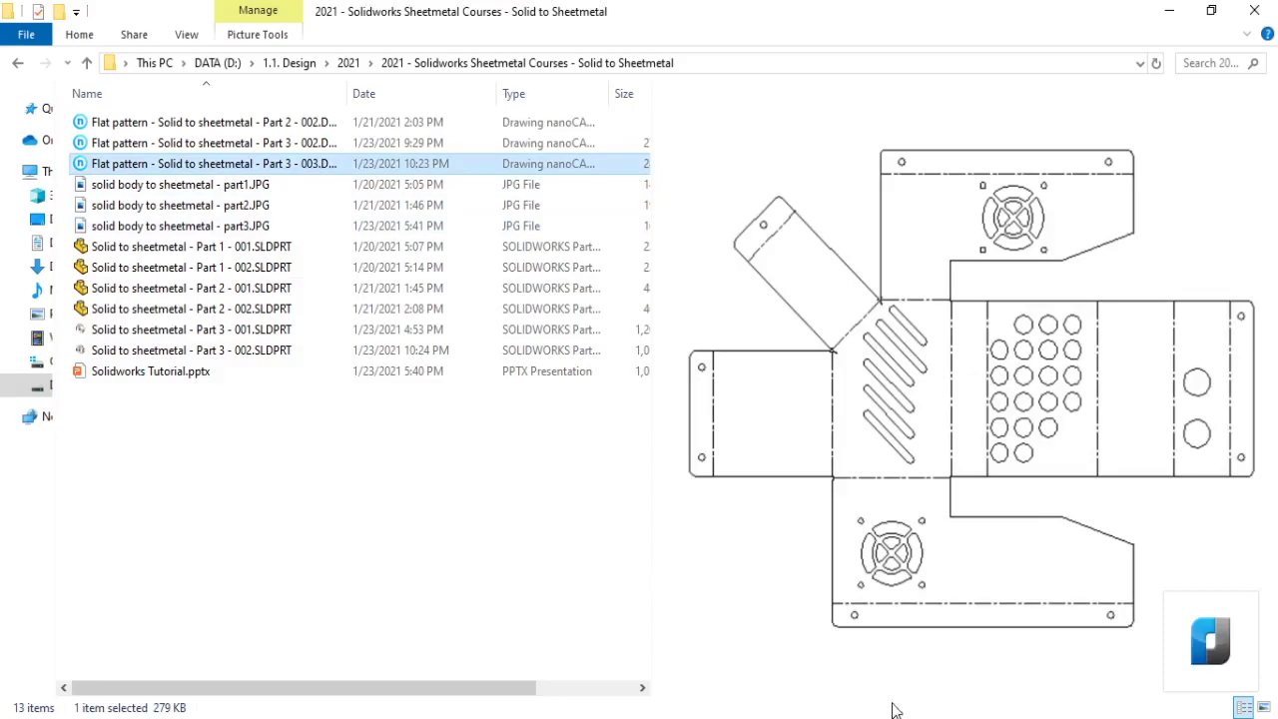
{"action": "mouse_move", "coordinate": [309, 178]}
{"action": "left_mouse_down"}
{"action": "mouse_move", "coordinate": [924, 689]}
{"action": "mouse_move", "coordinate": [736, 437]}
{"action": "left_mouse_up"}
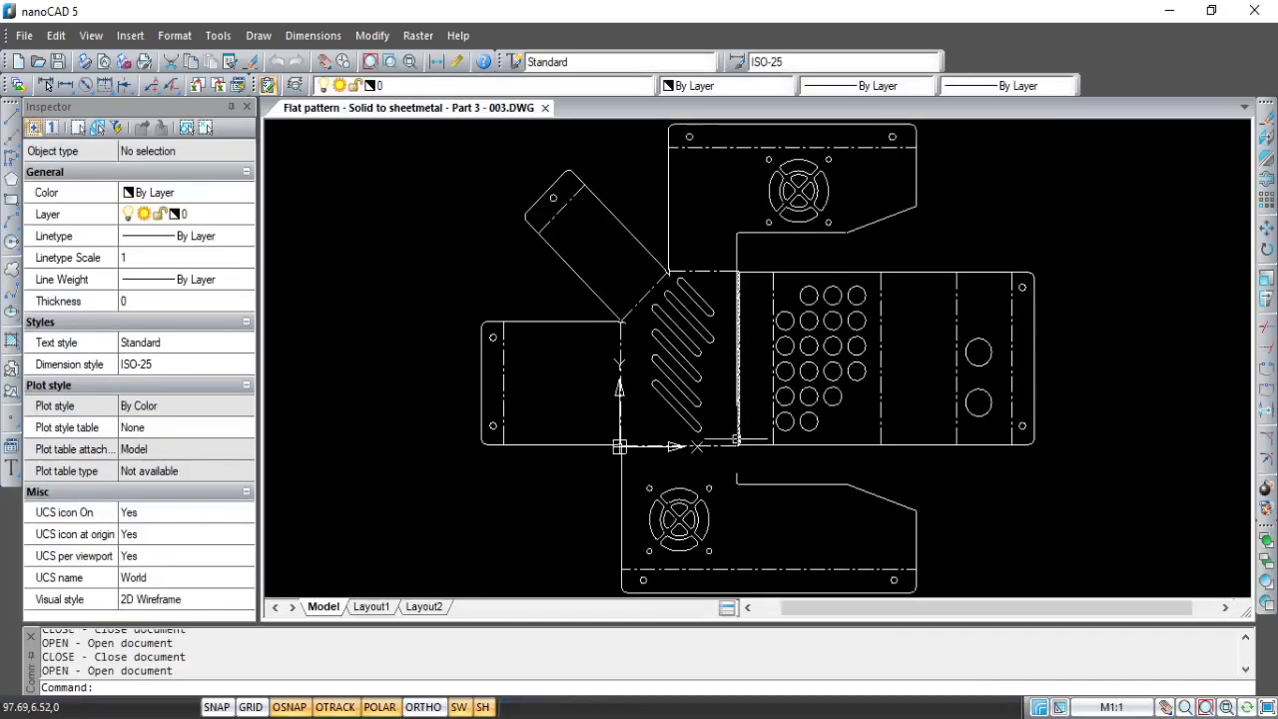
Step: Window-select all 253 objects and set their colour to By Layer
{"action": "scroll", "coordinate": [642, 195], "scroll_direction": "down", "scroll_amount": 2}
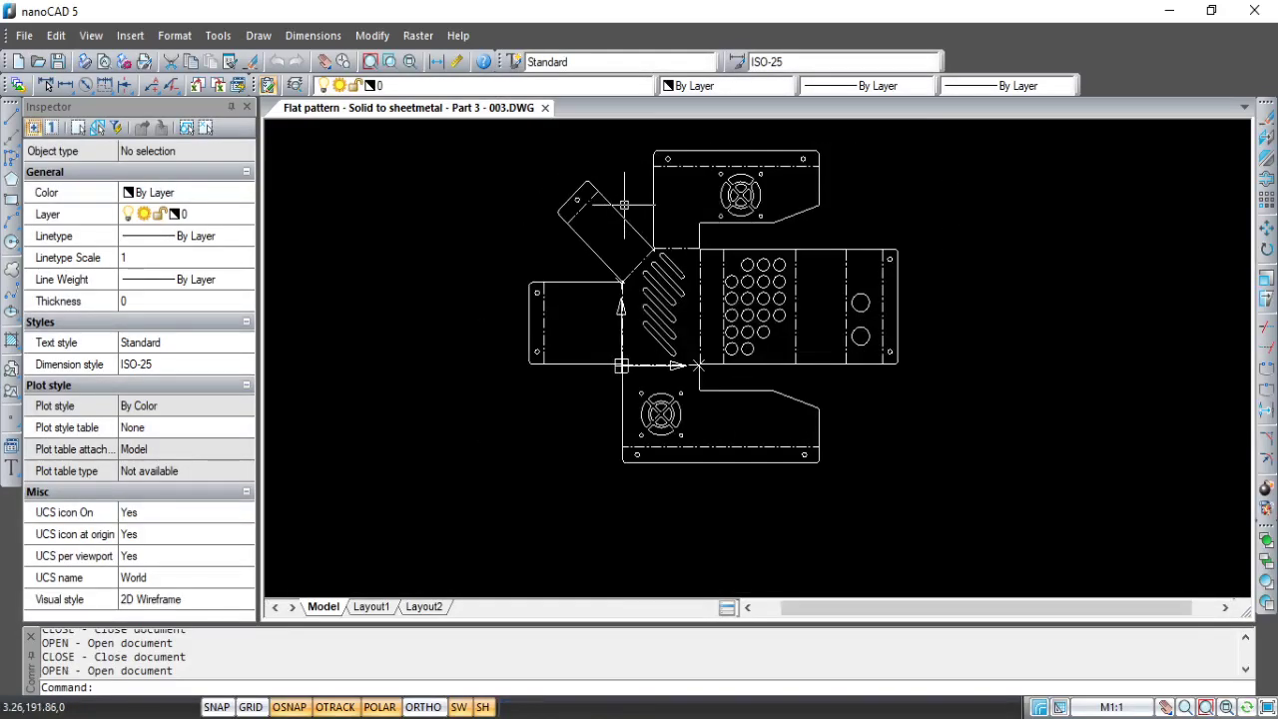
{"action": "left_click", "coordinate": [456, 123]}
{"action": "left_click", "coordinate": [969, 533]}
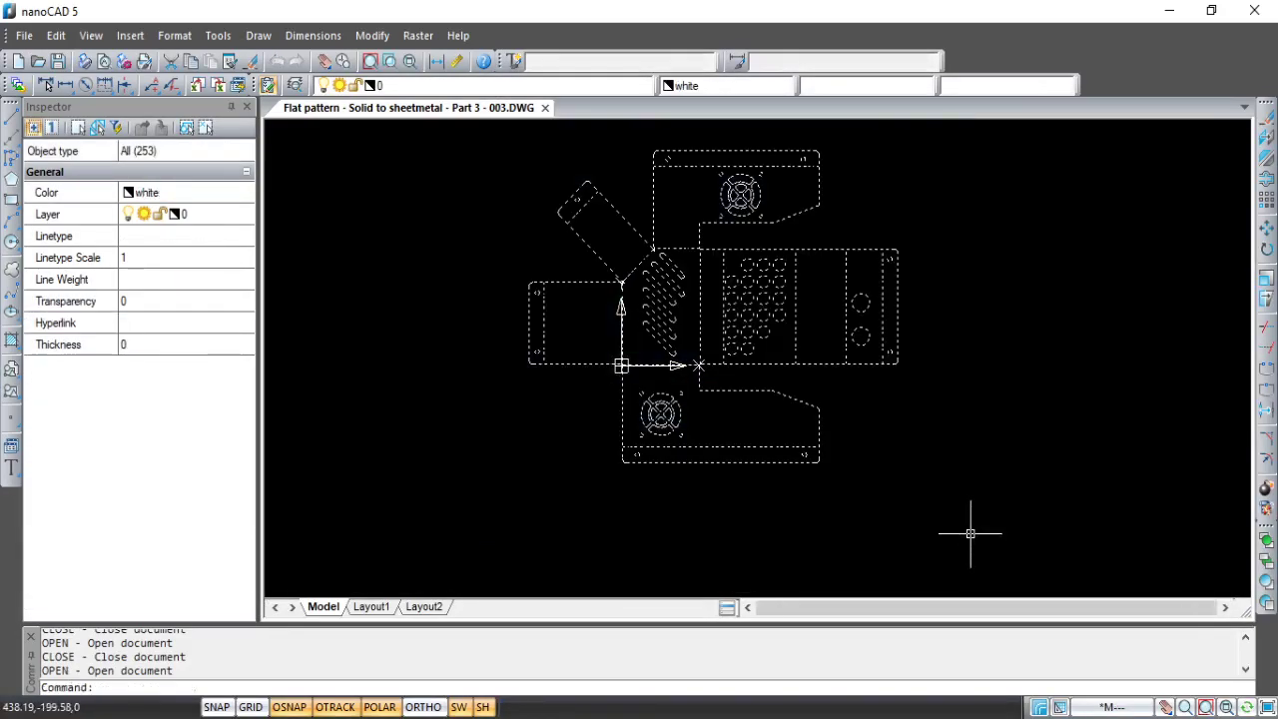
{"action": "left_click", "coordinate": [758, 86]}
{"action": "left_click", "coordinate": [733, 102]}
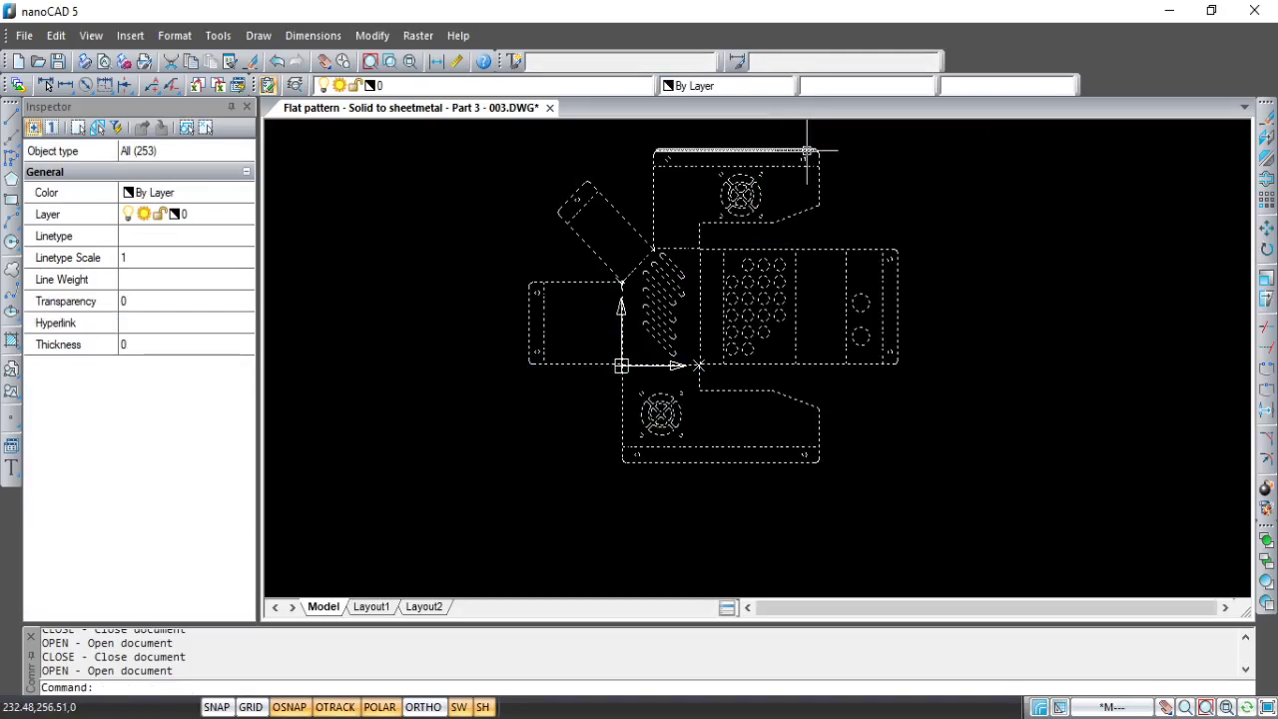
{"action": "key", "text": "Escape"}
Step: Pan and zoom so the whole flat pattern is framed in the view
{"action": "scroll", "coordinate": [789, 175], "scroll_direction": "up", "scroll_amount": 2}
{"action": "middle_click_drag", "start_coordinate": [854, 251], "coordinate": [886, 226]}
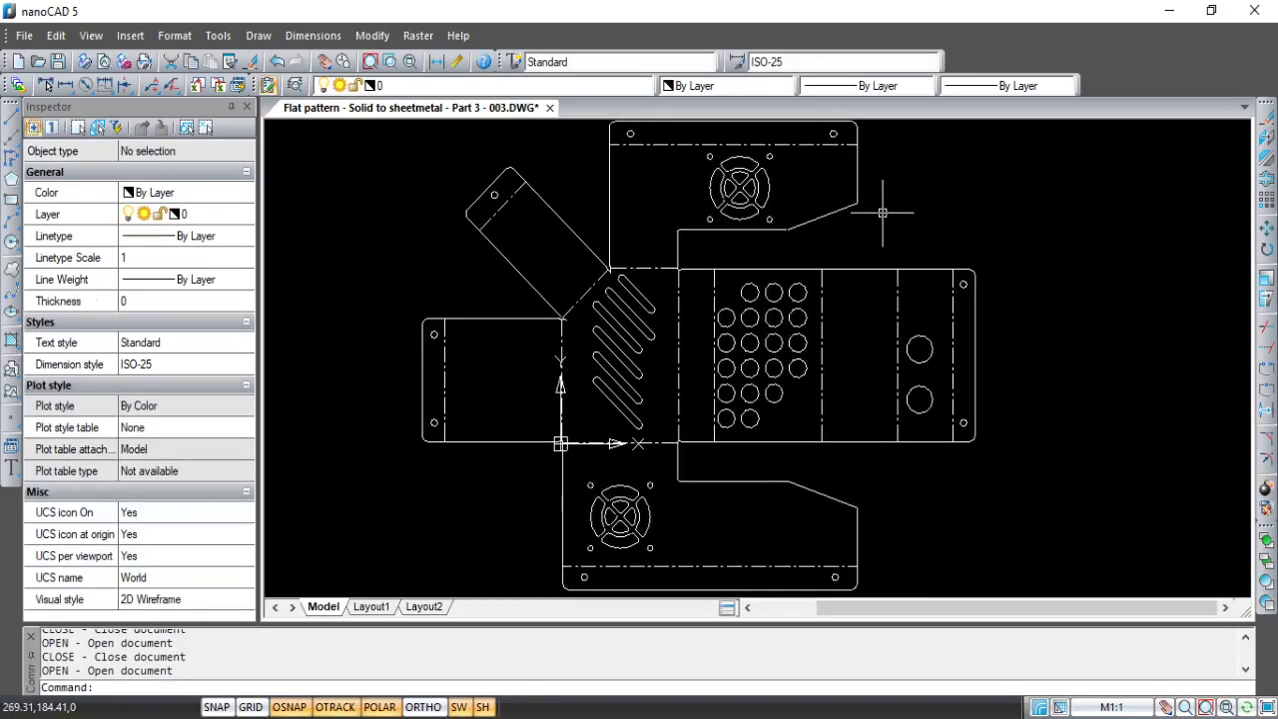
{"action": "scroll", "coordinate": [883, 212], "scroll_direction": "down", "scroll_amount": 1}
{"action": "scroll", "coordinate": [890, 202], "scroll_direction": "down", "scroll_amount": 1}
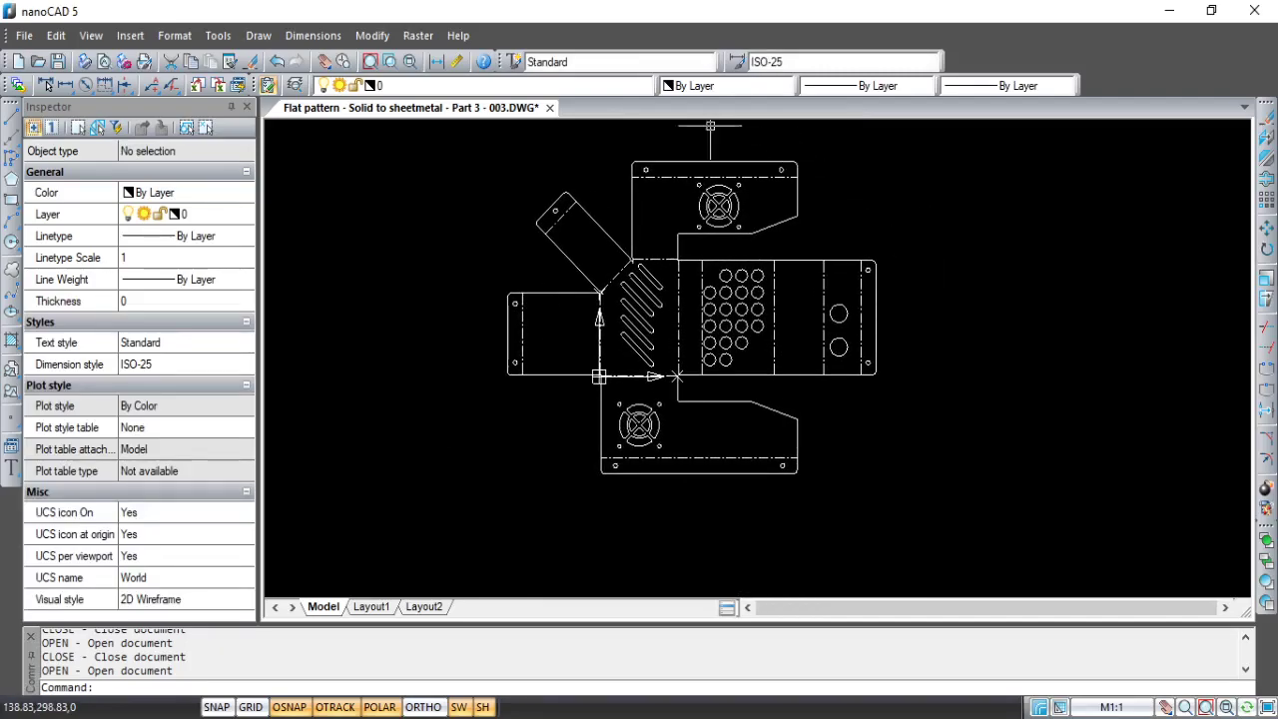
{"action": "left_click", "coordinate": [554, 87]}
{"action": "left_click", "coordinate": [553, 87]}
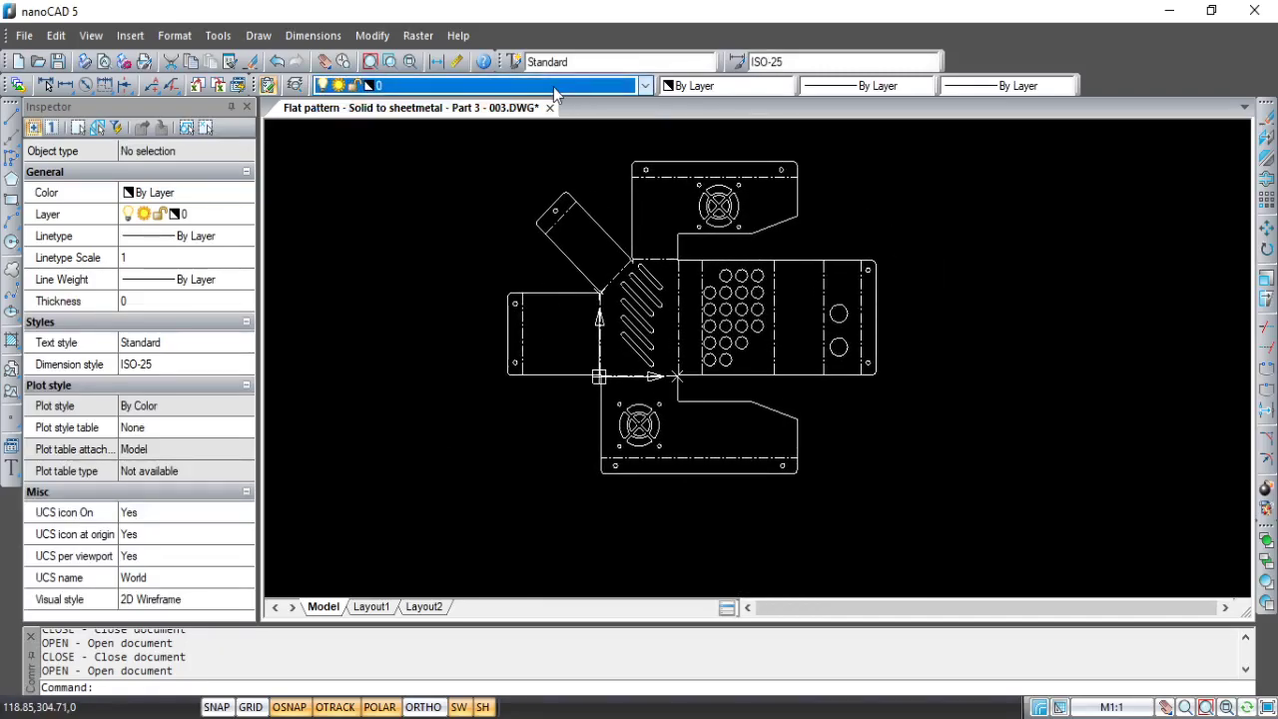
{"action": "left_click", "coordinate": [135, 36]}
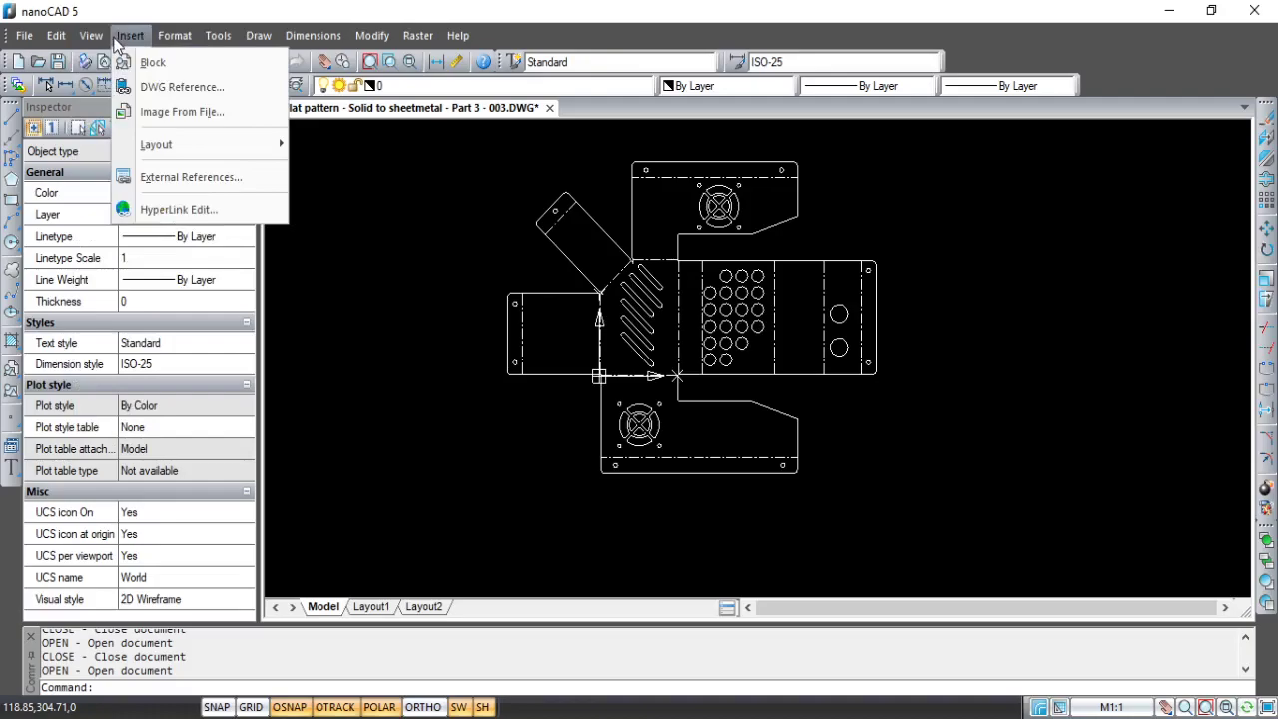
Step: Add three new layers, Layer1, Layer2 and Layer3, in the Layers dialog
{"action": "left_click", "coordinate": [198, 62]}
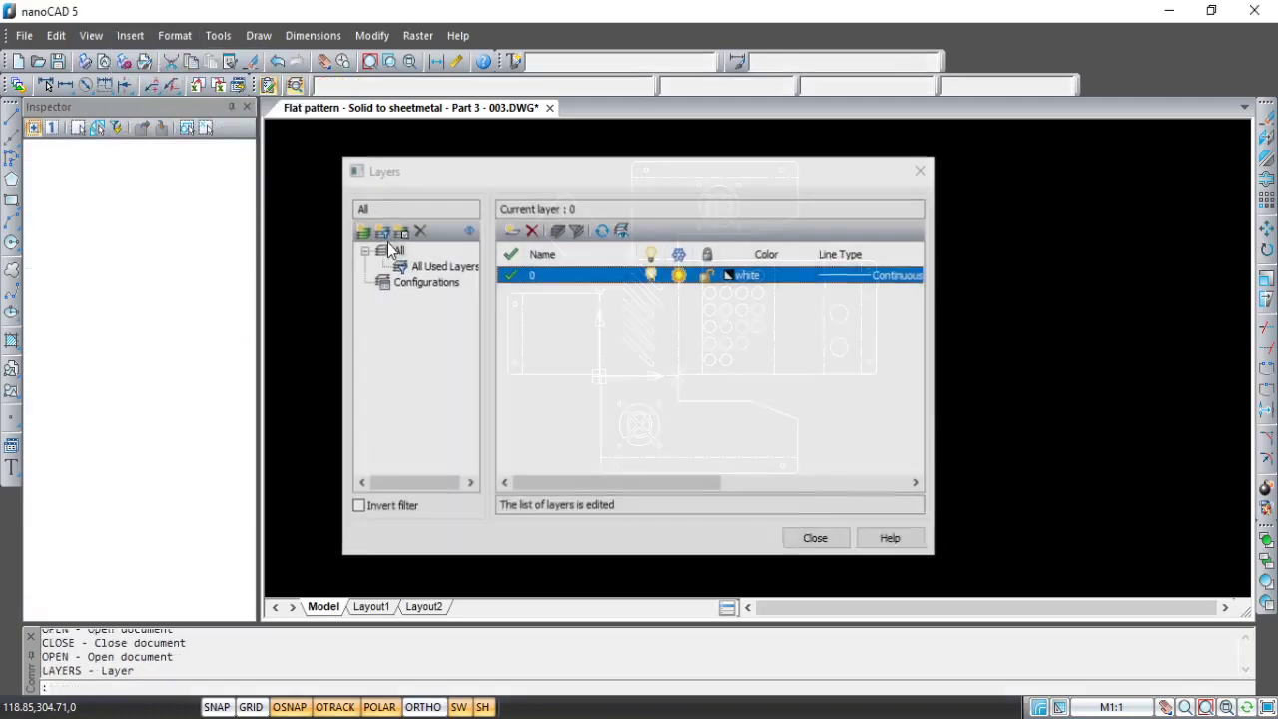
{"action": "left_click", "coordinate": [513, 232]}
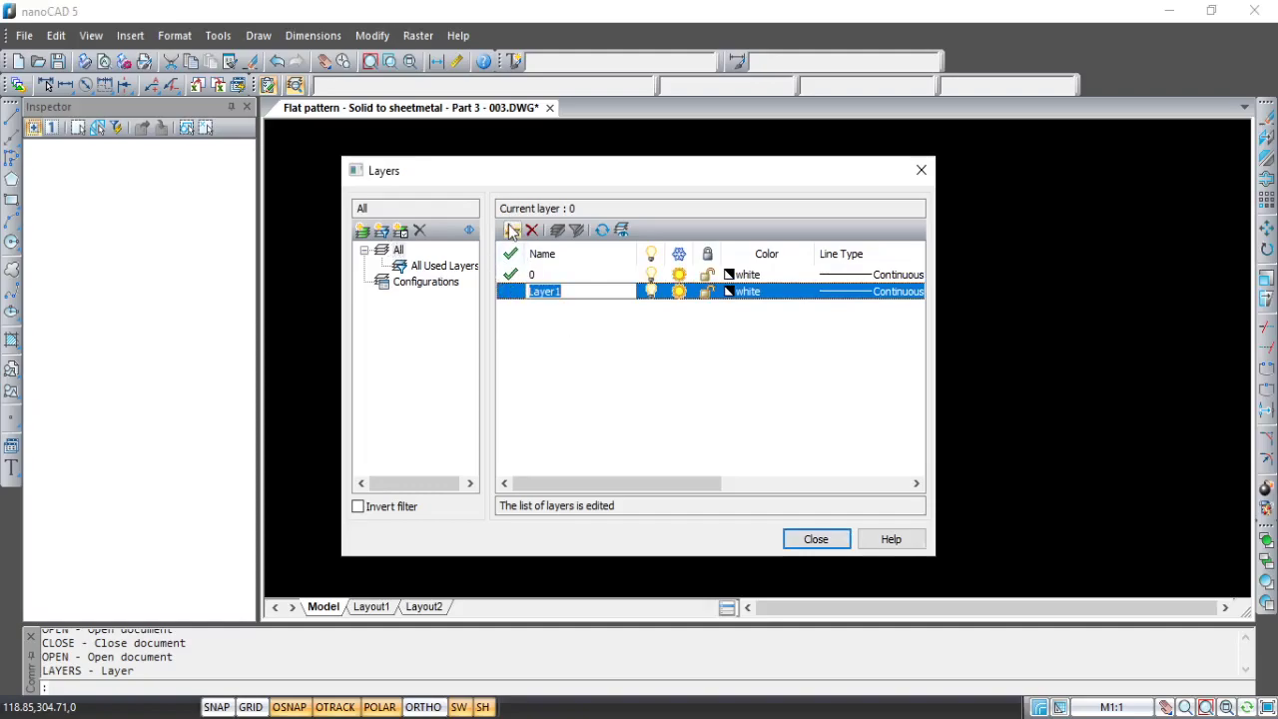
{"action": "left_click", "coordinate": [513, 232]}
{"action": "left_click", "coordinate": [513, 232]}
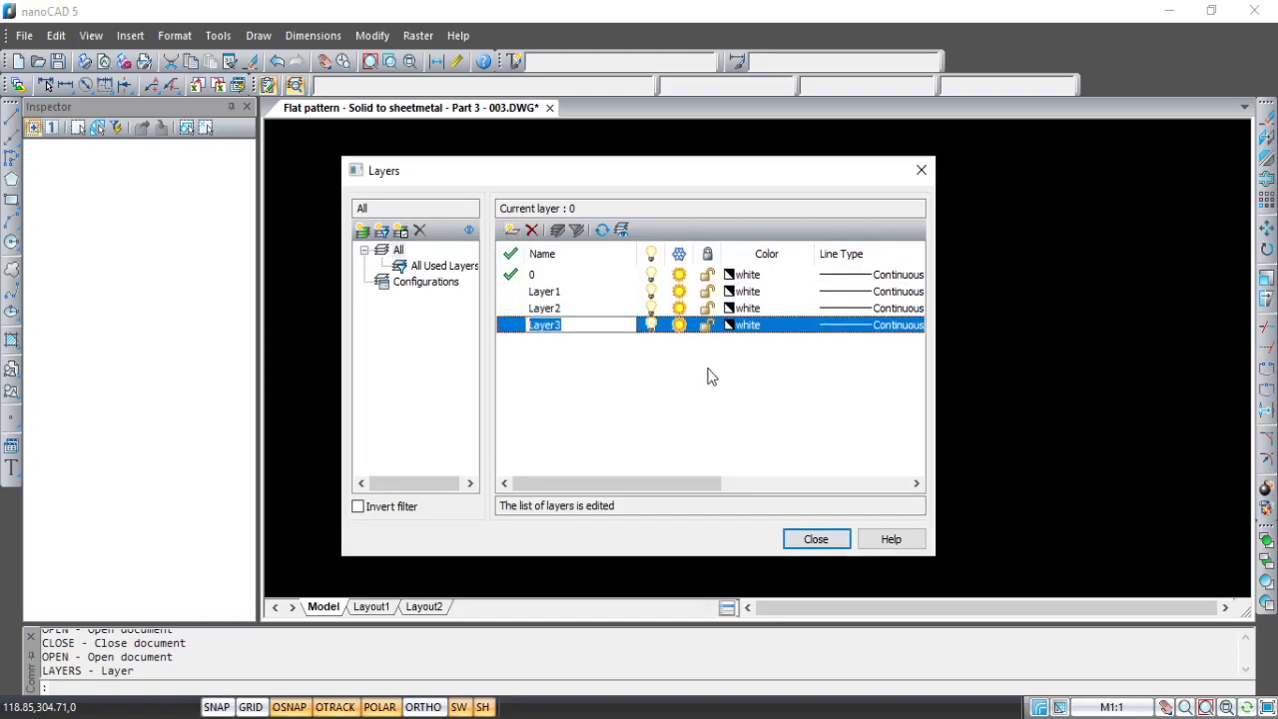
Step: Colour Layer1 red, Layer2 green and Layer3 cyan, then close the dialog
{"action": "left_click", "coordinate": [744, 291]}
{"action": "left_click", "coordinate": [747, 291]}
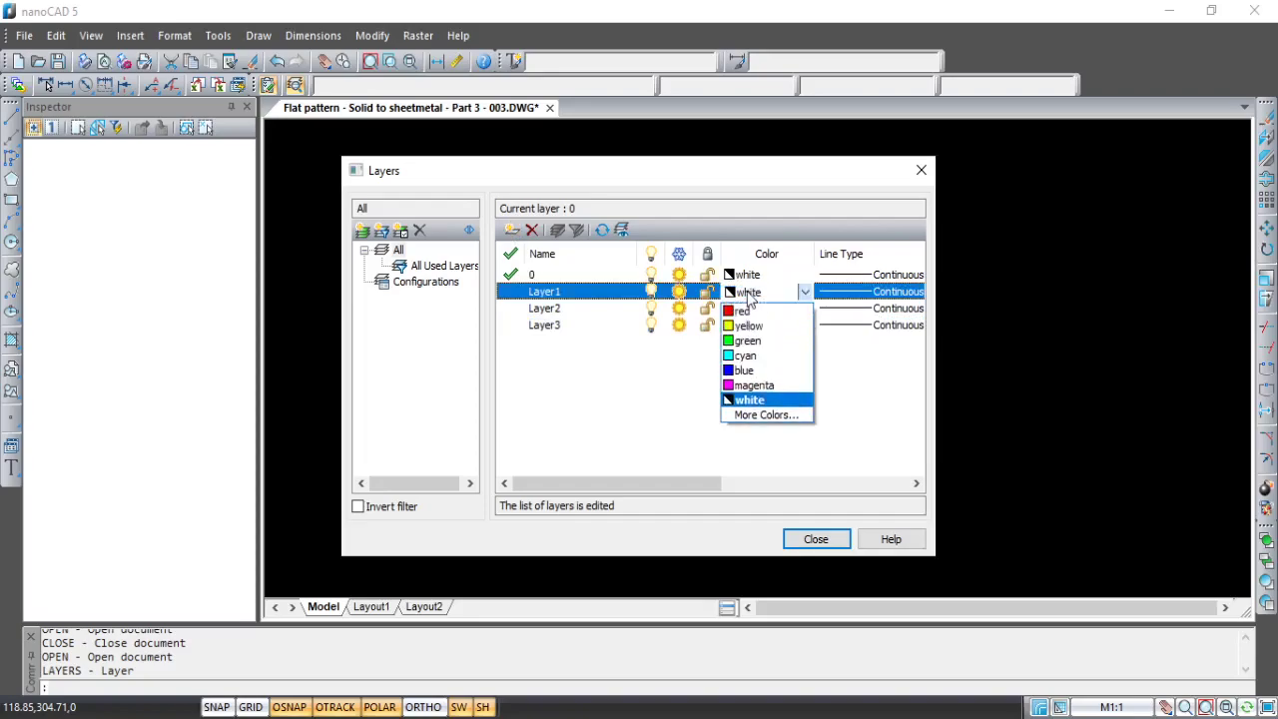
{"action": "left_click", "coordinate": [753, 312]}
{"action": "left_click", "coordinate": [756, 310]}
{"action": "left_click", "coordinate": [755, 312]}
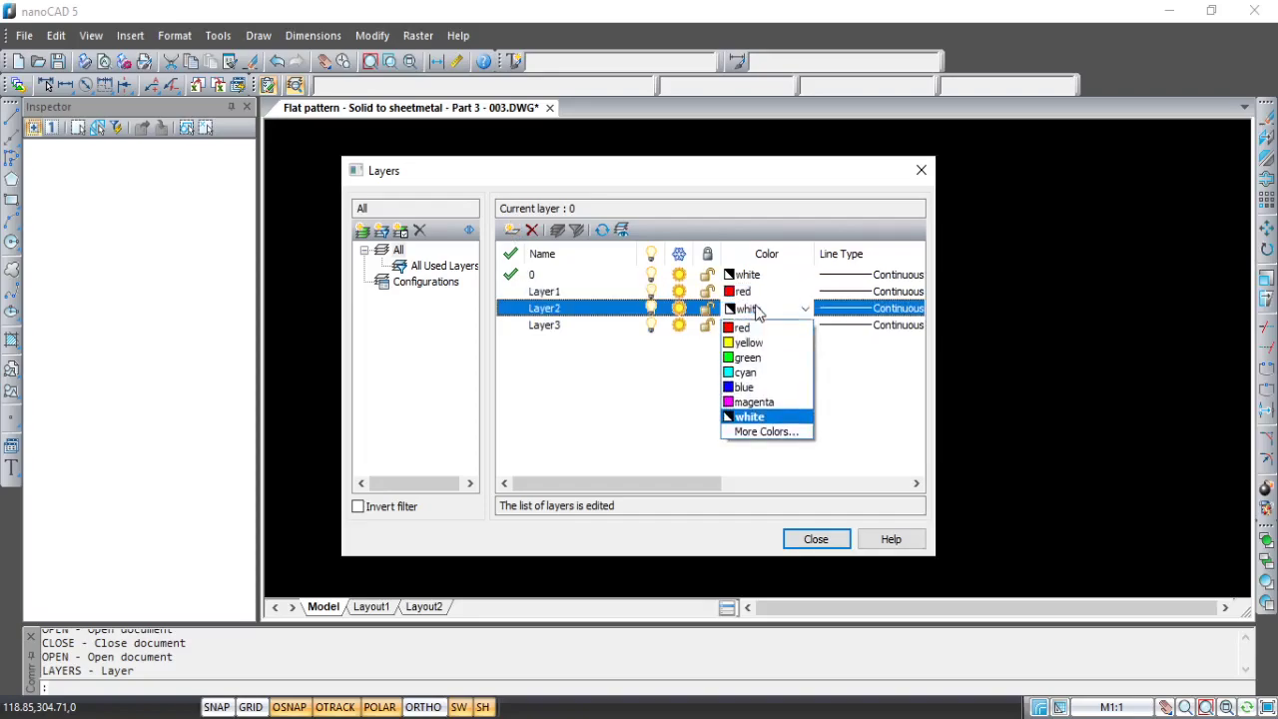
{"action": "left_click", "coordinate": [759, 358]}
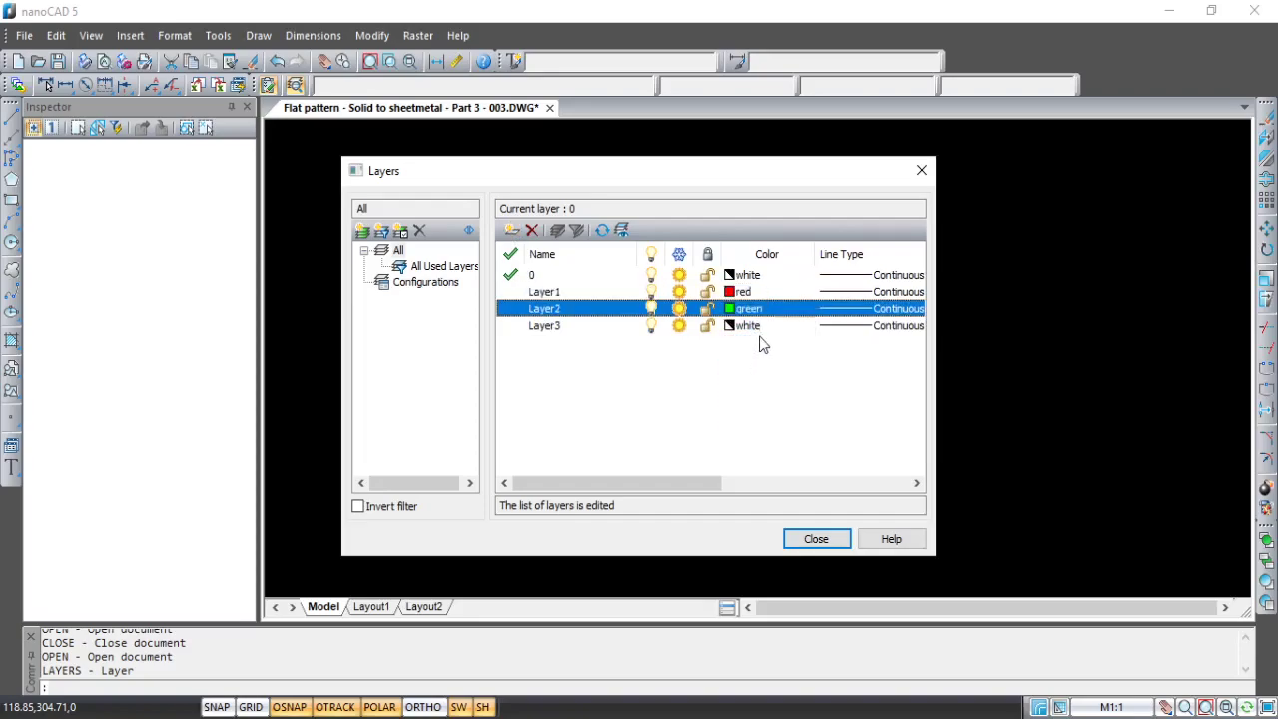
{"action": "left_click", "coordinate": [753, 332]}
{"action": "left_click", "coordinate": [753, 326]}
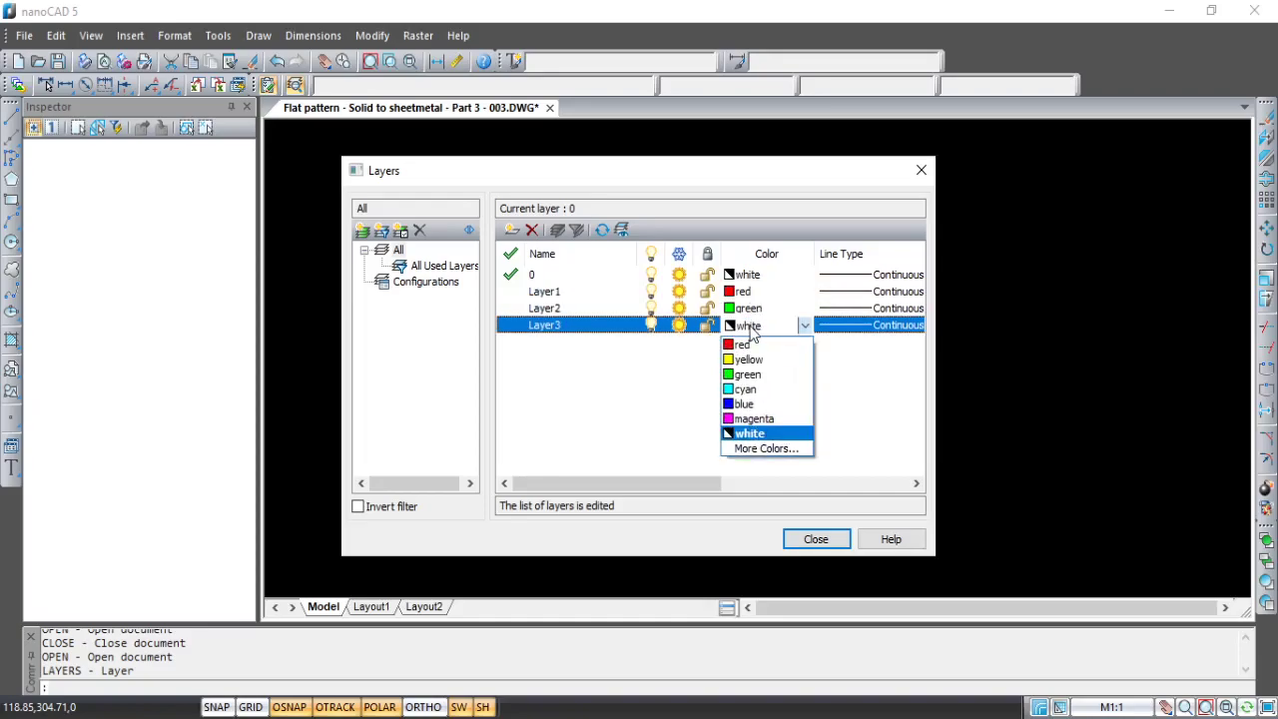
{"action": "left_click", "coordinate": [764, 388]}
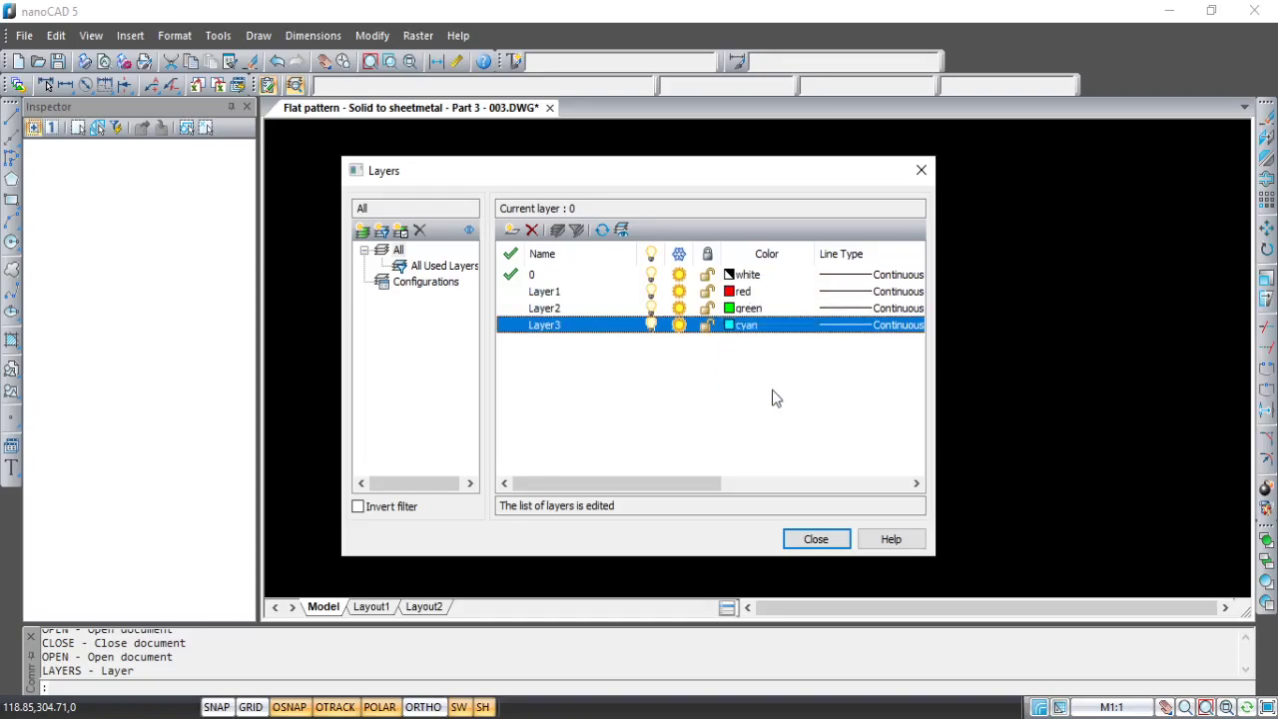
{"action": "left_click", "coordinate": [816, 539]}
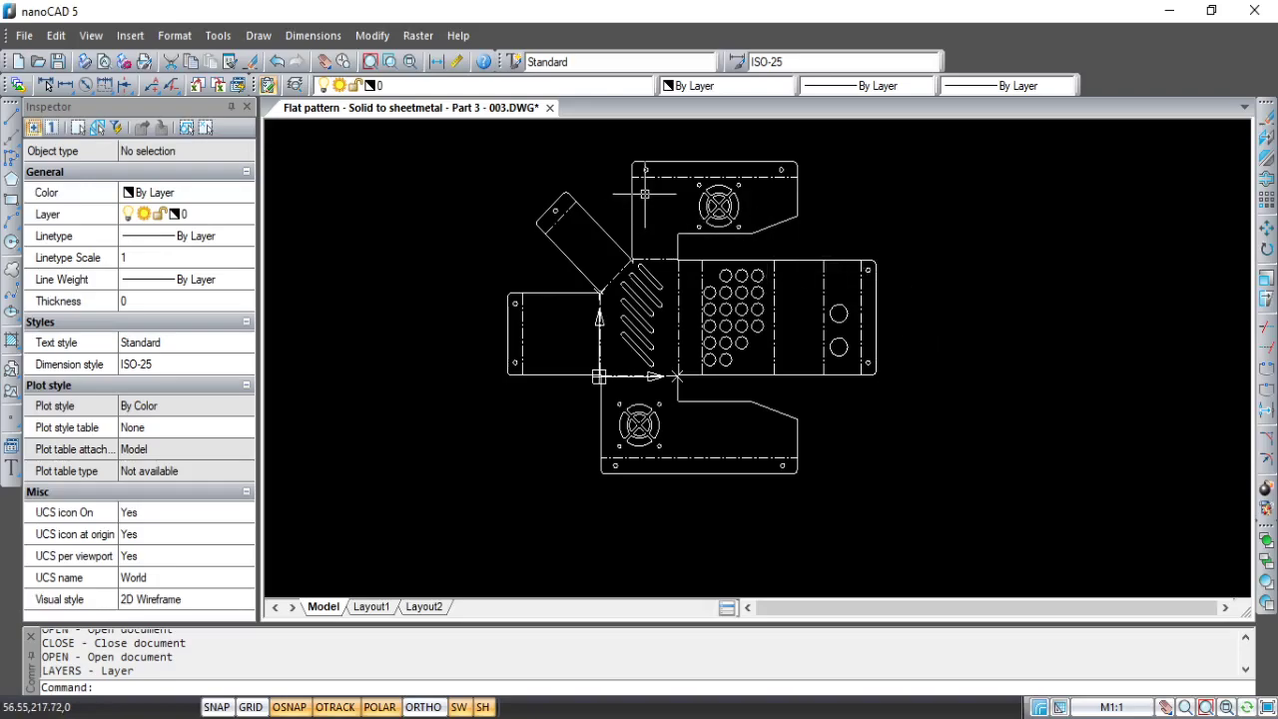
{"action": "scroll", "coordinate": [649, 195], "scroll_direction": "up", "scroll_amount": 1}
Step: Select all 13 dash-dot bend lines and move them onto the red Layer1
{"action": "scroll", "coordinate": [661, 204], "scroll_direction": "up", "scroll_amount": 1}
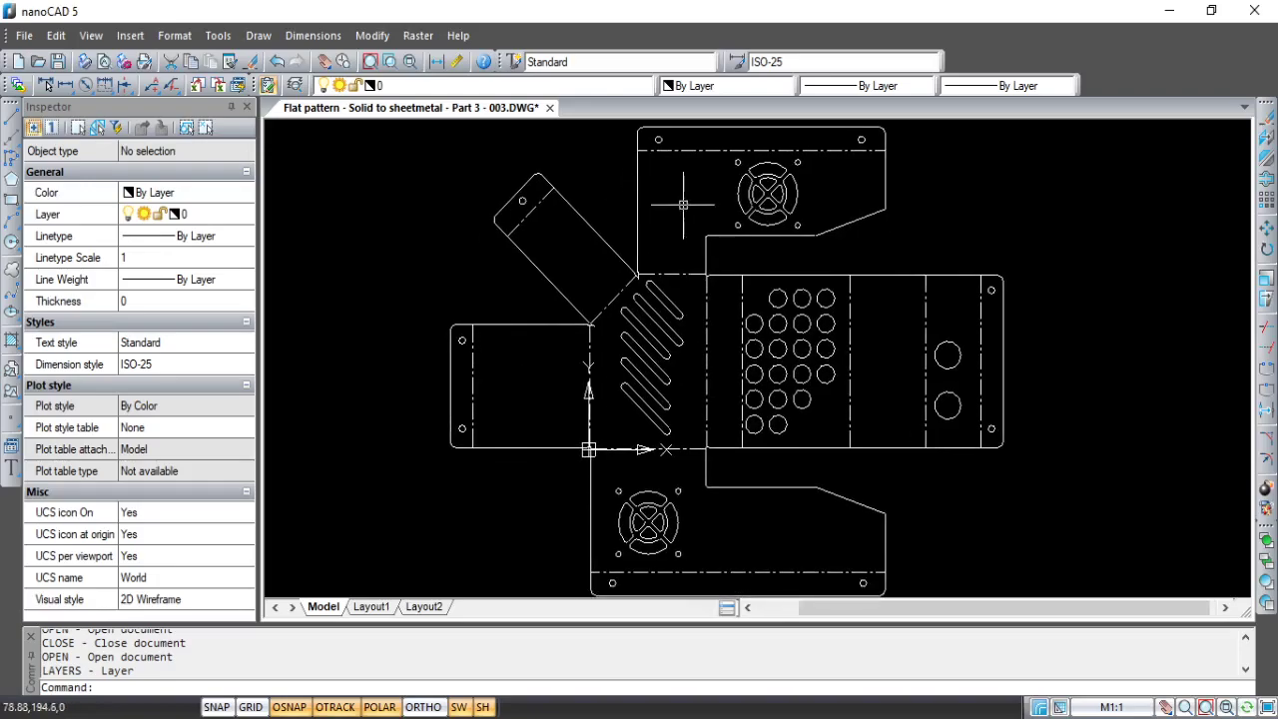
{"action": "left_click", "coordinate": [712, 151]}
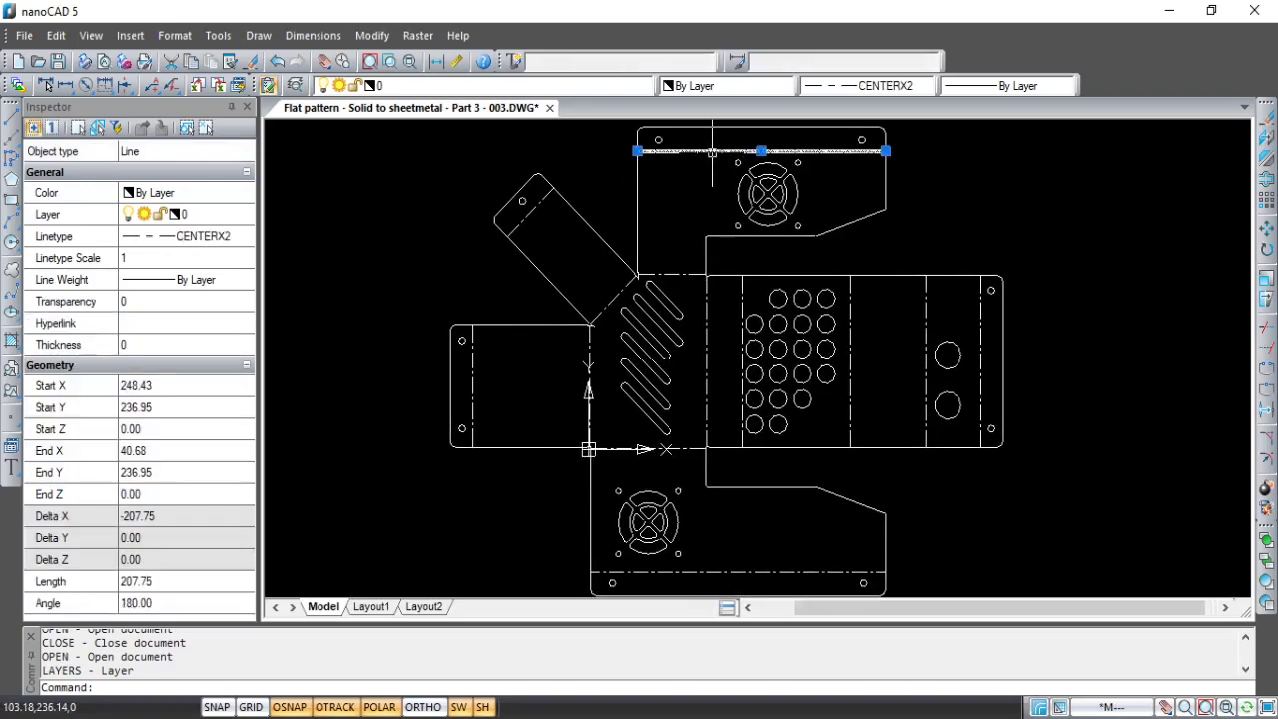
{"action": "left_click", "coordinate": [537, 204]}
{"action": "left_click", "coordinate": [472, 379]}
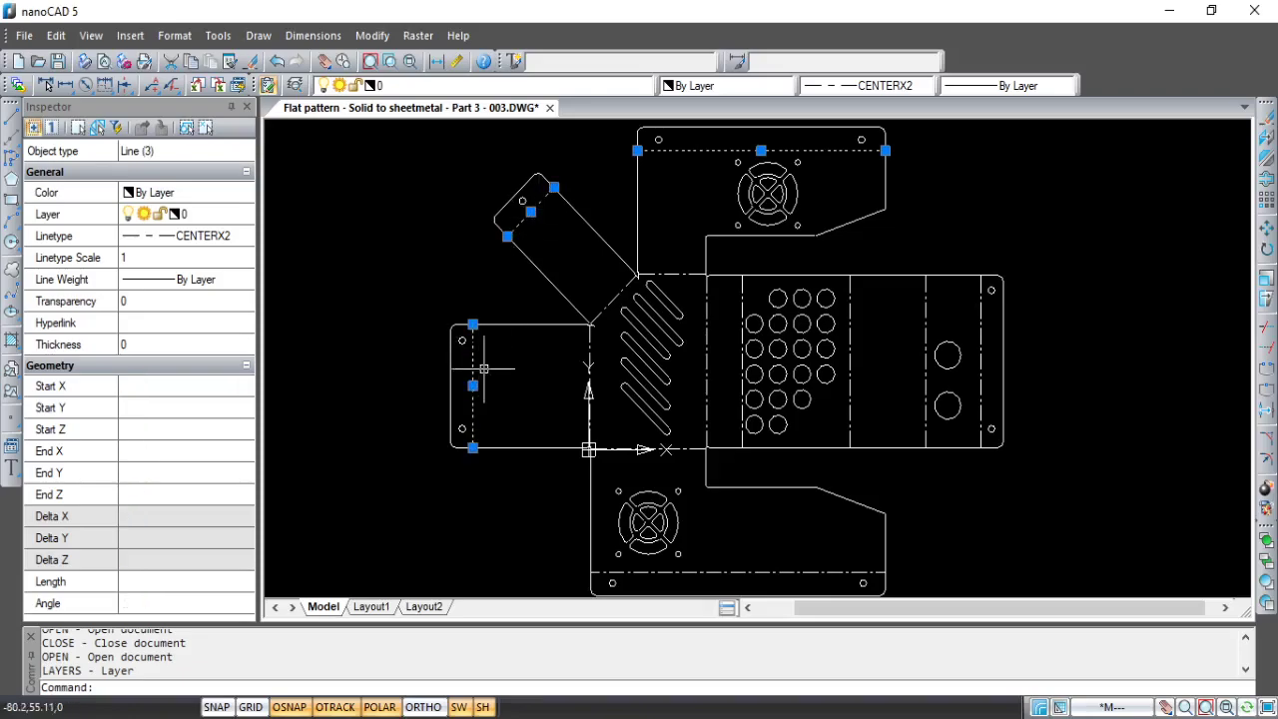
{"action": "left_click", "coordinate": [646, 571]}
{"action": "left_click", "coordinate": [589, 371]}
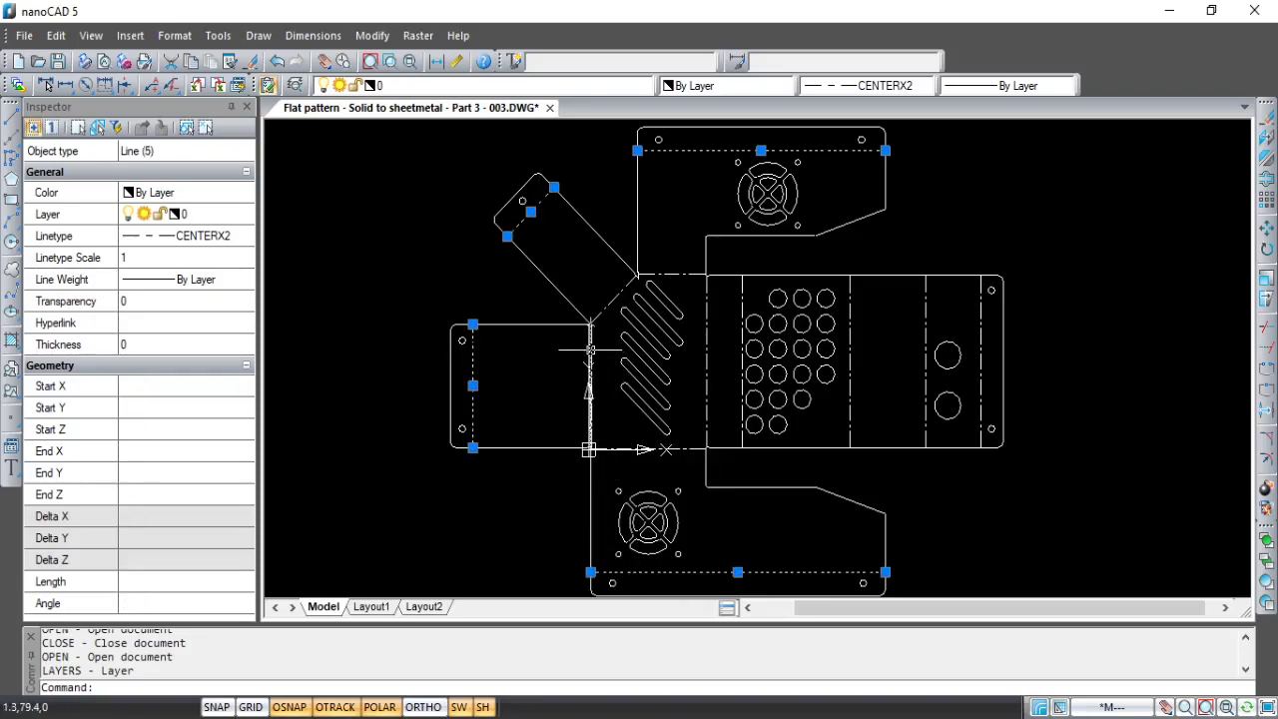
{"action": "left_click", "coordinate": [605, 301]}
{"action": "left_click", "coordinate": [689, 274]}
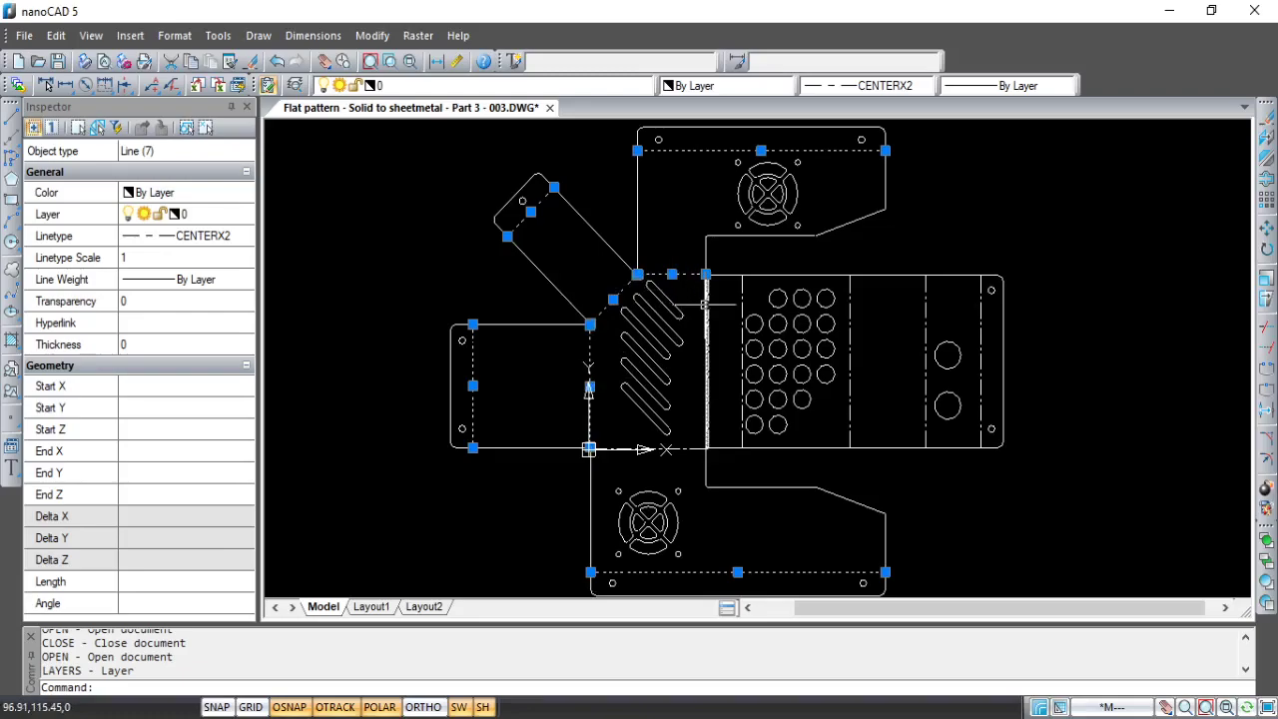
{"action": "left_click", "coordinate": [706, 329]}
{"action": "left_click", "coordinate": [661, 448]}
{"action": "left_click", "coordinate": [742, 396]}
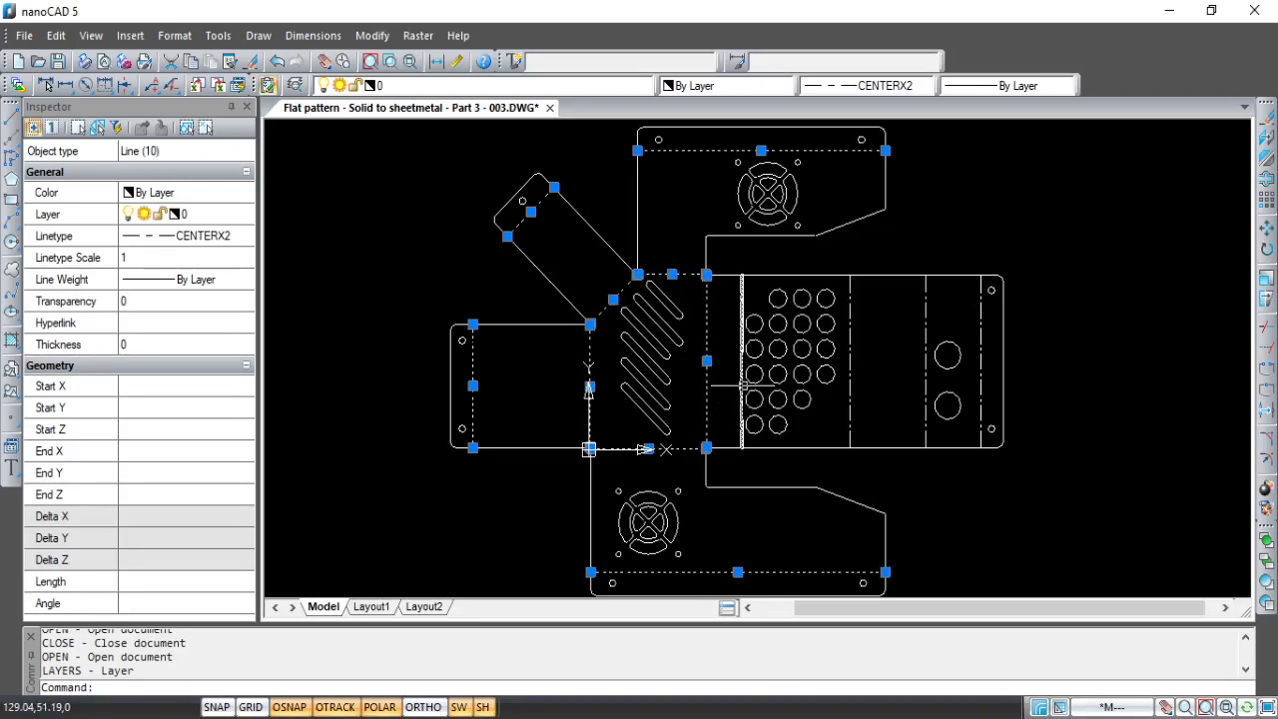
{"action": "left_click", "coordinate": [850, 356]}
{"action": "left_click", "coordinate": [925, 349]}
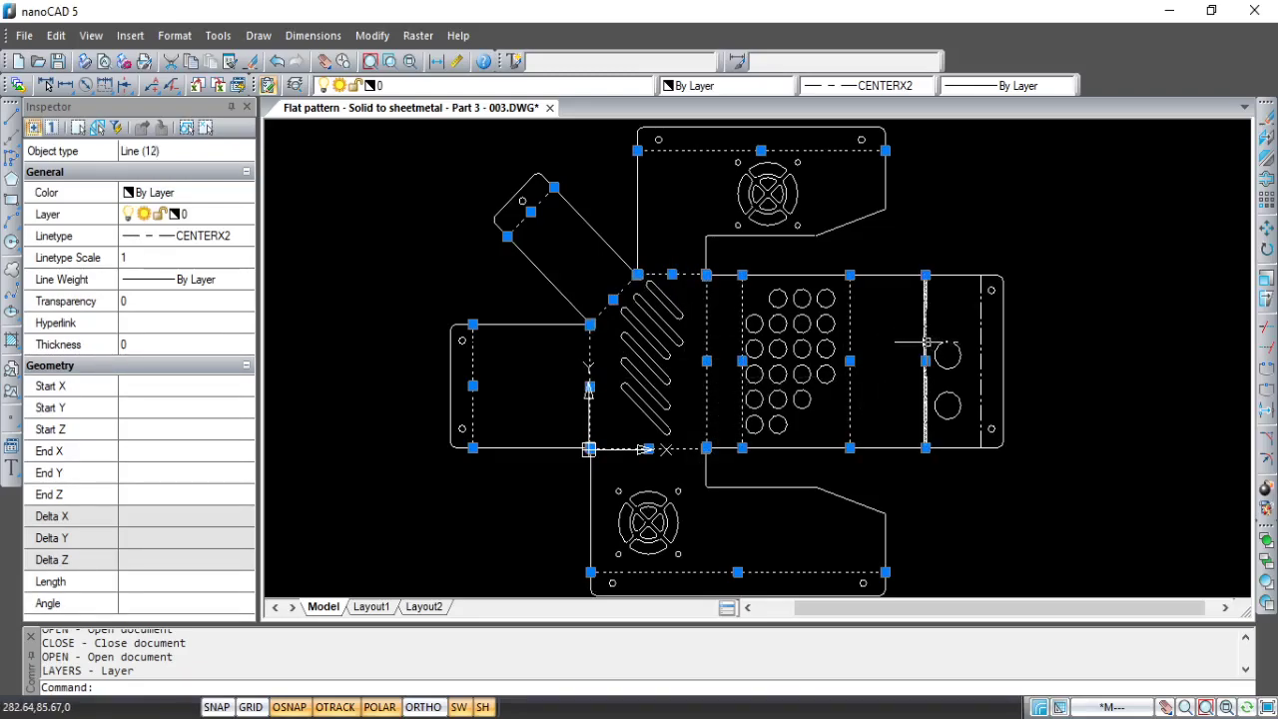
{"action": "left_click", "coordinate": [987, 328]}
{"action": "left_click", "coordinate": [567, 87]}
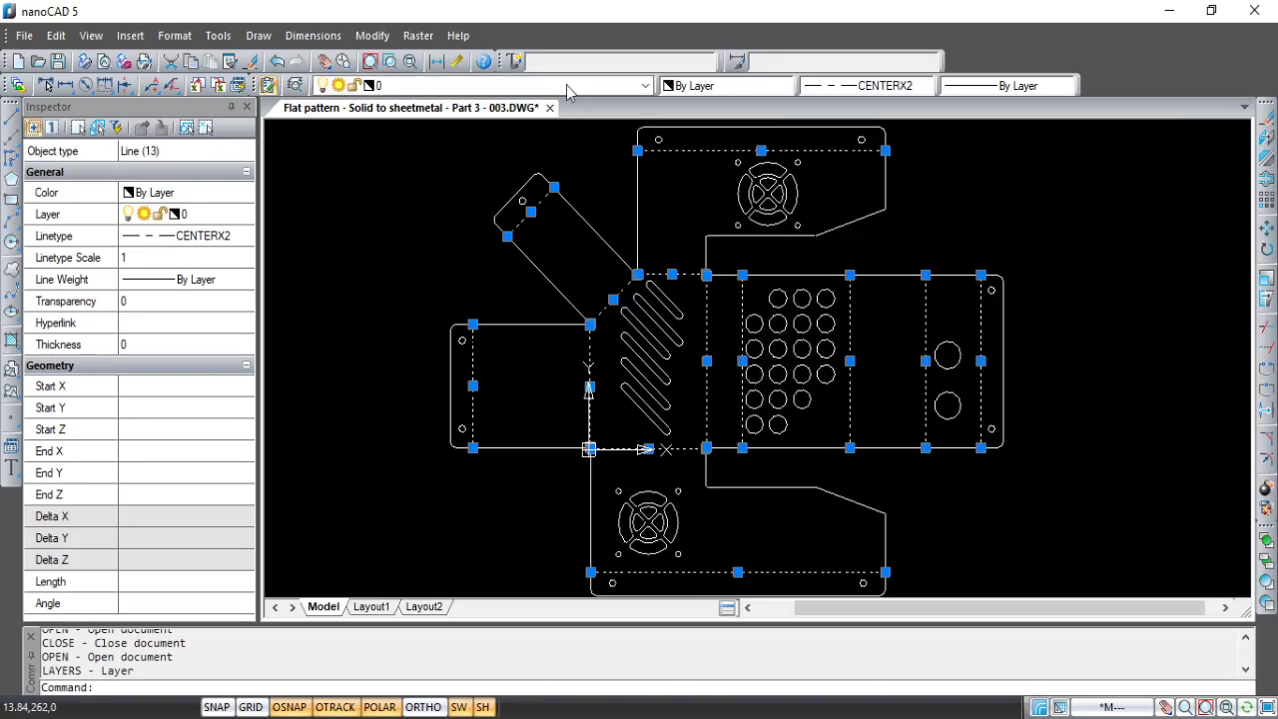
{"action": "left_click", "coordinate": [542, 119]}
{"action": "key", "text": "Escape"}
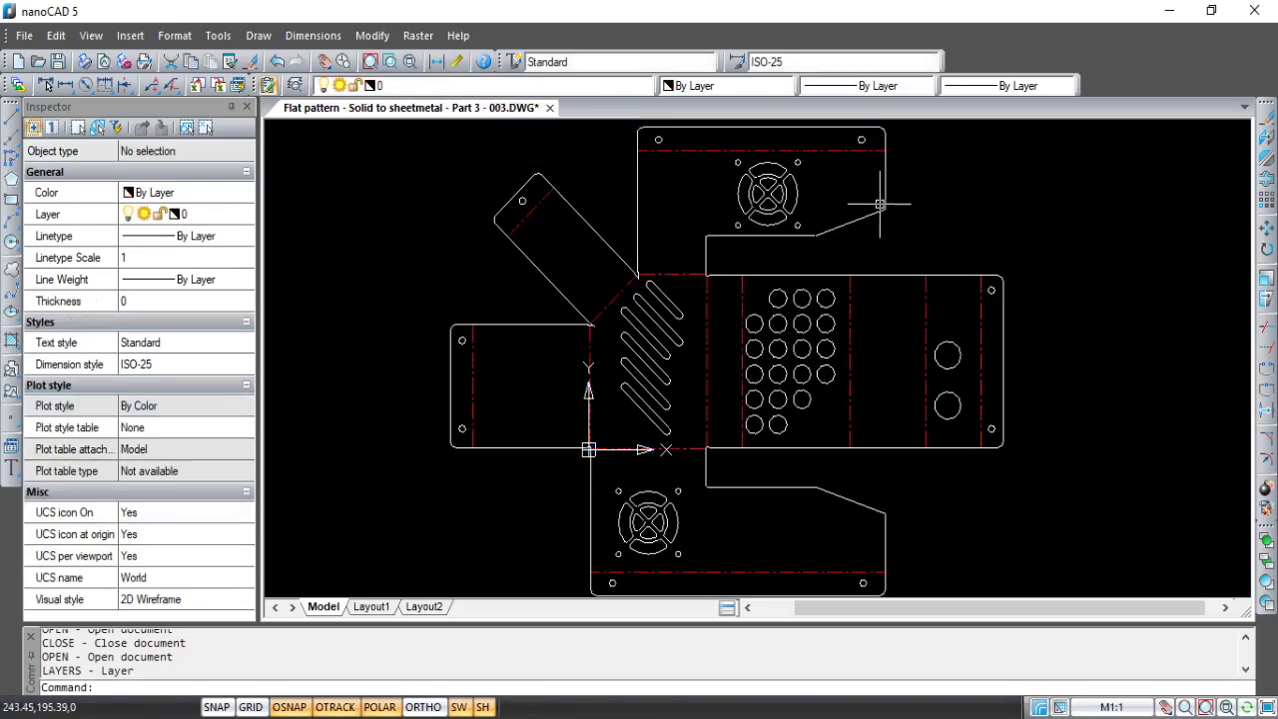
Step: Put both fan cutouts, the large holes, the round-hole grid and all slots on Layer3
{"action": "left_click", "coordinate": [728, 136]}
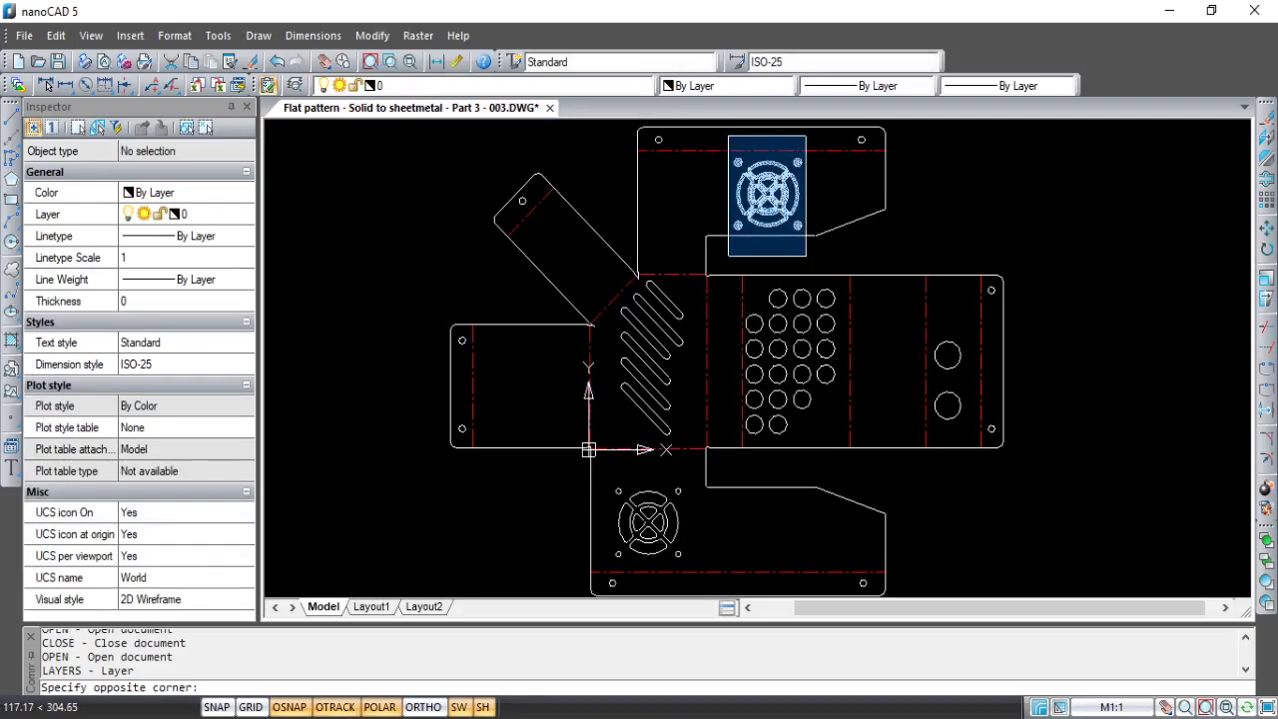
{"action": "left_click", "coordinate": [811, 249]}
{"action": "left_click", "coordinate": [909, 327]}
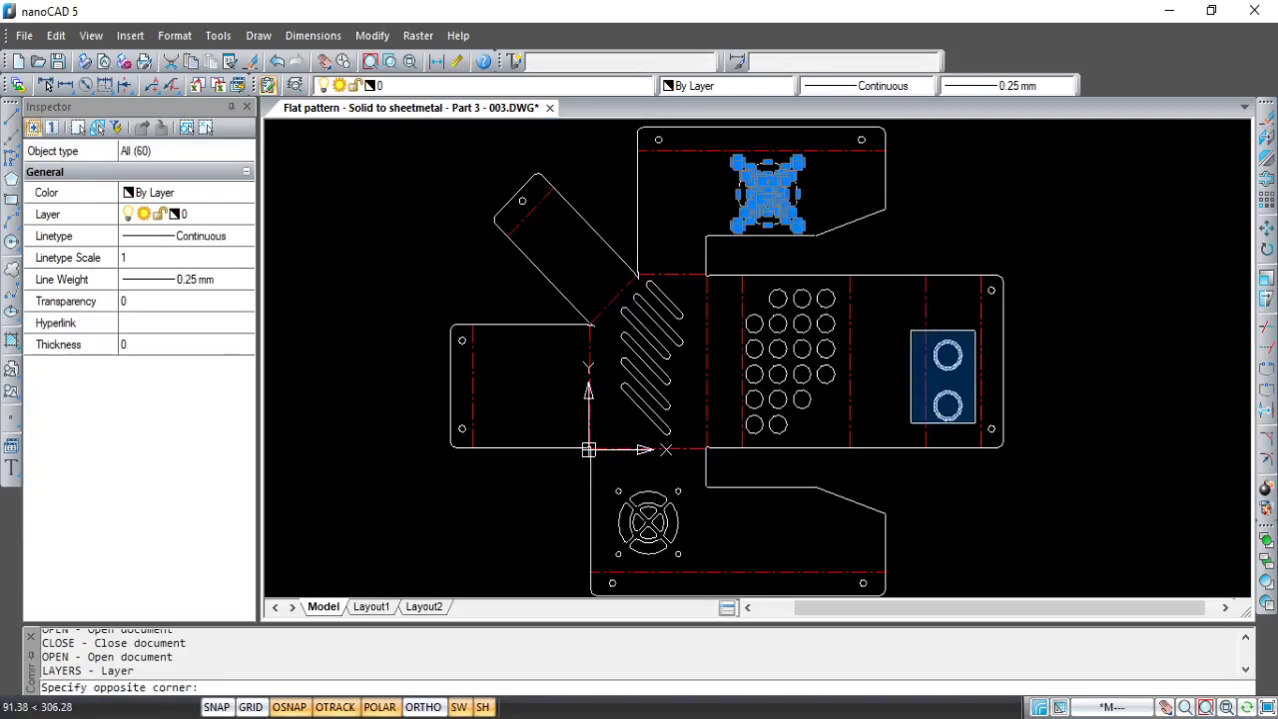
{"action": "left_click", "coordinate": [978, 429]}
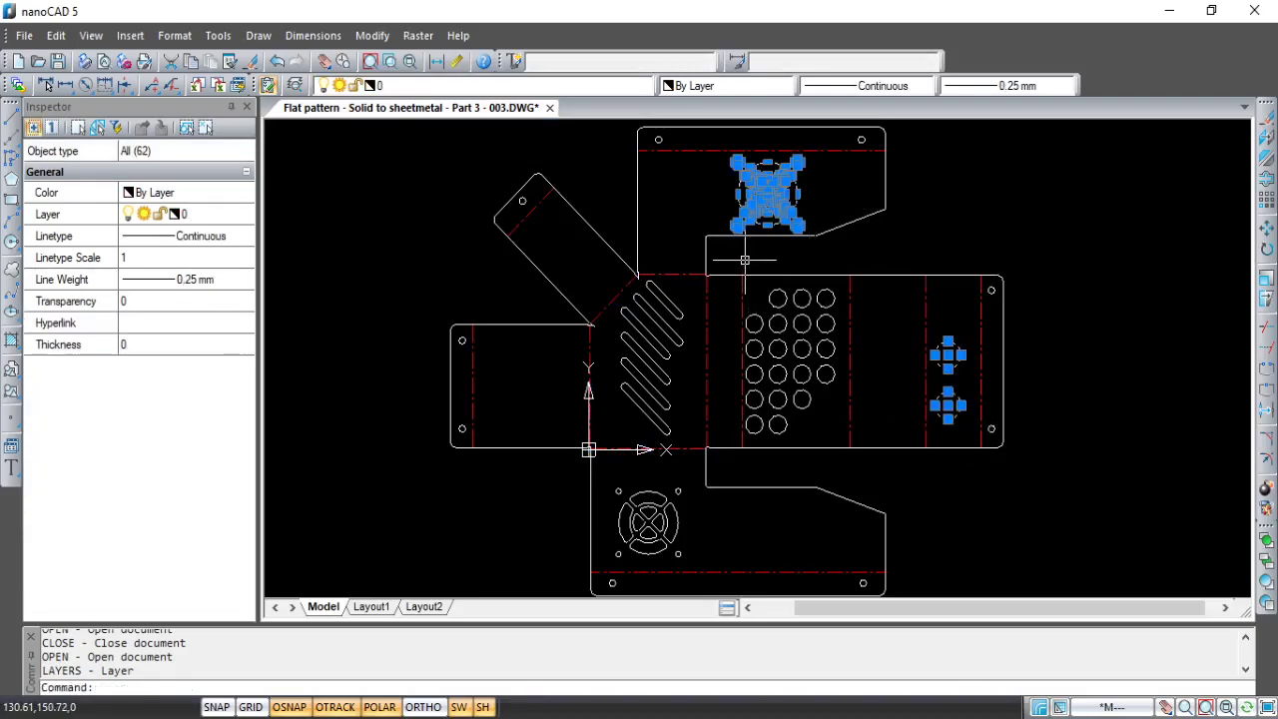
{"action": "left_click", "coordinate": [744, 260]}
{"action": "left_click", "coordinate": [847, 477]}
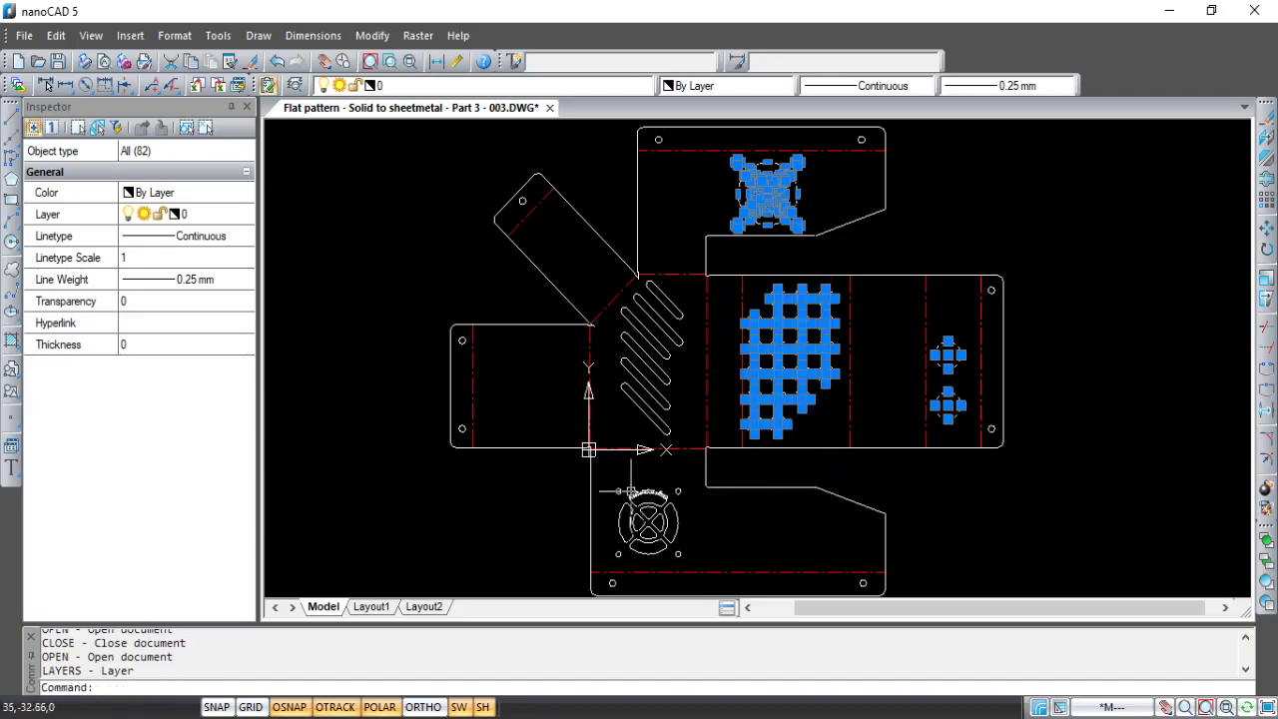
{"action": "left_click", "coordinate": [703, 565]}
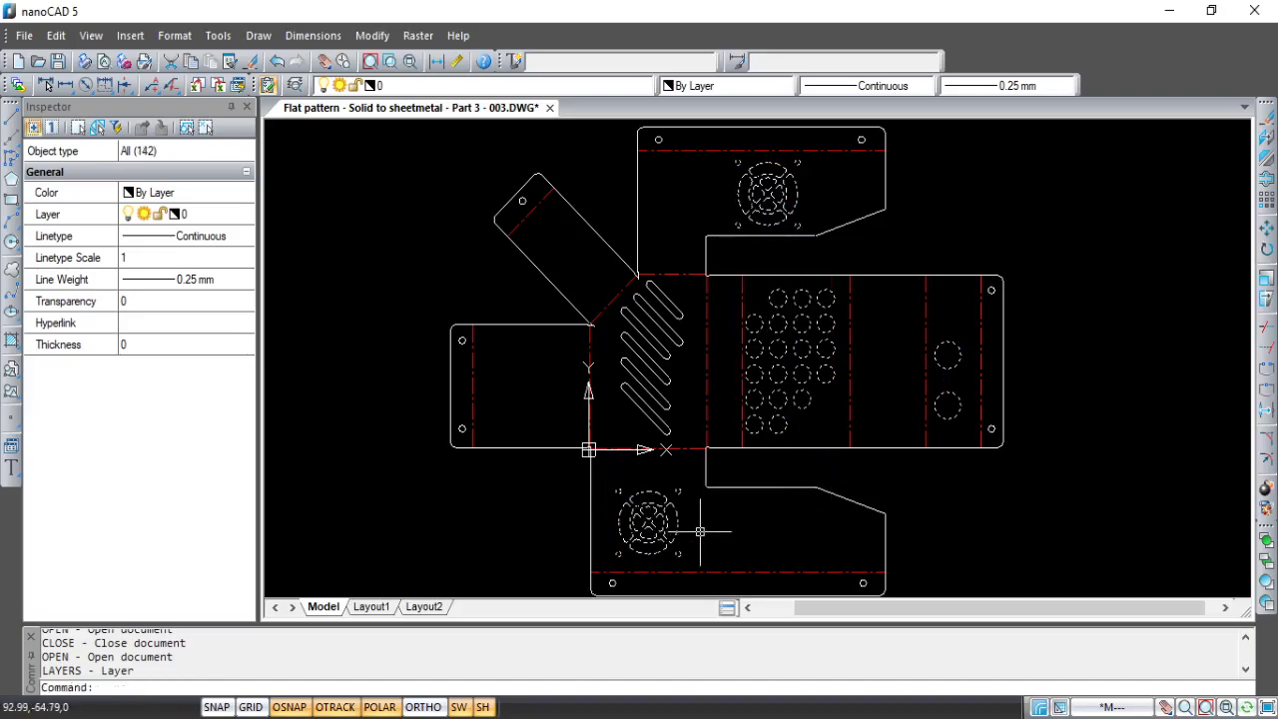
{"action": "left_click", "coordinate": [605, 285]}
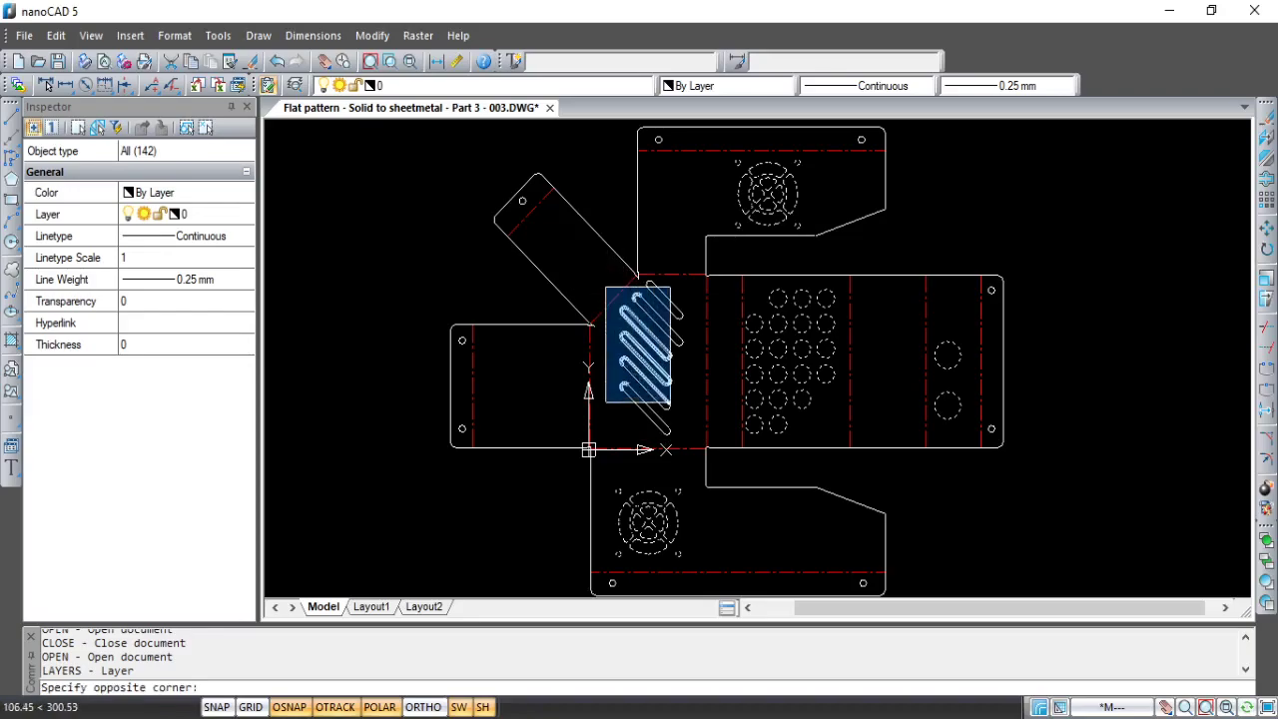
{"action": "left_click", "coordinate": [696, 439]}
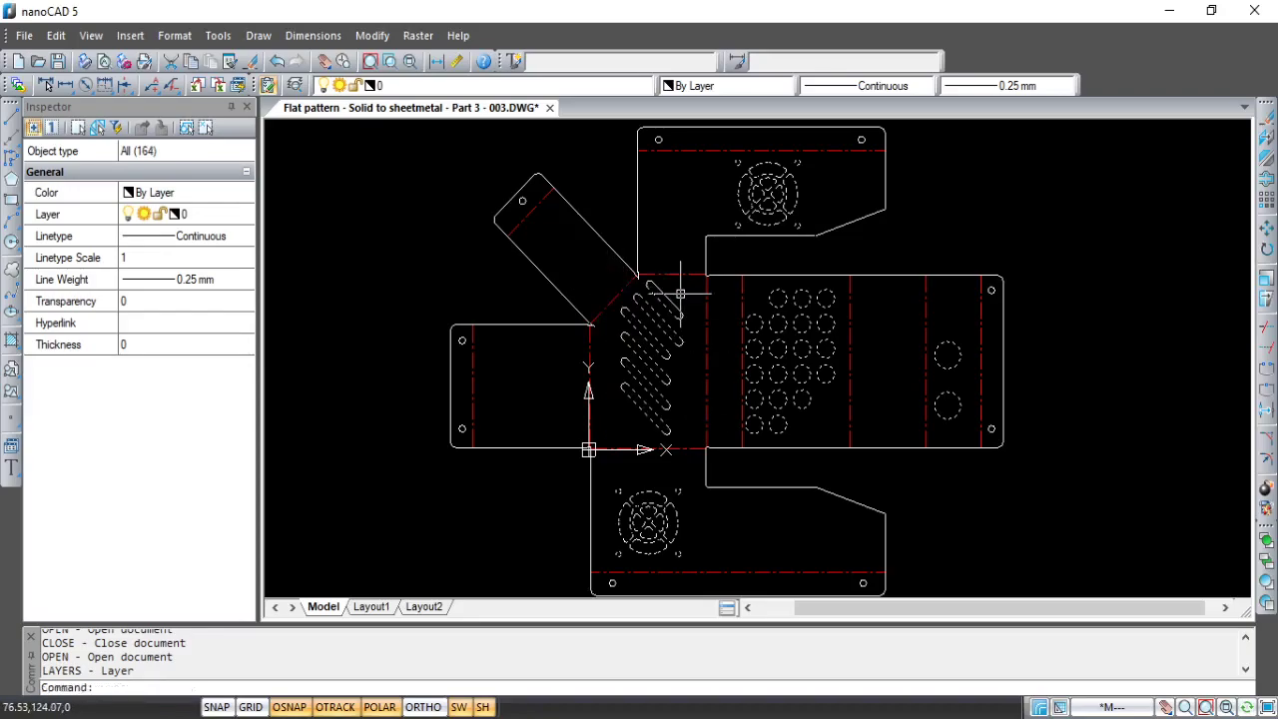
{"action": "scroll", "coordinate": [673, 286], "scroll_direction": "up", "scroll_amount": 5}
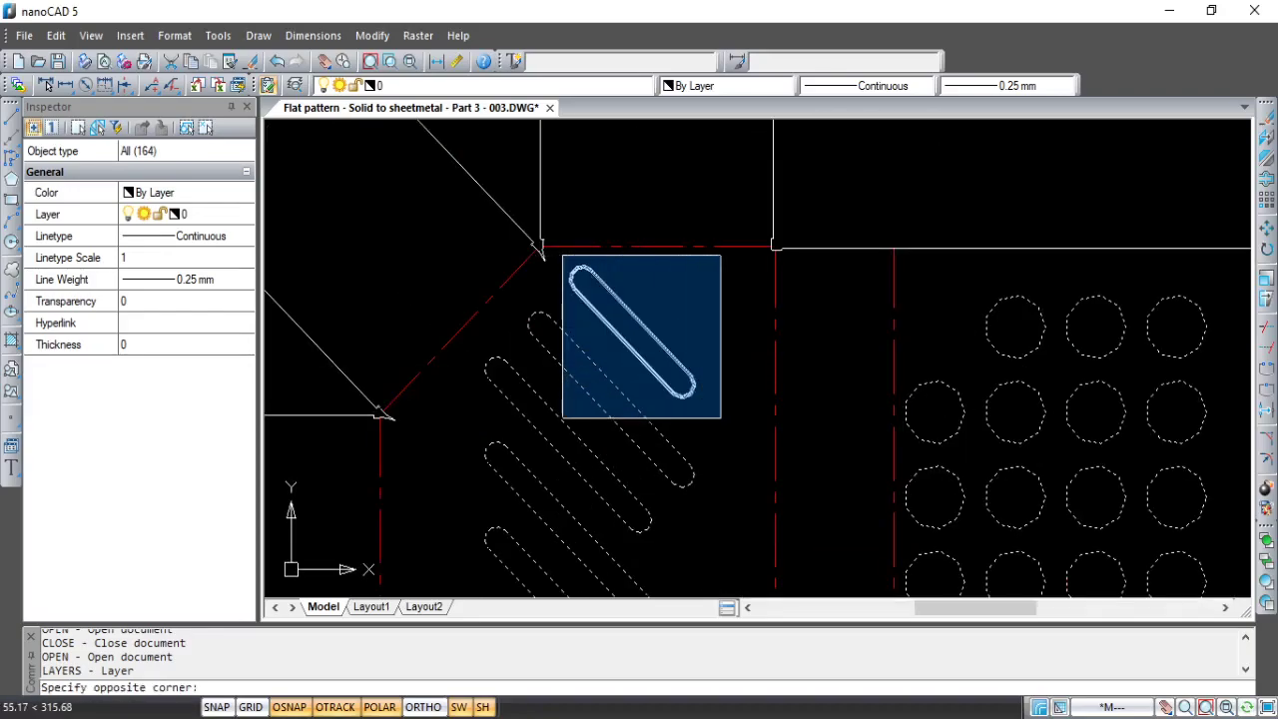
{"action": "left_click", "coordinate": [723, 421]}
{"action": "scroll", "coordinate": [727, 422], "scroll_direction": "down", "scroll_amount": 5}
{"action": "middle_click_drag", "start_coordinate": [726, 439], "coordinate": [702, 352]}
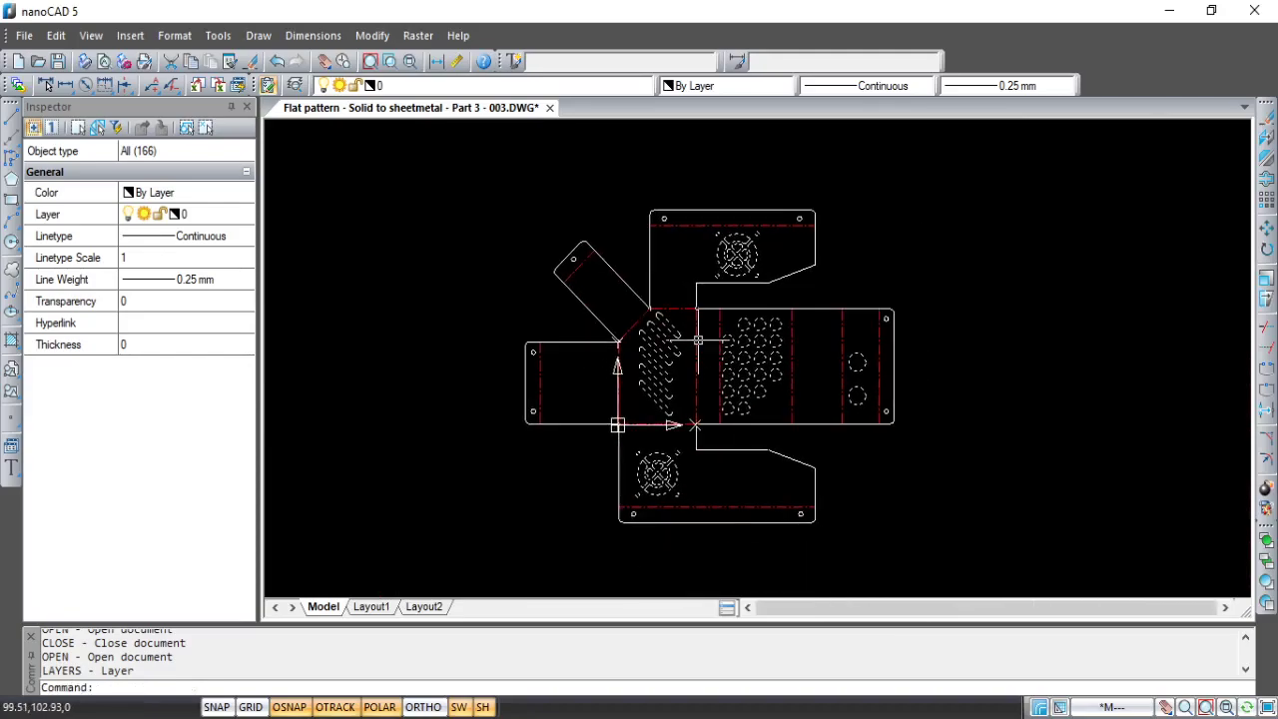
{"action": "left_click", "coordinate": [600, 86]}
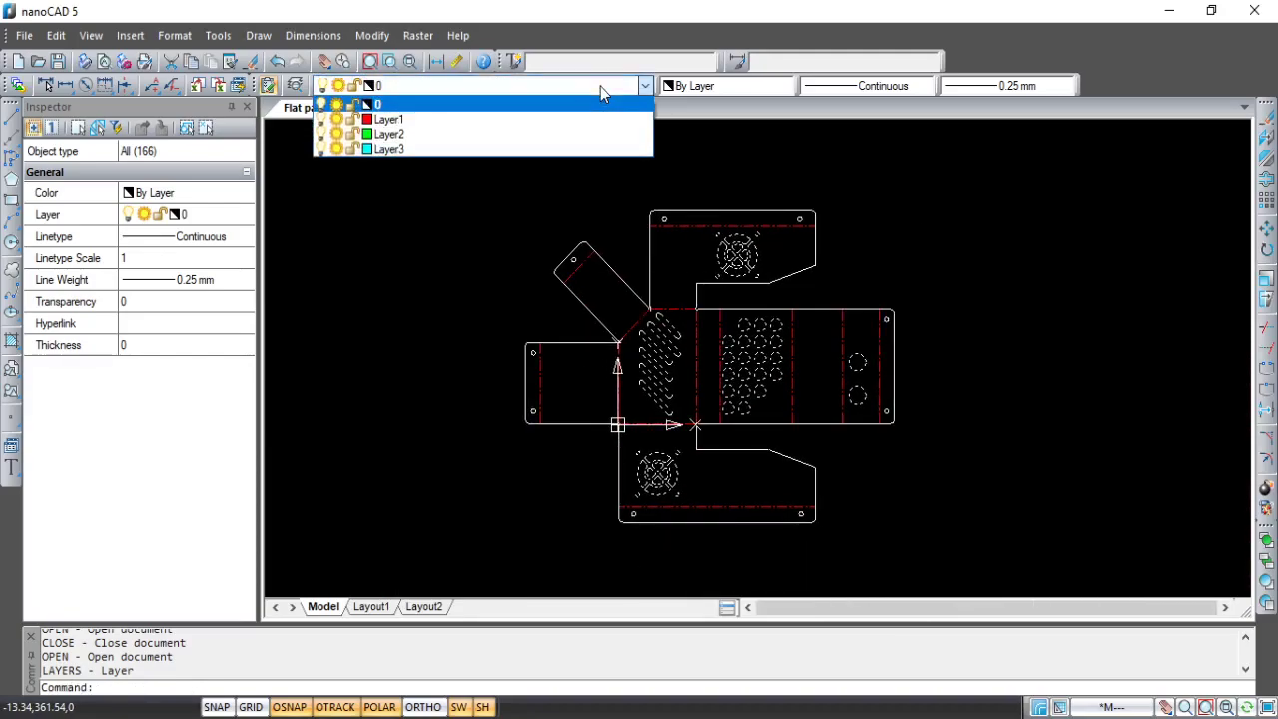
{"action": "left_click", "coordinate": [523, 146]}
{"action": "scroll", "coordinate": [675, 287], "scroll_direction": "up", "scroll_amount": 3}
Step: Move the nine small mounting holes on the top, left, right and bottom flanges to Layer2
{"action": "key", "text": "Escape"}
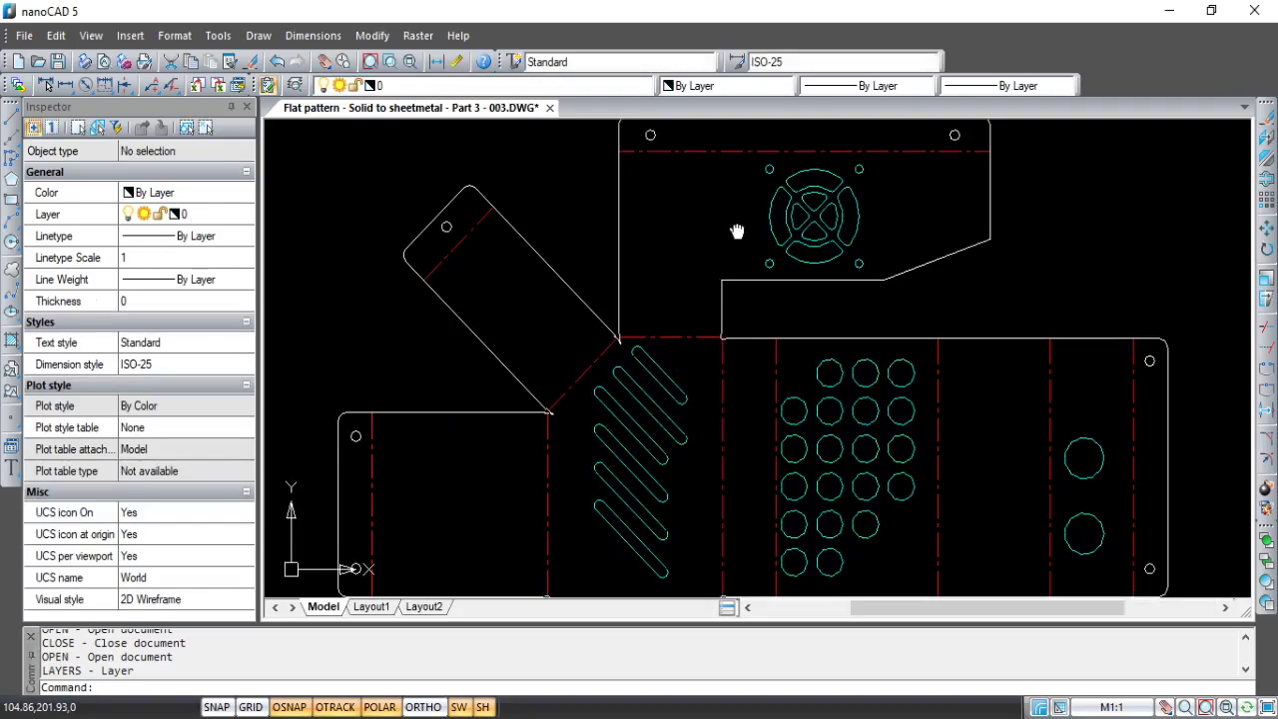
{"action": "middle_click_drag", "start_coordinate": [670, 119], "coordinate": [590, 280]}
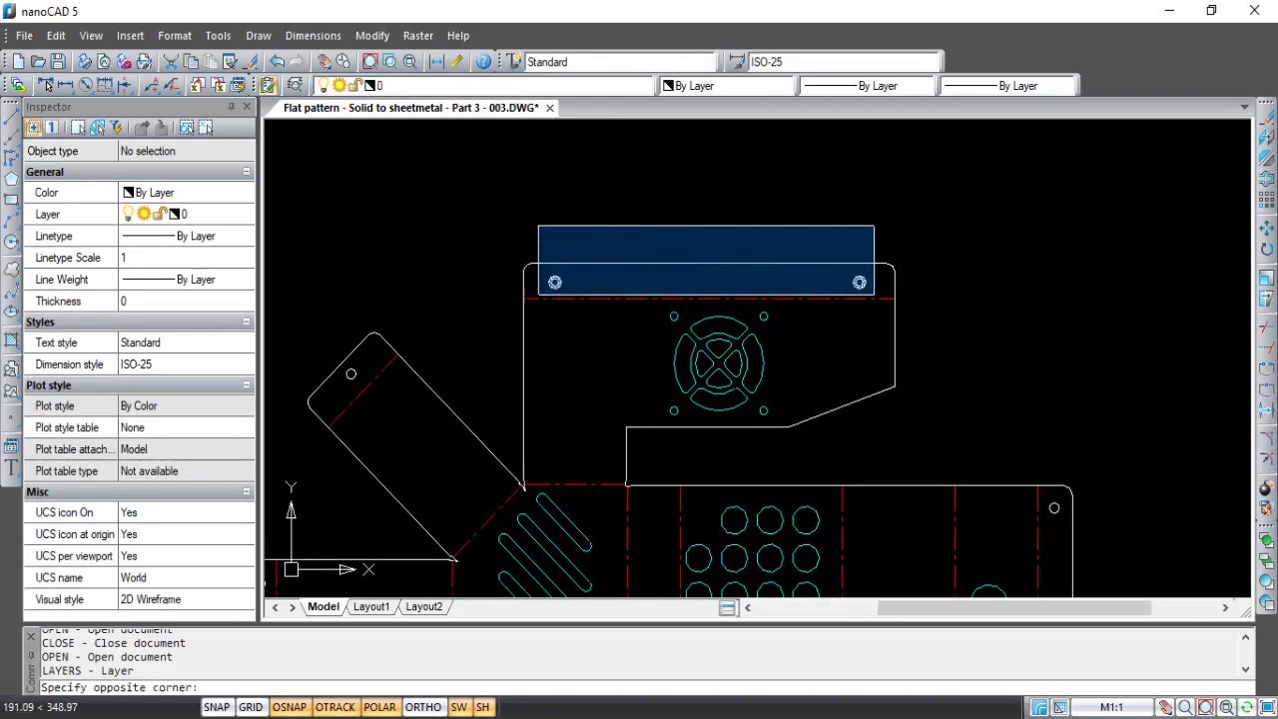
{"action": "left_click", "coordinate": [868, 294]}
{"action": "middle_click_drag", "start_coordinate": [524, 384], "coordinate": [666, 326]}
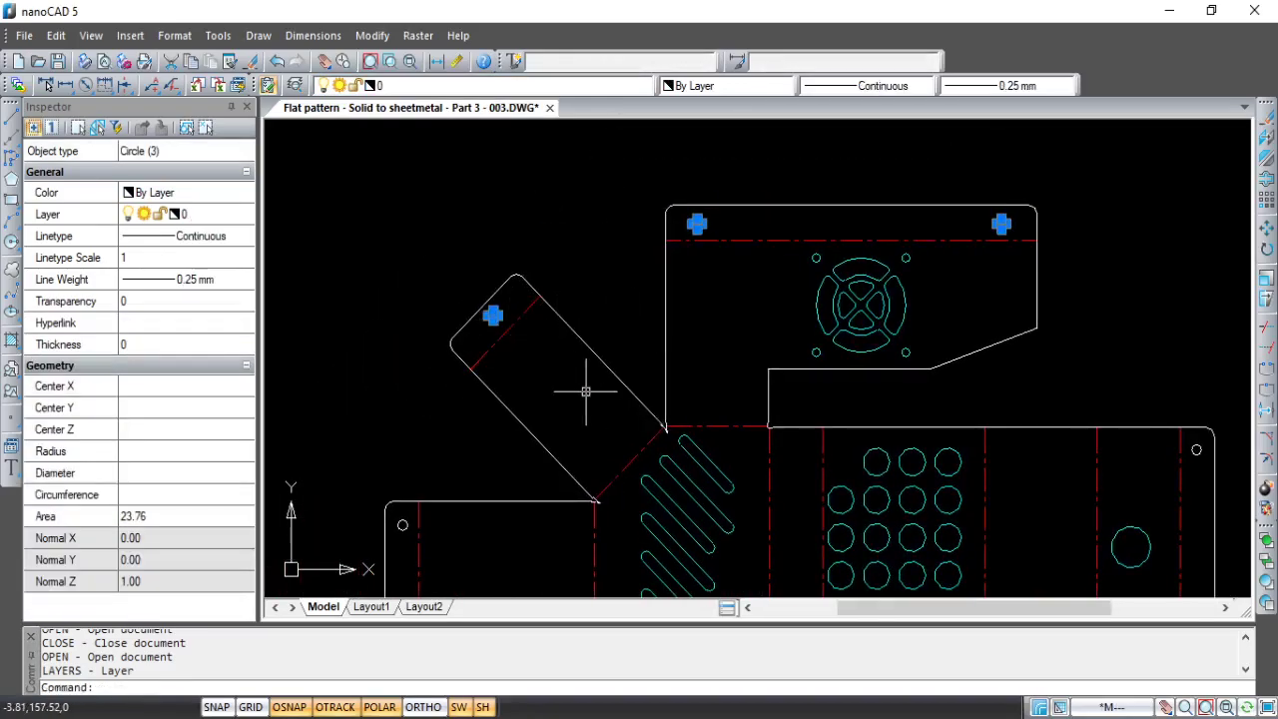
{"action": "middle_click_drag", "start_coordinate": [586, 391], "coordinate": [642, 182]}
{"action": "left_click", "coordinate": [449, 305]}
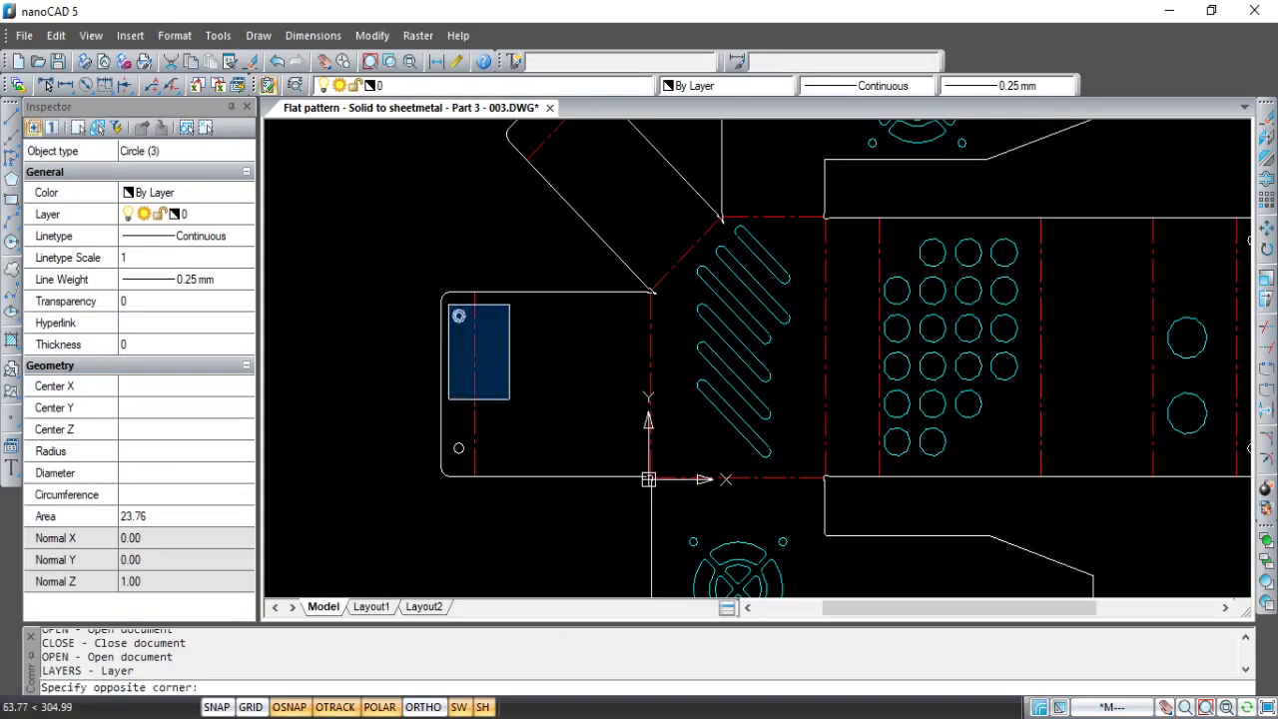
{"action": "left_click", "coordinate": [543, 458]}
{"action": "mouse_move", "coordinate": [727, 427]}
{"action": "middle_mouse_down"}
{"action": "mouse_move", "coordinate": [493, 326]}
{"action": "mouse_move", "coordinate": [350, 414]}
{"action": "middle_mouse_up"}
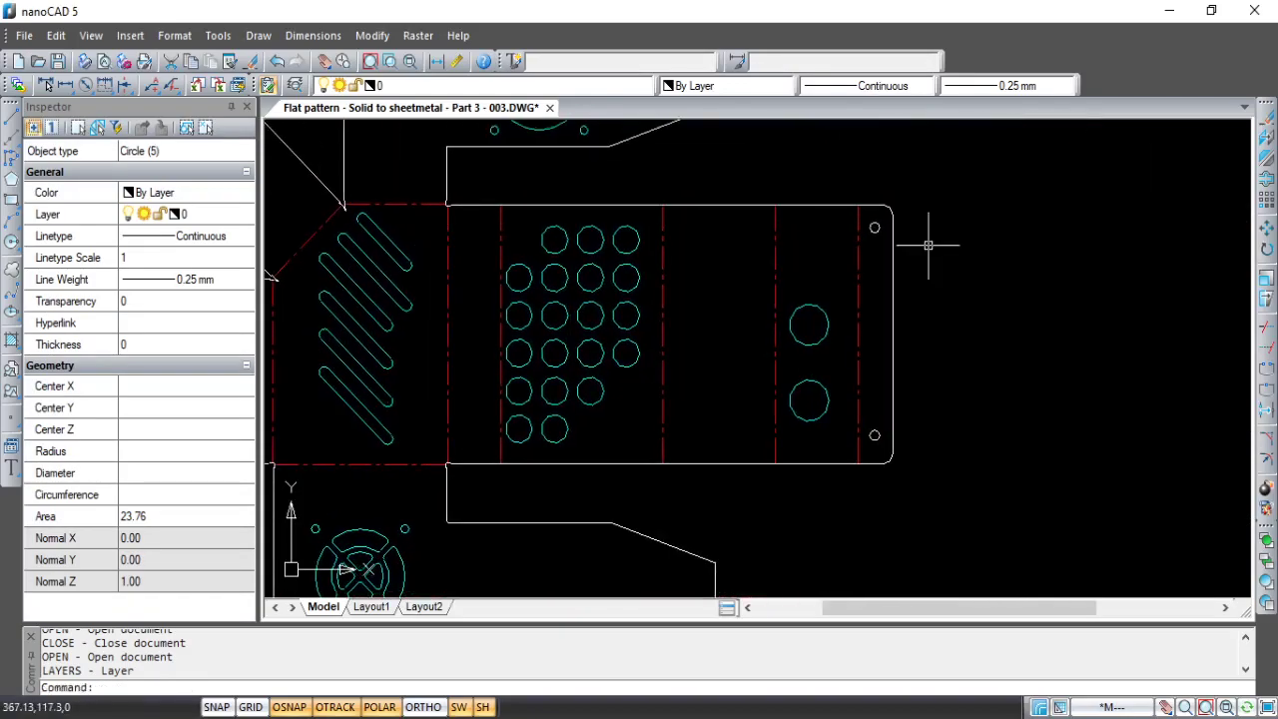
{"action": "left_click", "coordinate": [840, 215]}
{"action": "left_click", "coordinate": [945, 445]}
{"action": "middle_click_drag", "start_coordinate": [777, 432], "coordinate": [926, 209]}
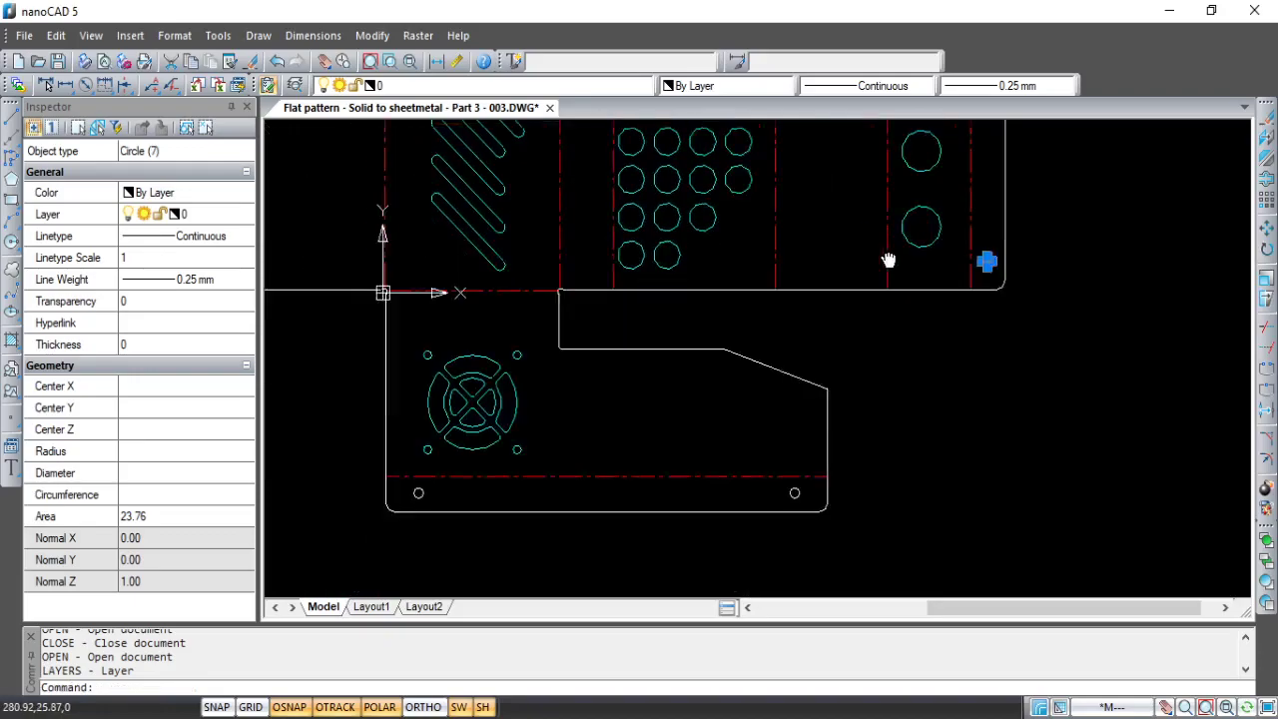
{"action": "left_click", "coordinate": [443, 499]}
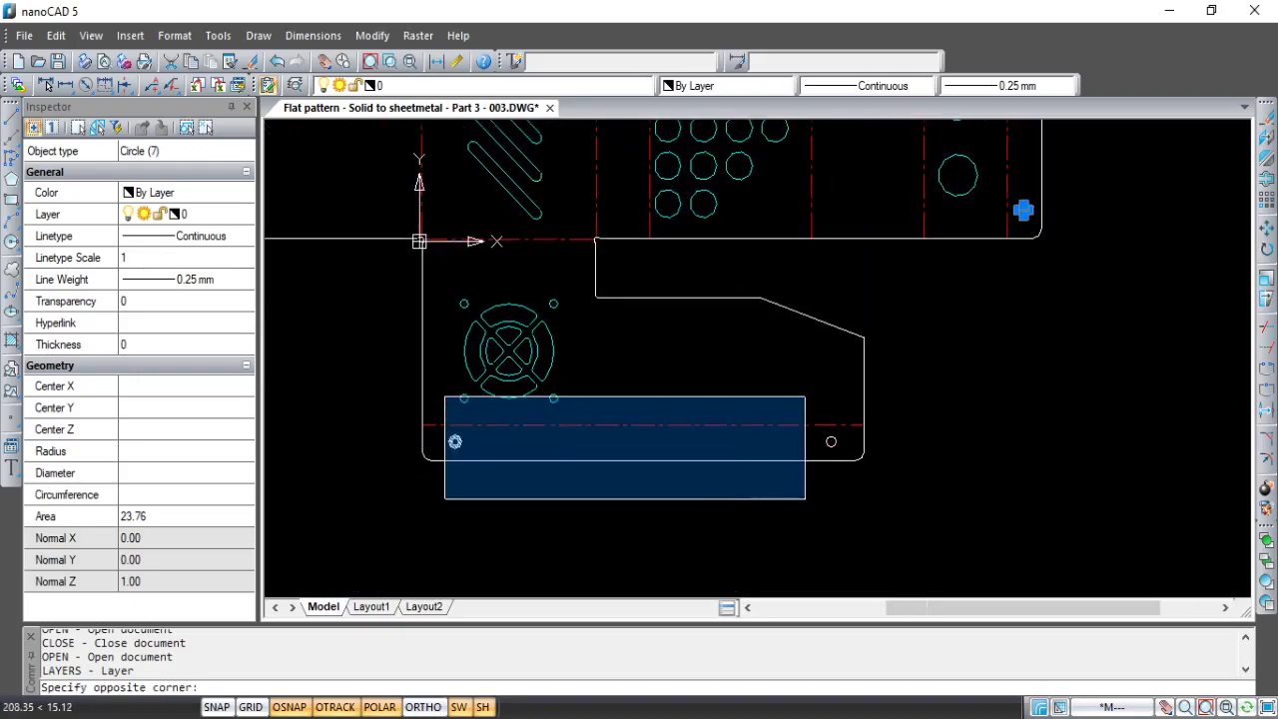
{"action": "left_click", "coordinate": [863, 385]}
{"action": "left_click", "coordinate": [613, 85]}
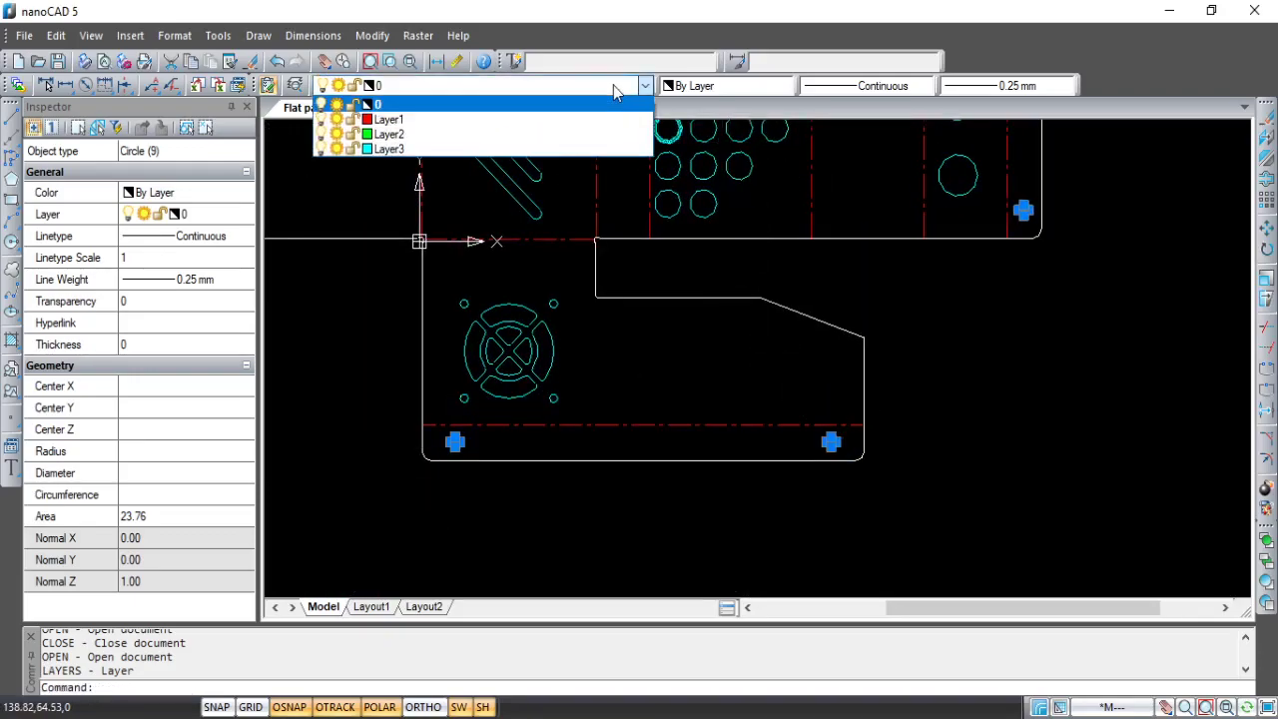
{"action": "left_click", "coordinate": [559, 140]}
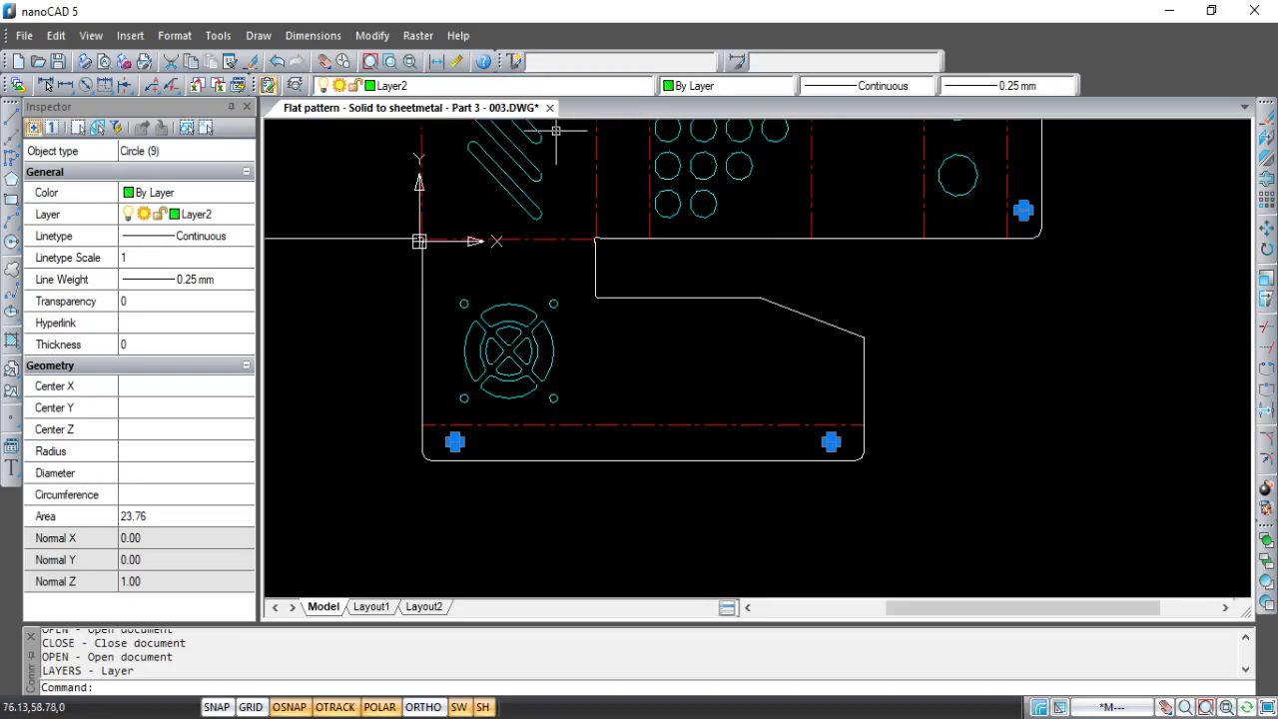
{"action": "key", "text": "Escape"}
{"action": "mouse_move", "coordinate": [706, 238]}
{"action": "middle_mouse_down"}
{"action": "mouse_move", "coordinate": [753, 331]}
{"action": "mouse_move", "coordinate": [723, 390]}
{"action": "middle_mouse_up"}
{"action": "scroll", "coordinate": [754, 332], "scroll_direction": "down", "scroll_amount": 3}
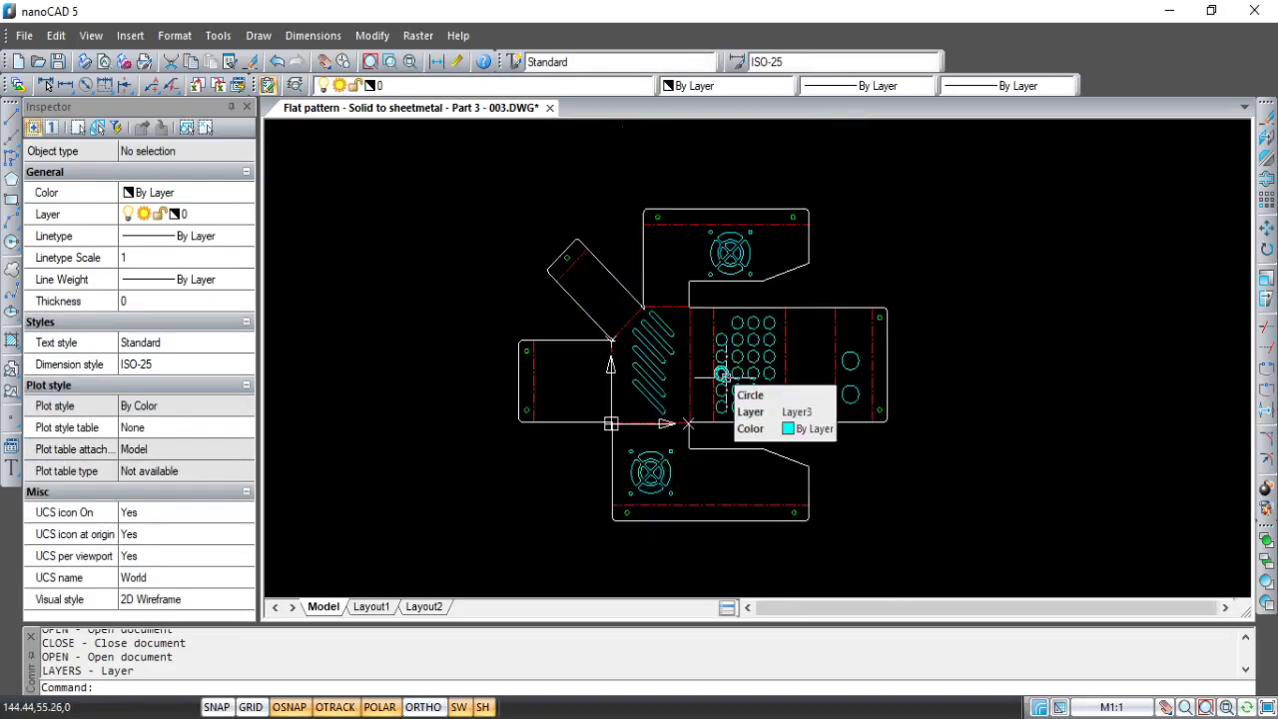
Step: Use DIM to add the overall width, overall height and the 97.75 left-flange dimension
{"action": "type", "text": "dim"}
{"action": "left_click", "coordinate": [113, 538]}
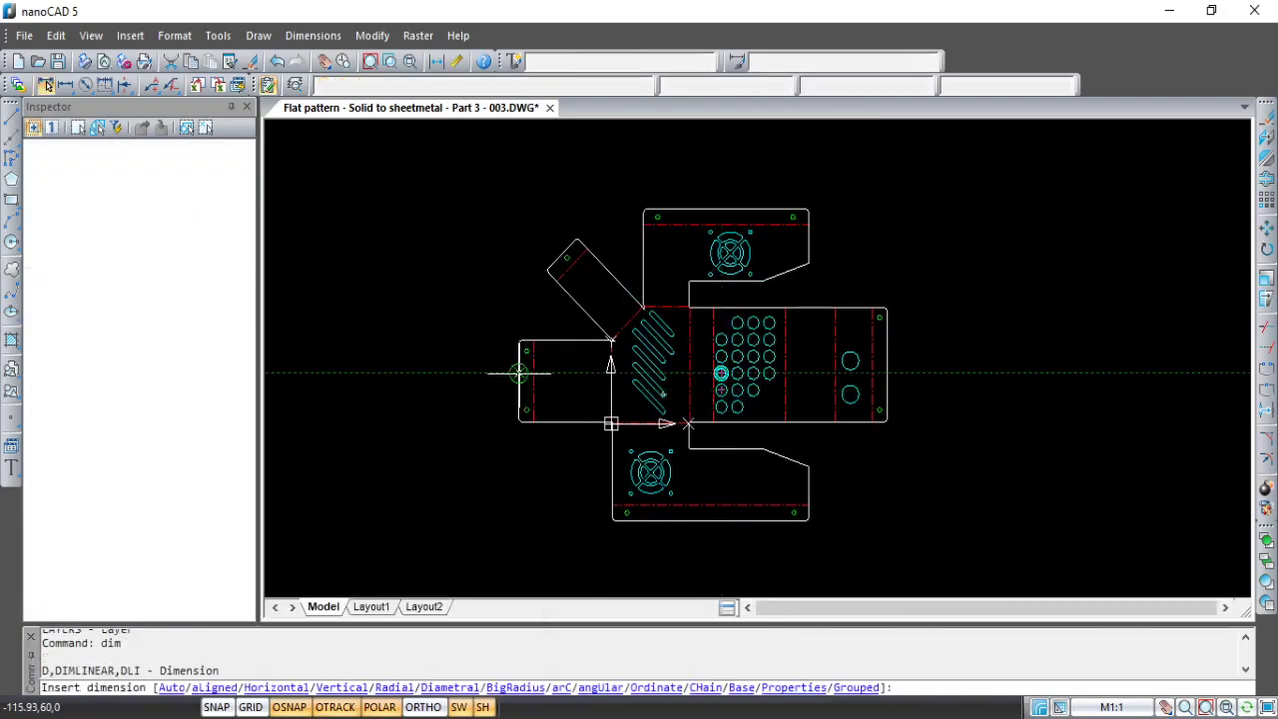
{"action": "scroll", "coordinate": [534, 375], "scroll_direction": "up", "scroll_amount": 3}
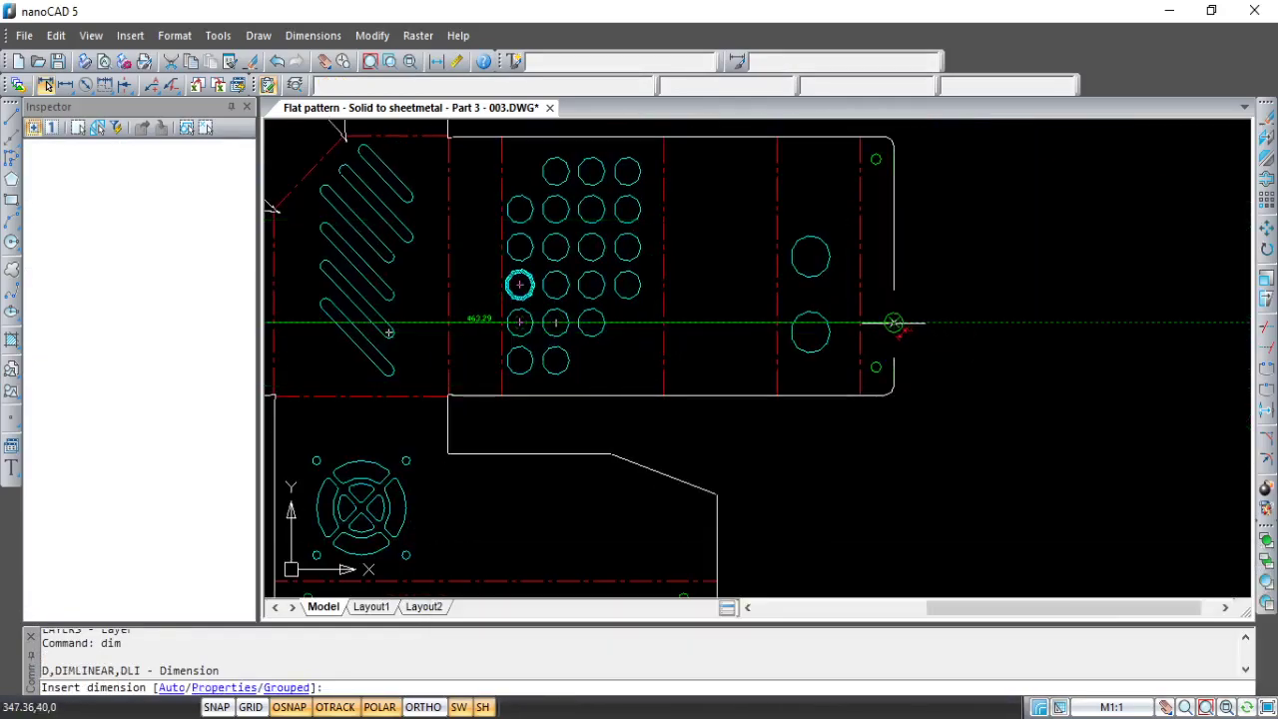
{"action": "scroll", "coordinate": [726, 425], "scroll_direction": "down", "scroll_amount": 3}
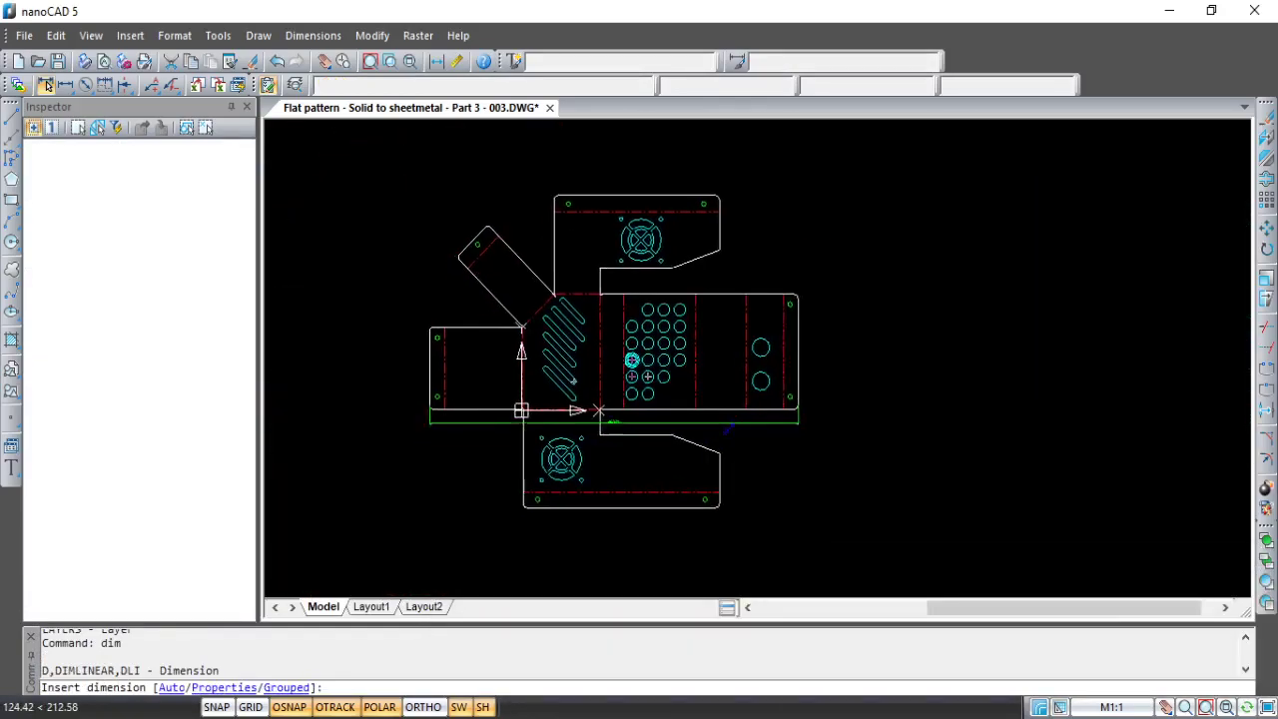
{"action": "left_click", "coordinate": [728, 420]}
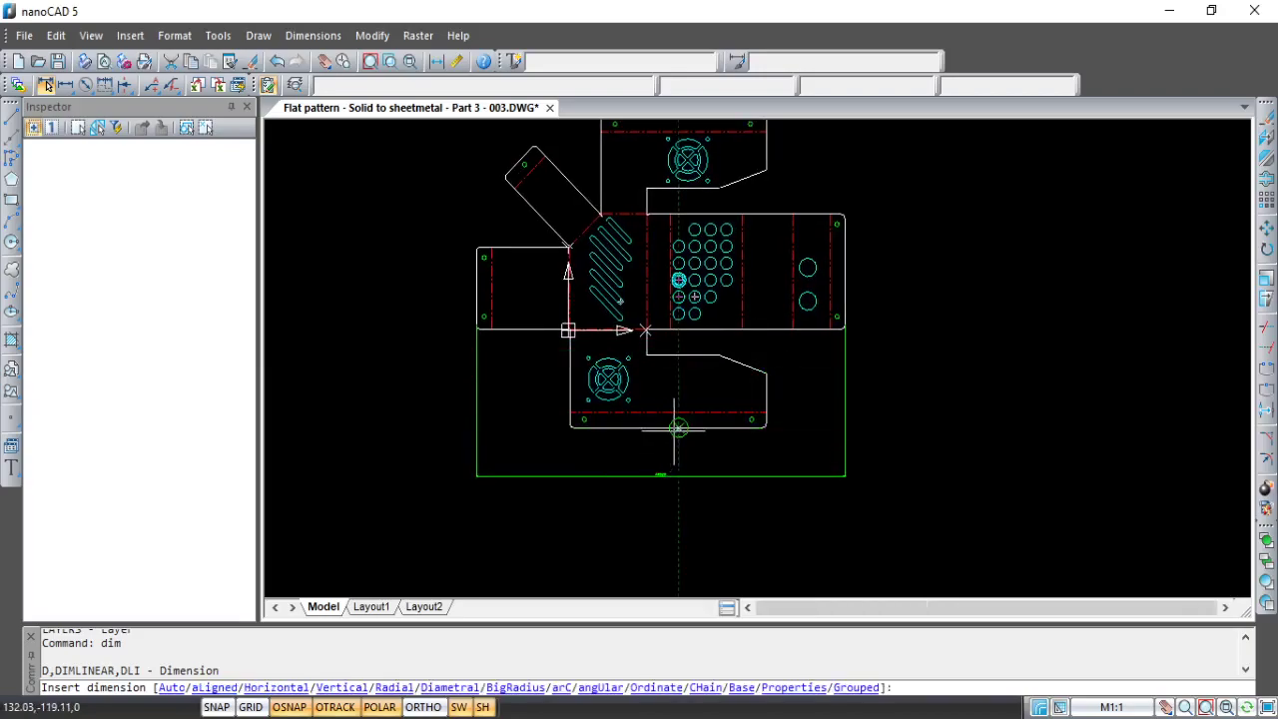
{"action": "left_click", "coordinate": [677, 429]}
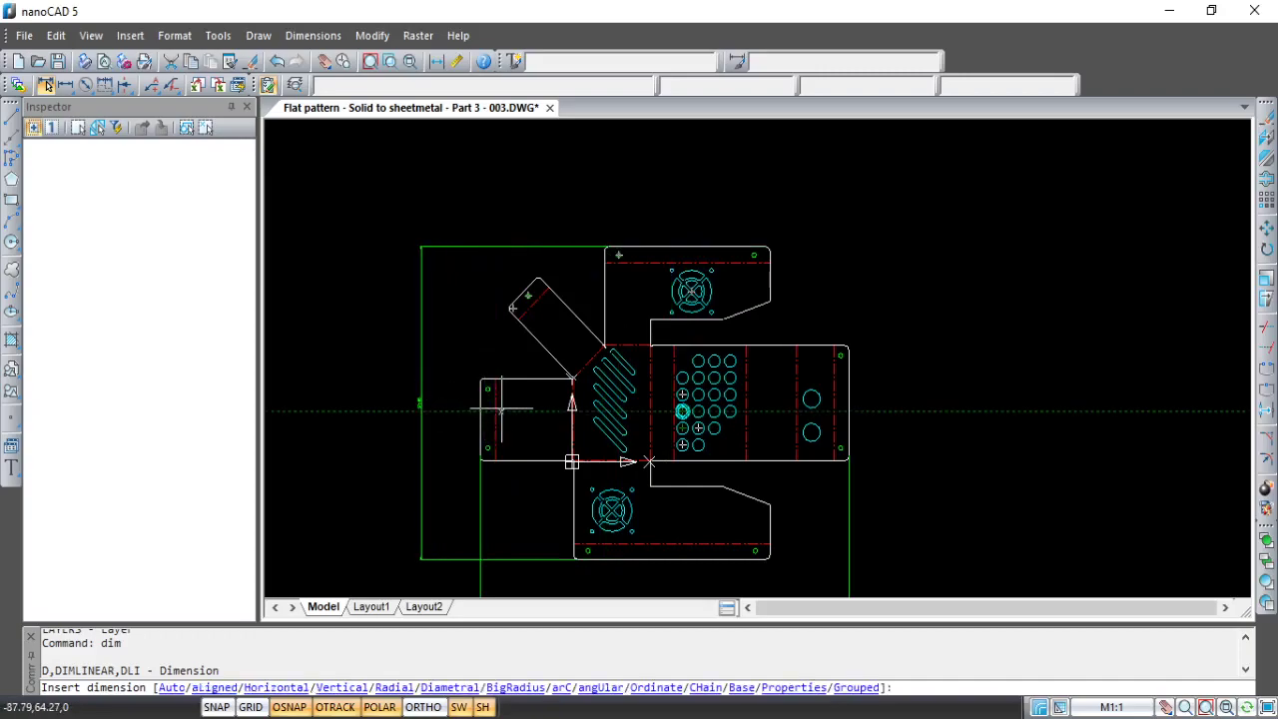
{"action": "scroll", "coordinate": [469, 419], "scroll_direction": "up", "scroll_amount": 3}
{"action": "left_click", "coordinate": [621, 300]}
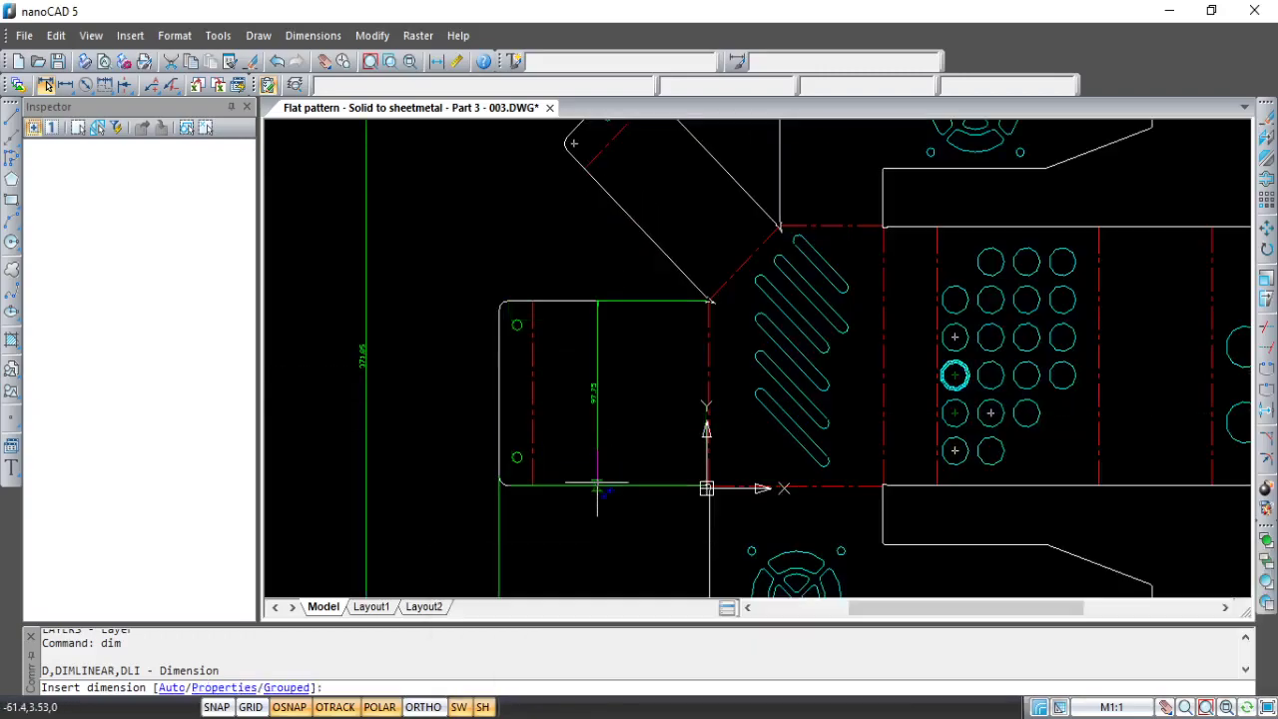
{"action": "left_click", "coordinate": [436, 397]}
{"action": "mouse_move", "coordinate": [761, 562]}
{"action": "middle_mouse_down"}
{"action": "mouse_move", "coordinate": [748, 388]}
{"action": "mouse_move", "coordinate": [676, 392]}
{"action": "mouse_move", "coordinate": [698, 396]}
{"action": "middle_mouse_up"}
Step: Dimension the bottom flange widths 117.5, 246.86 and 96.86 below the part
{"action": "left_click", "coordinate": [433, 261]}
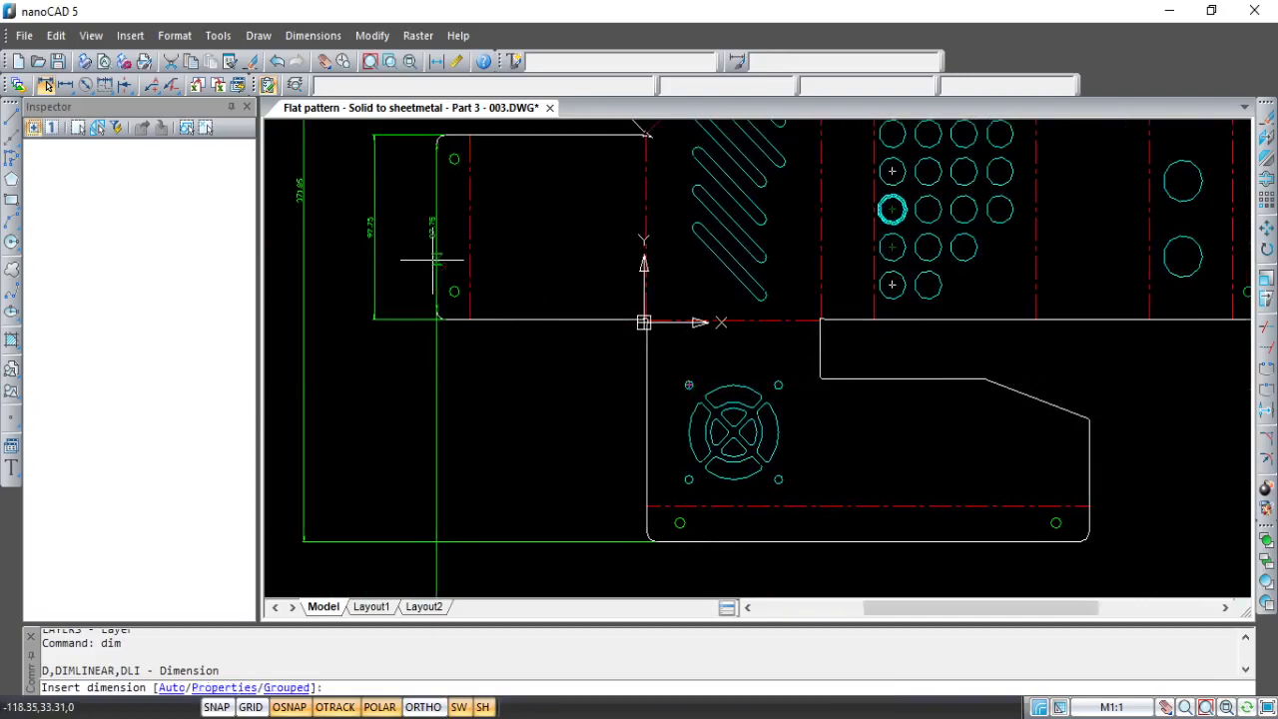
{"action": "middle_click_drag", "start_coordinate": [569, 437], "coordinate": [612, 239]}
{"action": "left_click", "coordinate": [579, 388]}
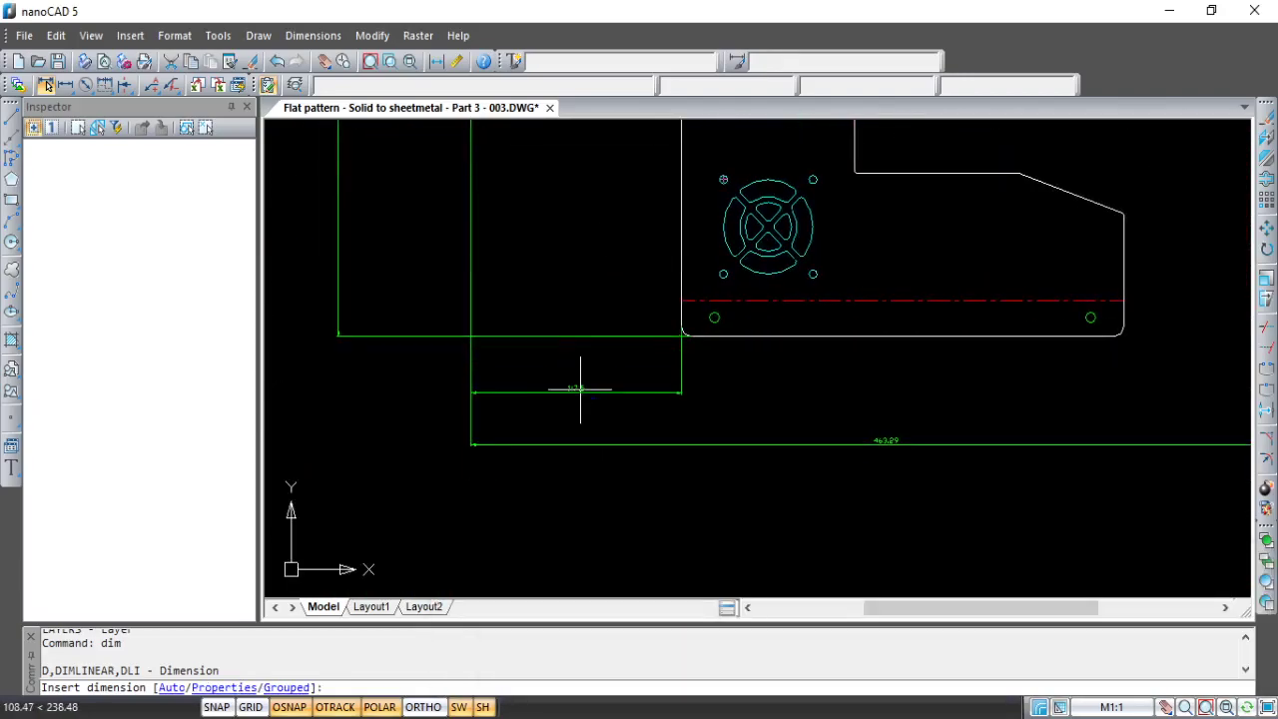
{"action": "left_click", "coordinate": [682, 262]}
{"action": "middle_click_drag", "start_coordinate": [1124, 249], "coordinate": [998, 333]}
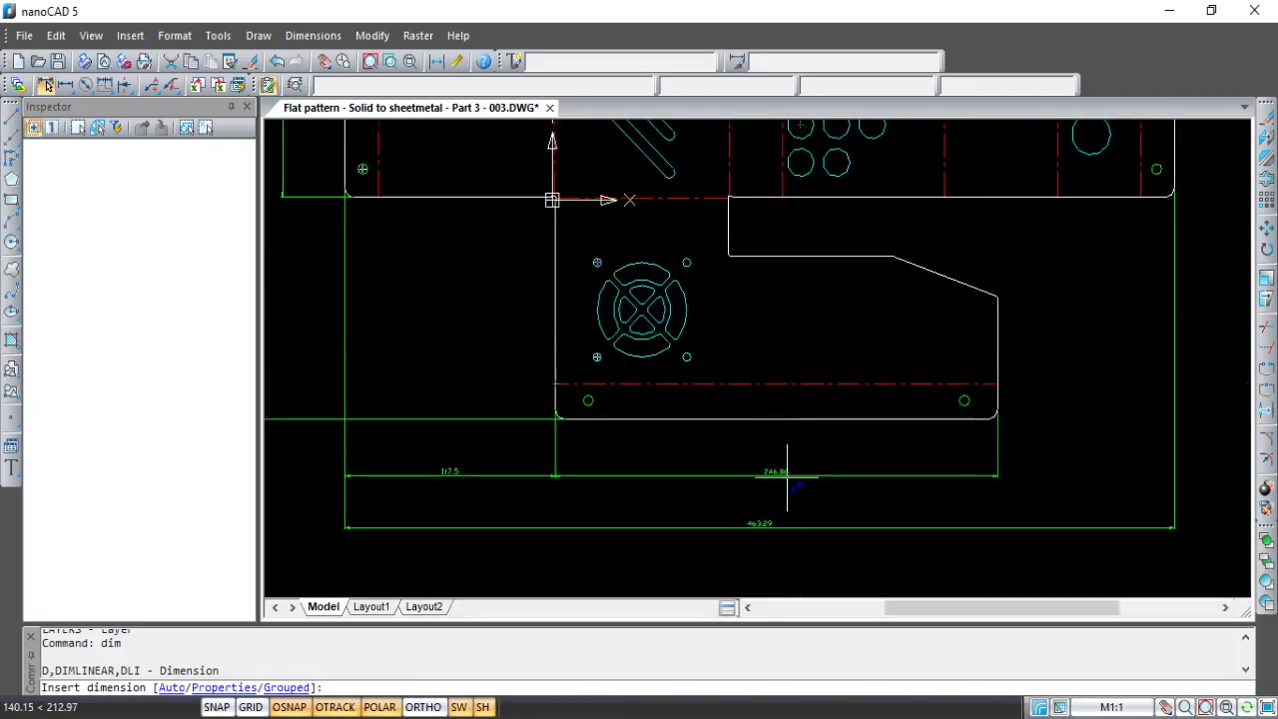
{"action": "left_click", "coordinate": [760, 476]}
{"action": "middle_click_drag", "start_coordinate": [747, 390], "coordinate": [747, 424]}
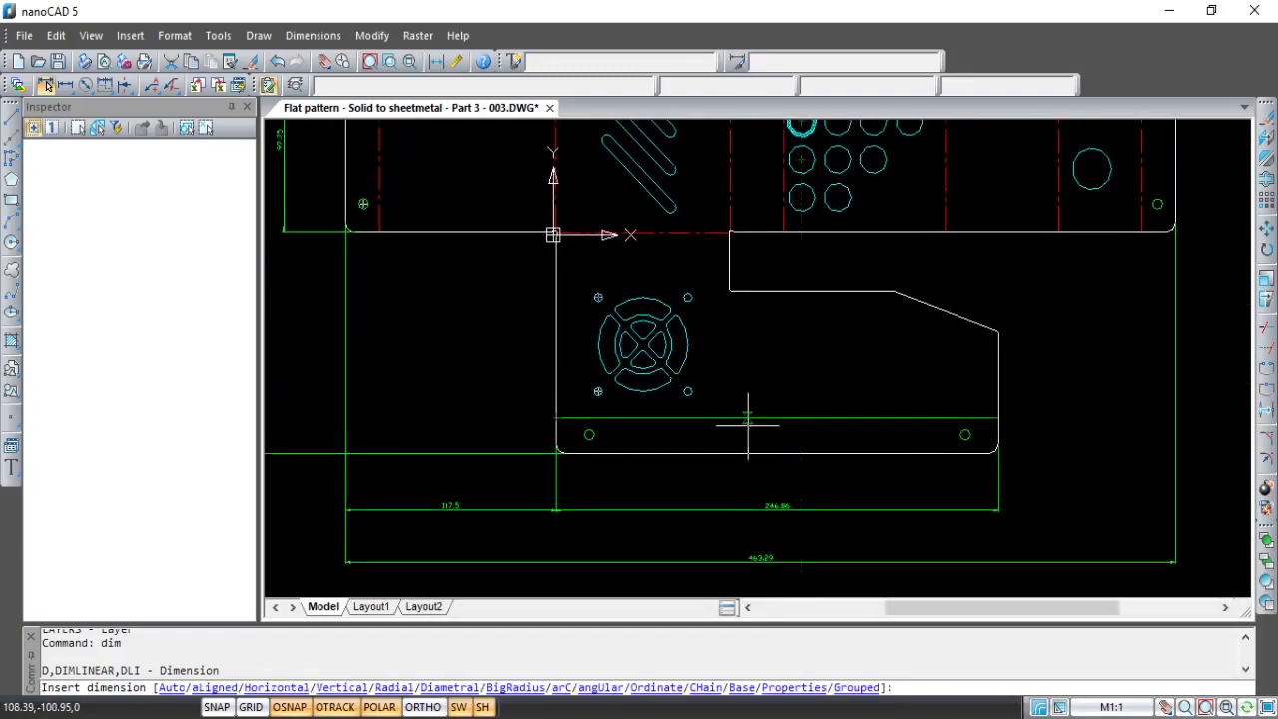
{"action": "middle_click_drag", "start_coordinate": [834, 383], "coordinate": [855, 383]}
{"action": "left_click", "coordinate": [752, 257]}
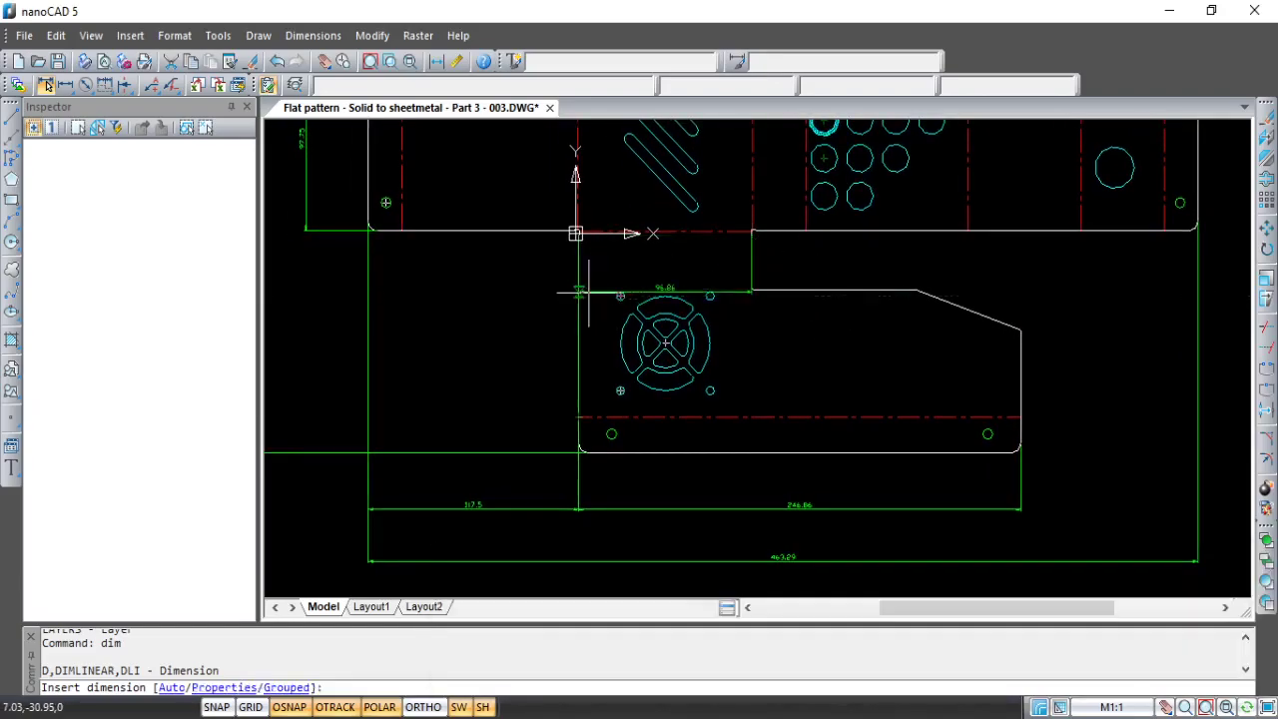
{"action": "left_click", "coordinate": [578, 296]}
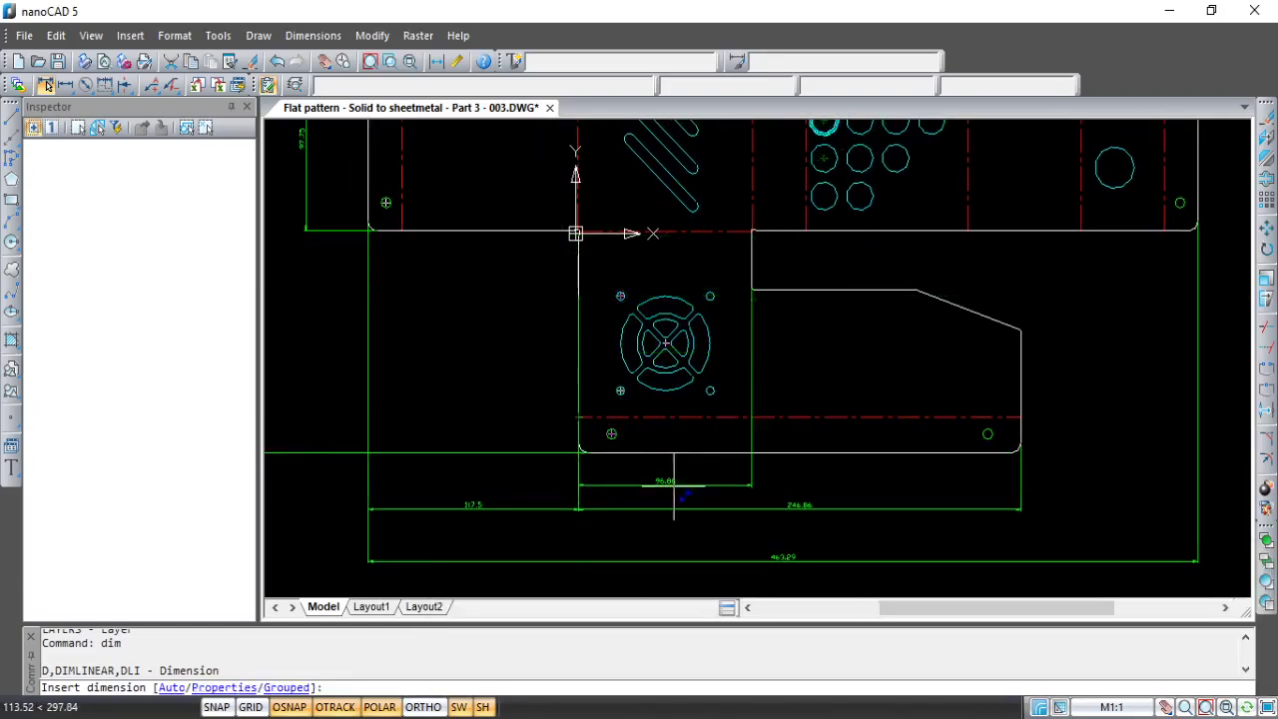
{"action": "left_click", "coordinate": [674, 487]}
Step: Add the 86.79 vertical notch dimension and an angular dimension on the chamfer
{"action": "middle_click_drag", "start_coordinate": [827, 434], "coordinate": [738, 447]}
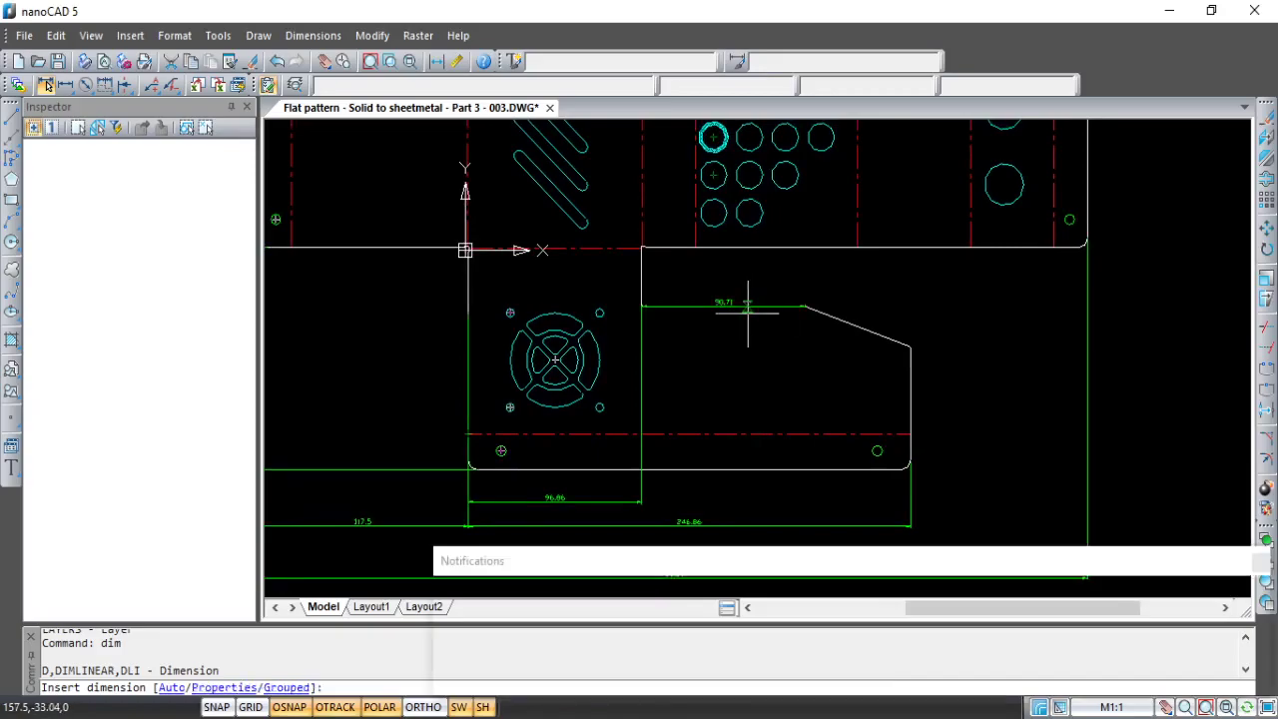
{"action": "left_click", "coordinate": [736, 467]}
{"action": "left_click", "coordinate": [986, 413]}
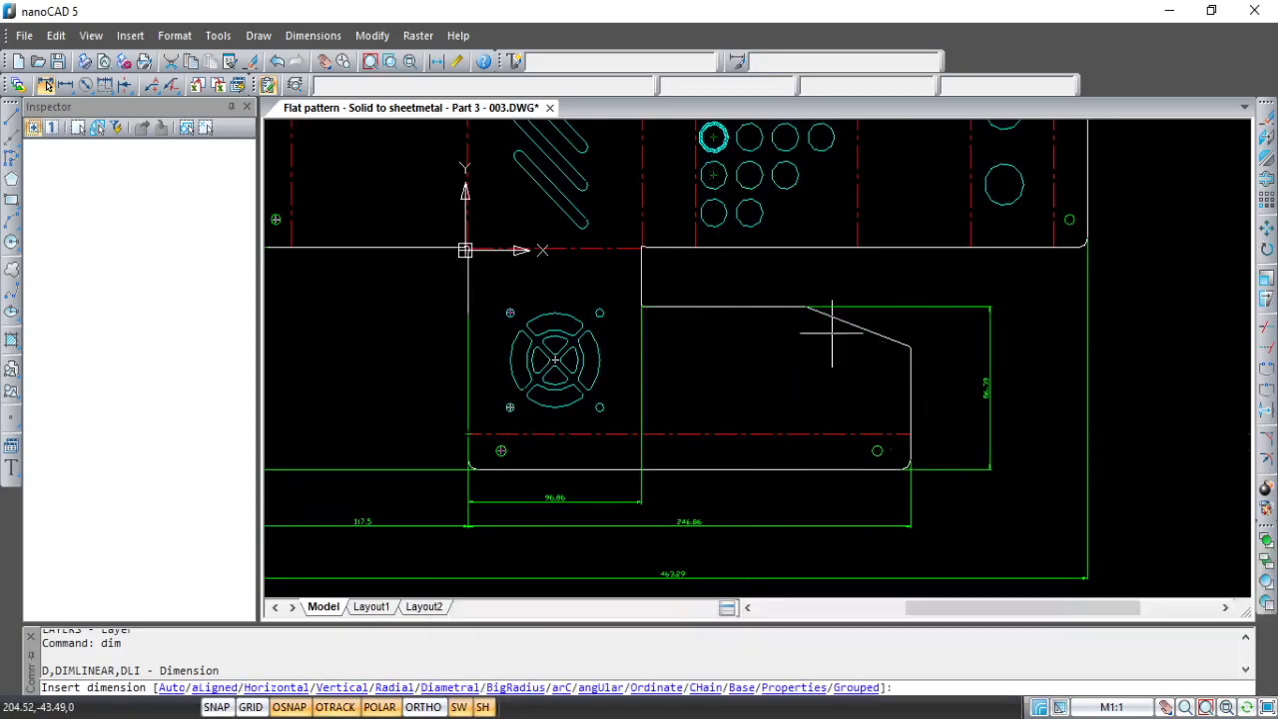
{"action": "left_click", "coordinate": [789, 305]}
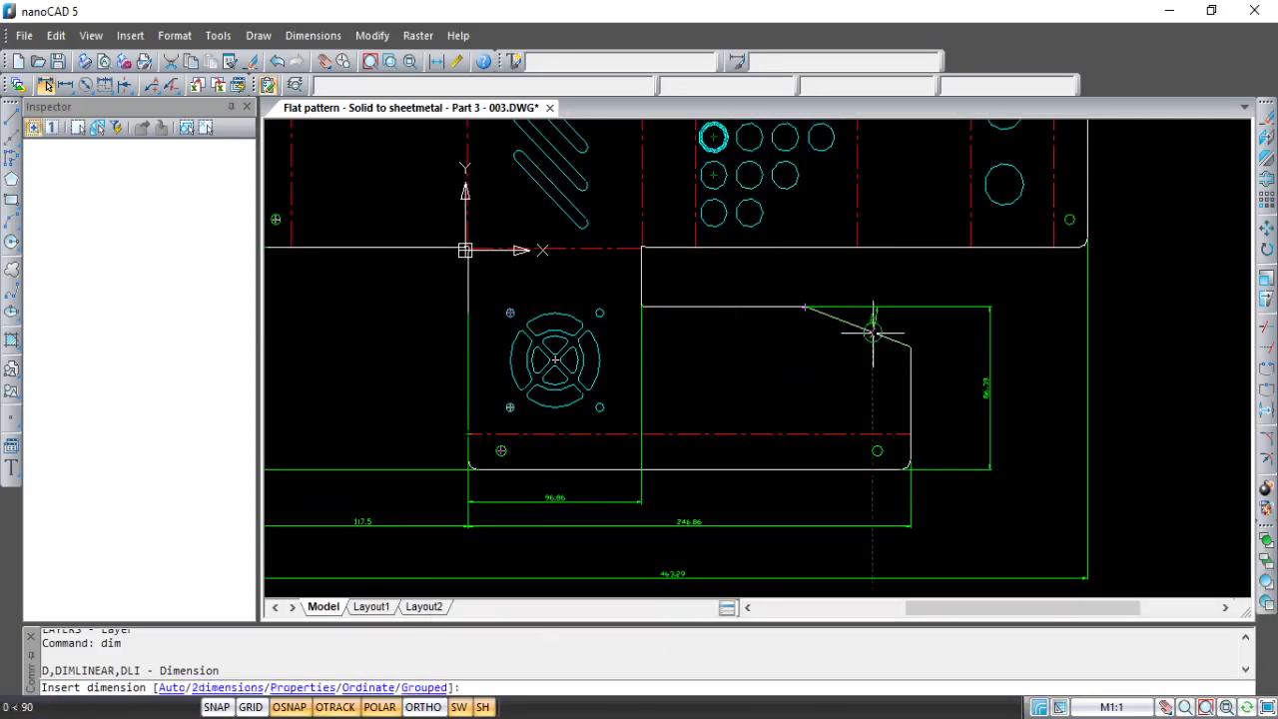
{"action": "left_click", "coordinate": [928, 333]}
{"action": "mouse_move", "coordinate": [940, 295]}
{"action": "middle_mouse_down"}
{"action": "mouse_move", "coordinate": [927, 386]}
{"action": "mouse_move", "coordinate": [889, 363]}
{"action": "middle_mouse_up"}
{"action": "scroll", "coordinate": [935, 408], "scroll_direction": "down", "scroll_amount": 2}
Step: Add two vertical dimensions along the left side of the flat pattern
{"action": "scroll", "coordinate": [892, 360], "scroll_direction": "down", "scroll_amount": 2}
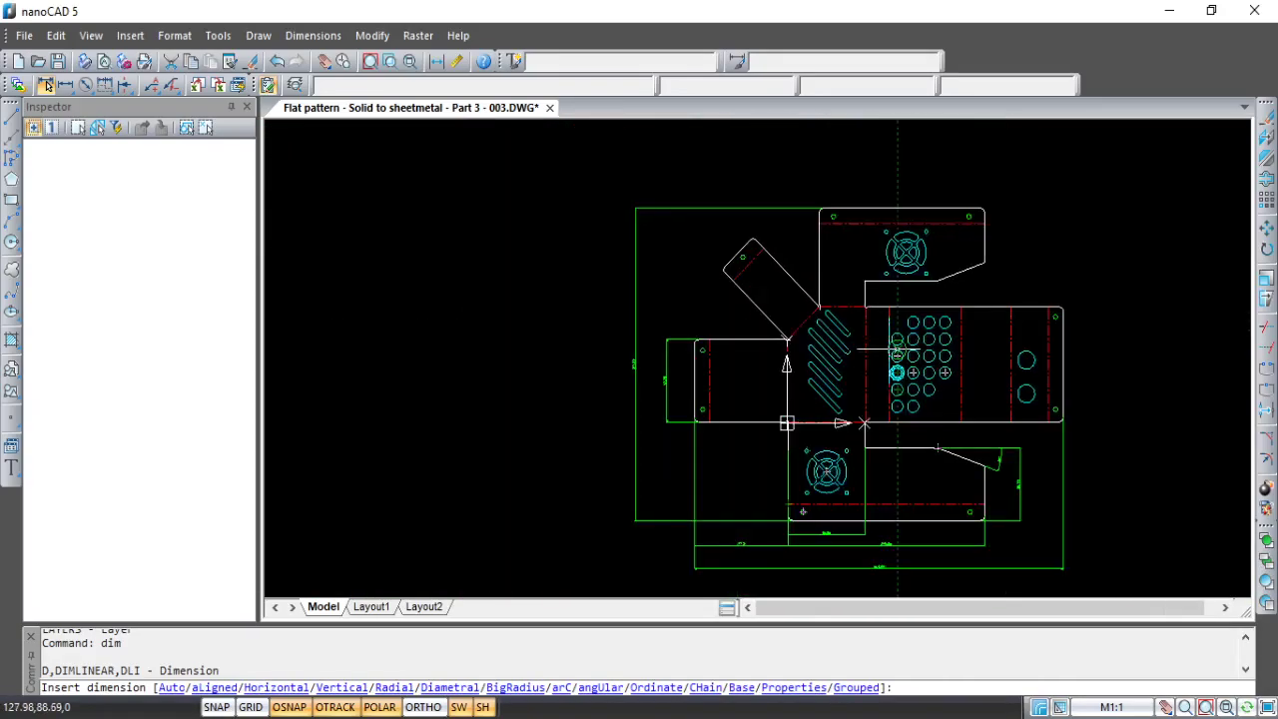
{"action": "left_click", "coordinate": [989, 317]}
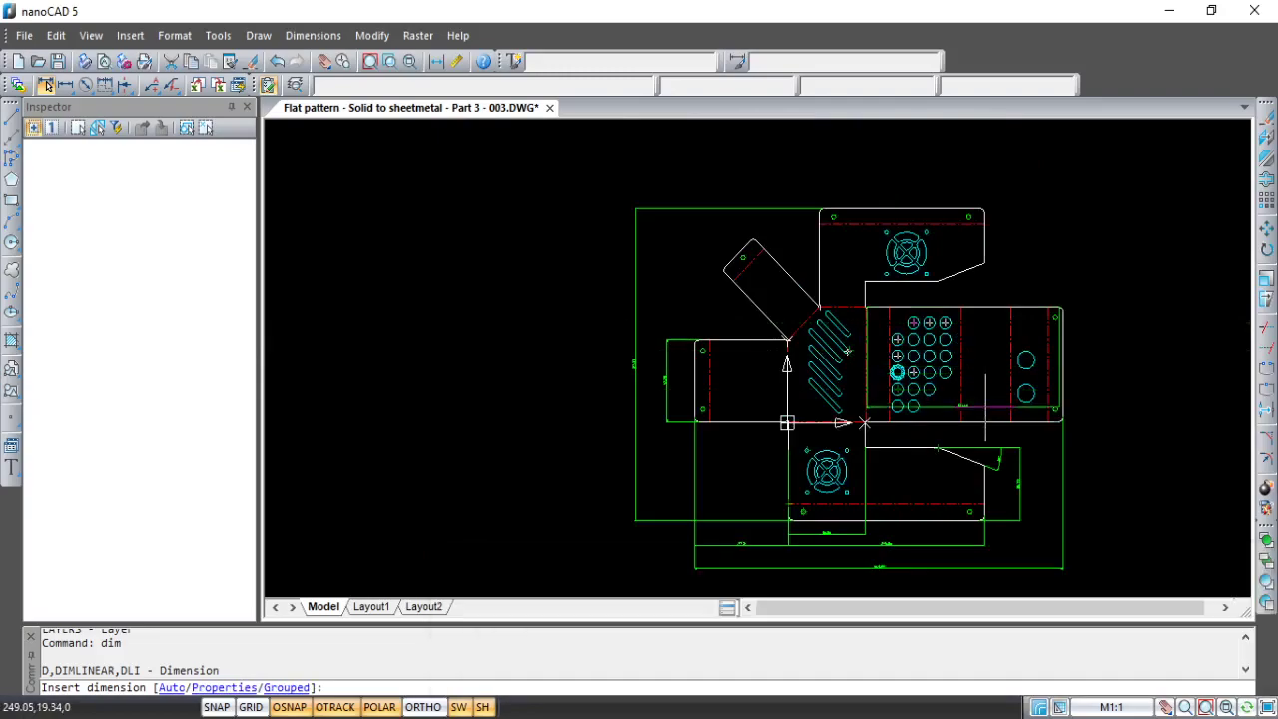
{"action": "left_click", "coordinate": [649, 367]}
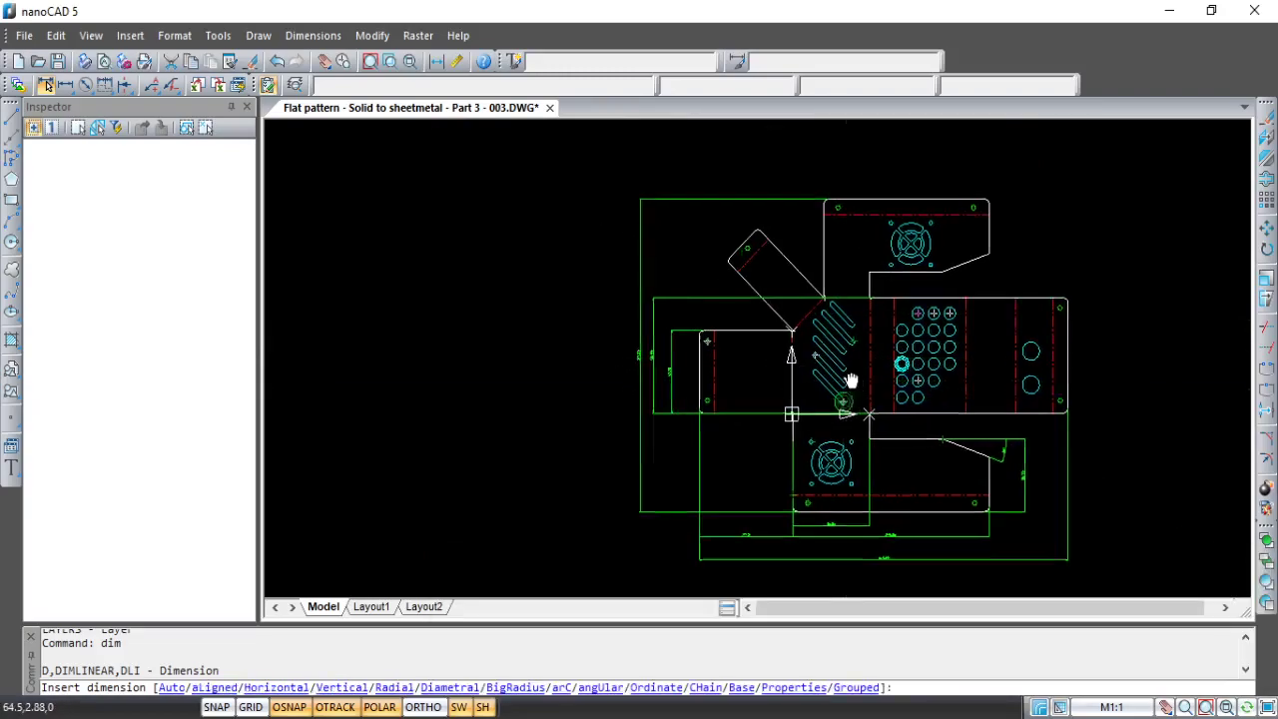
{"action": "middle_click_drag", "start_coordinate": [922, 450], "coordinate": [931, 369]}
{"action": "left_click", "coordinate": [951, 347]}
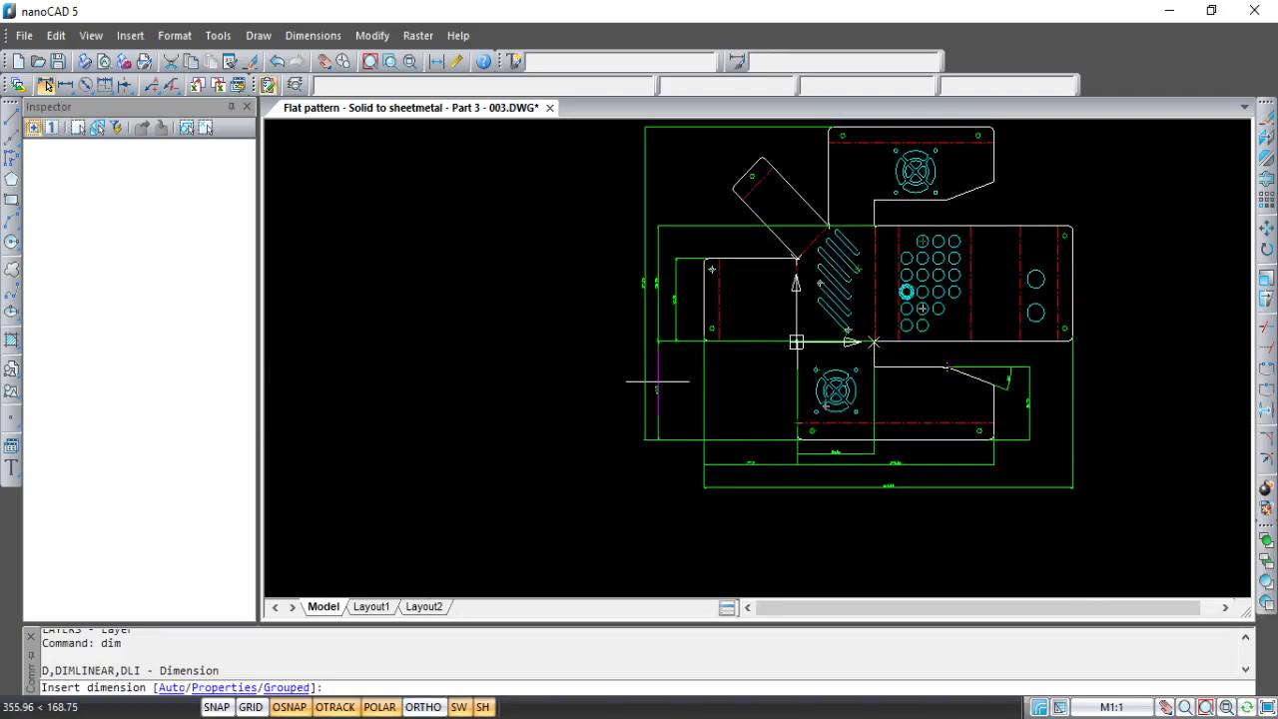
{"action": "left_click", "coordinate": [659, 375]}
Step: Add an aligned width dimension across the end of the slanted tab
{"action": "scroll", "coordinate": [768, 360], "scroll_direction": "up", "scroll_amount": 1}
{"action": "scroll", "coordinate": [739, 350], "scroll_direction": "up", "scroll_amount": 1}
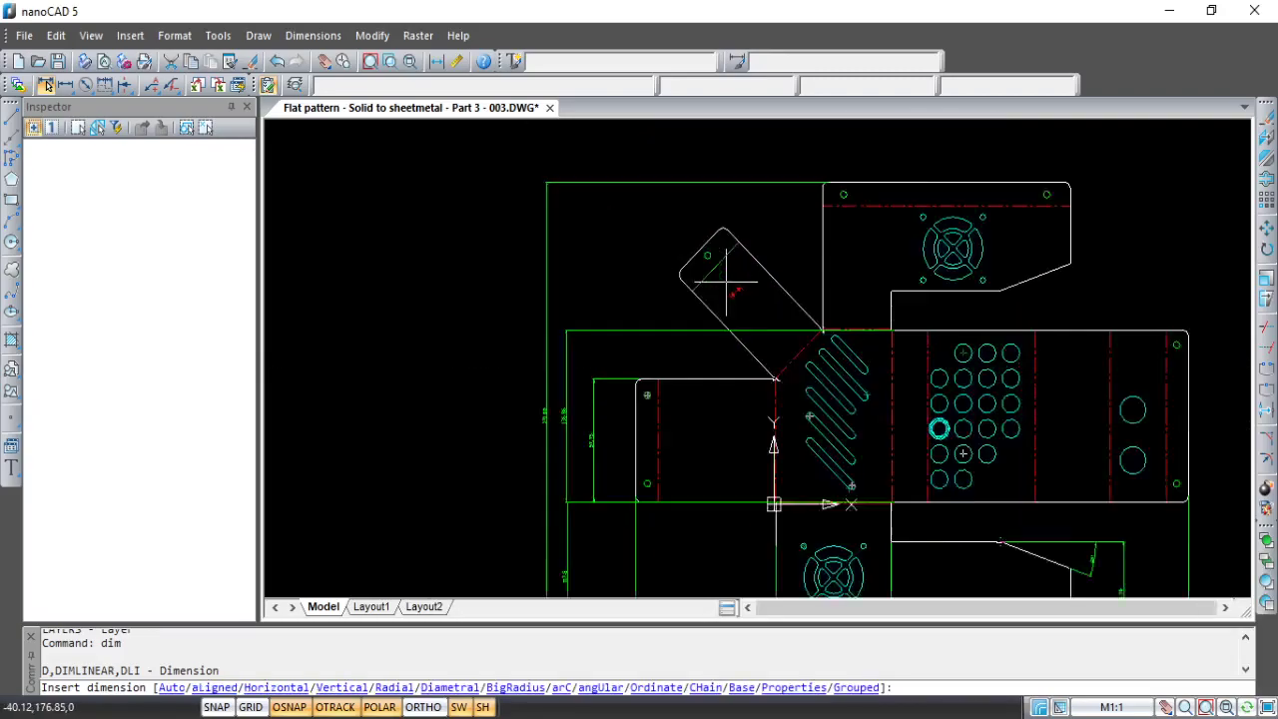
{"action": "scroll", "coordinate": [726, 282], "scroll_direction": "up", "scroll_amount": 1}
{"action": "left_click", "coordinate": [743, 346]}
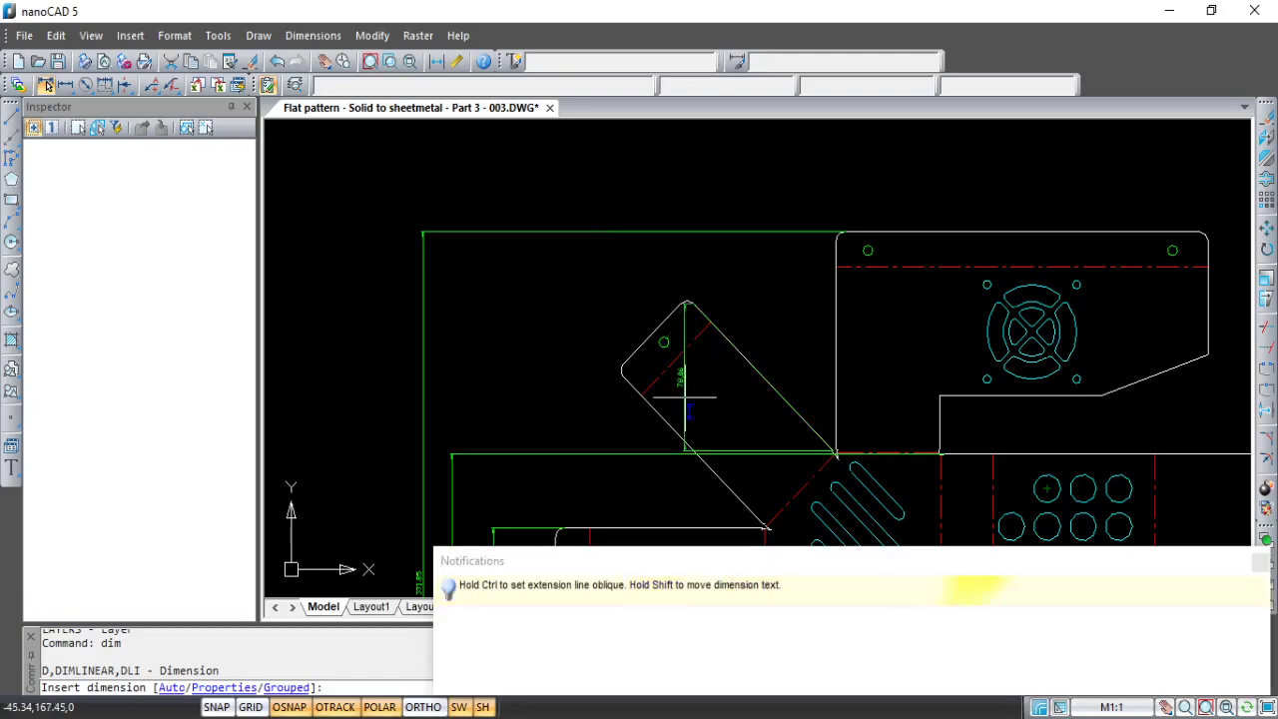
{"action": "left_click", "coordinate": [628, 298]}
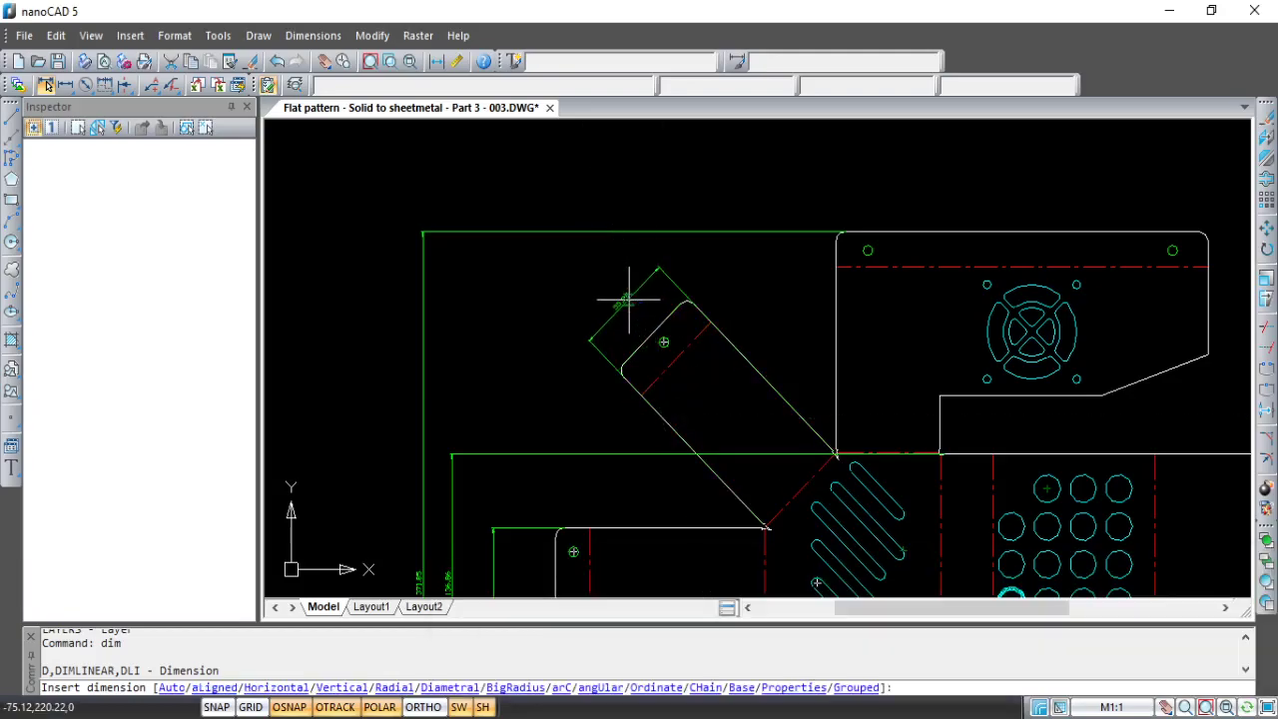
{"action": "mouse_move", "coordinate": [755, 382]}
{"action": "middle_mouse_down"}
{"action": "mouse_move", "coordinate": [736, 257]}
{"action": "mouse_move", "coordinate": [672, 206]}
{"action": "middle_mouse_up"}
{"action": "key", "text": "Escape"}
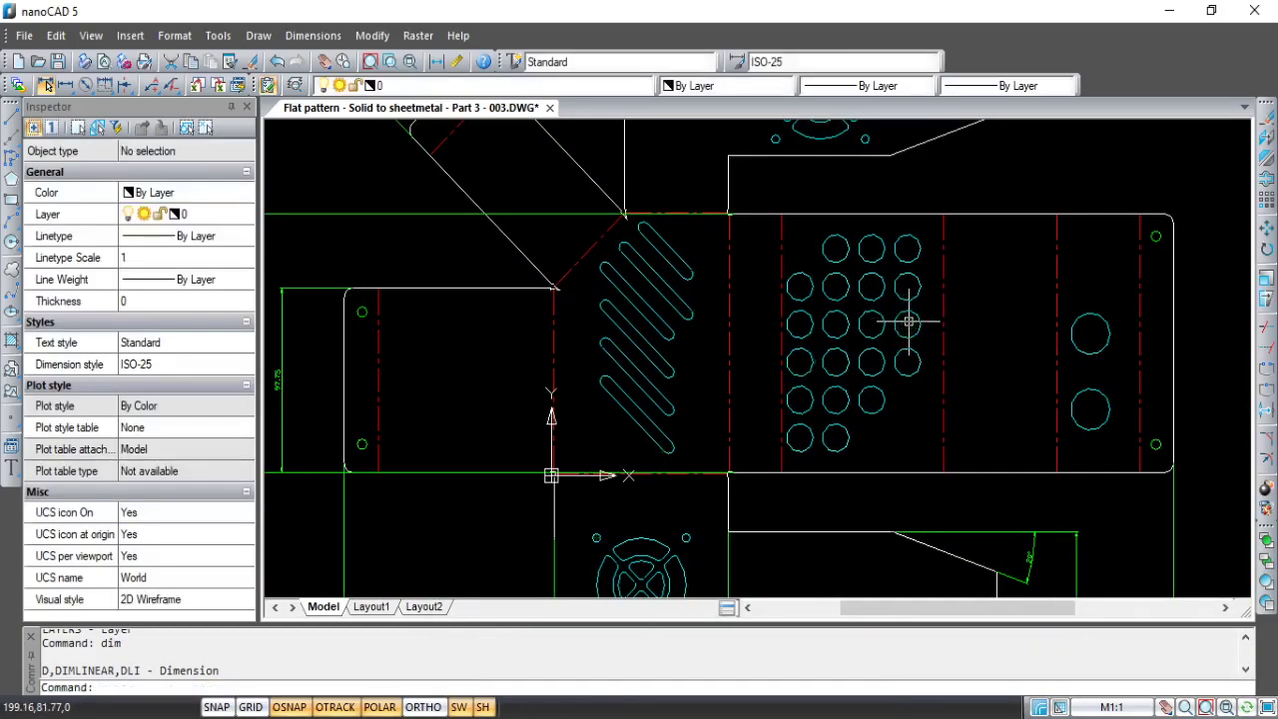
{"action": "scroll", "coordinate": [907, 322], "scroll_direction": "down", "scroll_amount": 2}
{"action": "scroll", "coordinate": [907, 323], "scroll_direction": "up", "scroll_amount": 1}
{"action": "scroll", "coordinate": [899, 294], "scroll_direction": "up", "scroll_amount": 2}
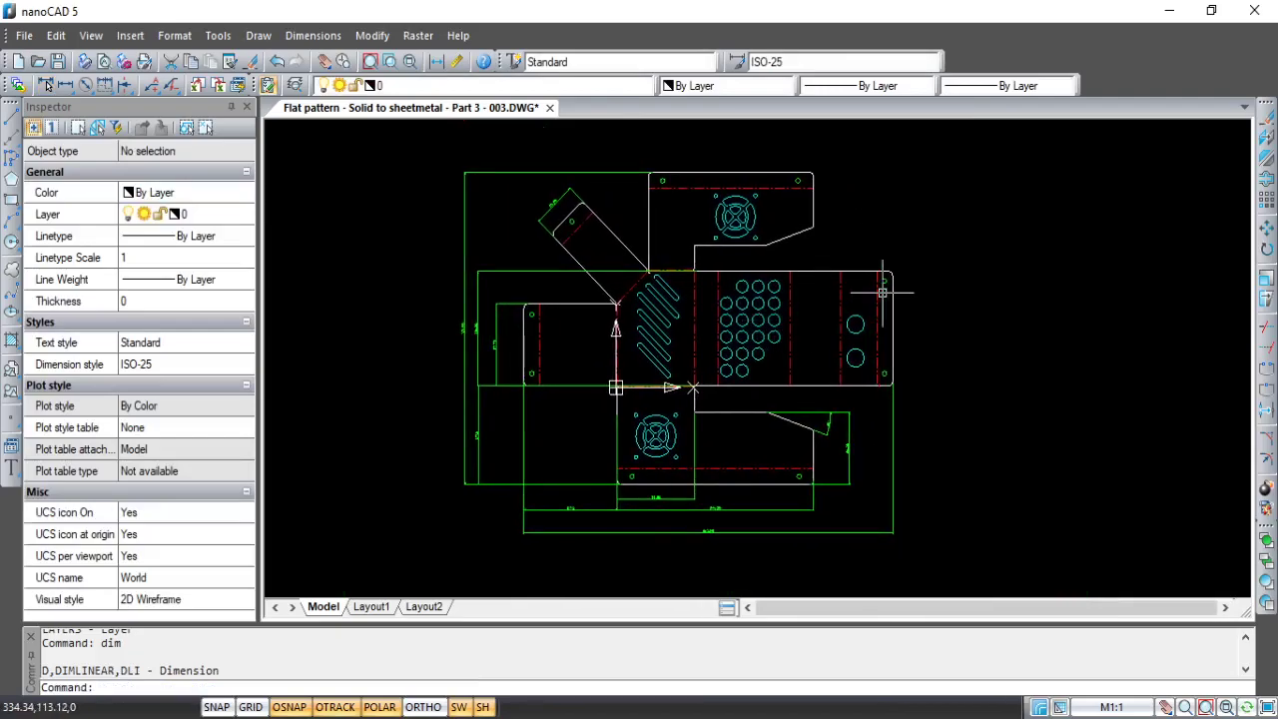
{"action": "scroll", "coordinate": [897, 288], "scroll_direction": "up", "scroll_amount": 1}
{"action": "middle_click_drag", "start_coordinate": [908, 279], "coordinate": [785, 336]}
{"action": "scroll", "coordinate": [785, 336], "scroll_direction": "up", "scroll_amount": 2}
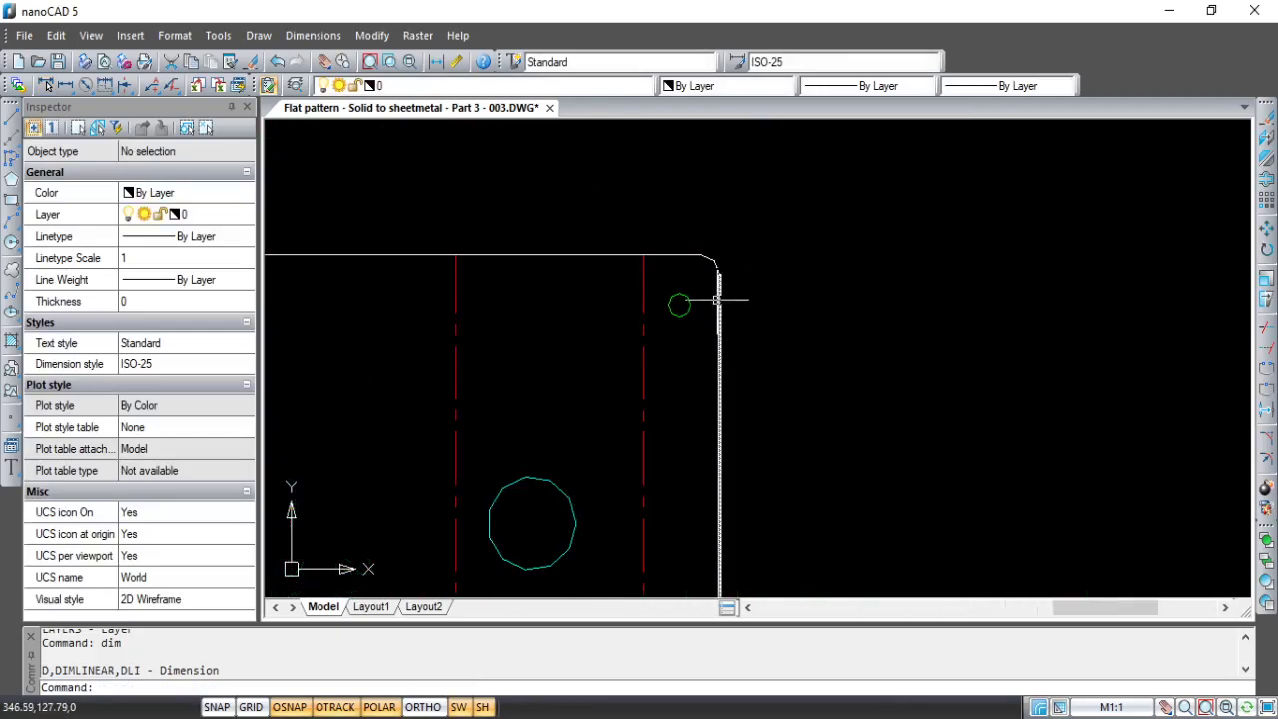
{"action": "type", "text": "dim"}
{"action": "key", "text": "Return"}
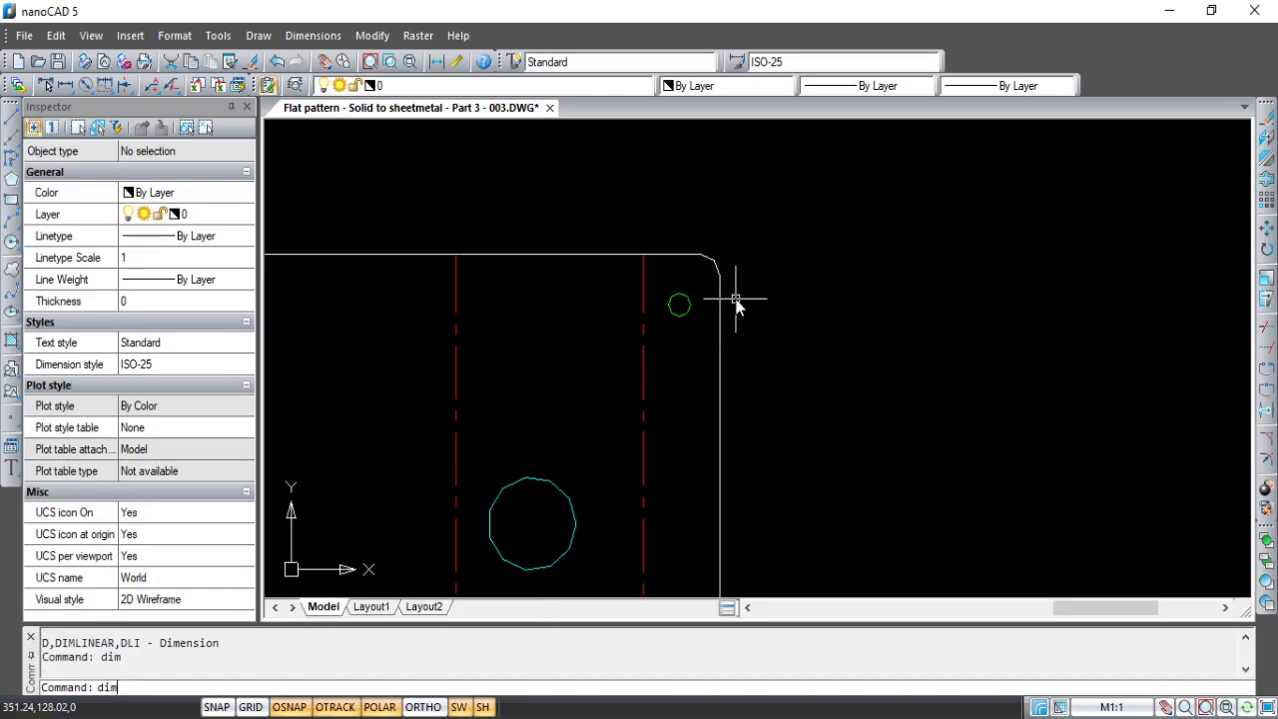
{"action": "scroll", "coordinate": [689, 305], "scroll_direction": "up", "scroll_amount": 2}
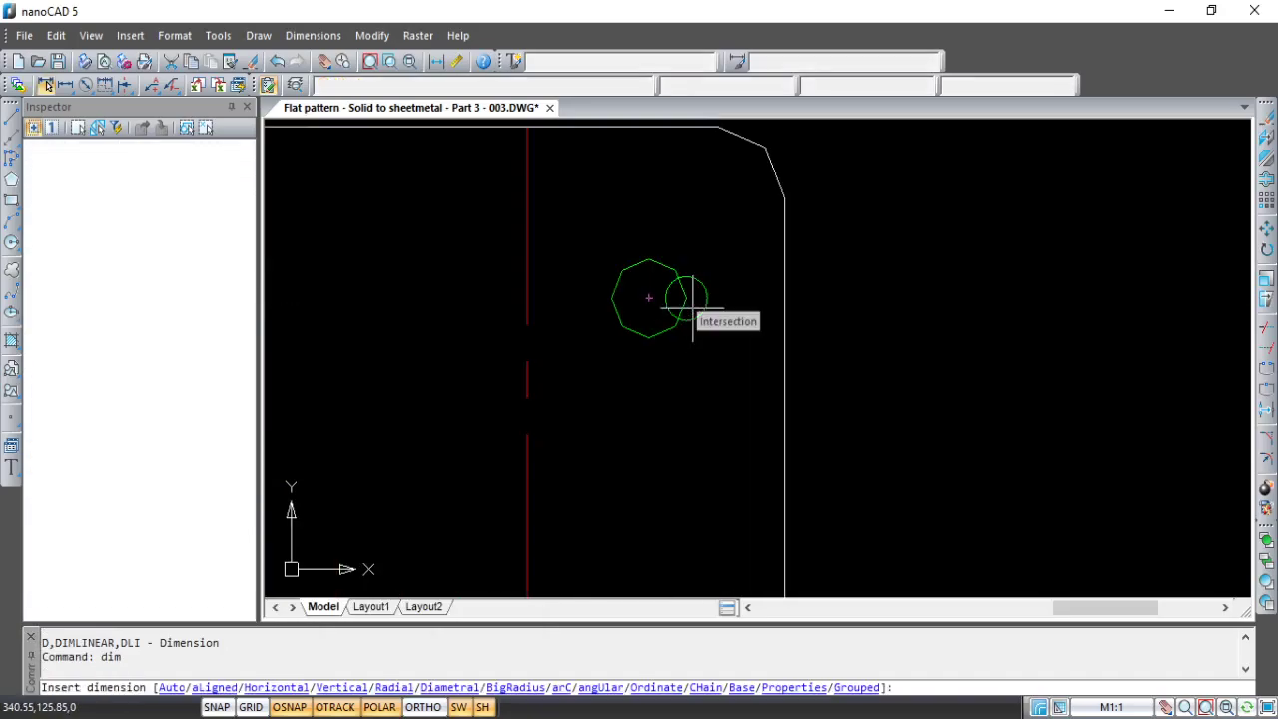
{"action": "left_click", "coordinate": [642, 257]}
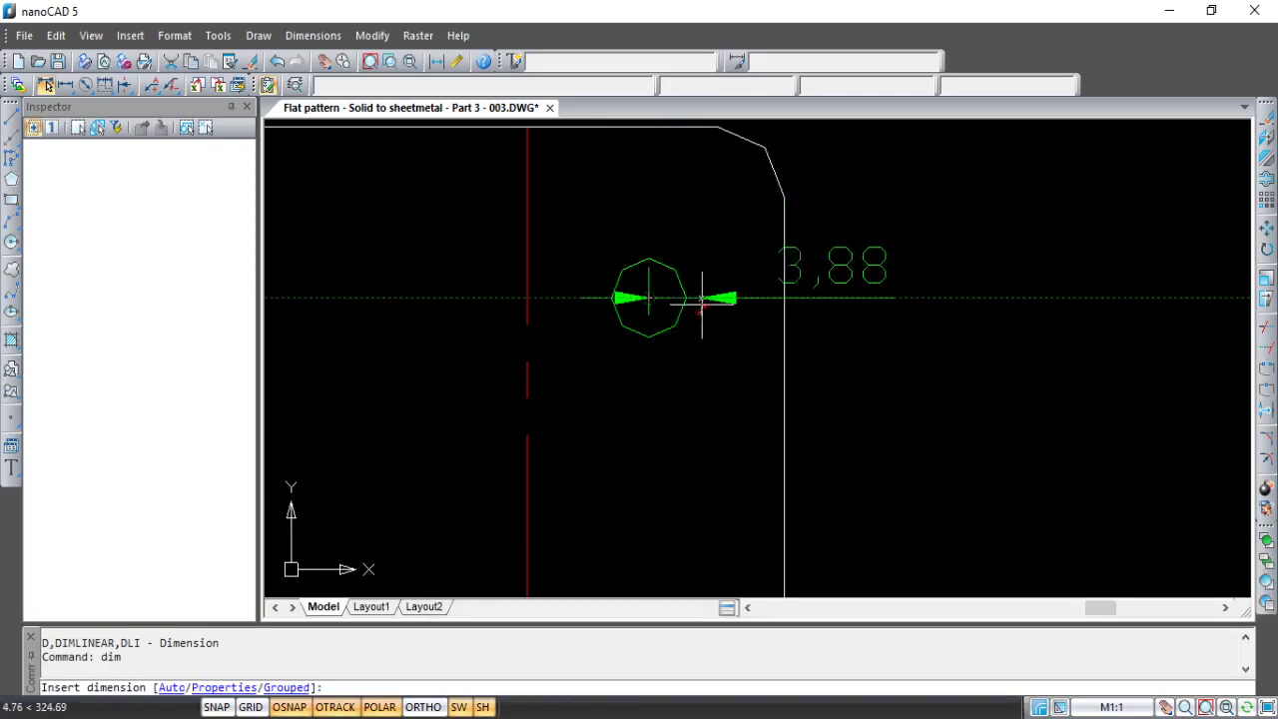
{"action": "left_click", "coordinate": [671, 336]}
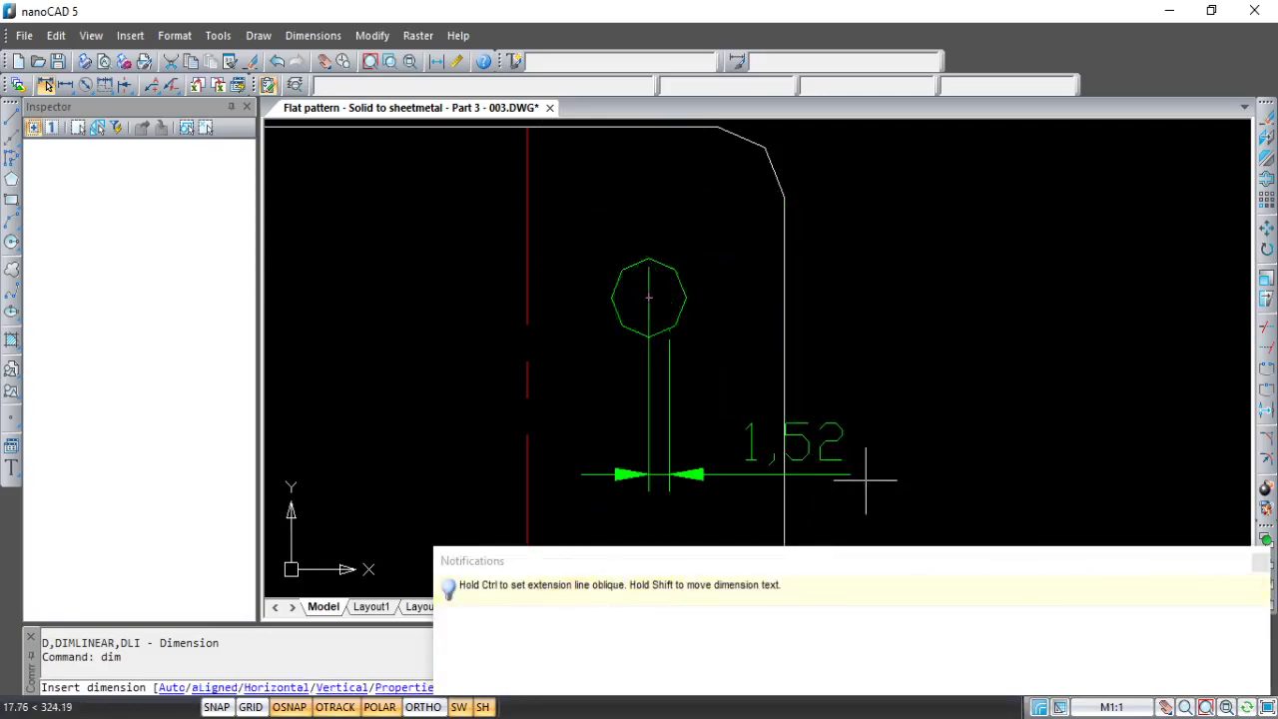
{"action": "key", "text": "Escape"}
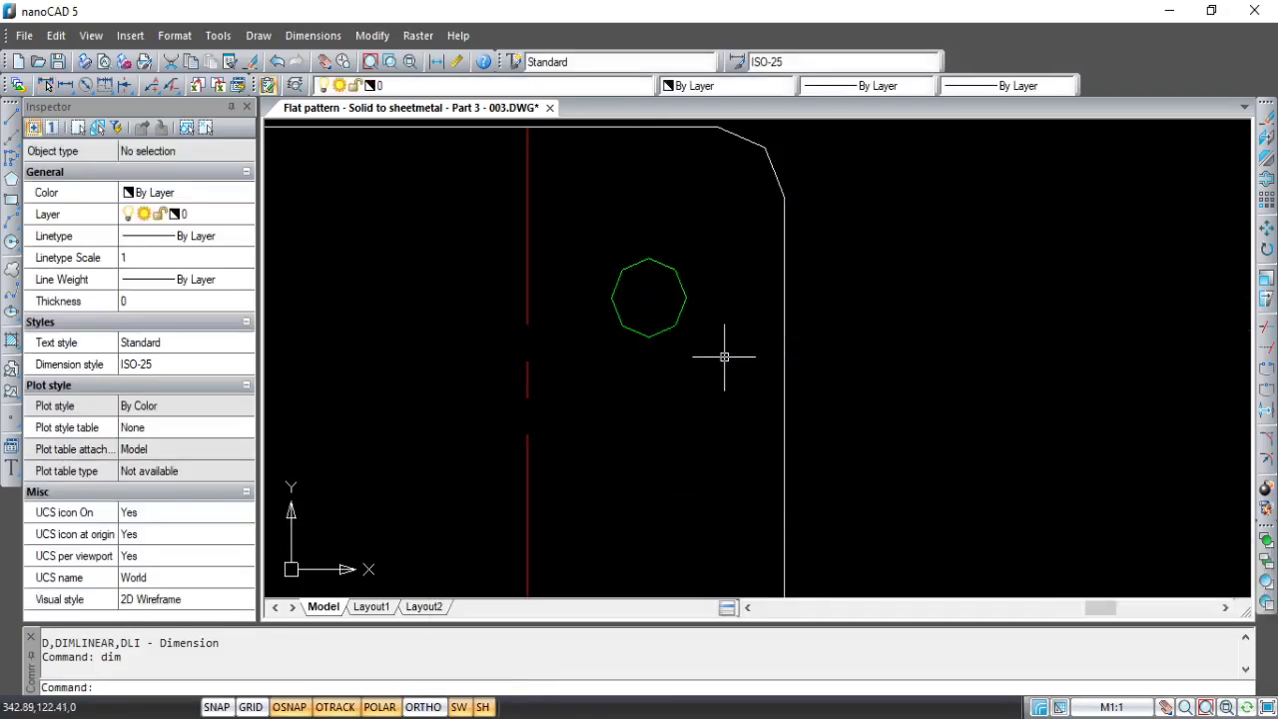
{"action": "type", "text": "dim"}
{"action": "key", "text": "Return"}
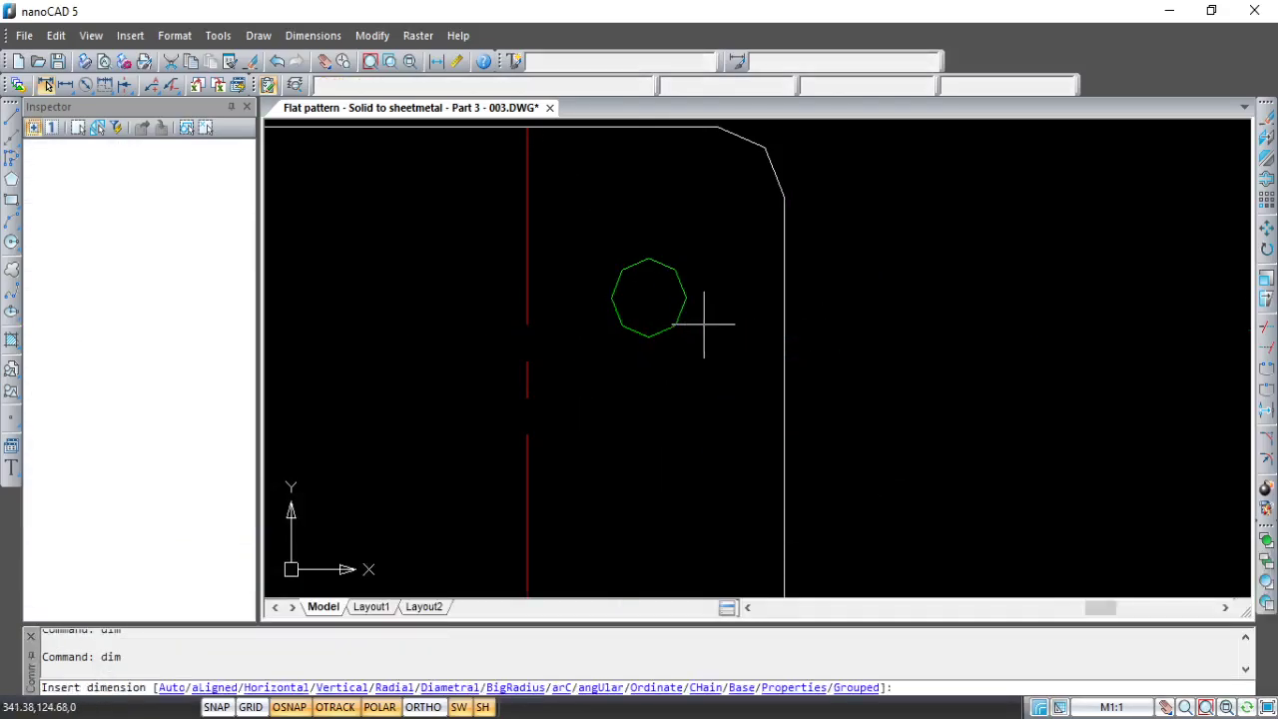
{"action": "left_click", "coordinate": [611, 296]}
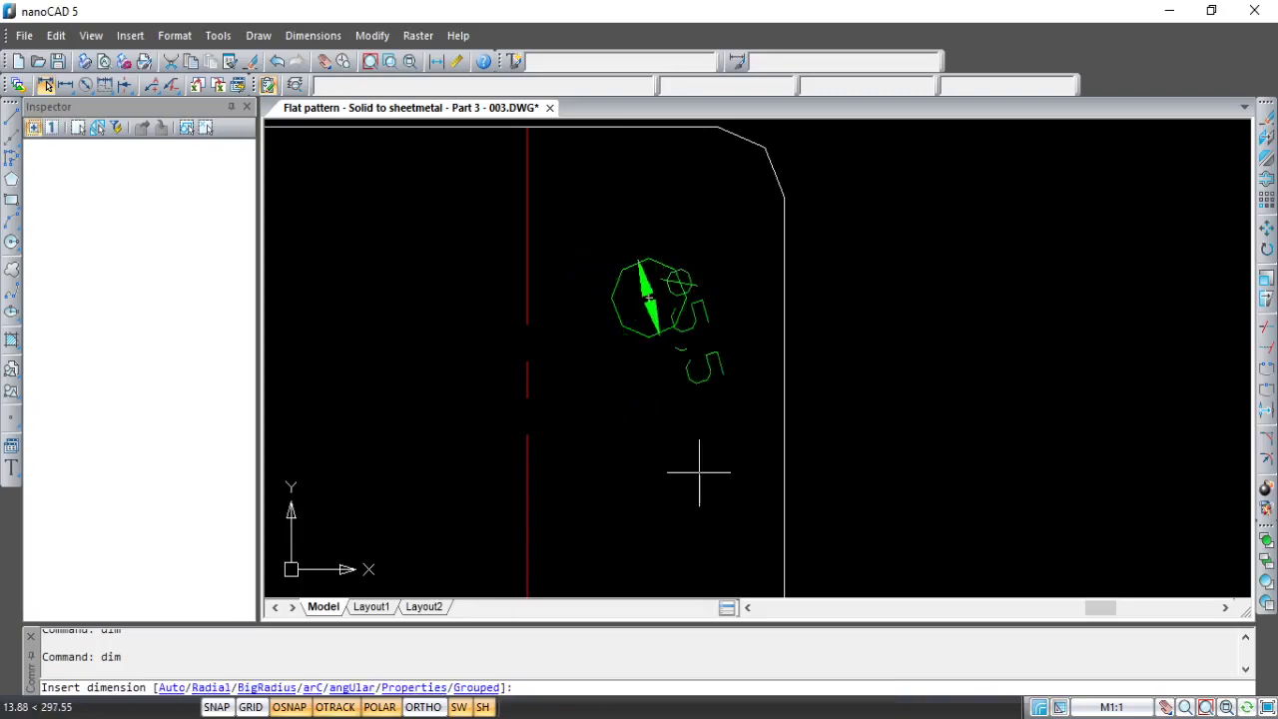
{"action": "scroll", "coordinate": [807, 363], "scroll_direction": "down", "scroll_amount": 2}
{"action": "left_click", "coordinate": [773, 348]}
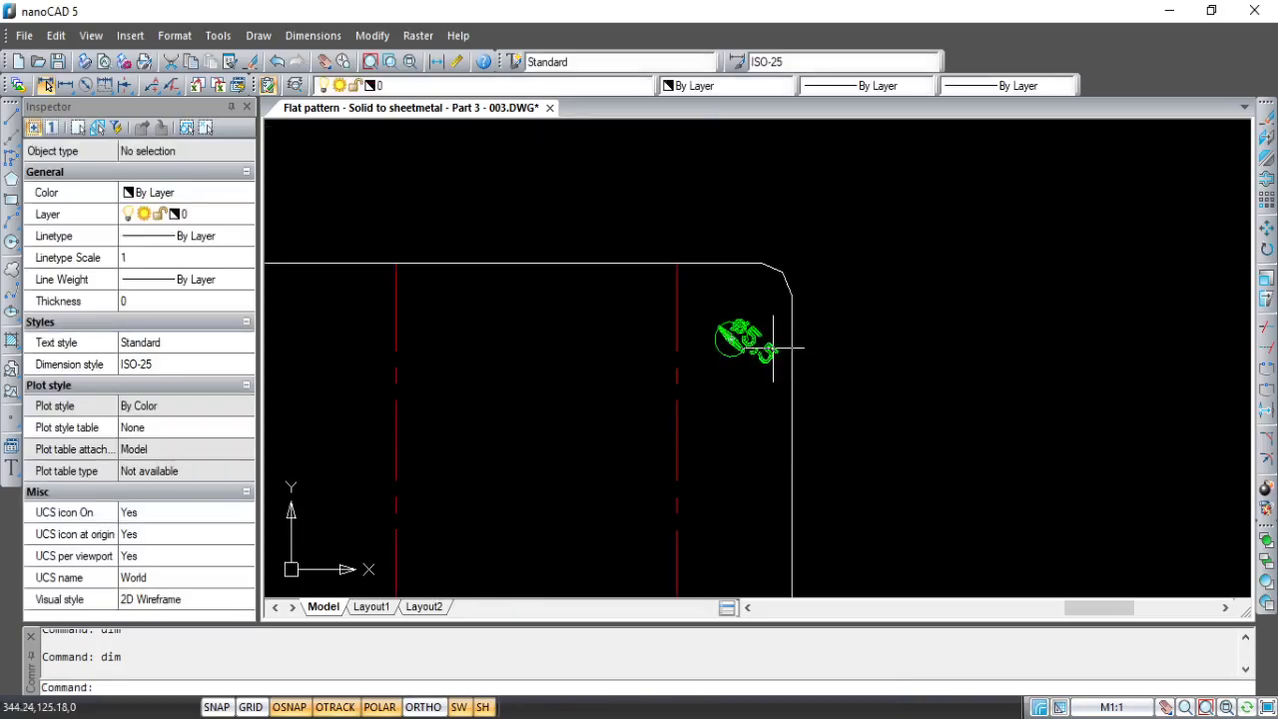
{"action": "left_click", "coordinate": [765, 342]}
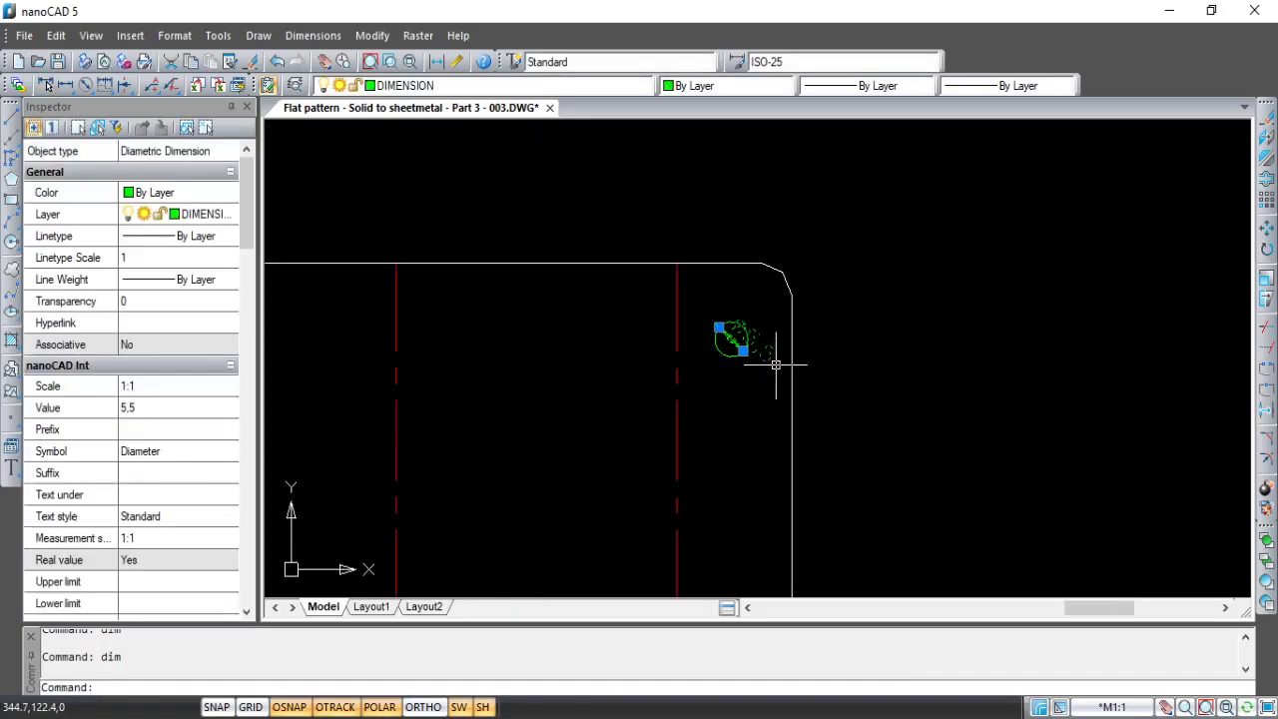
{"action": "left_click", "coordinate": [743, 350]}
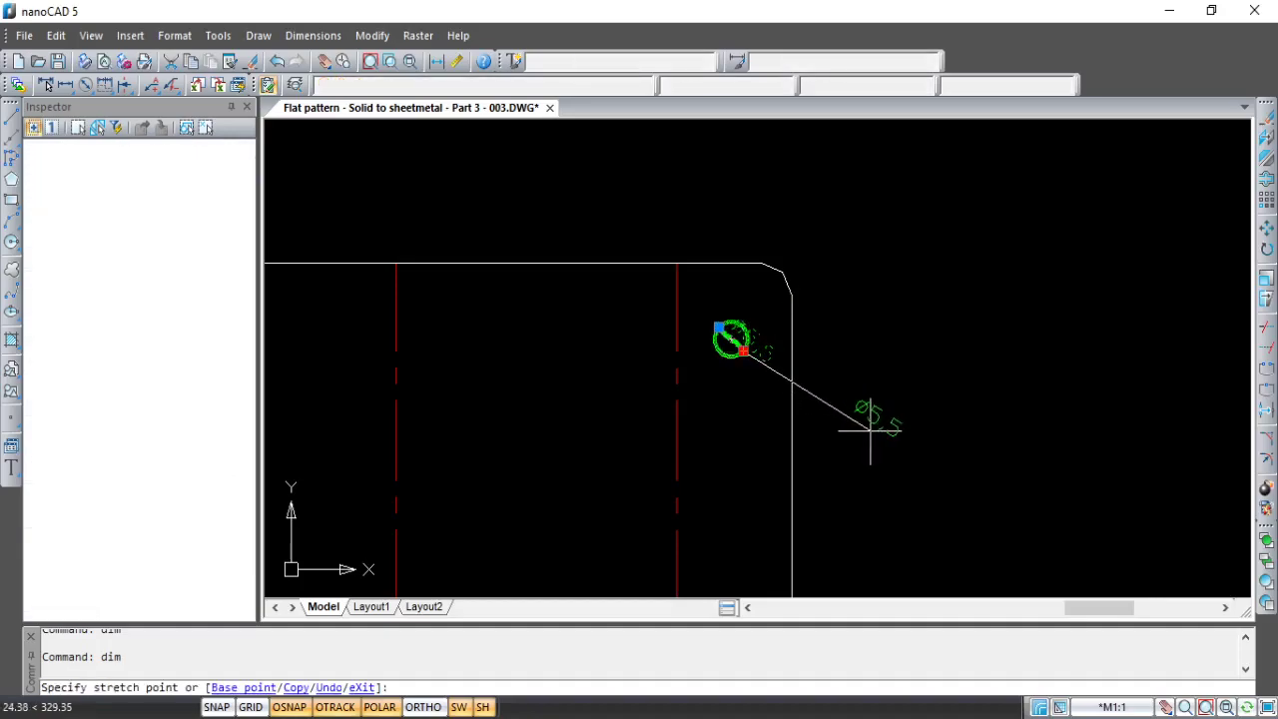
{"action": "key", "text": "Escape"}
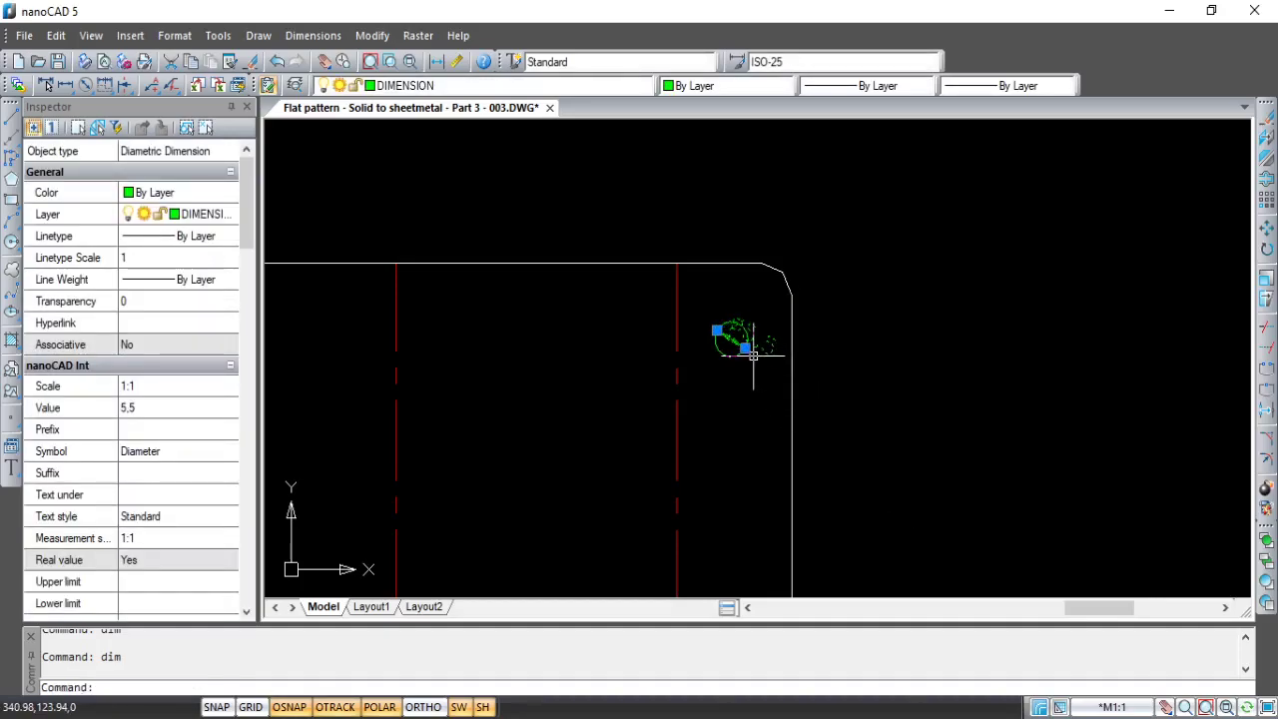
{"action": "left_click", "coordinate": [717, 329]}
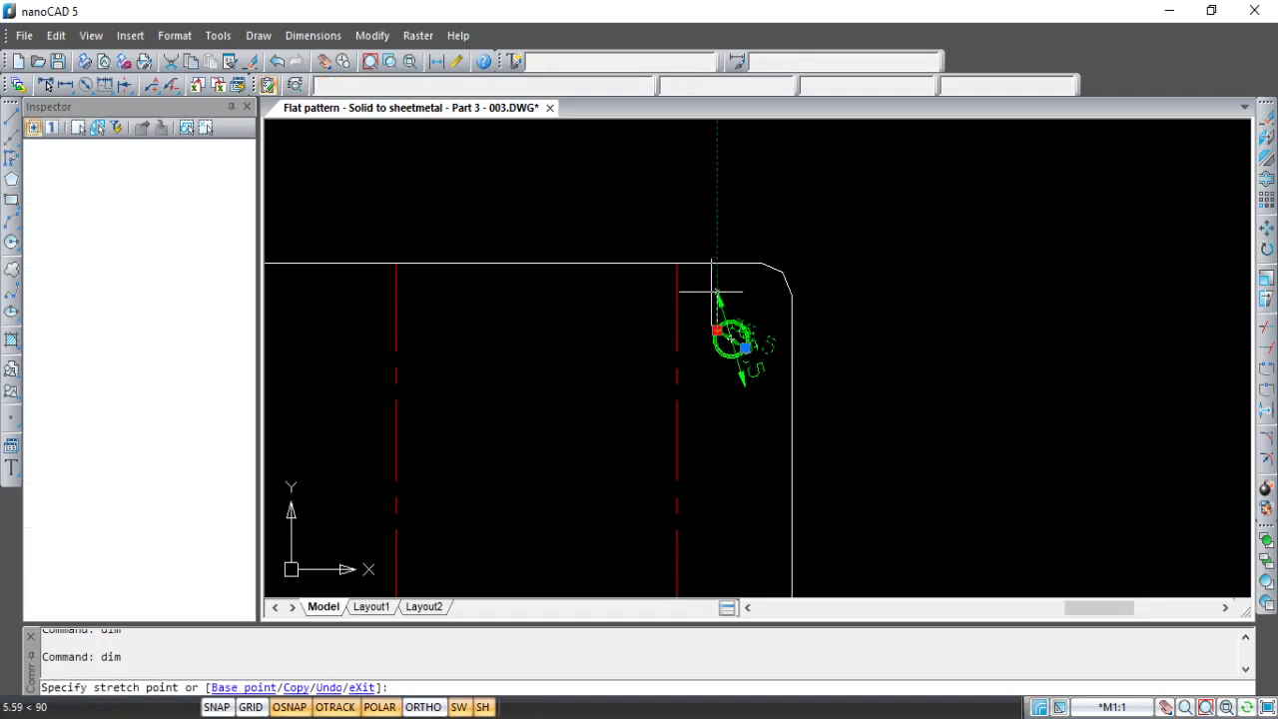
{"action": "key", "text": "Escape"}
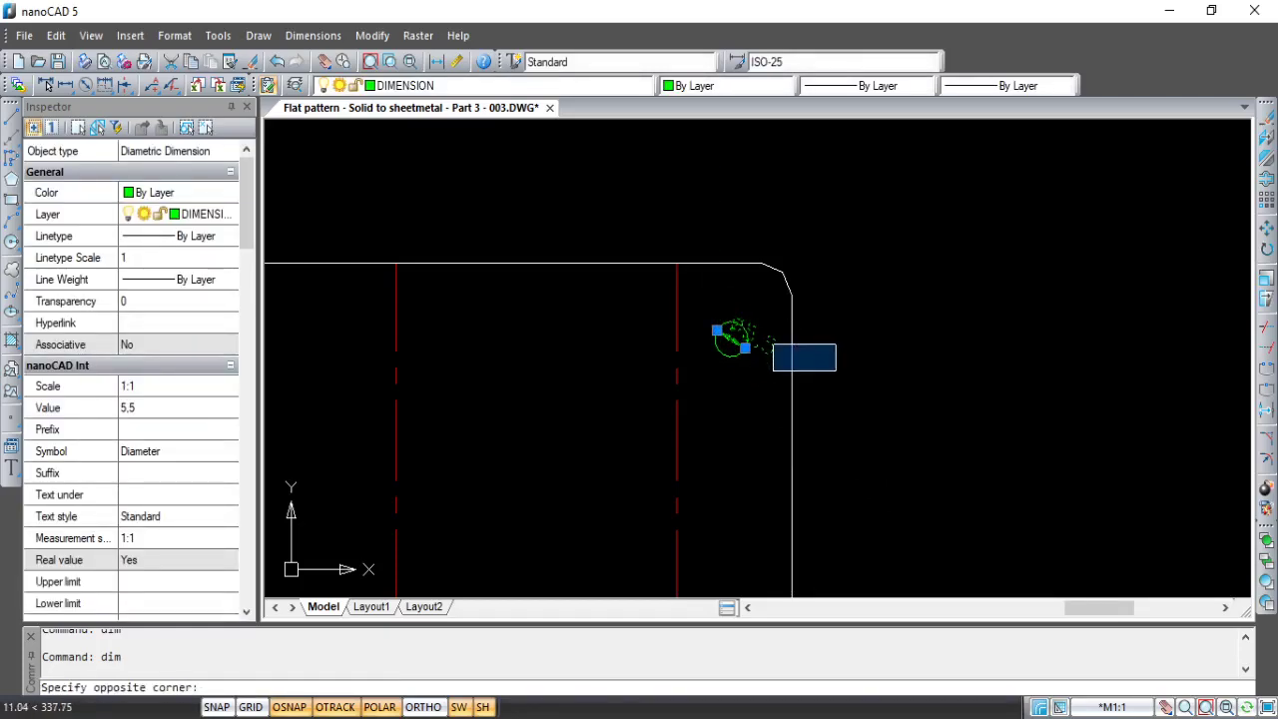
{"action": "left_click", "coordinate": [835, 370]}
{"action": "left_click", "coordinate": [772, 345]}
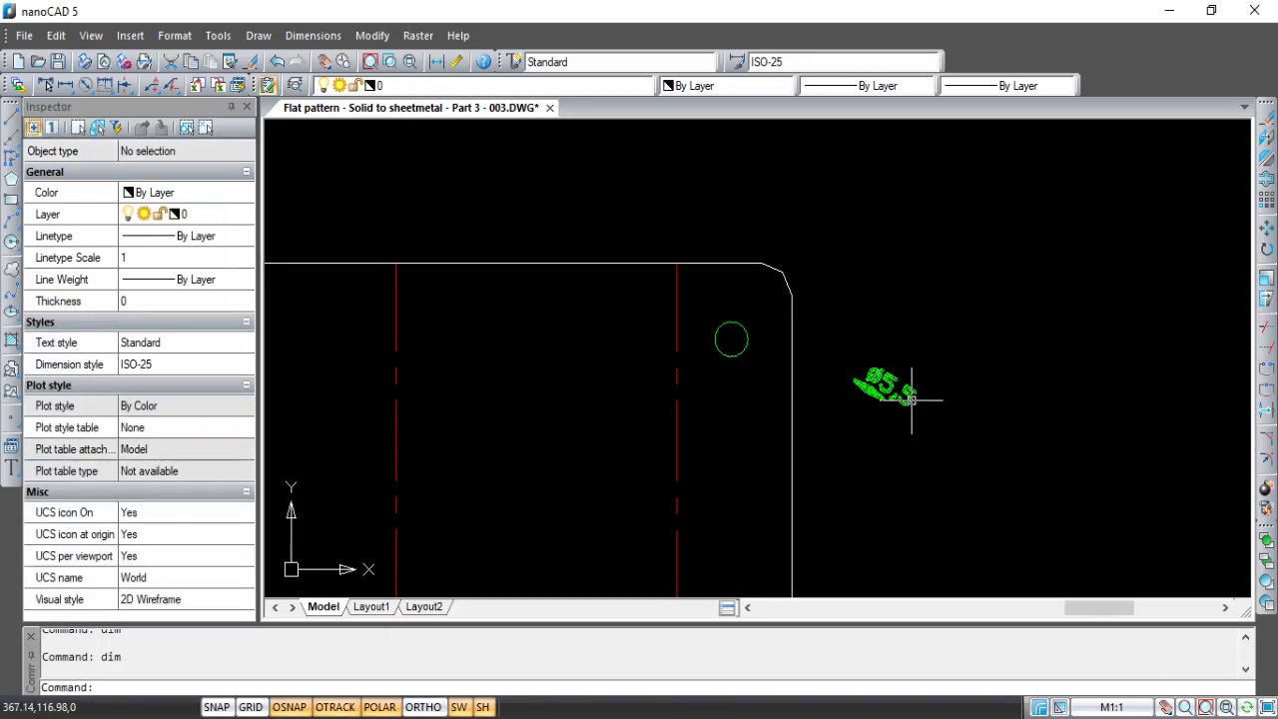
{"action": "left_click", "coordinate": [911, 399]}
{"action": "type", "text": "e"}
{"action": "key", "text": "Return"}
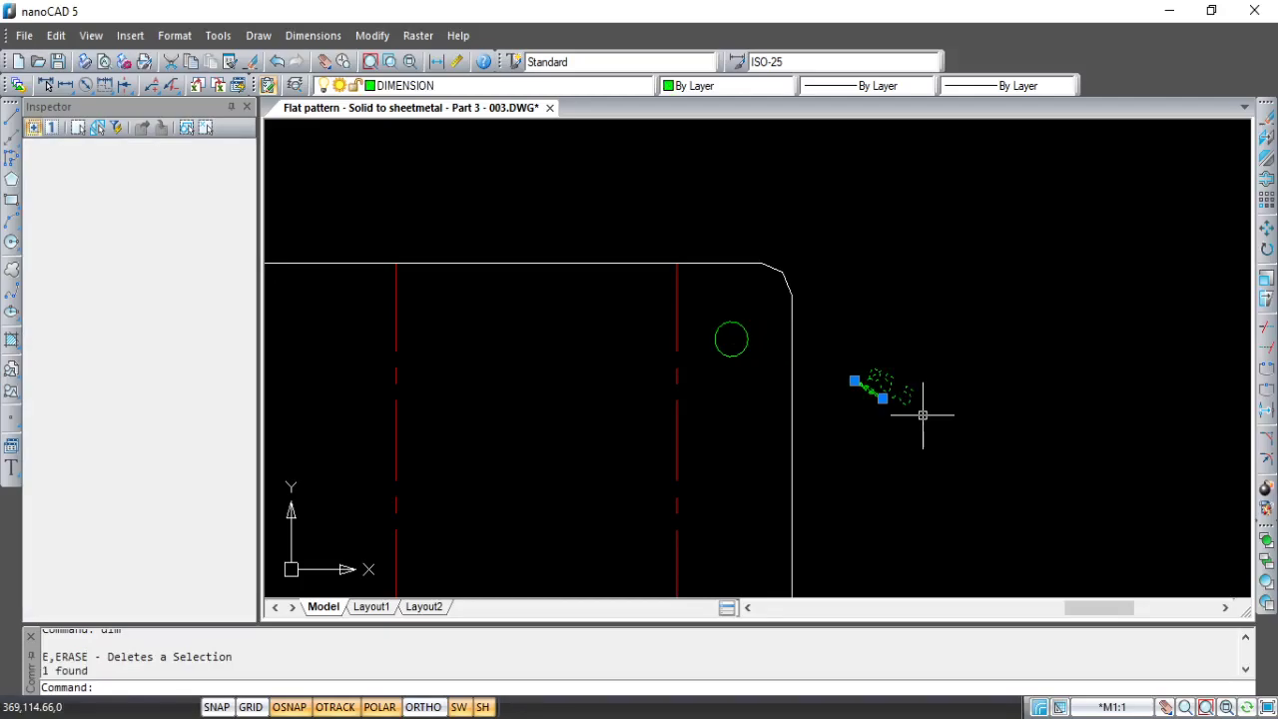
{"action": "scroll", "coordinate": [722, 340], "scroll_direction": "up", "scroll_amount": 2}
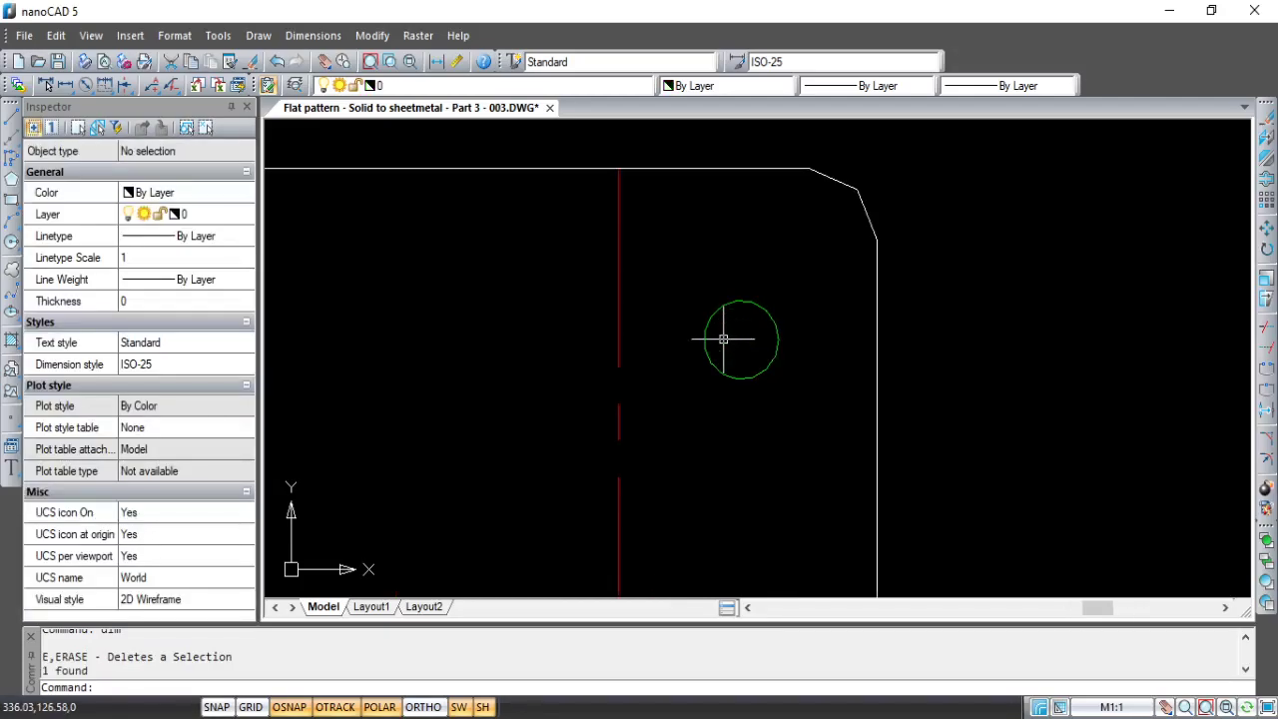
{"action": "type", "text": "dim"}
Step: Add diameter dimensions to the ⌀5.5, Ø15 and large Ø22 holes
{"action": "key", "text": "Return"}
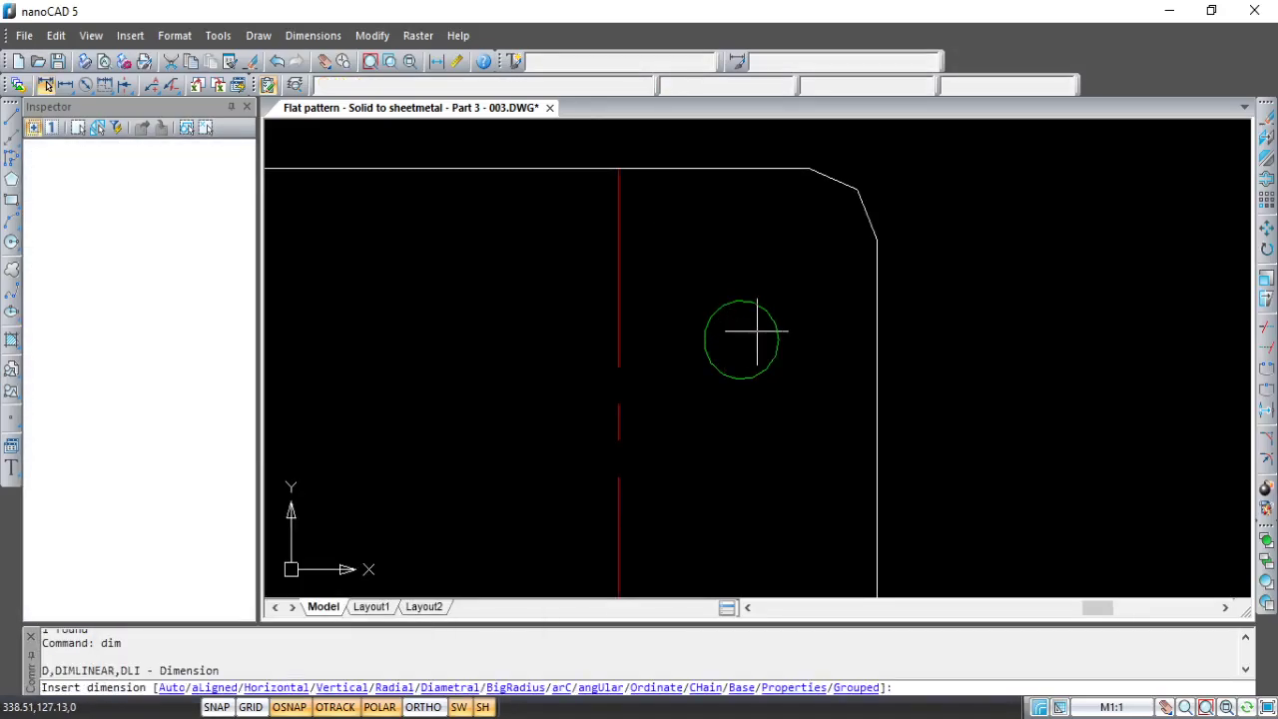
{"action": "left_click", "coordinate": [771, 330]}
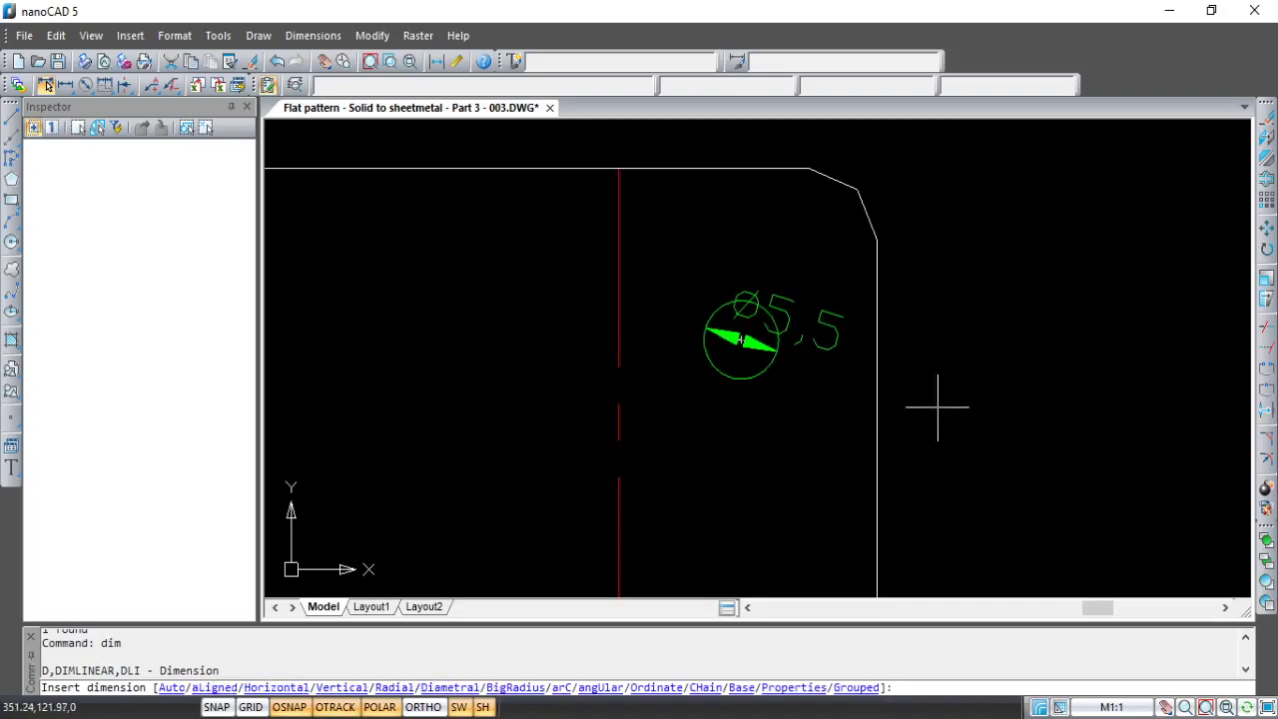
{"action": "scroll", "coordinate": [822, 371], "scroll_direction": "down", "scroll_amount": 2}
{"action": "scroll", "coordinate": [862, 228], "scroll_direction": "down", "scroll_amount": 1}
{"action": "scroll", "coordinate": [870, 428], "scroll_direction": "up", "scroll_amount": 1}
{"action": "scroll", "coordinate": [871, 424], "scroll_direction": "up", "scroll_amount": 3}
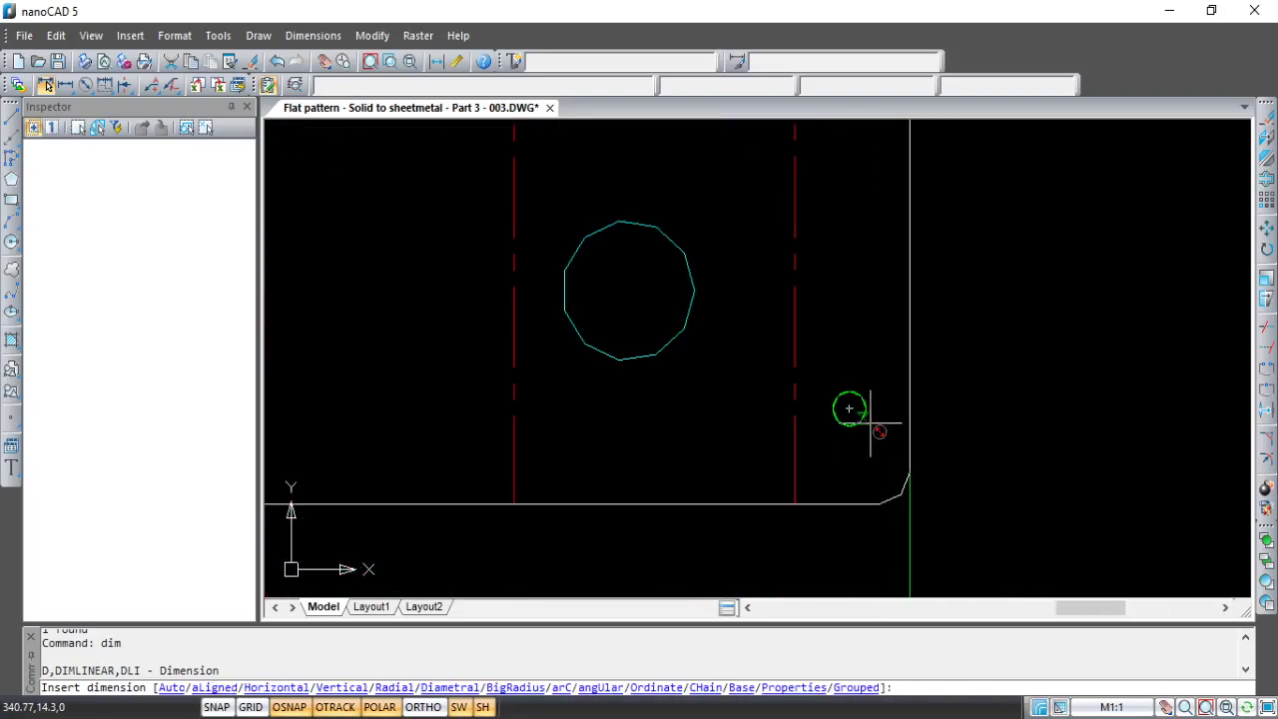
{"action": "scroll", "coordinate": [869, 423], "scroll_direction": "down", "scroll_amount": 1}
{"action": "scroll", "coordinate": [864, 420], "scroll_direction": "down", "scroll_amount": 2}
{"action": "scroll", "coordinate": [785, 385], "scroll_direction": "up", "scroll_amount": 3}
{"action": "scroll", "coordinate": [785, 385], "scroll_direction": "up", "scroll_amount": 1}
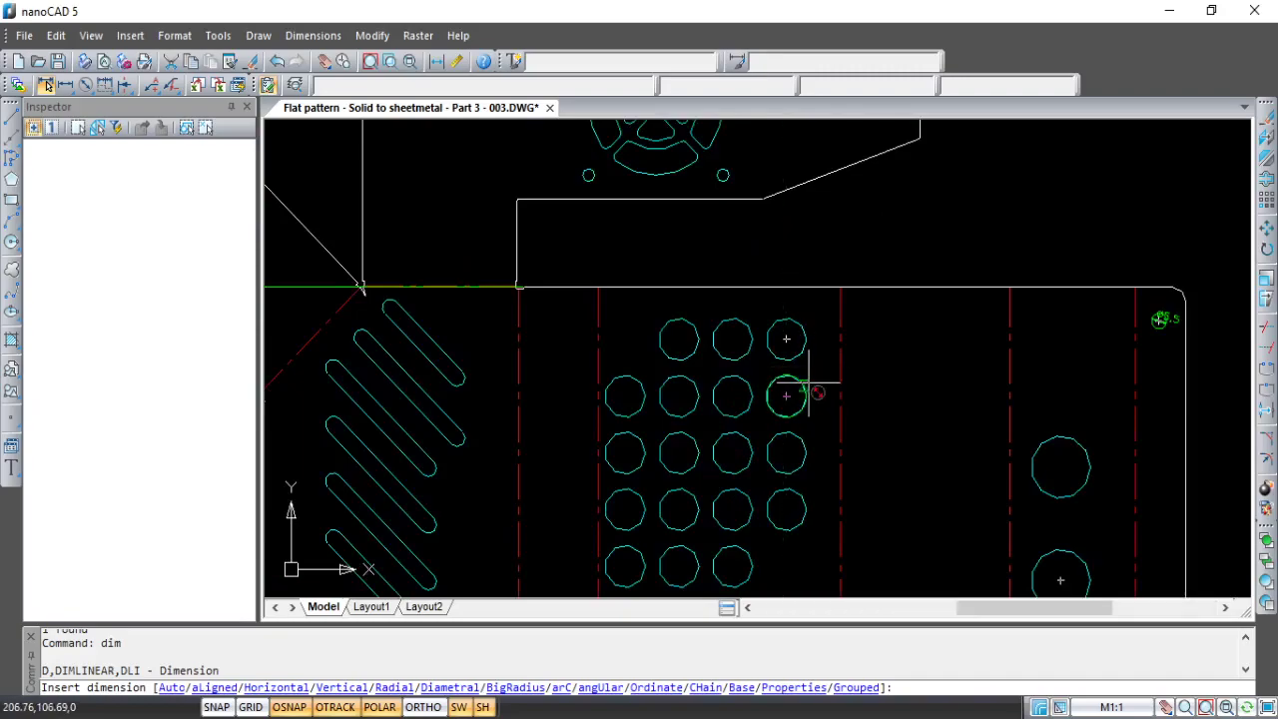
{"action": "left_click", "coordinate": [805, 384]}
{"action": "scroll", "coordinate": [825, 389], "scroll_direction": "up", "scroll_amount": 4}
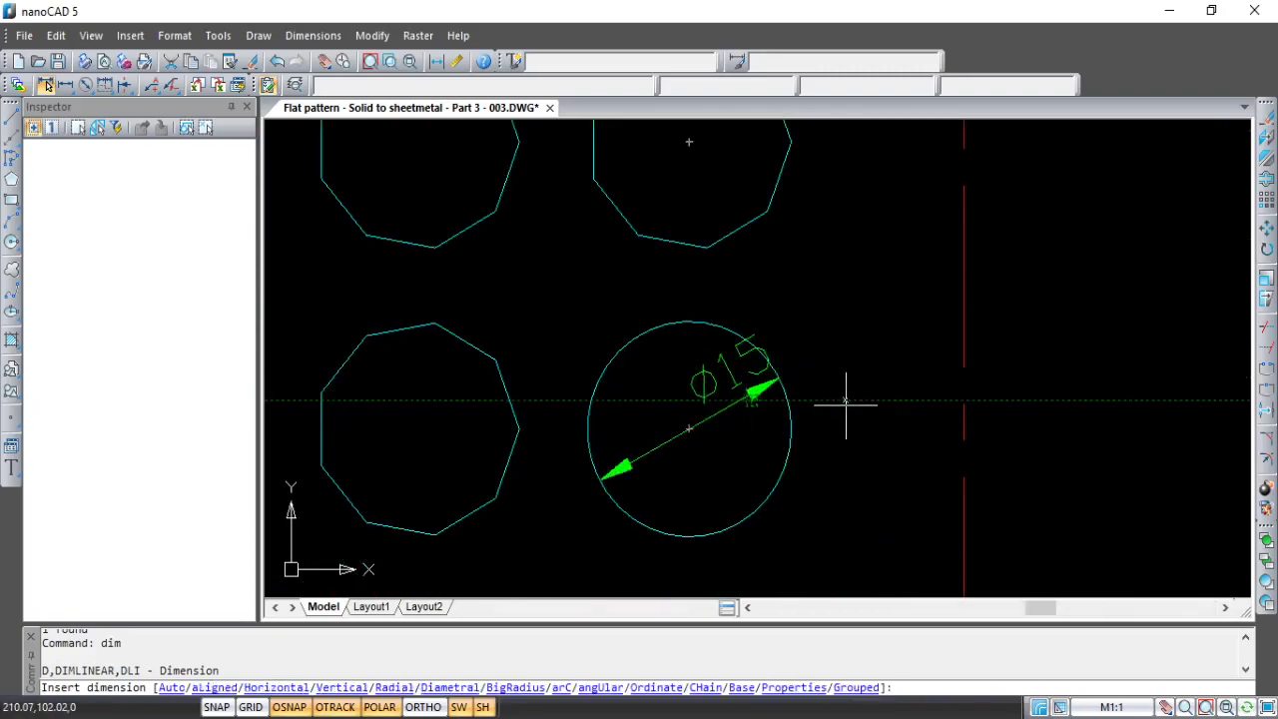
{"action": "scroll", "coordinate": [764, 424], "scroll_direction": "down", "scroll_amount": 4}
{"action": "scroll", "coordinate": [850, 336], "scroll_direction": "up", "scroll_amount": 1}
{"action": "scroll", "coordinate": [1033, 370], "scroll_direction": "up", "scroll_amount": 3}
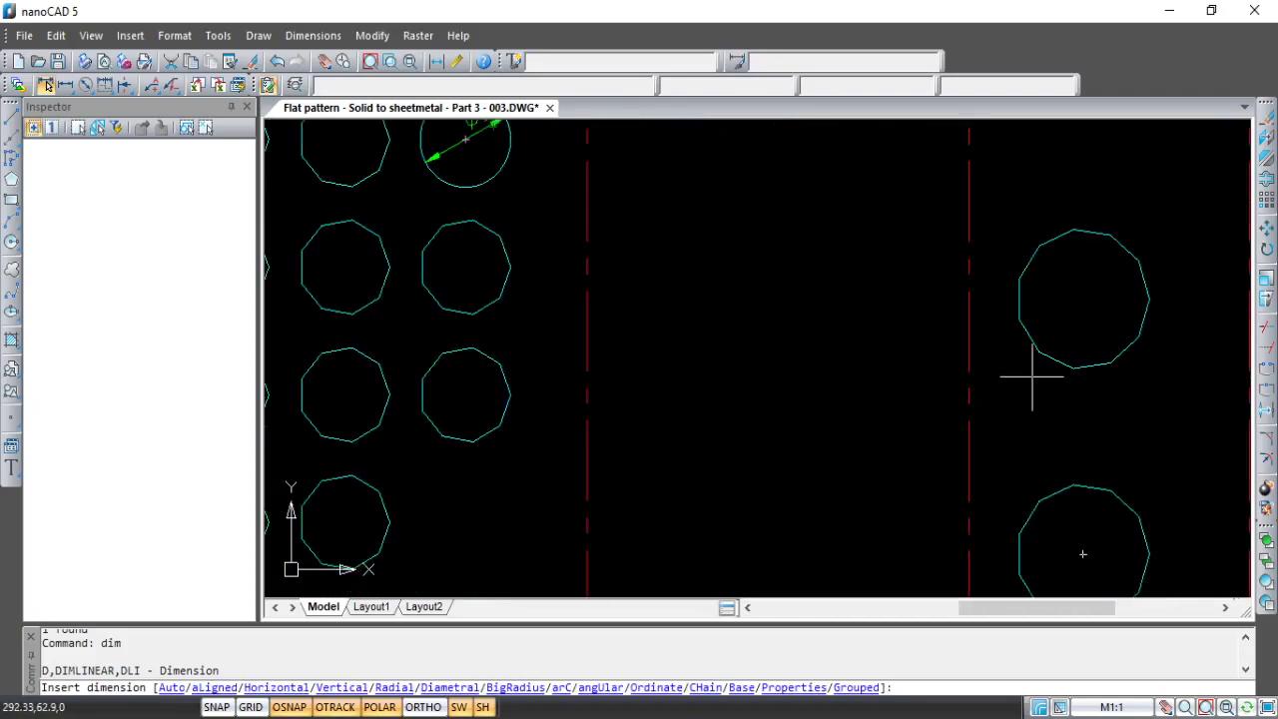
{"action": "left_click", "coordinate": [1049, 357]}
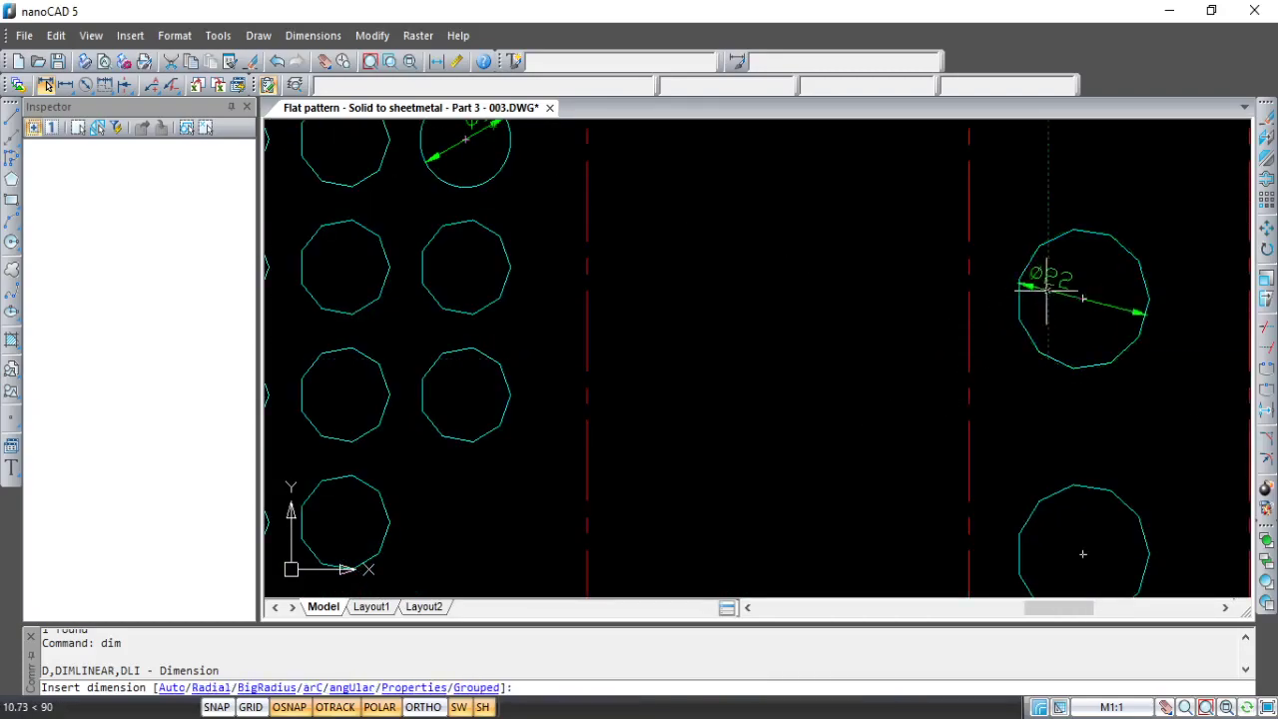
Step: Dimension the diagonal slot with its 50 aligned length and its end width
{"action": "scroll", "coordinate": [921, 422], "scroll_direction": "down", "scroll_amount": 2}
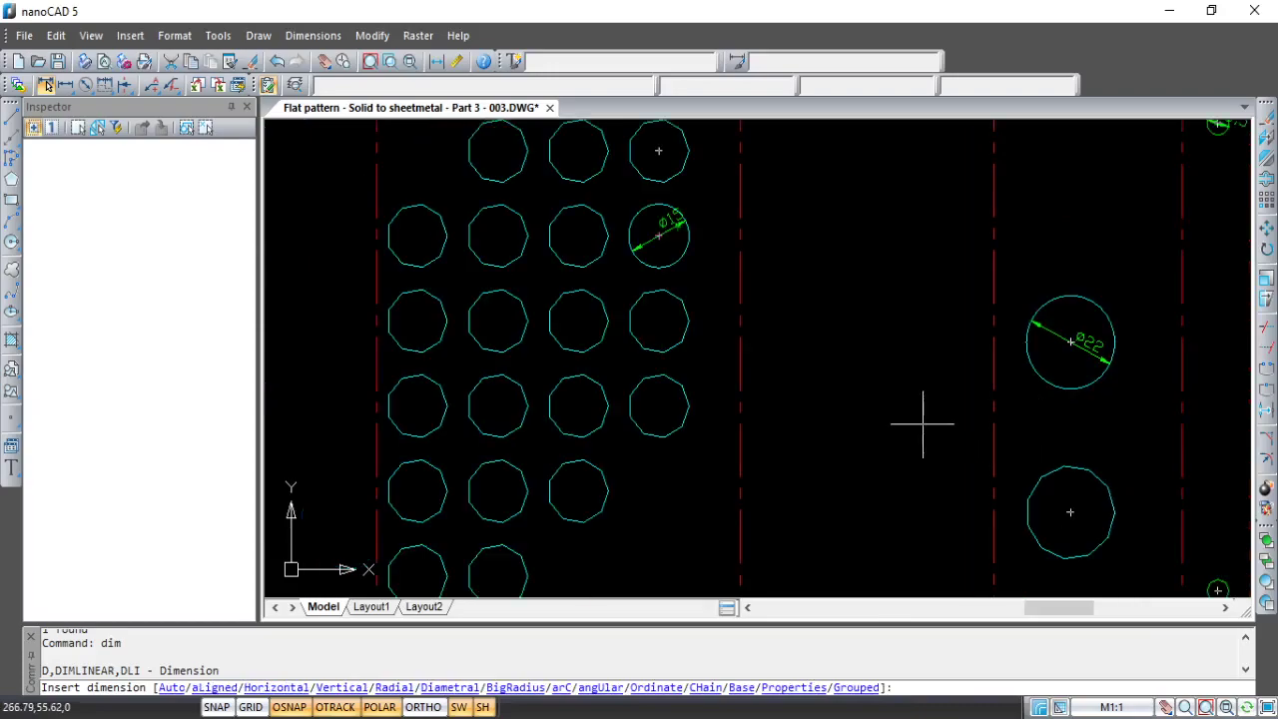
{"action": "middle_click_drag", "start_coordinate": [921, 422], "coordinate": [785, 370]}
{"action": "scroll", "coordinate": [694, 408], "scroll_direction": "down", "scroll_amount": 2}
{"action": "scroll", "coordinate": [633, 308], "scroll_direction": "up", "scroll_amount": 3}
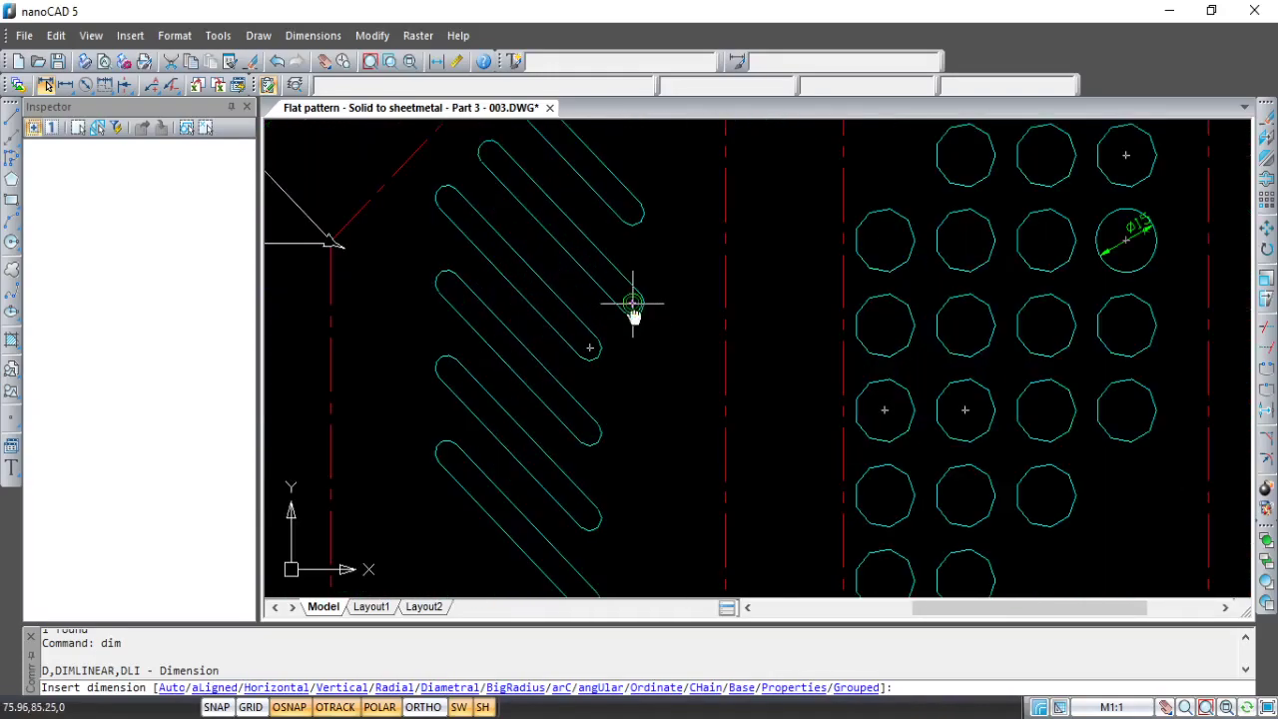
{"action": "scroll", "coordinate": [674, 379], "scroll_direction": "down", "scroll_amount": 1}
{"action": "scroll", "coordinate": [554, 264], "scroll_direction": "up", "scroll_amount": 2}
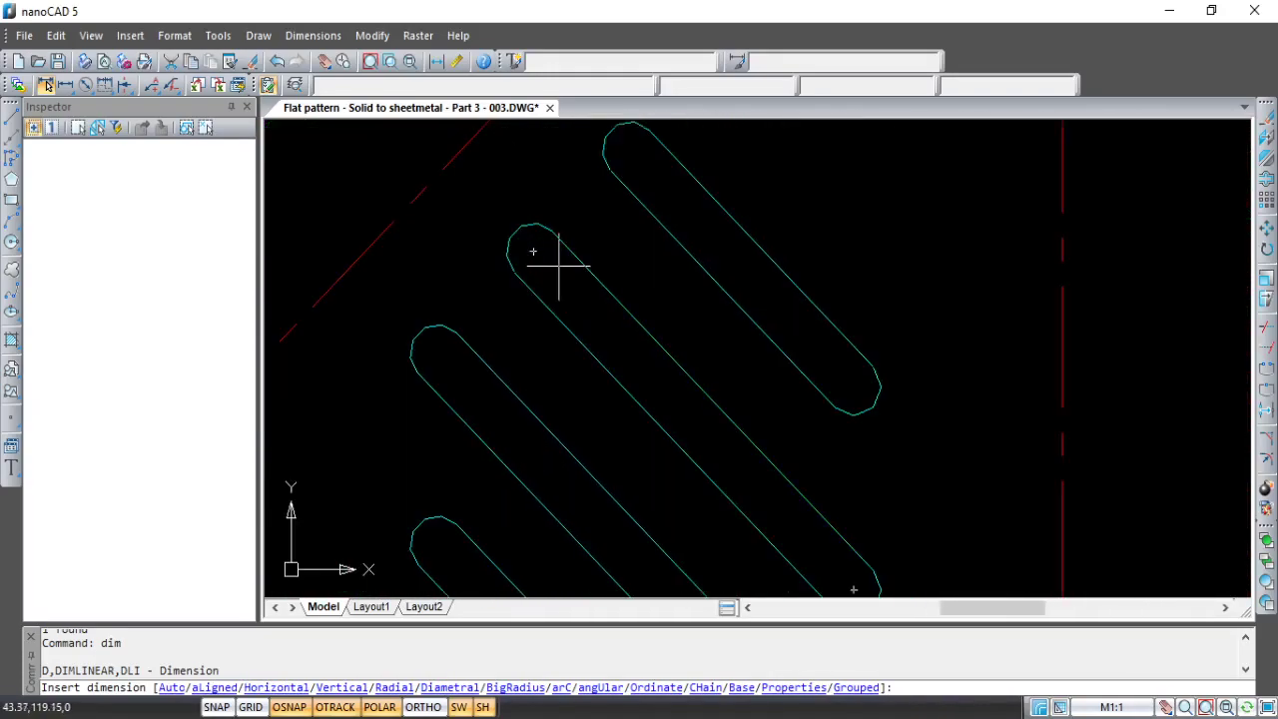
{"action": "left_click", "coordinate": [536, 254]}
{"action": "scroll", "coordinate": [699, 344], "scroll_direction": "down", "scroll_amount": 2}
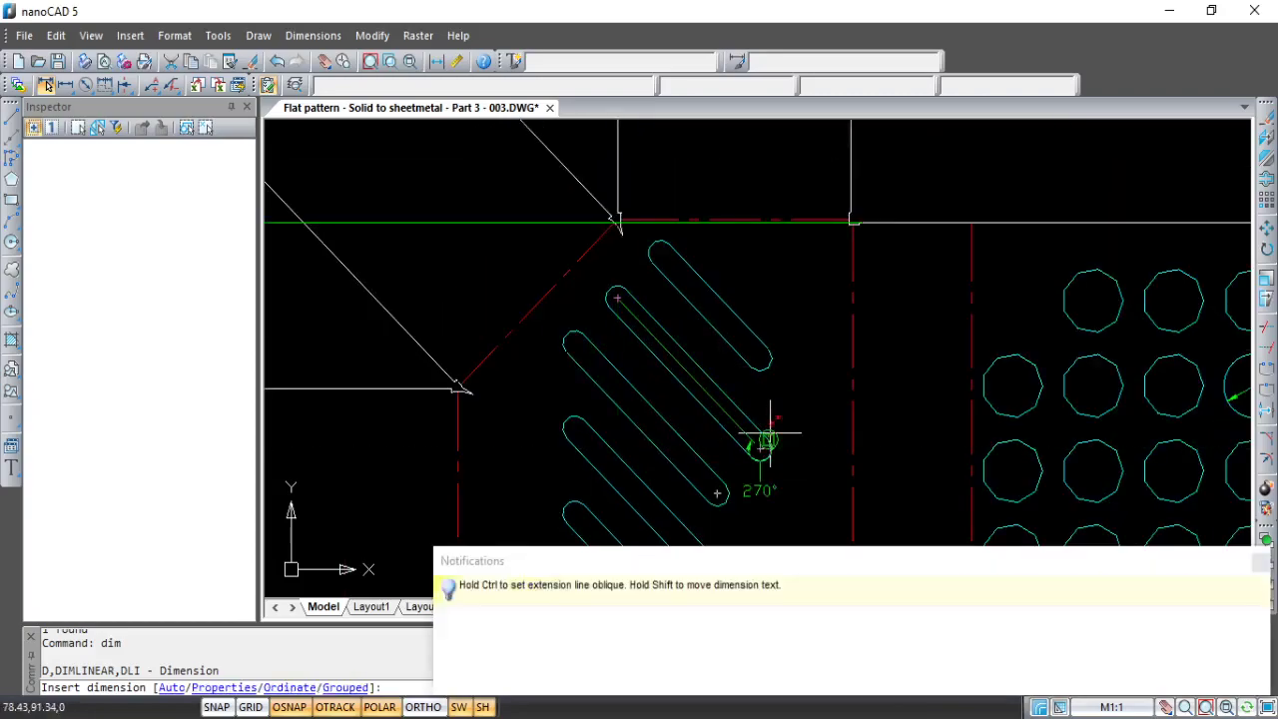
{"action": "scroll", "coordinate": [715, 407], "scroll_direction": "up", "scroll_amount": 3}
{"action": "left_click", "coordinate": [713, 385]}
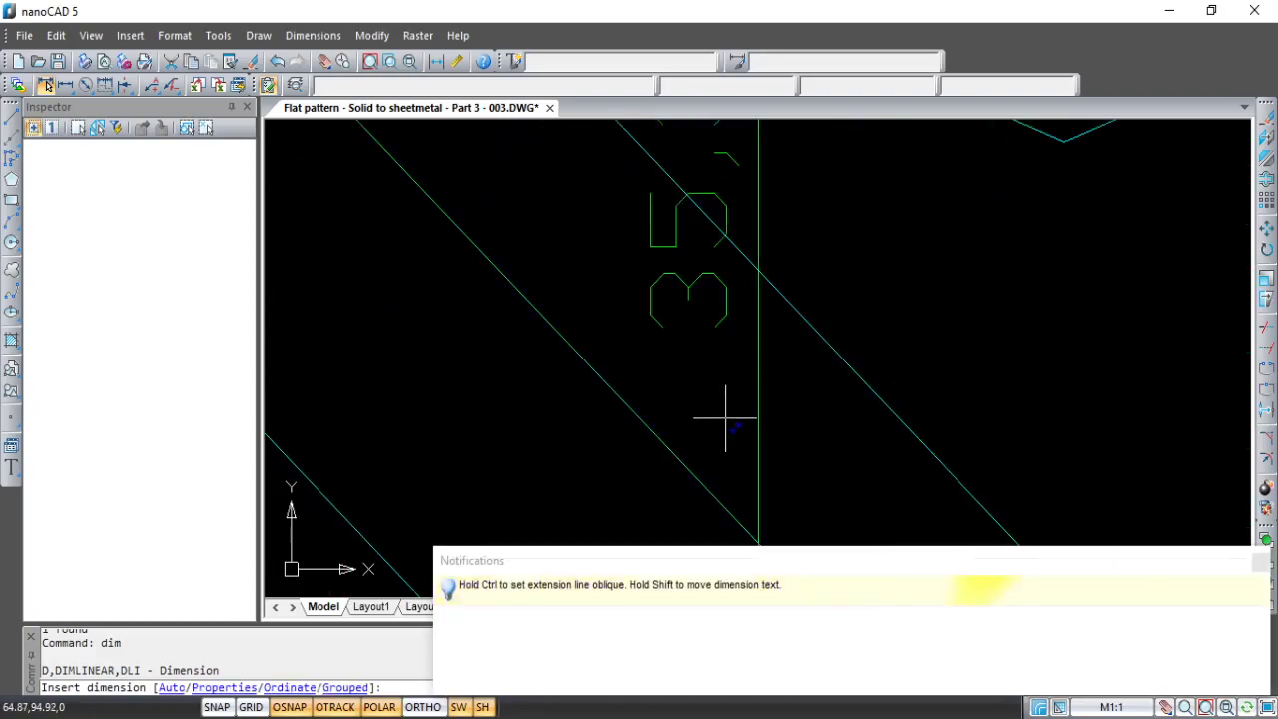
{"action": "scroll", "coordinate": [828, 419], "scroll_direction": "down", "scroll_amount": 2}
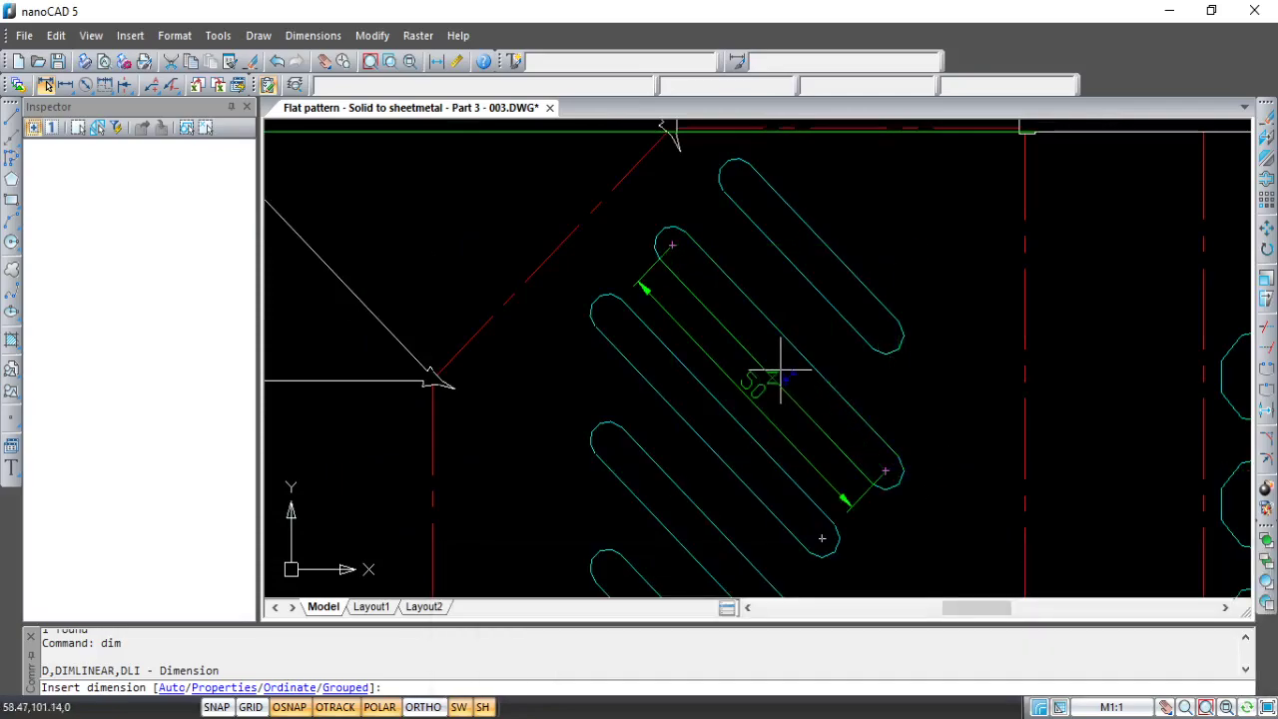
{"action": "middle_click_drag", "start_coordinate": [952, 454], "coordinate": [942, 425]}
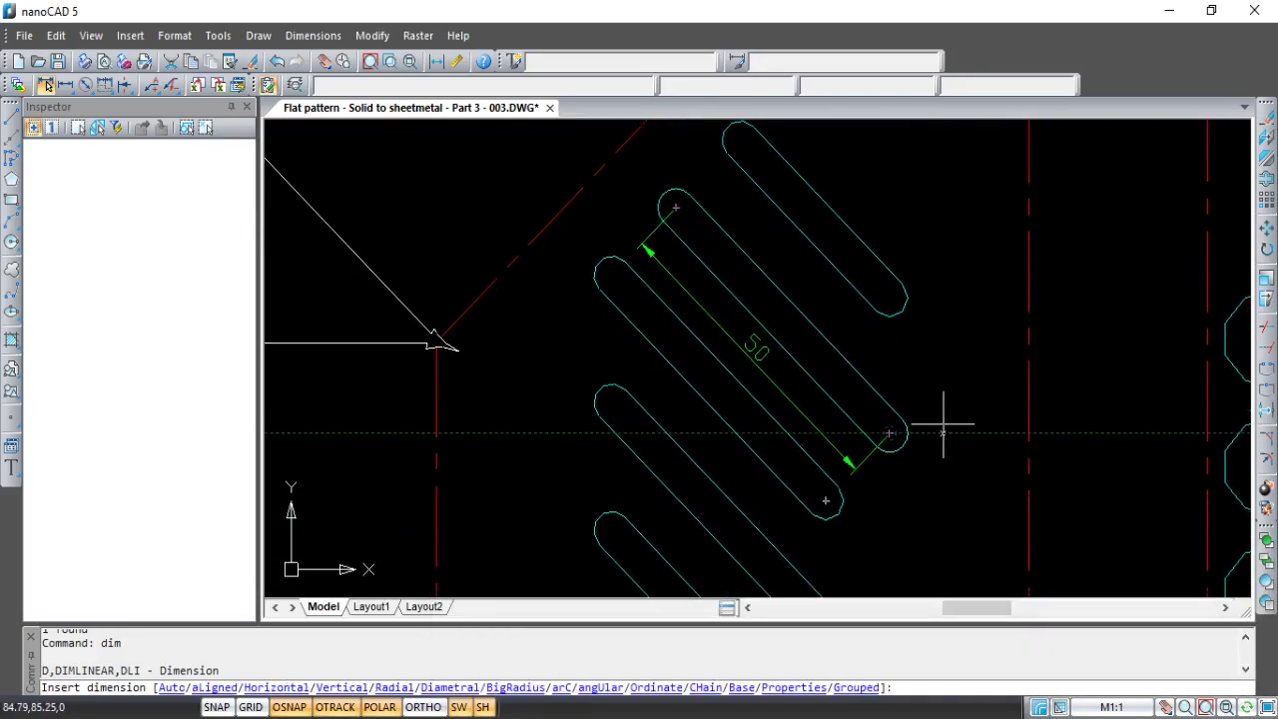
{"action": "left_click", "coordinate": [845, 408]}
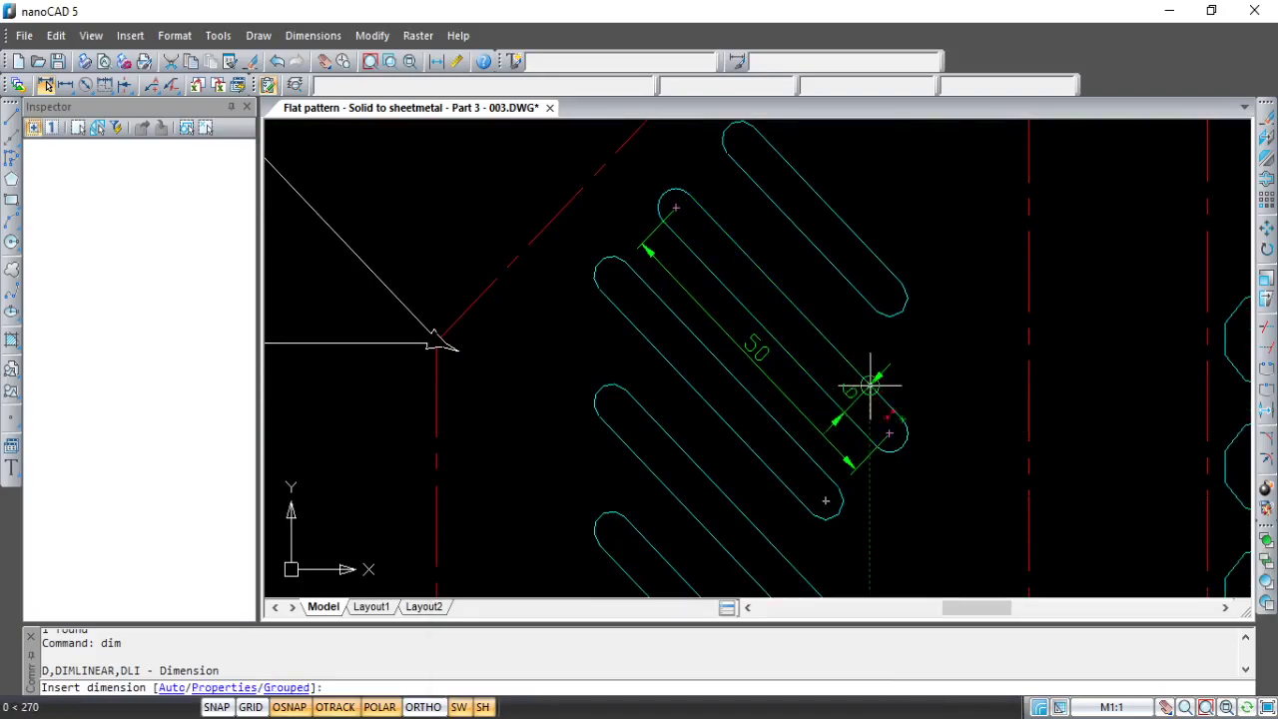
{"action": "left_click", "coordinate": [960, 481]}
Step: Add an R5 radius dimension to the rounded corner fillet
{"action": "key", "text": "Escape"}
{"action": "scroll", "coordinate": [997, 432], "scroll_direction": "down", "scroll_amount": 5}
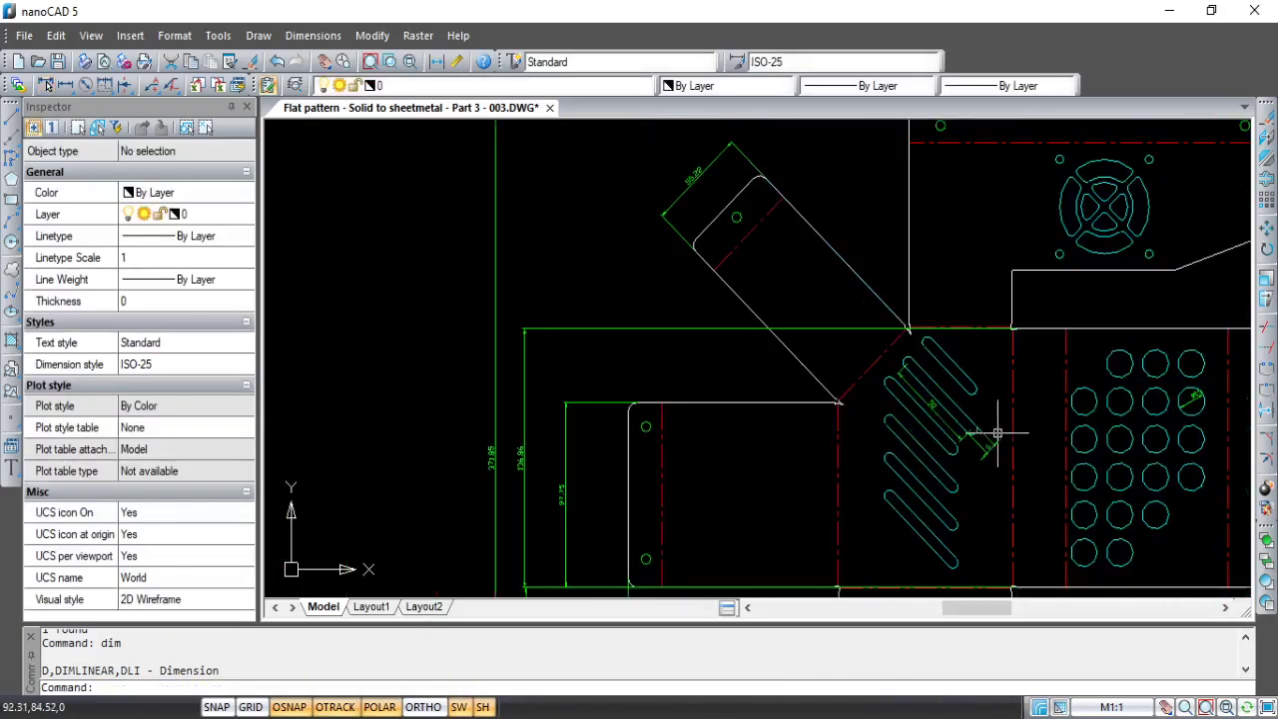
{"action": "scroll", "coordinate": [901, 305], "scroll_direction": "up", "scroll_amount": 2}
{"action": "scroll", "coordinate": [885, 365], "scroll_direction": "down", "scroll_amount": 5}
{"action": "scroll", "coordinate": [704, 430], "scroll_direction": "up", "scroll_amount": 10}
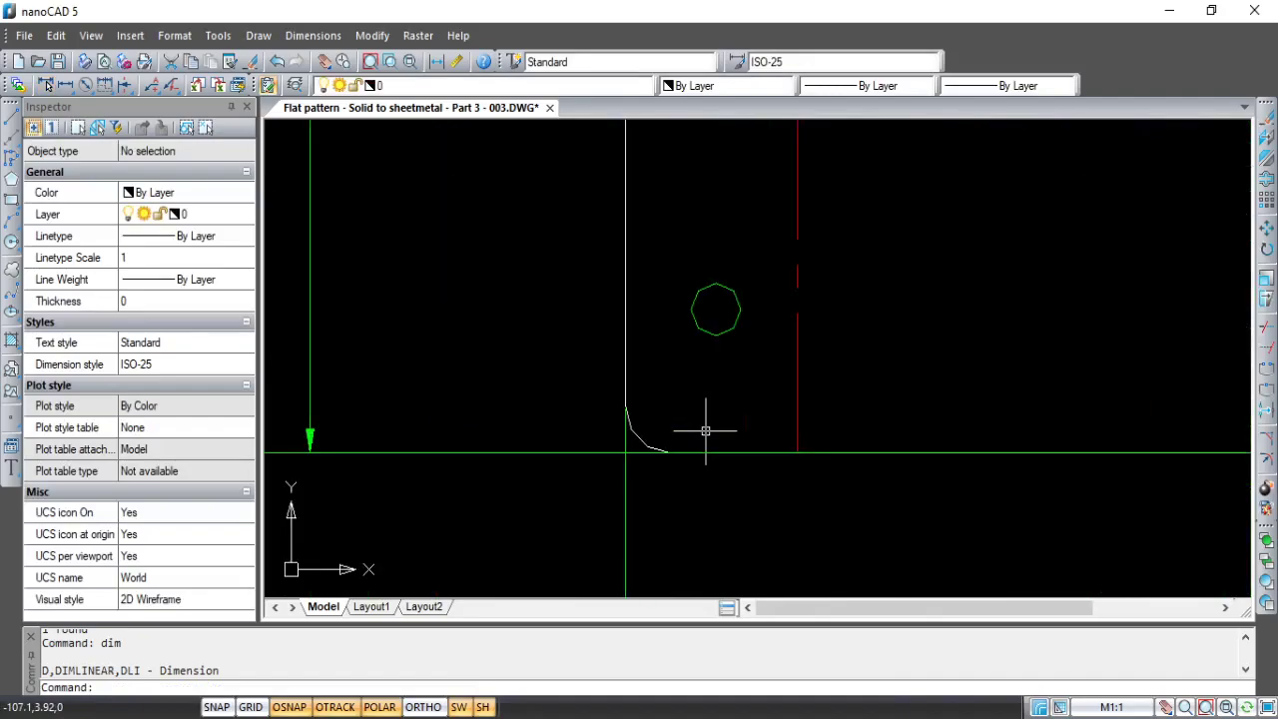
{"action": "mouse_move", "coordinate": [705, 431]}
{"action": "middle_mouse_down"}
{"action": "mouse_move", "coordinate": [785, 427]}
{"action": "mouse_move", "coordinate": [783, 415]}
{"action": "middle_mouse_up"}
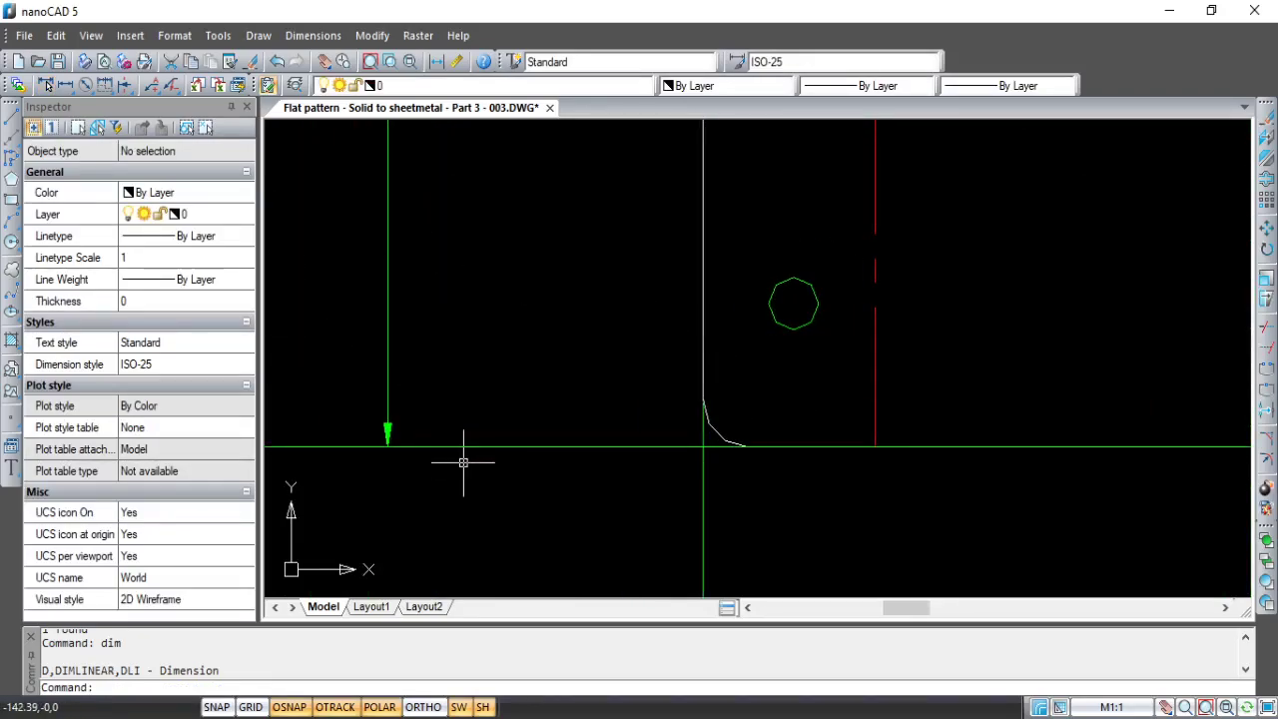
{"action": "type", "text": "dim"}
{"action": "key", "text": "Return"}
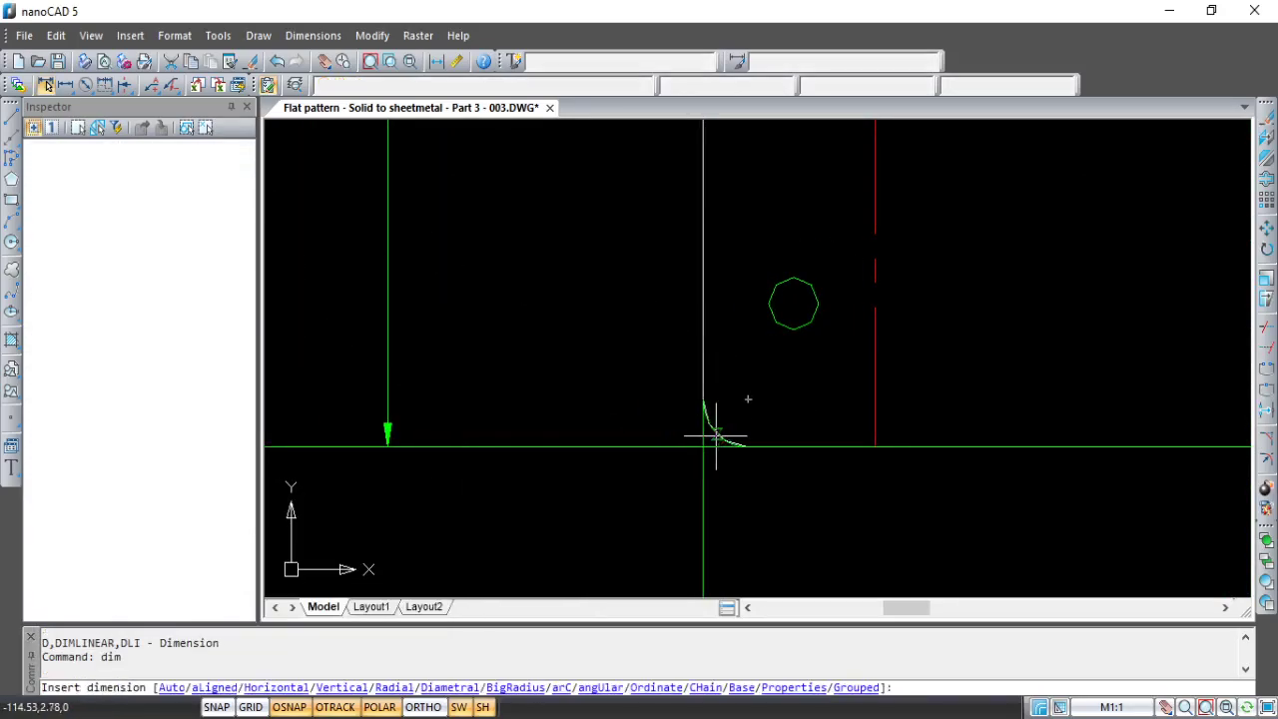
{"action": "left_click", "coordinate": [715, 437]}
{"action": "left_click", "coordinate": [570, 527]}
Step: Add a ⌀4.5 diameter dimension to a fan-grill mounting hole
{"action": "key", "text": "Escape"}
{"action": "scroll", "coordinate": [831, 468], "scroll_direction": "down", "scroll_amount": 5}
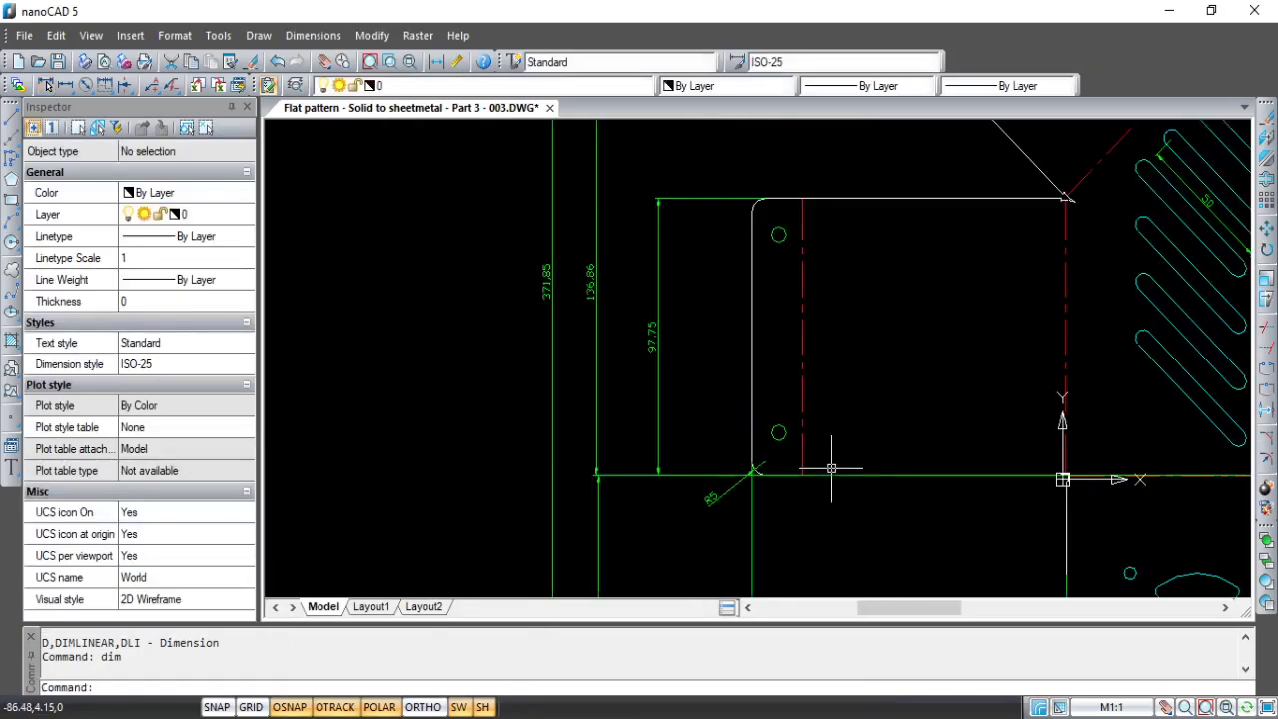
{"action": "scroll", "coordinate": [830, 469], "scroll_direction": "down", "scroll_amount": 3}
{"action": "scroll", "coordinate": [650, 456], "scroll_direction": "down", "scroll_amount": 2}
{"action": "scroll", "coordinate": [807, 400], "scroll_direction": "up", "scroll_amount": 3}
{"action": "scroll", "coordinate": [706, 453], "scroll_direction": "up", "scroll_amount": 2}
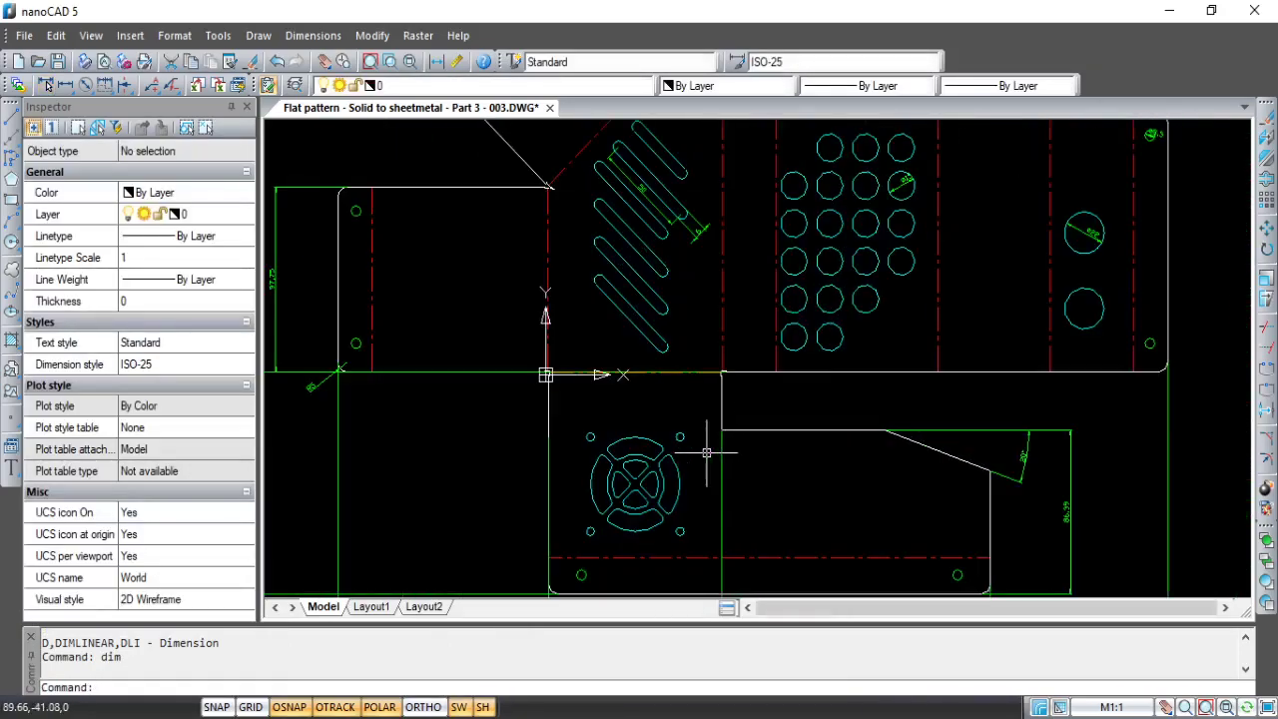
{"action": "mouse_move", "coordinate": [706, 453]}
{"action": "middle_mouse_down"}
{"action": "mouse_move", "coordinate": [722, 377]}
{"action": "mouse_move", "coordinate": [770, 356]}
{"action": "middle_mouse_up"}
{"action": "scroll", "coordinate": [719, 380], "scroll_direction": "down", "scroll_amount": 2}
{"action": "scroll", "coordinate": [704, 379], "scroll_direction": "up", "scroll_amount": 6}
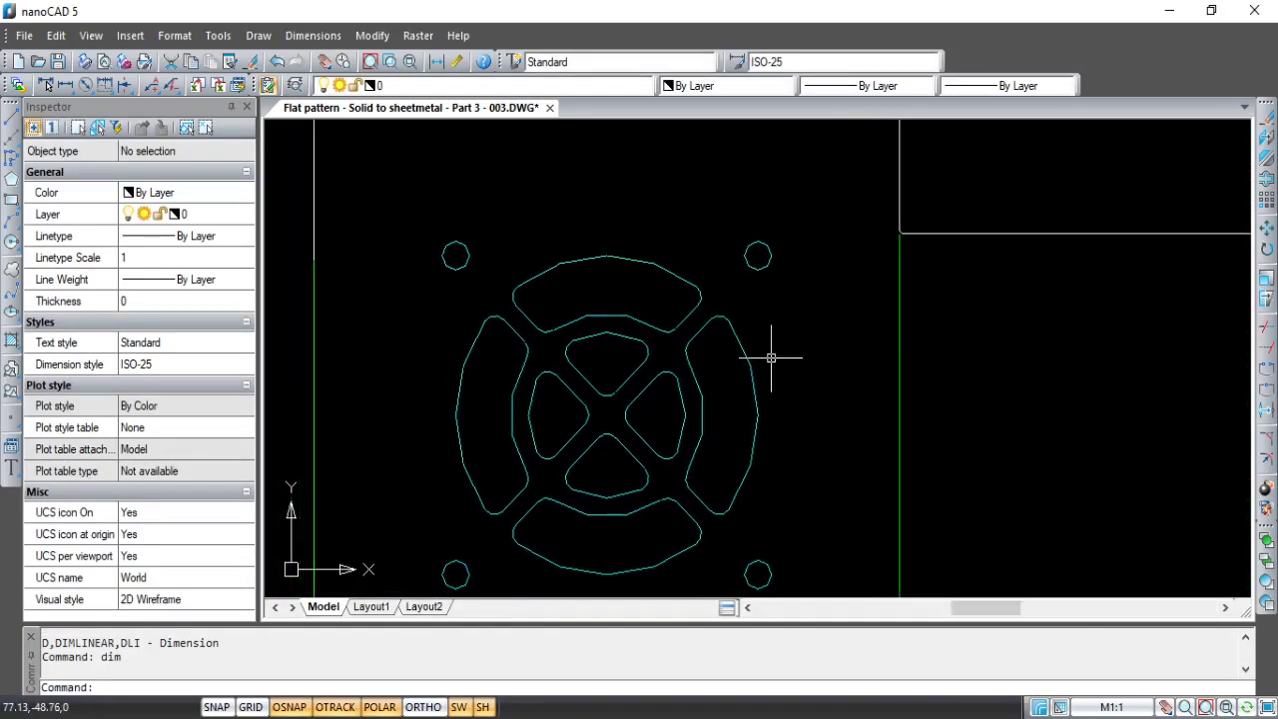
{"action": "type", "text": "dim"}
{"action": "key", "text": "Return"}
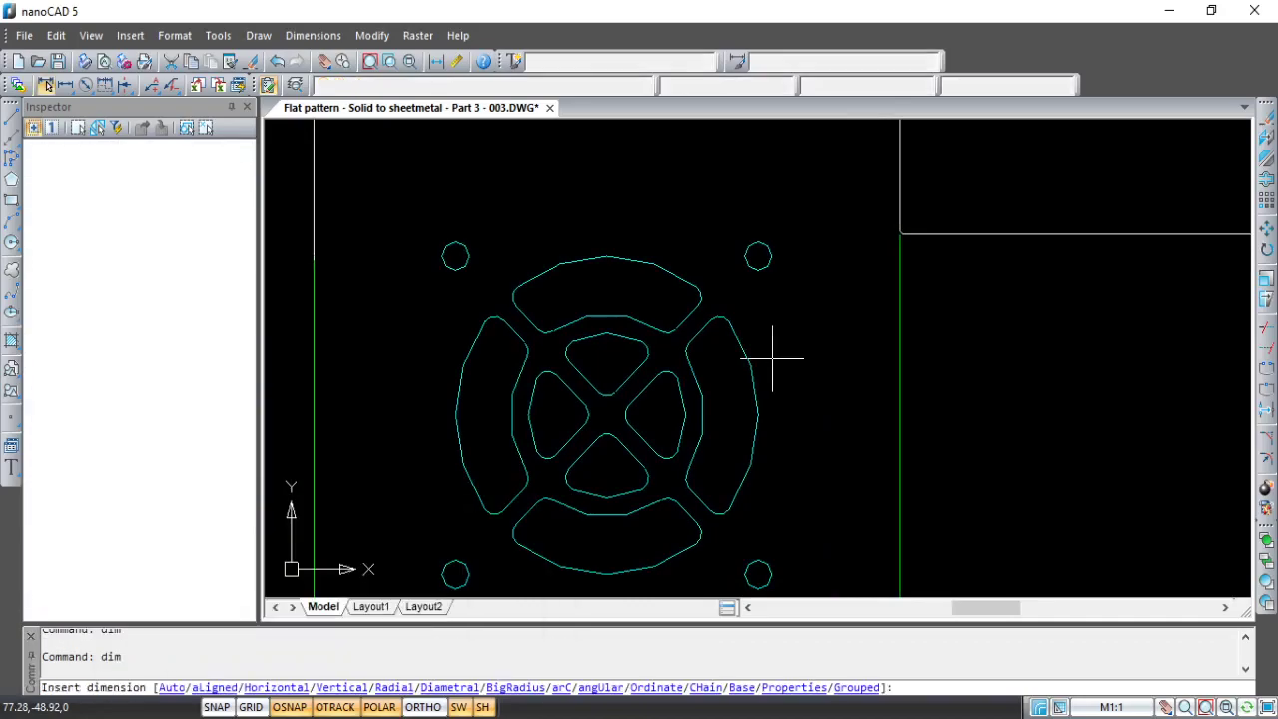
{"action": "left_click", "coordinate": [771, 259]}
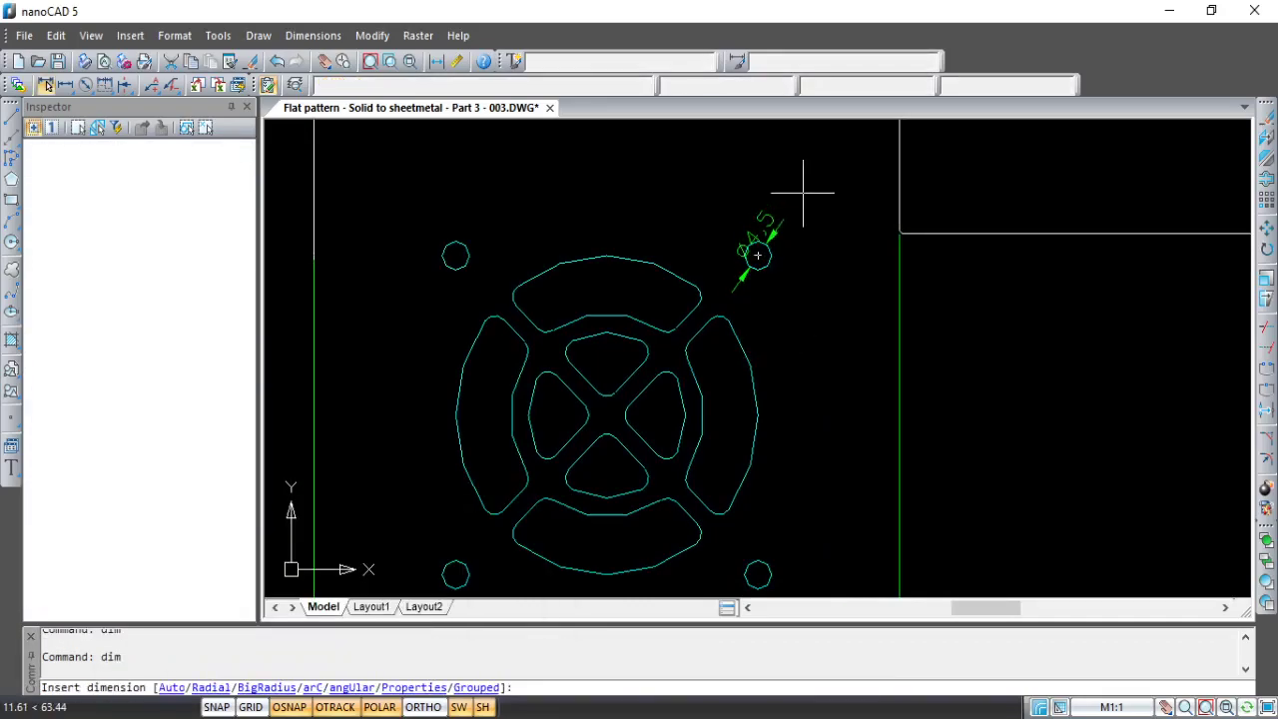
{"action": "left_click", "coordinate": [803, 191]}
{"action": "key", "text": "Escape"}
{"action": "scroll", "coordinate": [849, 262], "scroll_direction": "down", "scroll_amount": 4}
{"action": "mouse_move", "coordinate": [736, 223]}
{"action": "middle_mouse_down"}
{"action": "mouse_move", "coordinate": [770, 343]}
{"action": "mouse_move", "coordinate": [748, 390]}
{"action": "mouse_move", "coordinate": [779, 409]}
{"action": "middle_mouse_up"}
{"action": "scroll", "coordinate": [813, 373], "scroll_direction": "down", "scroll_amount": 2}
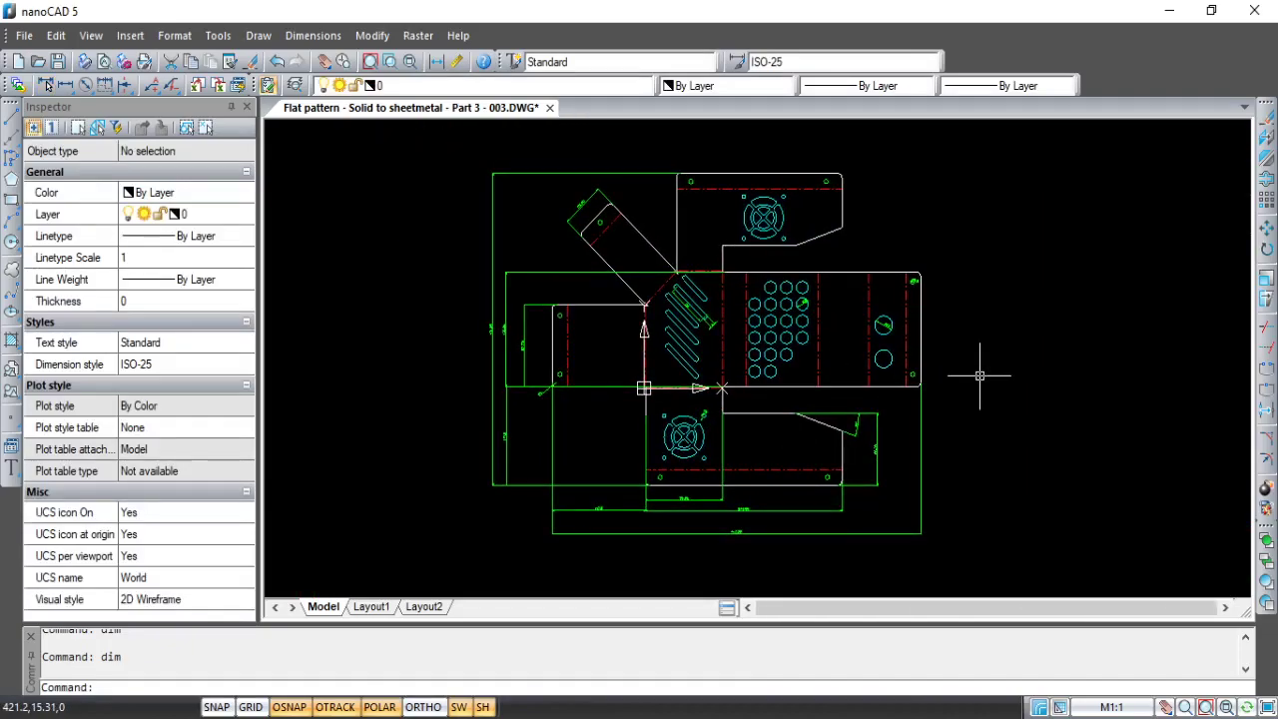